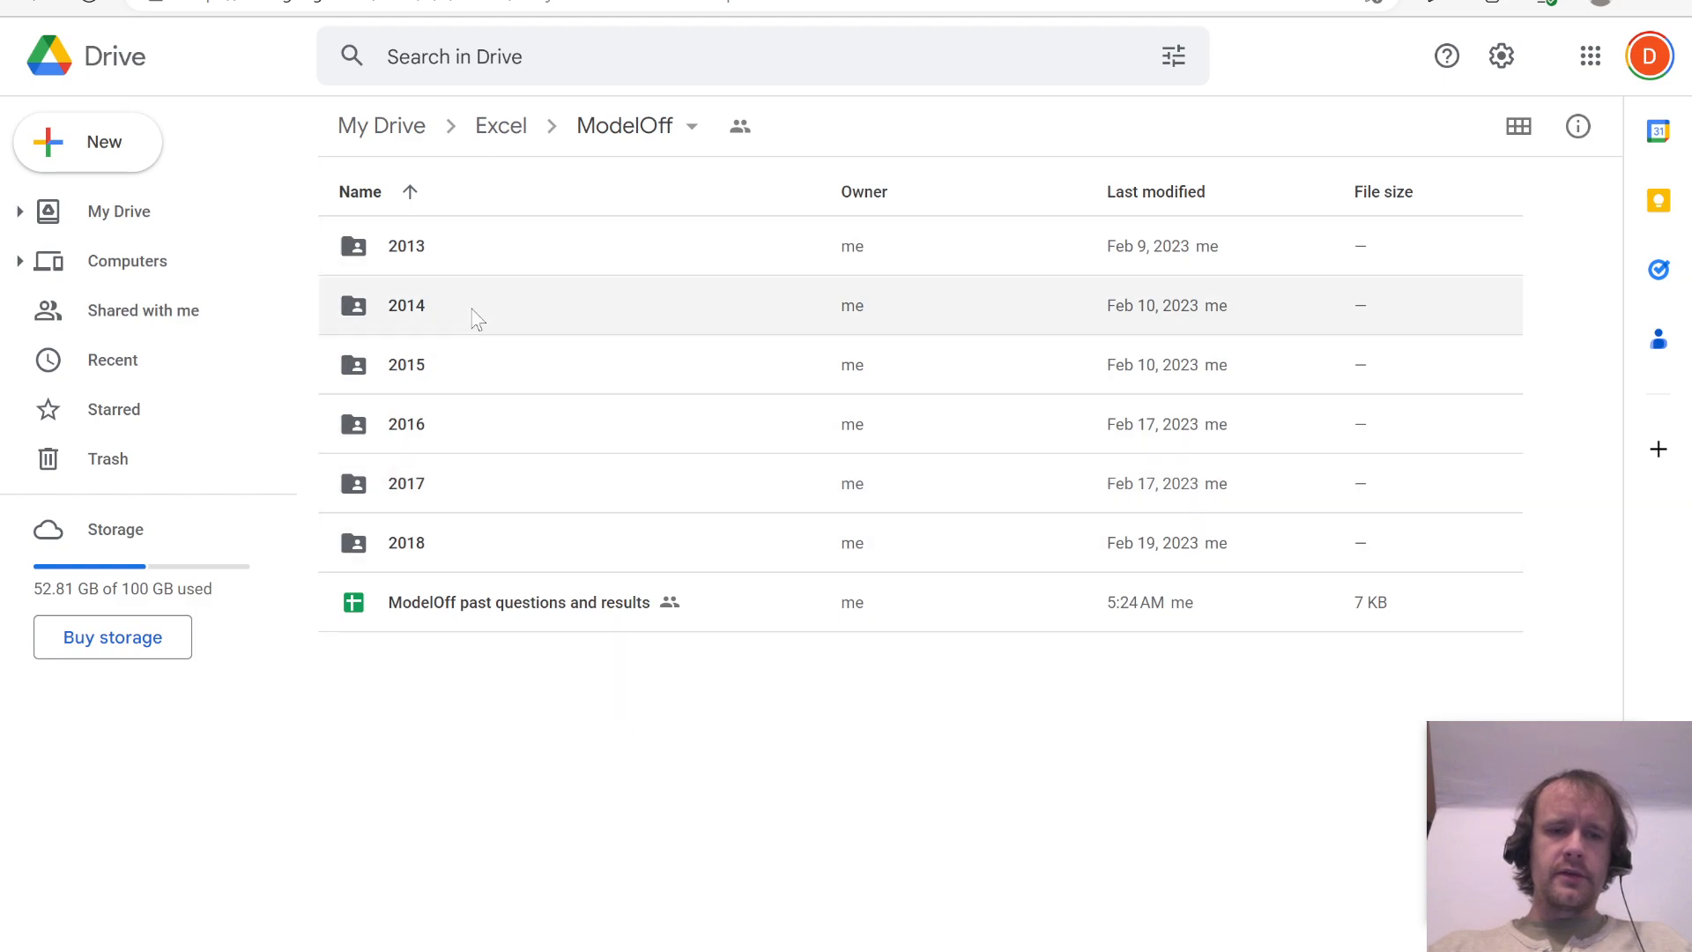
# Step: Look through the R1 and R2 folders inside the 2013 ModelOff folder and return to the 2013 folder
pyautogui.doubleClick(453, 260)
pyautogui.doubleClick(453, 259)
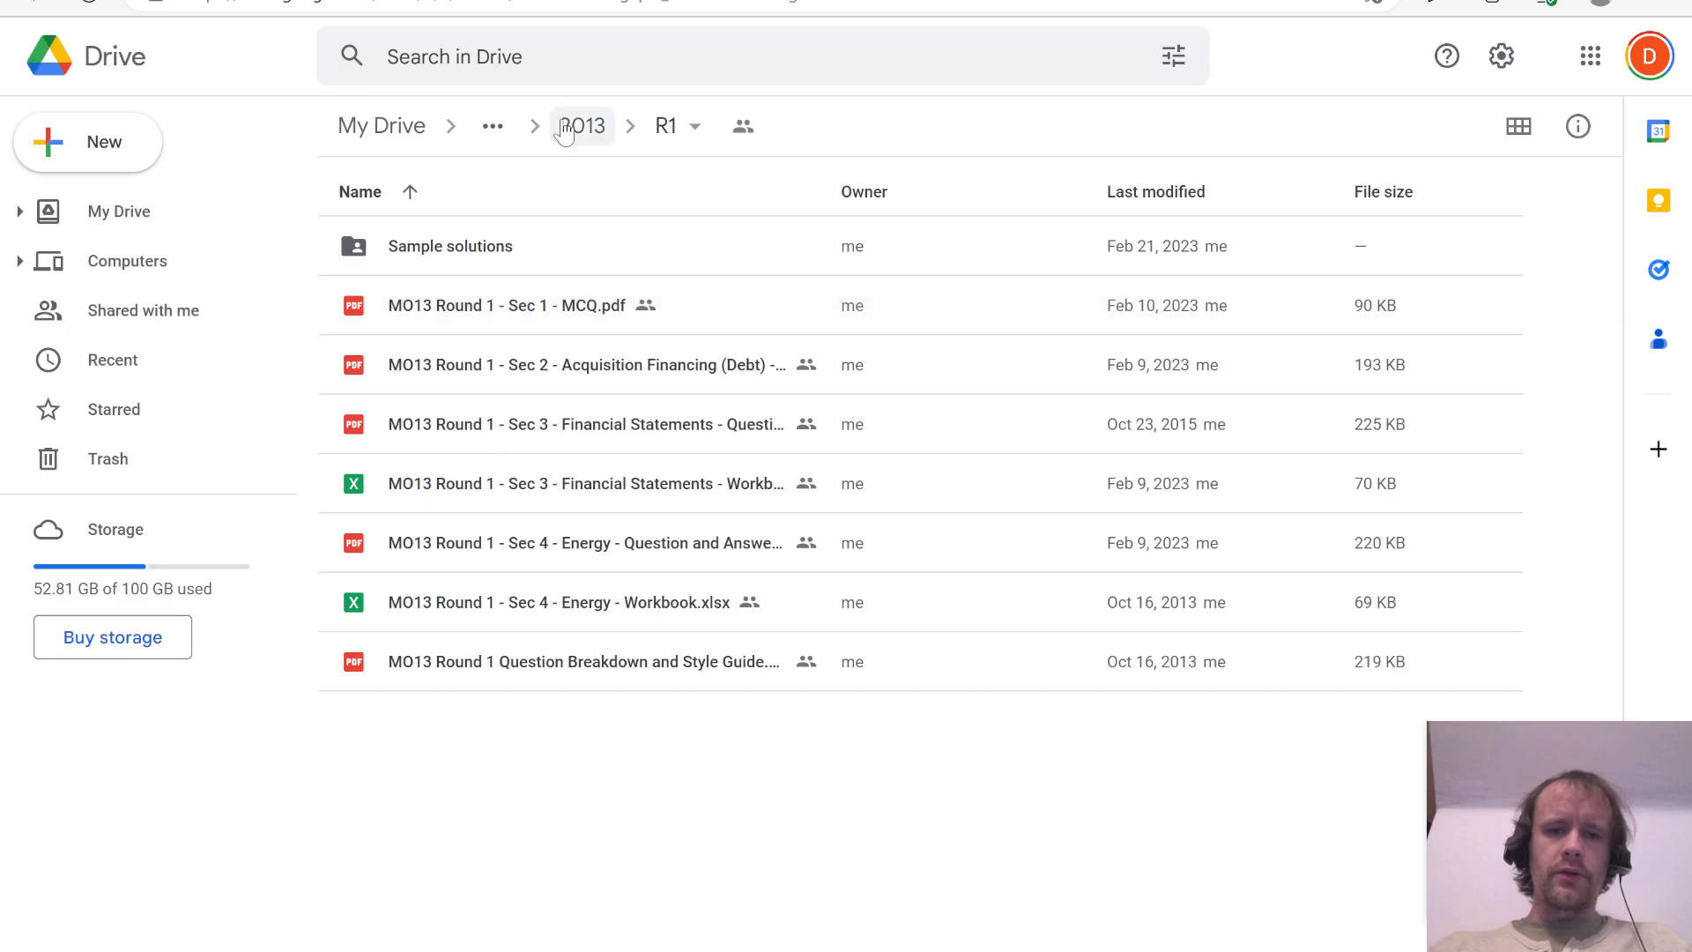
pyautogui.click(598, 146)
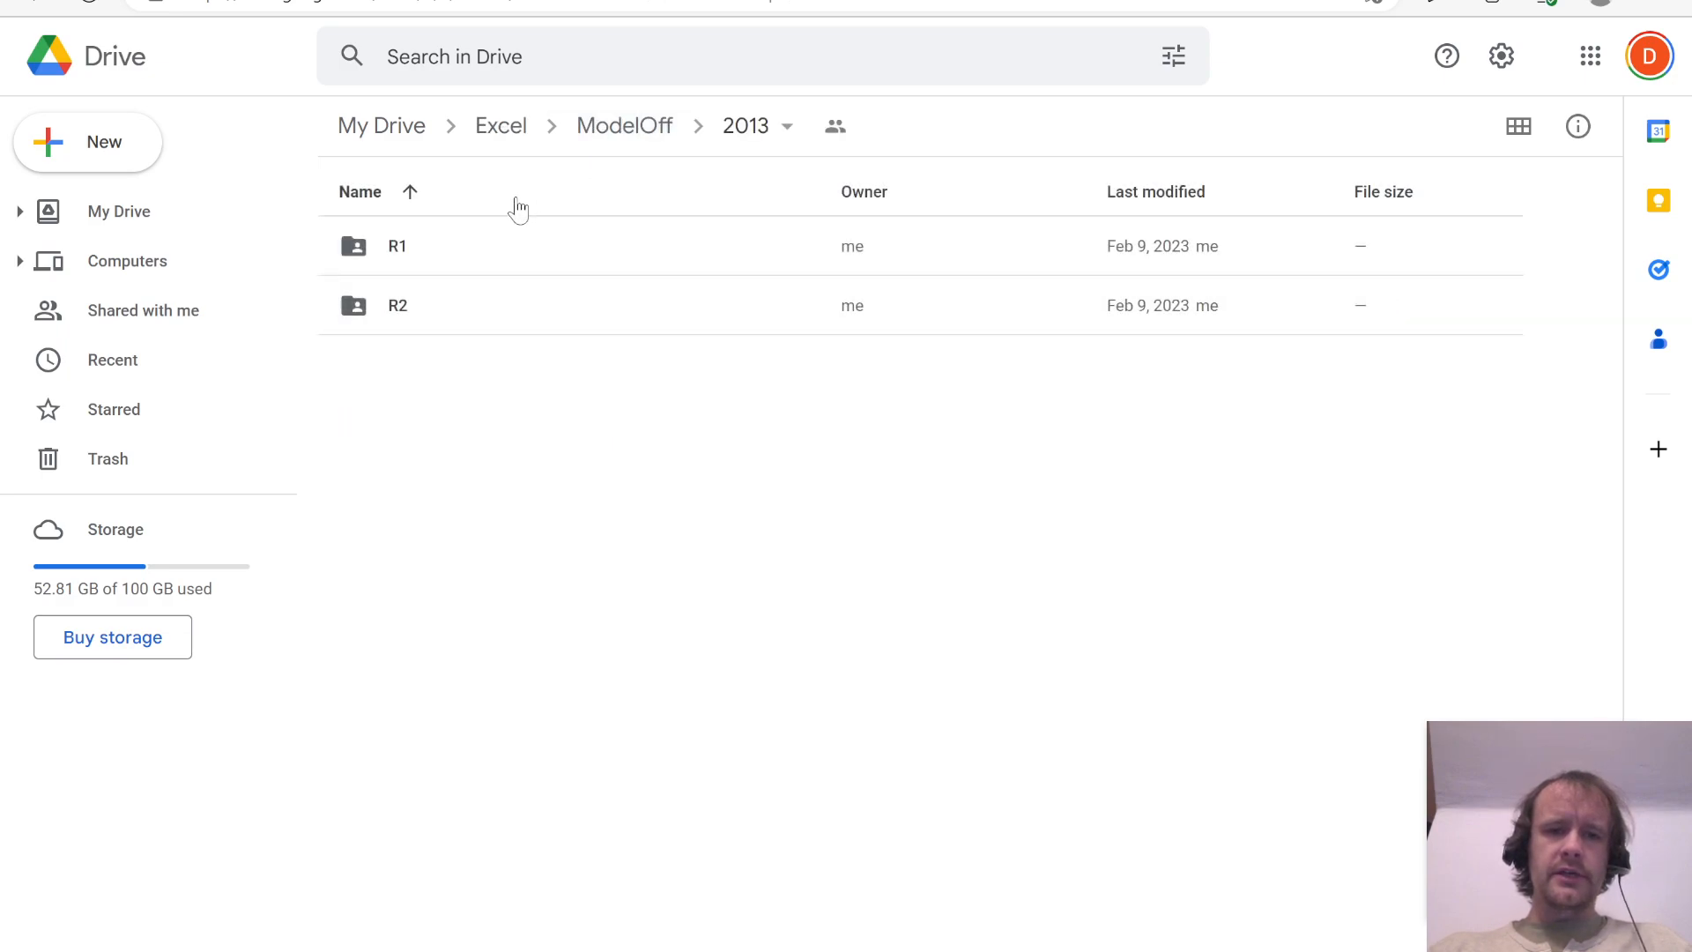
pyautogui.doubleClick(495, 316)
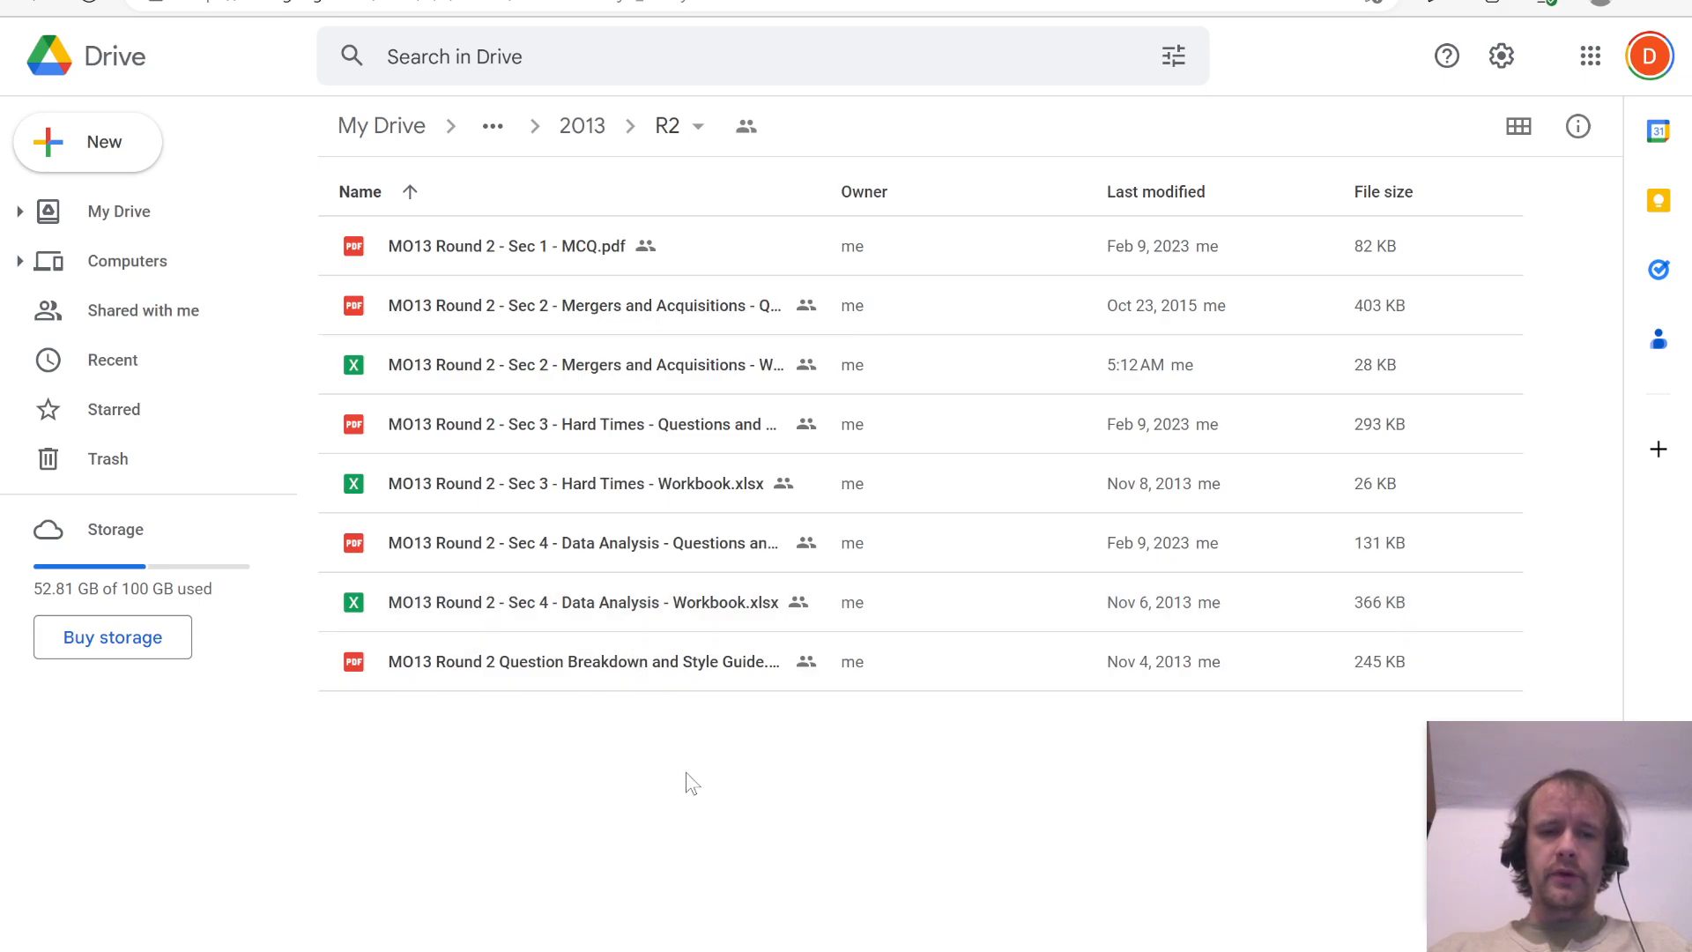
pyautogui.click(583, 134)
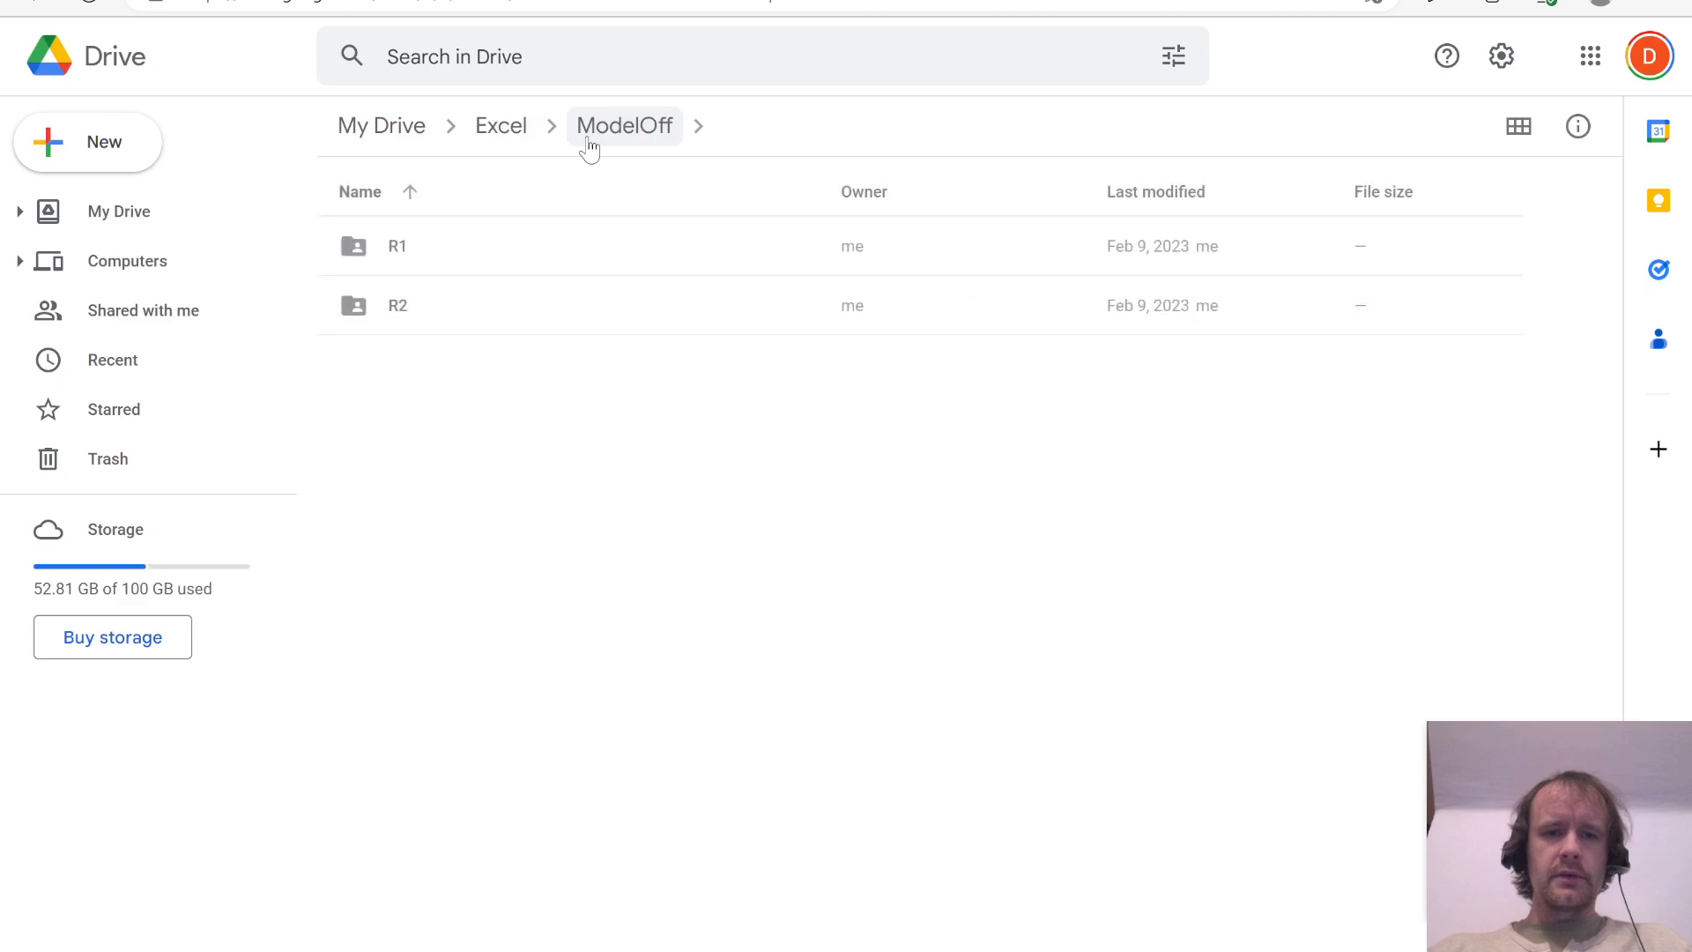
pyautogui.doubleClick(438, 259)
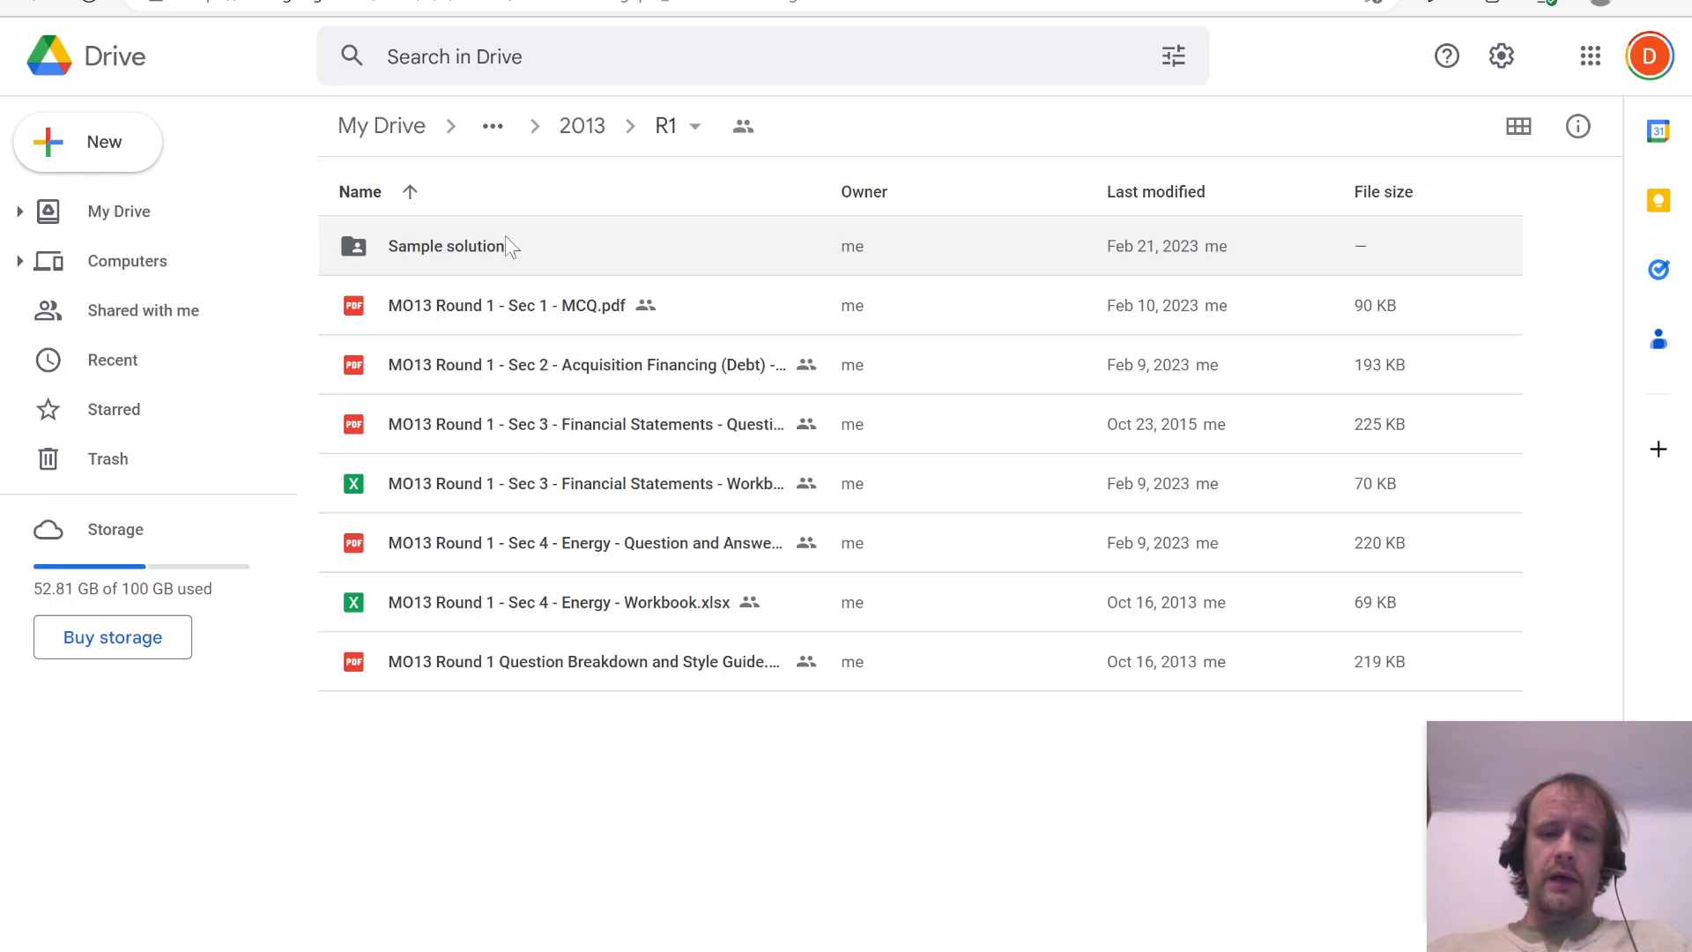
pyautogui.click(586, 132)
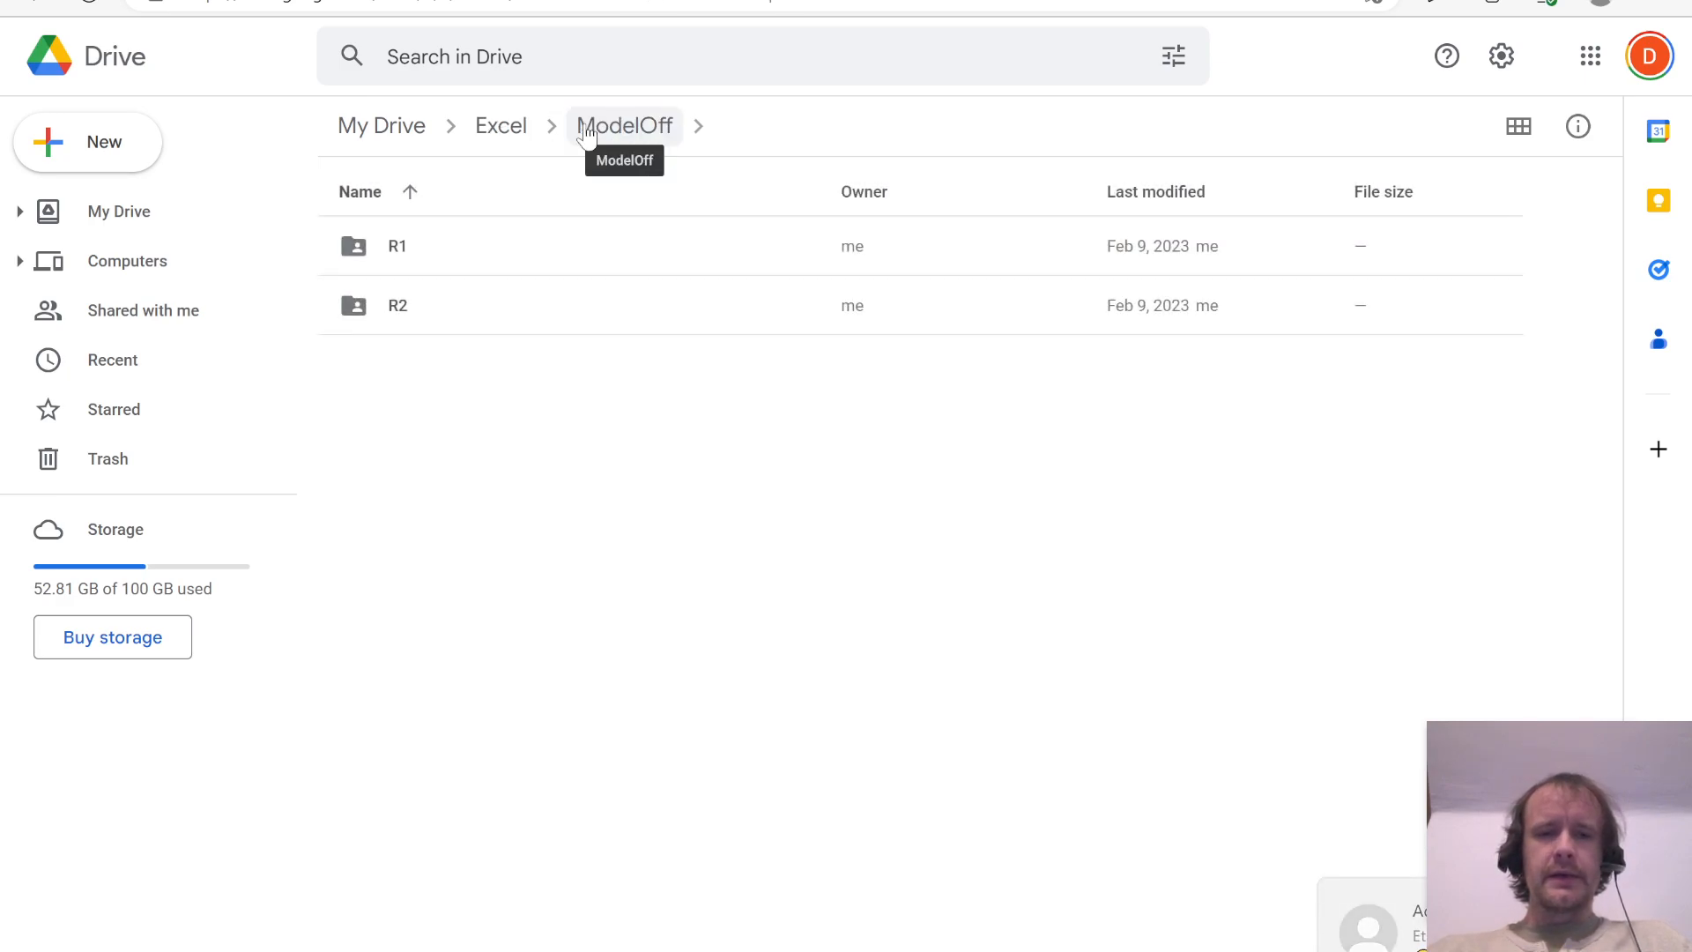
# Step: Open the 2013 R2 folder and check the estimated time given in the Section 4 Data Analysis question PDF
pyautogui.doubleClick(502, 309)
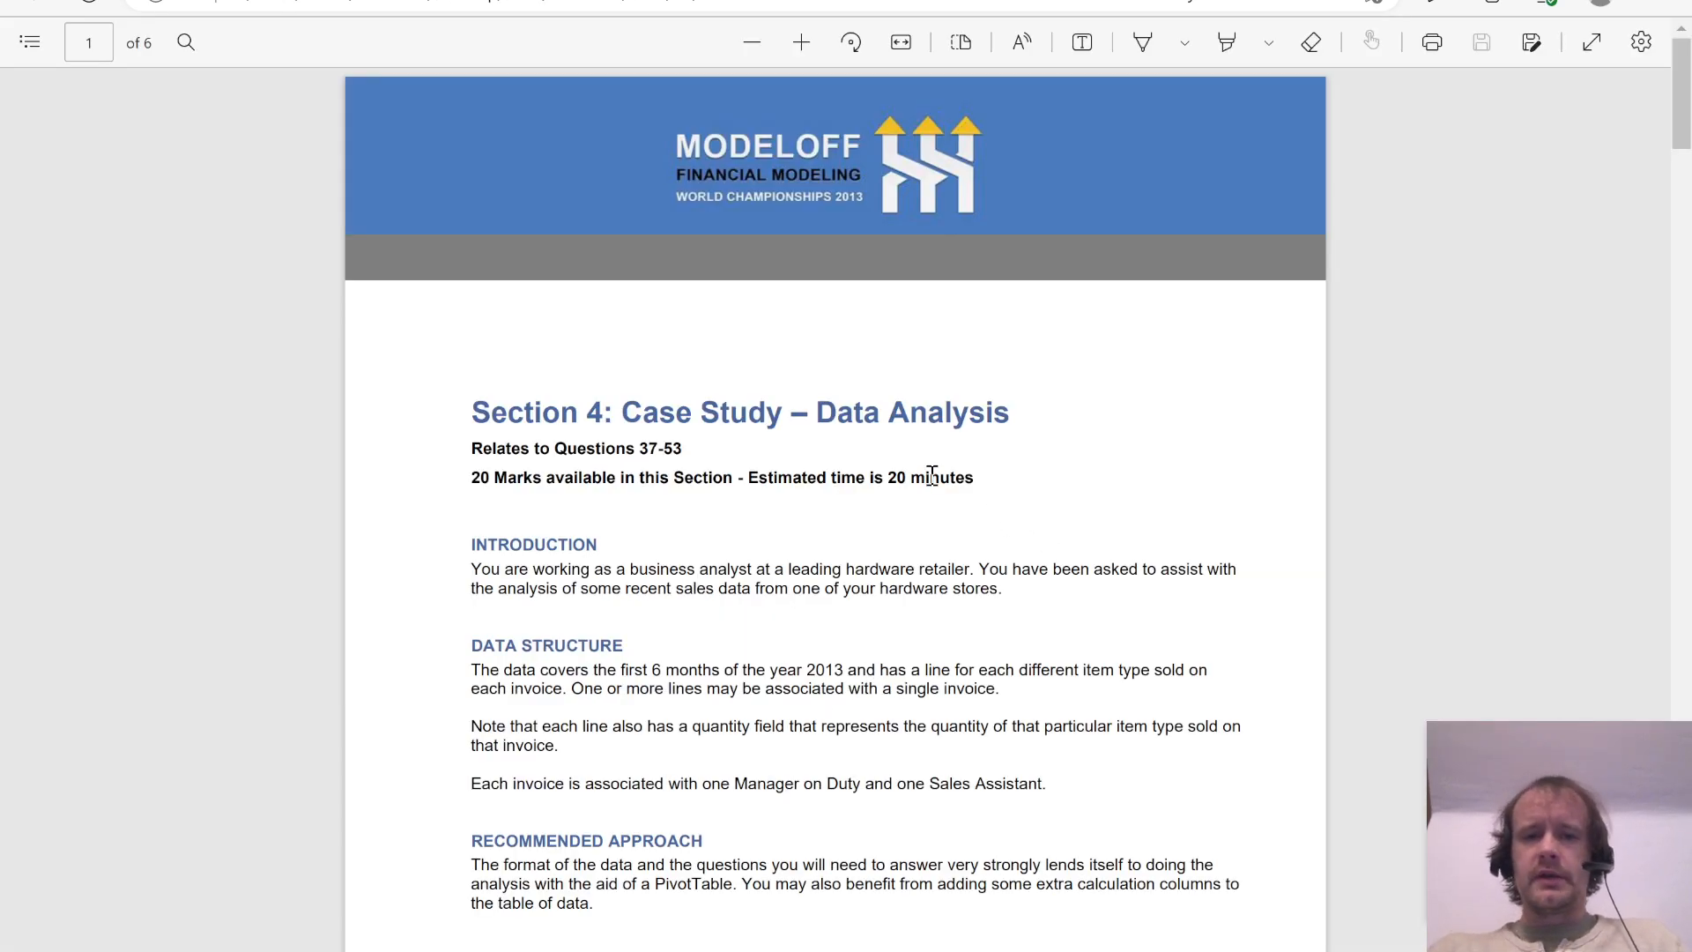
pyautogui.moveTo(886, 478); pyautogui.dragTo(984, 475)
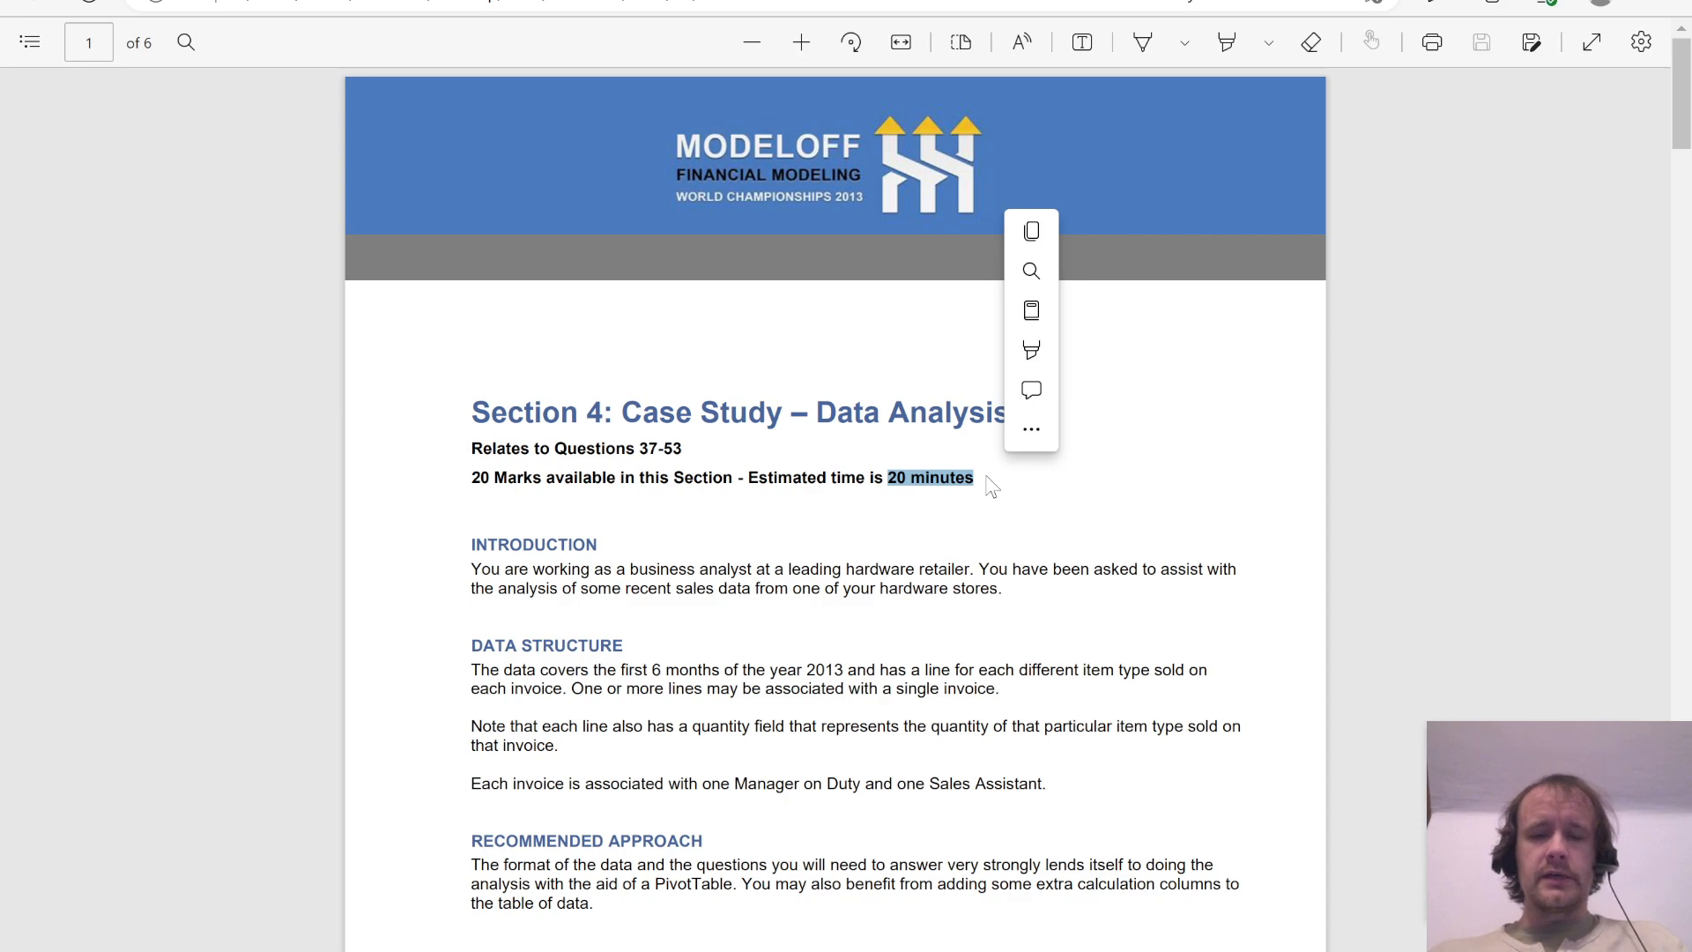
pyautogui.click(835, 512)
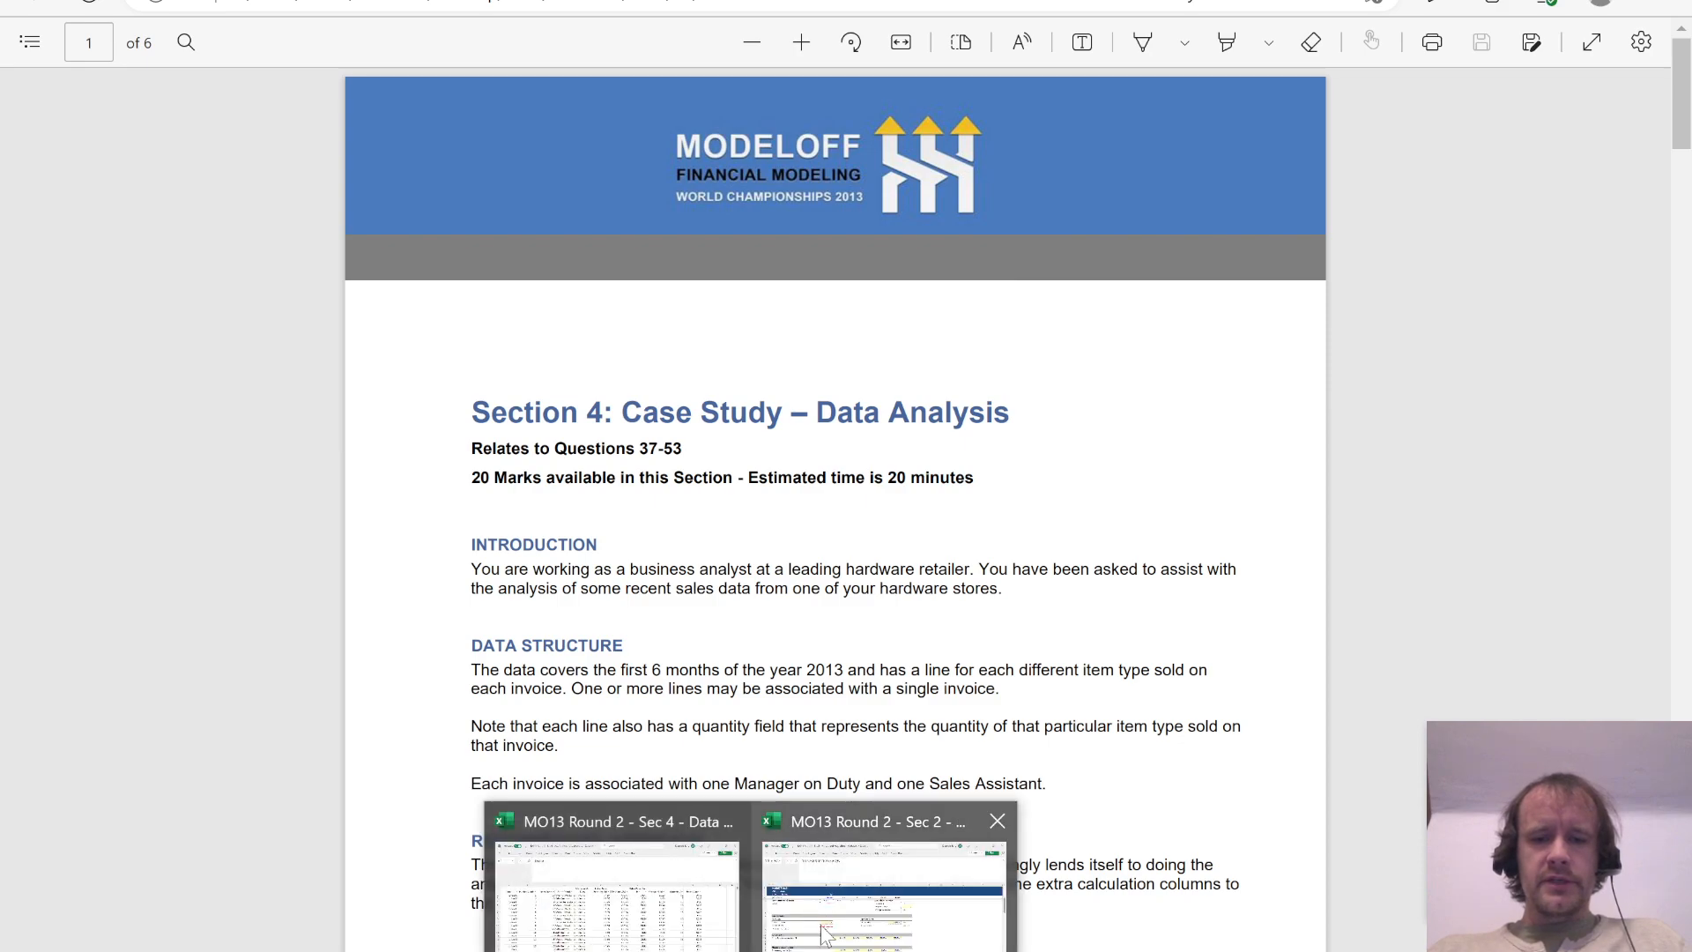
# Step: Switch to the Round 2 Section 2 workbook in Excel and select the 2014F–2018F receivable percentages under Financial assumptions
pyautogui.click(828, 916)
pyautogui.scroll(7, 577, 597)
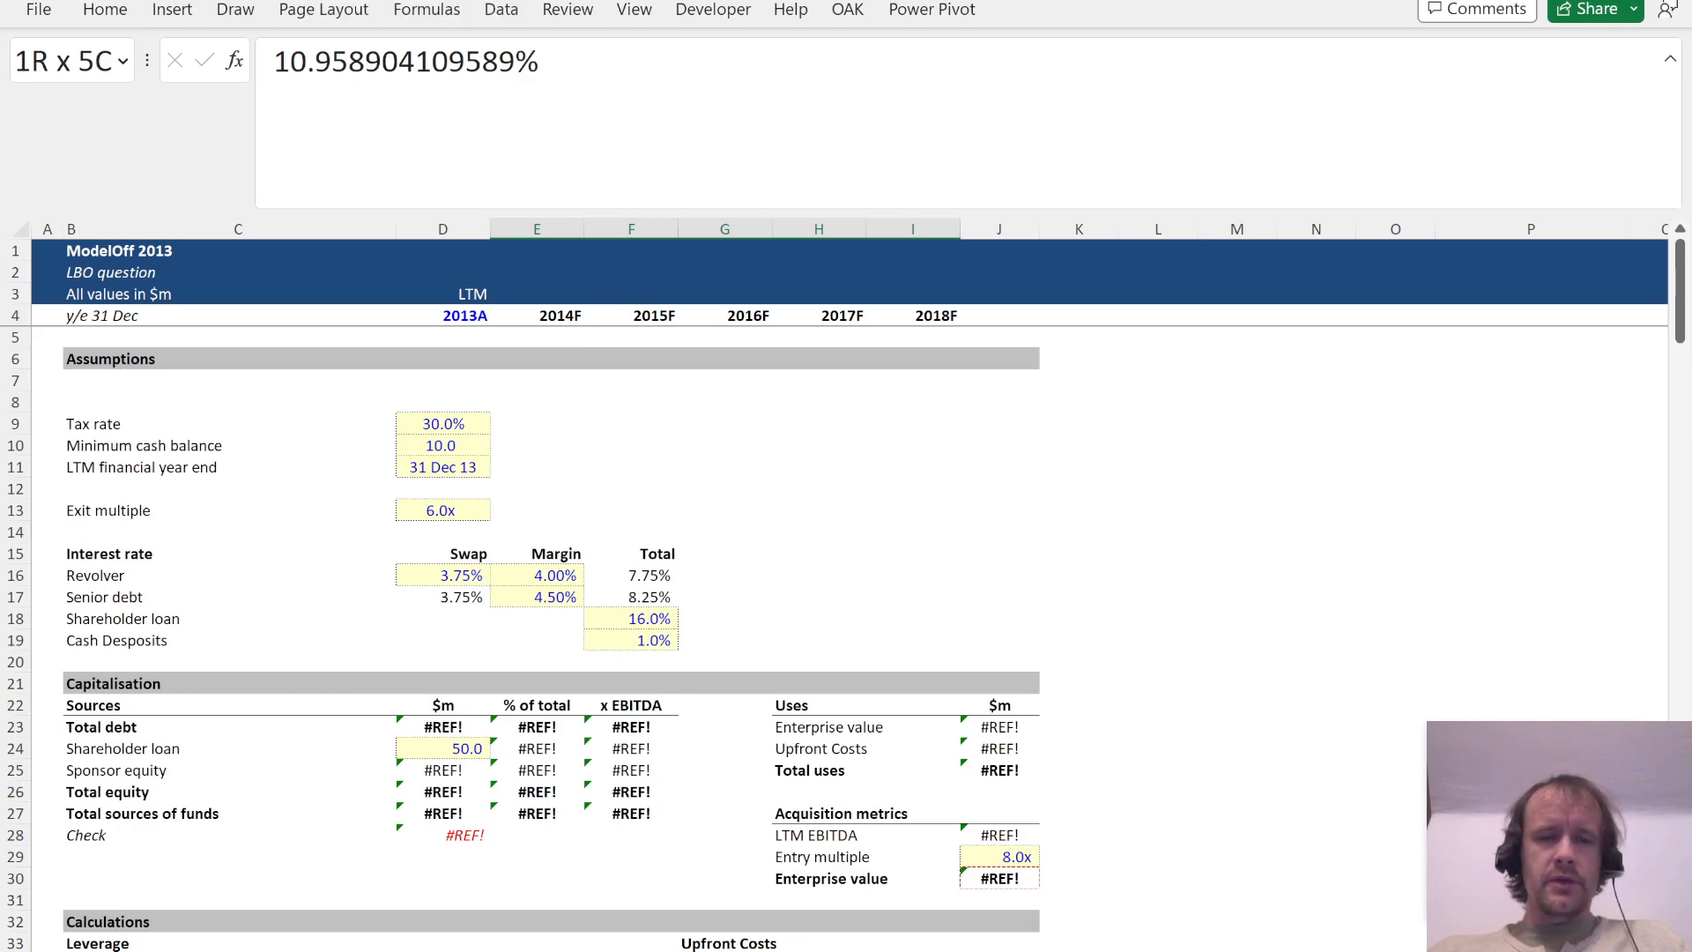
pyautogui.scroll(-13, 581, 572)
pyautogui.scroll(3, 582, 573)
pyautogui.scroll(4, 584, 573)
pyautogui.scroll(-5, 586, 461)
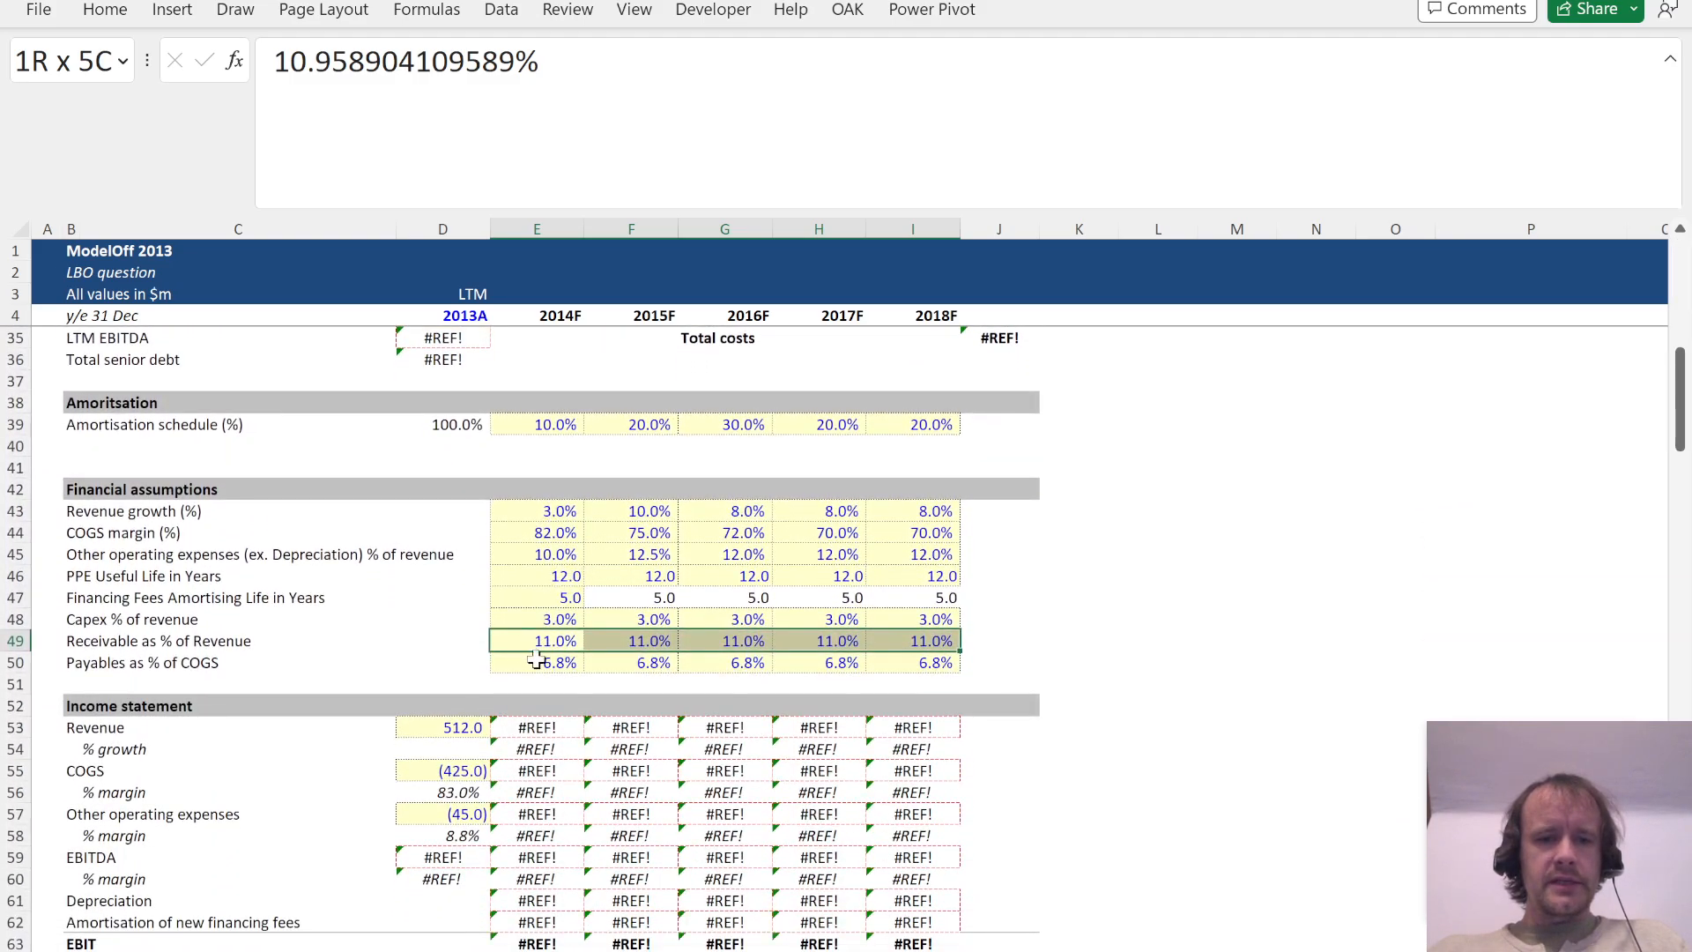
pyautogui.click(539, 639)
pyautogui.hotkey('ctrl', 'shift', 'Right')
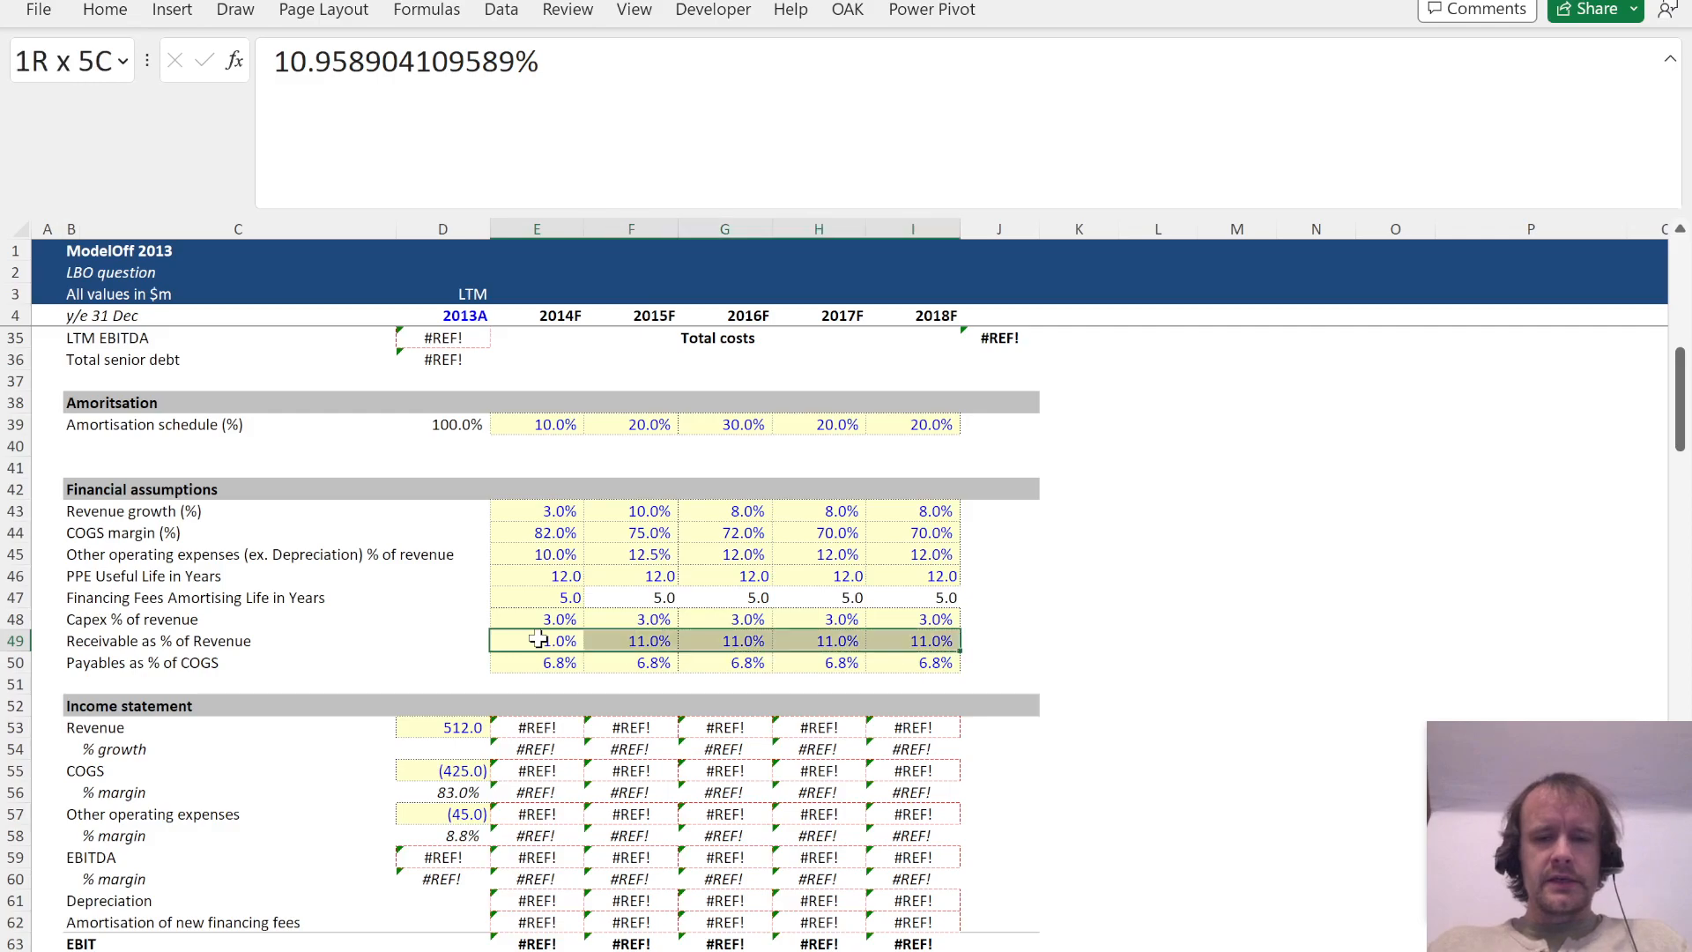
# Step: Examine the Receivable as % of Revenue and Payables as % of COGS rows across 2014F to 2018F
pyautogui.hotkey('shift', 'Down')
pyautogui.press('Down')
pyautogui.press('Up')
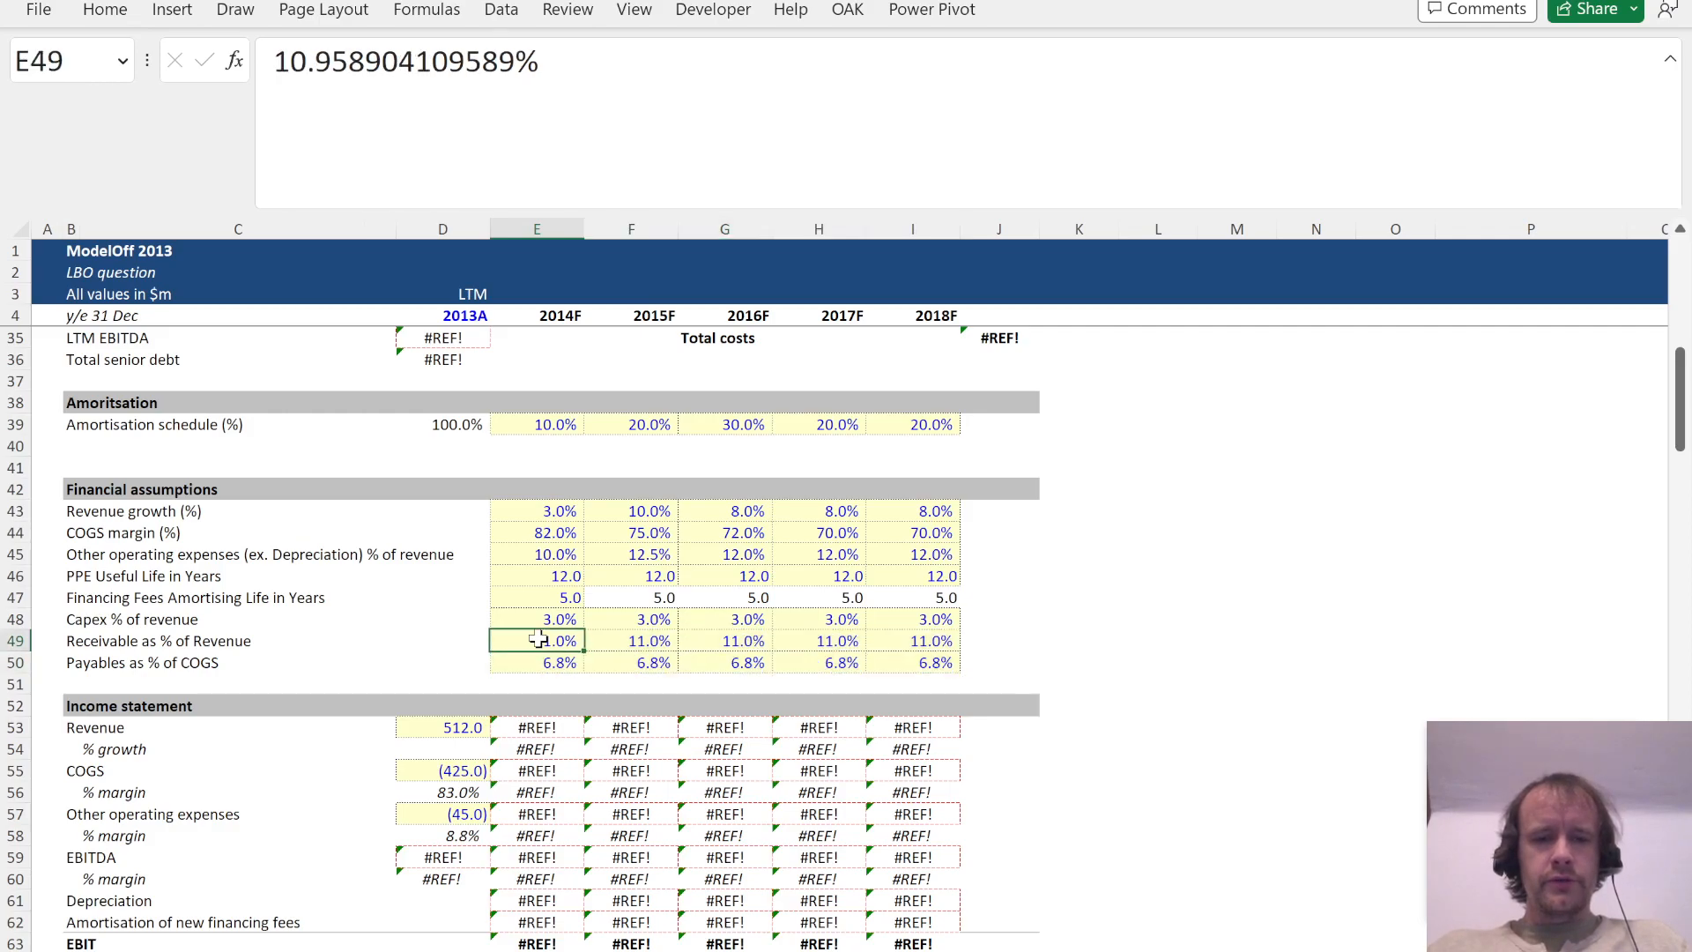
pyautogui.hotkey('ctrl', 'shift', 'Right')
pyautogui.hotkey('shift', 'Down')
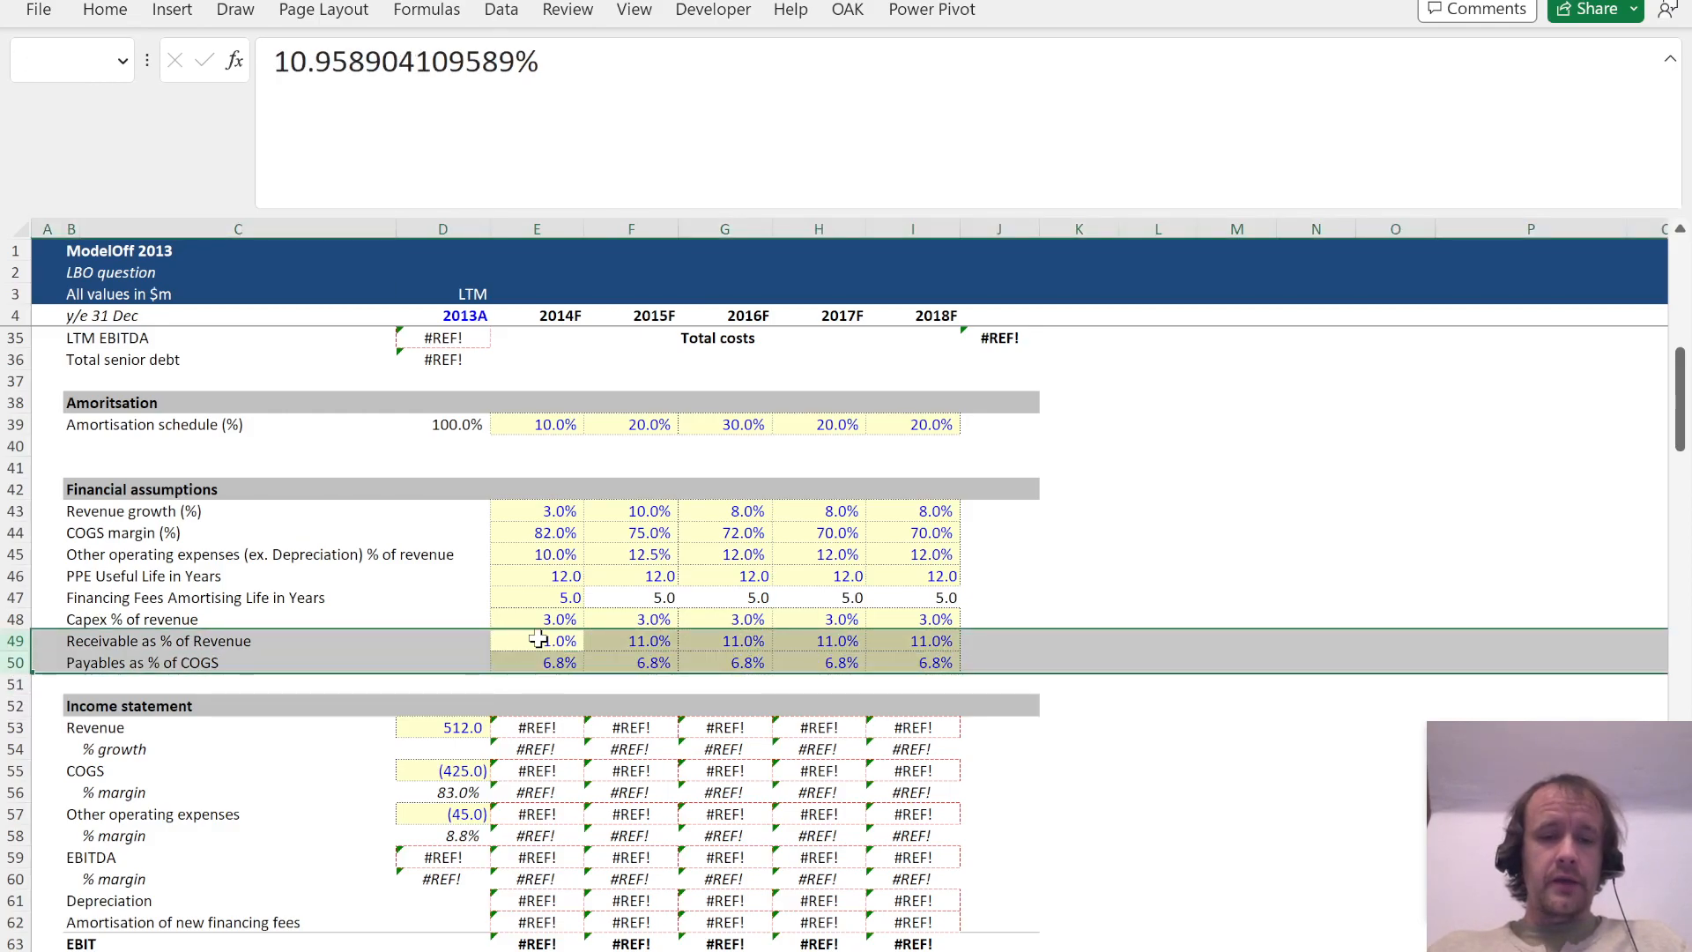
pyautogui.press('Down')
pyautogui.hotkey('ctrl', 'shift', 'Right')
pyautogui.hotkey('shift', 'Up')
pyautogui.press('Up')
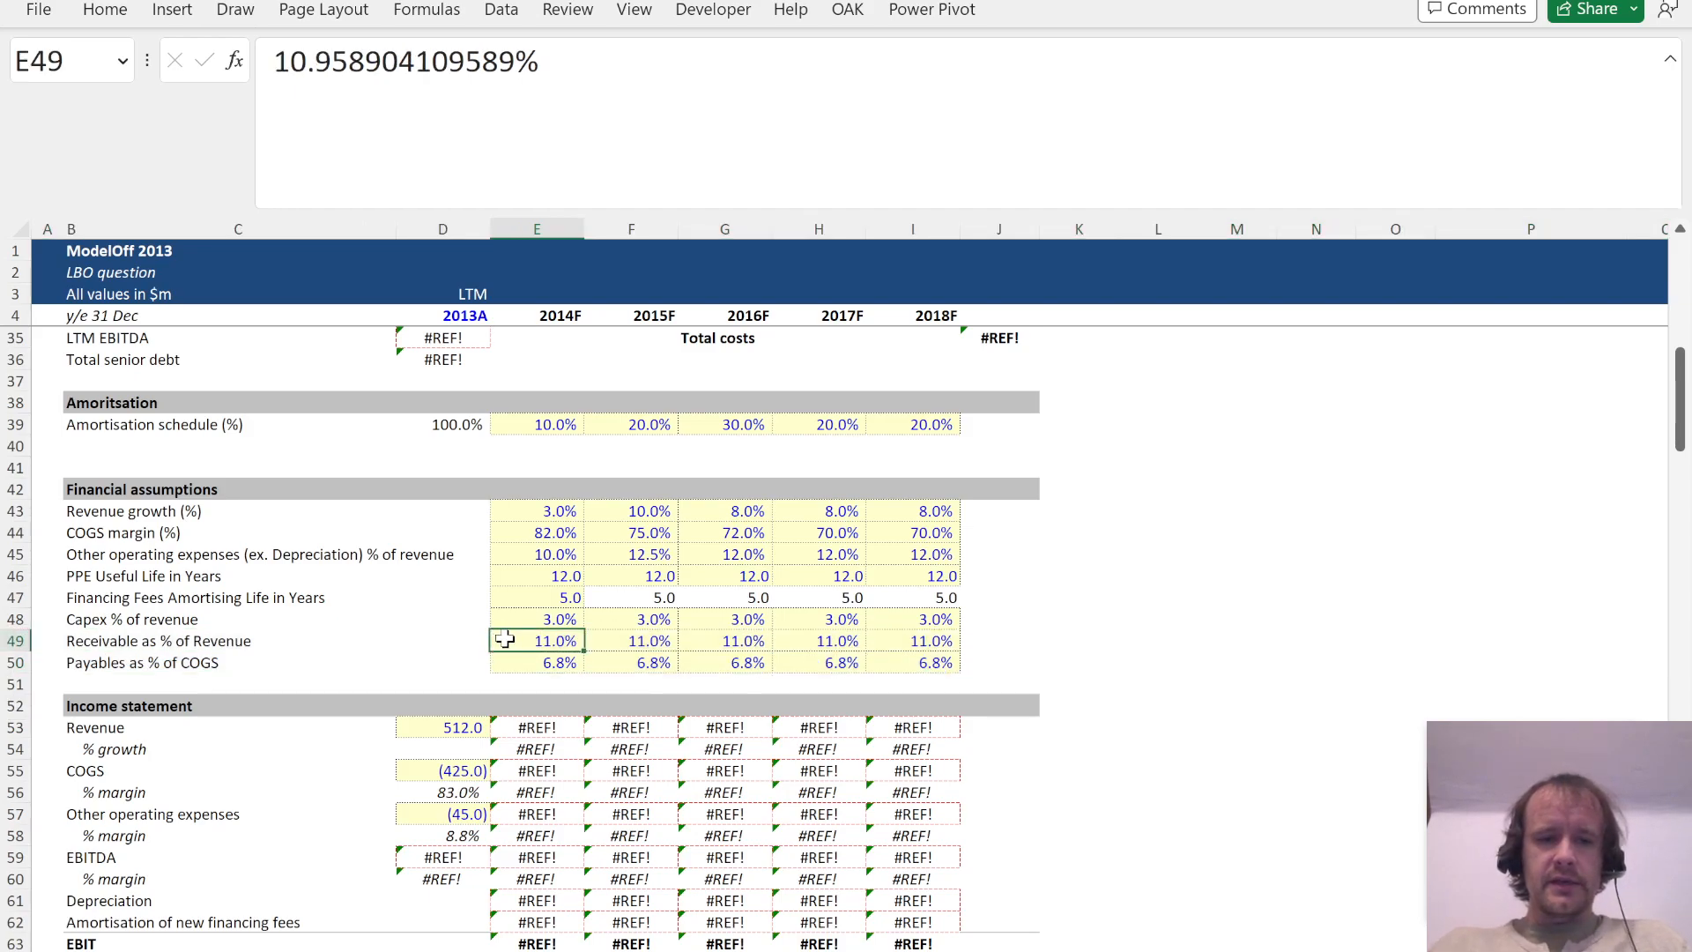
pyautogui.hotkey('ctrl', 'shift', 'Right')
pyautogui.hotkey('shift', 'Down')
pyautogui.click(504, 639)
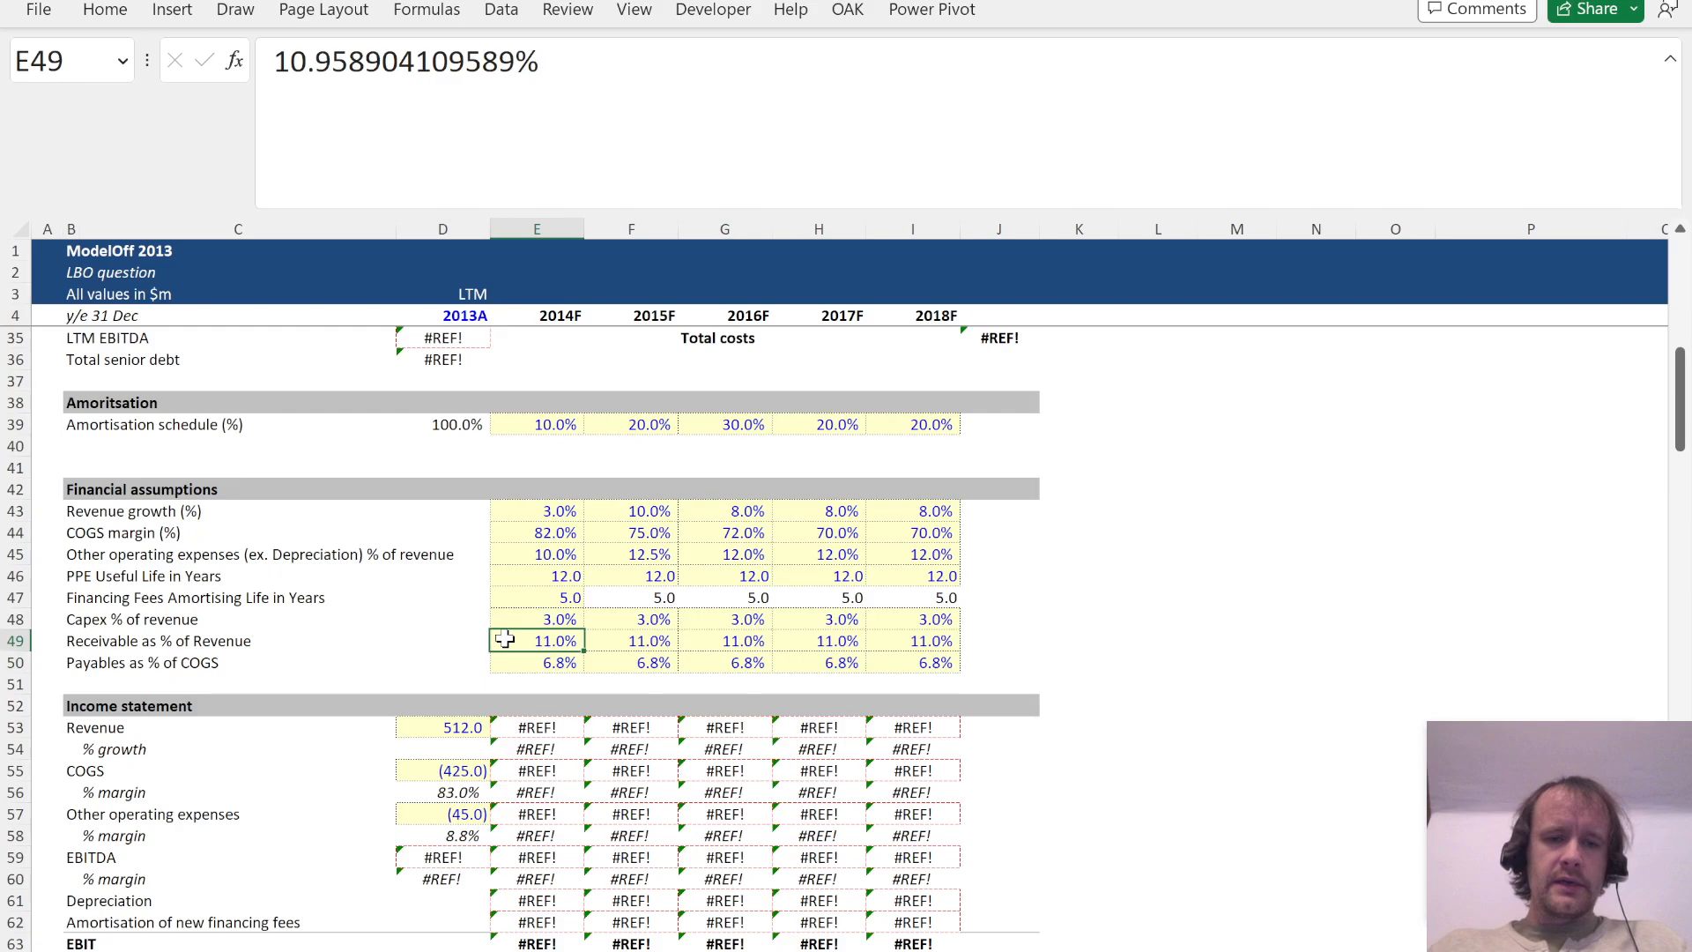
pyautogui.hotkey('shift', 'space')
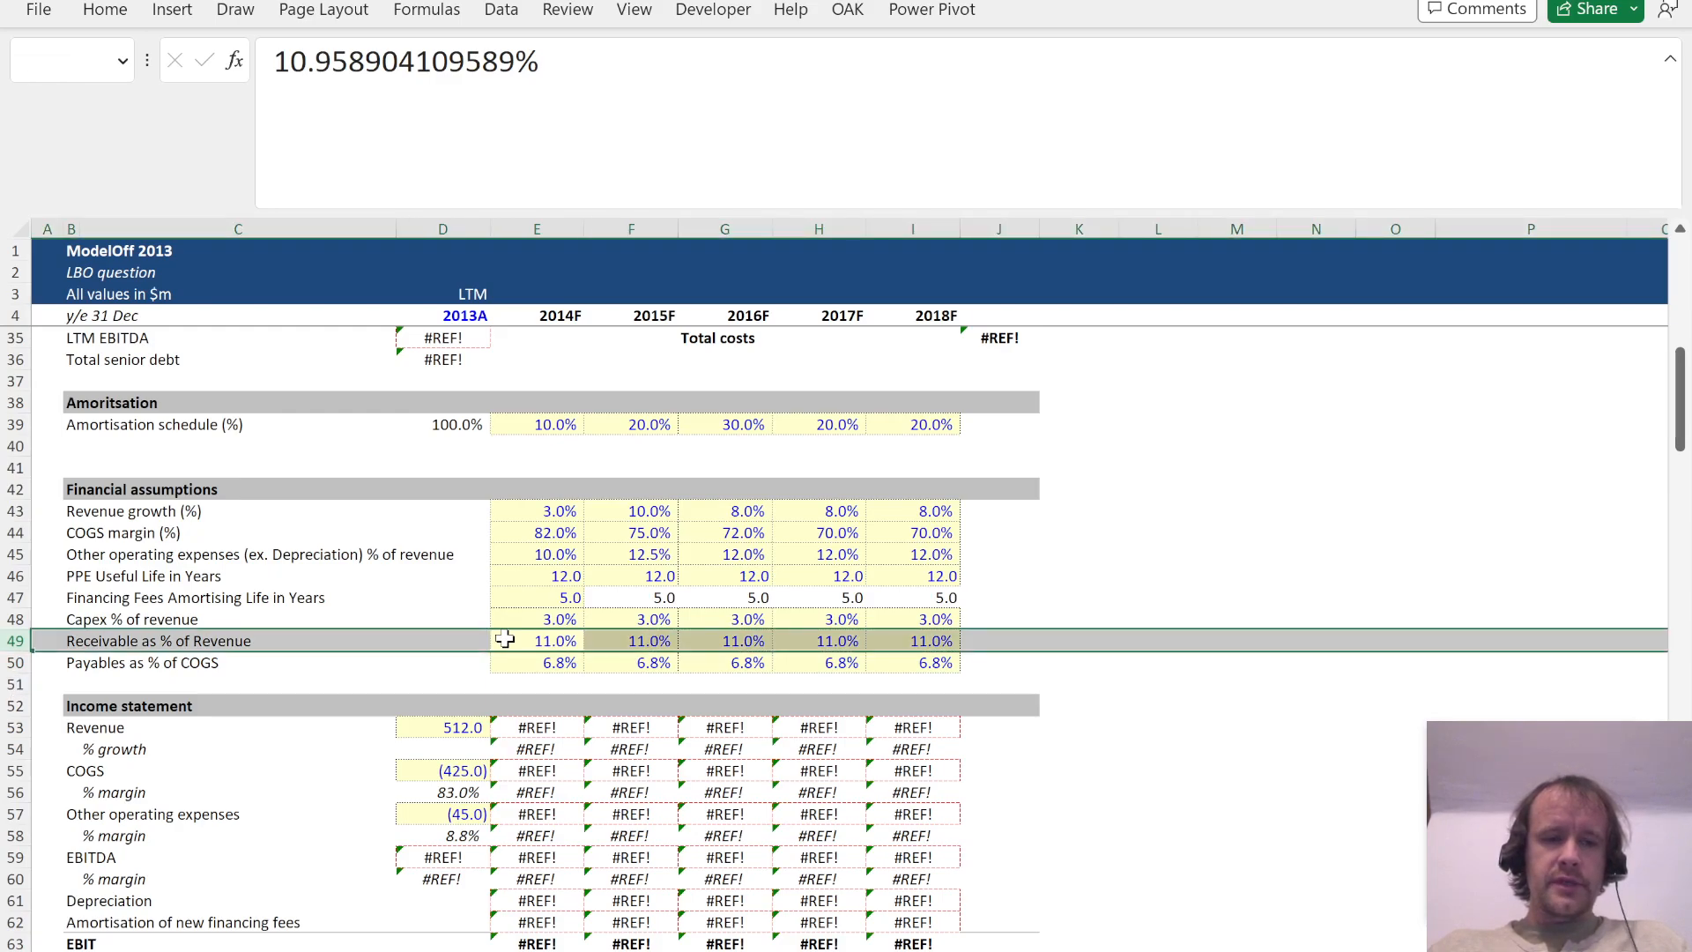
pyautogui.press('Down')
pyautogui.hotkey('shift', 'space')
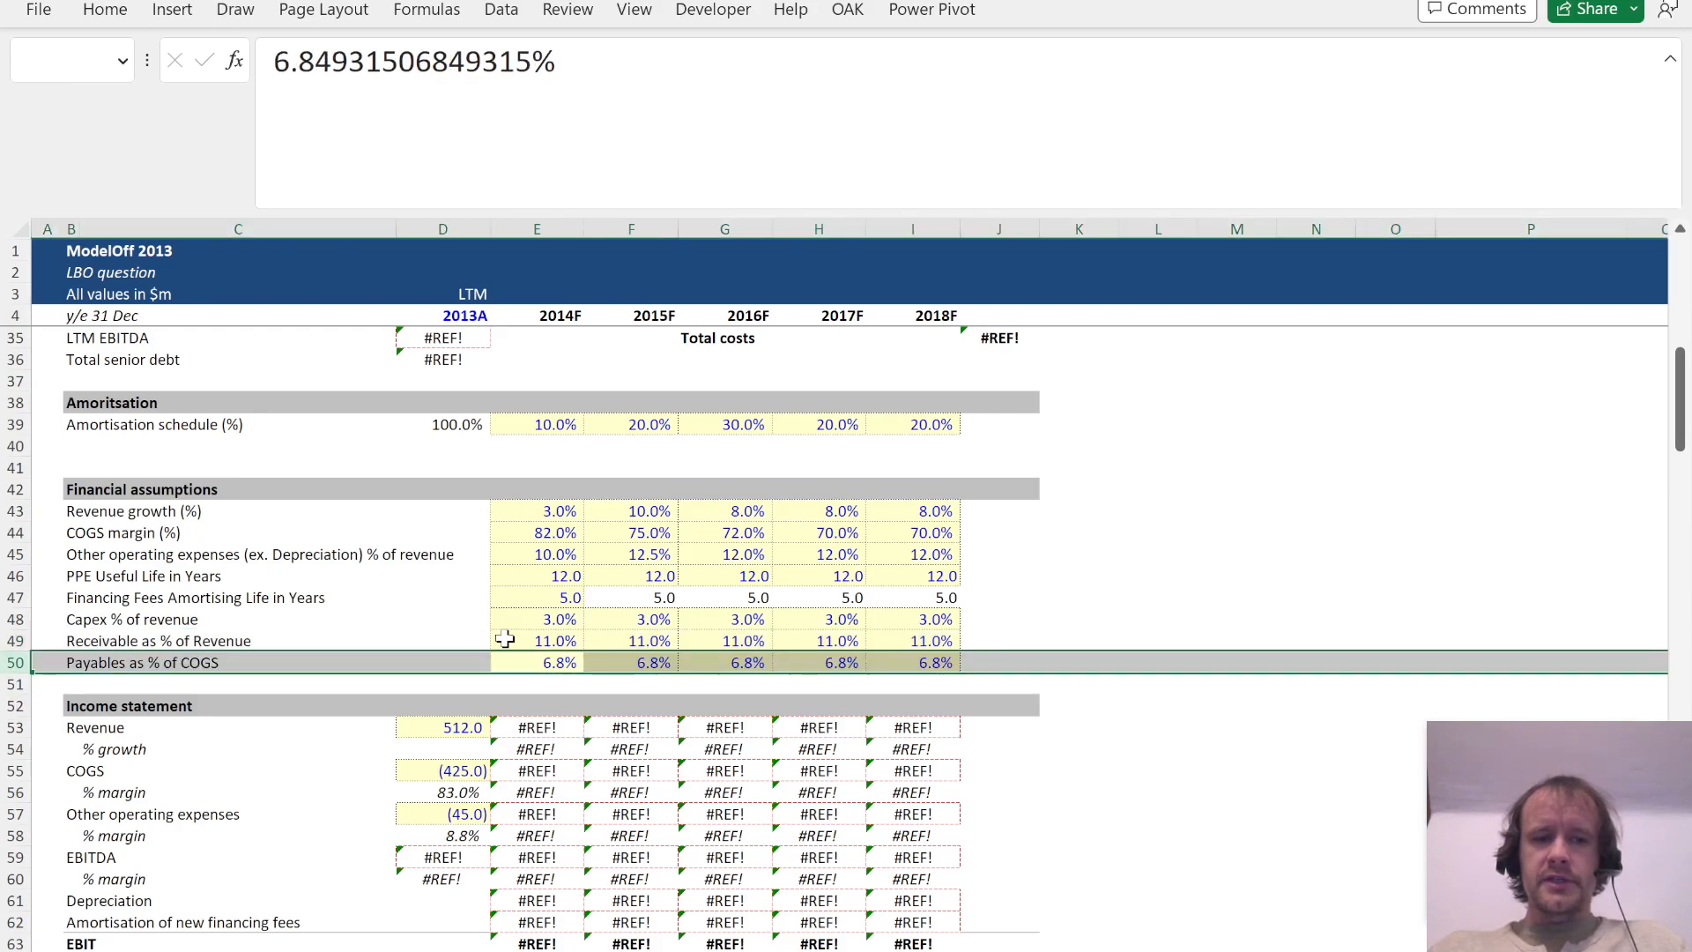
pyautogui.press('Up')
pyautogui.hotkey('ctrl', 'shift', 'Right')
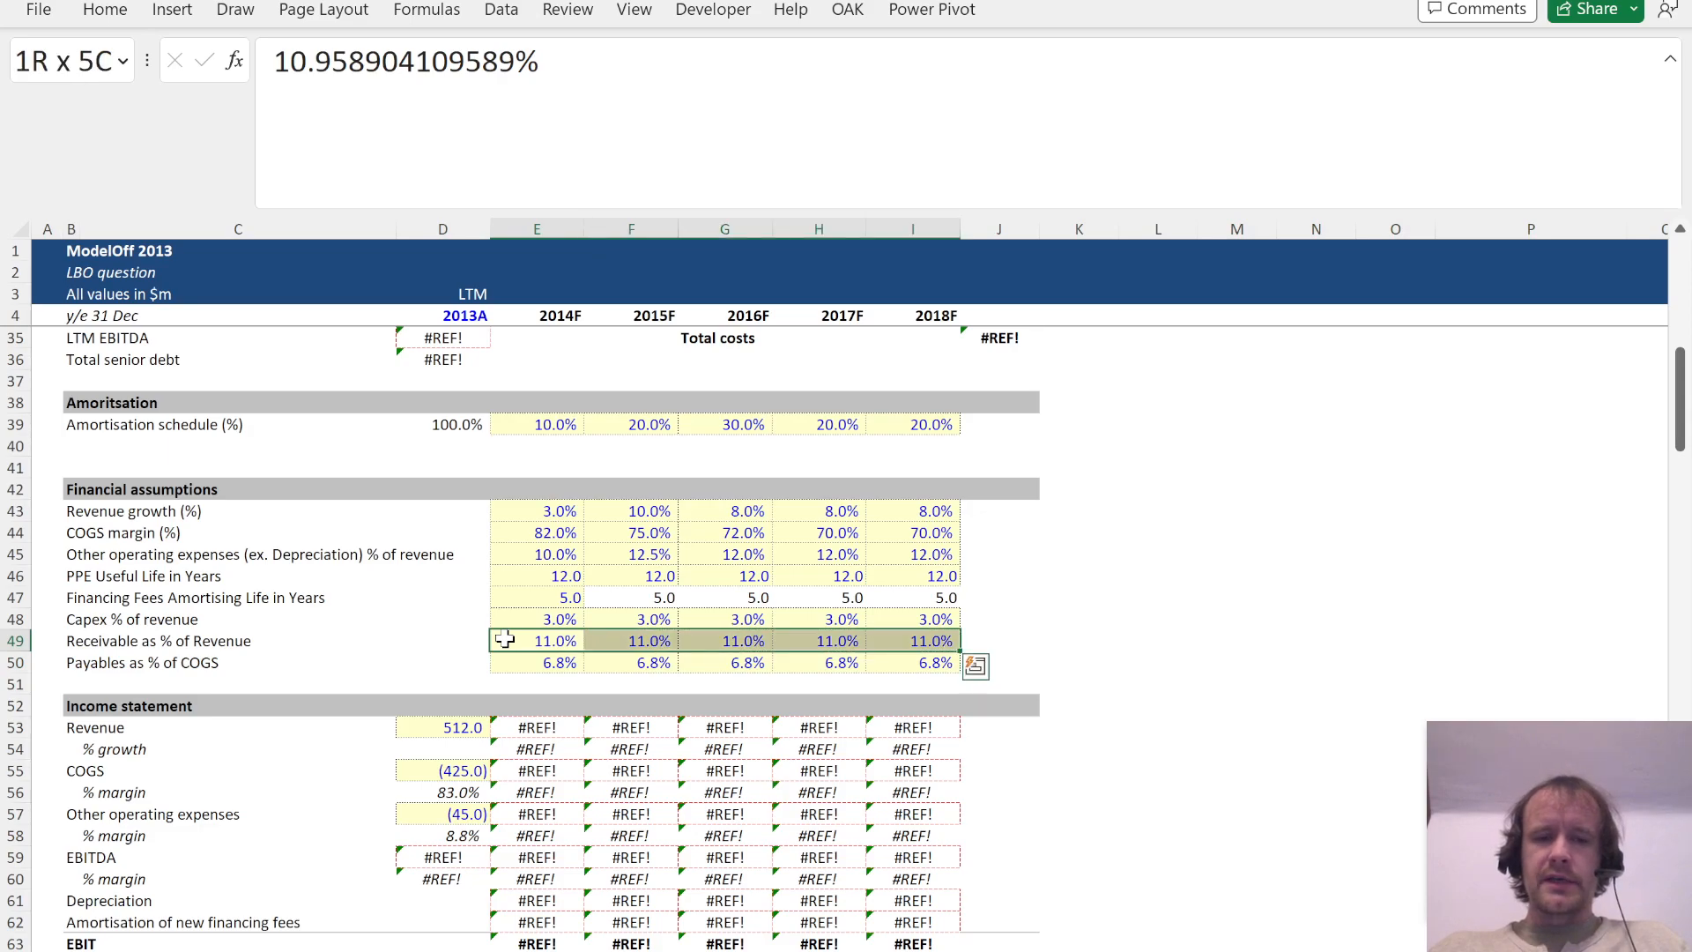
# Step: Inspect the full unrounded 2014F percentages behind the receivable and payable assumptions in rows 49 and 50
pyautogui.moveTo(307, 69); pyautogui.dragTo(595, 93)
pyautogui.press('Escape')
pyautogui.press('Down')
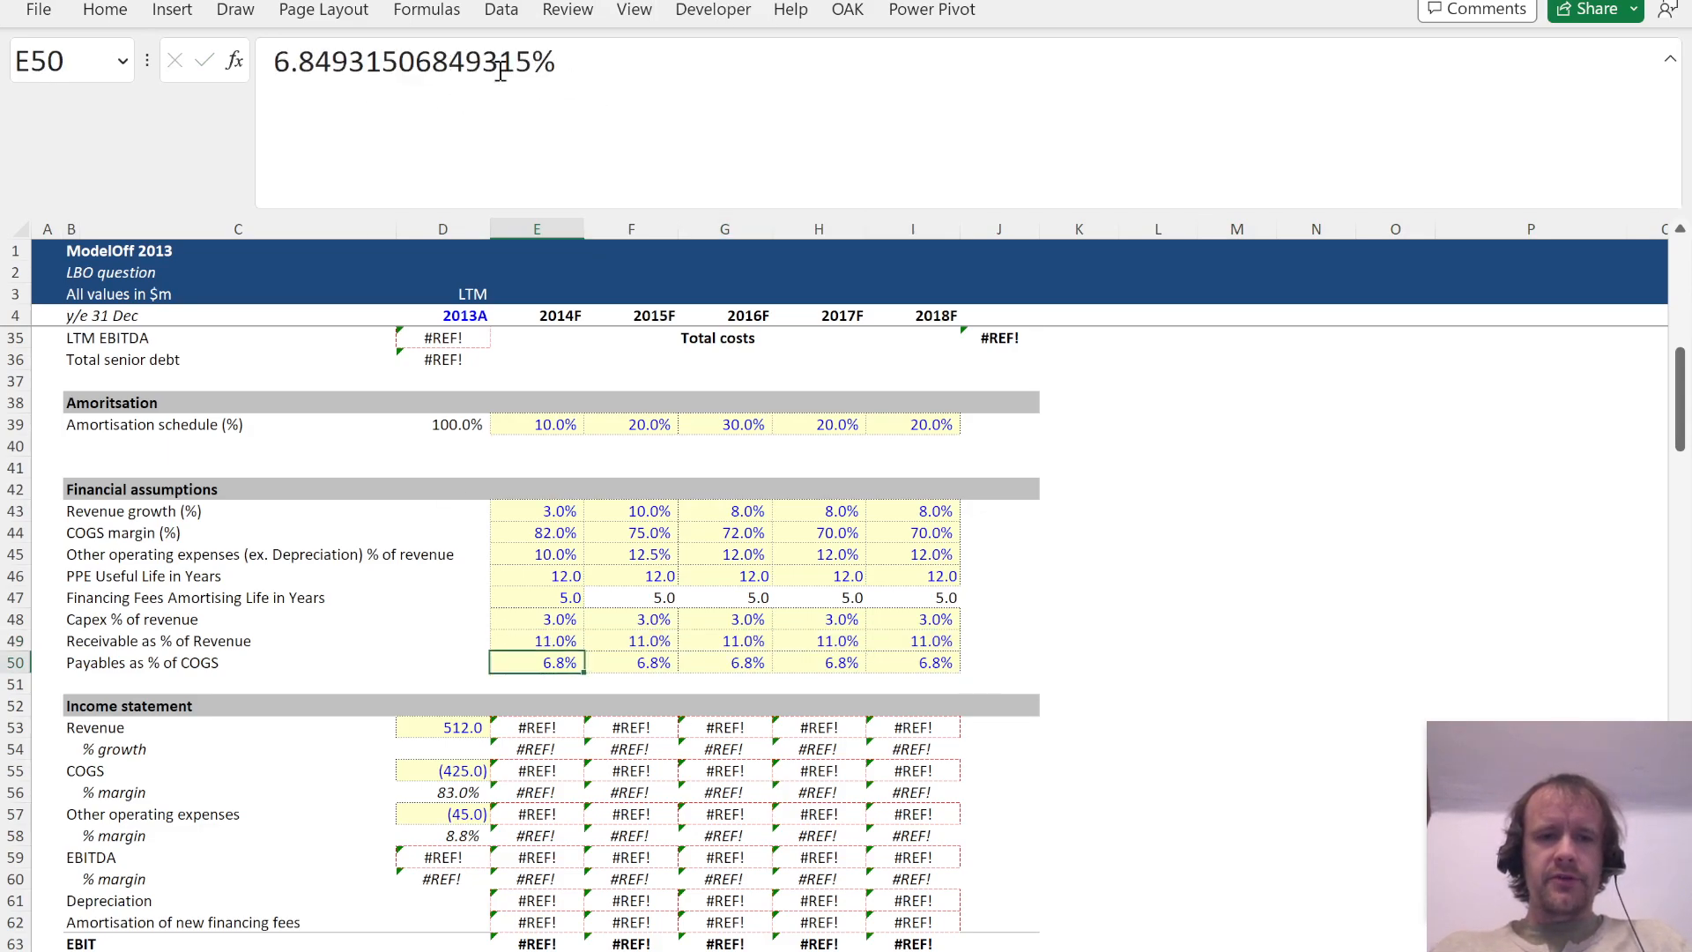
pyautogui.click(321, 88)
pyautogui.moveTo(292, 67); pyautogui.dragTo(661, 139)
pyautogui.press('Escape')
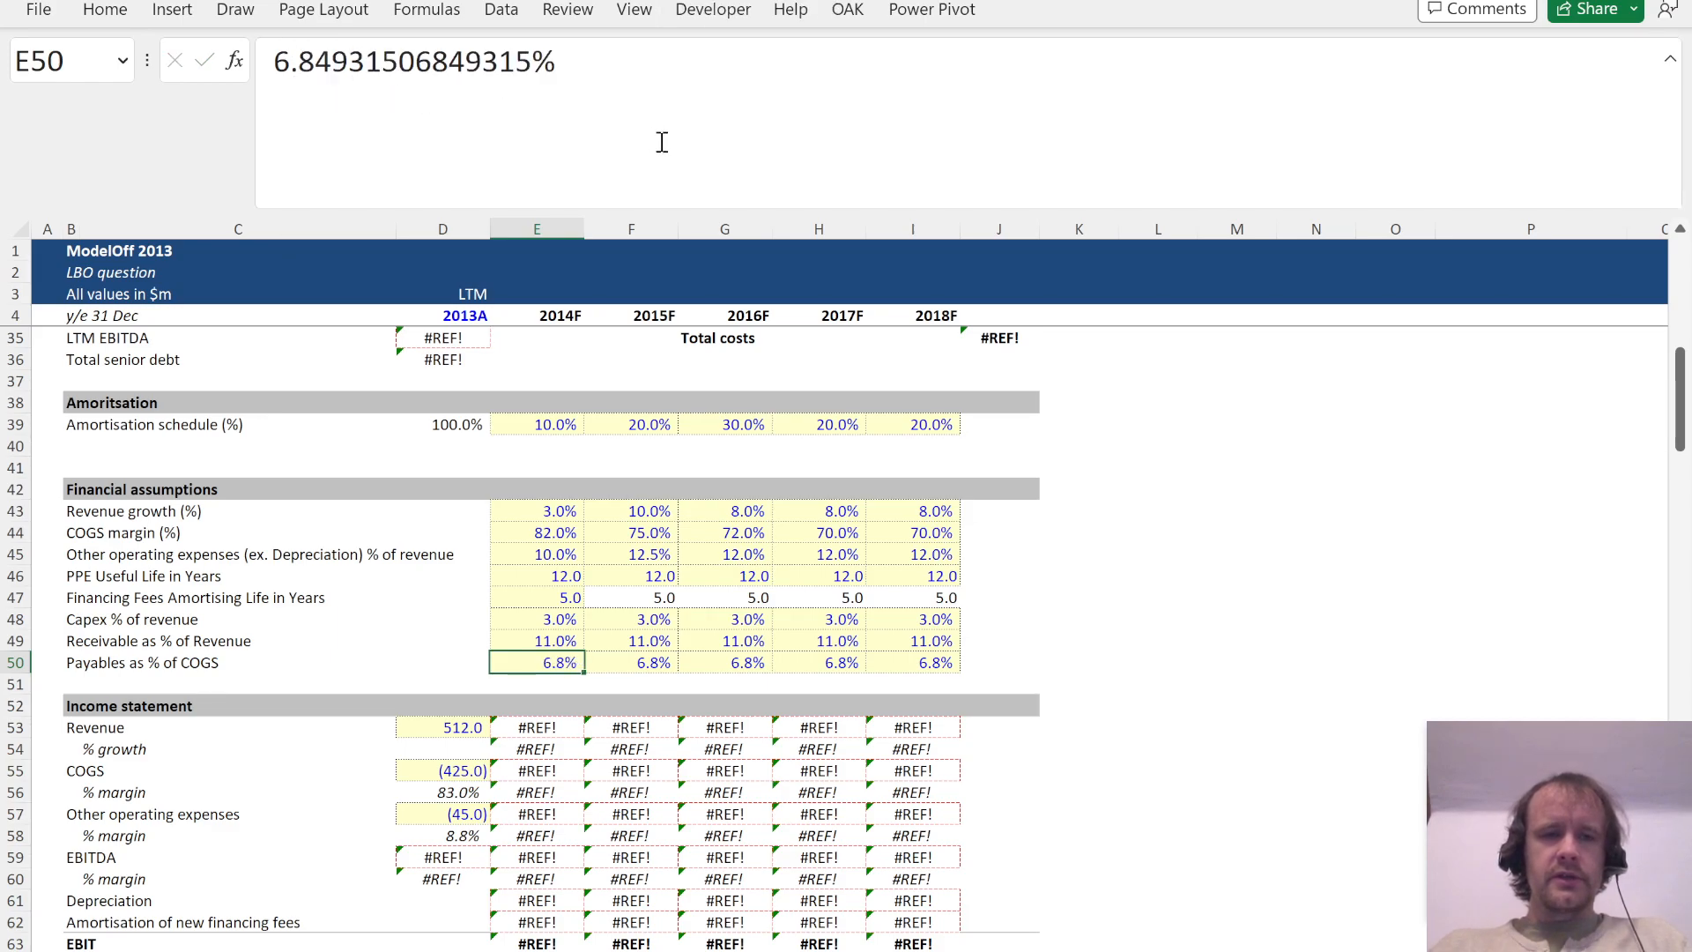
pyautogui.press('Up')
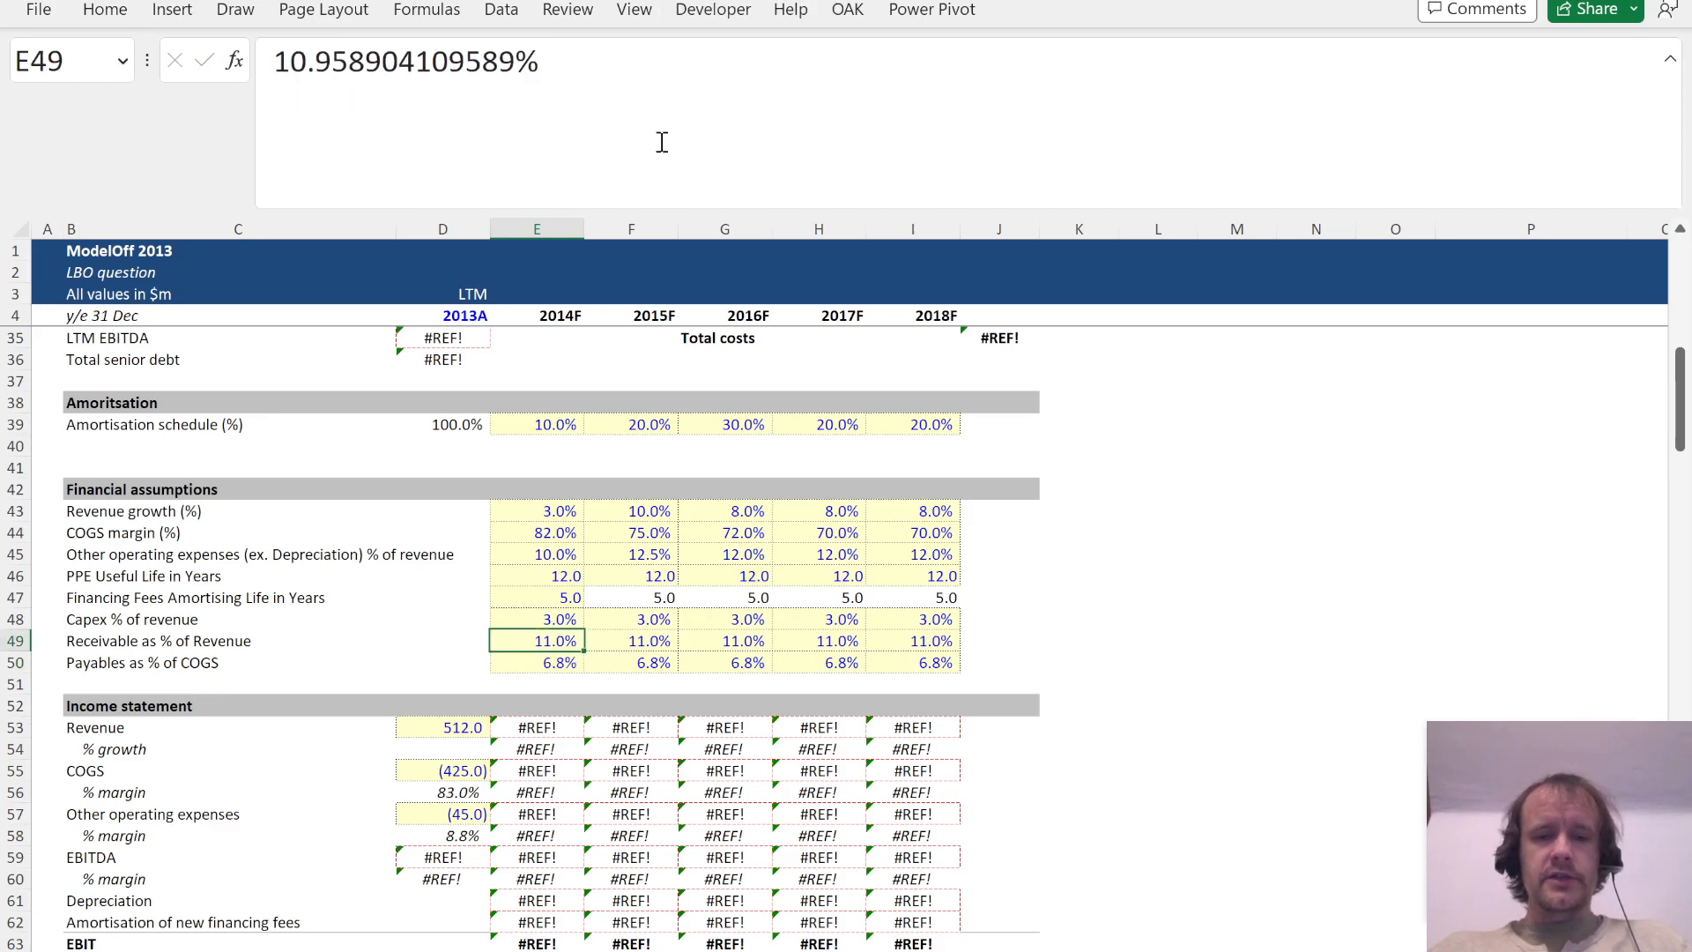
pyautogui.hotkey('shift', 'space')
pyautogui.press('Down')
pyautogui.hotkey('shift', 'space')
pyautogui.press('Up')
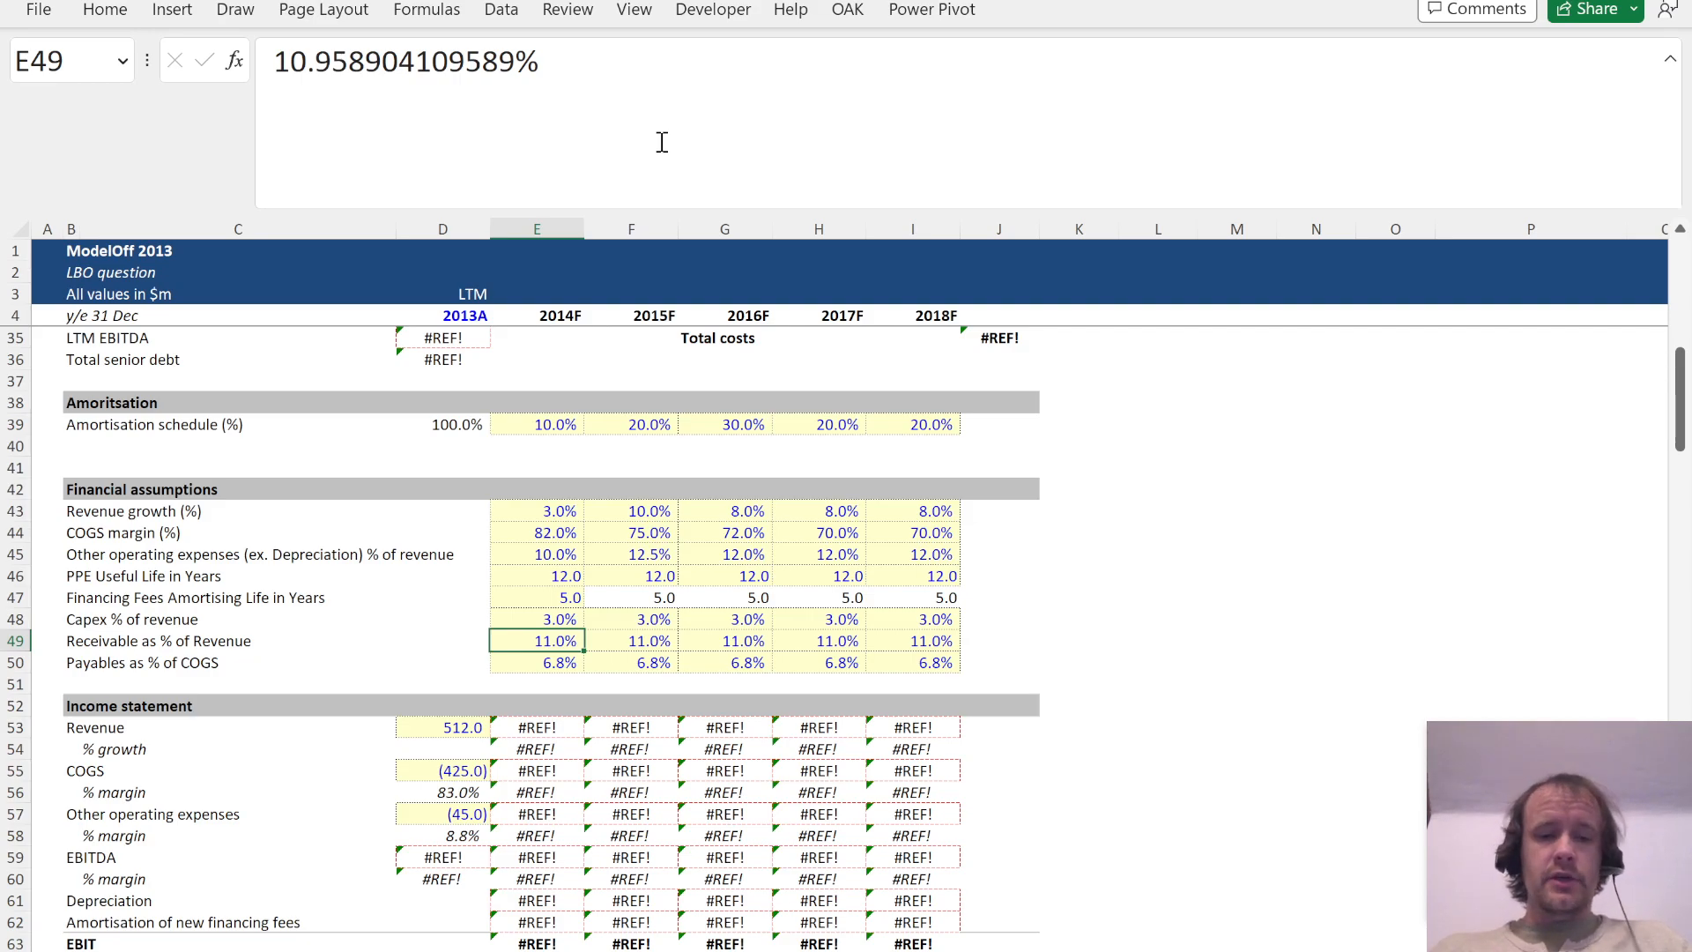
# Step: Switch back to the browser and view the R2 folder's file list in Google Drive
pyautogui.hotkey('alt', 'Tab')
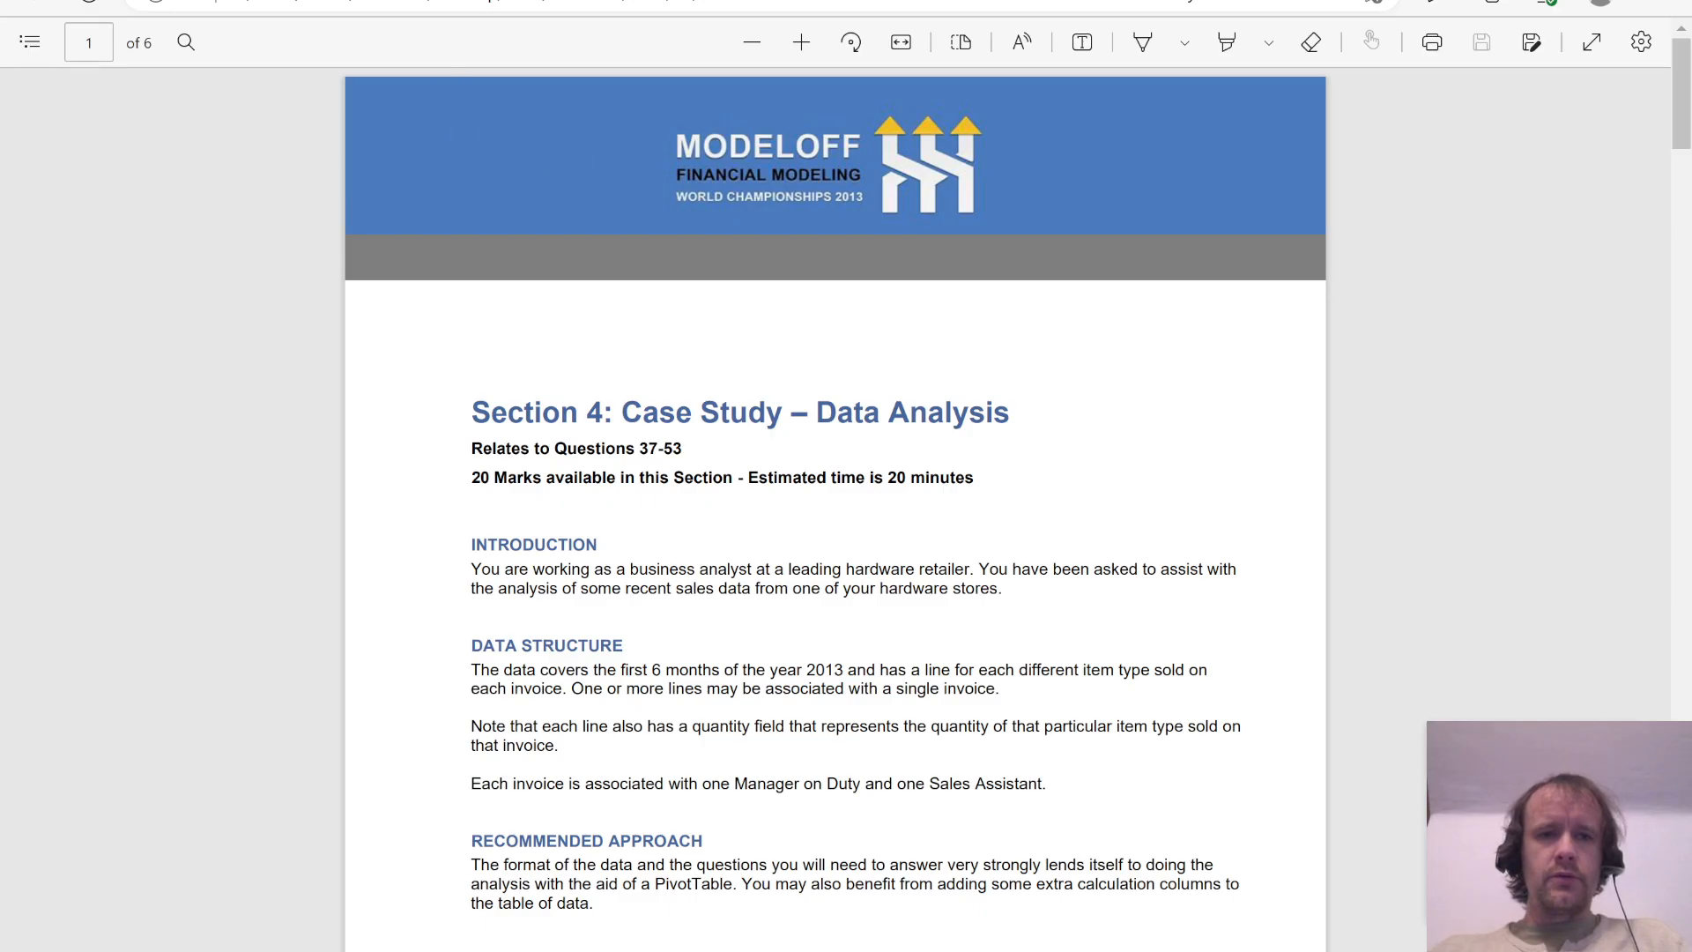
pyautogui.hotkey('ctrl', 'shift', 'Tab')
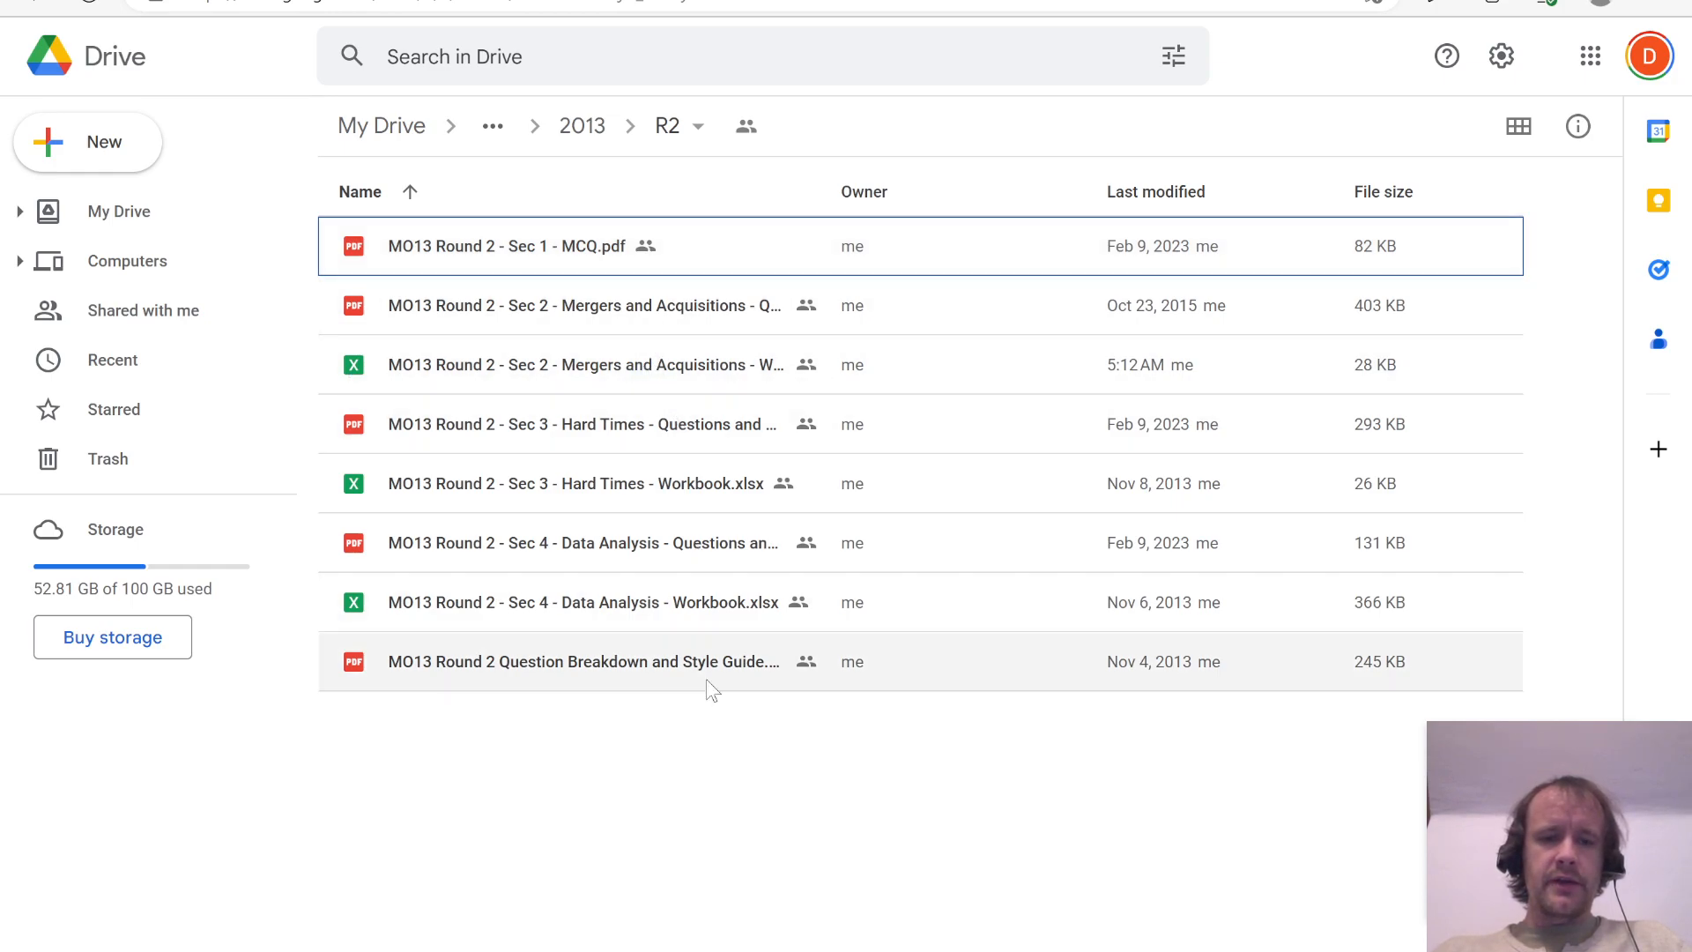
pyautogui.click(696, 775)
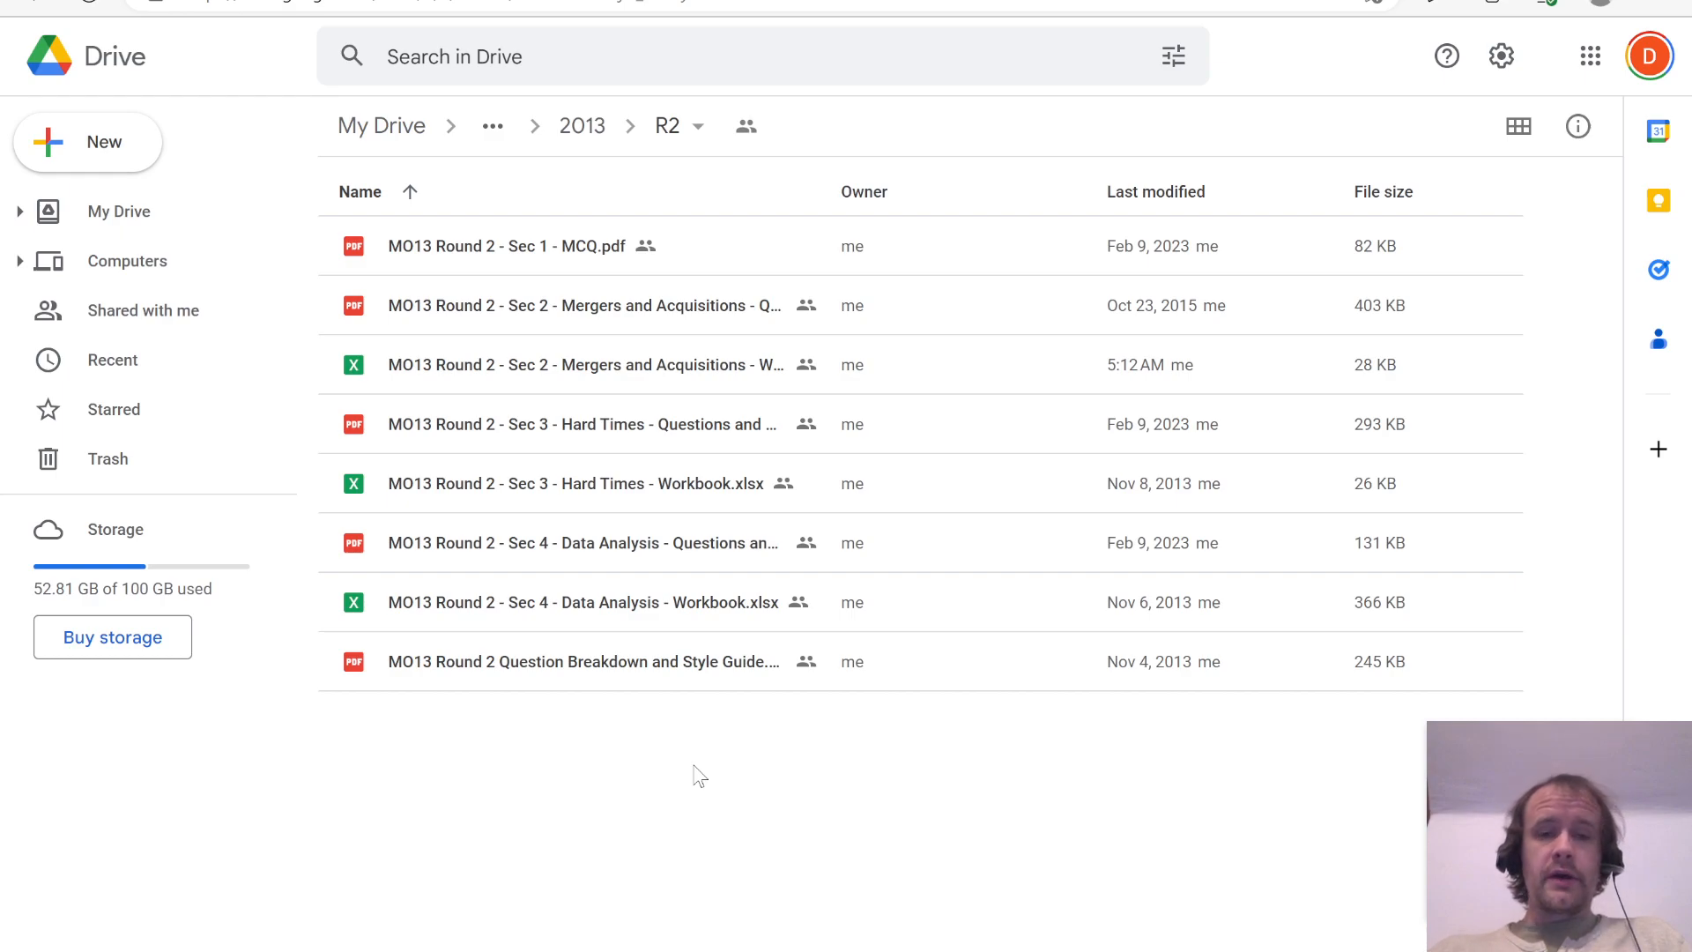
# Step: Switch to Excel to view the Section 2 and Section 4 Data Analysis workbooks, and return to Google Drive
pyautogui.hotkey('alt', 'Tab')
pyautogui.hotkey('alt', 'Tab')
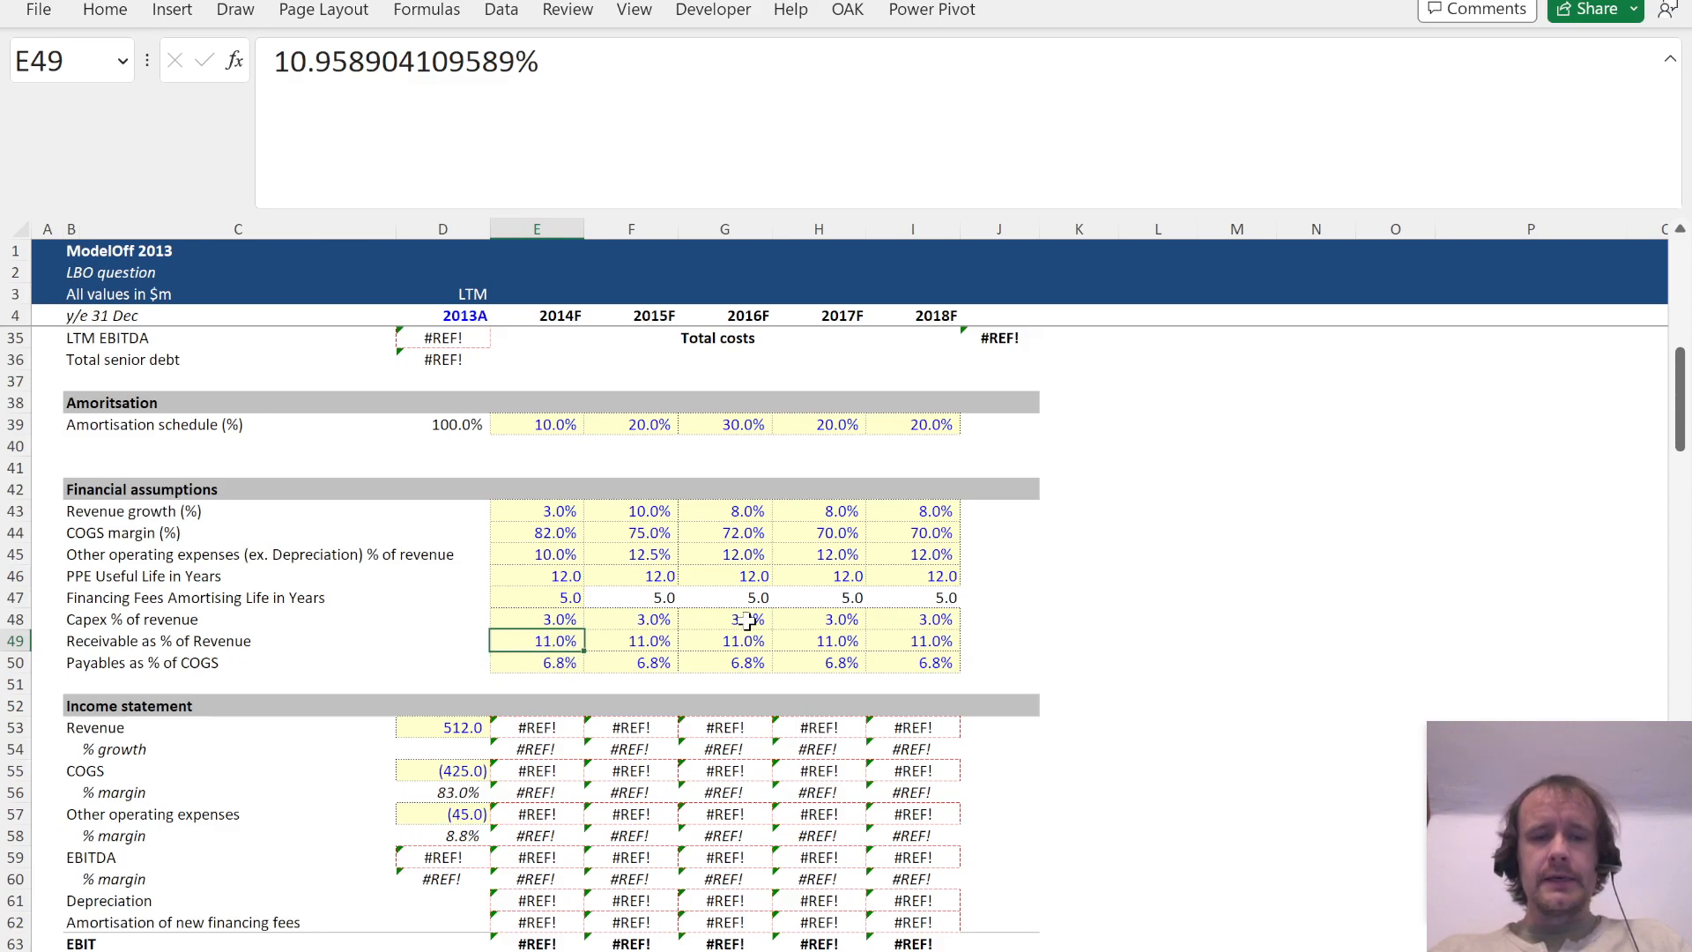
pyautogui.hotkey('alt', 'Tab')
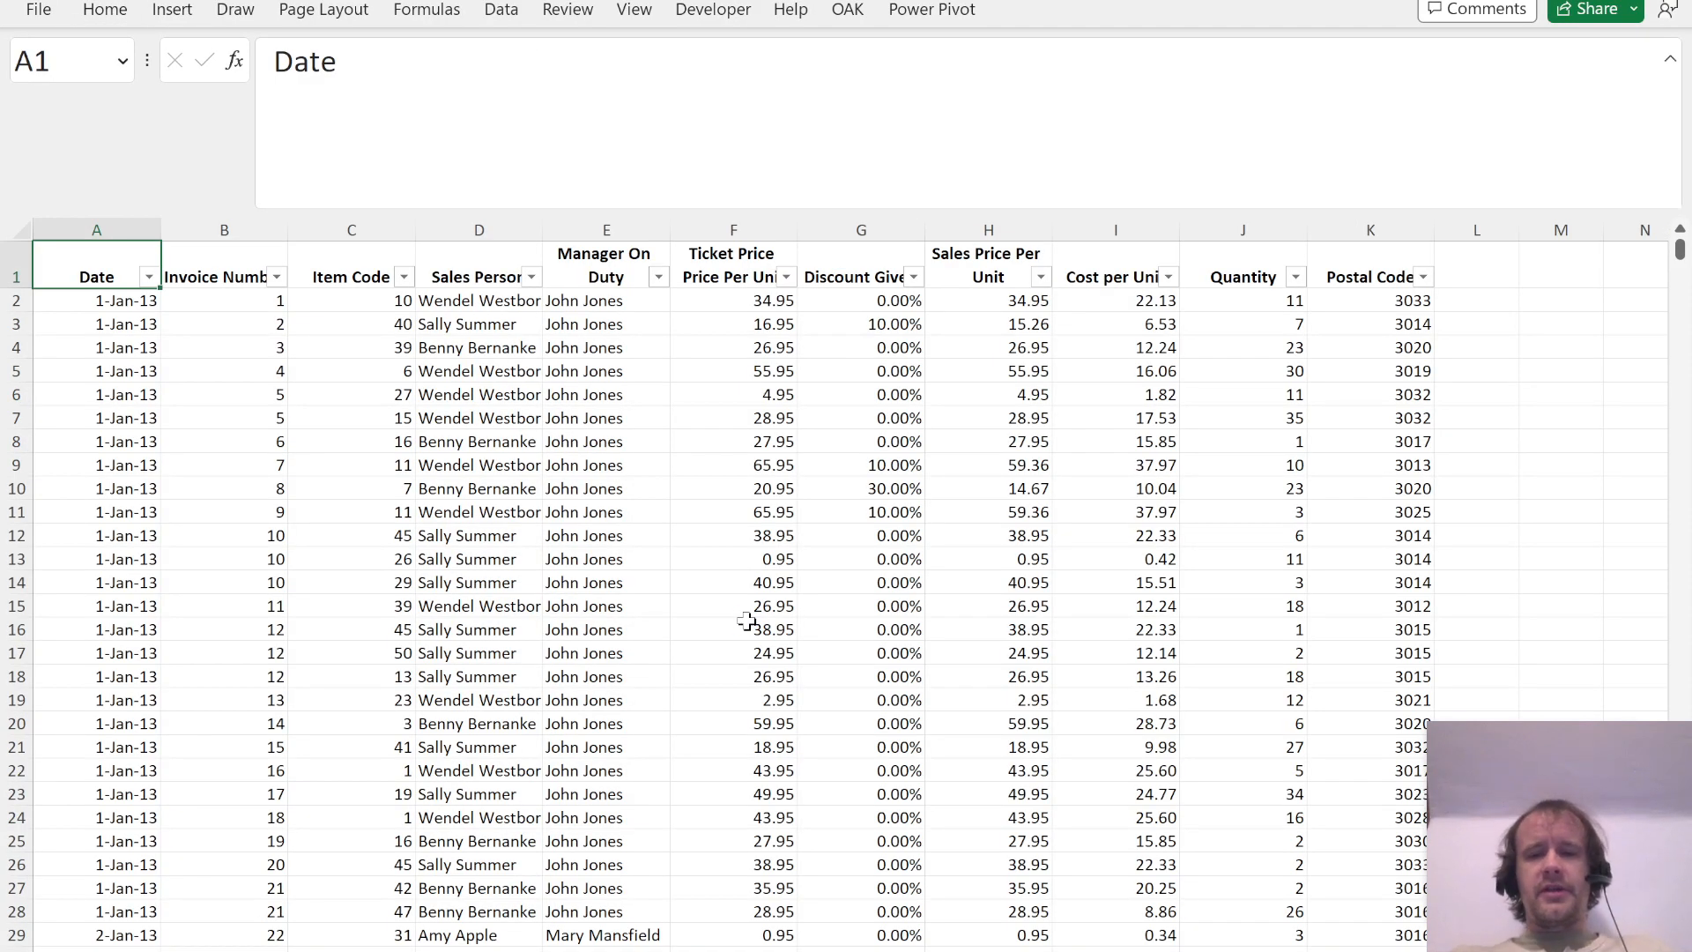
pyautogui.hotkey('alt', 'Tab')
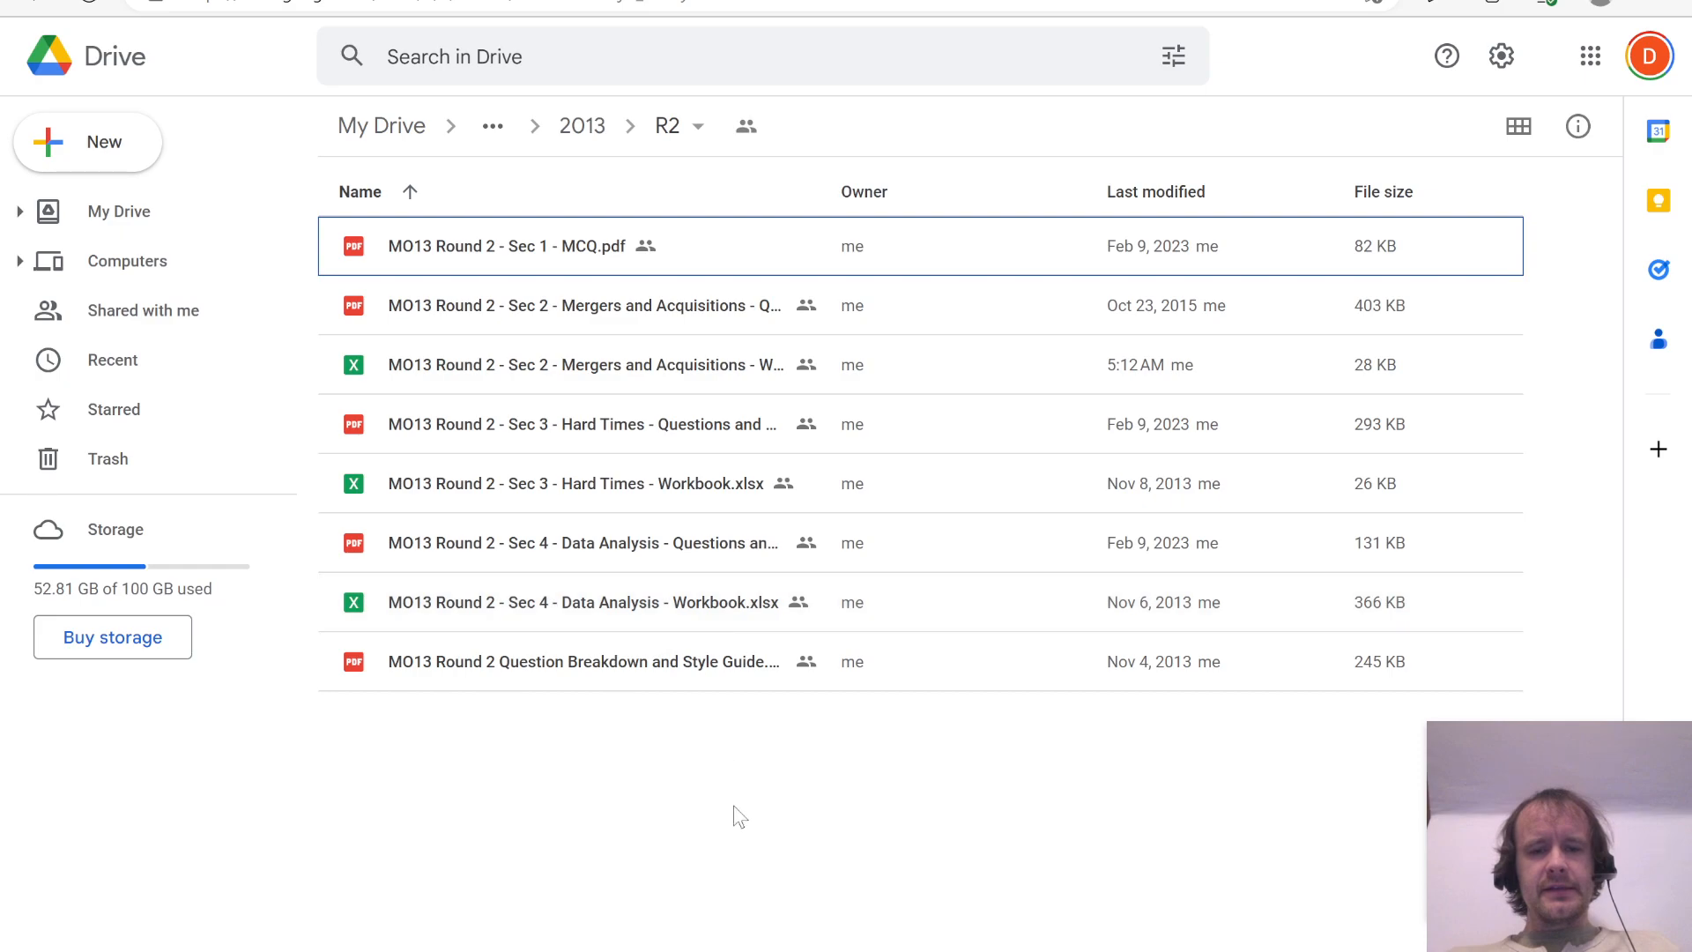
# Step: Read the Section 4 case study's recommended approach, marking the PivotTable suggestion, and return to the start of the PDF
pyautogui.hotkey('ctrl', 'Tab')
pyautogui.scroll(-2, 661, 764)
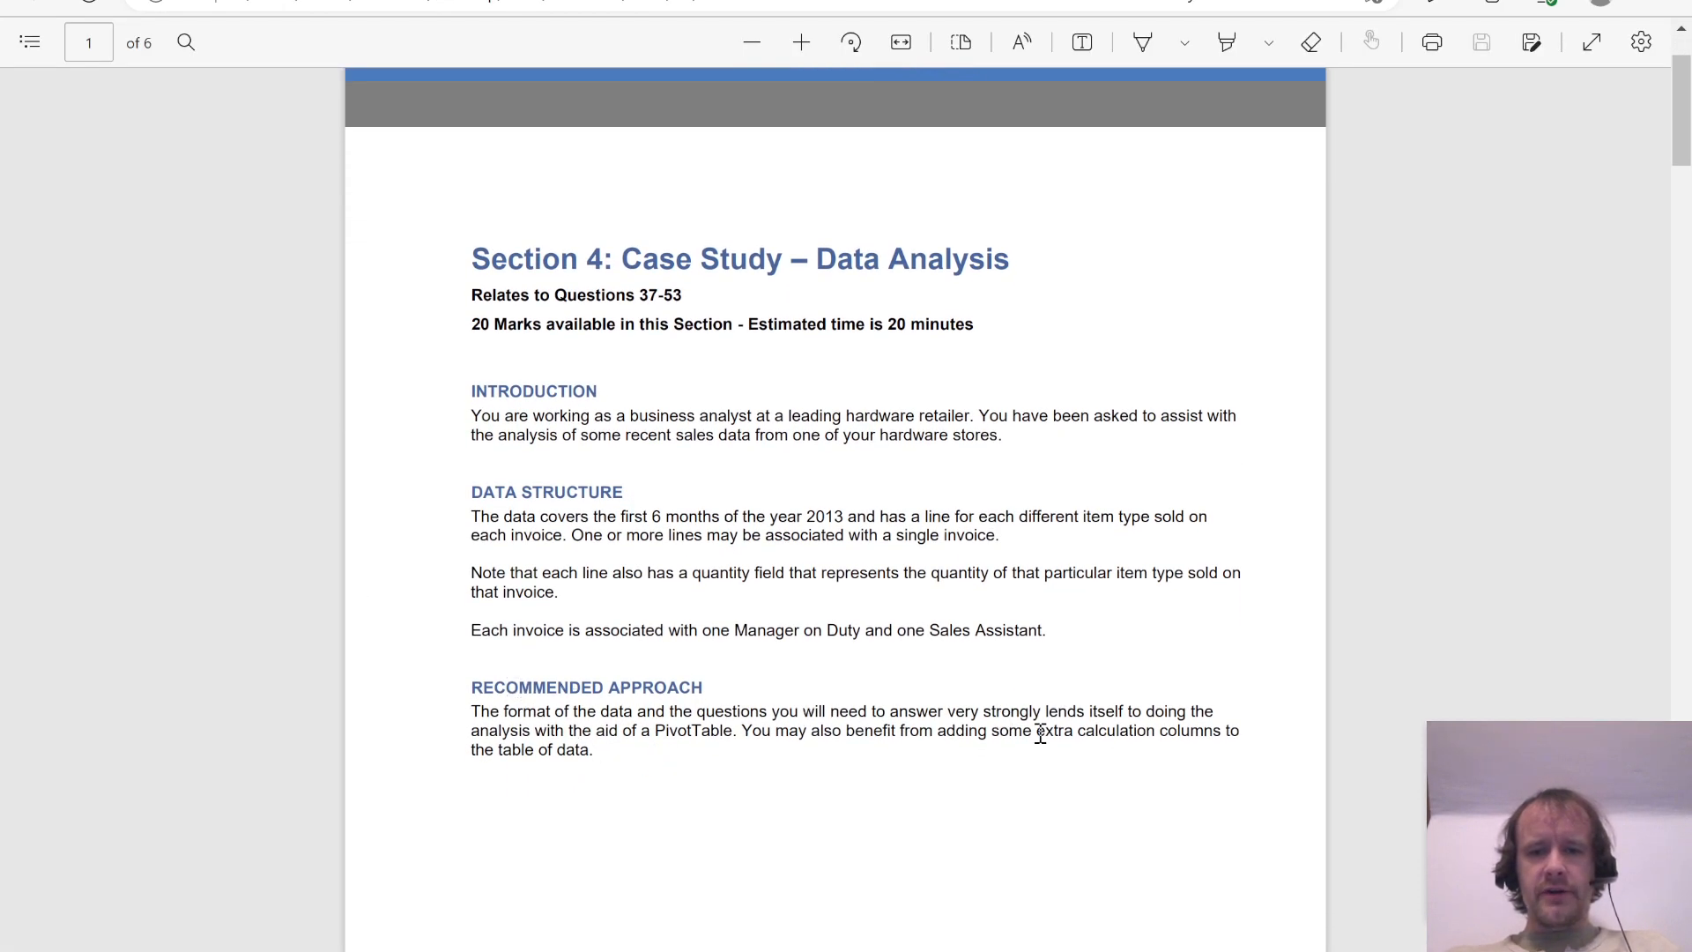
pyautogui.doubleClick(674, 730)
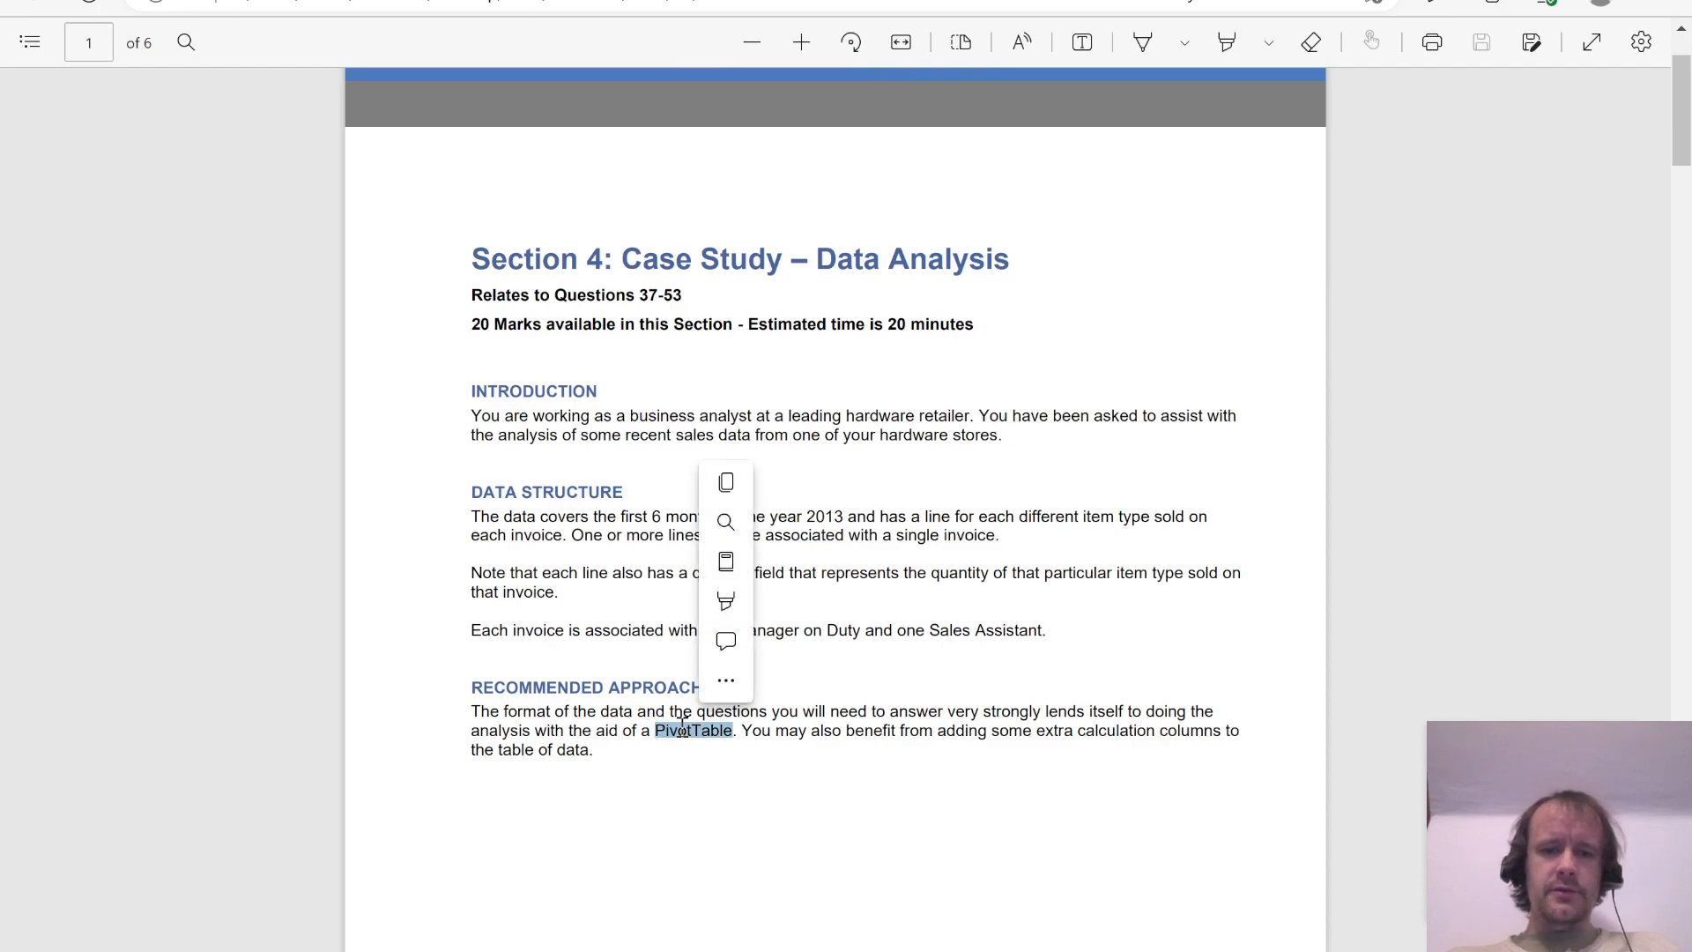
pyautogui.click(756, 775)
pyautogui.scroll(2, 756, 774)
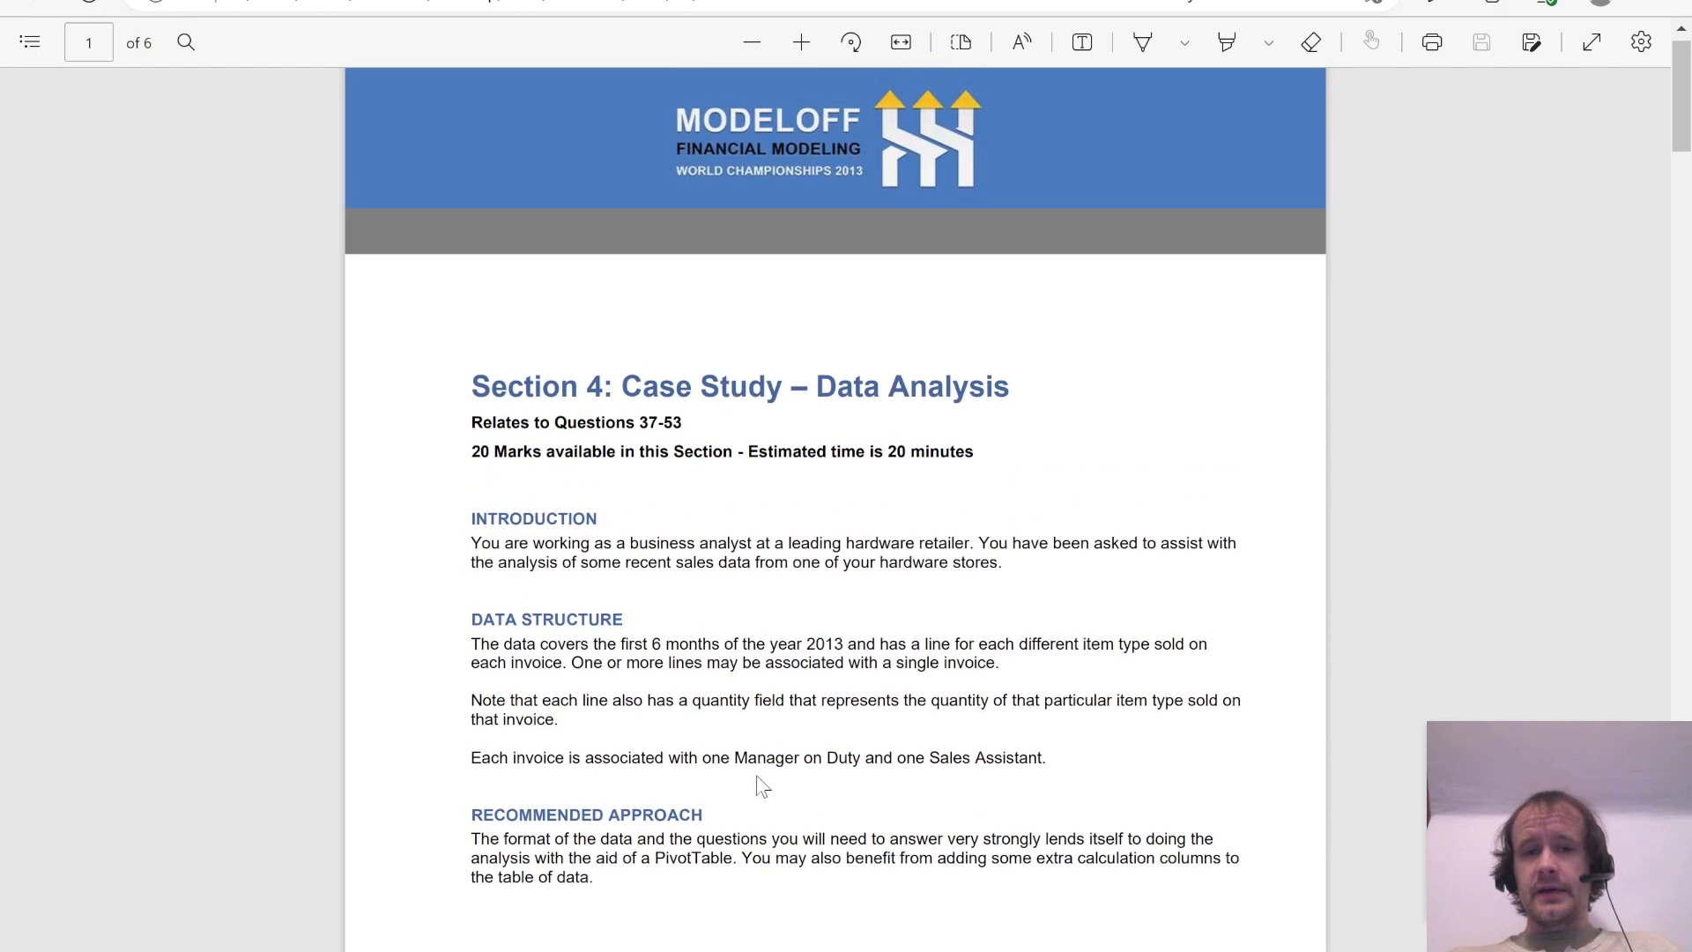
pyautogui.scroll(1, 756, 775)
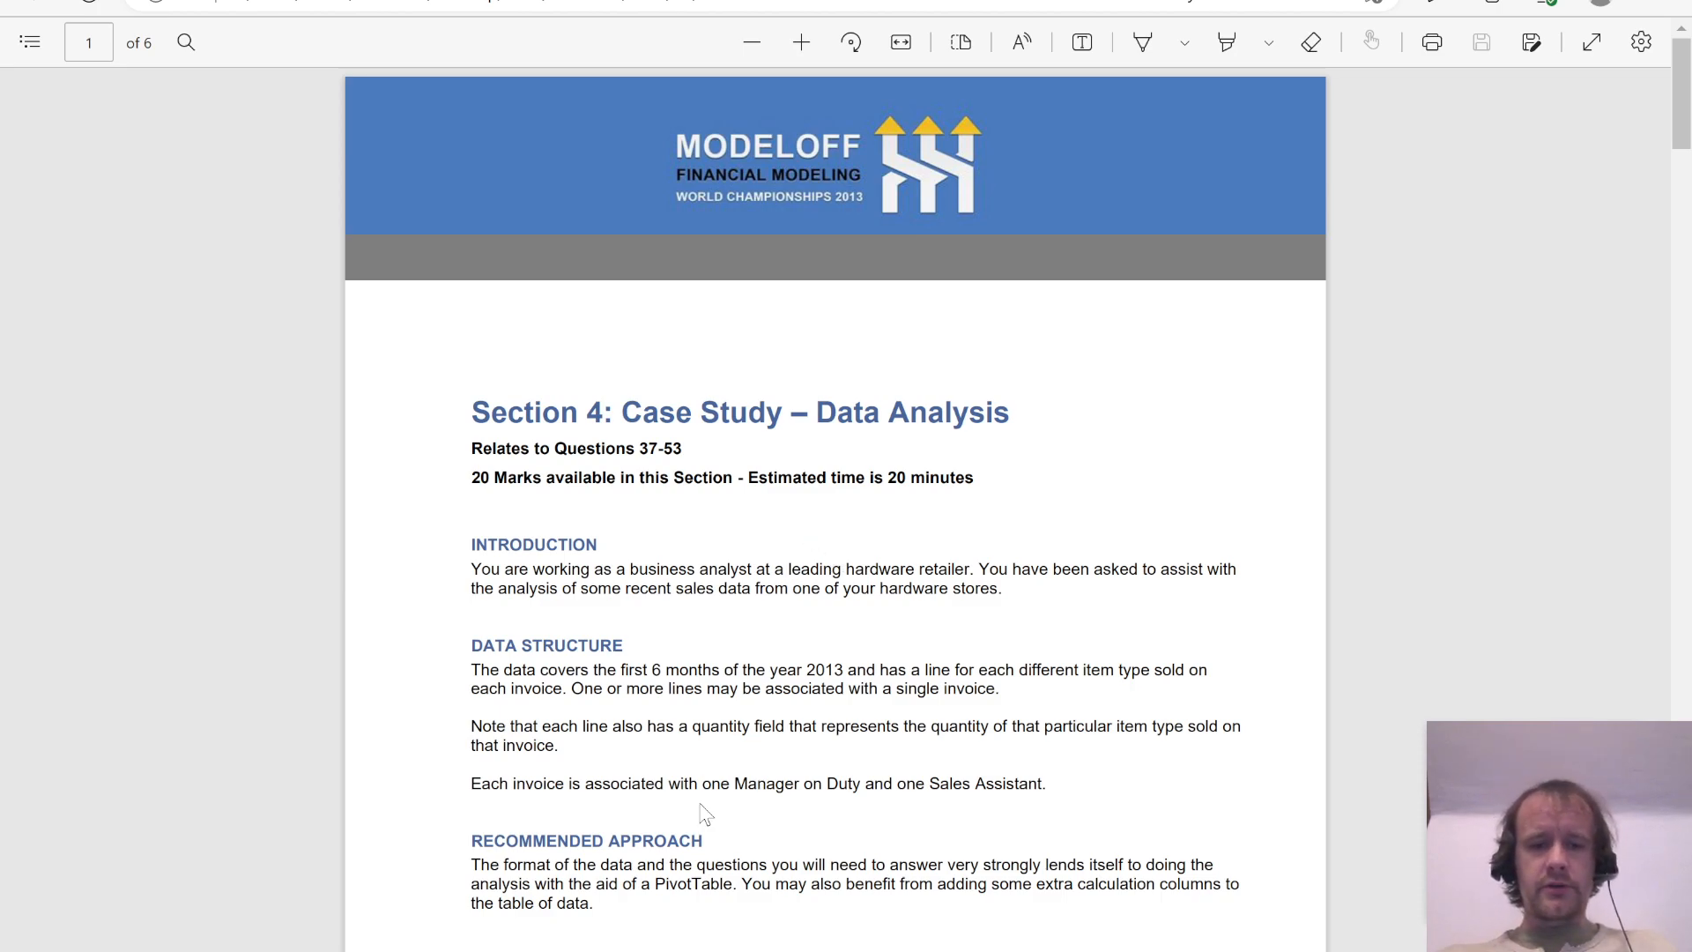
# Step: Switch to the Section 4 Data Analysis workbook in Excel, check the extent of the Date column, and return to cell A1
pyautogui.hotkey('ctrl', 'shift', 'Tab')
pyautogui.hotkey('alt', 'Tab')
pyautogui.press('Tab')
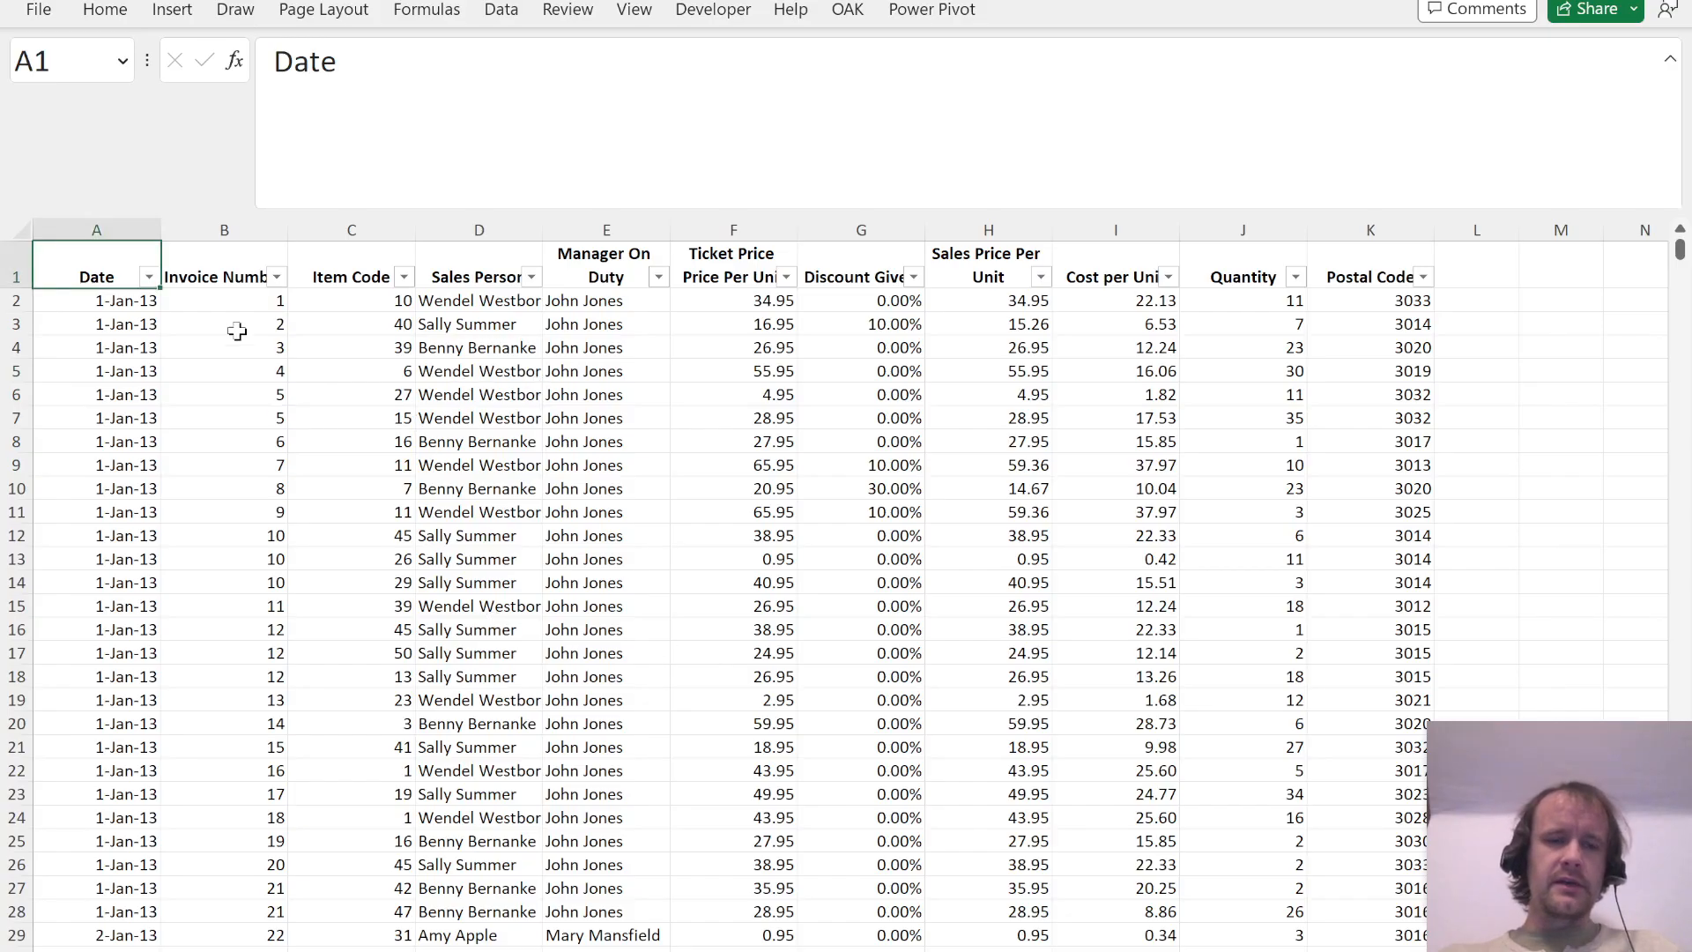
pyautogui.click(131, 300)
pyautogui.hotkey('ctrl', 'shift', 'Down')
pyautogui.hotkey('ctrl', 'Home')
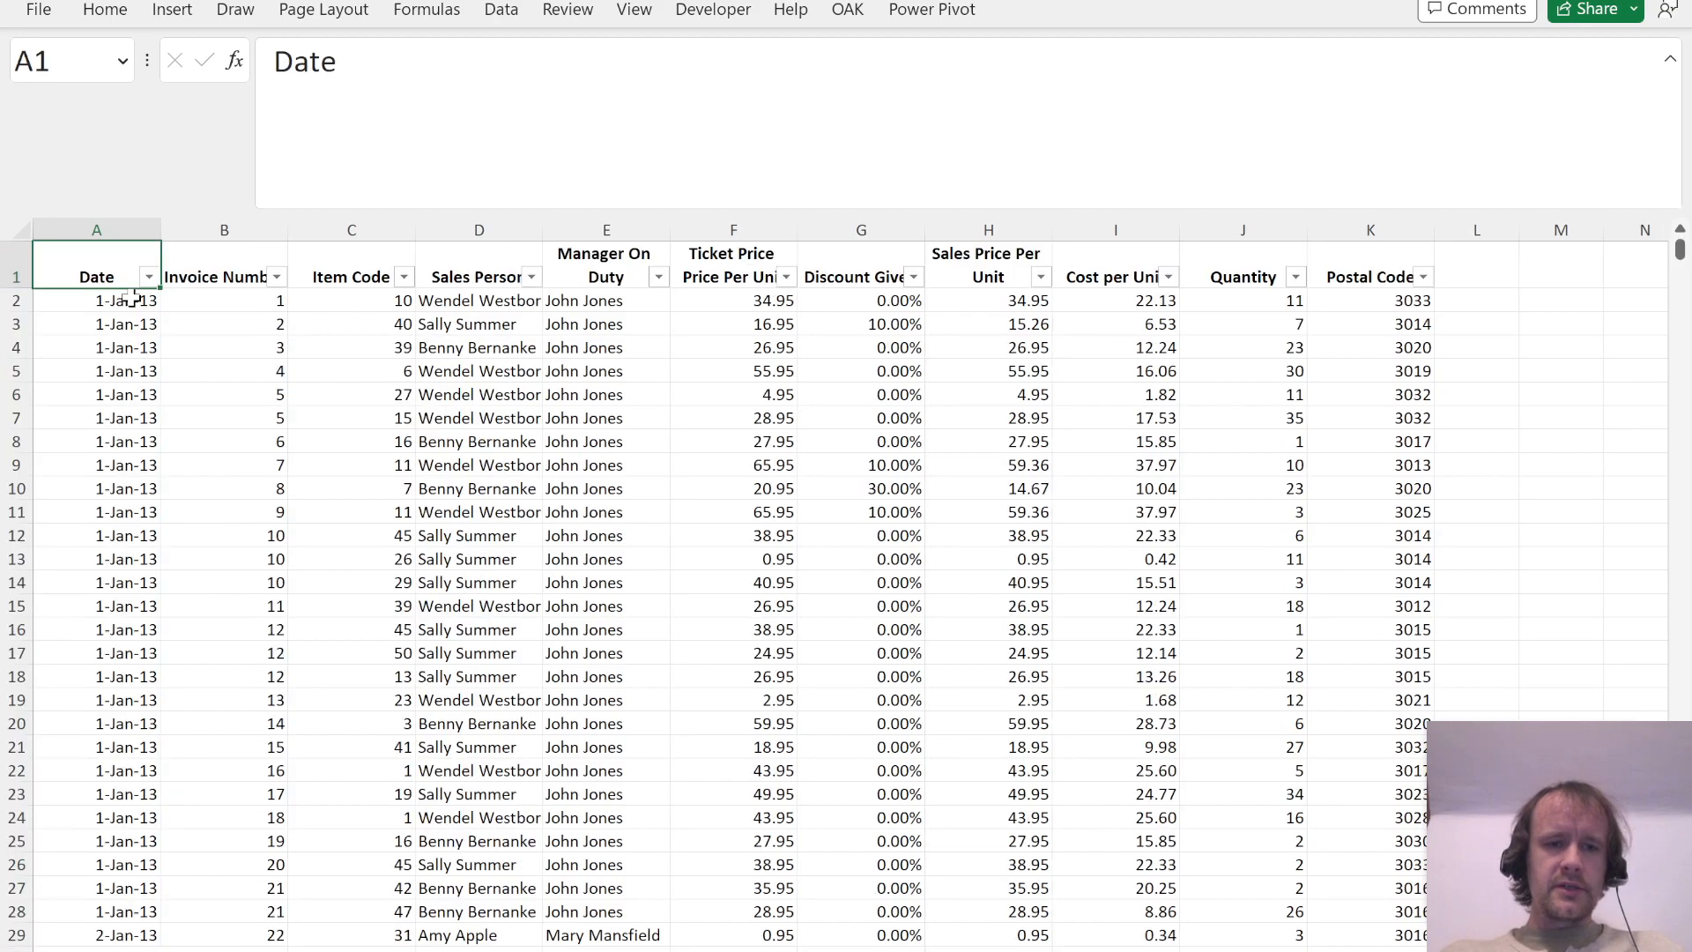
# Step: Check how far the Invoice Number column extends, and move on to the first Item Code value
pyautogui.press('Right')
pyautogui.press('Down')
pyautogui.hotkey('ctrl', 'shift', 'Down')
pyautogui.hotkey('ctrl', 'Up')
pyautogui.press('Down')
pyautogui.hotkey('ctrl', 'shift', 'Down')
pyautogui.hotkey('ctrl', 'Up')
pyautogui.press('Down')
pyautogui.hotkey('ctrl', 'shift', 'Down')
pyautogui.hotkey('ctrl', 'Up')
pyautogui.press('Down')
pyautogui.press('Right')
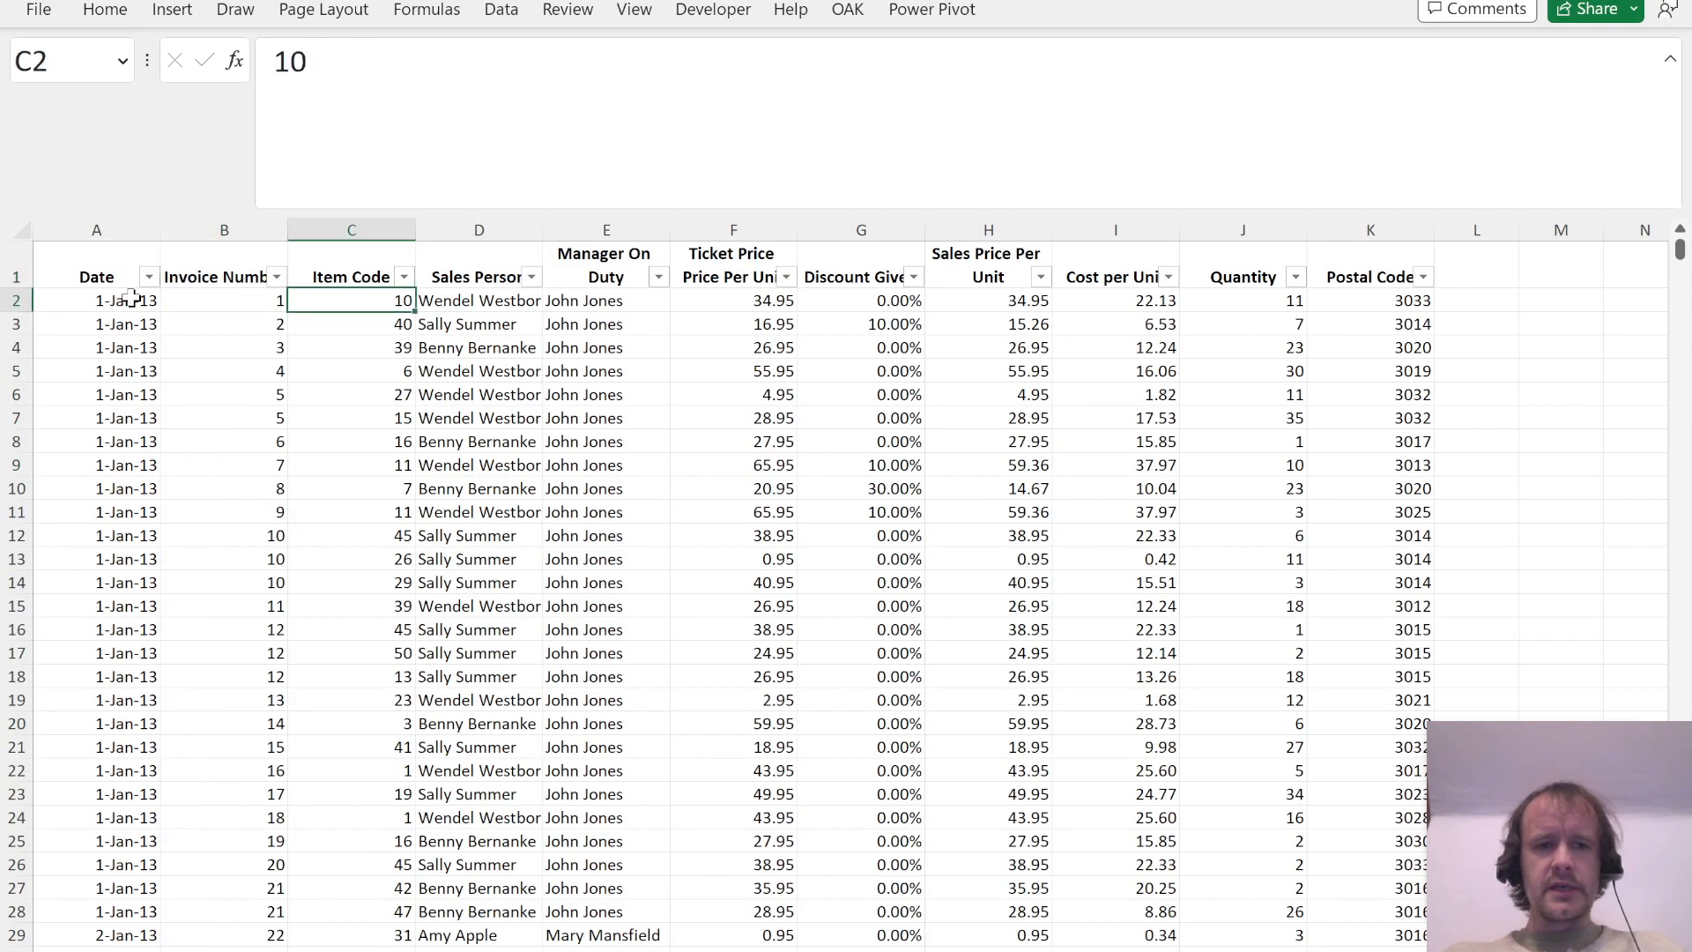
# Step: Examine the two lines of invoice 5, comparing their item codes, sales person and manager on duty
pyautogui.press('Left')
pyautogui.press('Down')
pyautogui.press('Down')
pyautogui.press('Down')
pyautogui.press('Down')
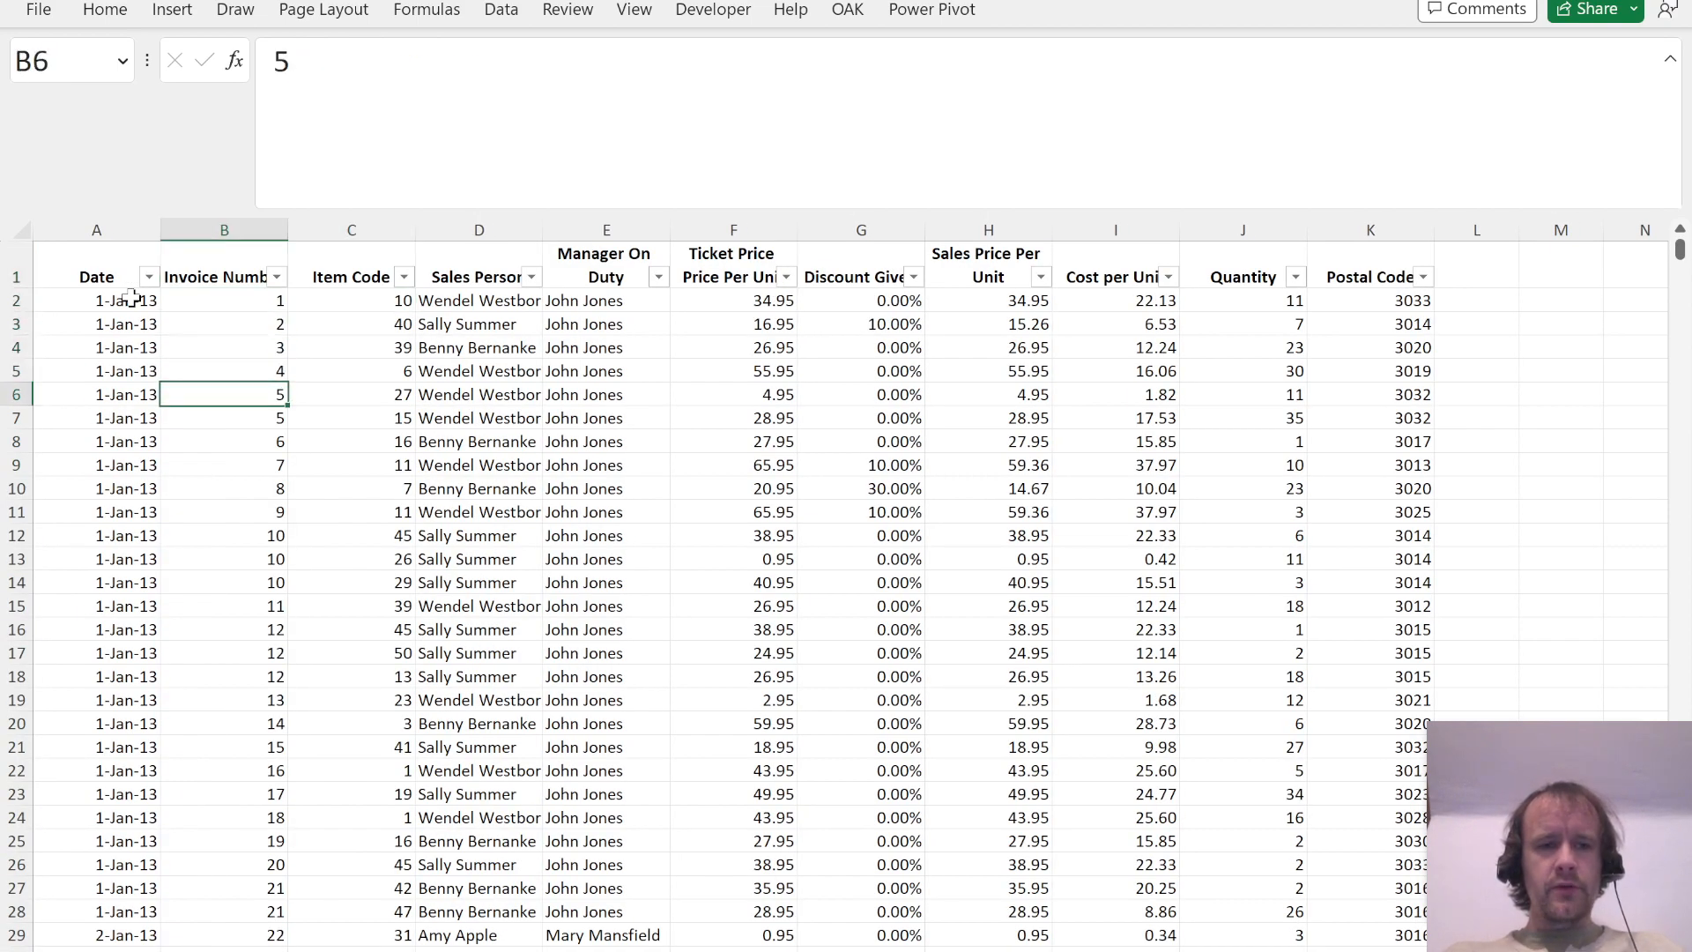
pyautogui.hotkey('shift', 'space')
pyautogui.hotkey('shift', 'Down')
pyautogui.press('Right')
pyautogui.press('Right')
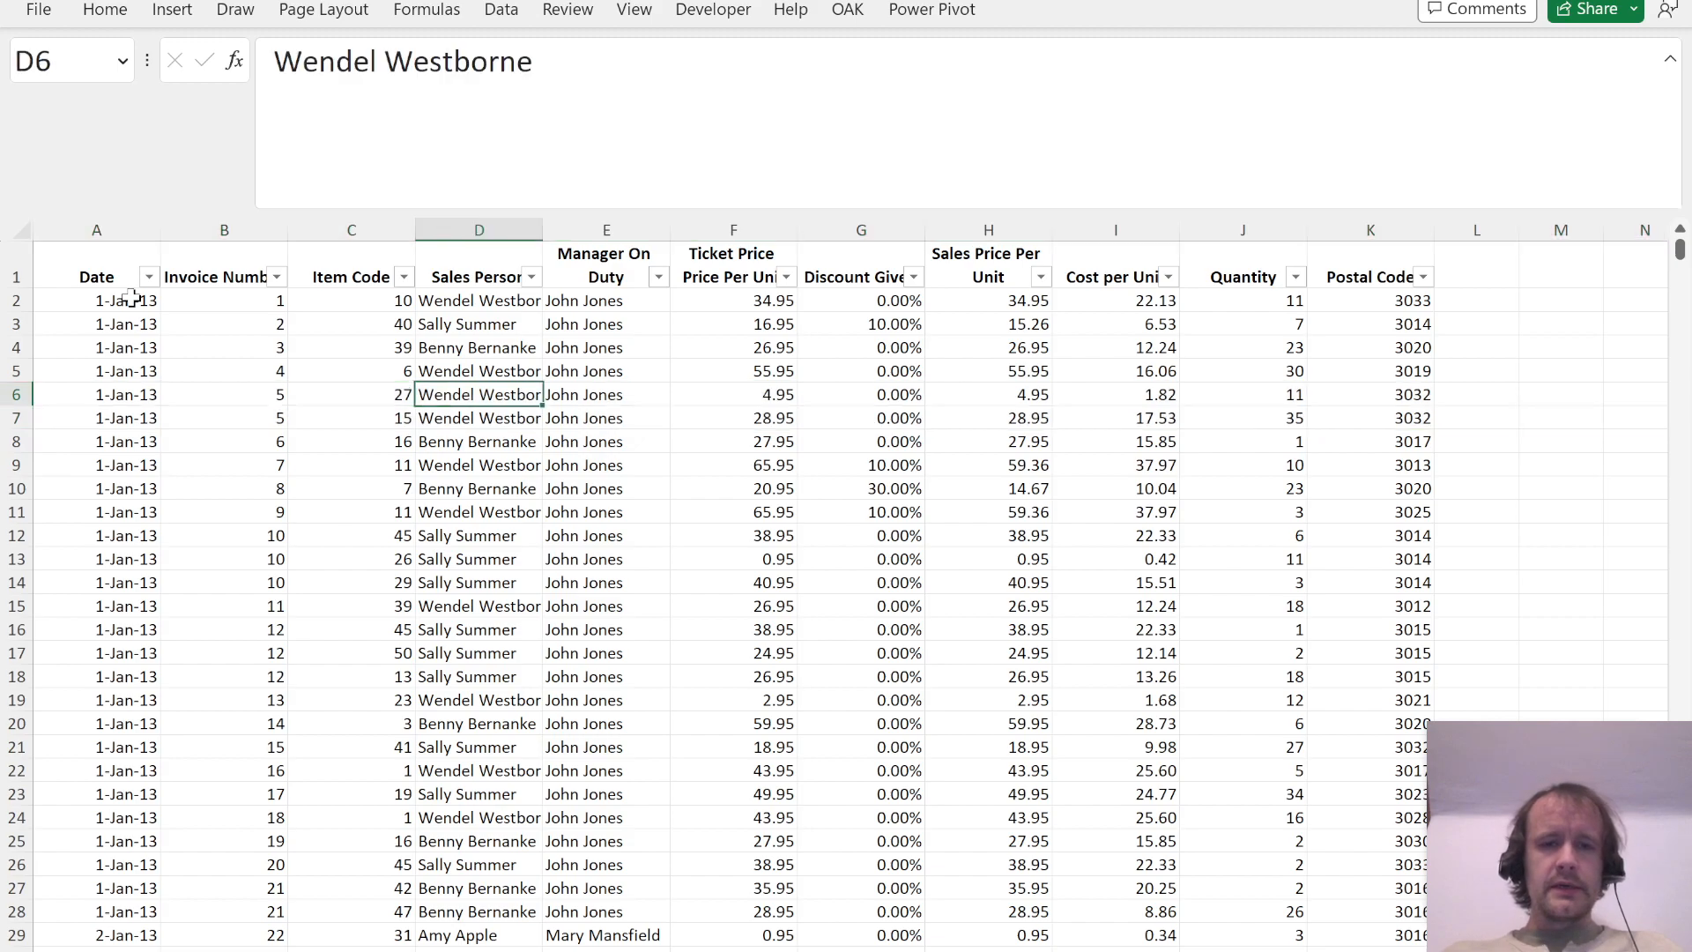
pyautogui.press('Left')
pyautogui.press('Left')
pyautogui.press('Right')
pyautogui.press('Right')
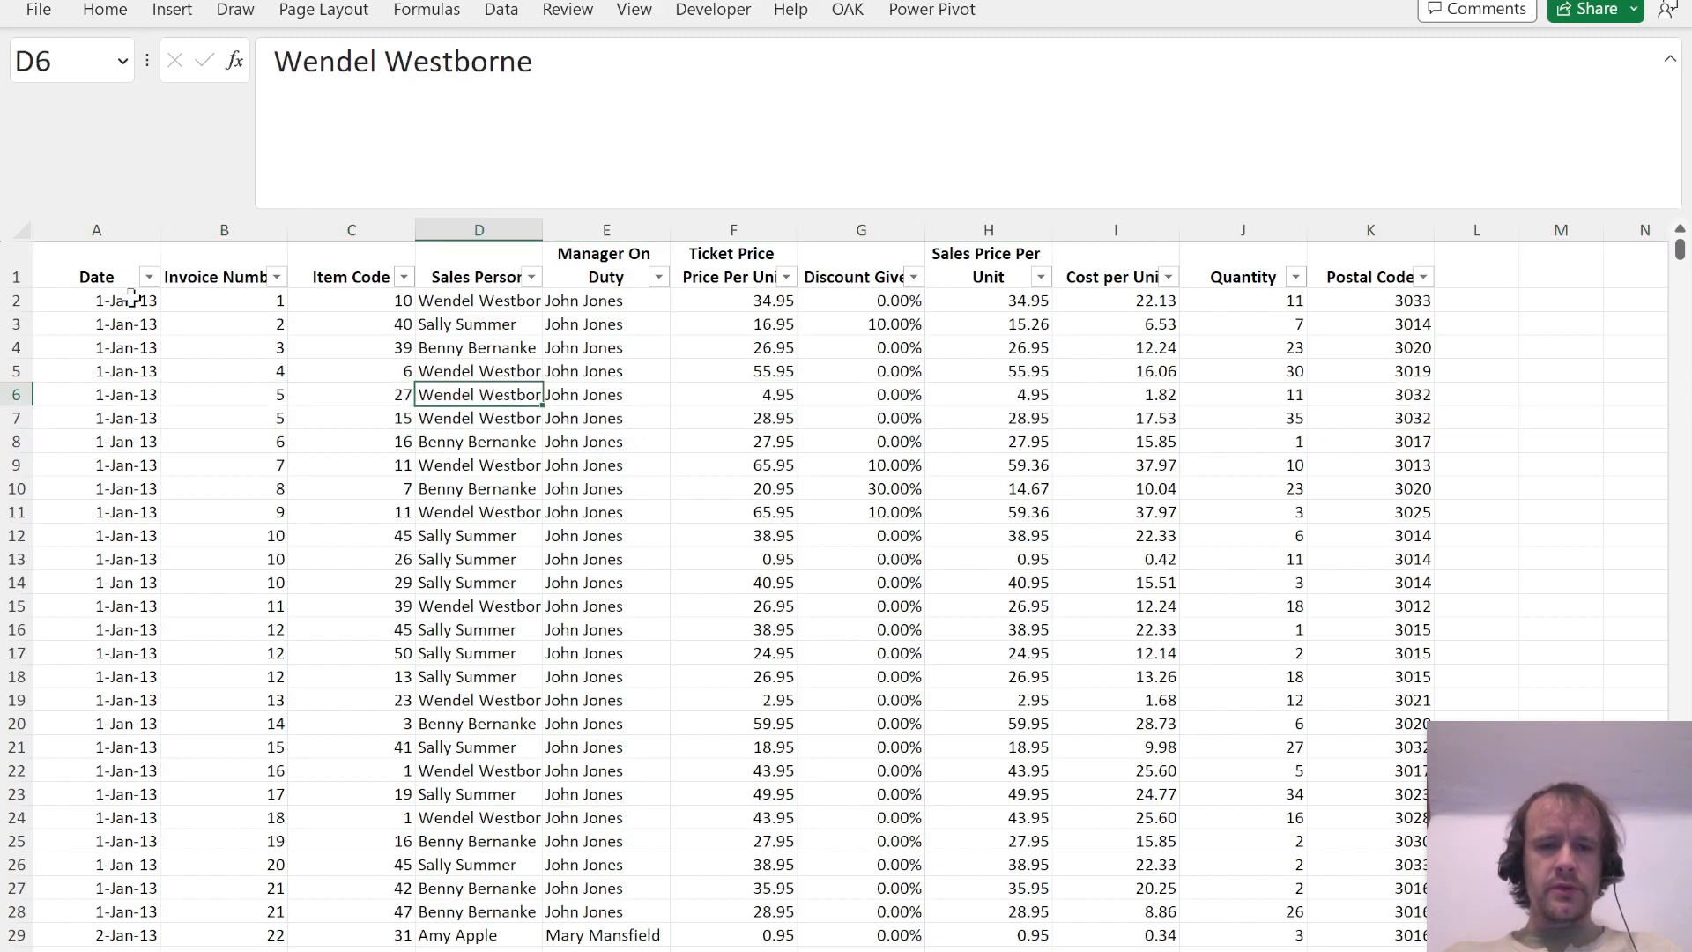
pyautogui.press('Right')
pyautogui.press('Left')
pyautogui.press('Left')
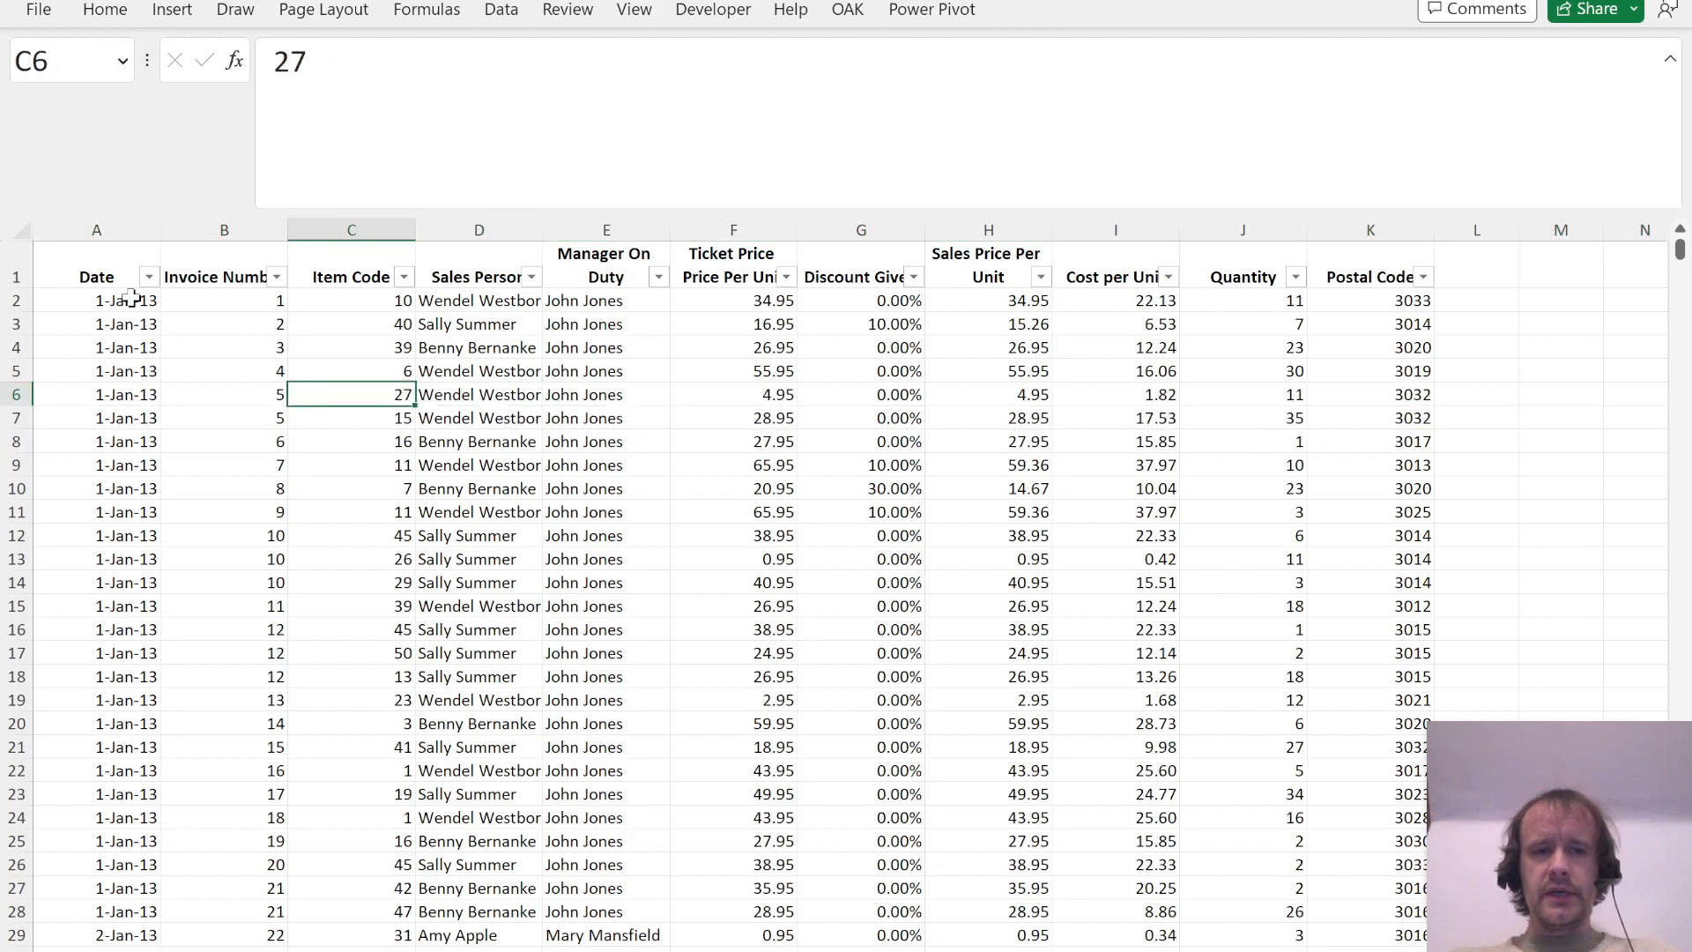
pyautogui.hotkey('shift', 'Down')
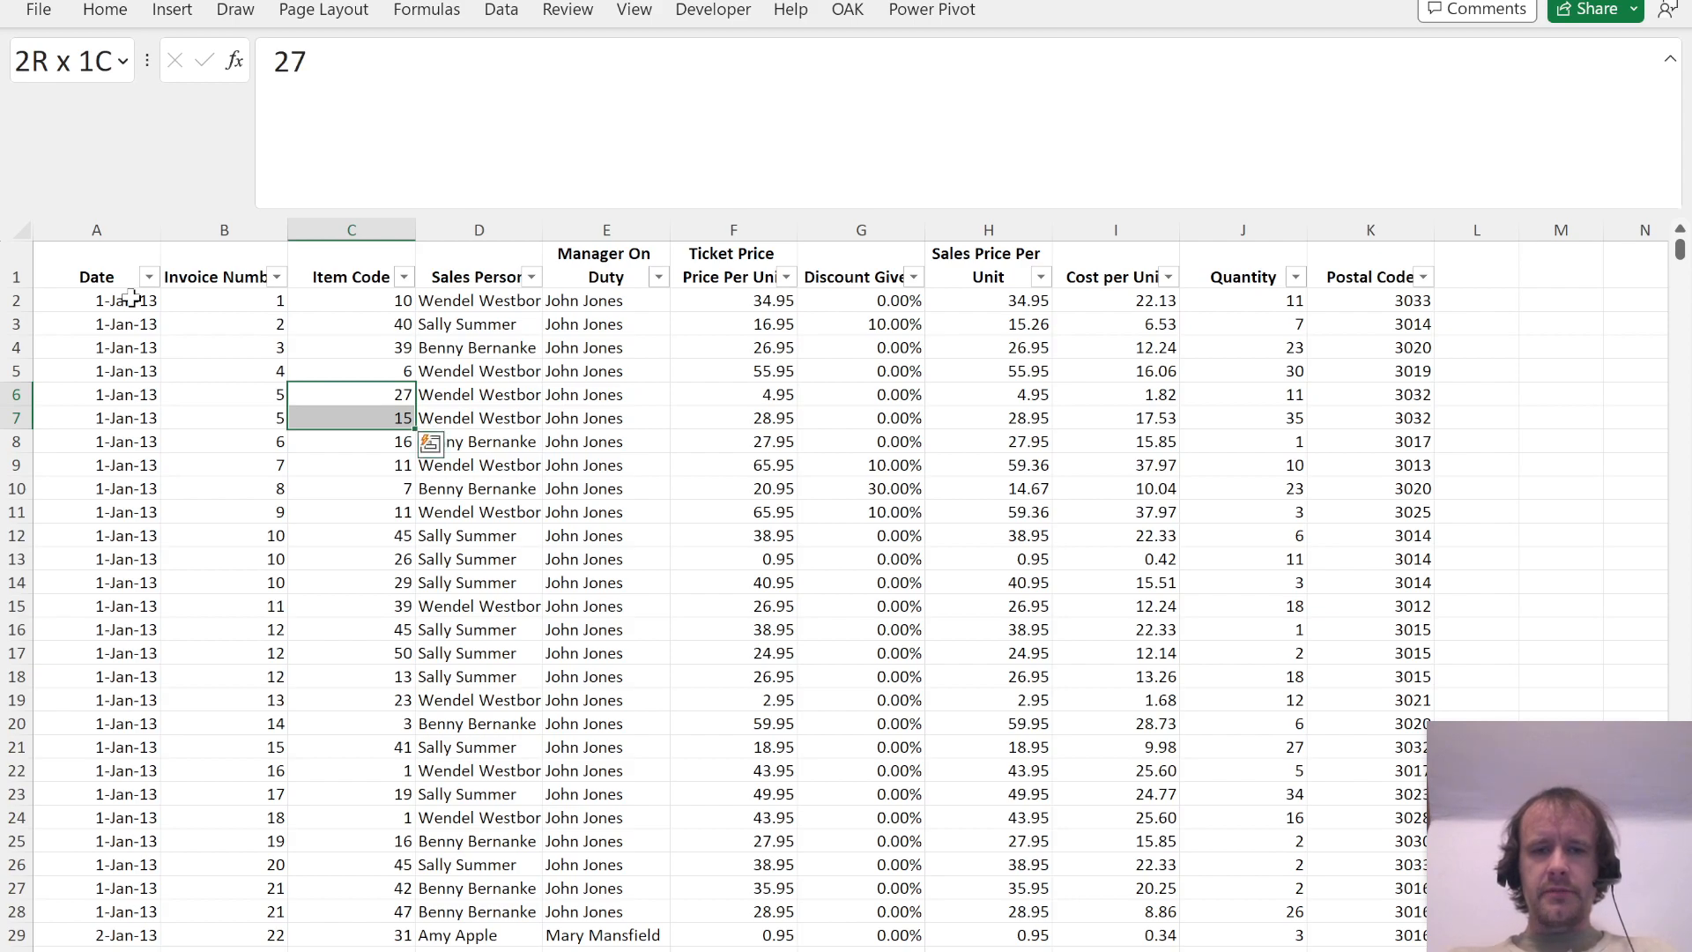
# Step: Compare the prices, discount, cost, quantity and postal code of invoice 5's two lines, and return to cell A1
pyautogui.press('Right')
pyautogui.press('Right')
pyautogui.press('Right')
pyautogui.hotkey('shift', 'Down')
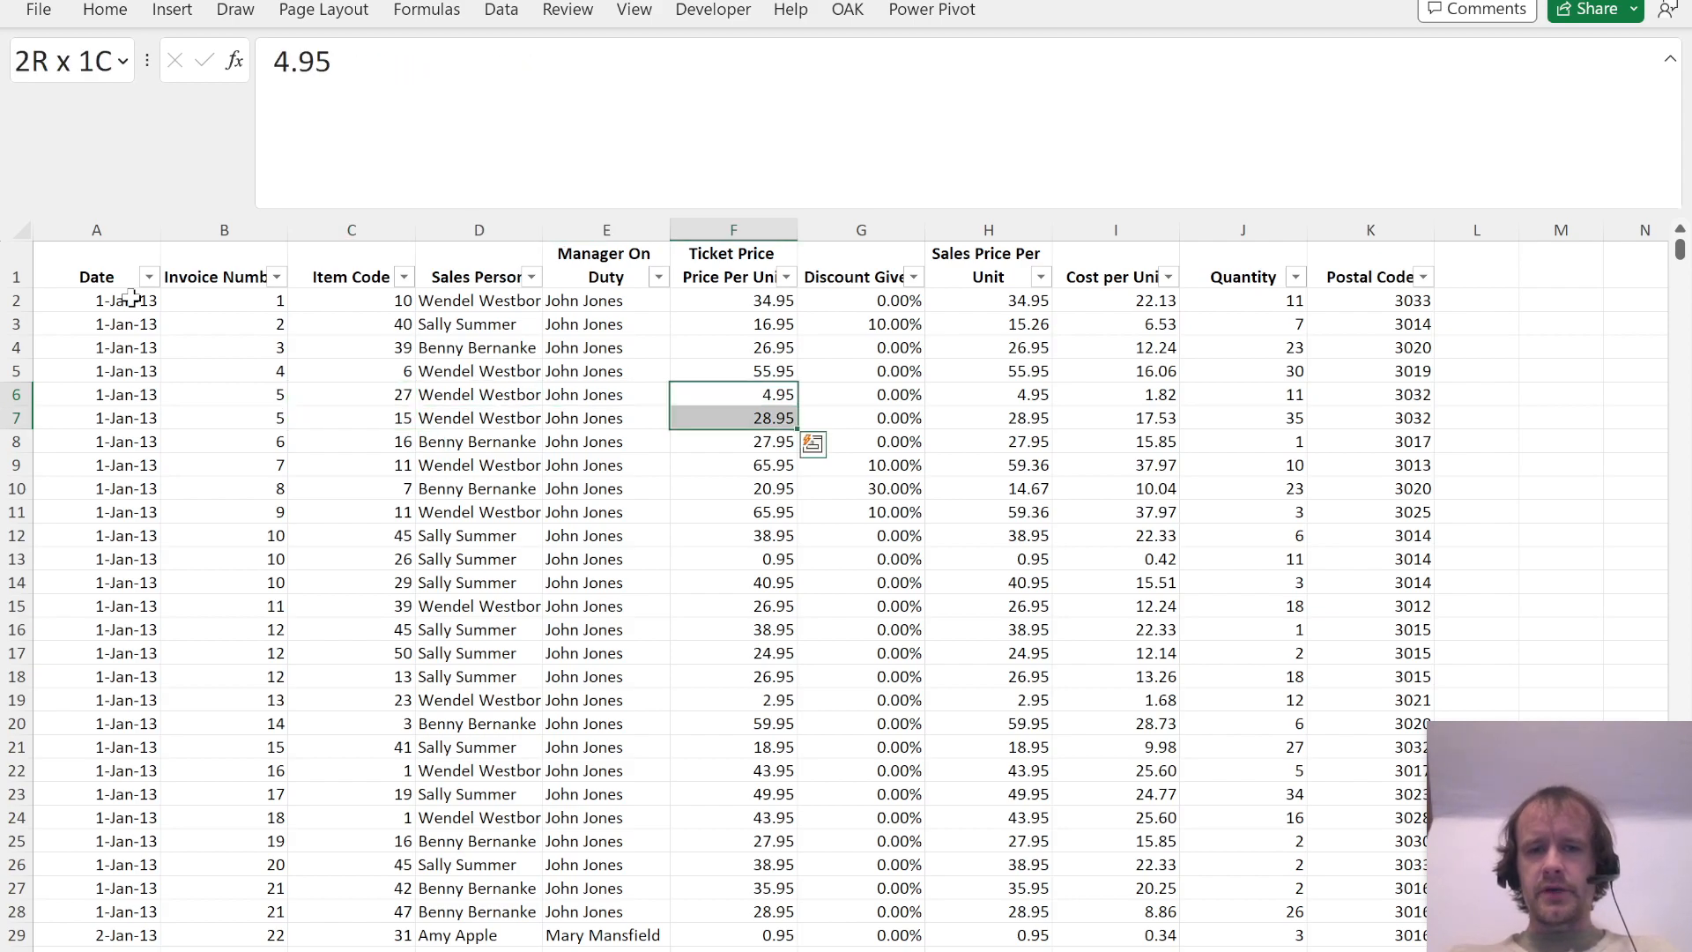
pyautogui.press('Right')
pyautogui.hotkey('shift', 'Down')
pyautogui.press('Right')
pyautogui.hotkey('shift', 'Down')
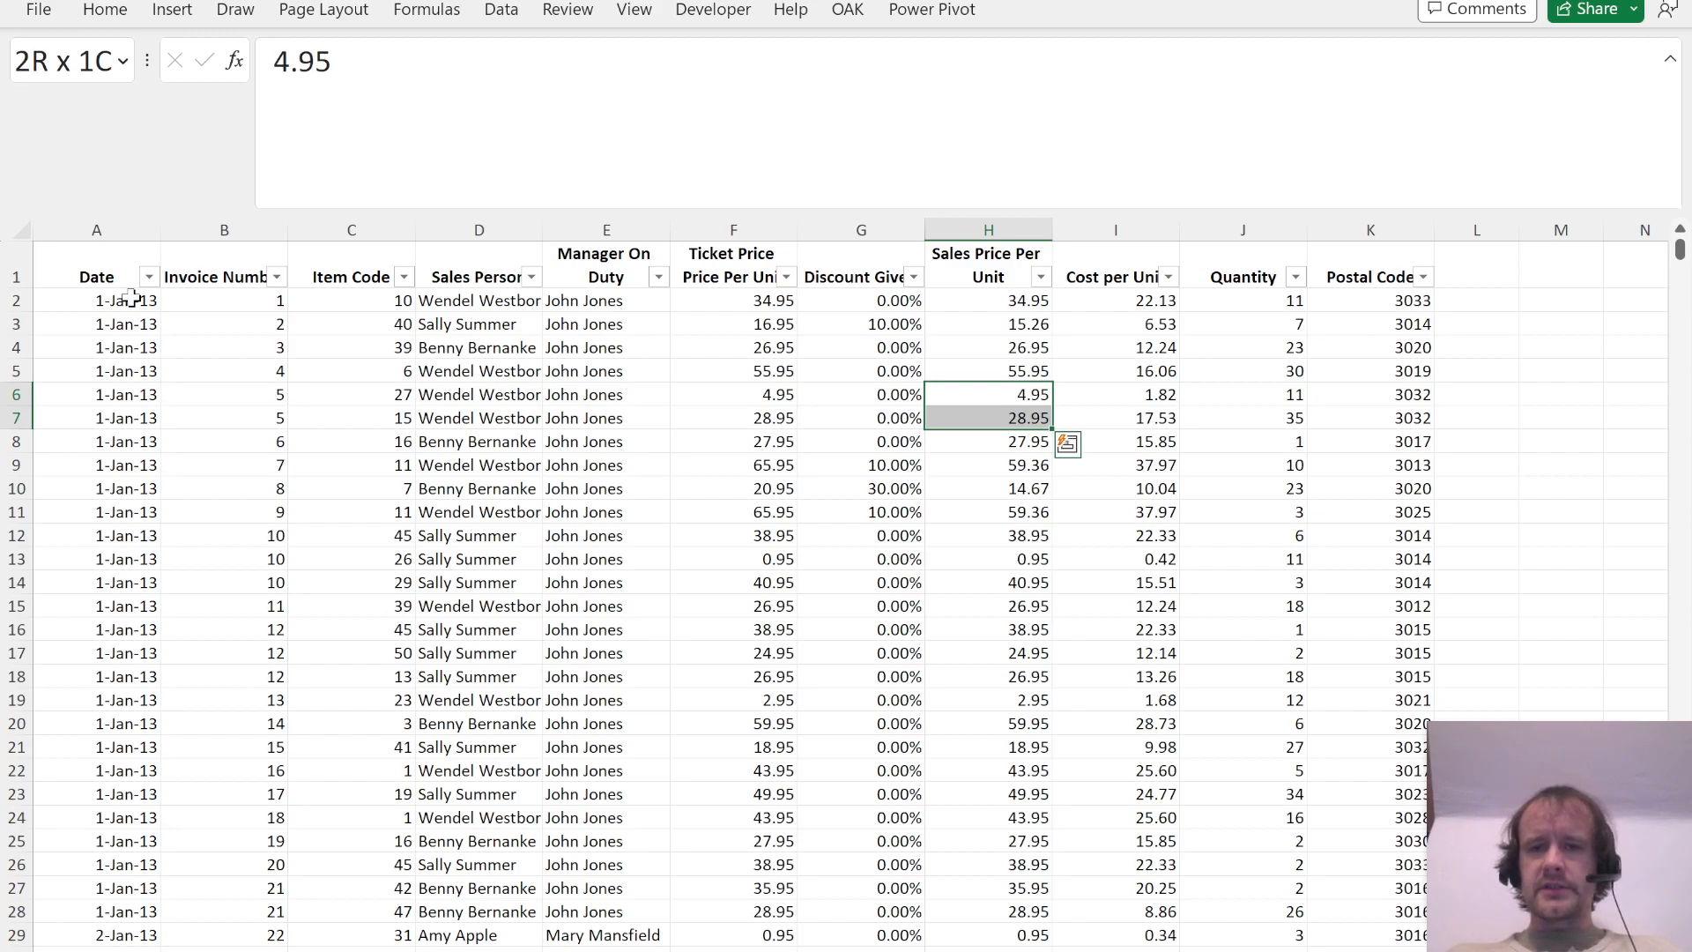
pyautogui.press('Right')
pyautogui.hotkey('shift', 'Down')
pyautogui.press('Right')
pyautogui.hotkey('shift', 'Down')
pyautogui.press('Right')
pyautogui.hotkey('shift', 'Down')
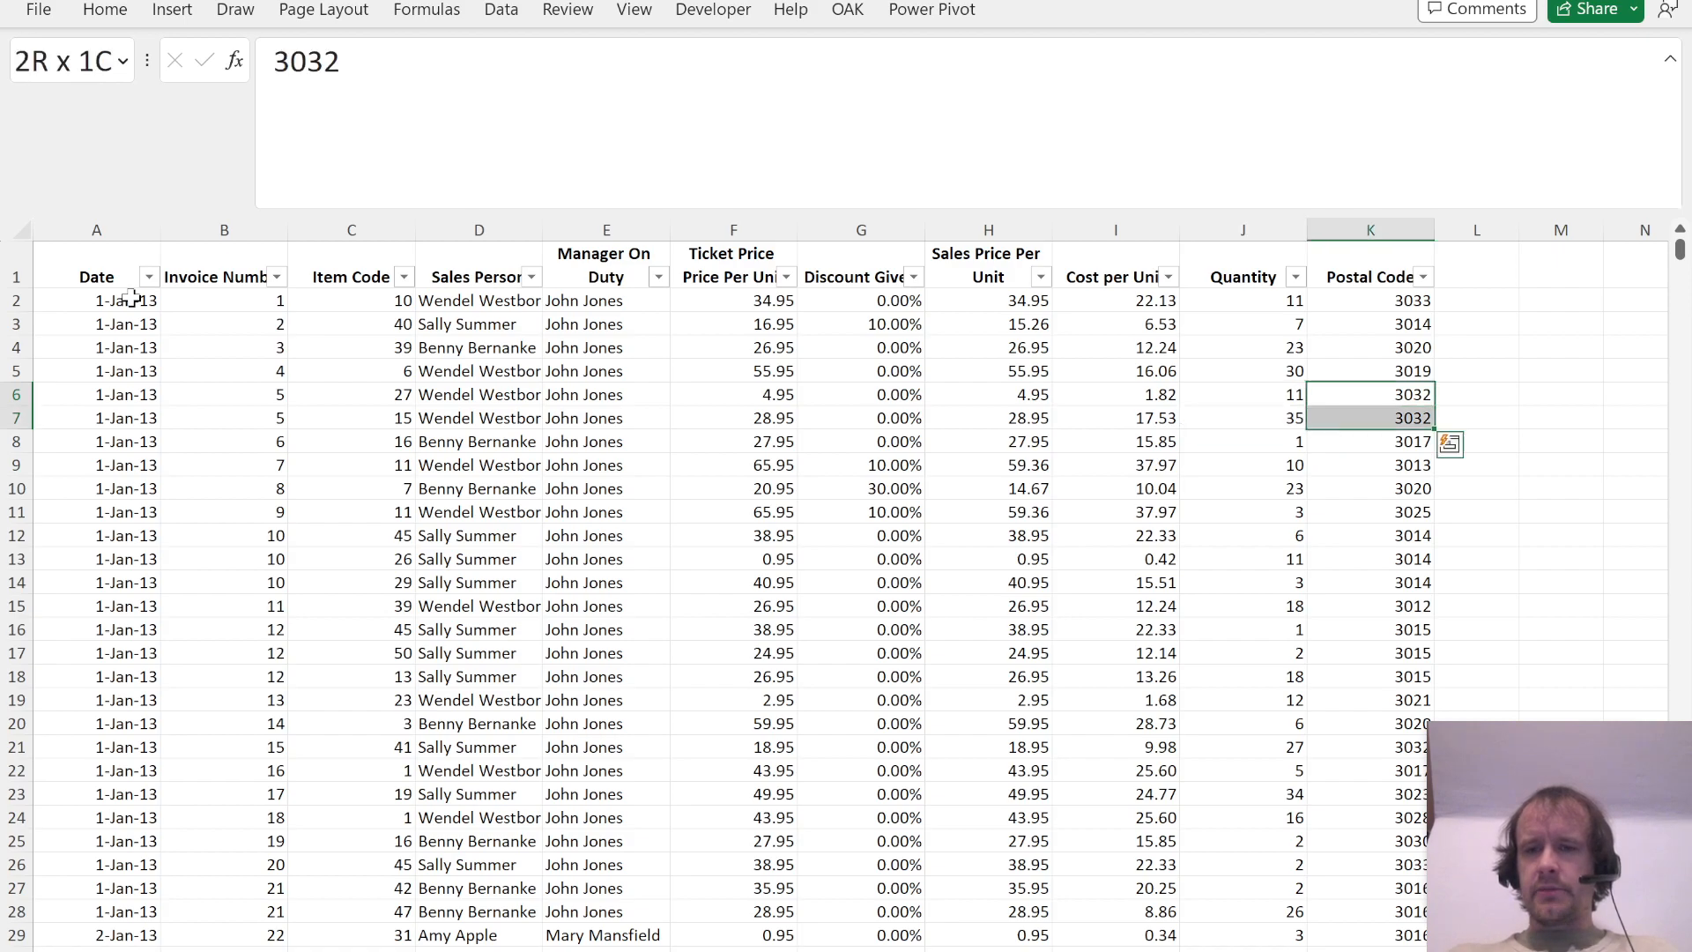
pyautogui.press('Home')
pyautogui.hotkey('ctrl', 'Up')
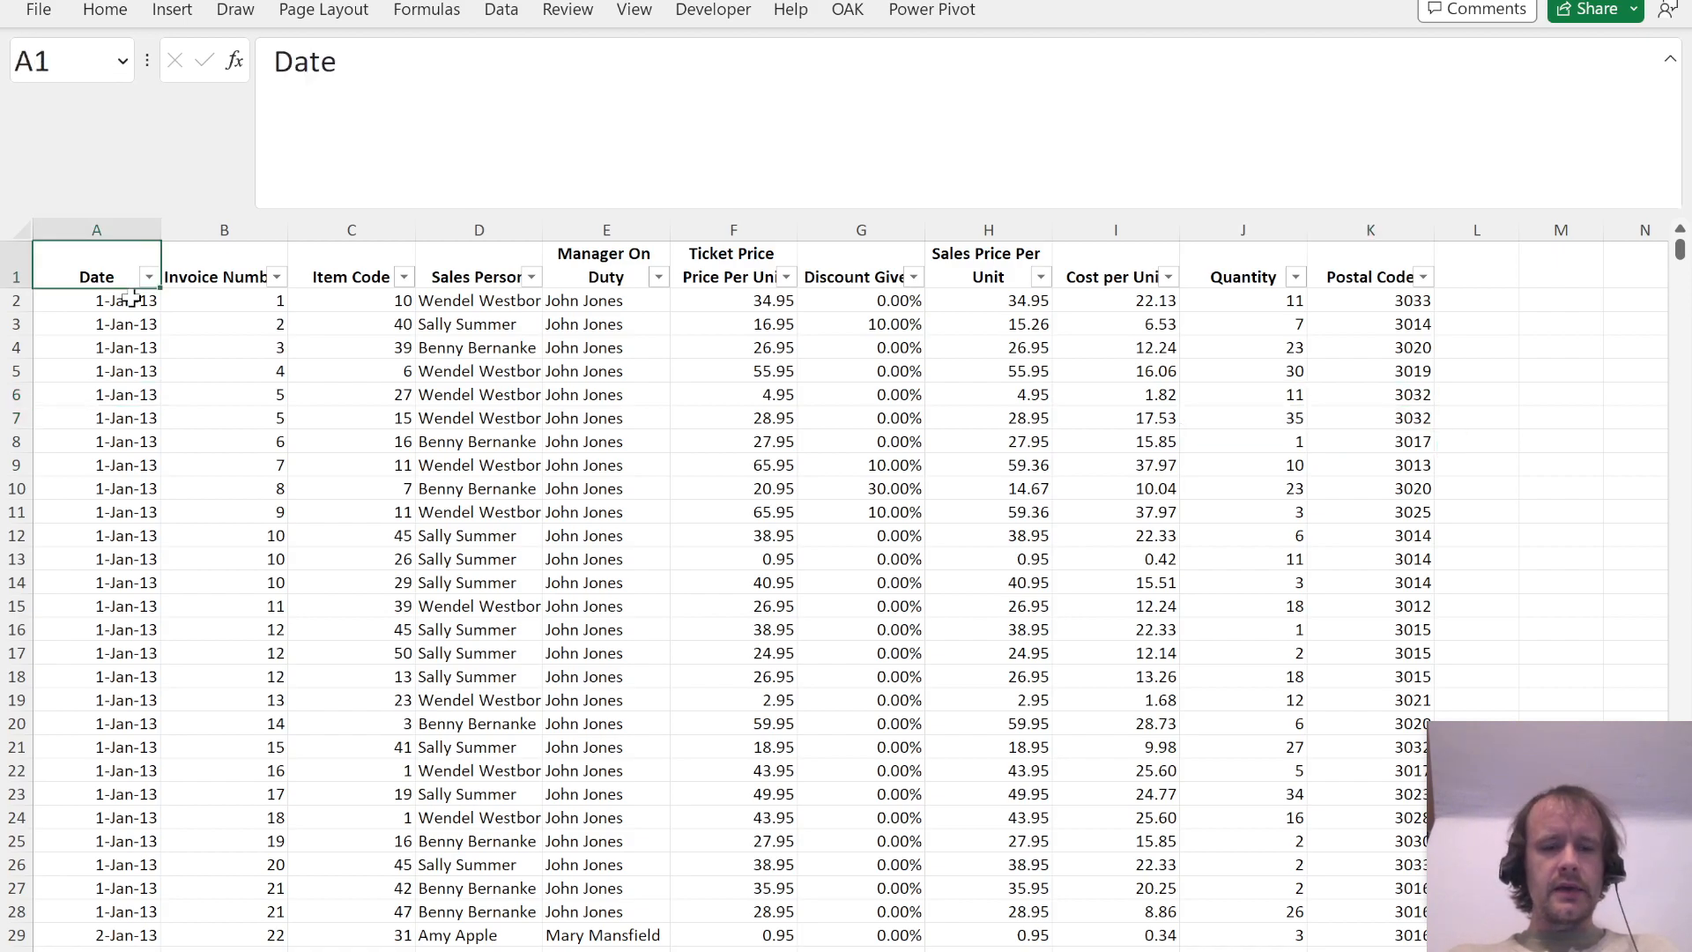
# Step: Switch to the case study PDF in the browser and go to the questions on page 2
pyautogui.hotkey('alt', 'Tab')
pyautogui.scroll(-2, 473, 645)
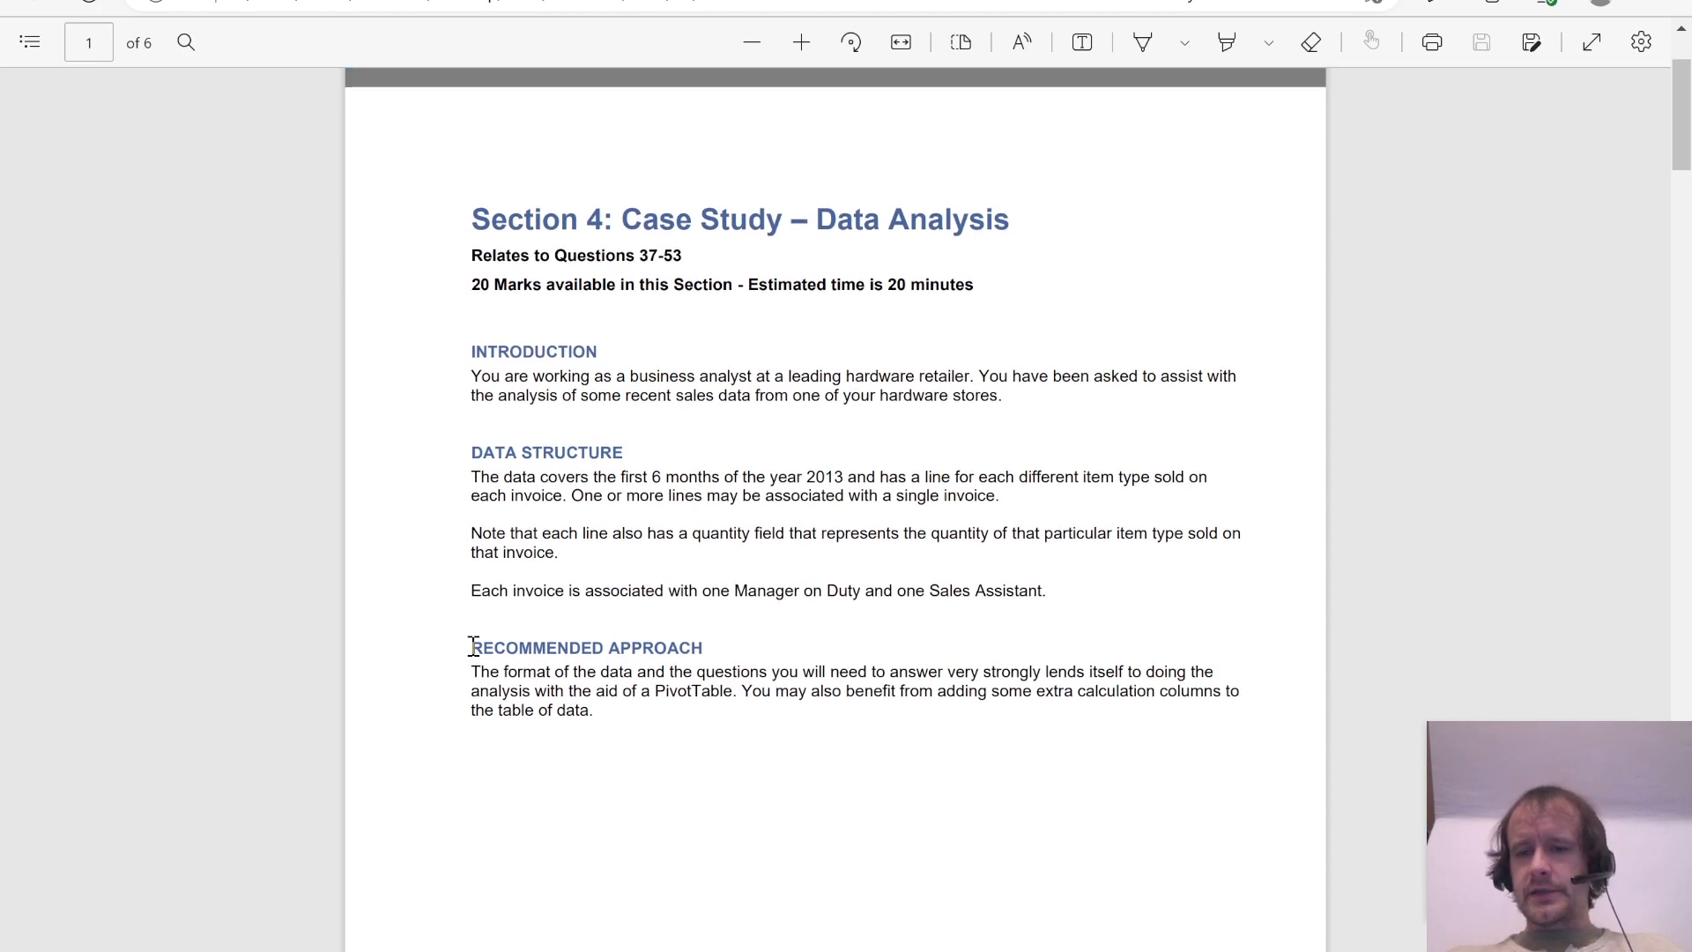
pyautogui.scroll(-1, 472, 646)
pyautogui.scroll(-10, 472, 646)
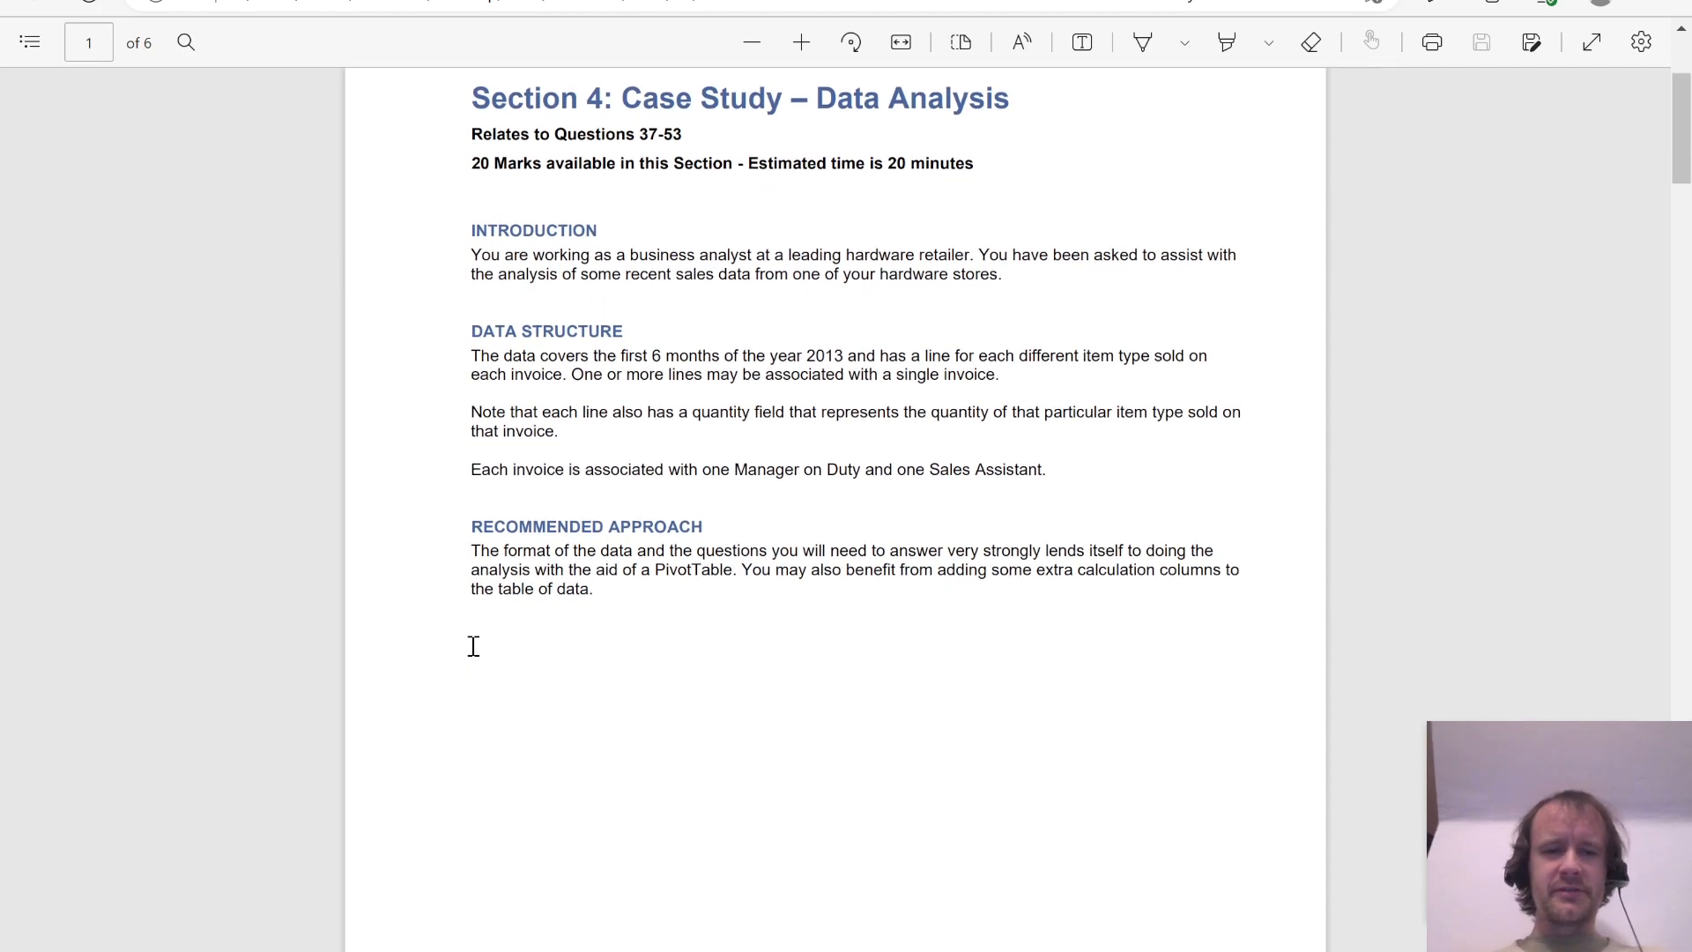
pyautogui.scroll(-5, 472, 646)
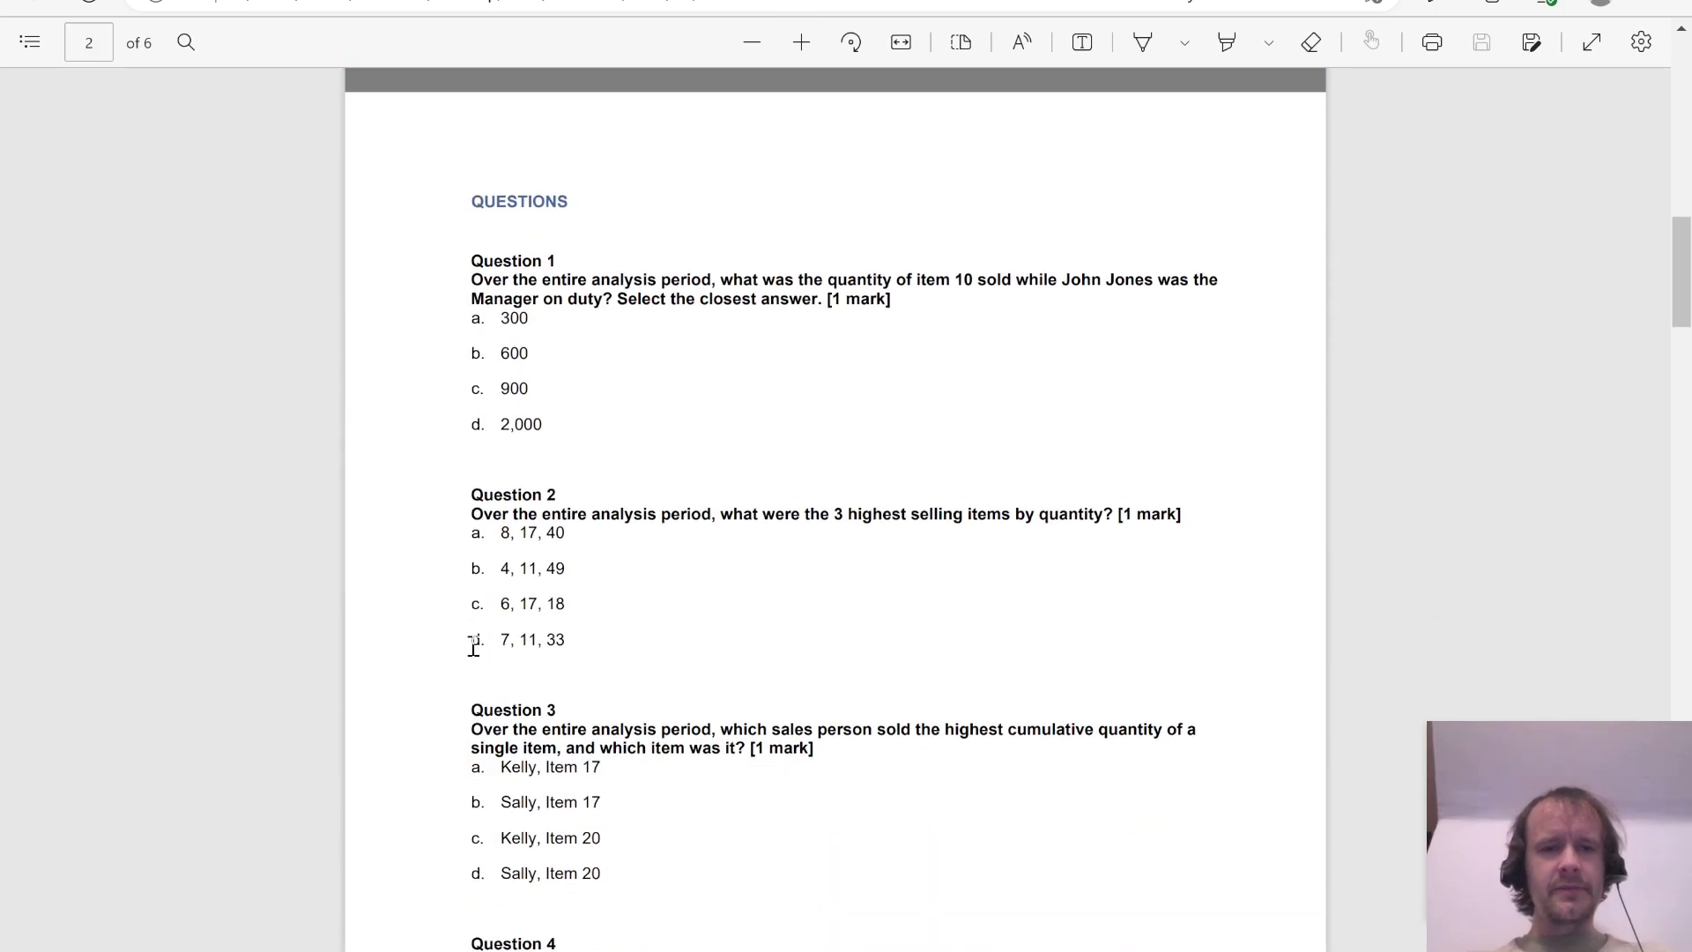
# Step: Switch back to Excel and format the whole data range A1:K5061 as a blue banded table with headers
pyautogui.hotkey('alt', 'Tab')
pyautogui.hotkey('ctrl', 'shift', 'End')
pyautogui.hotkey('alt', 'h')
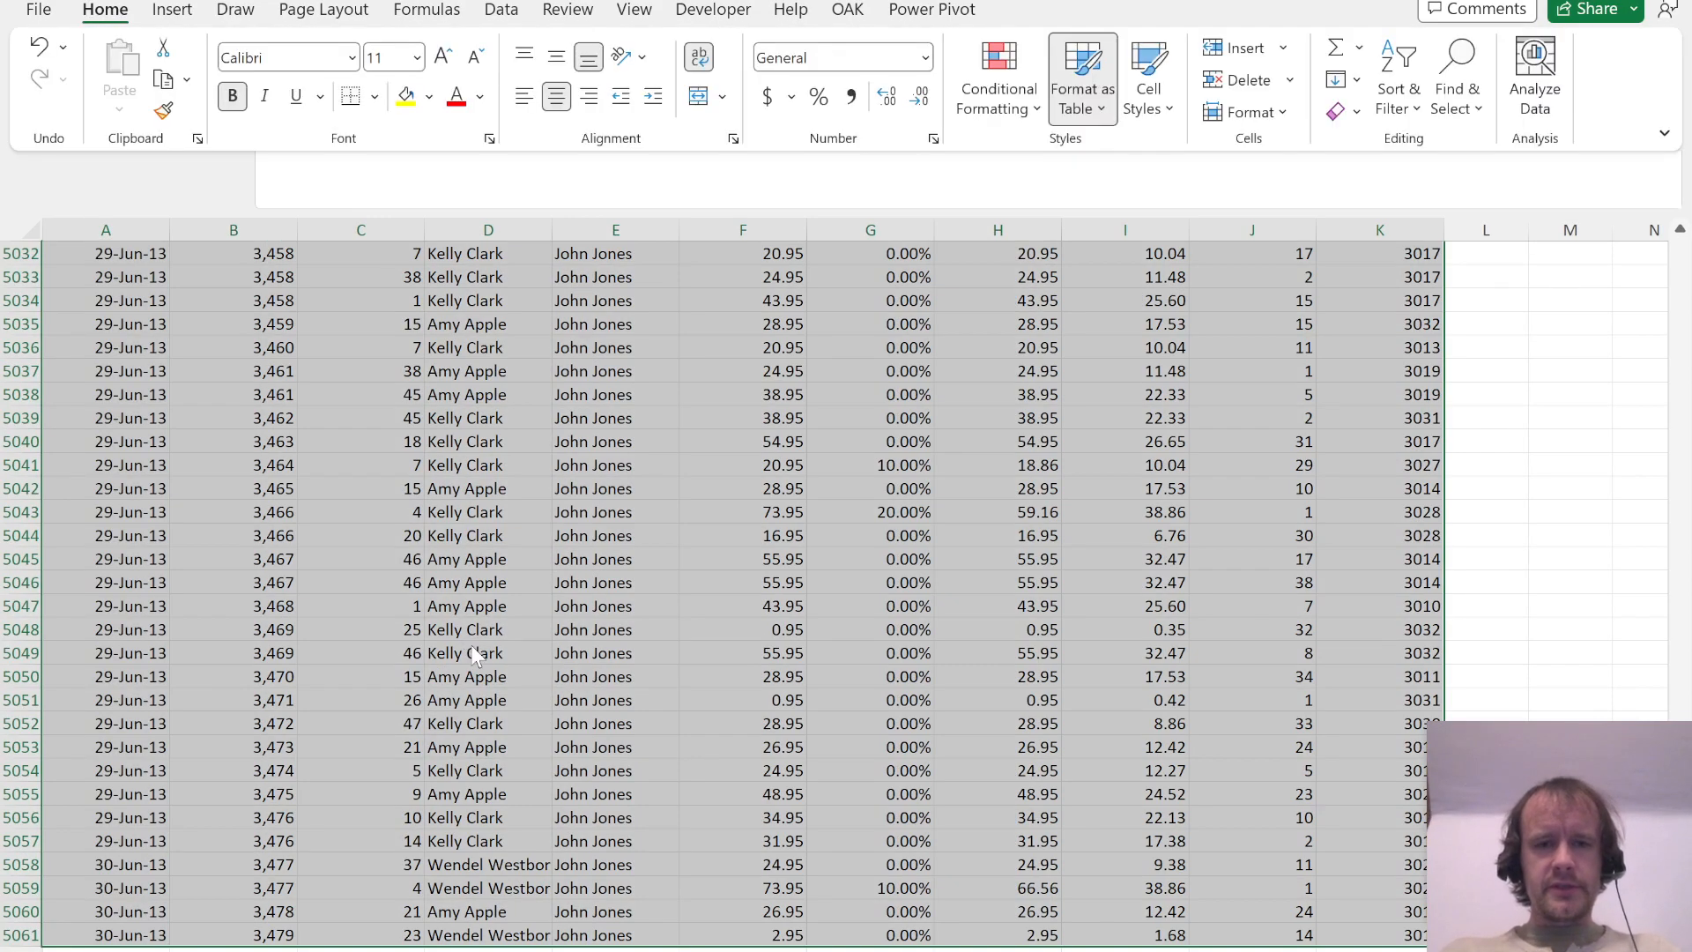
pyautogui.press('t')
pyautogui.click(1155, 463)
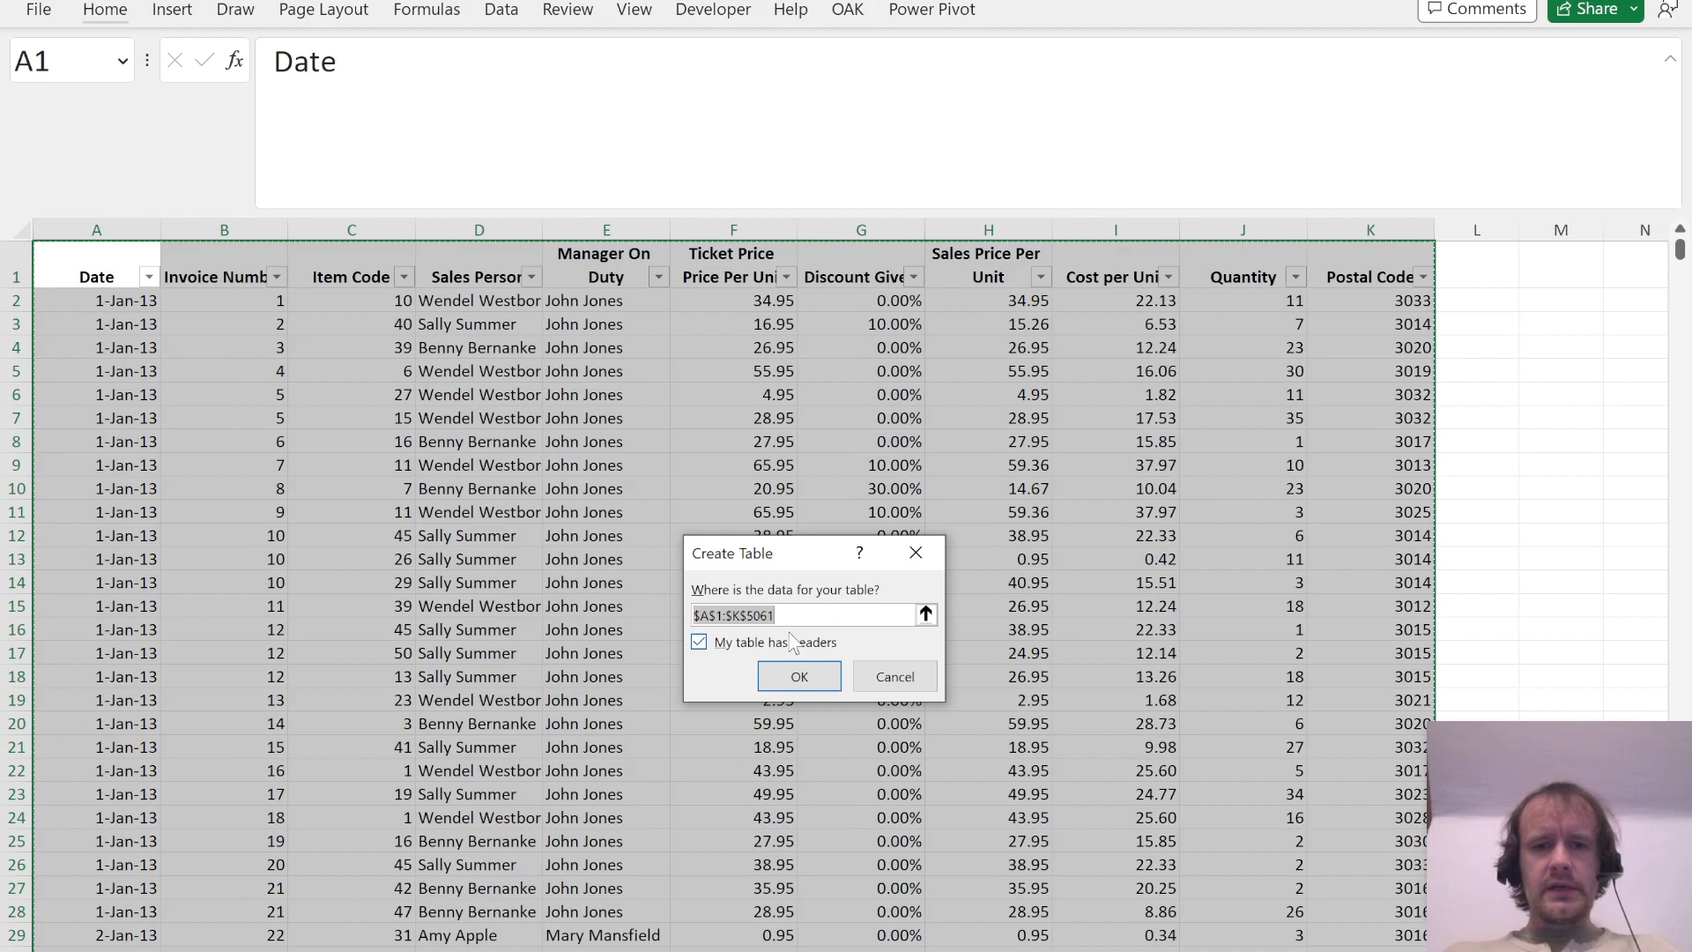
pyautogui.click(790, 678)
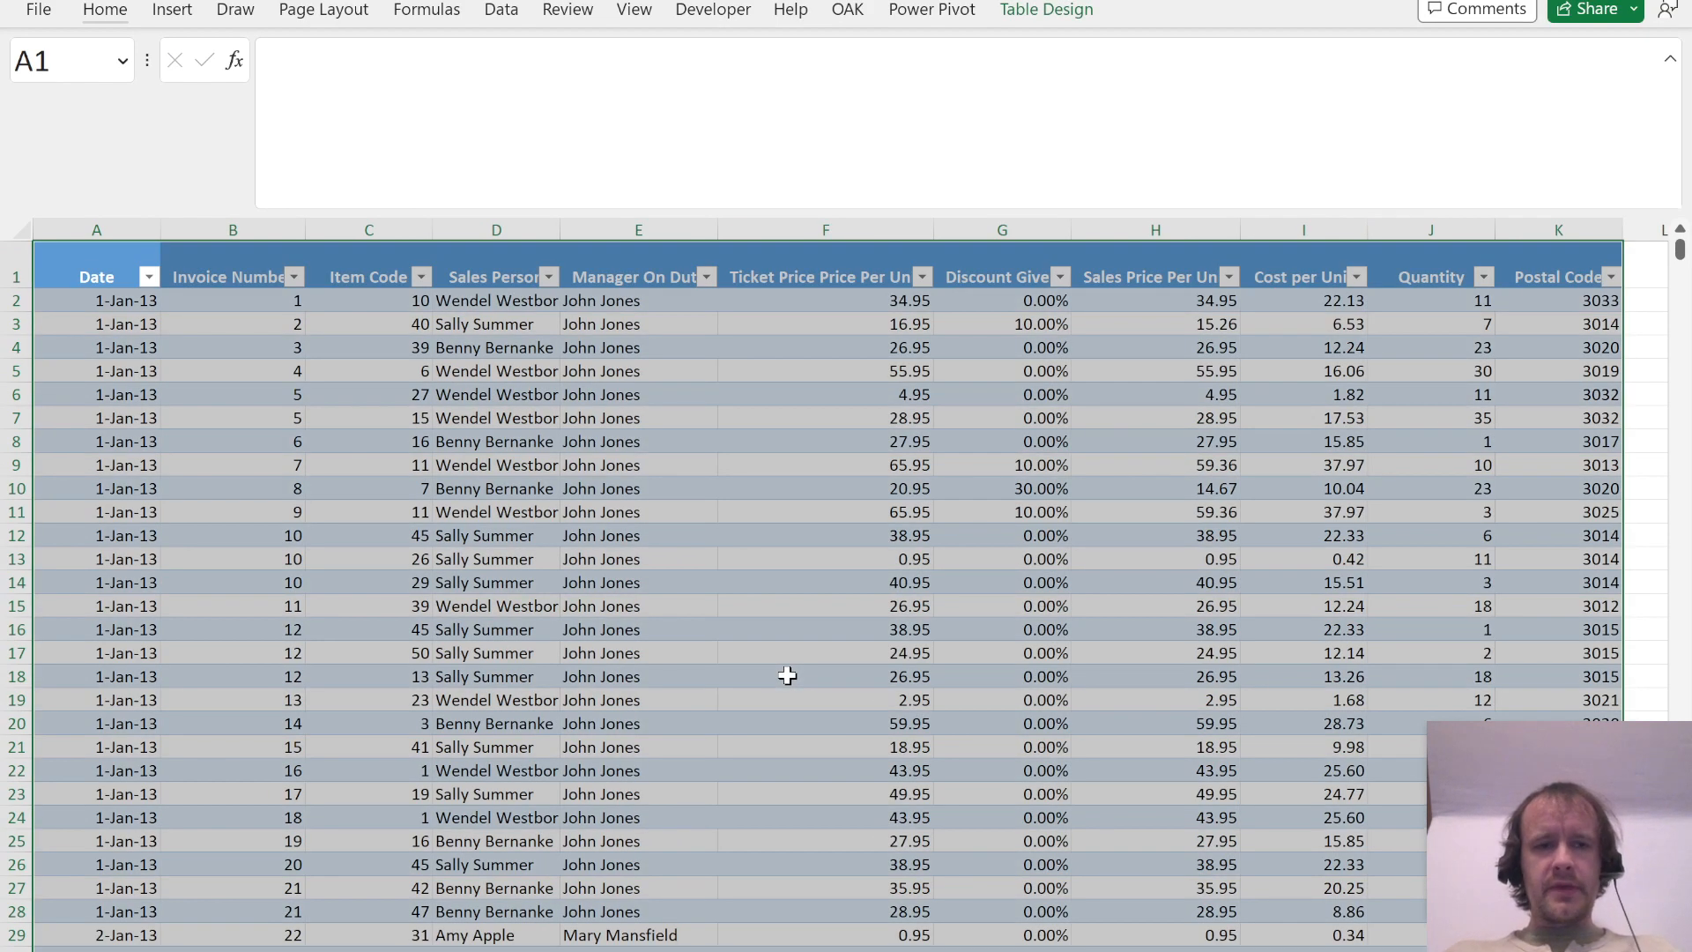
# Step: Create a PivotTable from Table1 on a new worksheet, with the data added to the Data Model
pyautogui.hotkey('ctrl', 'Home')
pyautogui.hotkey('alt', 'n')
pyautogui.press('v')
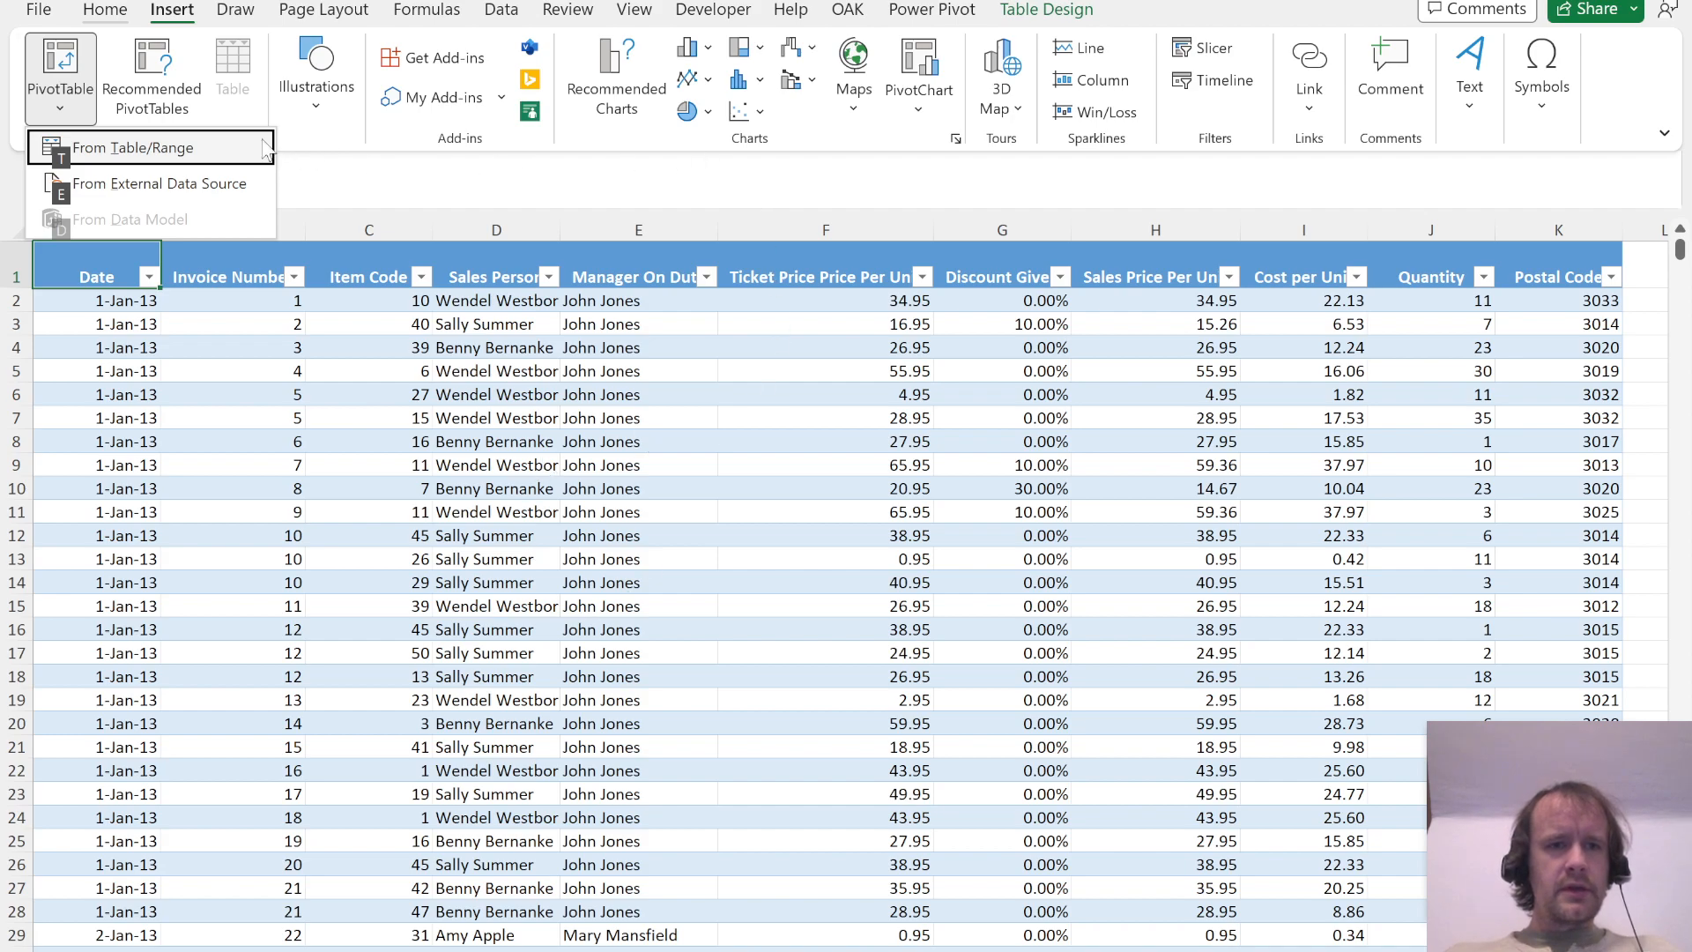
pyautogui.click(187, 148)
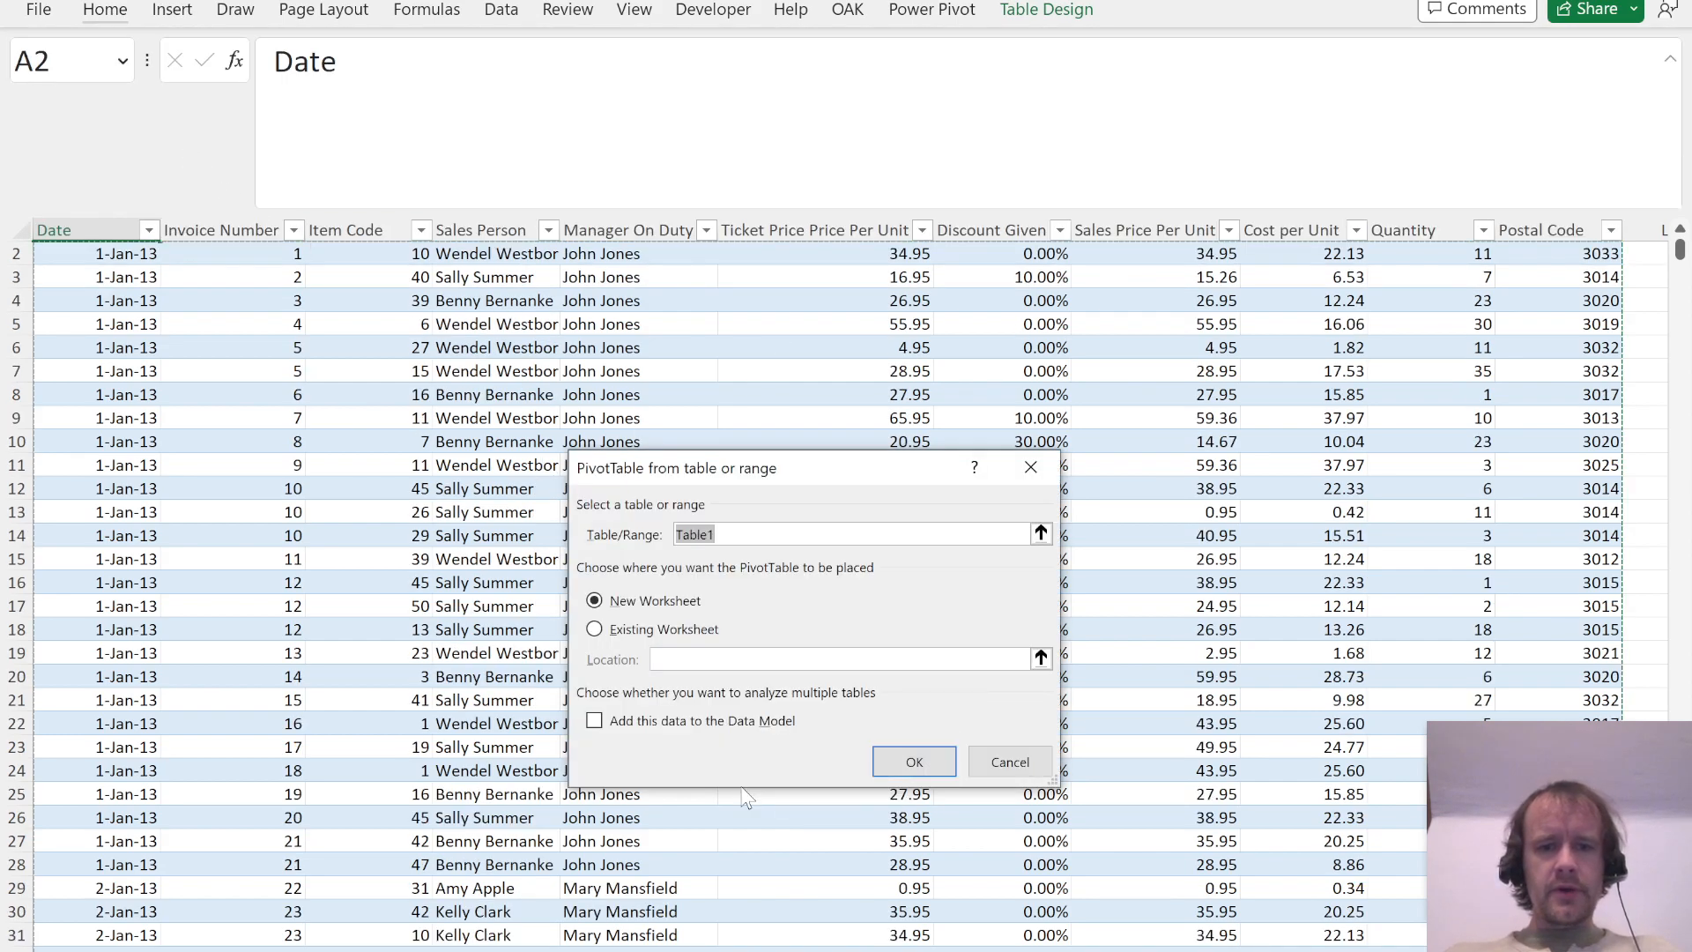
pyautogui.click(625, 725)
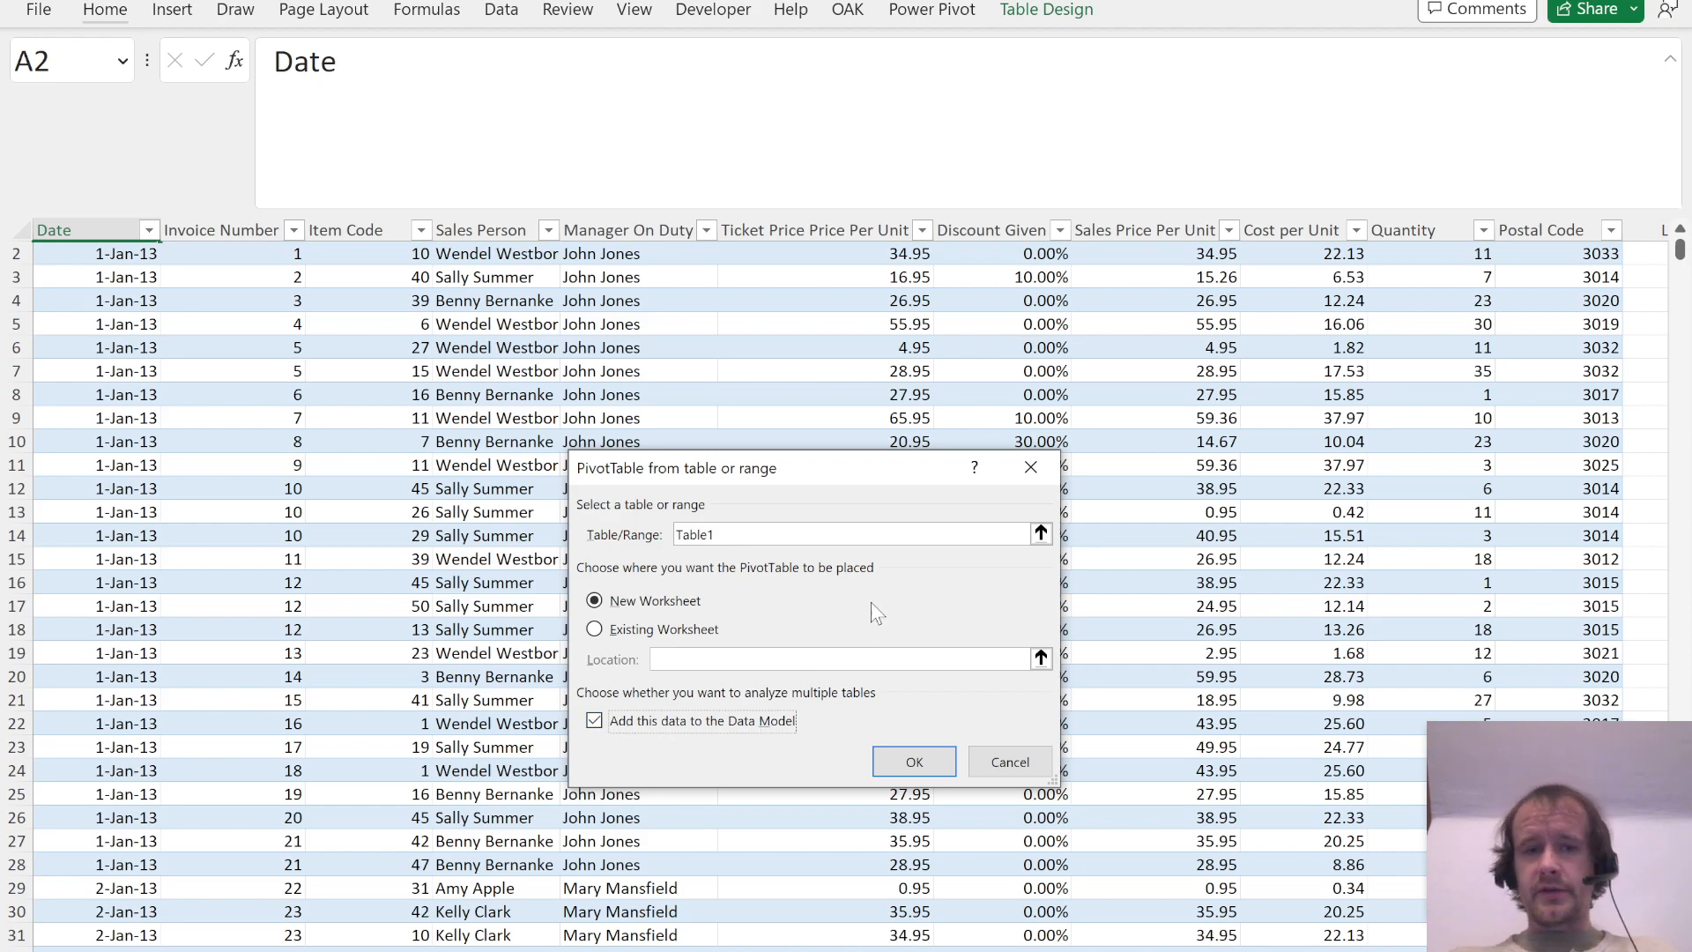
pyautogui.click(912, 769)
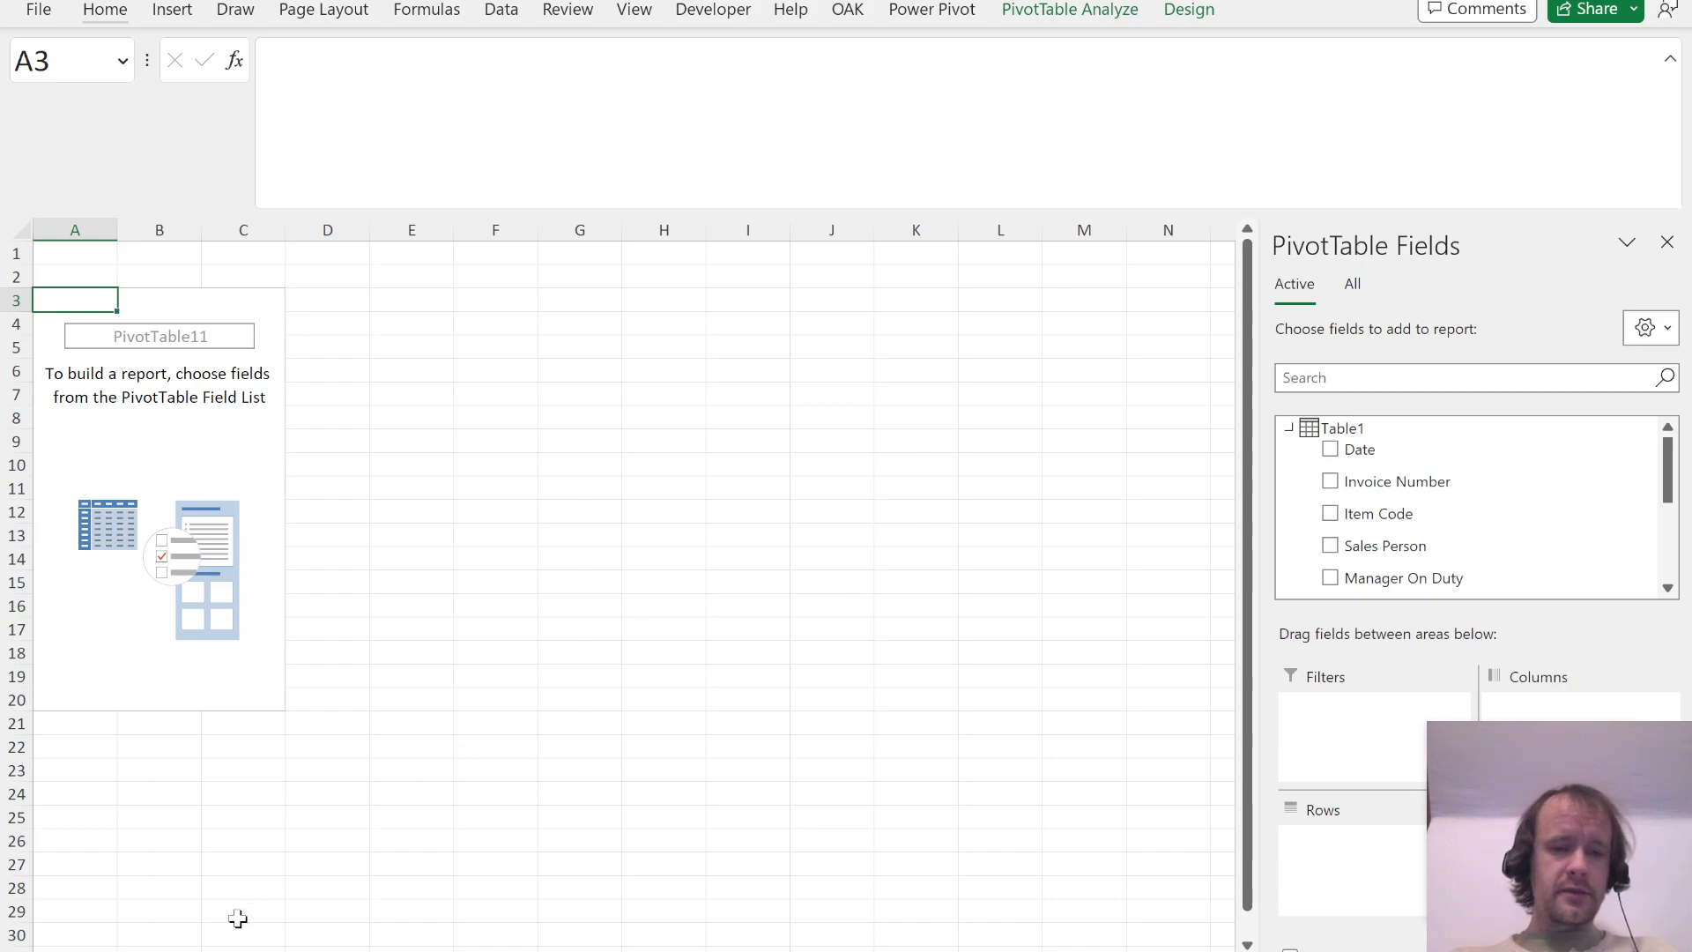
# Step: Check the source table's sheet, return to the PivotTable sheet, and switch to the PDF to read Question 1
pyautogui.hotkey('ctrl', 'pagedown')
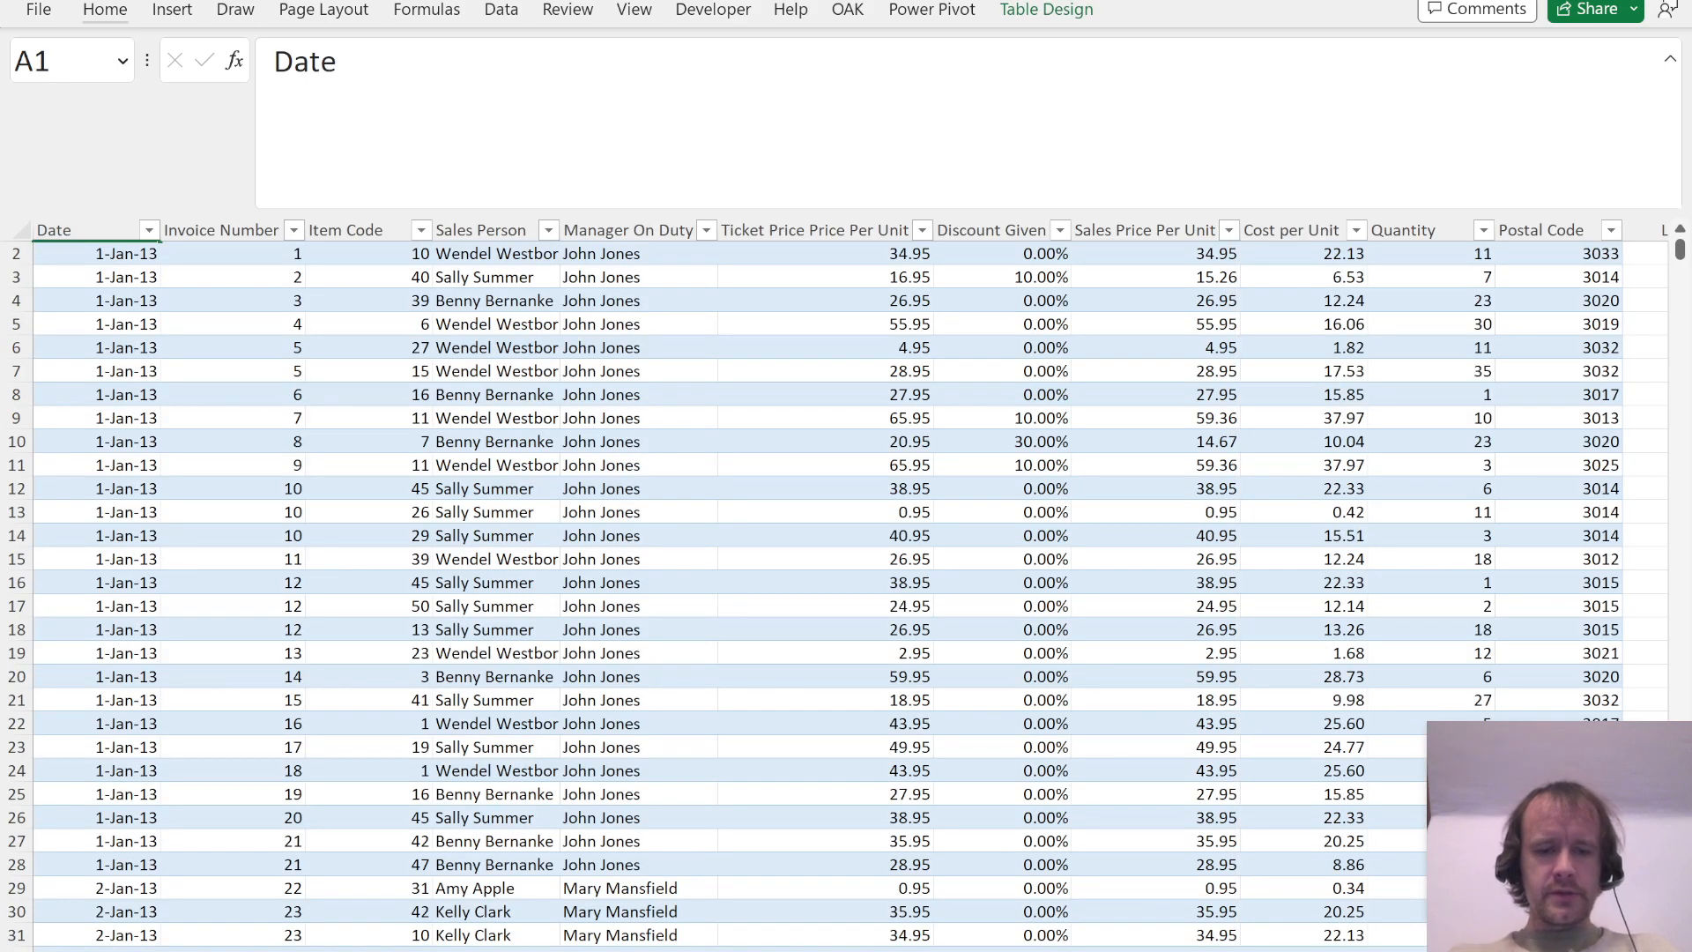
pyautogui.hotkey('ctrl', 'pageup')
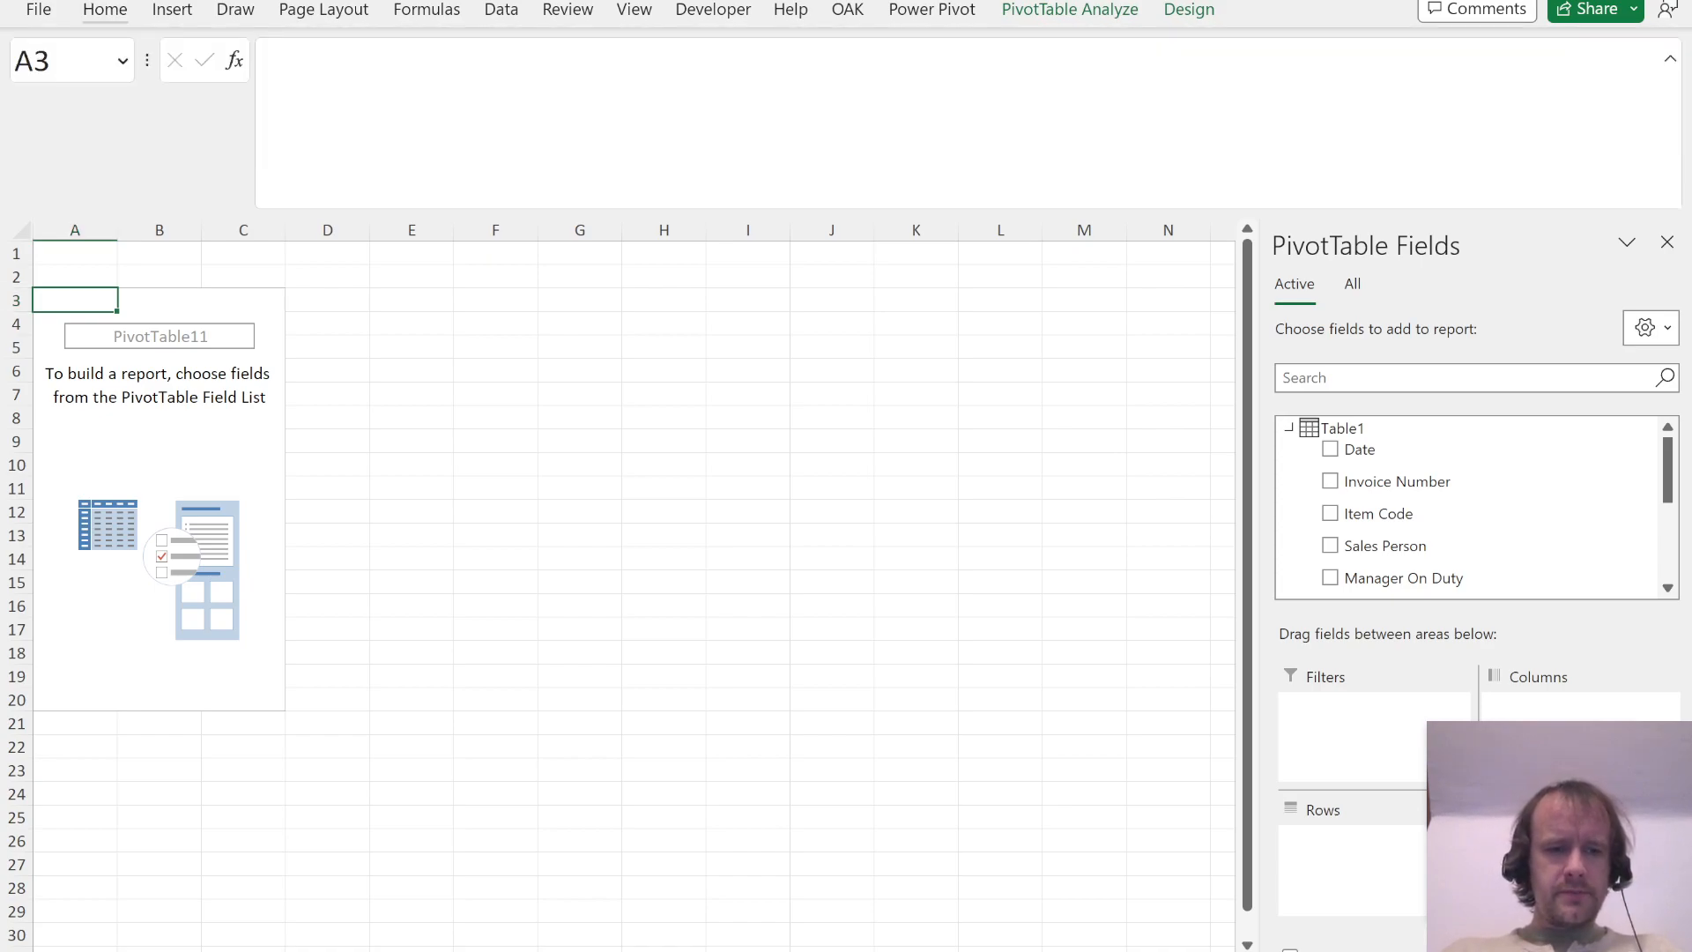
pyautogui.hotkey('alt', 'Tab')
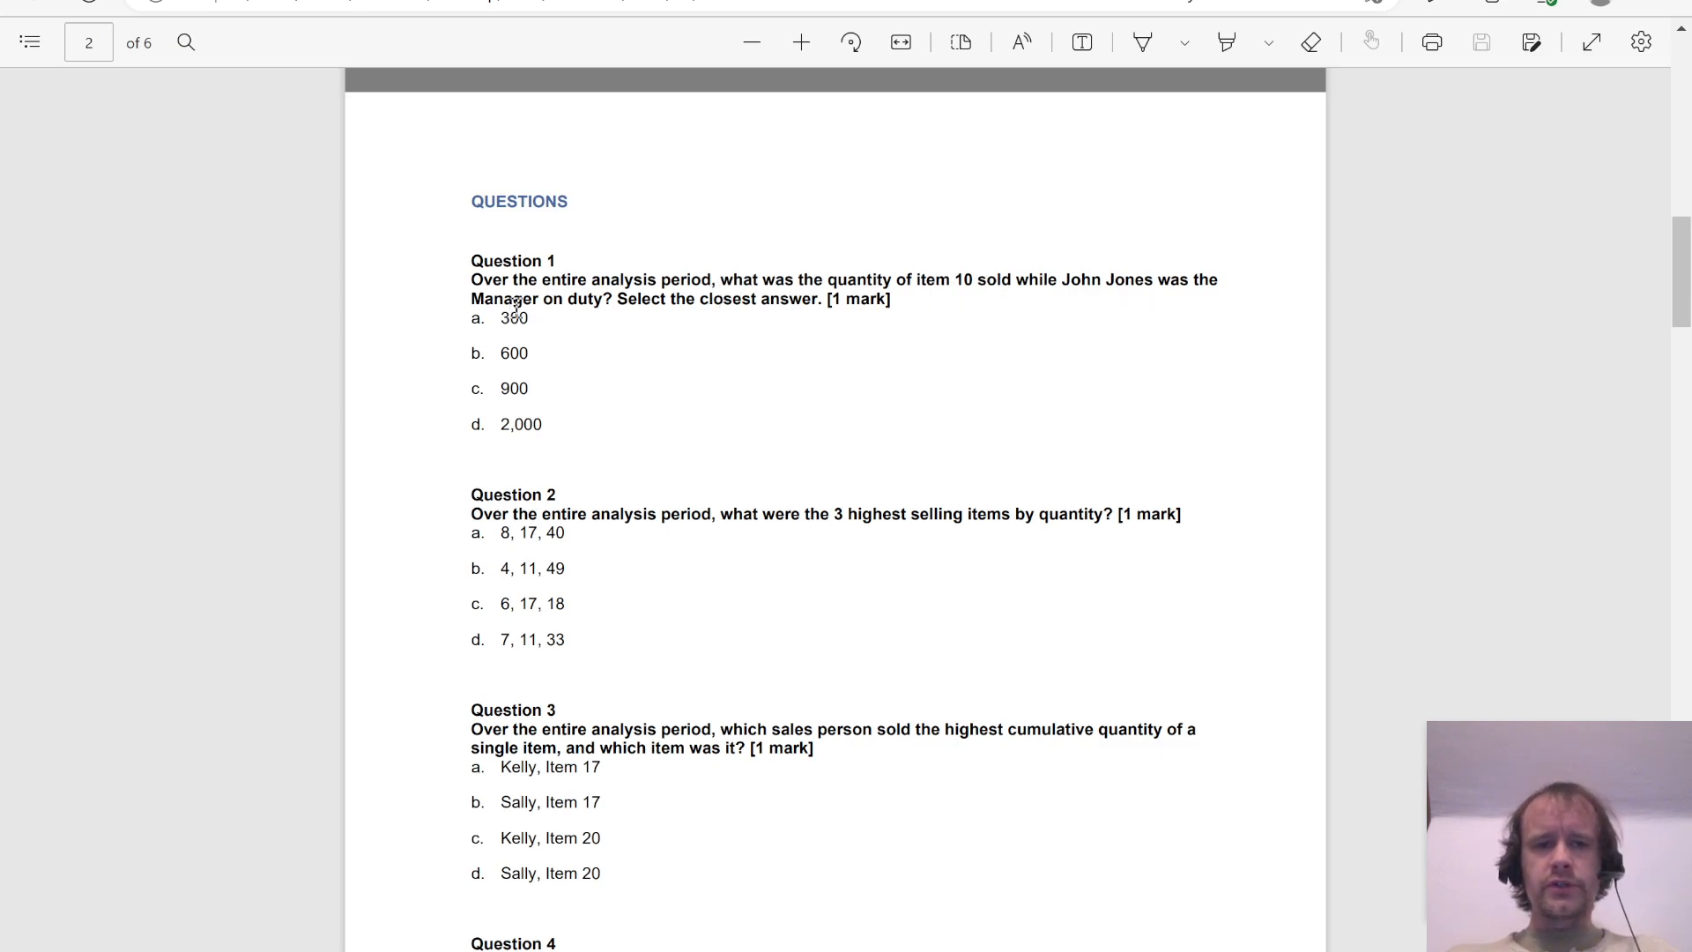
# Step: Return to Excel and set up the PivotTable with Item Code and Manager On Duty as filters and Quantity as summed values
pyautogui.hotkey('alt', 'Tab')
pyautogui.moveTo(1357, 509); pyautogui.dragTo(1348, 758)
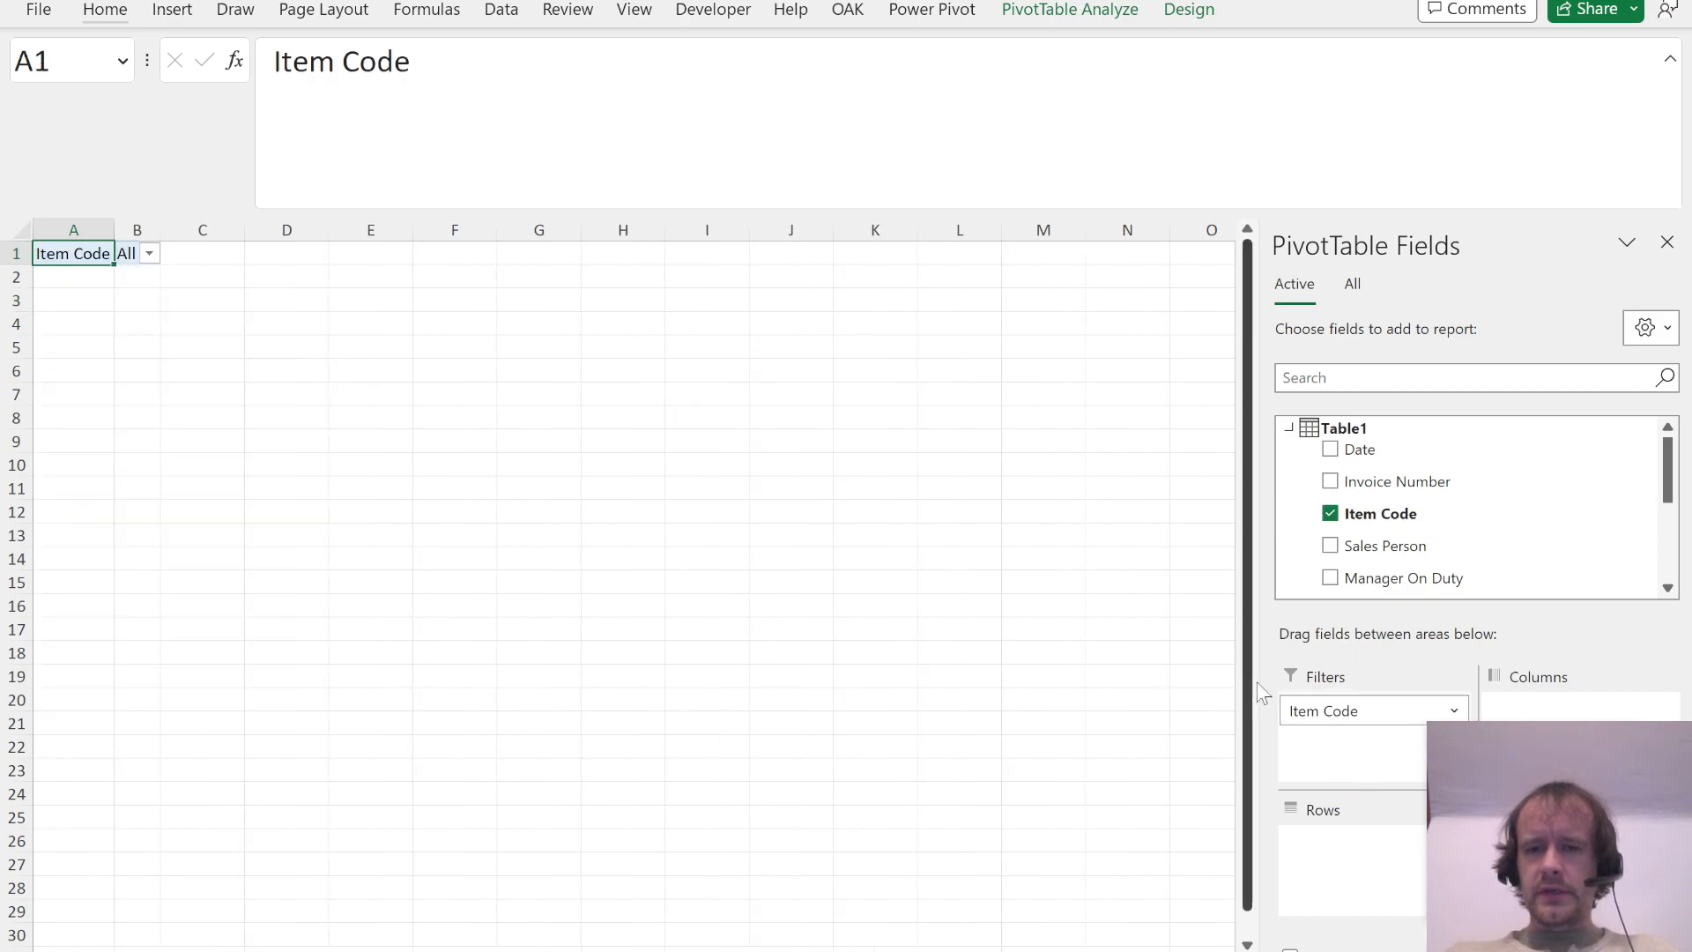
pyautogui.moveTo(1386, 579); pyautogui.dragTo(1349, 711)
pyautogui.scroll(-3, 1454, 555)
pyautogui.moveTo(1402, 533); pyautogui.dragTo(1569, 868)
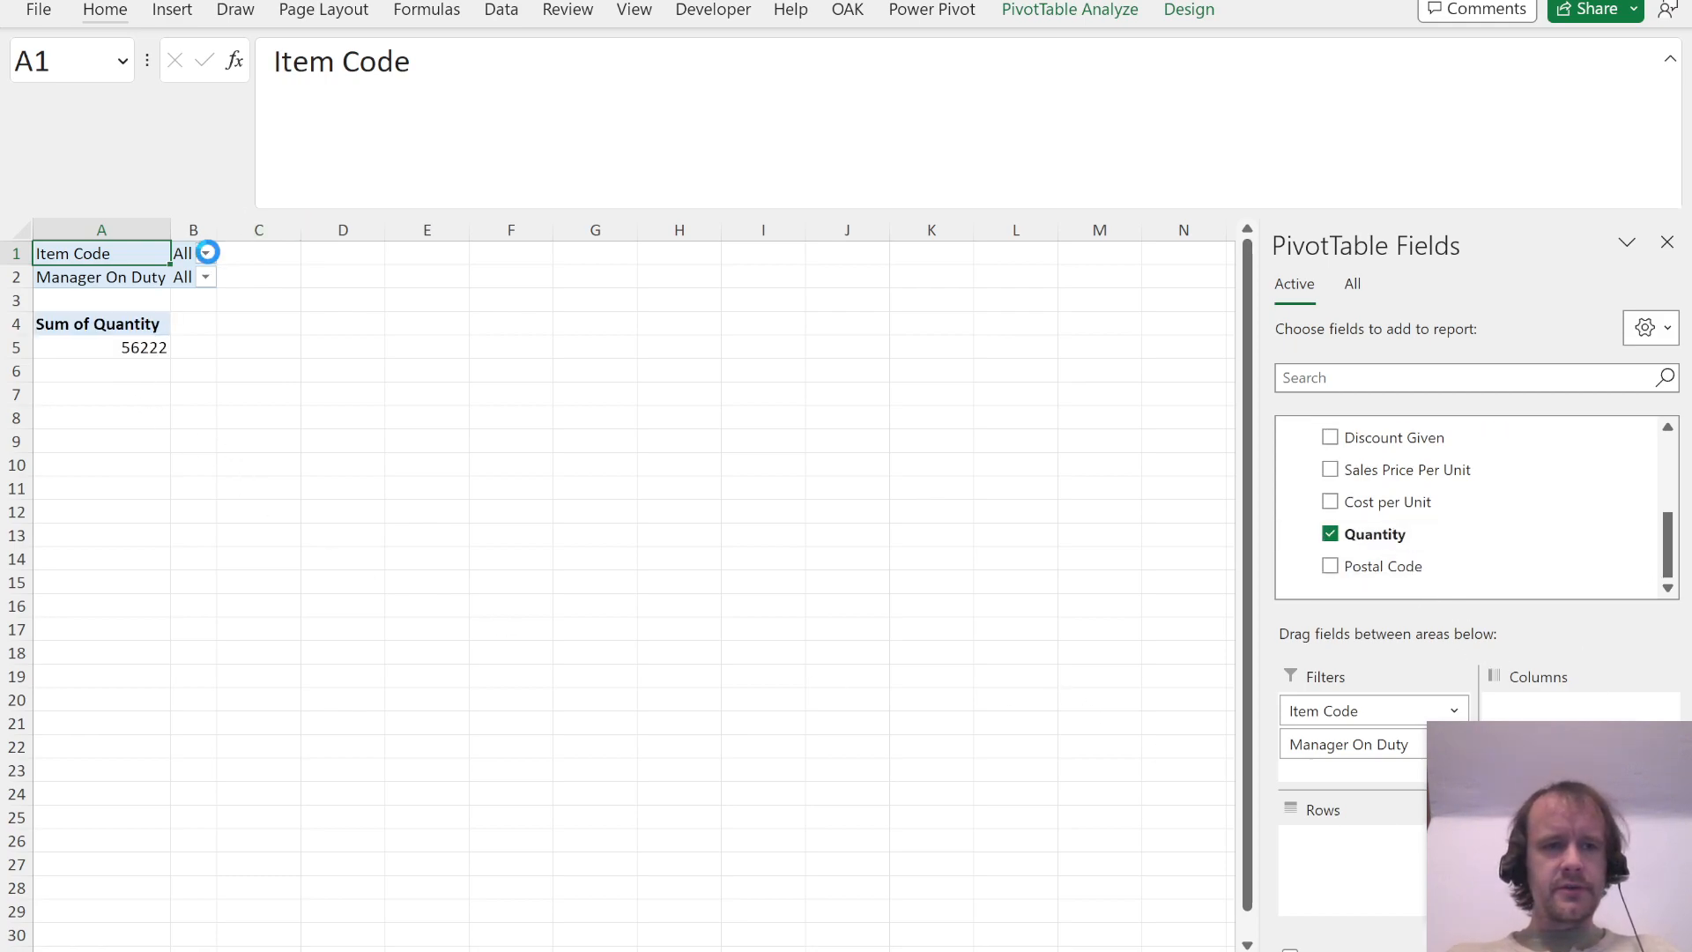
# Step: Filter the PivotTable to item code 10 and the manager on duty named in Question 1
pyautogui.click(205, 253)
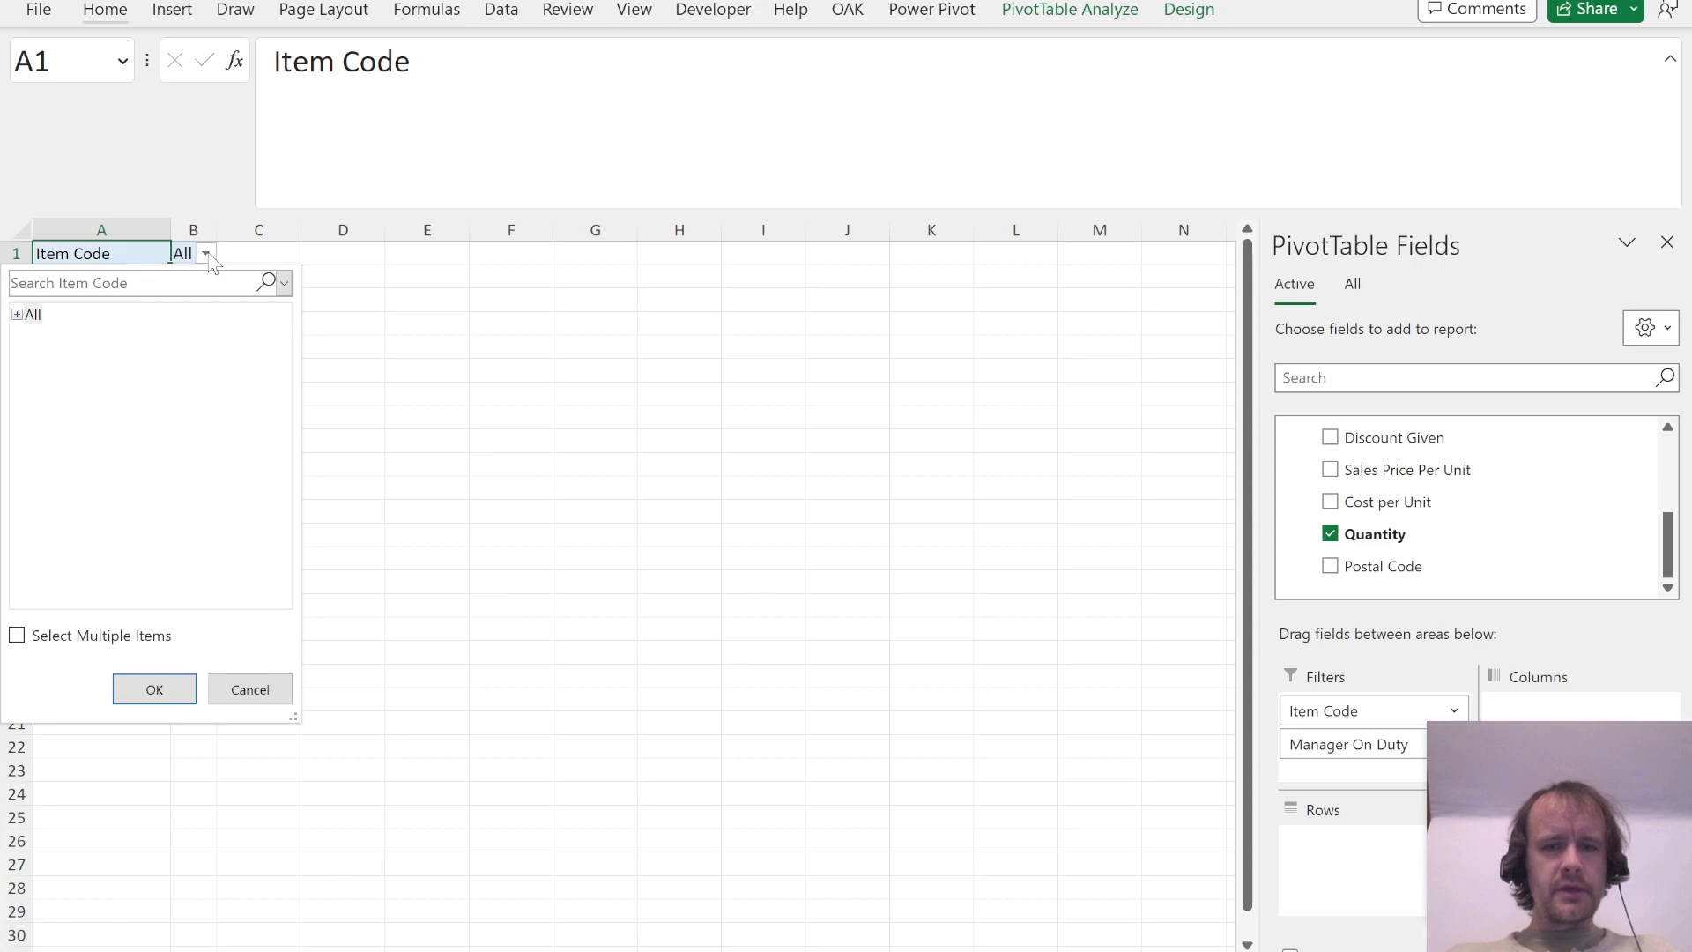
pyautogui.click(18, 316)
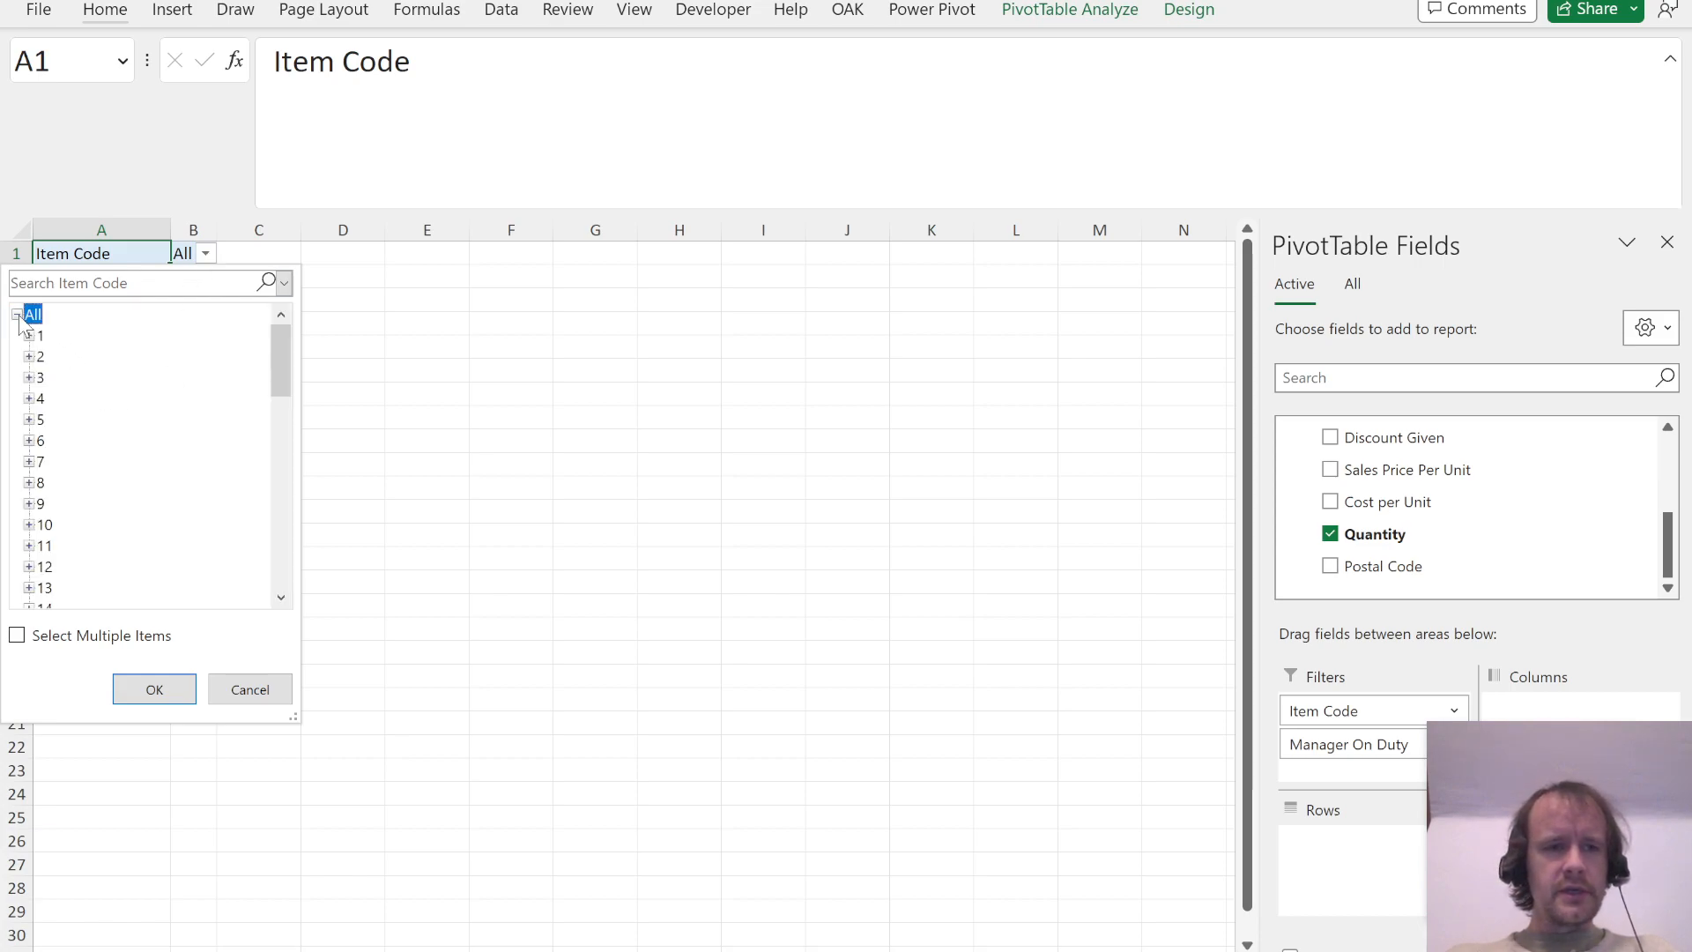
pyautogui.doubleClick(44, 524)
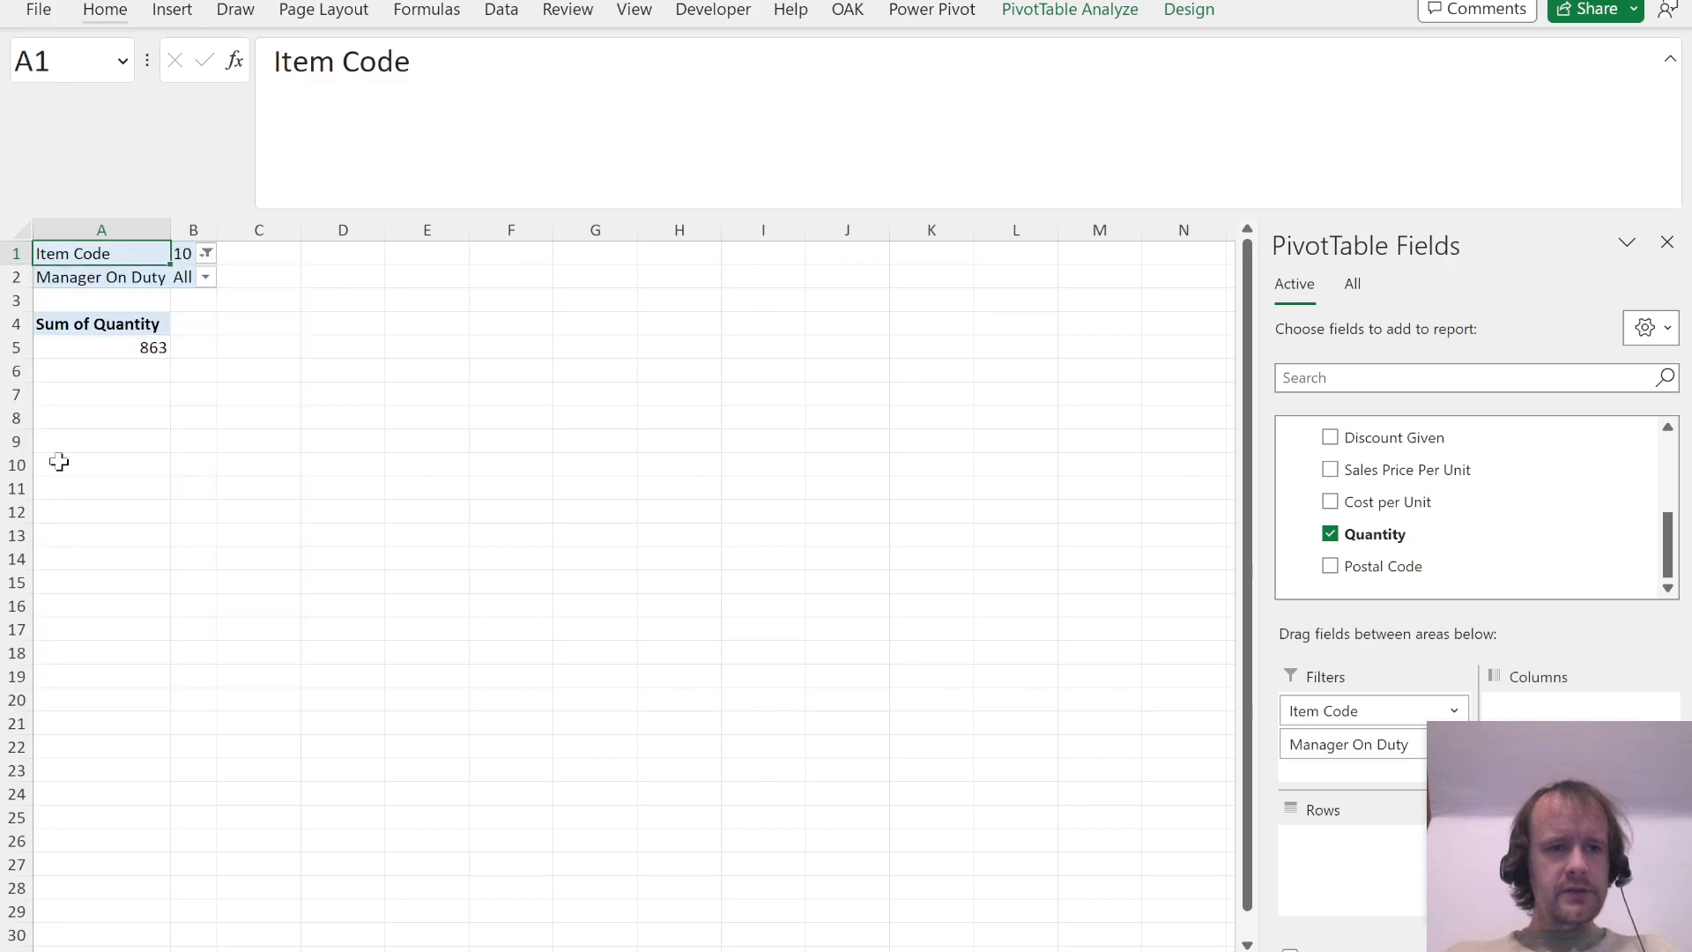
pyautogui.click(205, 276)
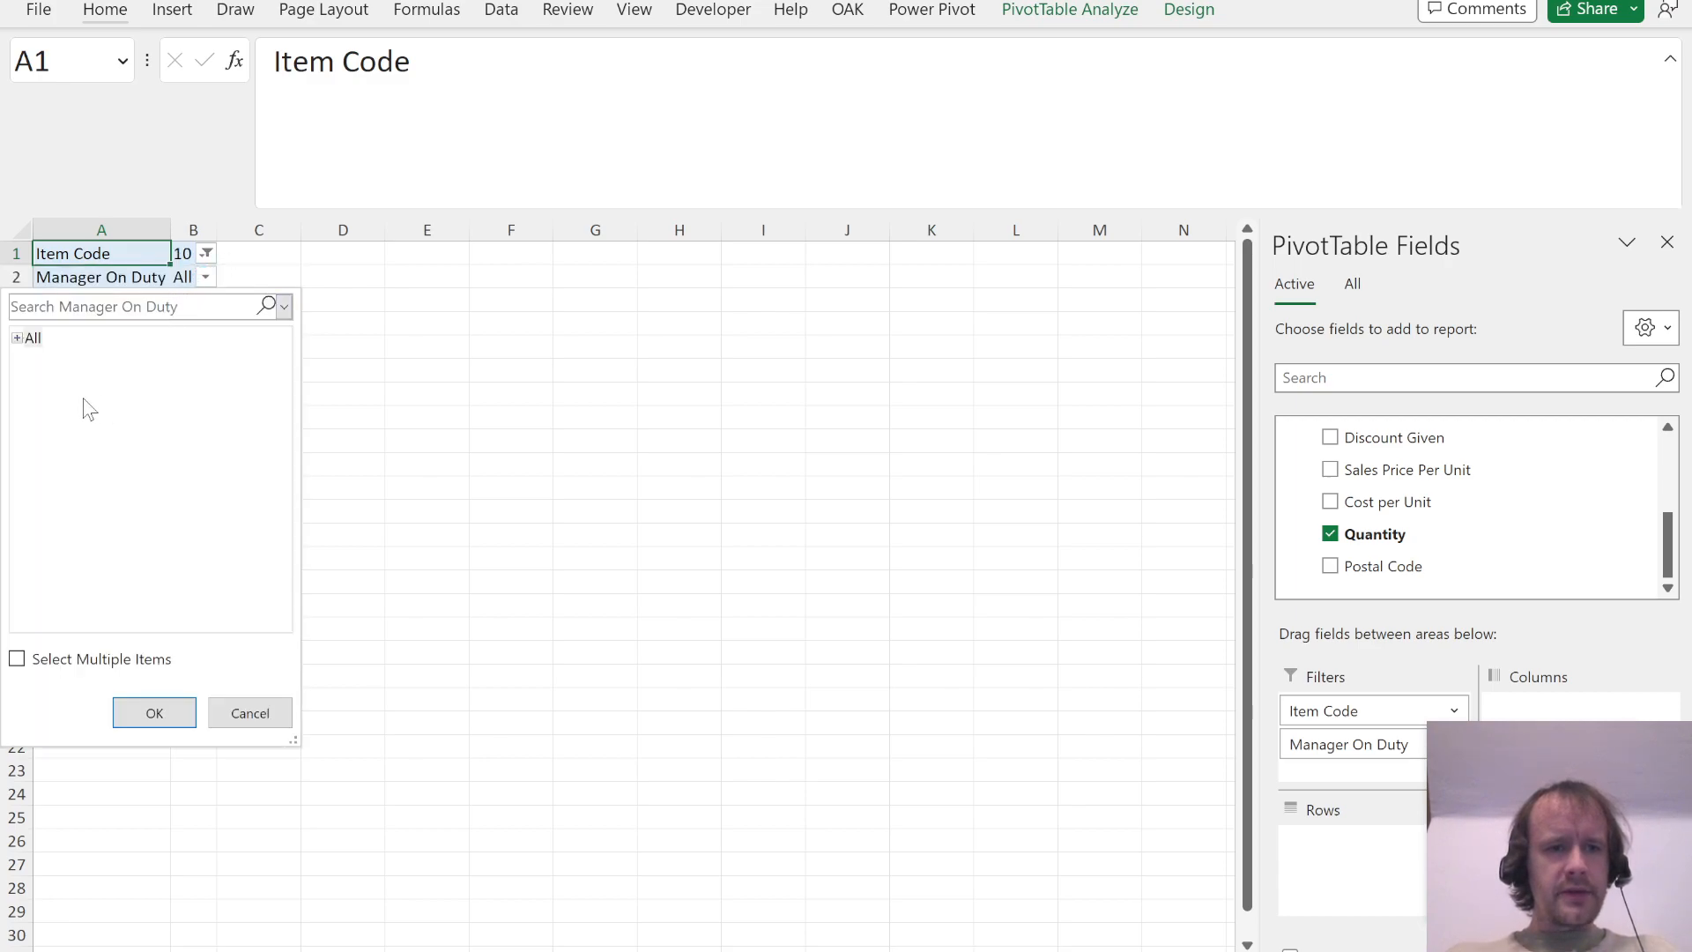
pyautogui.click(18, 340)
pyautogui.doubleClick(72, 360)
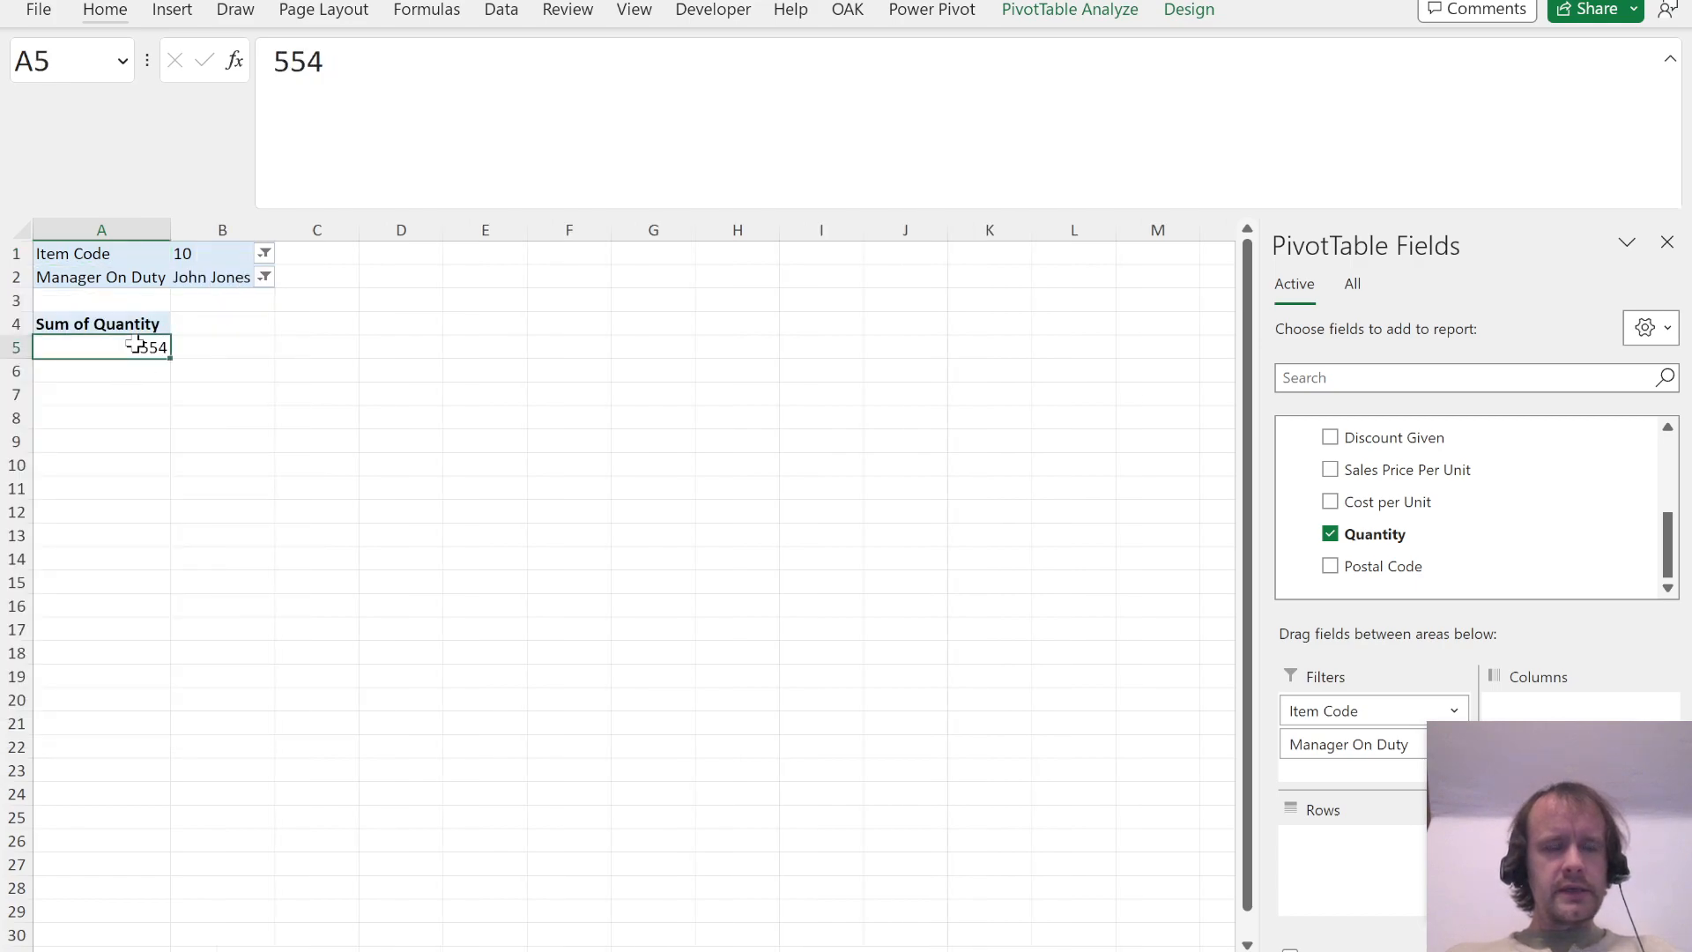
# Step: Try to clear the PivotTable's Item Code label in cell A1
pyautogui.press('Up')
pyautogui.press('Up')
pyautogui.press('Up')
pyautogui.press('Up')
pyautogui.press('Delete')
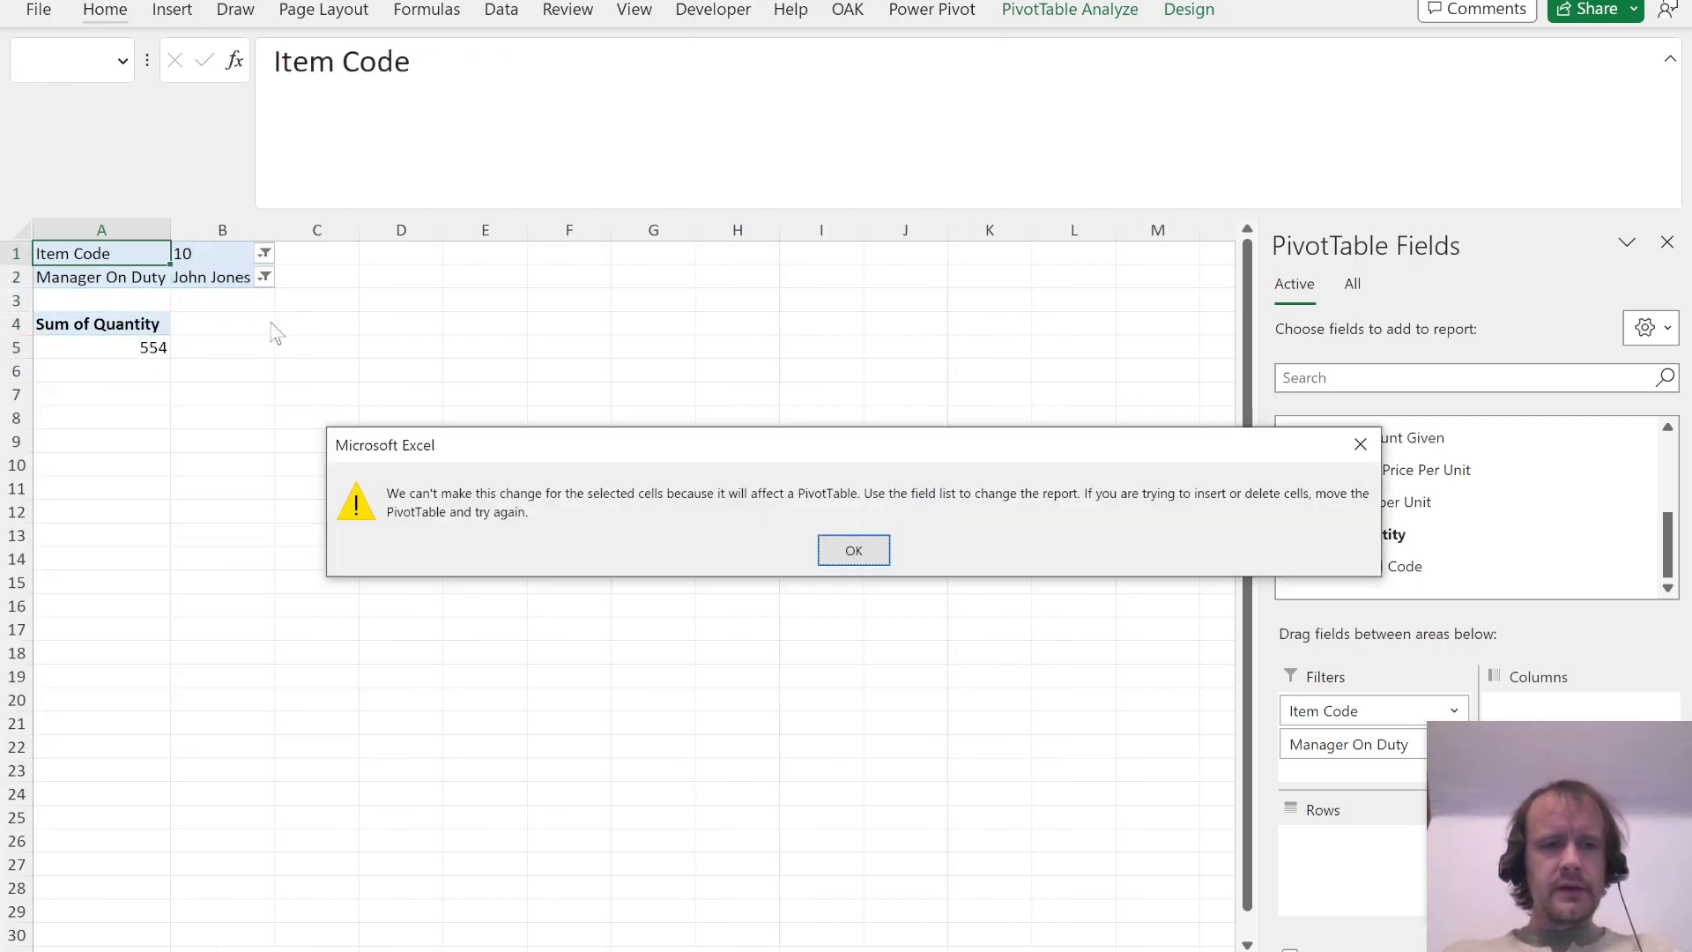
pyautogui.press('Return')
# Step: Insert four blank rows above the PivotTable
pyautogui.press('Right')
pyautogui.press('Right')
pyautogui.press('Right')
pyautogui.hotkey('alt', 'i')
pyautogui.press('r')
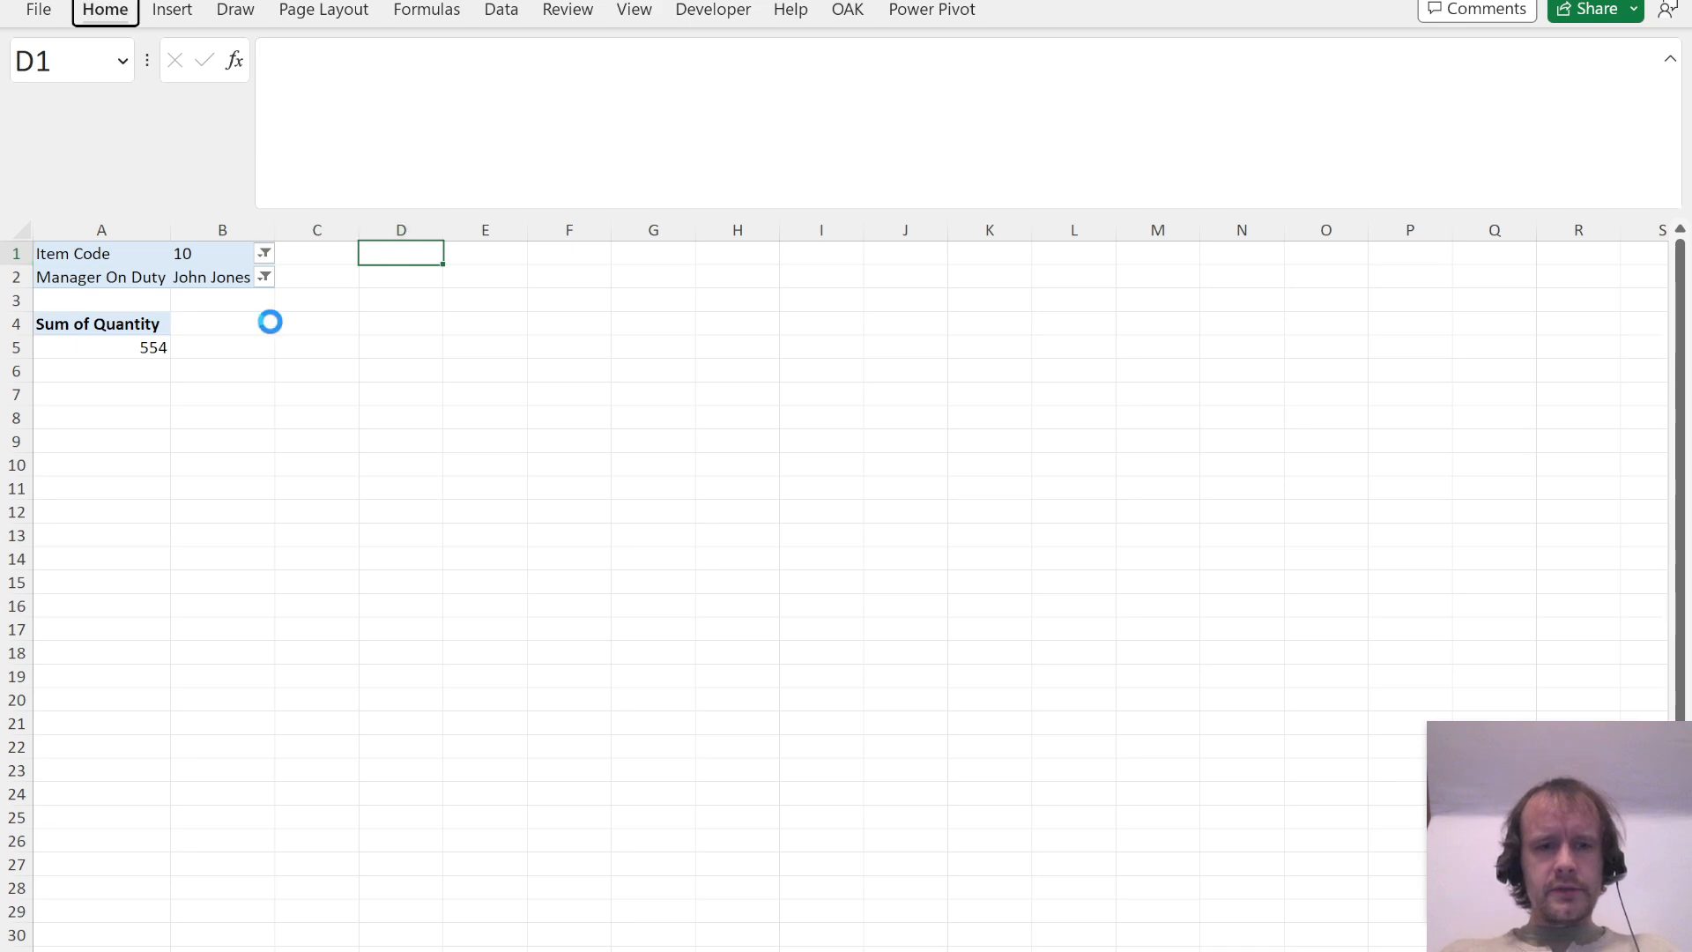
pyautogui.press('F4')
pyautogui.hotkey('alt', 'i')
pyautogui.press('r')
pyautogui.hotkey('alt', 'i')
pyautogui.press('r')
# Step: Enter the question number 1 in cell A1 above the PivotTable
pyautogui.press('Left')
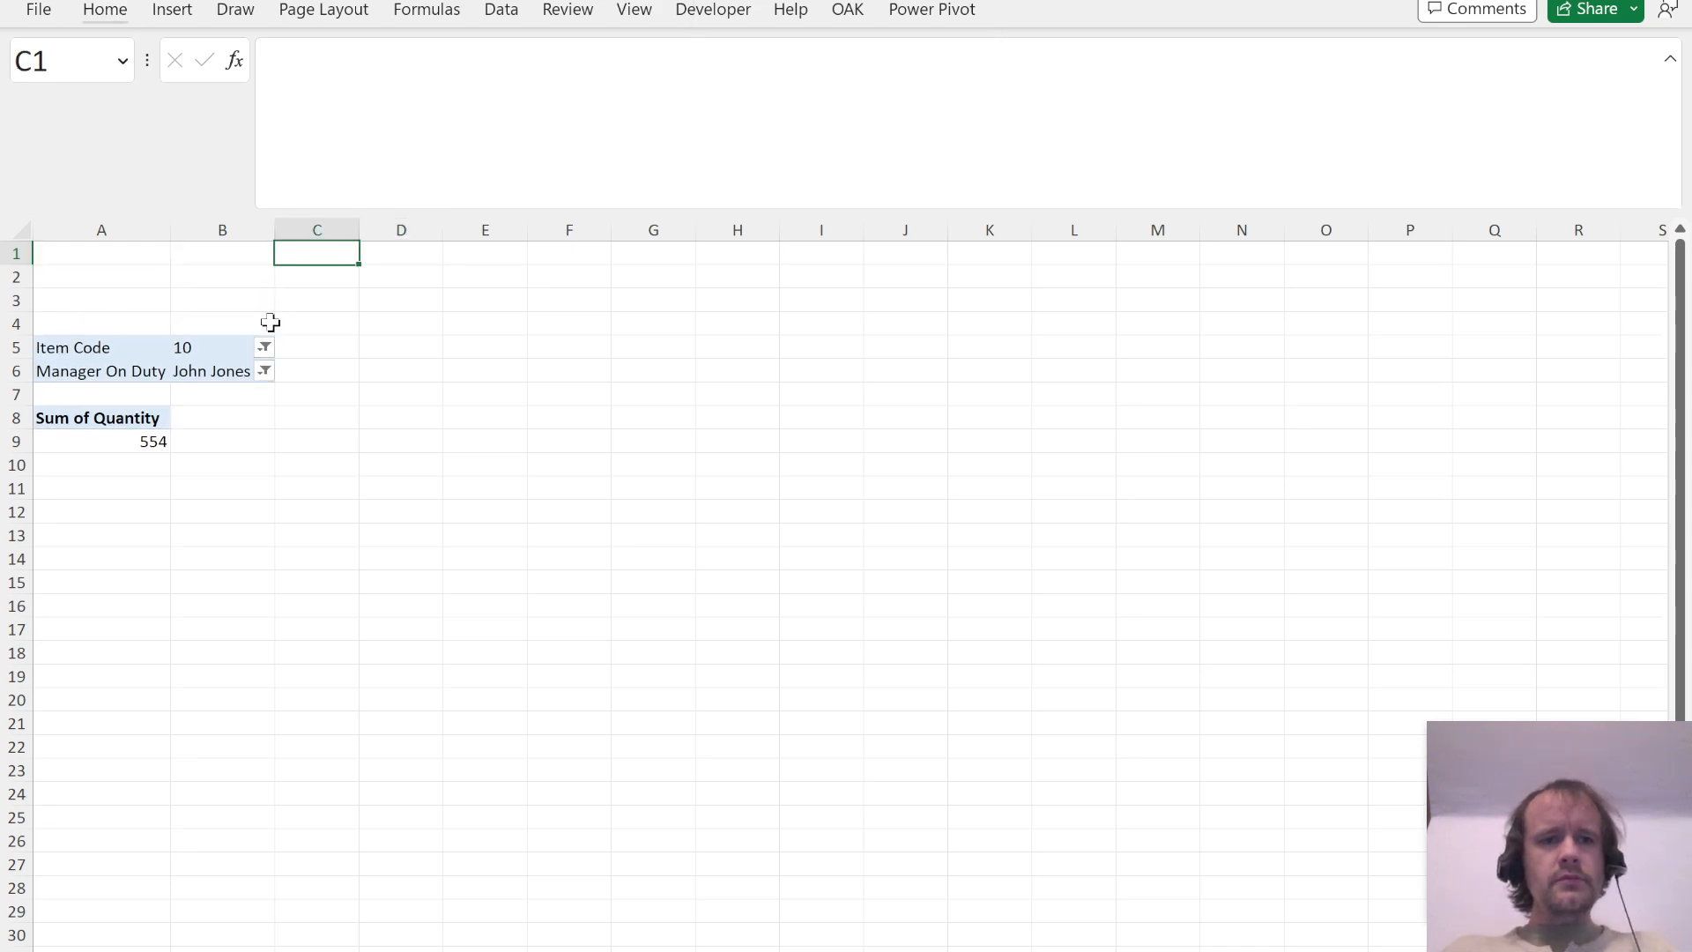
pyautogui.press('Left')
pyautogui.press('Left')
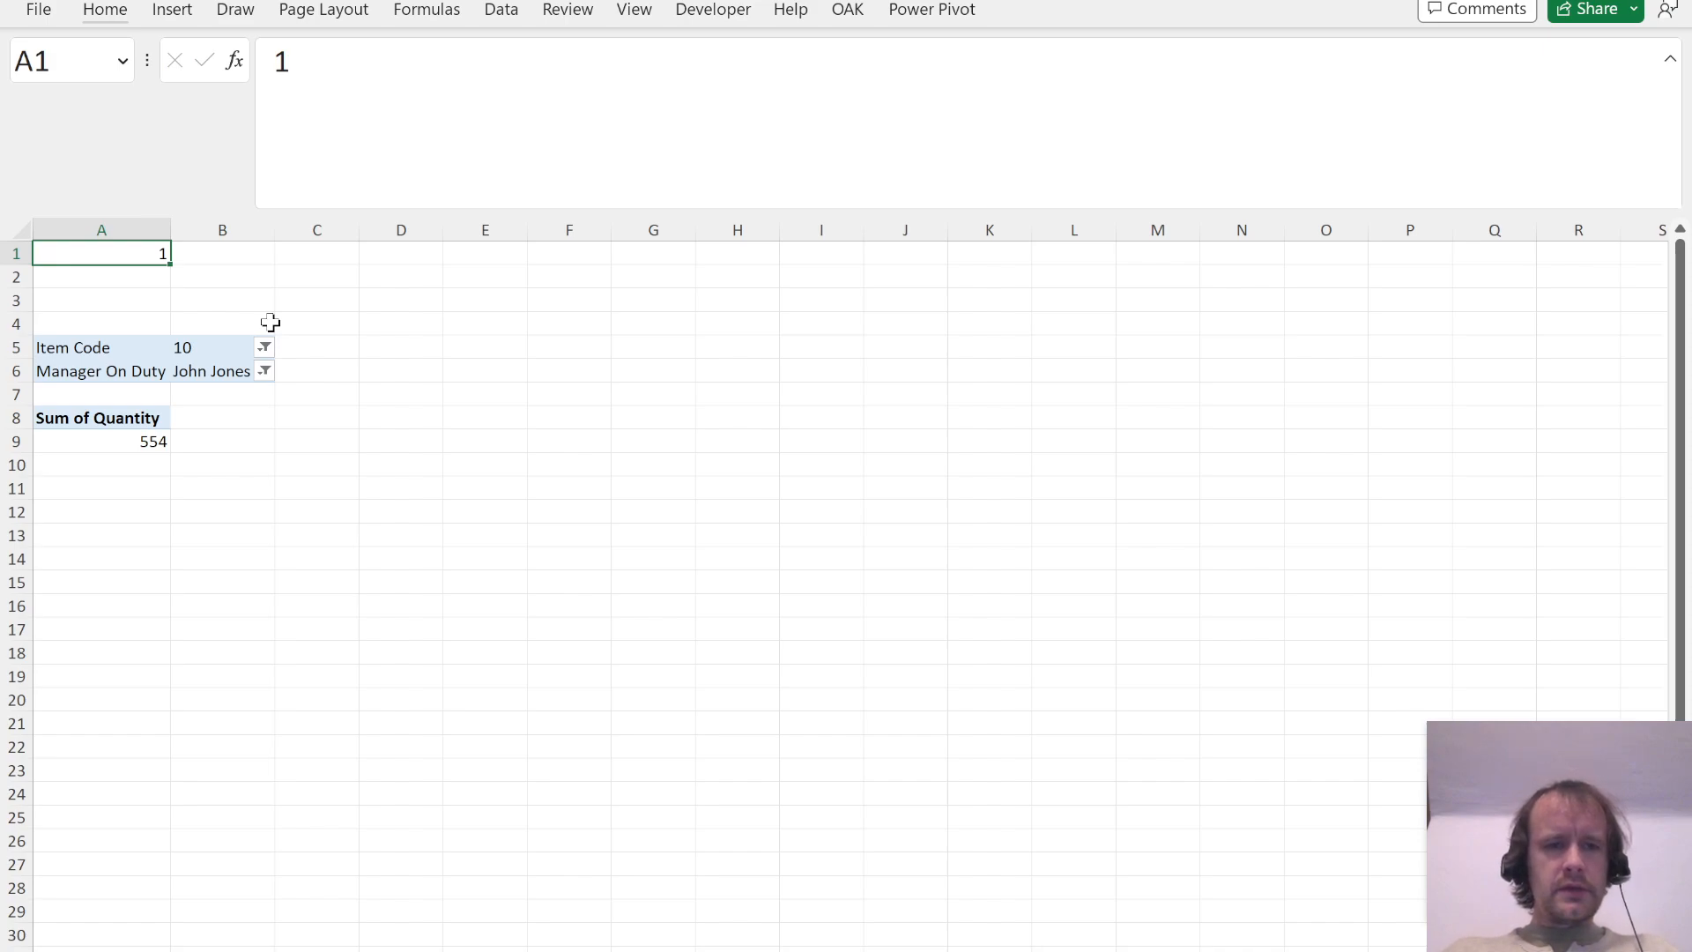
pyautogui.press('Down')
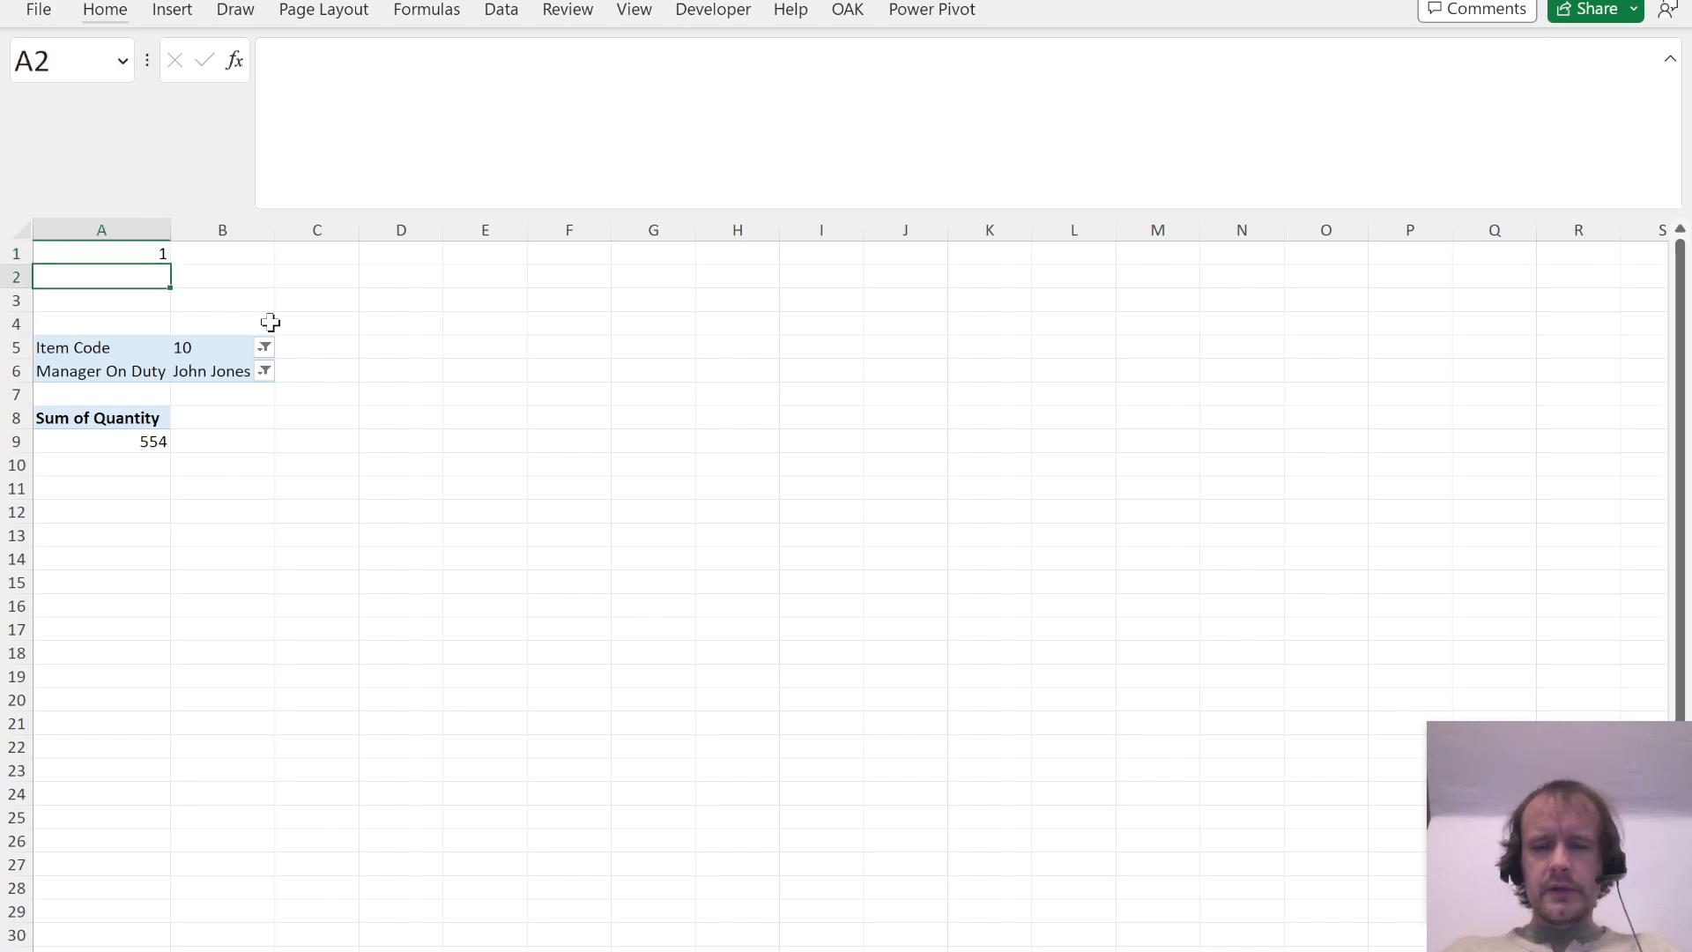
# Step: Check Question 1's answer options in the case document and enter the answer B in cell A2
pyautogui.hotkey('alt', 'Tab')
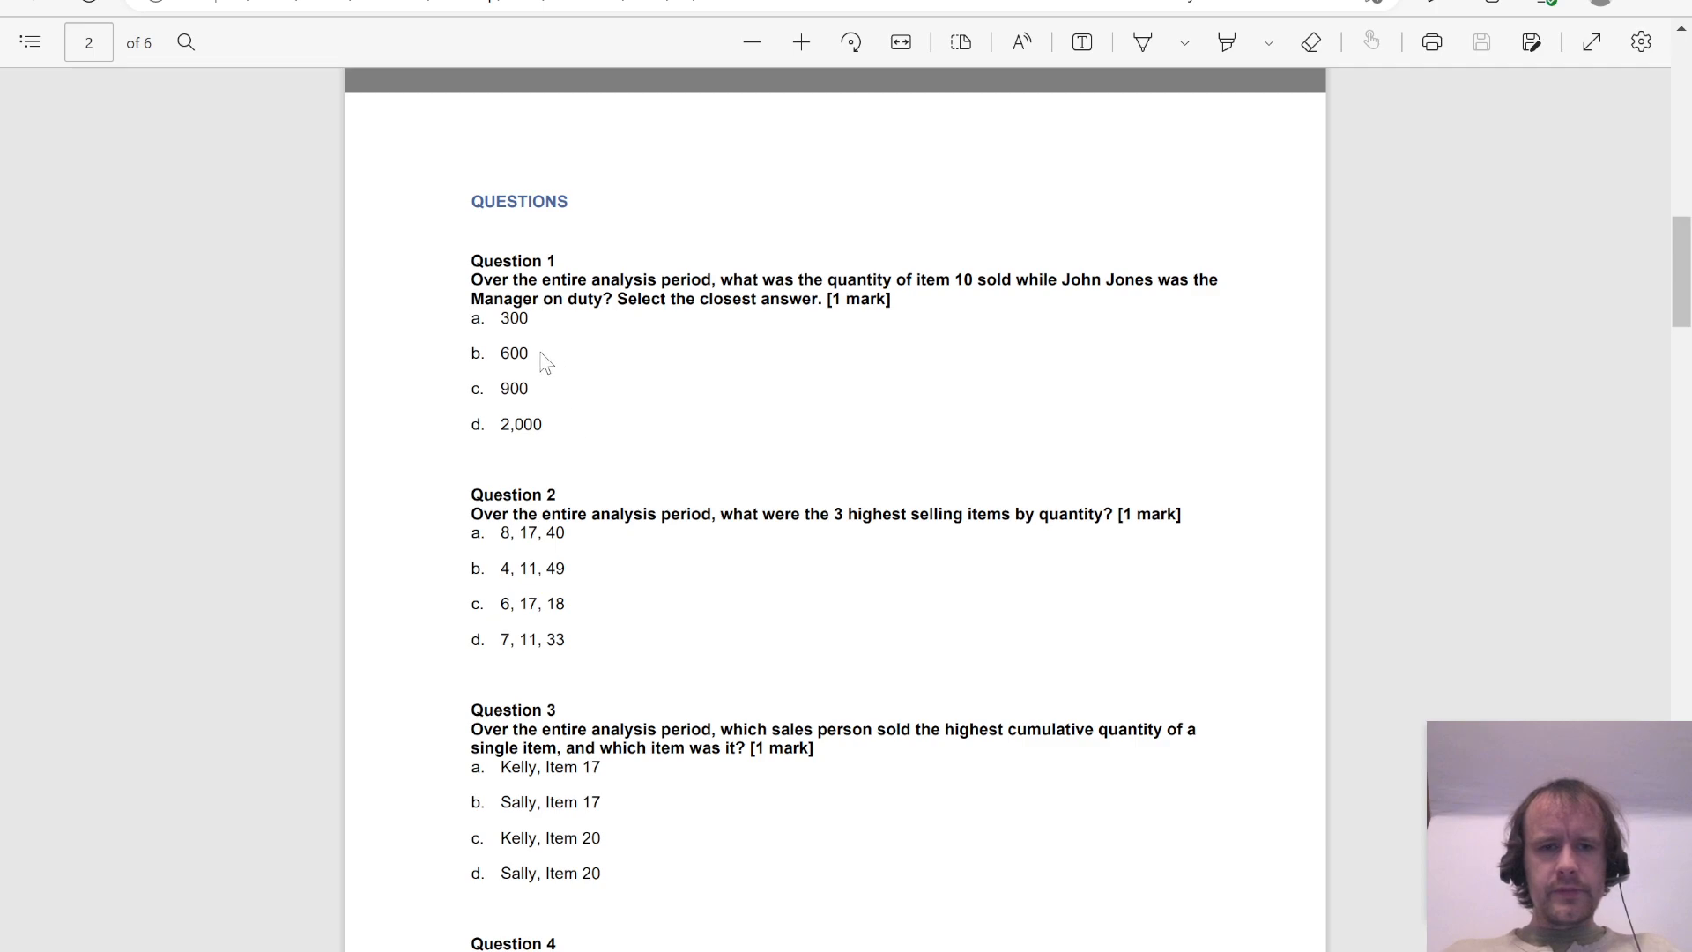
pyautogui.hotkey('alt', 'Tab')
pyautogui.write('B')
pyautogui.press('Return')
# Step: Duplicate the Question 1 PivotTable to the block starting at cell E5
pyautogui.press('Up')
pyautogui.press('Up')
pyautogui.press('Down')
pyautogui.press('Down')
pyautogui.press('Down')
pyautogui.press('Down')
pyautogui.hotkey('shift', 'Right')
pyautogui.hotkey('shift', 'Down')
pyautogui.hotkey('shift', 'Down')
pyautogui.hotkey('shift', 'Down')
pyautogui.hotkey('shift', 'Down')
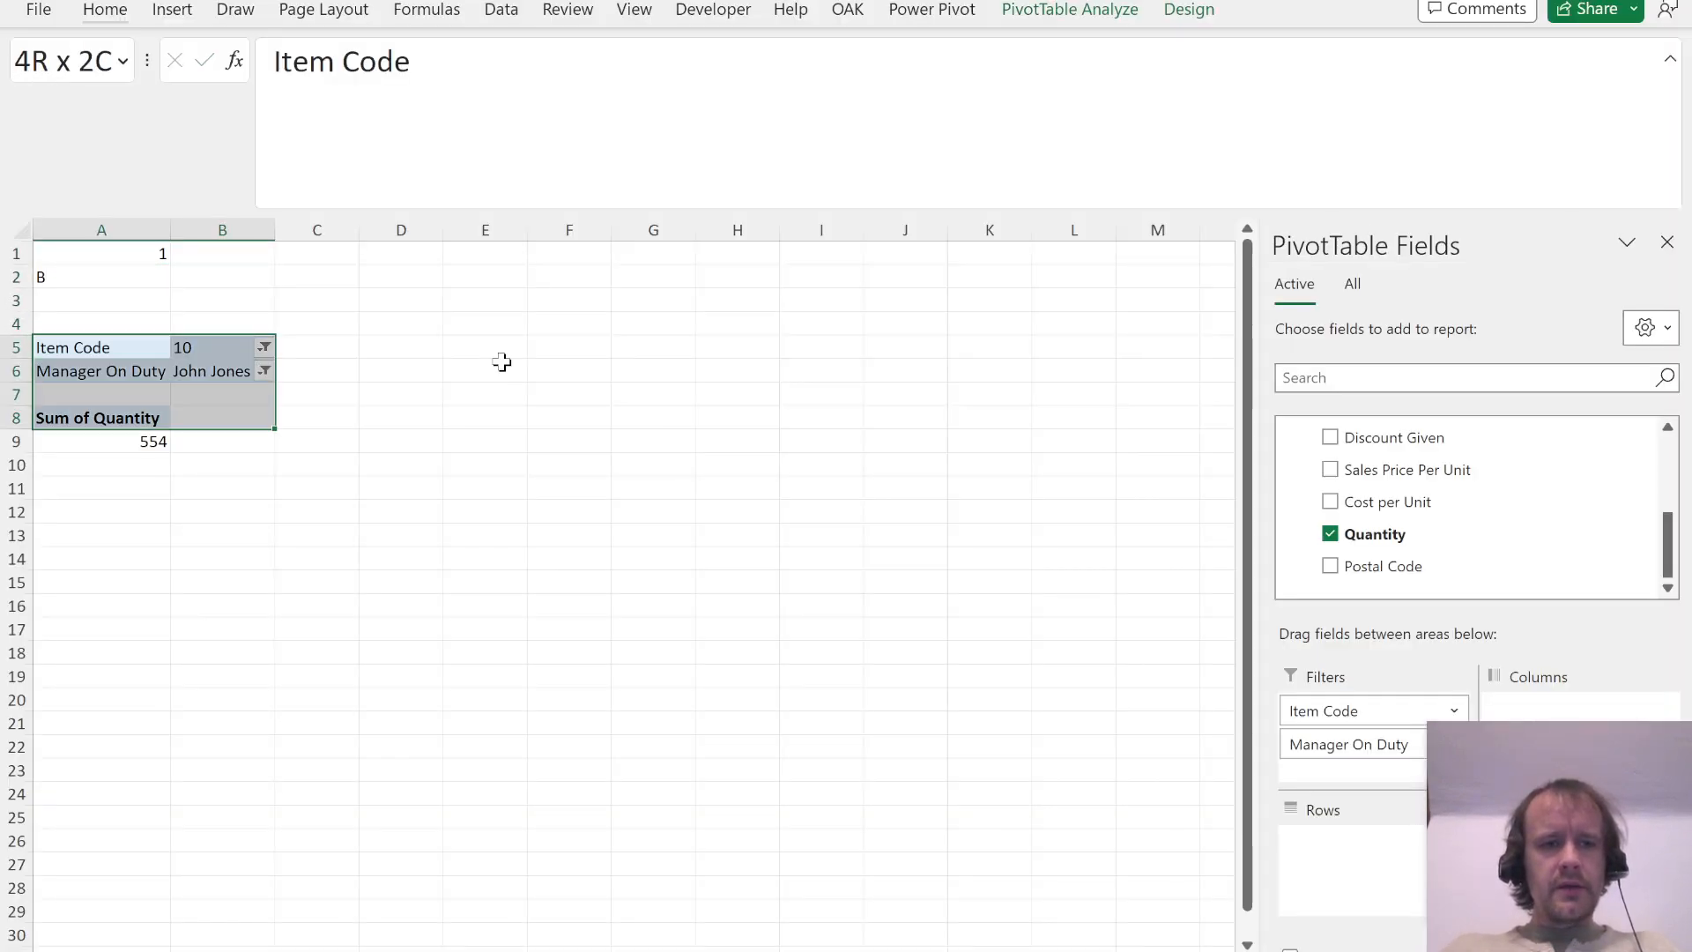
pyautogui.hotkey('ctrl', 'c')
pyautogui.click(498, 353)
pyautogui.hotkey('ctrl', 'v')
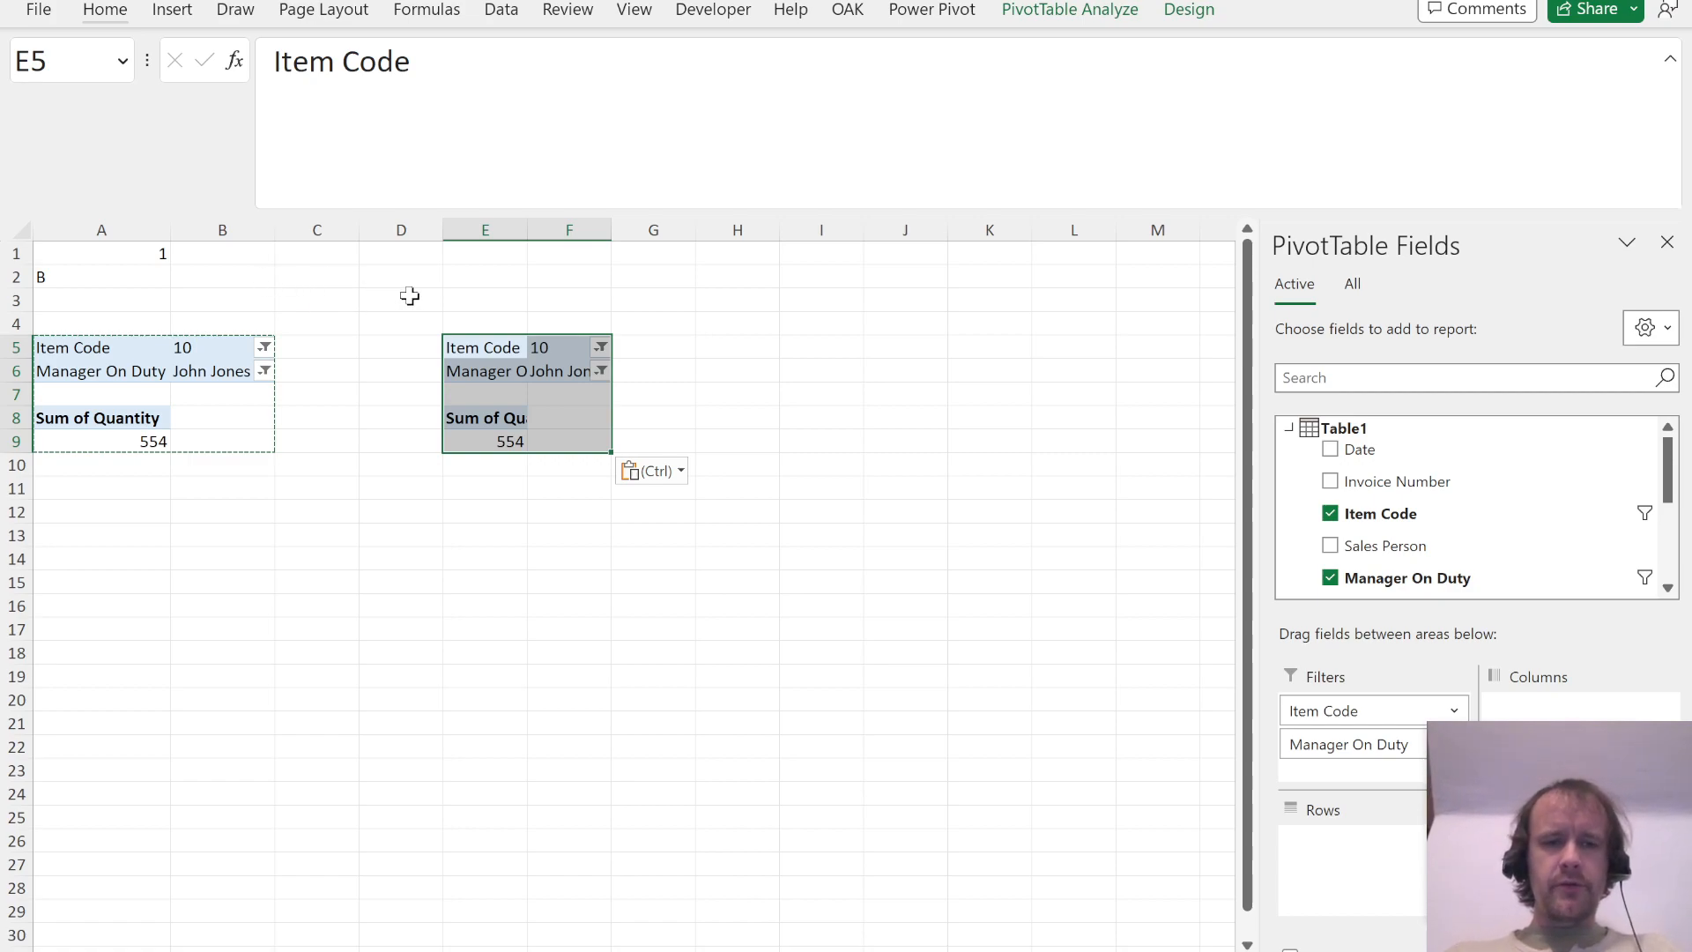
# Step: After reading Question 2, move Item Code from the copied PivotTable's filters to its rows and remove the Manager On Duty filter
pyautogui.click(473, 255)
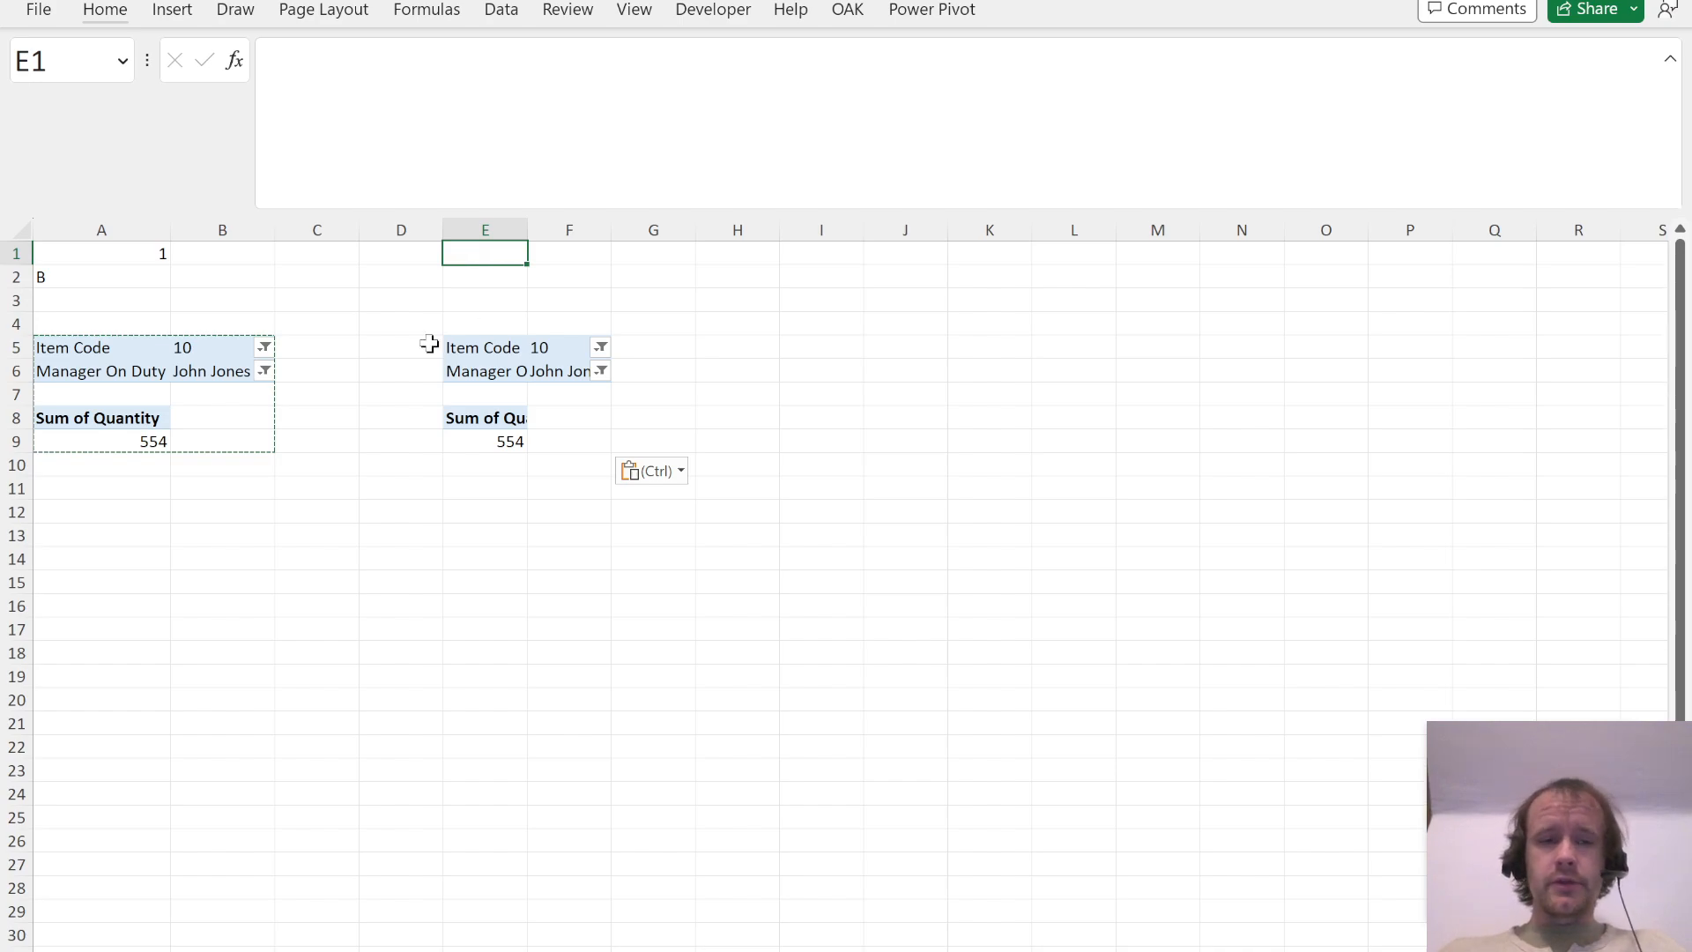
pyautogui.click(477, 349)
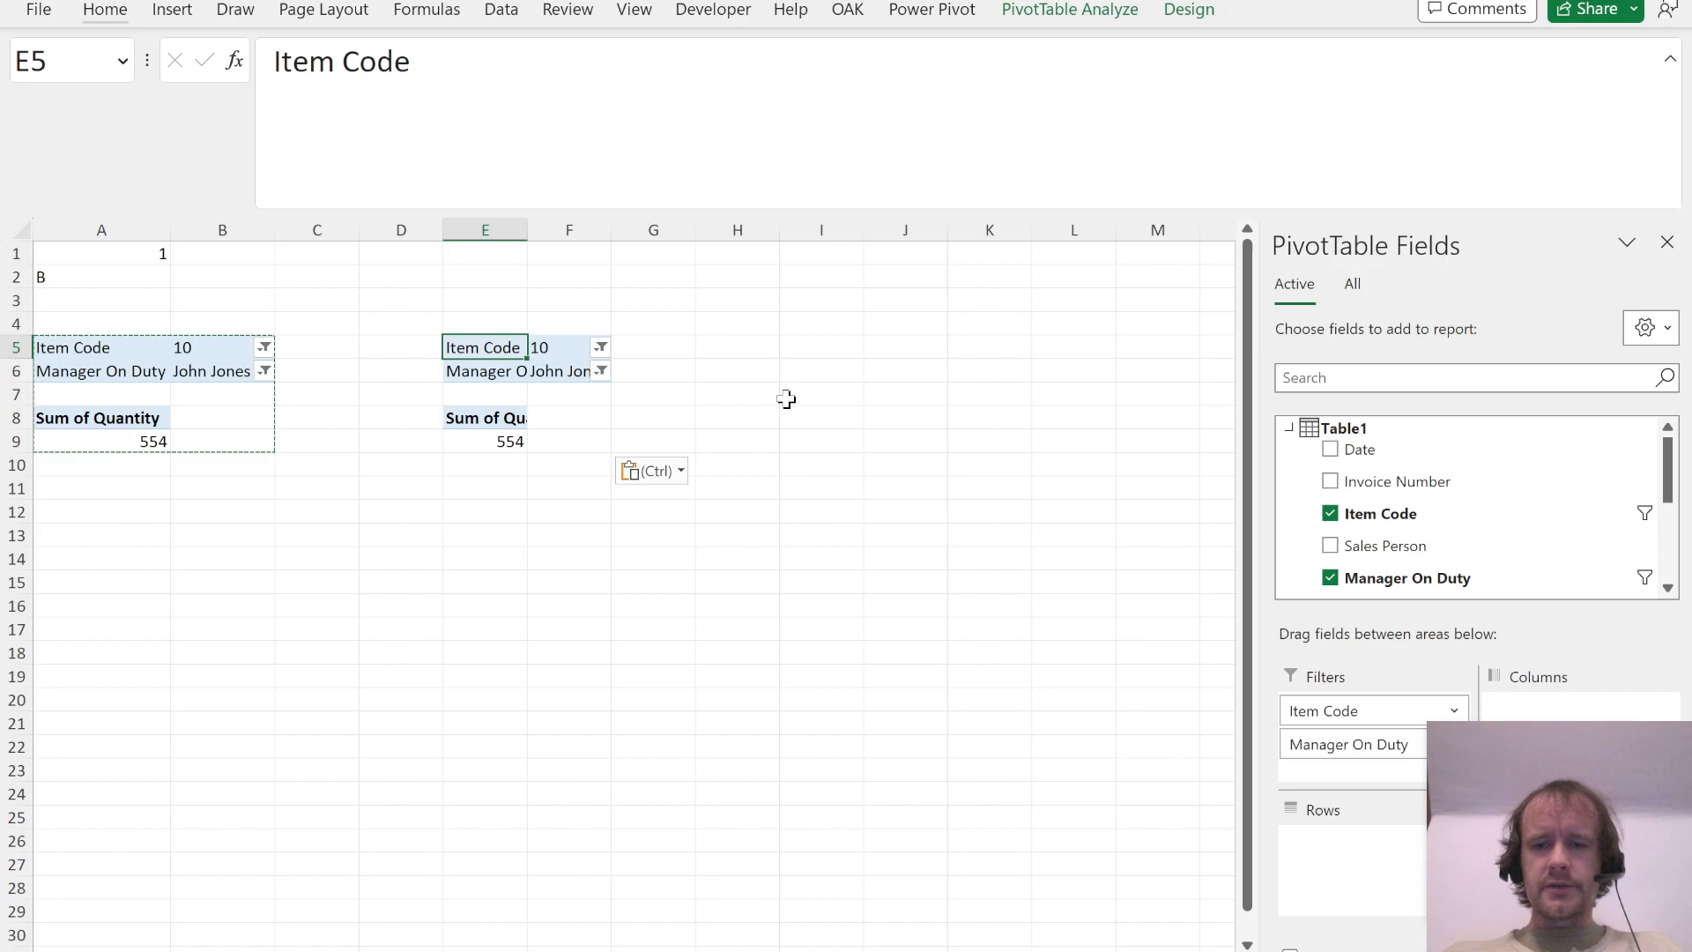
pyautogui.hotkey('alt', 'Tab')
pyautogui.scroll(-1, 712, 587)
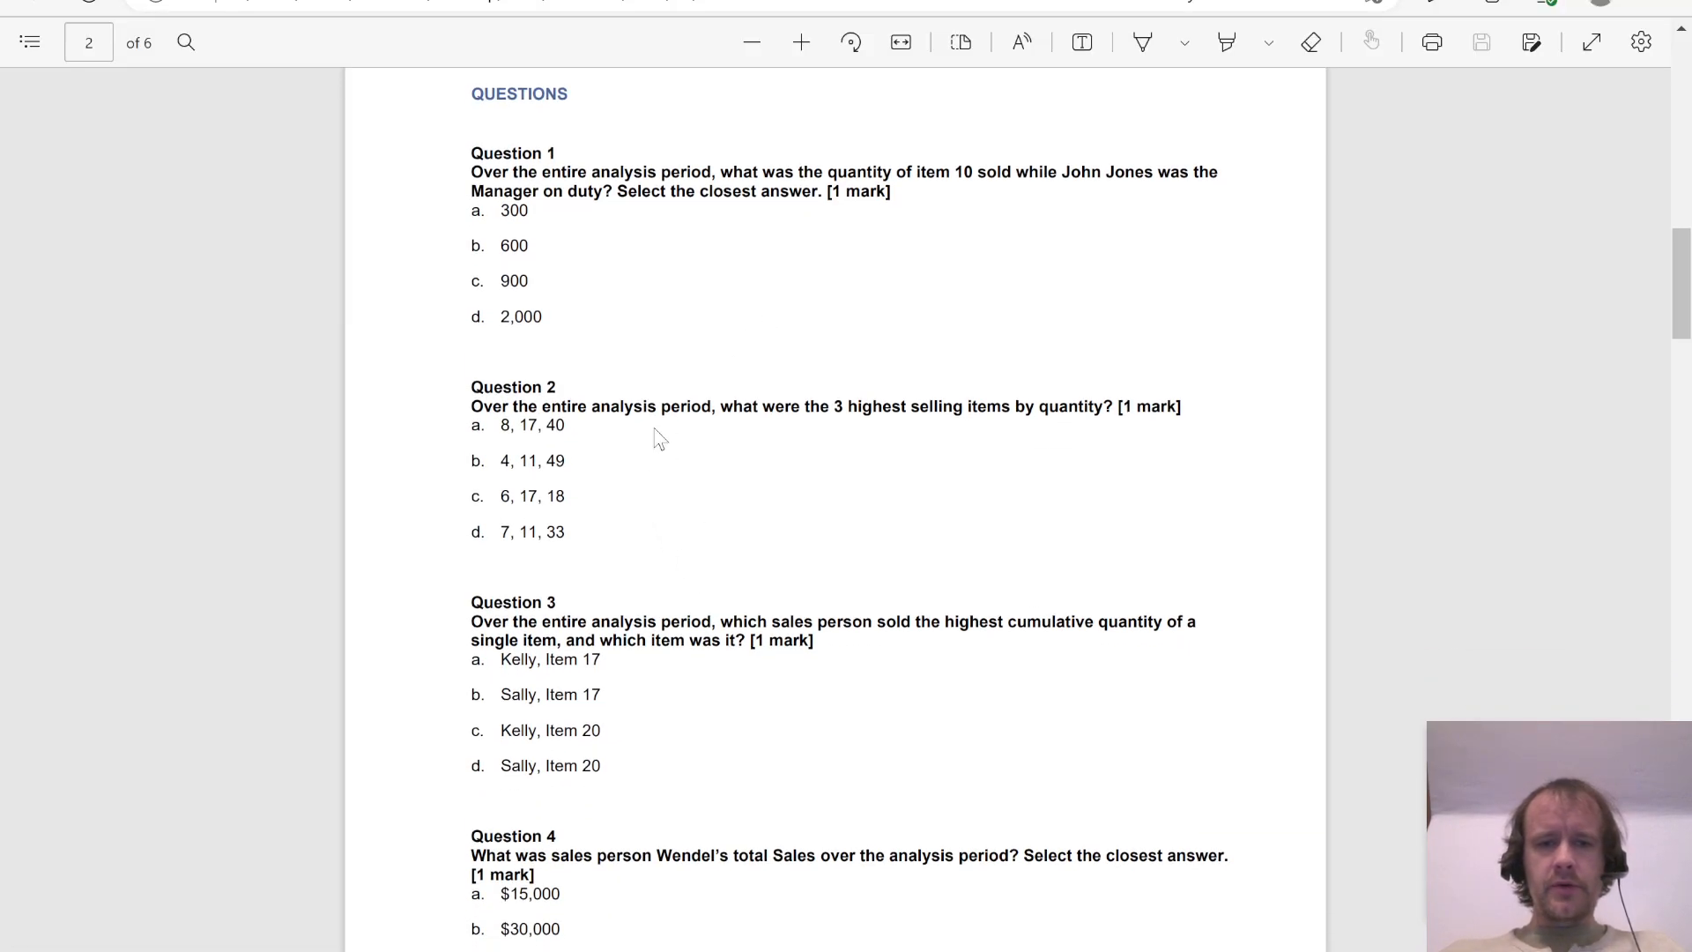
pyautogui.hotkey('alt', 'Tab')
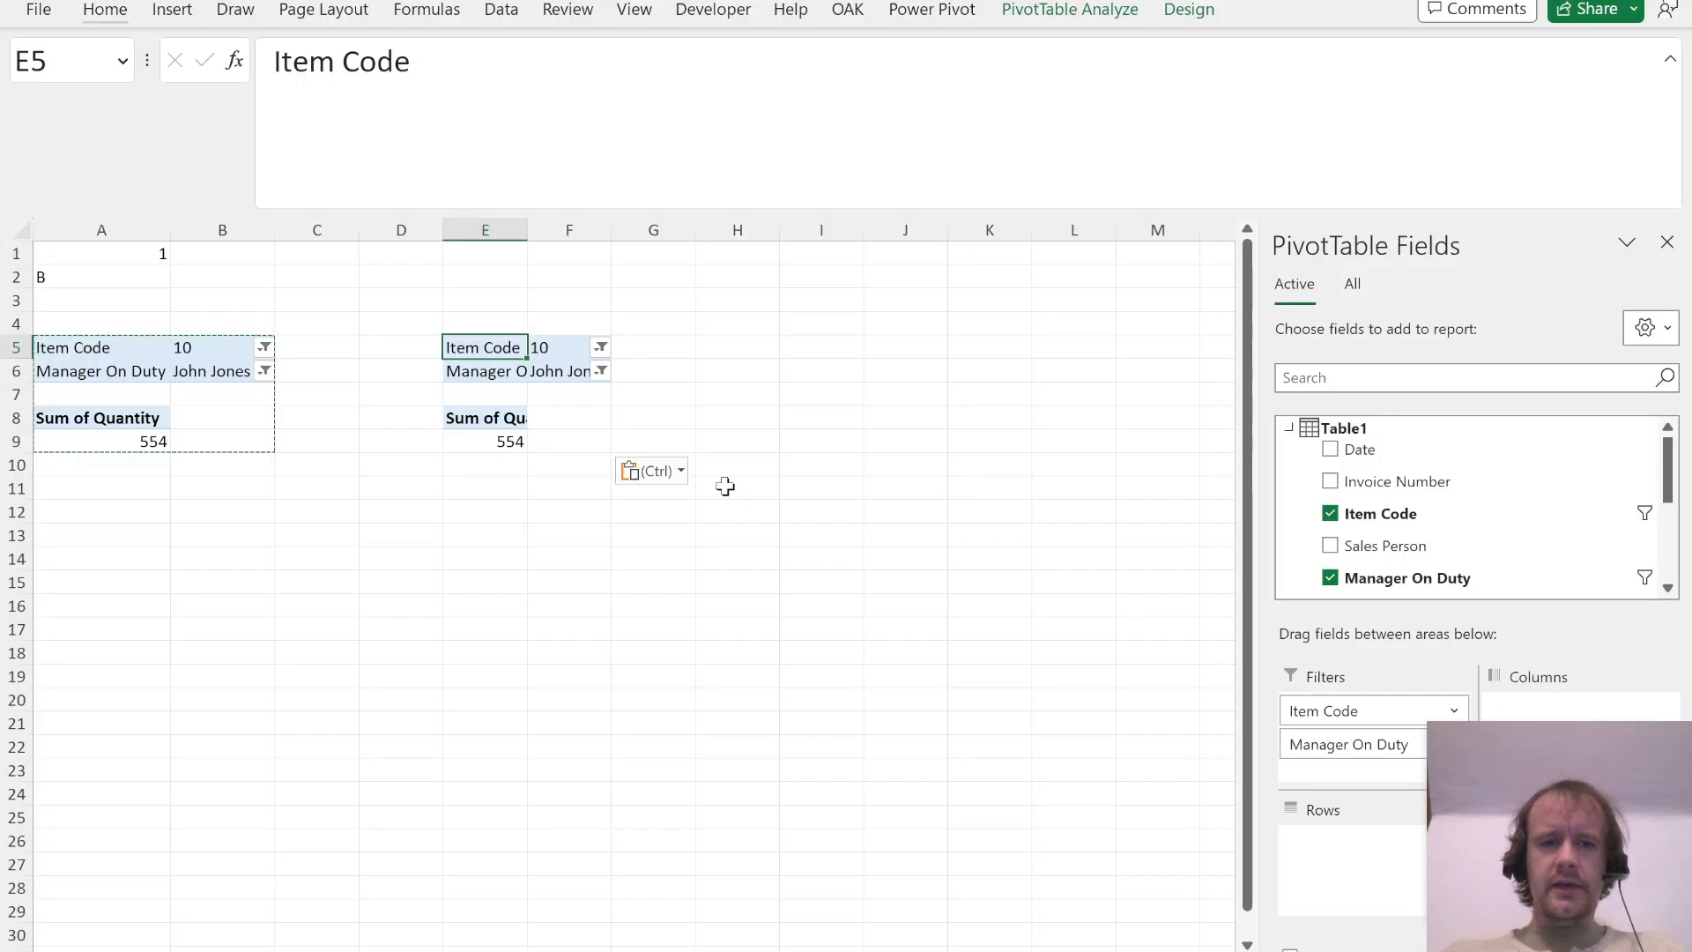
pyautogui.moveTo(1339, 711); pyautogui.dragTo(1322, 851)
pyautogui.moveTo(1348, 712); pyautogui.dragTo(1478, 534)
# Step: Sort the item PivotTable in columns E:F by Sum of Quantity in descending order
pyautogui.click(646, 521)
pyautogui.press('a')
pyautogui.press('Escape')
pyautogui.press('alt')
pyautogui.press('a')
pyautogui.press('s')
pyautogui.press('d')
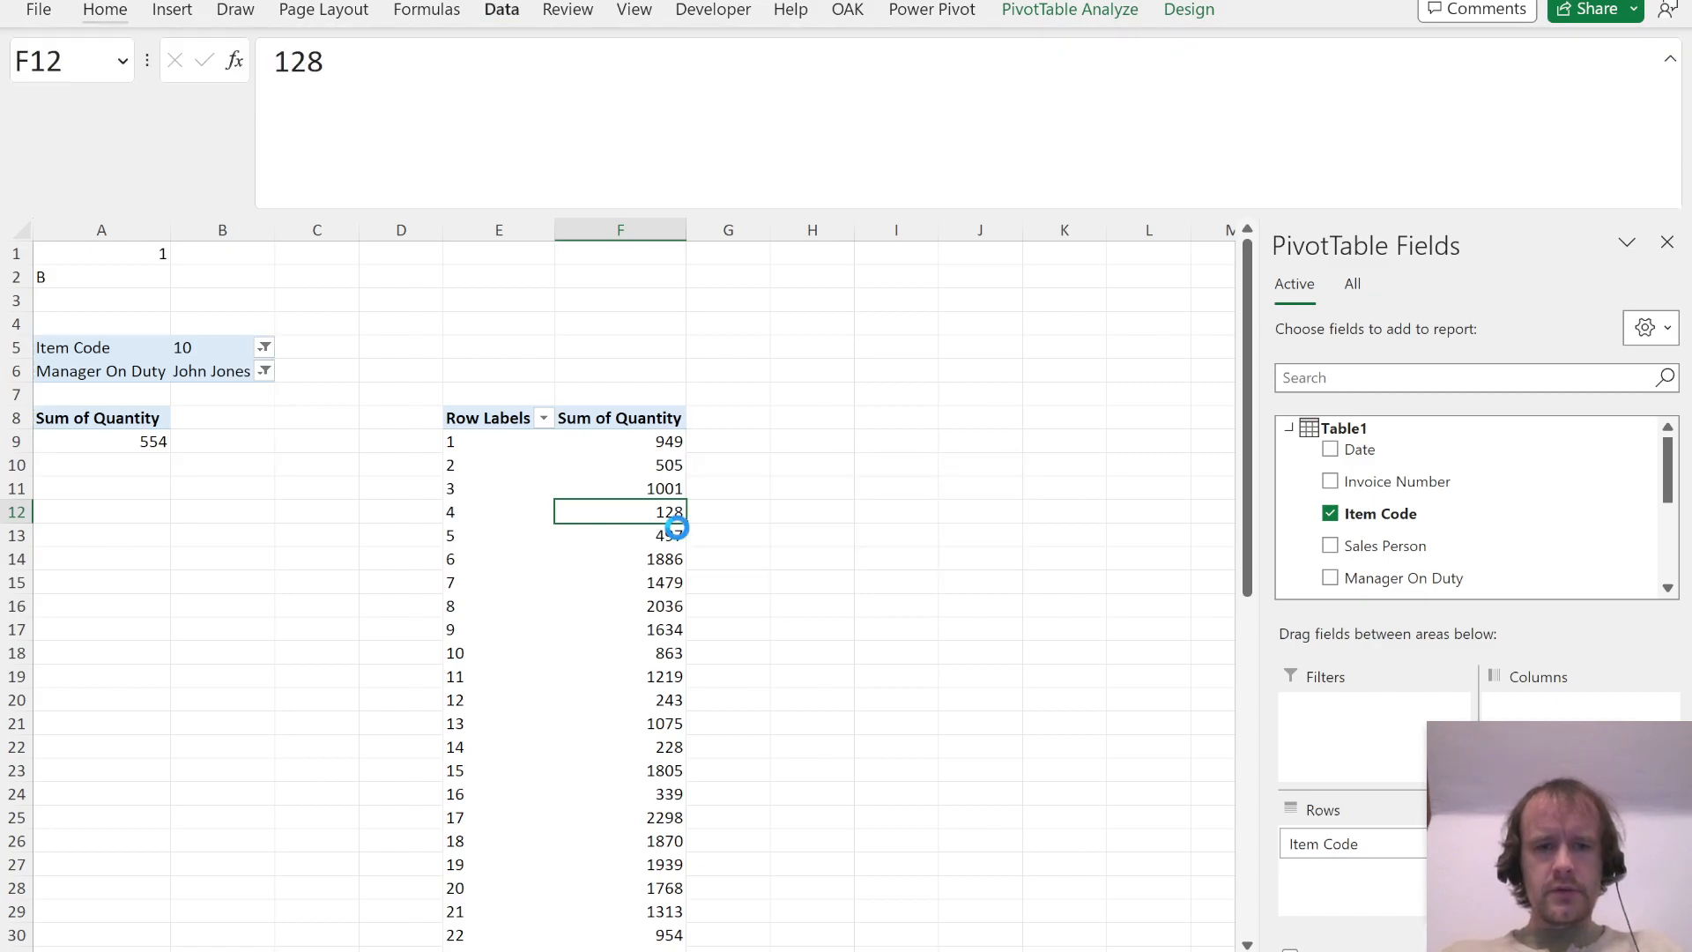
# Step: Fill the three best-selling item codes in E9:E11 with yellow
pyautogui.moveTo(488, 441); pyautogui.dragTo(485, 490)
pyautogui.press('alt')
pyautogui.press('h')
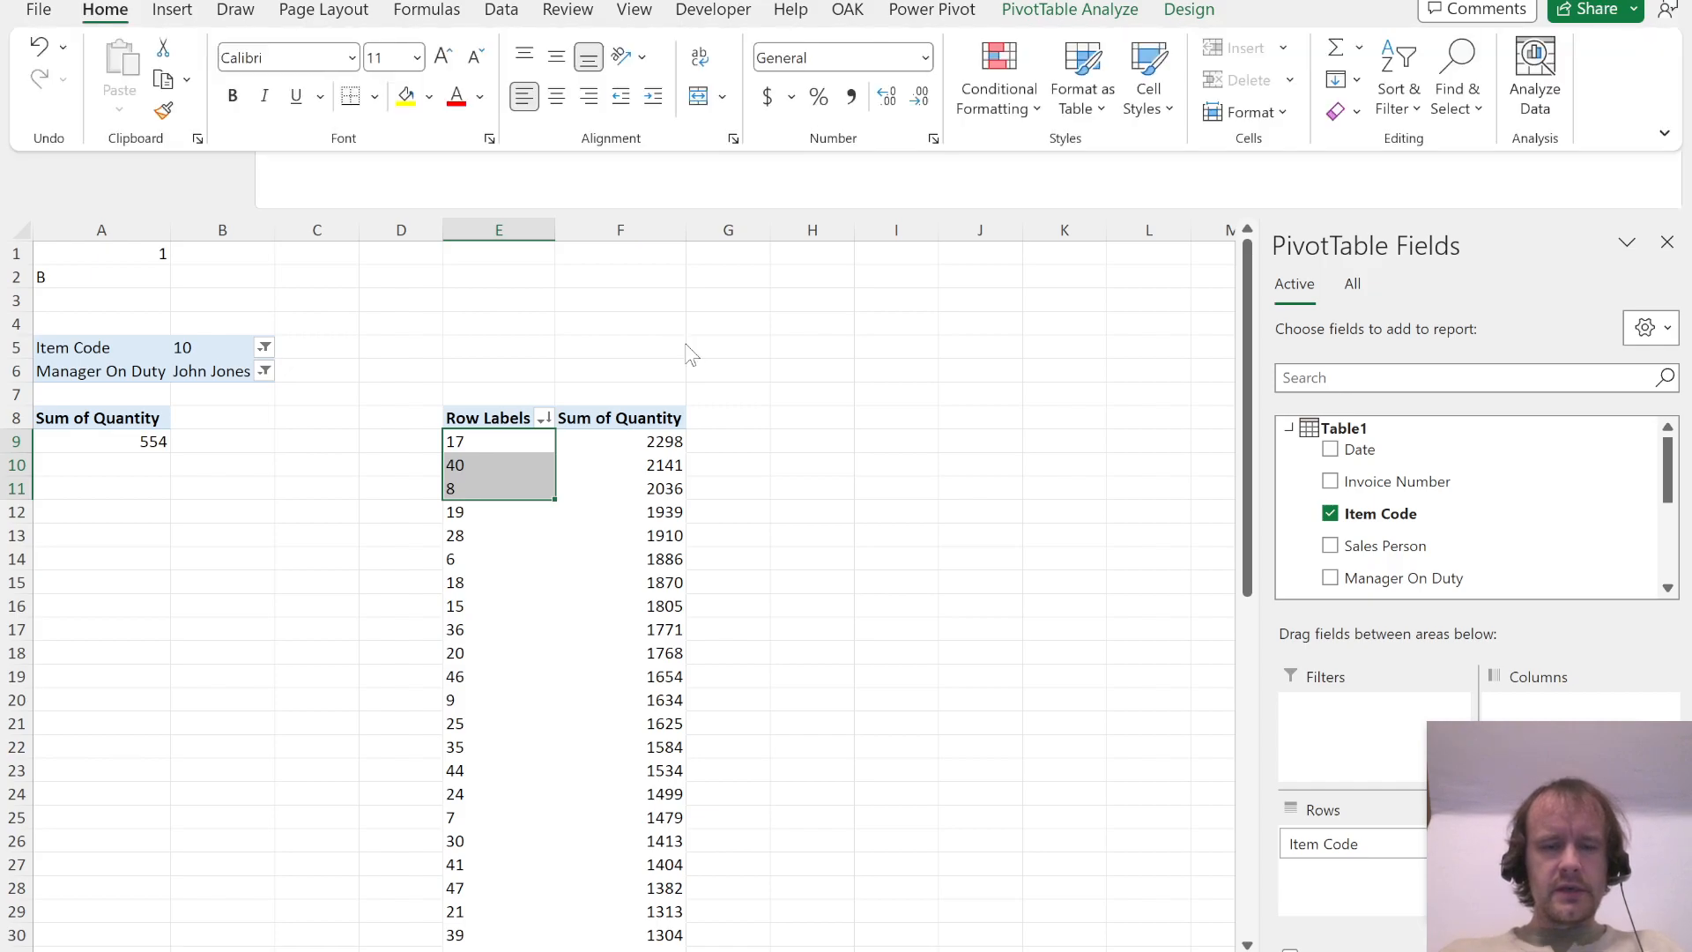
pyautogui.press('h')
pyautogui.click(467, 330)
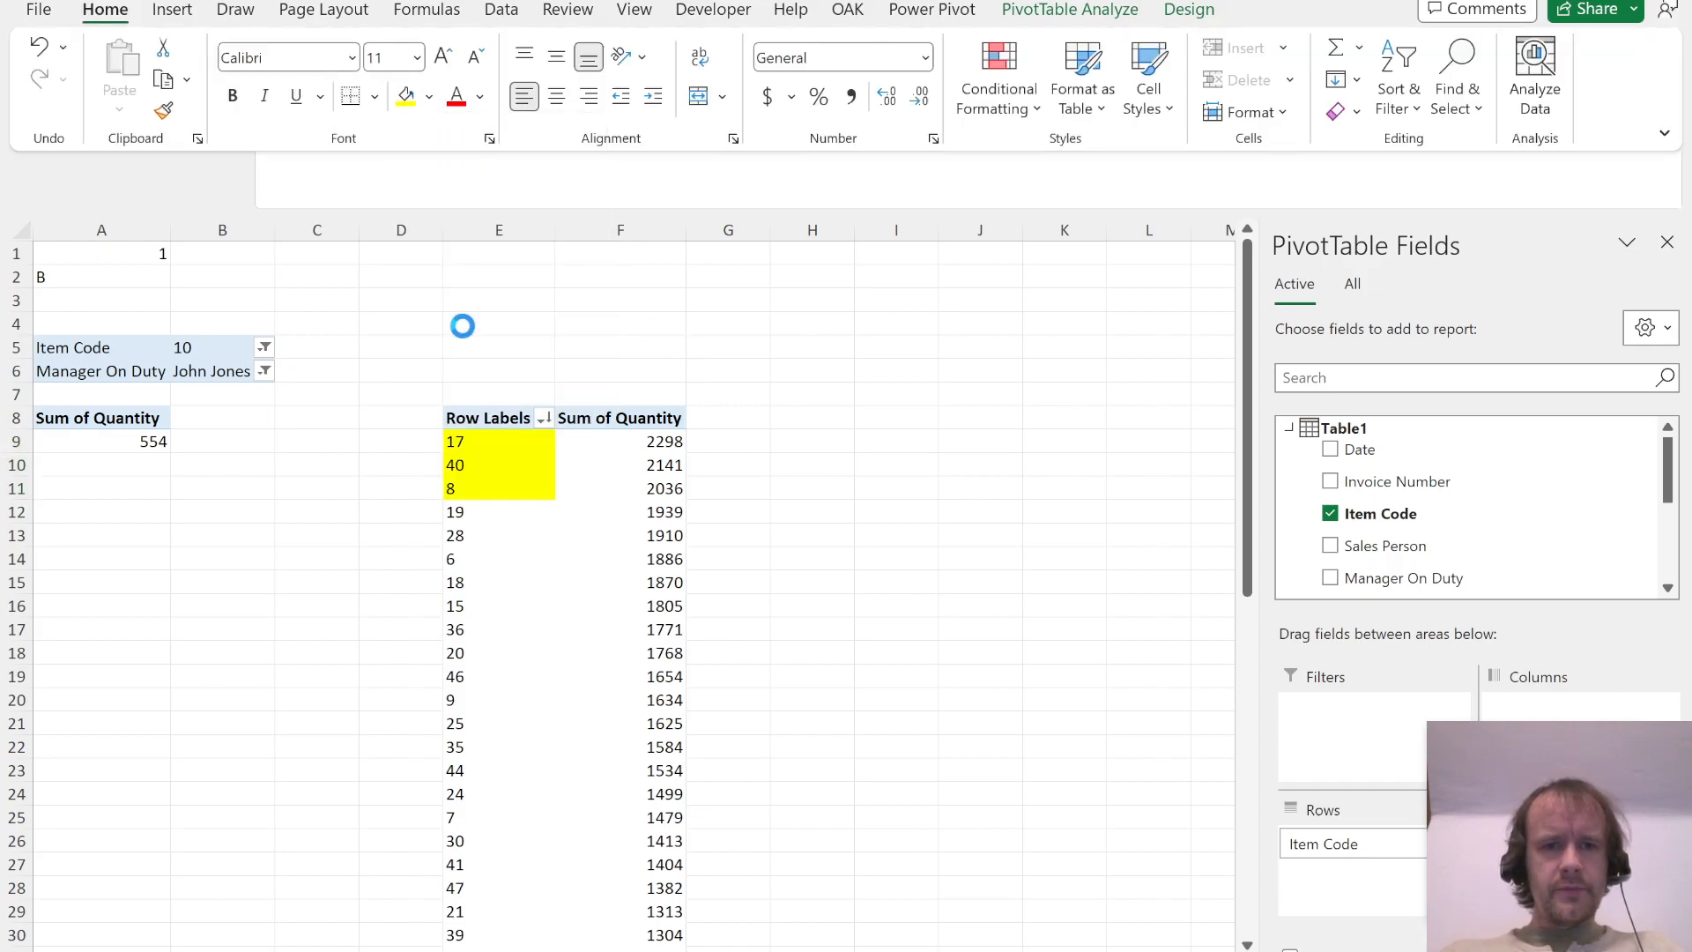
# Step: Check Question 2's options, number it in E1 with =MAX($A1:D1)+1, and enter the answer A in E2
pyautogui.hotkey('alt', 'Tab')
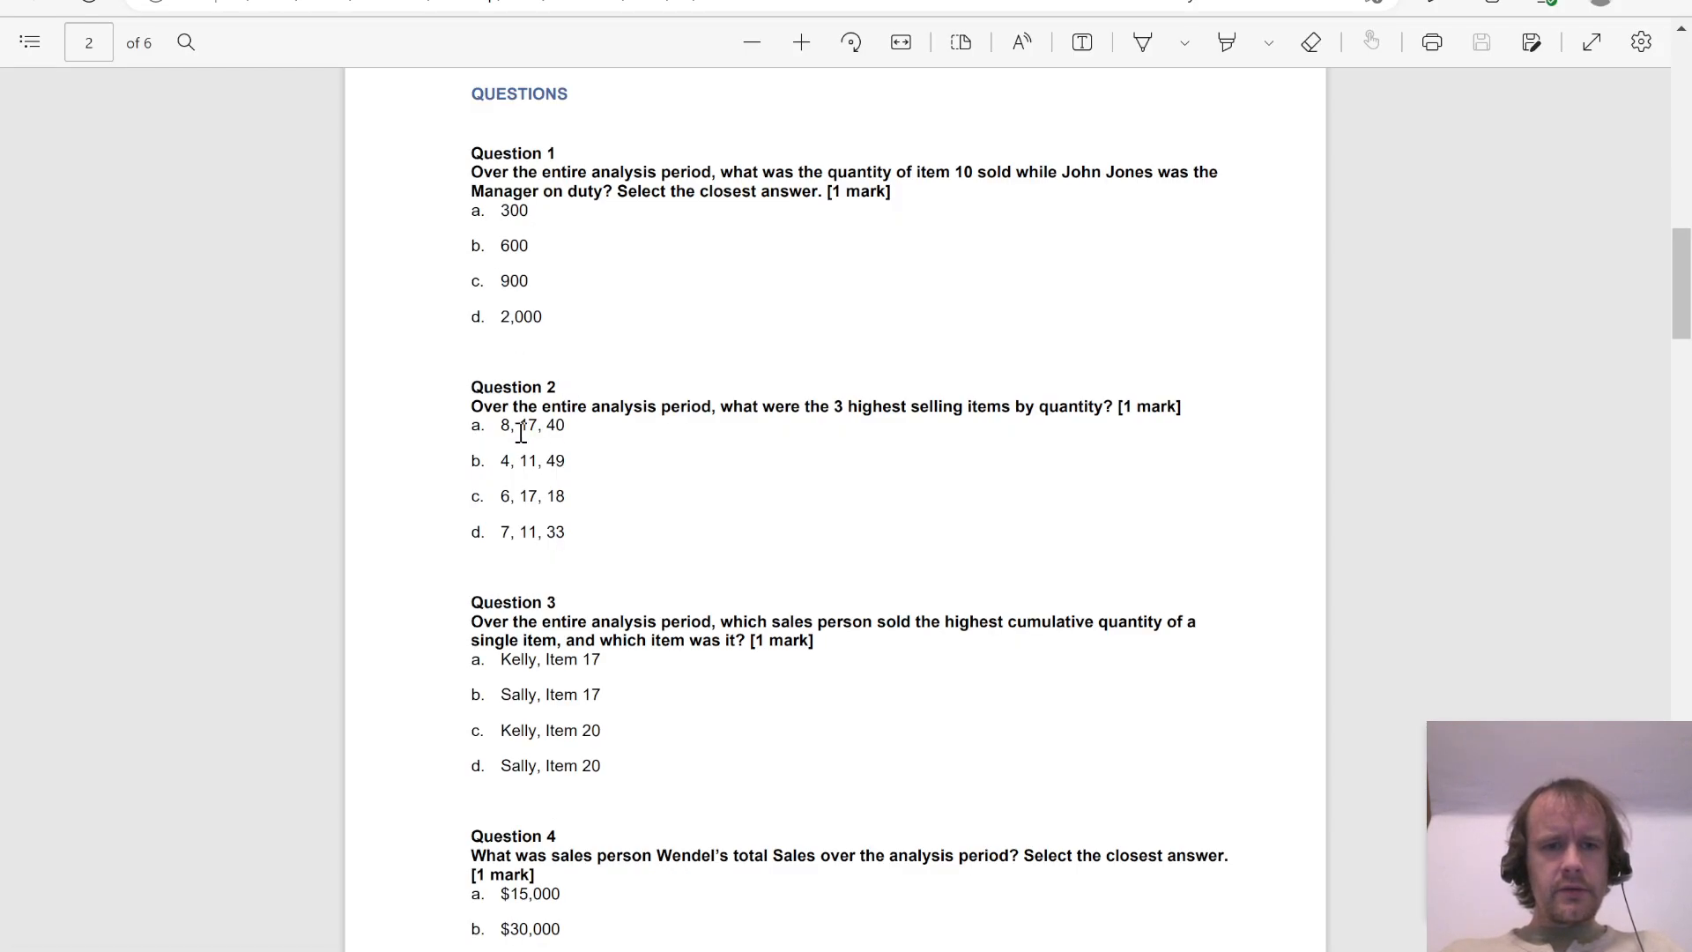
pyautogui.hotkey('alt', 'Tab')
pyautogui.press('Up')
pyautogui.press('Up')
pyautogui.hotkey('ctrl', 'Up')
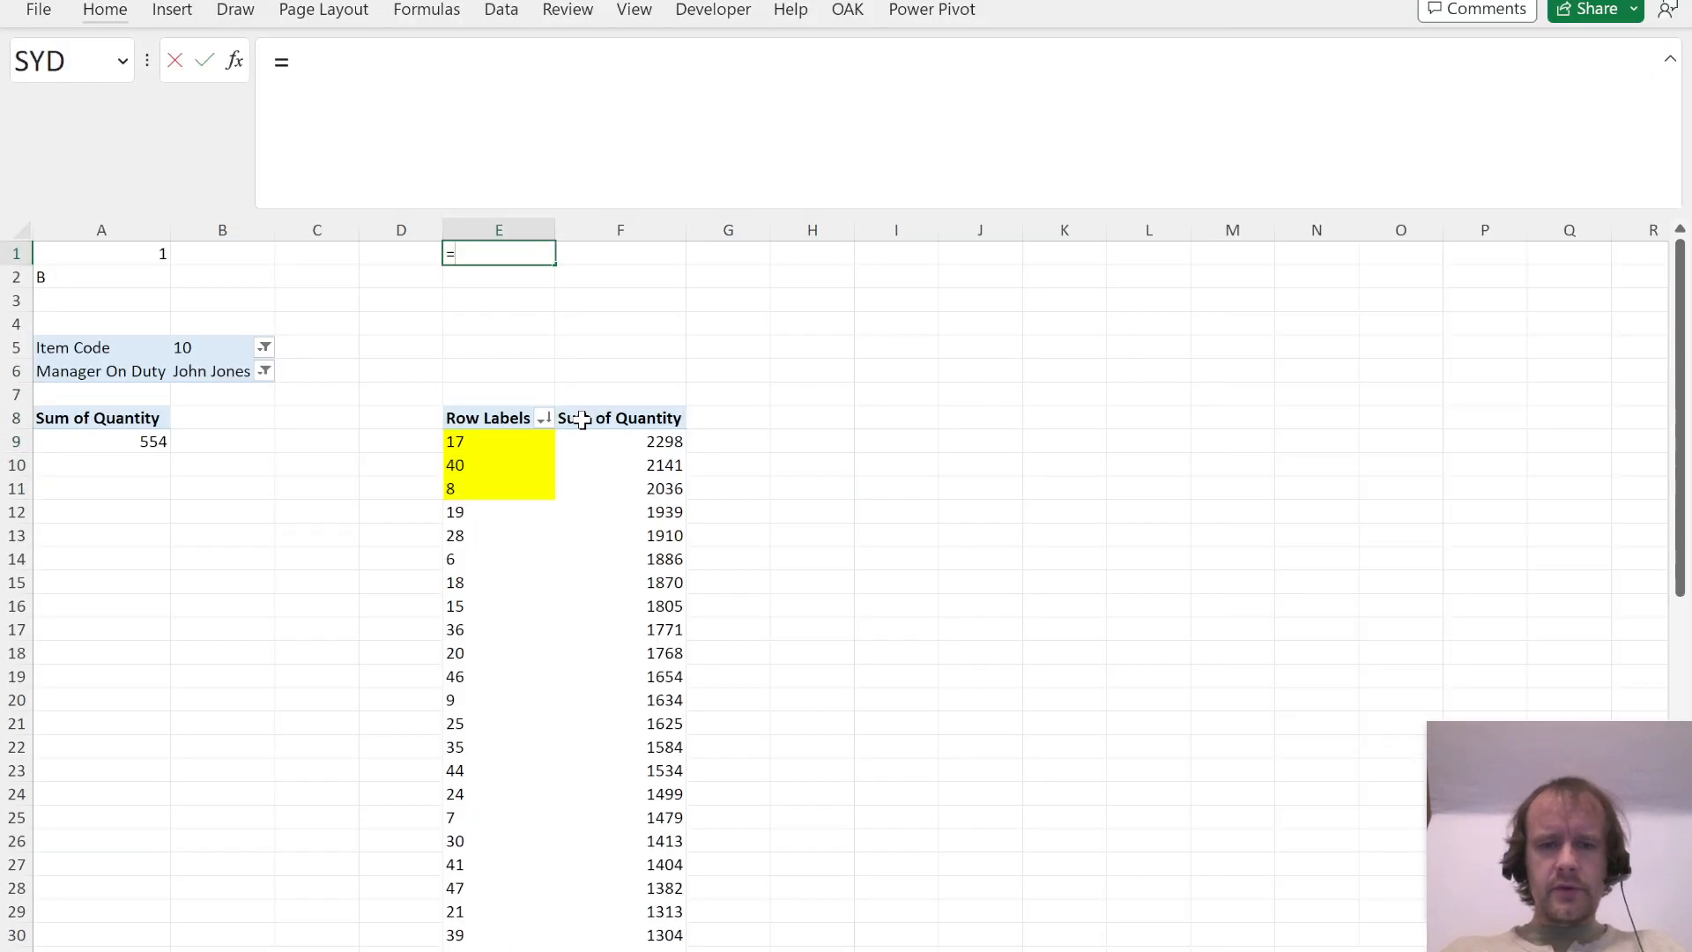
pyautogui.write('=MAX(')
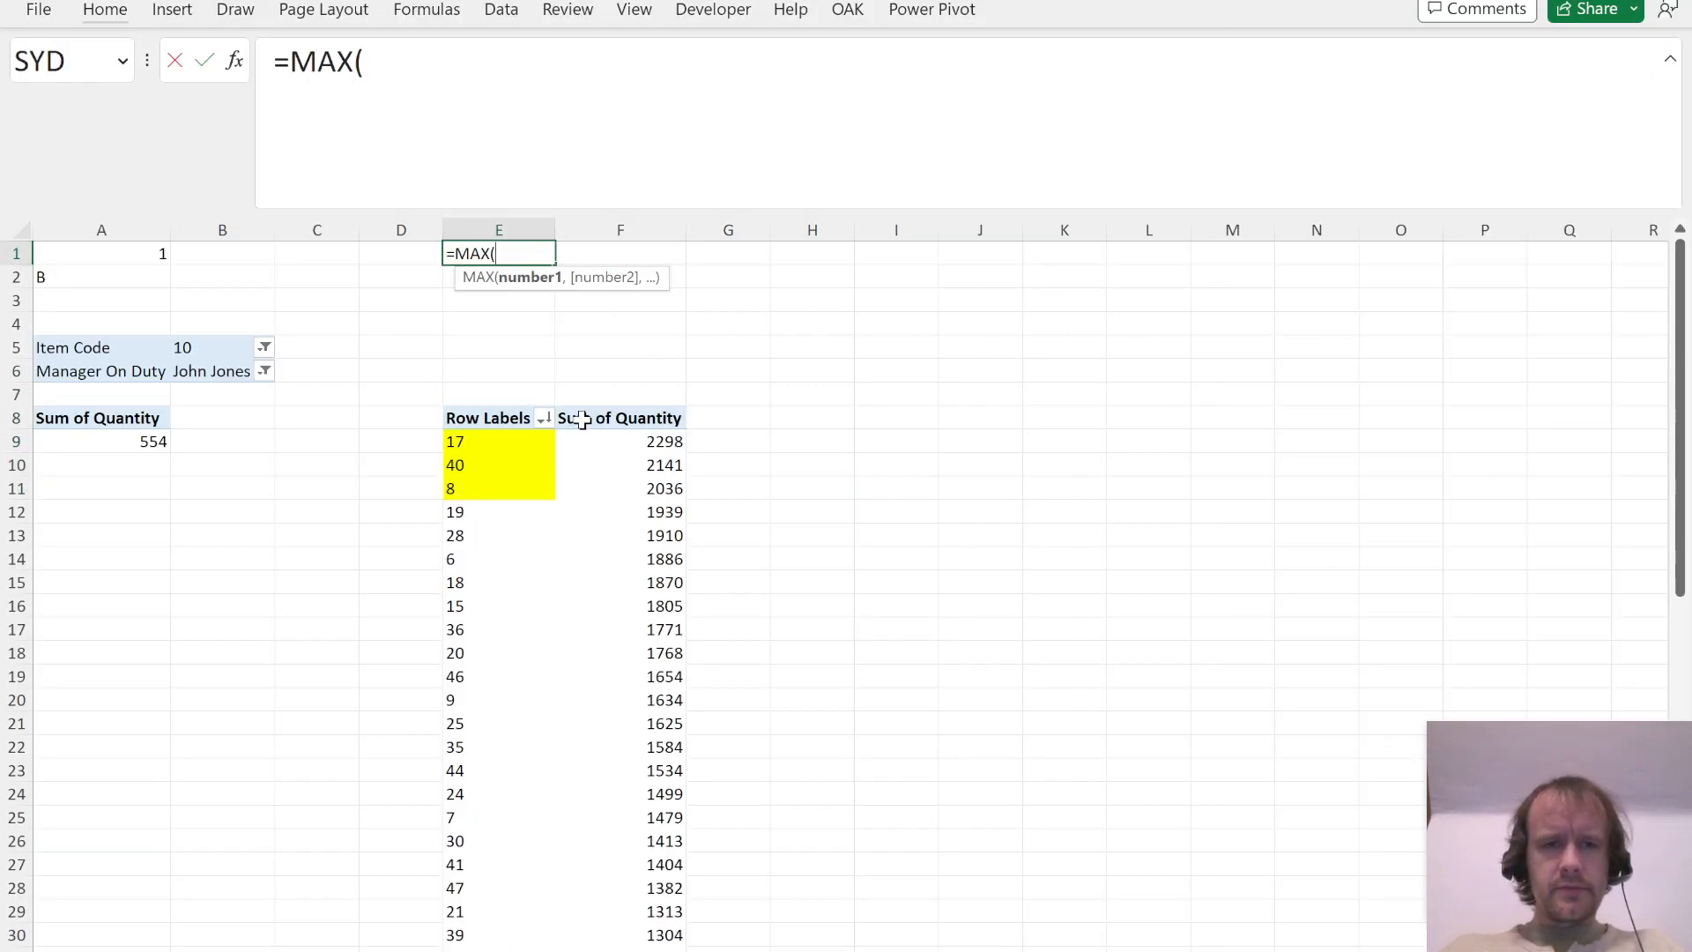
pyautogui.press('Left')
pyautogui.hotkey('ctrl', 'shift', 'Left')
pyautogui.write(')')
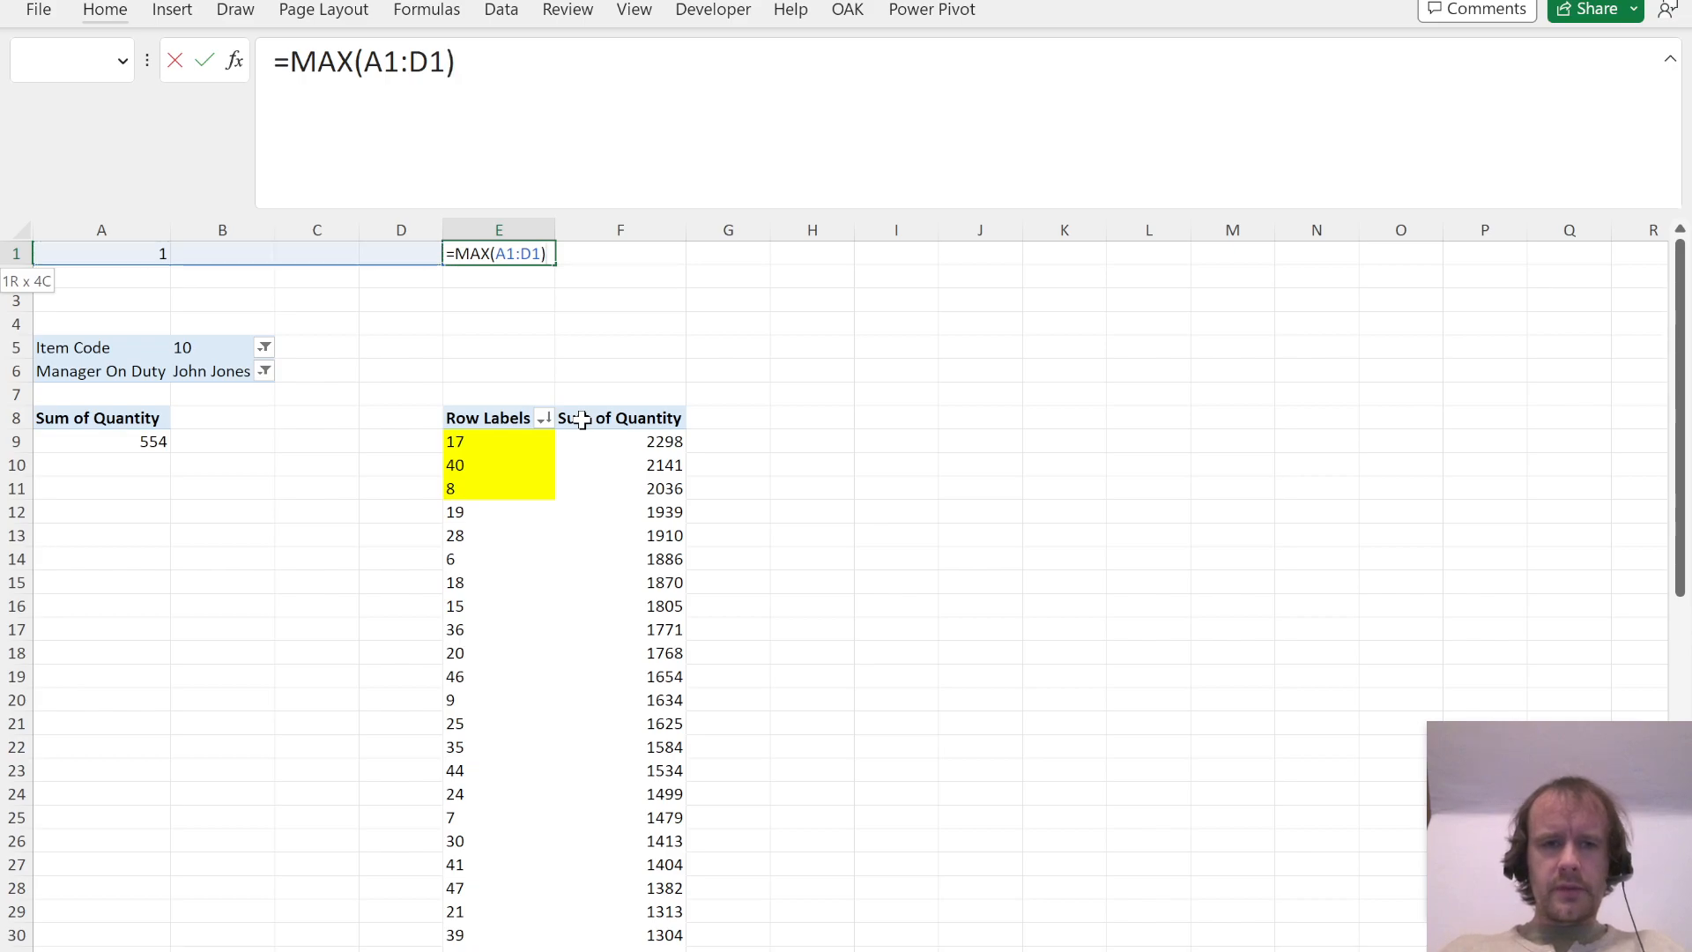
pyautogui.click(363, 70)
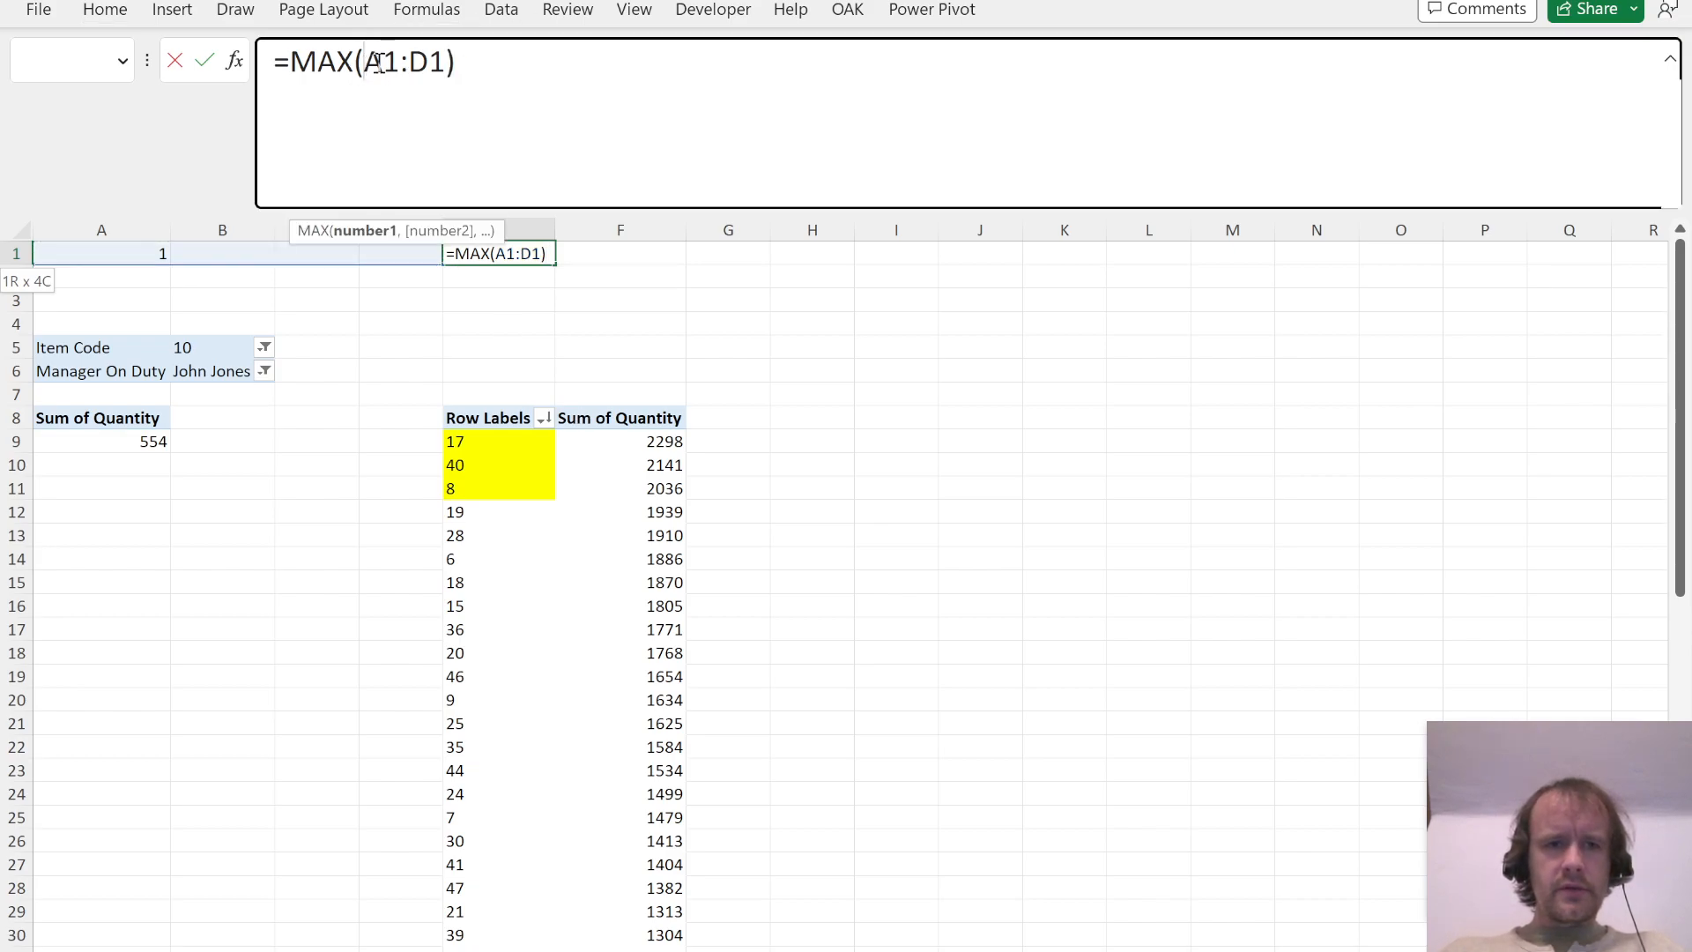
pyautogui.write('$')
pyautogui.write('+')
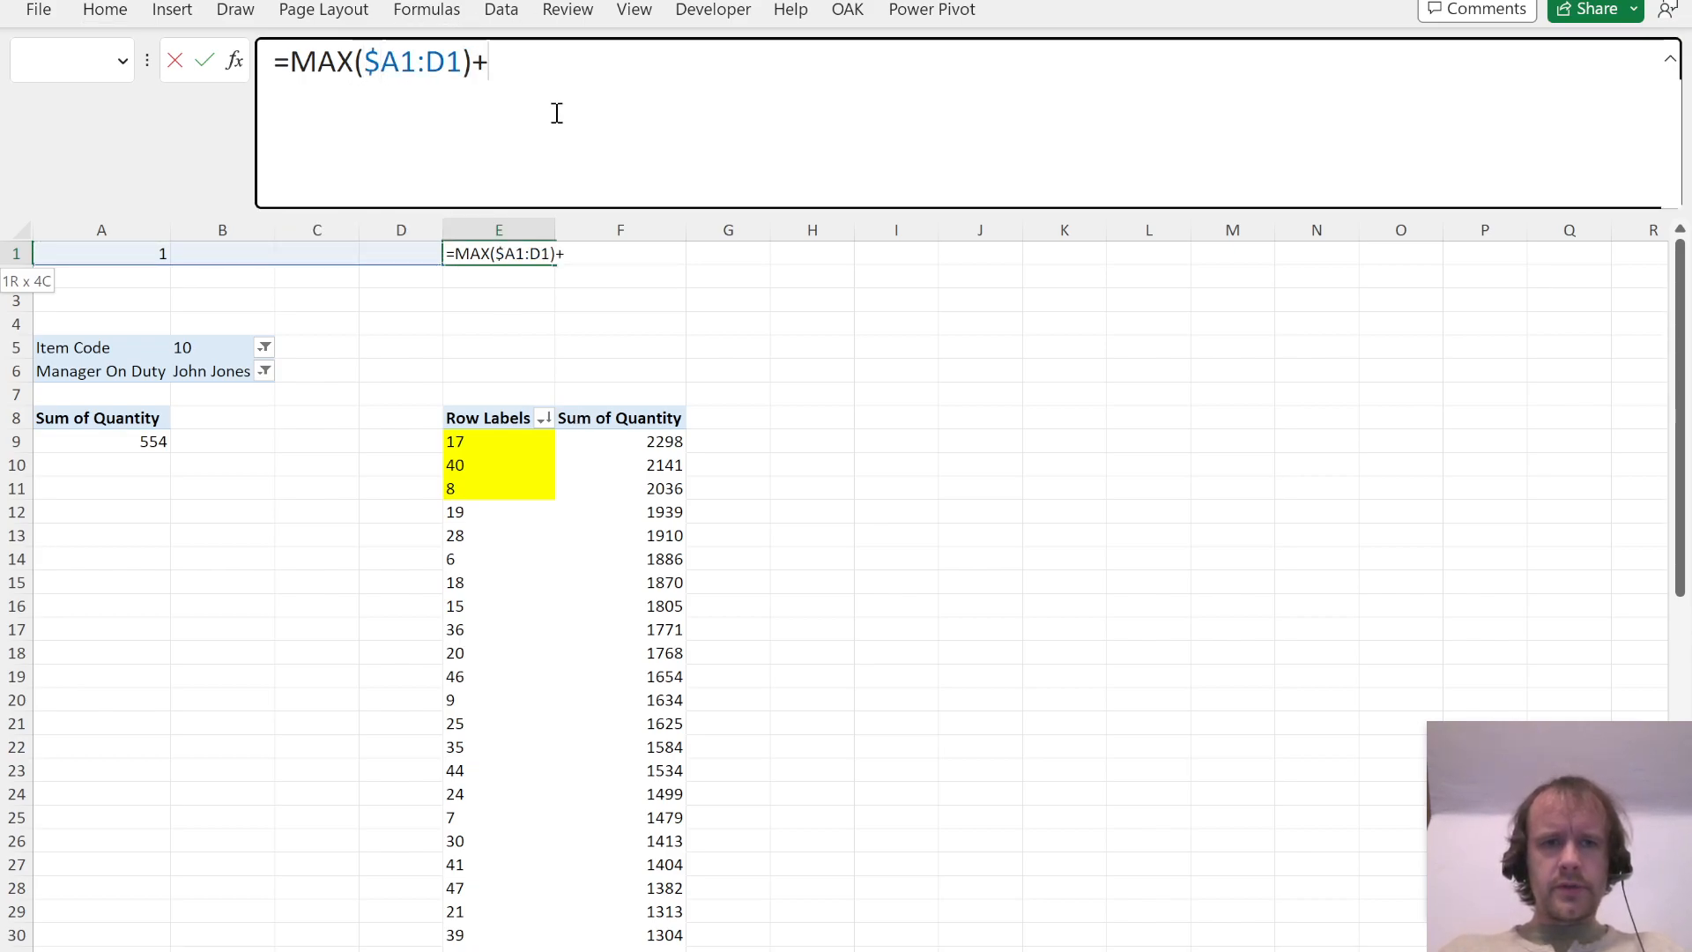
pyautogui.write('1')
pyautogui.press('Return')
pyautogui.write('A')
pyautogui.press('Return')
# Step: Duplicate the item quantity PivotTable from E8 to the block starting at cell I8
pyautogui.press('Down')
pyautogui.press('Down')
pyautogui.press('Down')
pyautogui.press('Down')
pyautogui.press('Down')
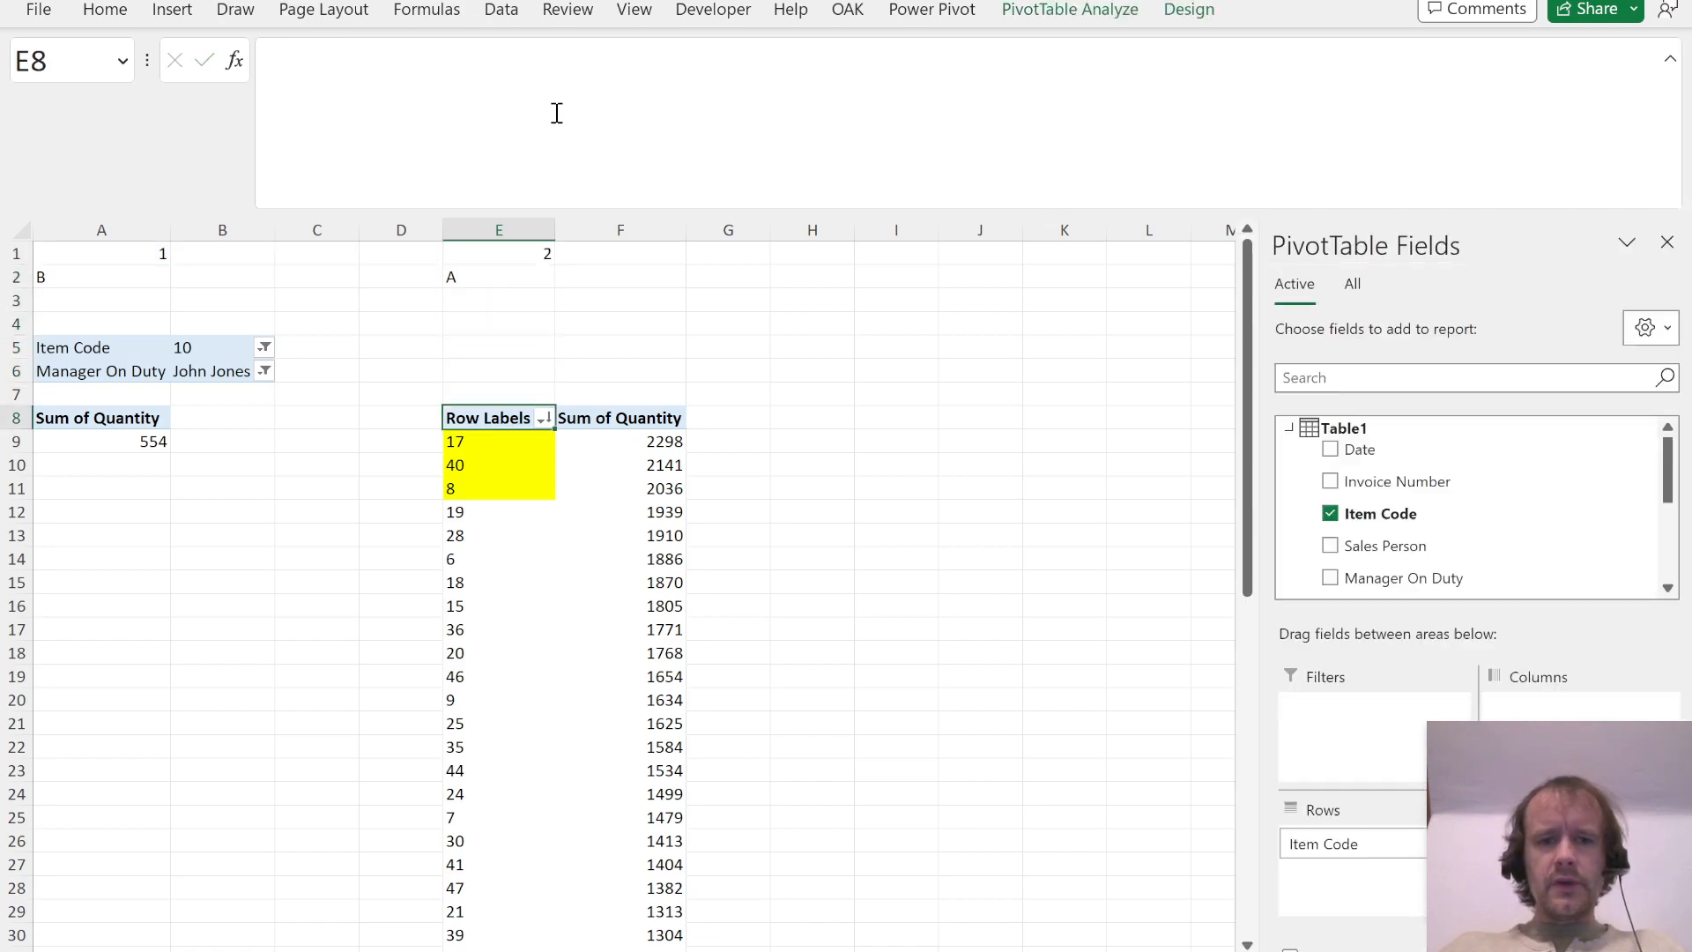
pyautogui.hotkey('ctrl', 'shift', 'Right')
pyautogui.hotkey('ctrl', 'shift', 'Down')
pyautogui.hotkey('ctrl', 'c')
pyautogui.press('Up')
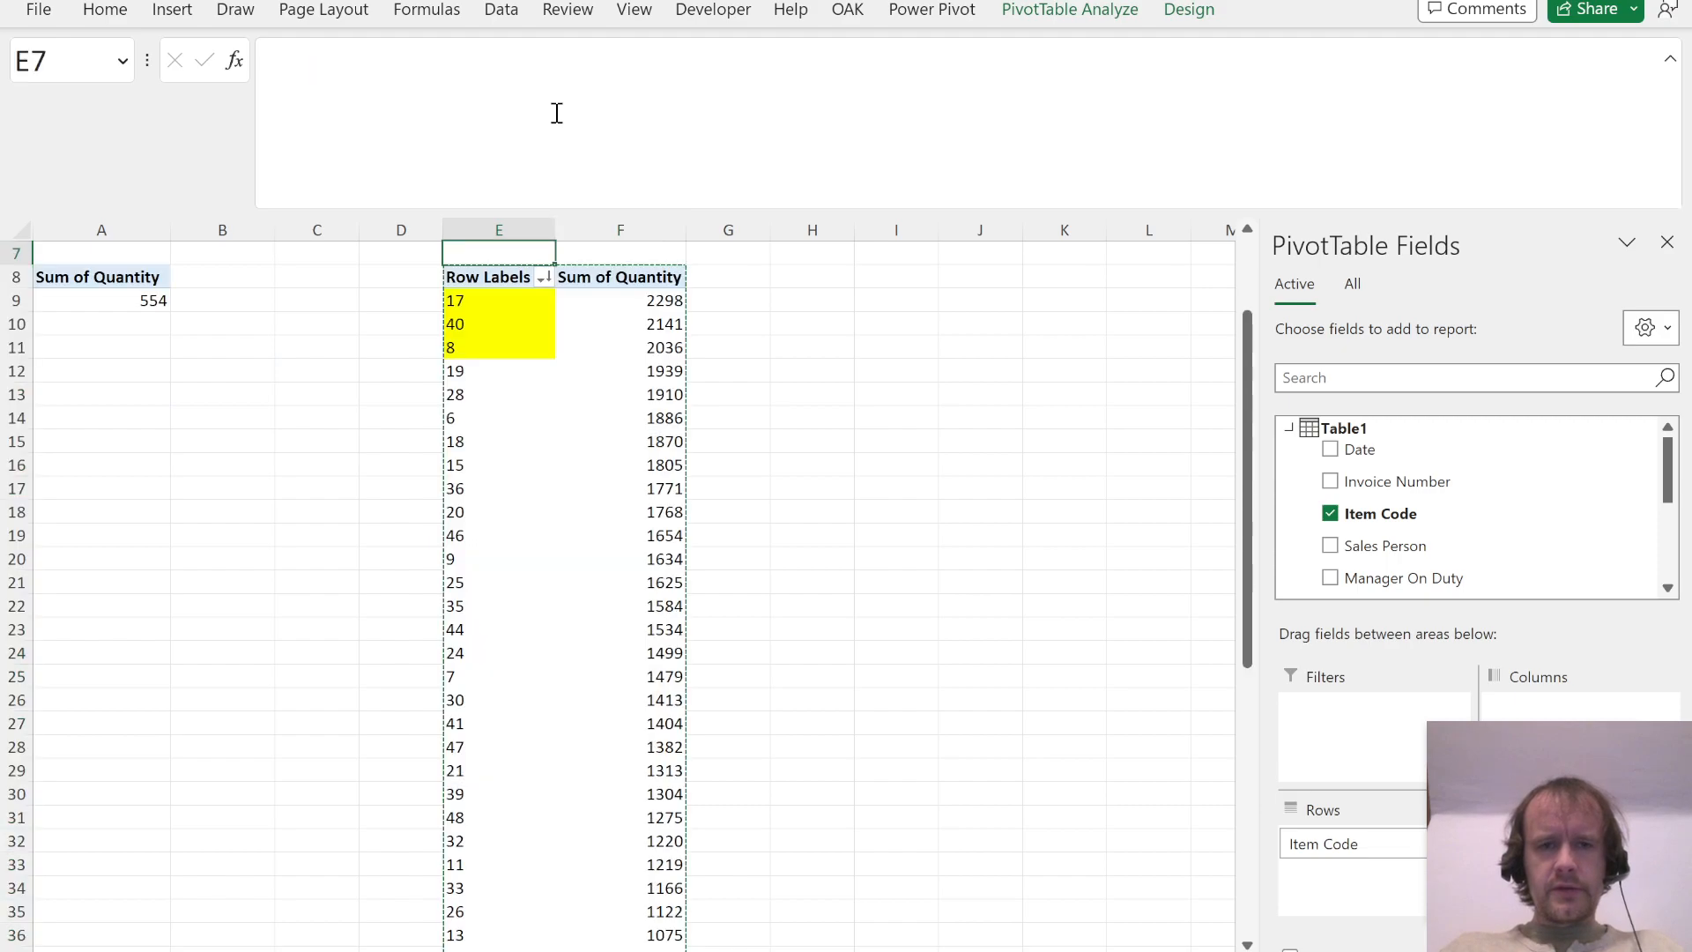
pyautogui.press('Right')
pyautogui.press('Right')
pyautogui.press('Right')
pyautogui.press('Right')
pyautogui.press('Down')
pyautogui.hotkey('ctrl', 'v')
# Step: Remove the yellow fill from the item codes in I9:I11 of the copied PivotTable
pyautogui.hotkey('ctrl', 'Up')
pyautogui.press('Down')
pyautogui.hotkey('ctrl', 'Down')
pyautogui.press('Down')
pyautogui.hotkey('shift', 'Down')
pyautogui.hotkey('shift', 'Down')
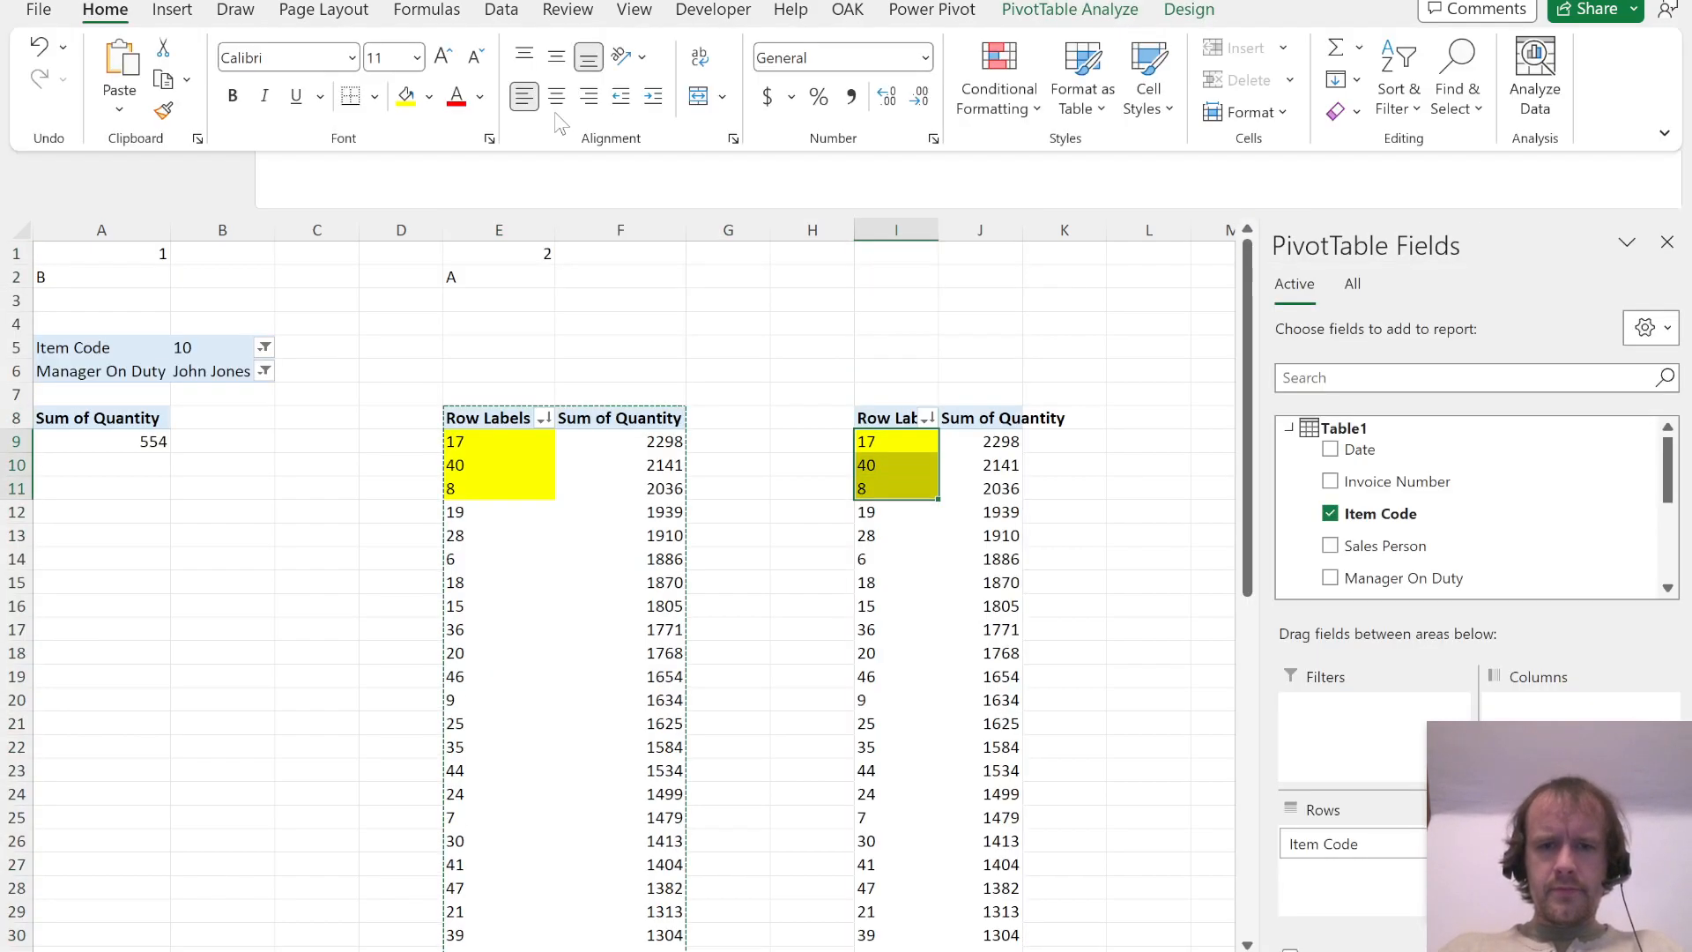
# Step: Read Question 3 and add Sales Person below Item Code in the rows of the PivotTable at I8
pyautogui.hotkey('alt', 'Tab')
pyautogui.scroll(-2, 698, 458)
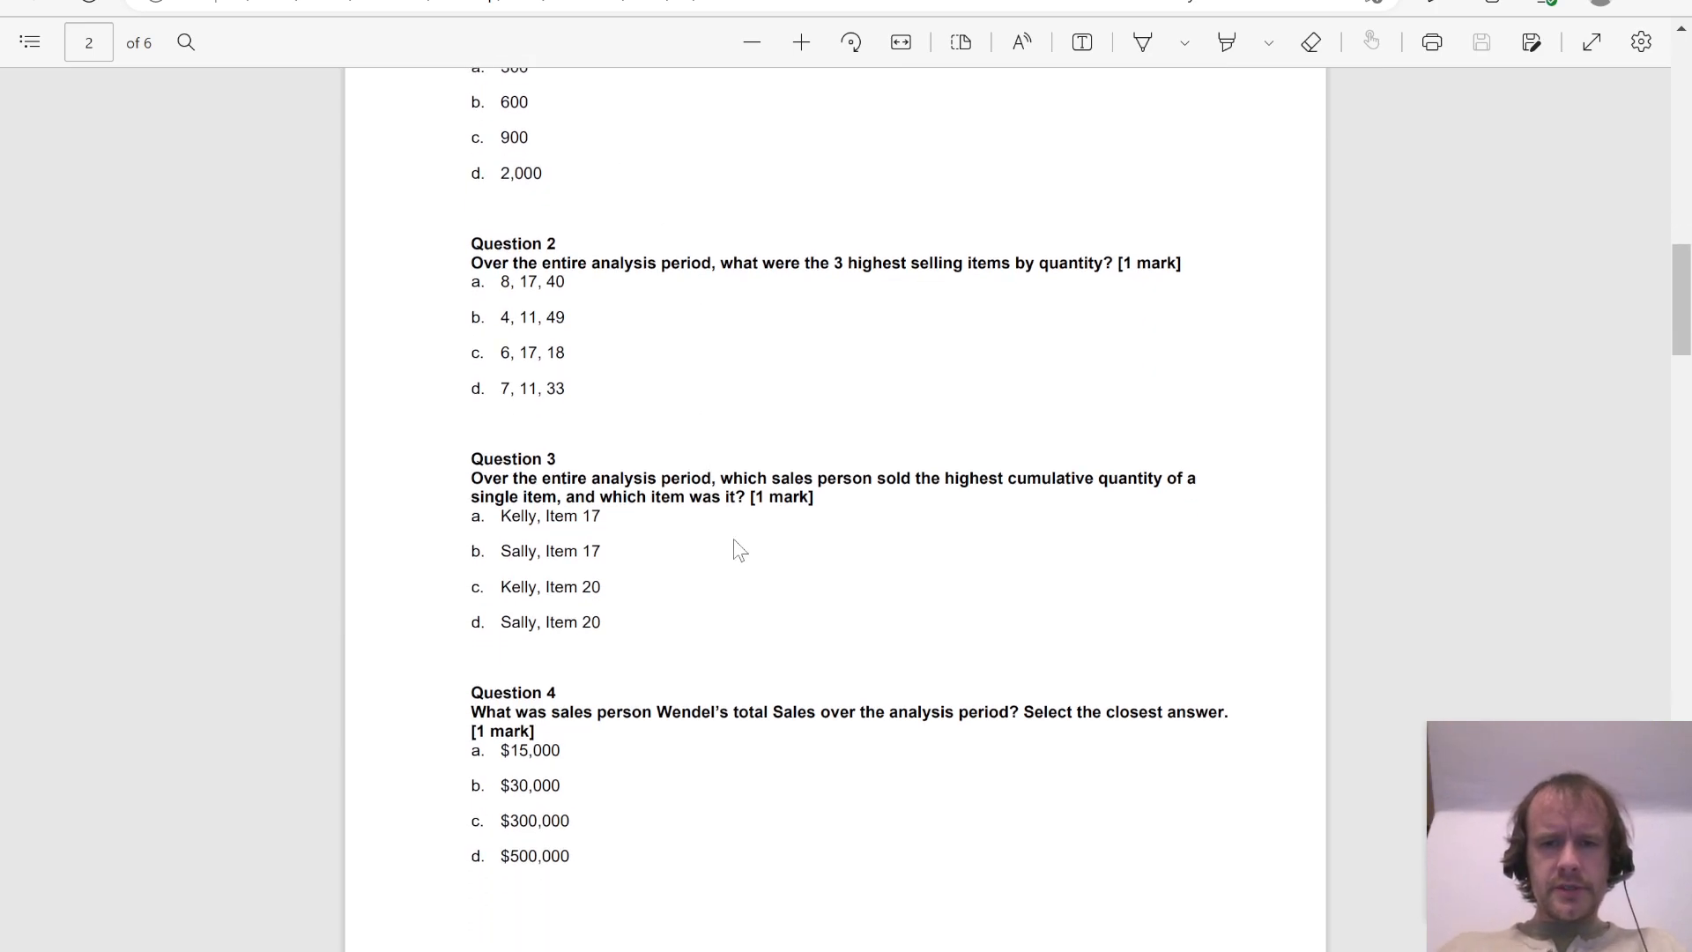
pyautogui.hotkey('alt', 'Tab')
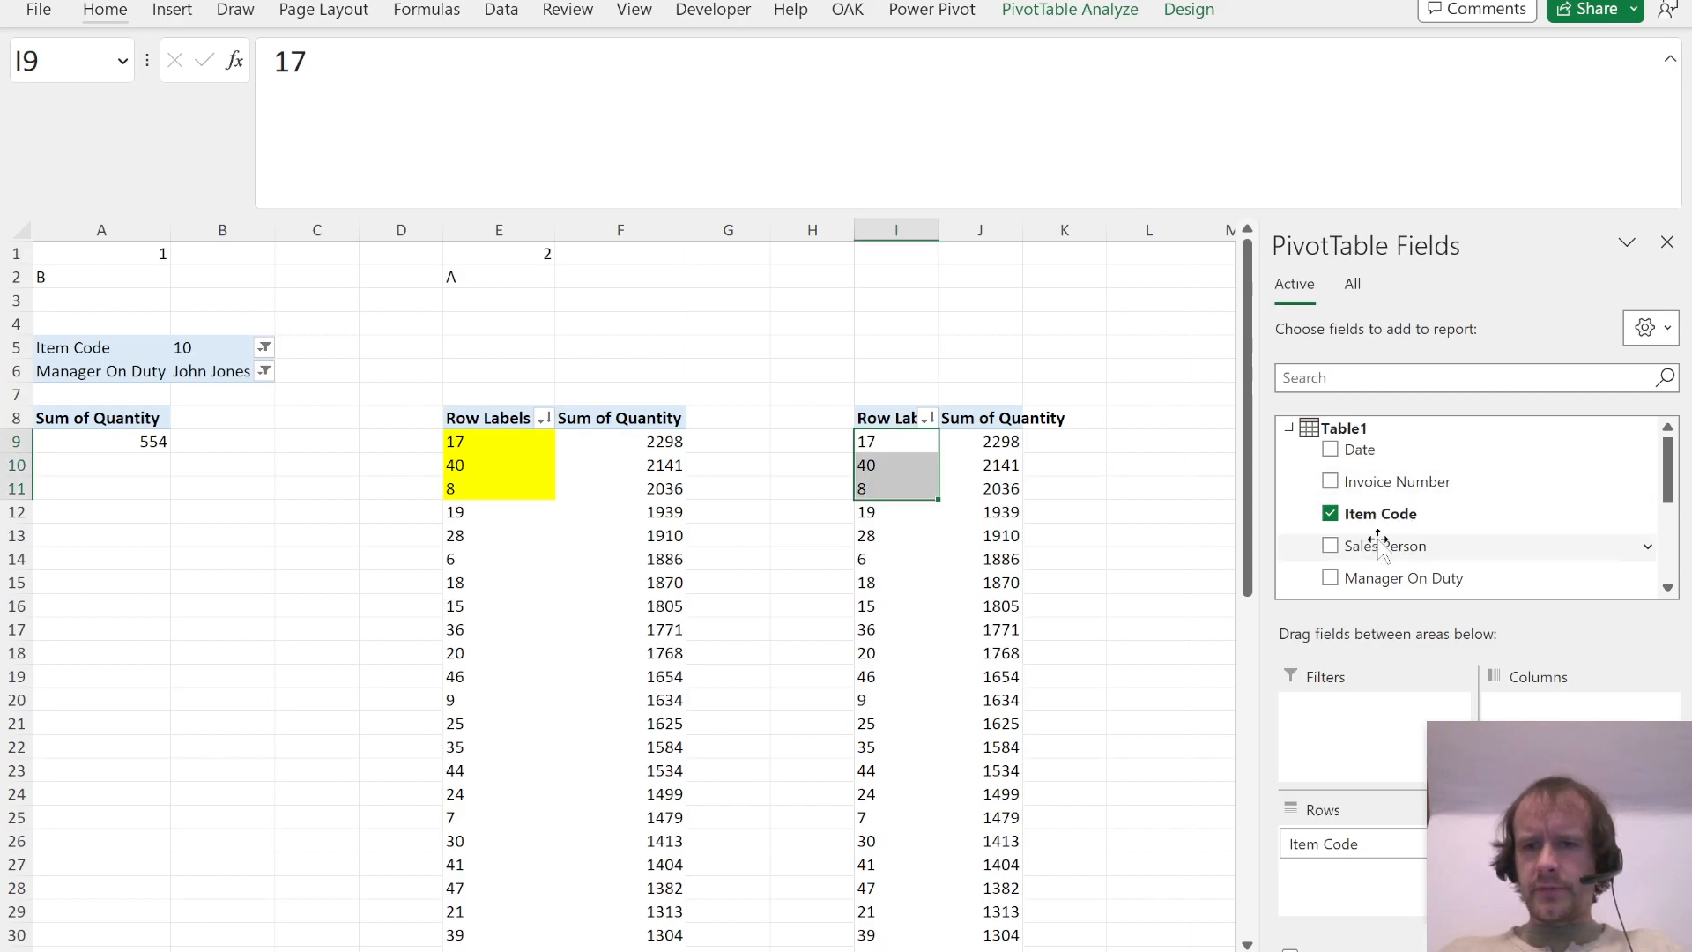
pyautogui.moveTo(1374, 547); pyautogui.dragTo(1340, 884)
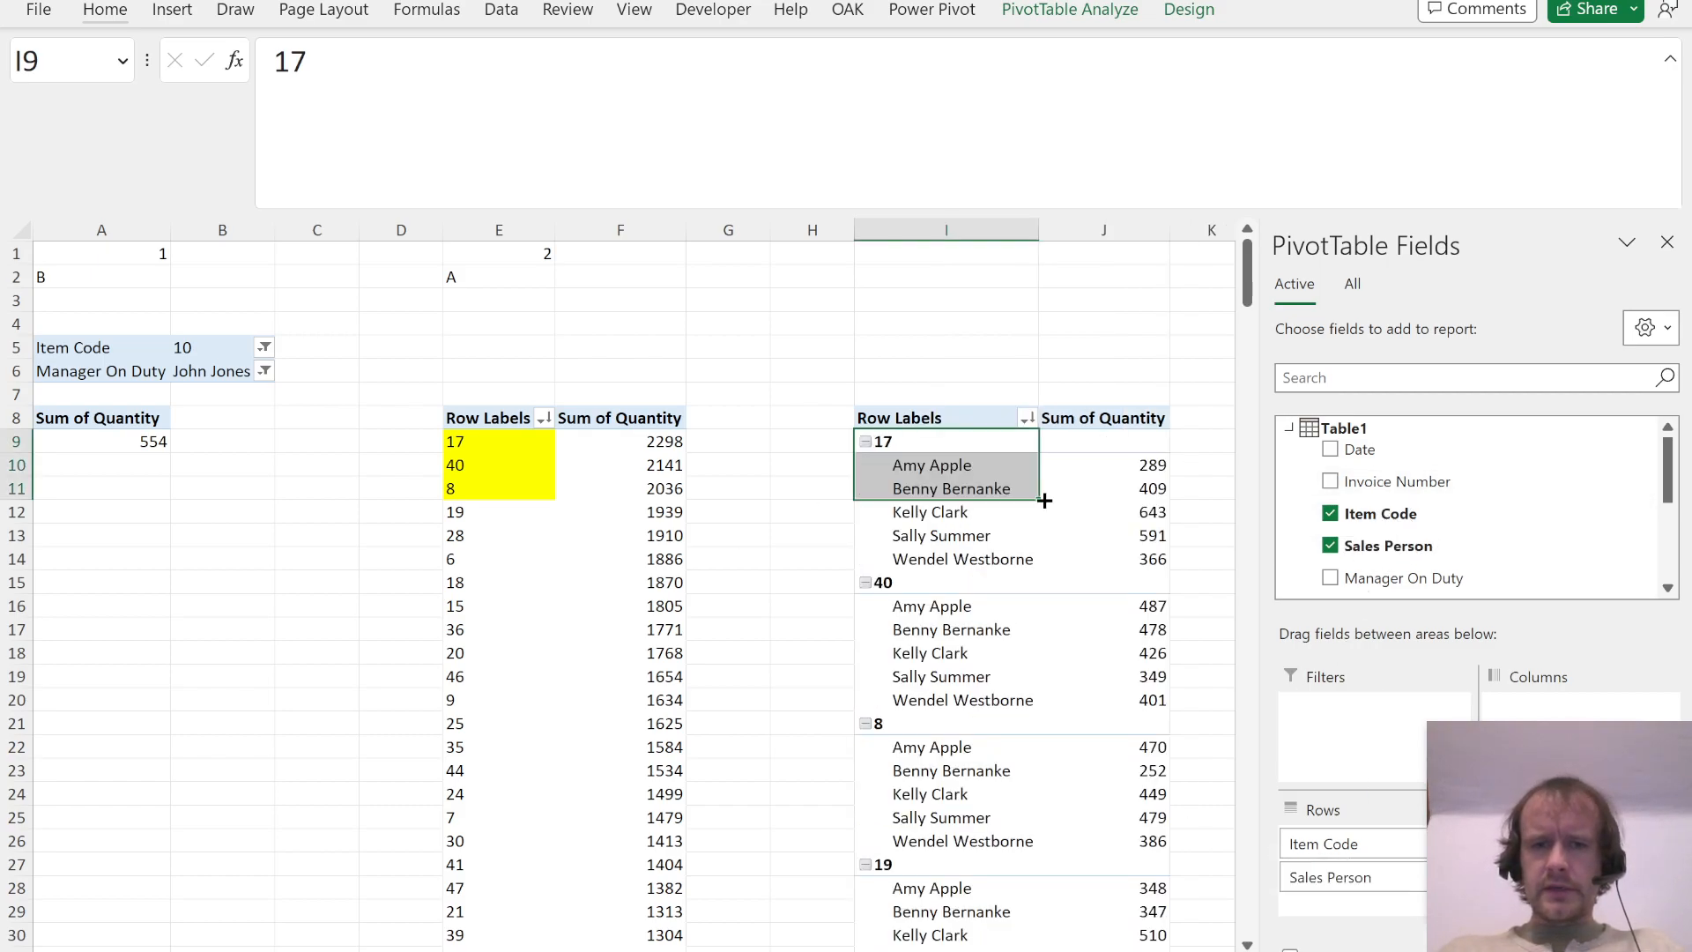
# Step: Show the item and sales person PivotTable in tabular form with all item labels repeated
pyautogui.click(1128, 484)
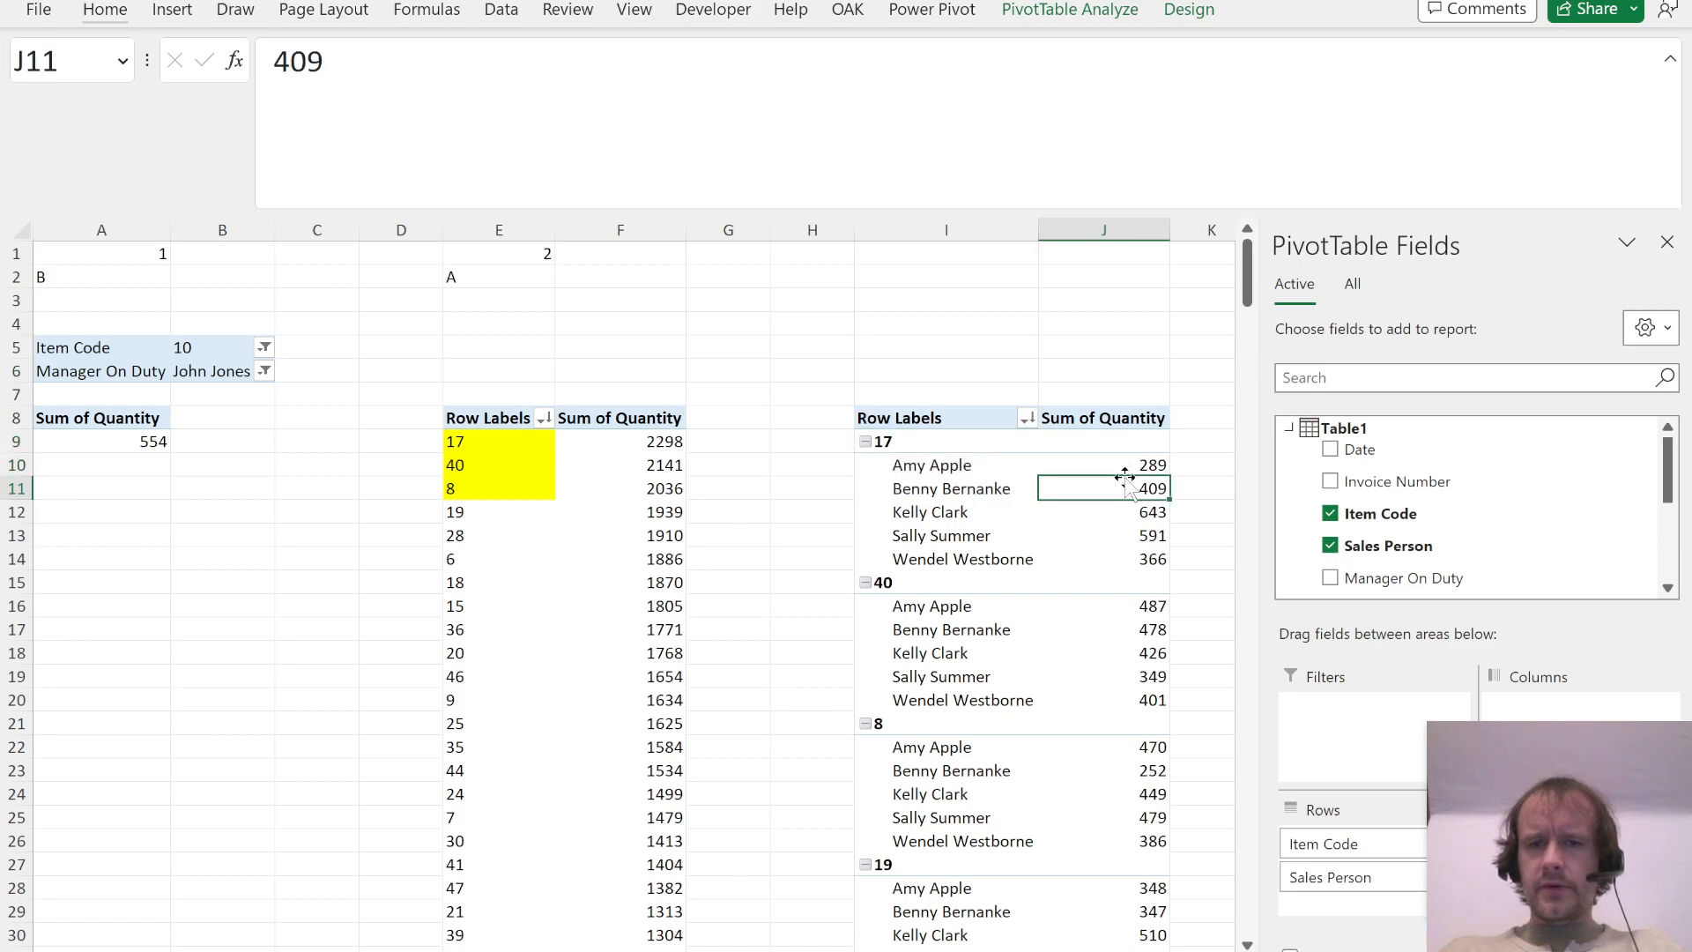
pyautogui.click(1186, 10)
pyautogui.click(198, 92)
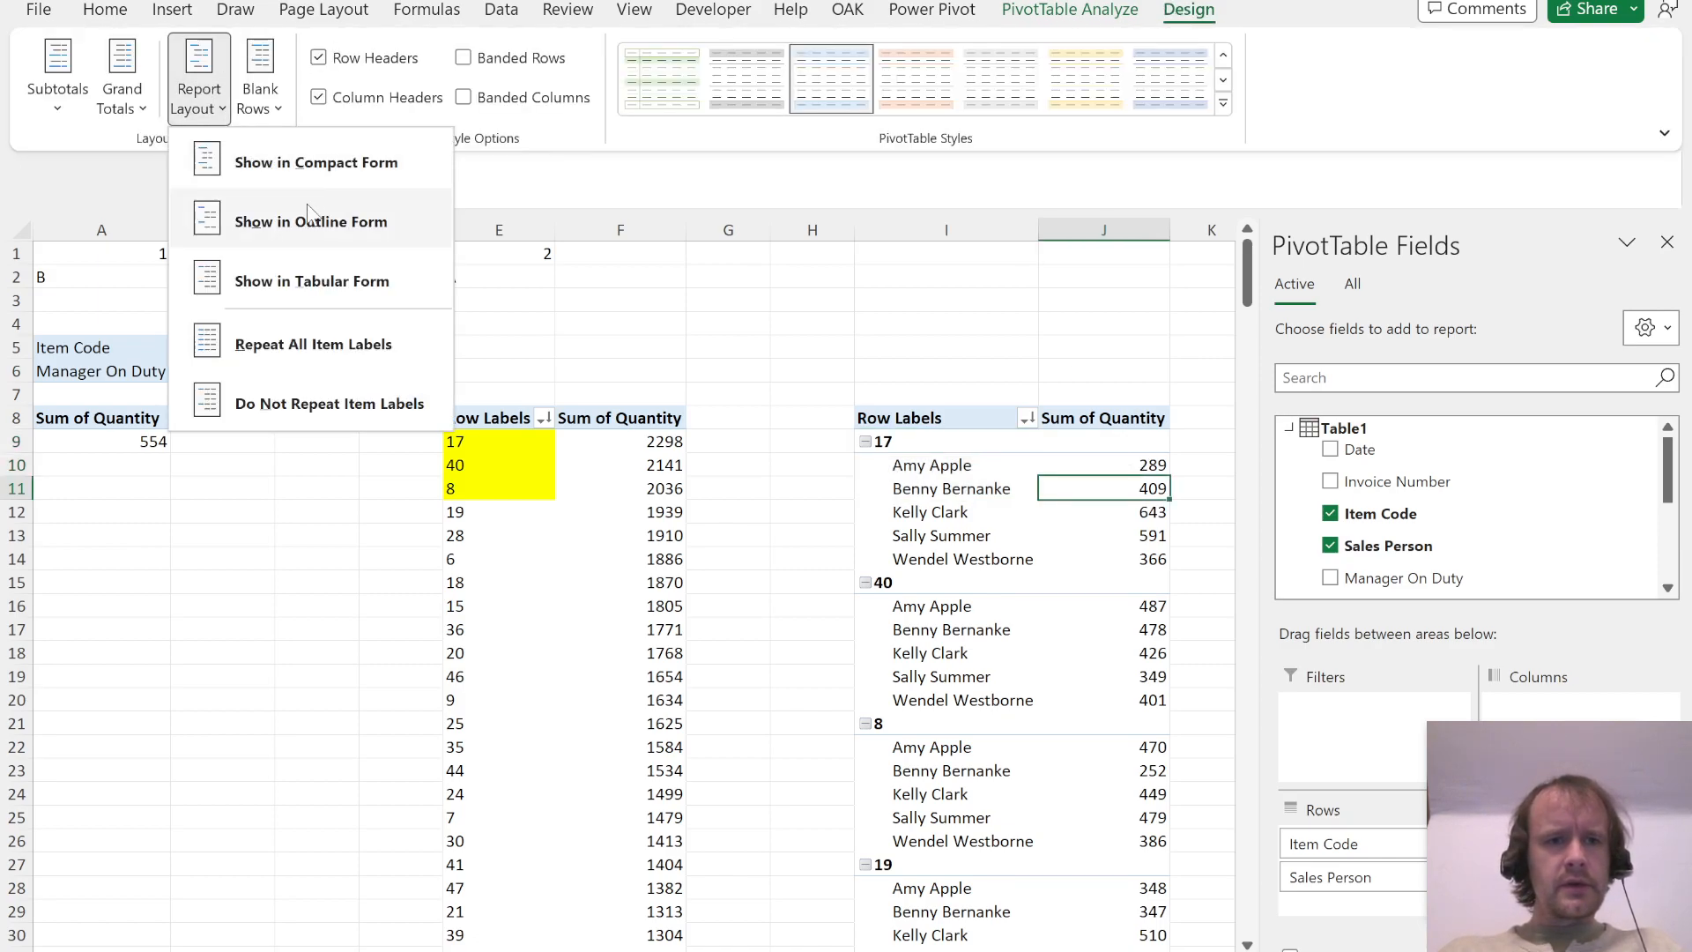
pyautogui.click(305, 277)
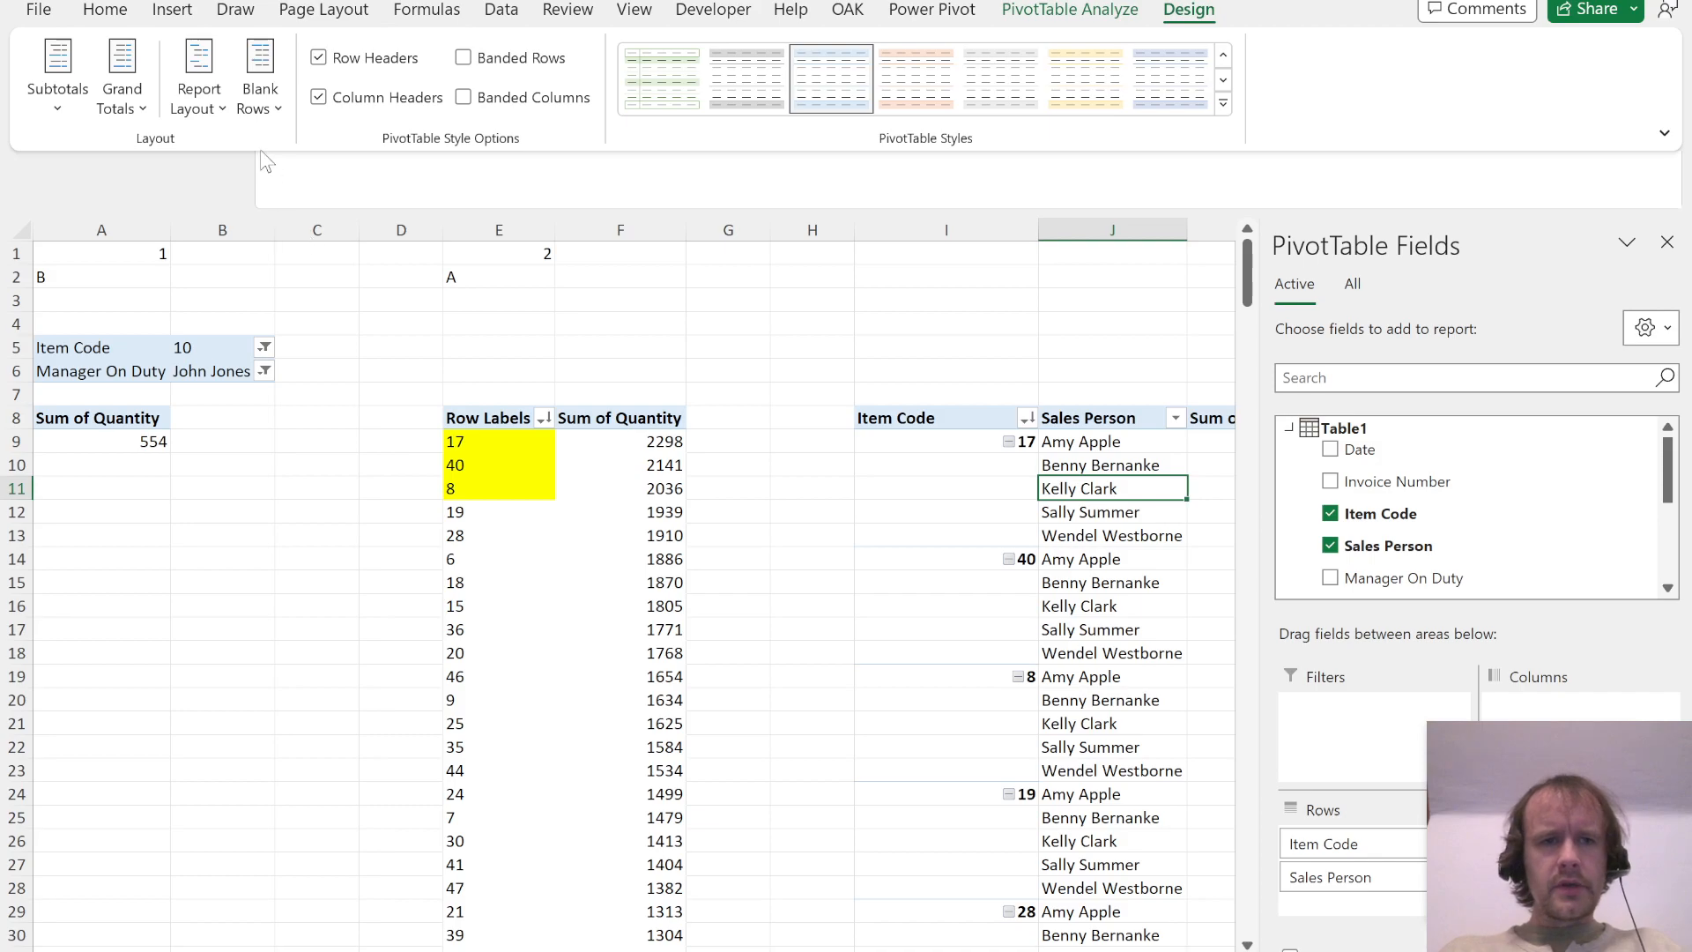
pyautogui.click(199, 88)
pyautogui.click(293, 401)
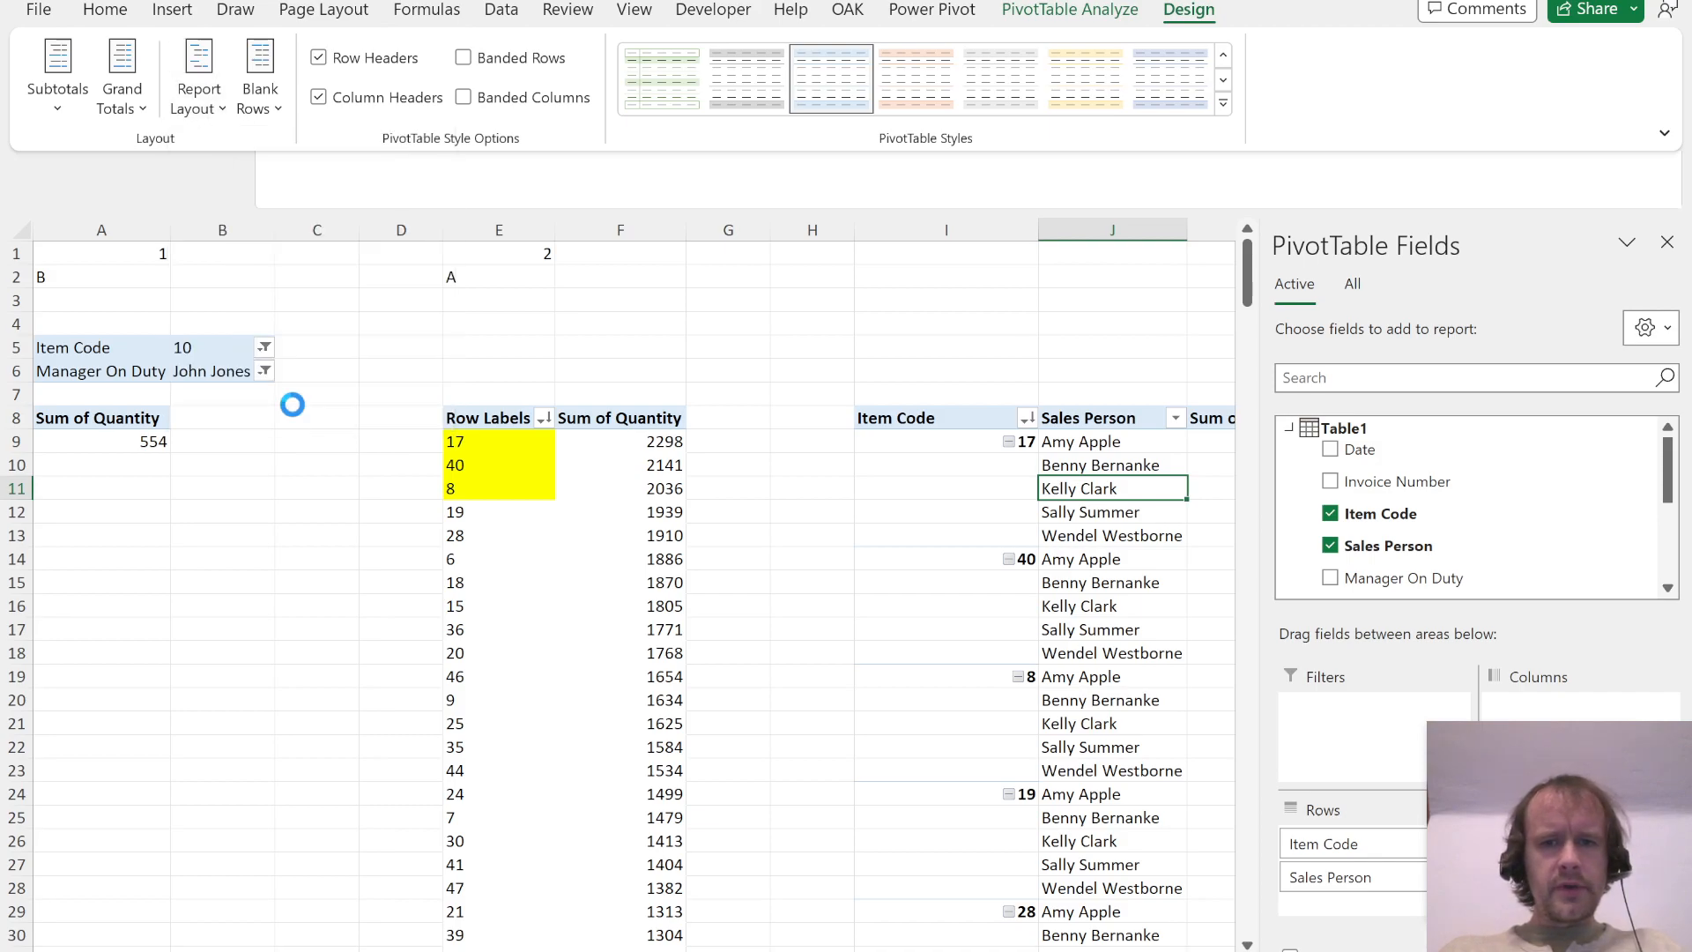
pyautogui.click(199, 97)
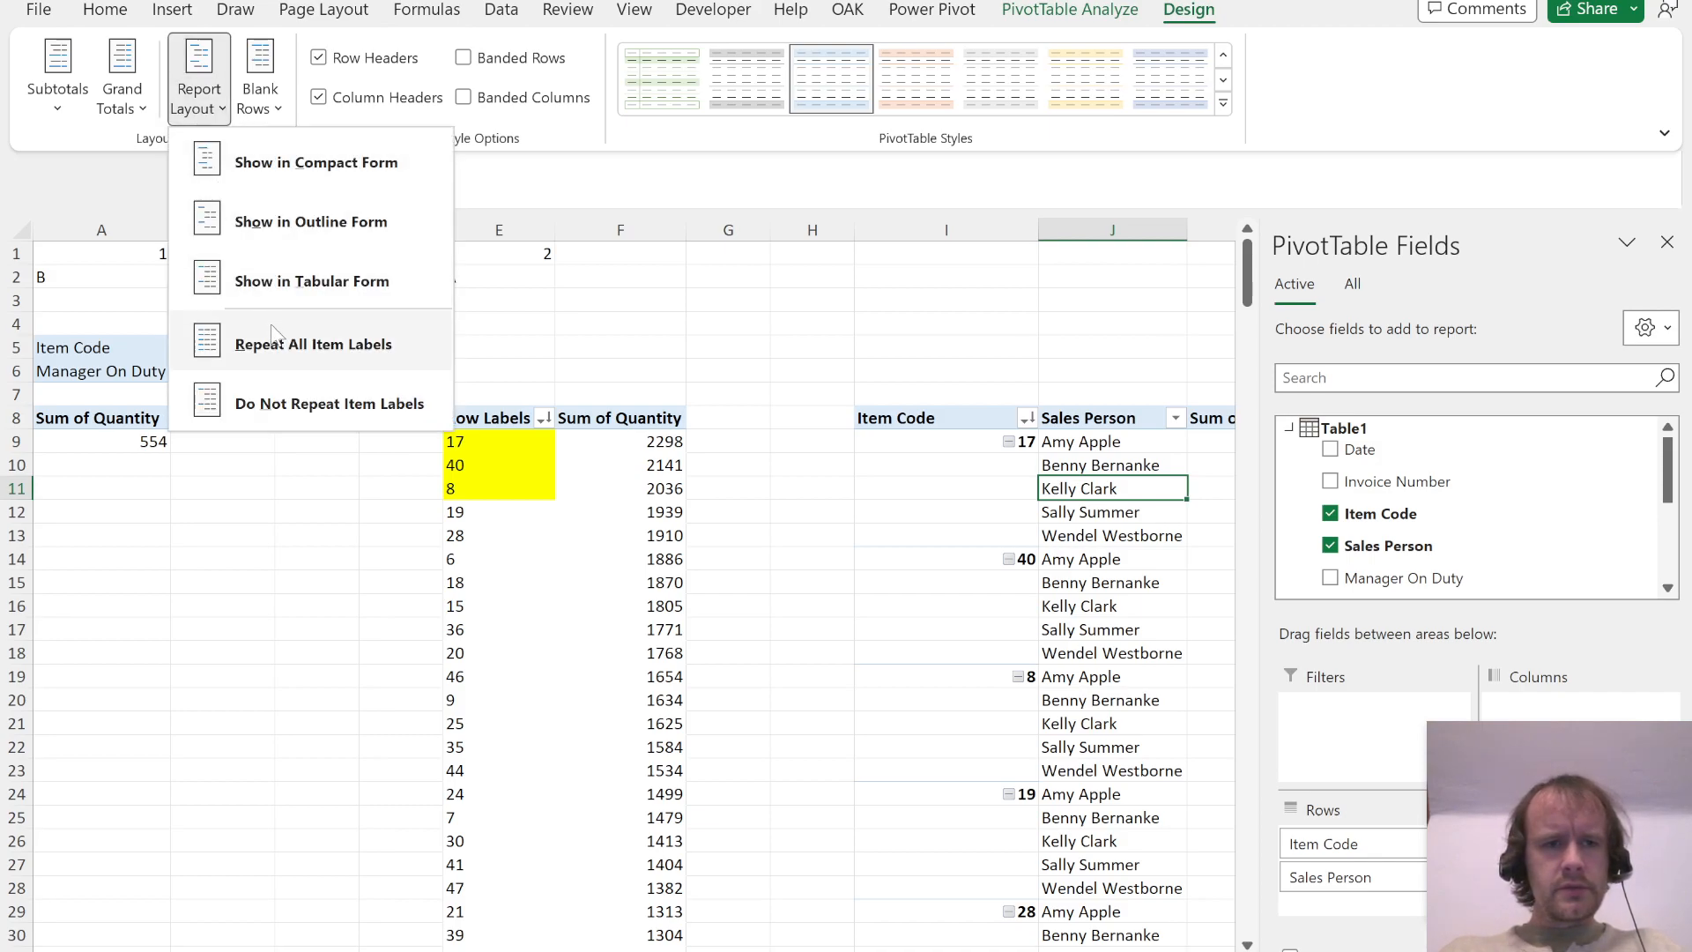
pyautogui.click(273, 339)
# Step: Turn off the grand totals for both rows and columns in the item and sales person PivotTable
pyautogui.click(1068, 449)
pyautogui.press('Right')
pyautogui.press('Right')
pyautogui.press('Left')
pyautogui.hotkey('ctrl', 'Down')
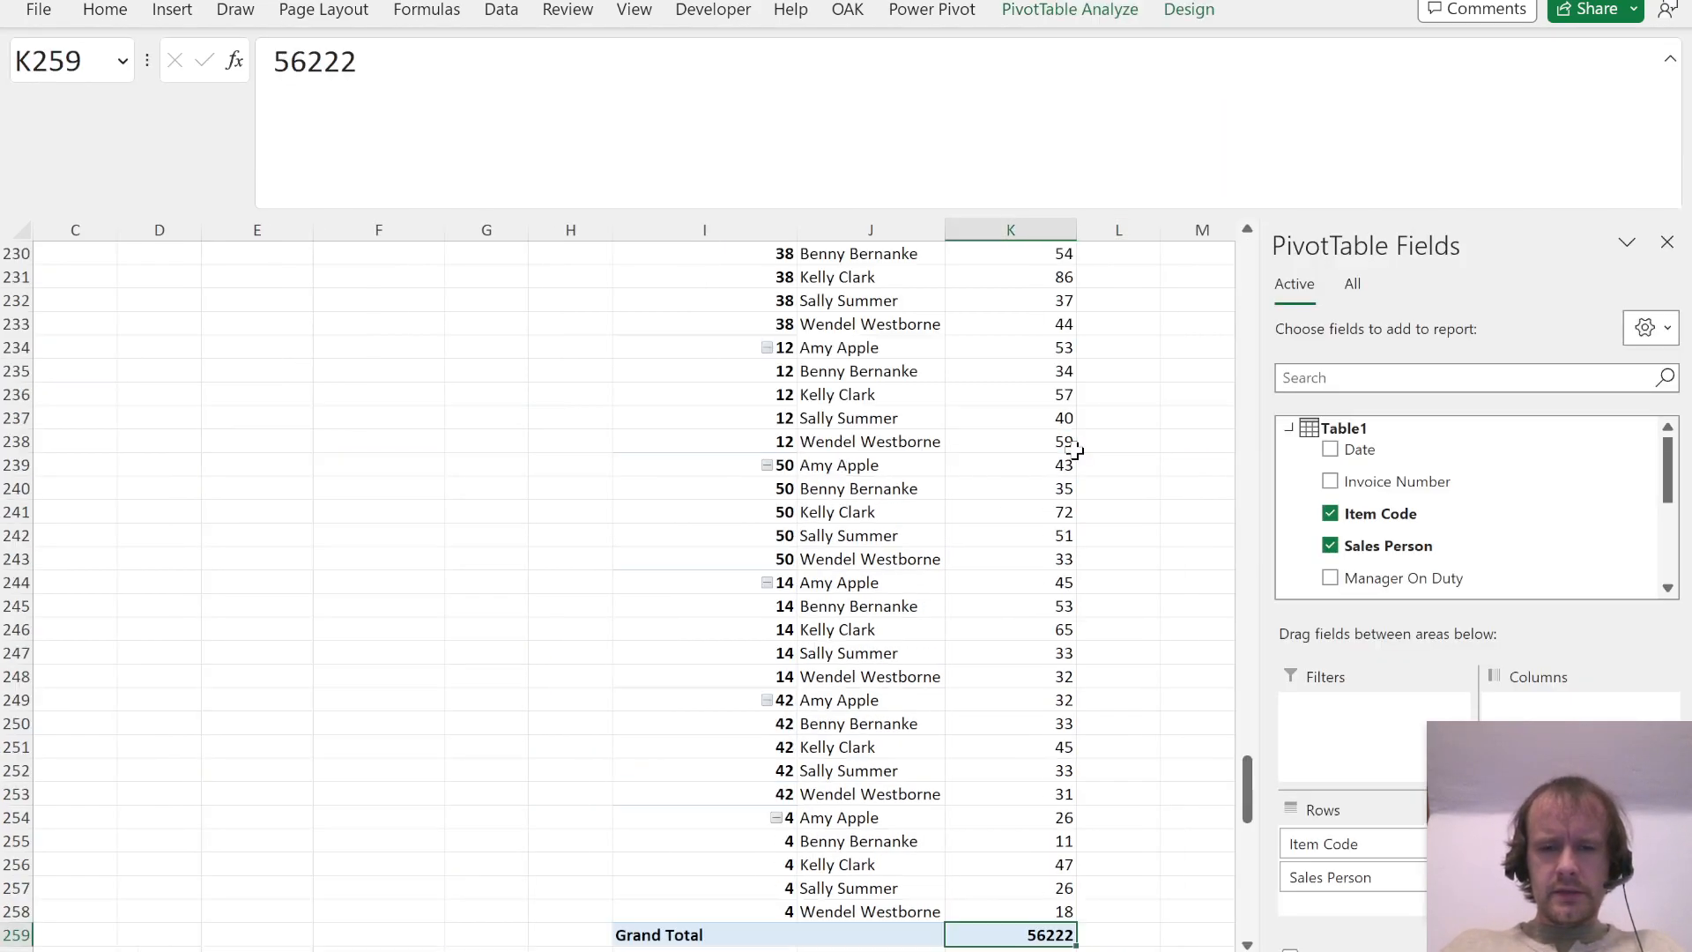
pyautogui.rightClick(1034, 936)
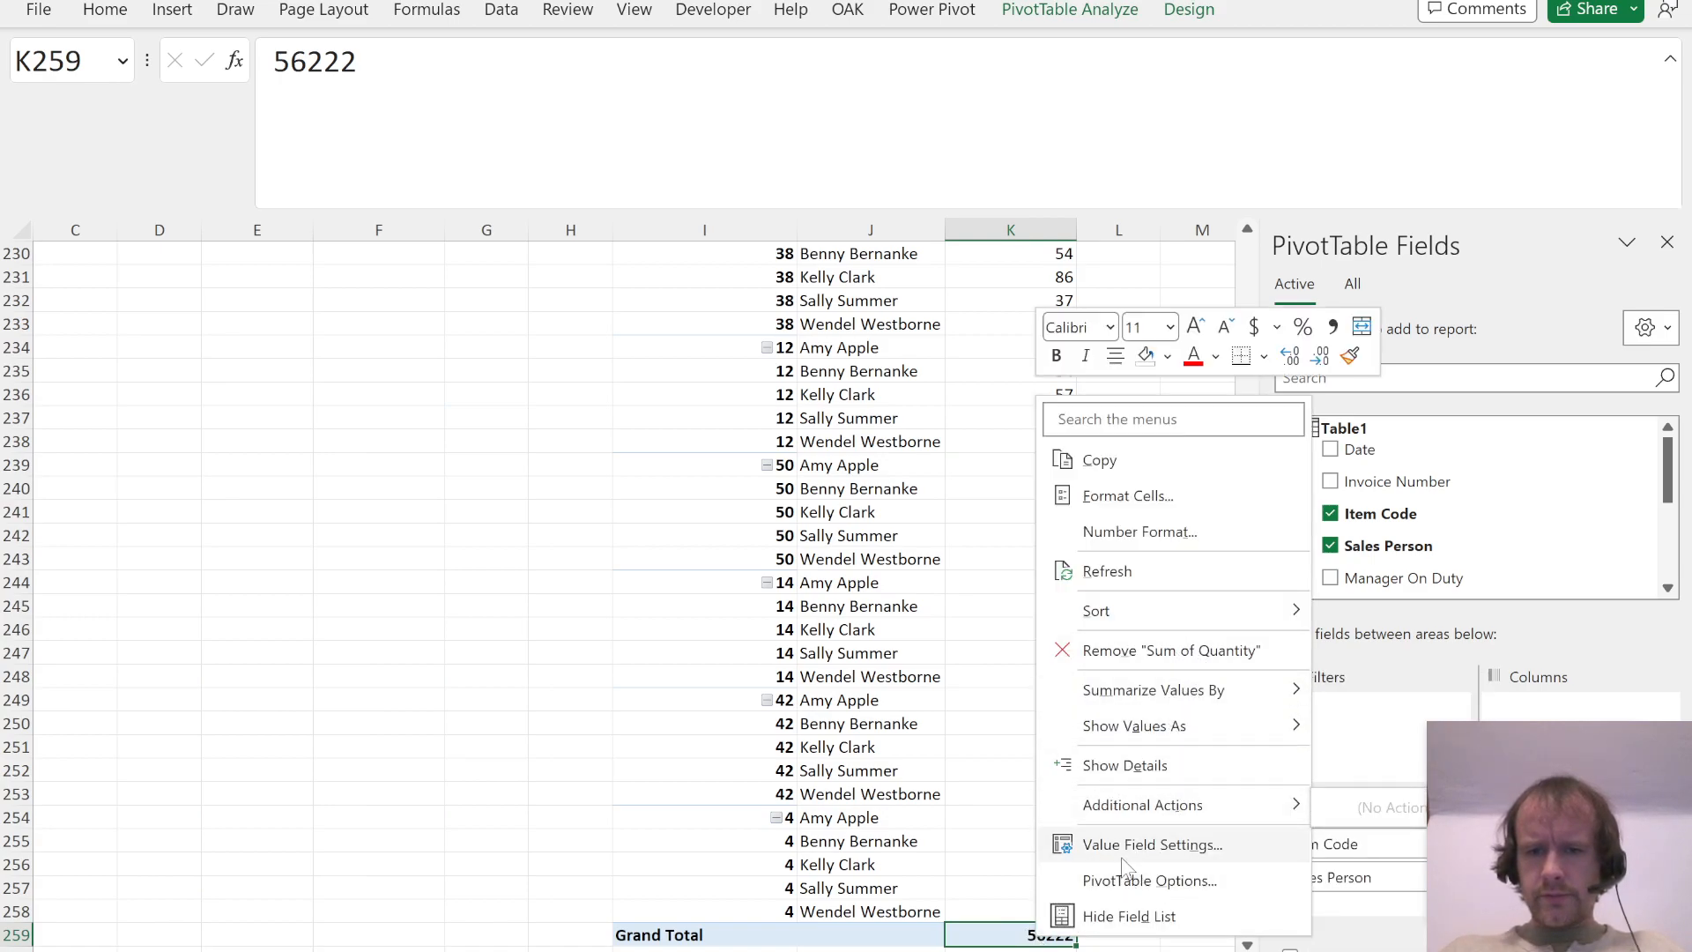
pyautogui.click(1137, 881)
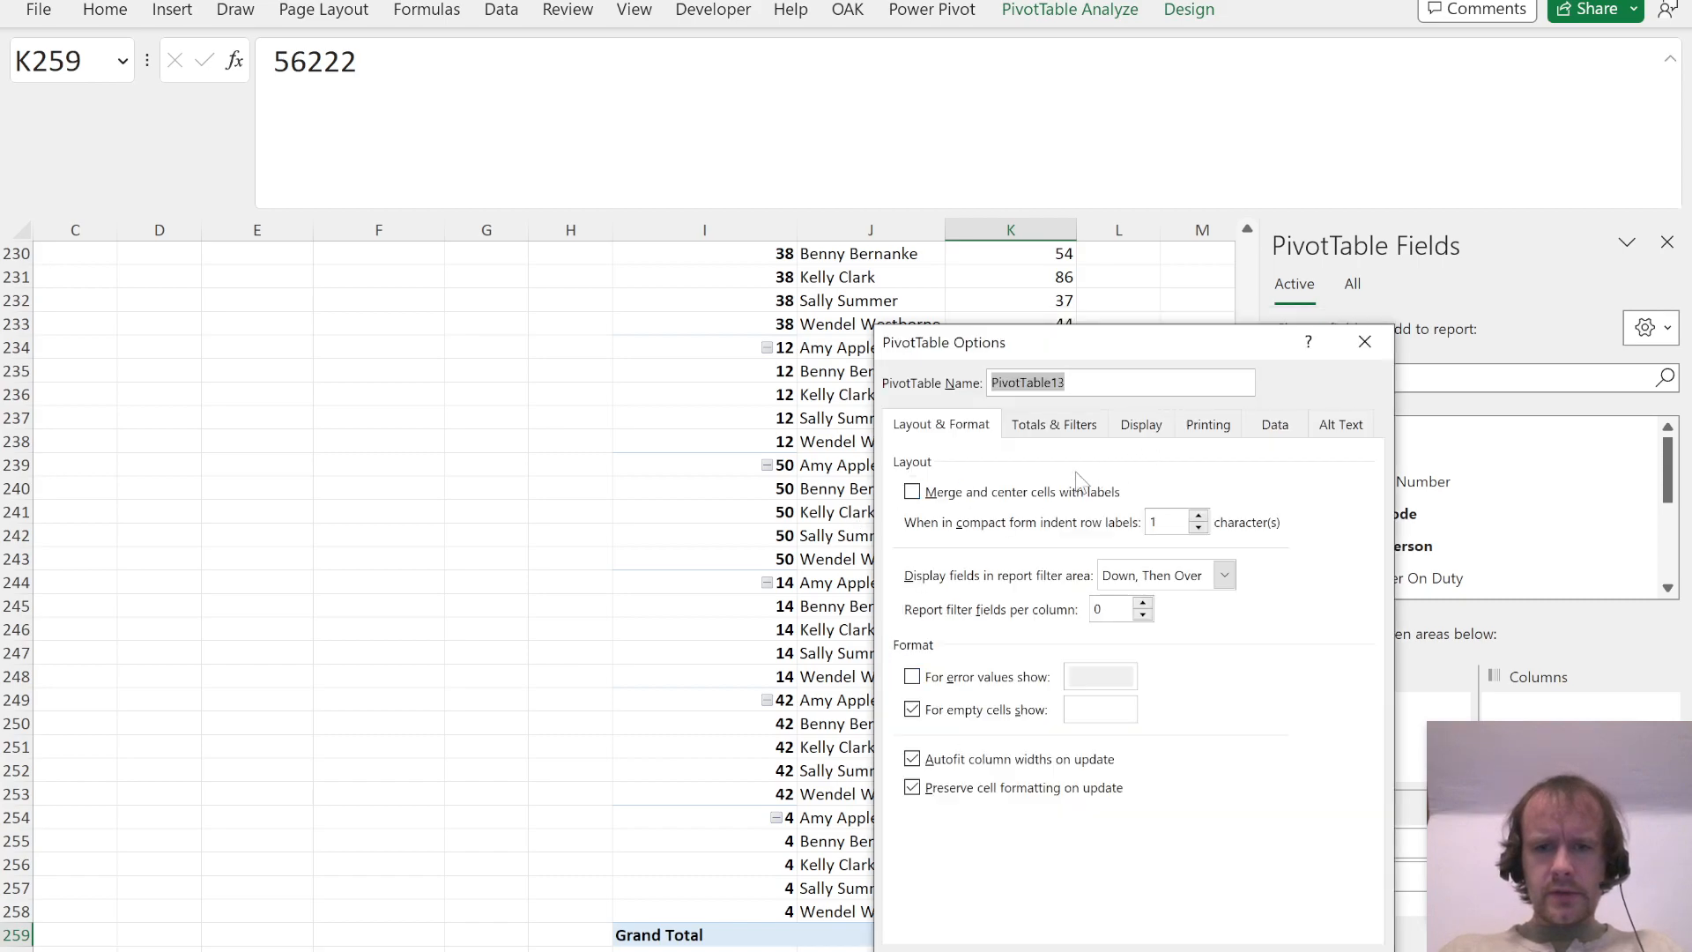
pyautogui.click(1040, 424)
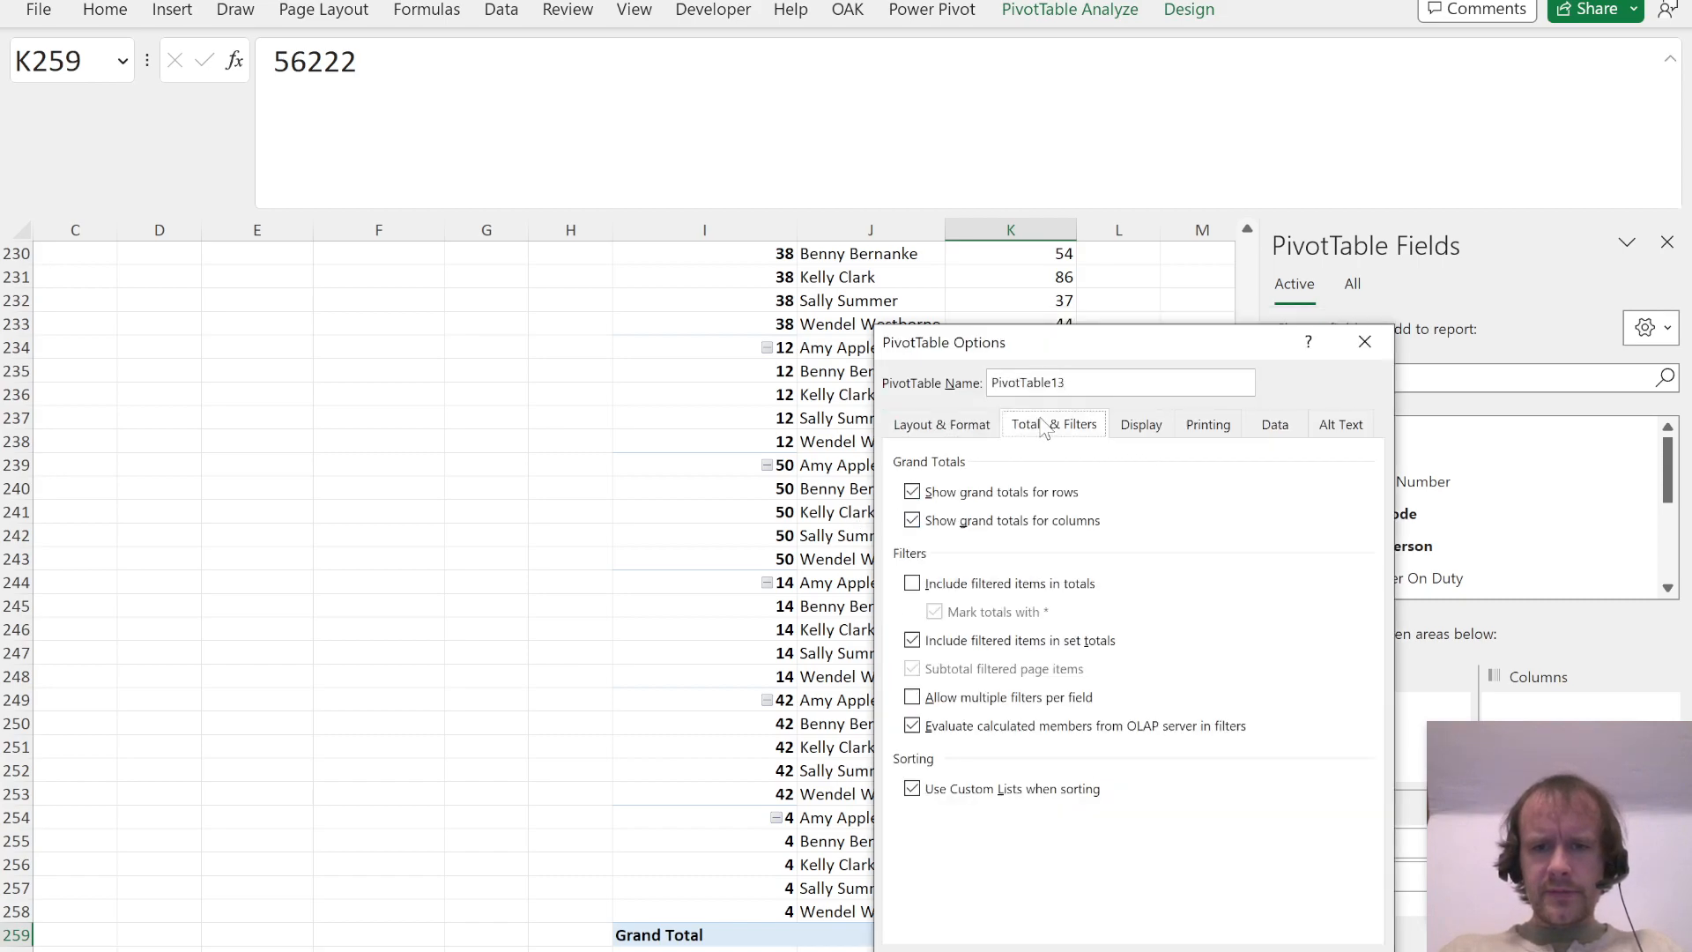
pyautogui.click(978, 523)
pyautogui.click(967, 496)
pyautogui.press('Return')
pyautogui.click(989, 723)
pyautogui.hotkey('ctrl', 'Up')
pyautogui.press('Up')
pyautogui.press('Up')
pyautogui.press('Left')
pyautogui.press('Left')
pyautogui.press('Right')
pyautogui.press('Left')
pyautogui.write('=xl')
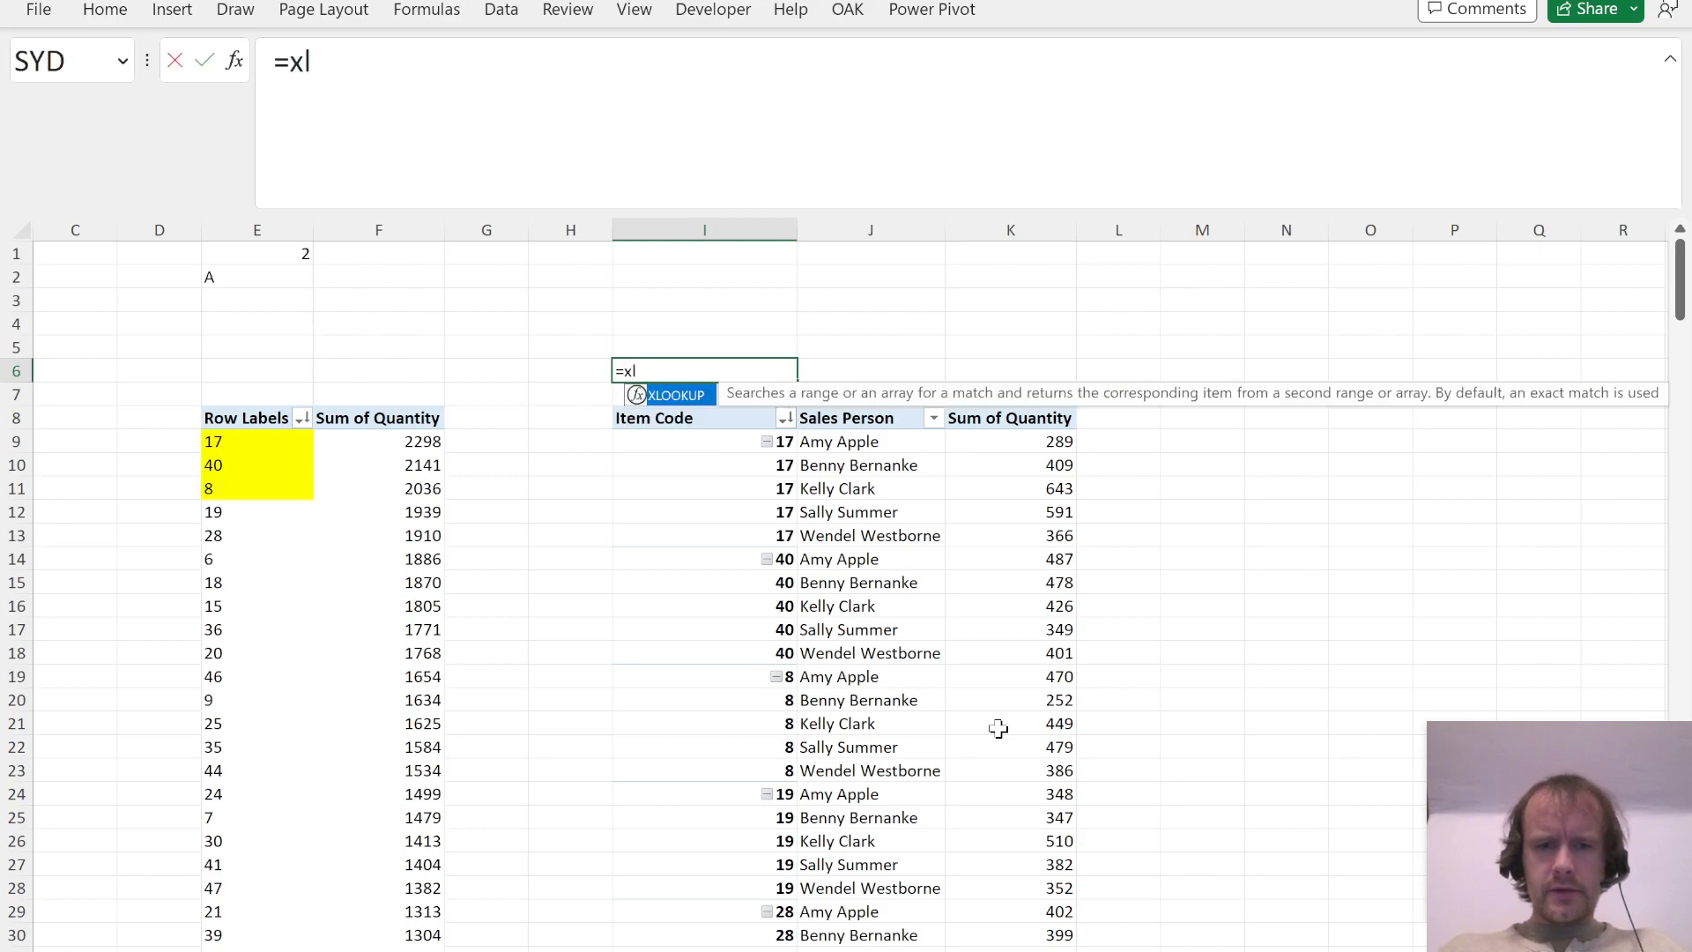
pyautogui.press('Tab')
pyautogui.press('Escape')
# Step: Look through the Sum of Quantity values in column K for the highest quantity of a single item
pyautogui.press('Right')
pyautogui.press('Down')
pyautogui.press('Right')
pyautogui.press('Down')
pyautogui.press('Down')
pyautogui.hotkey('ctrl', 'shift', 'Down')
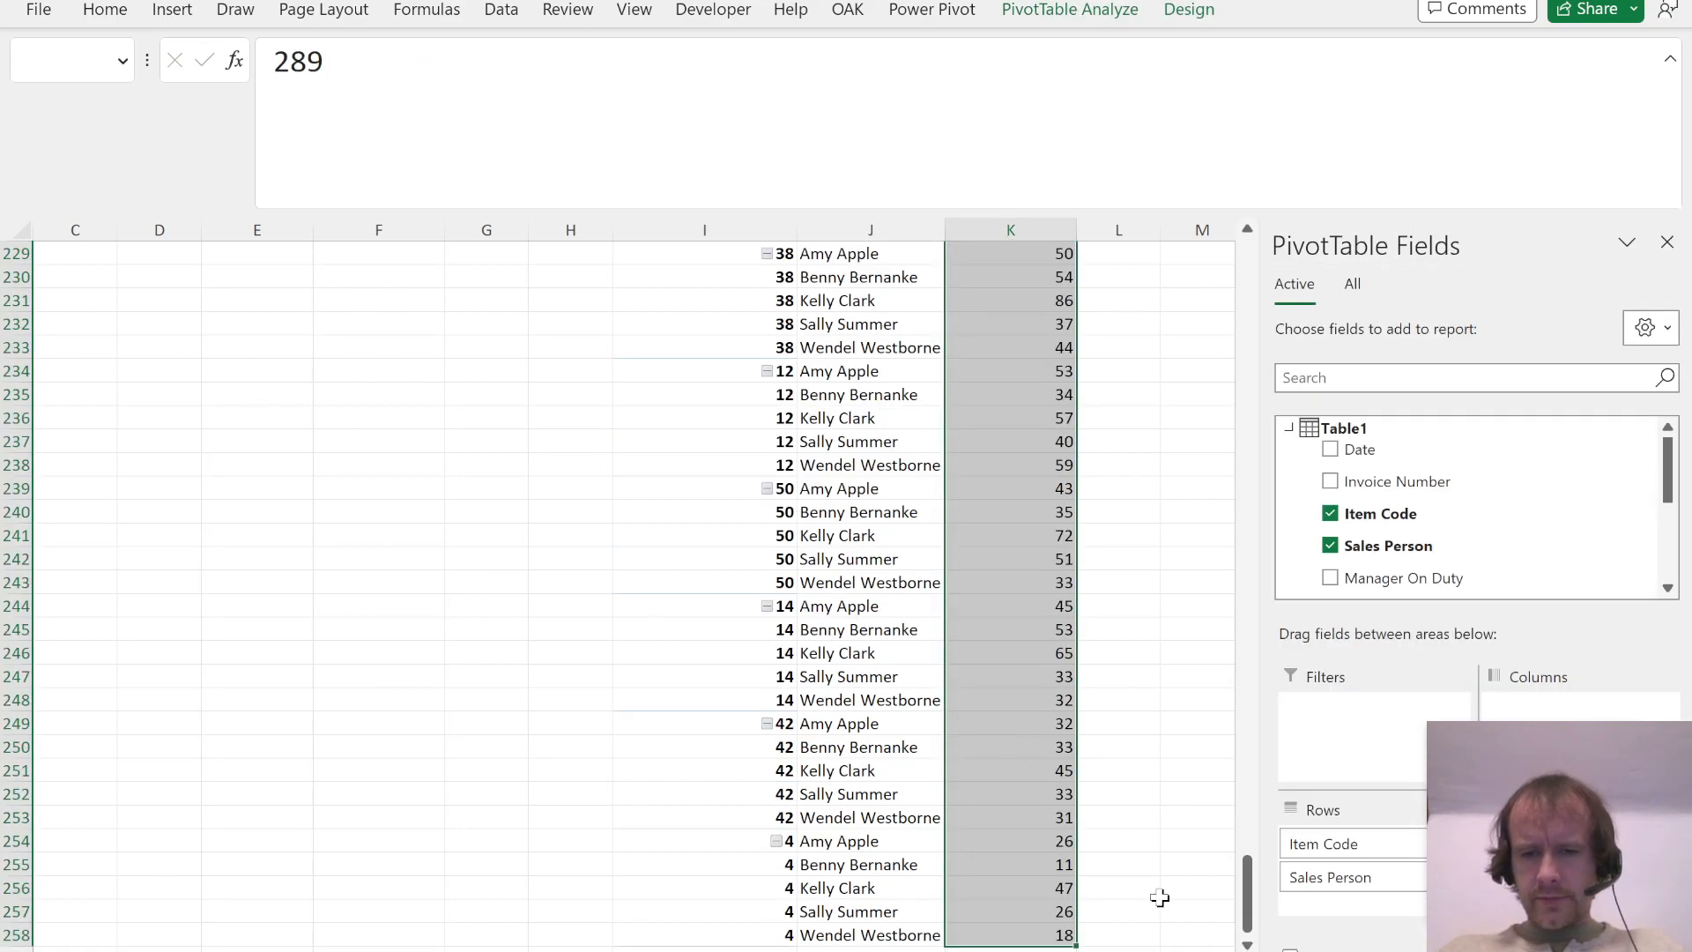
pyautogui.scroll(20, 1202, 731)
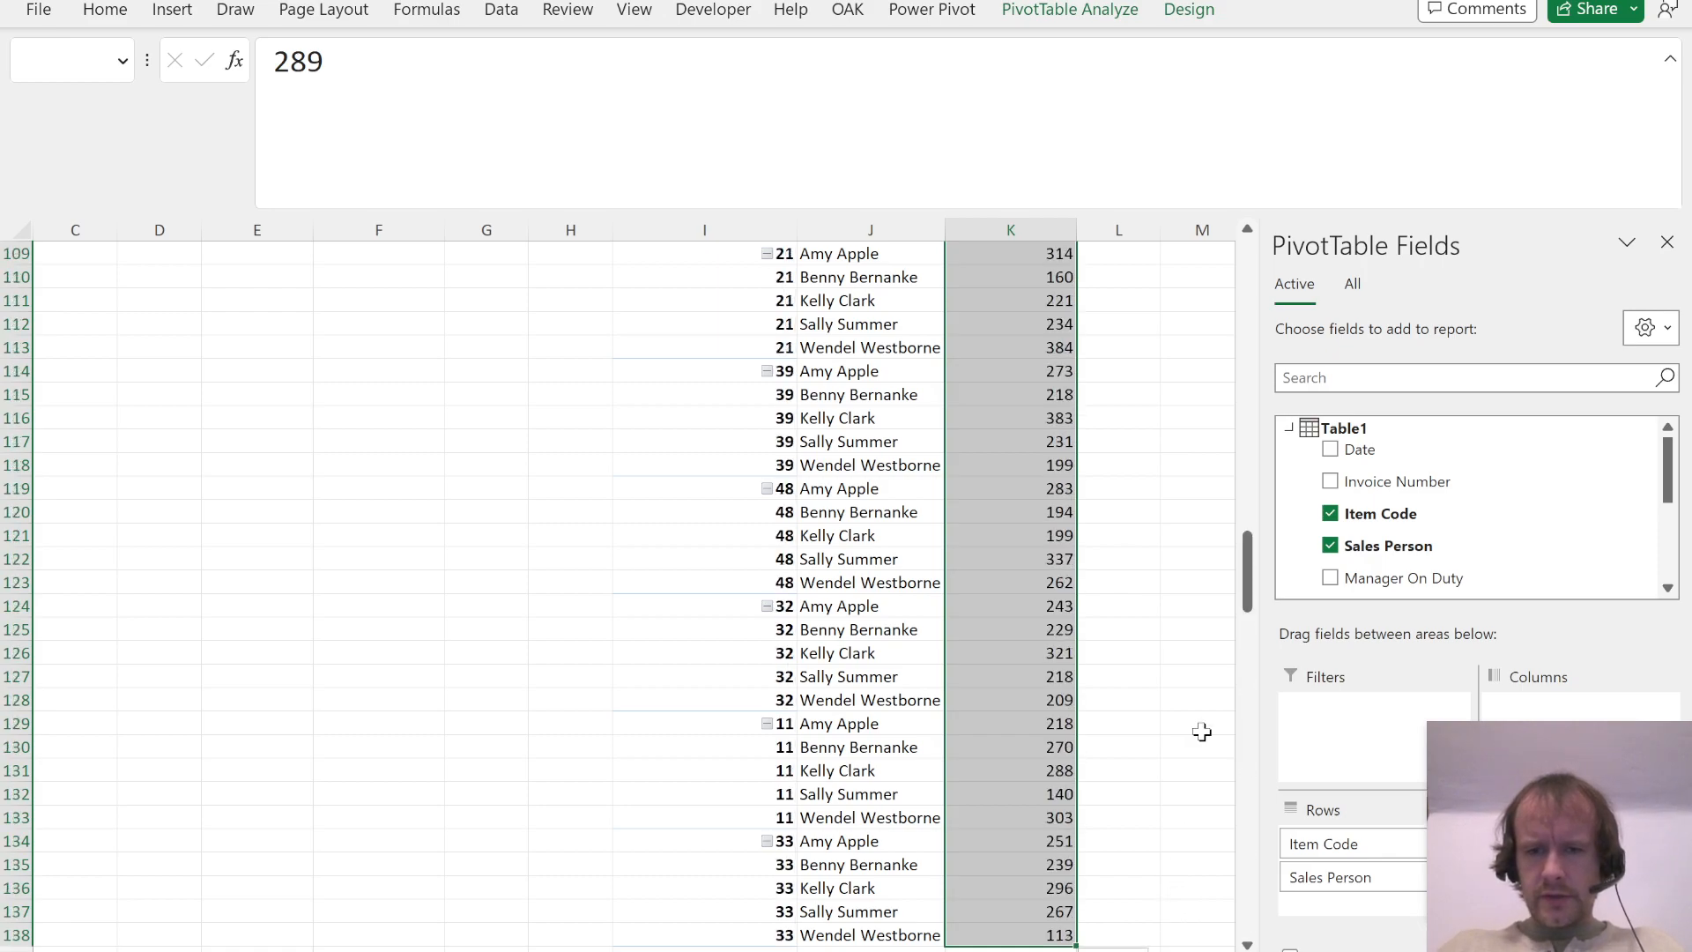
pyautogui.scroll(20, 1202, 732)
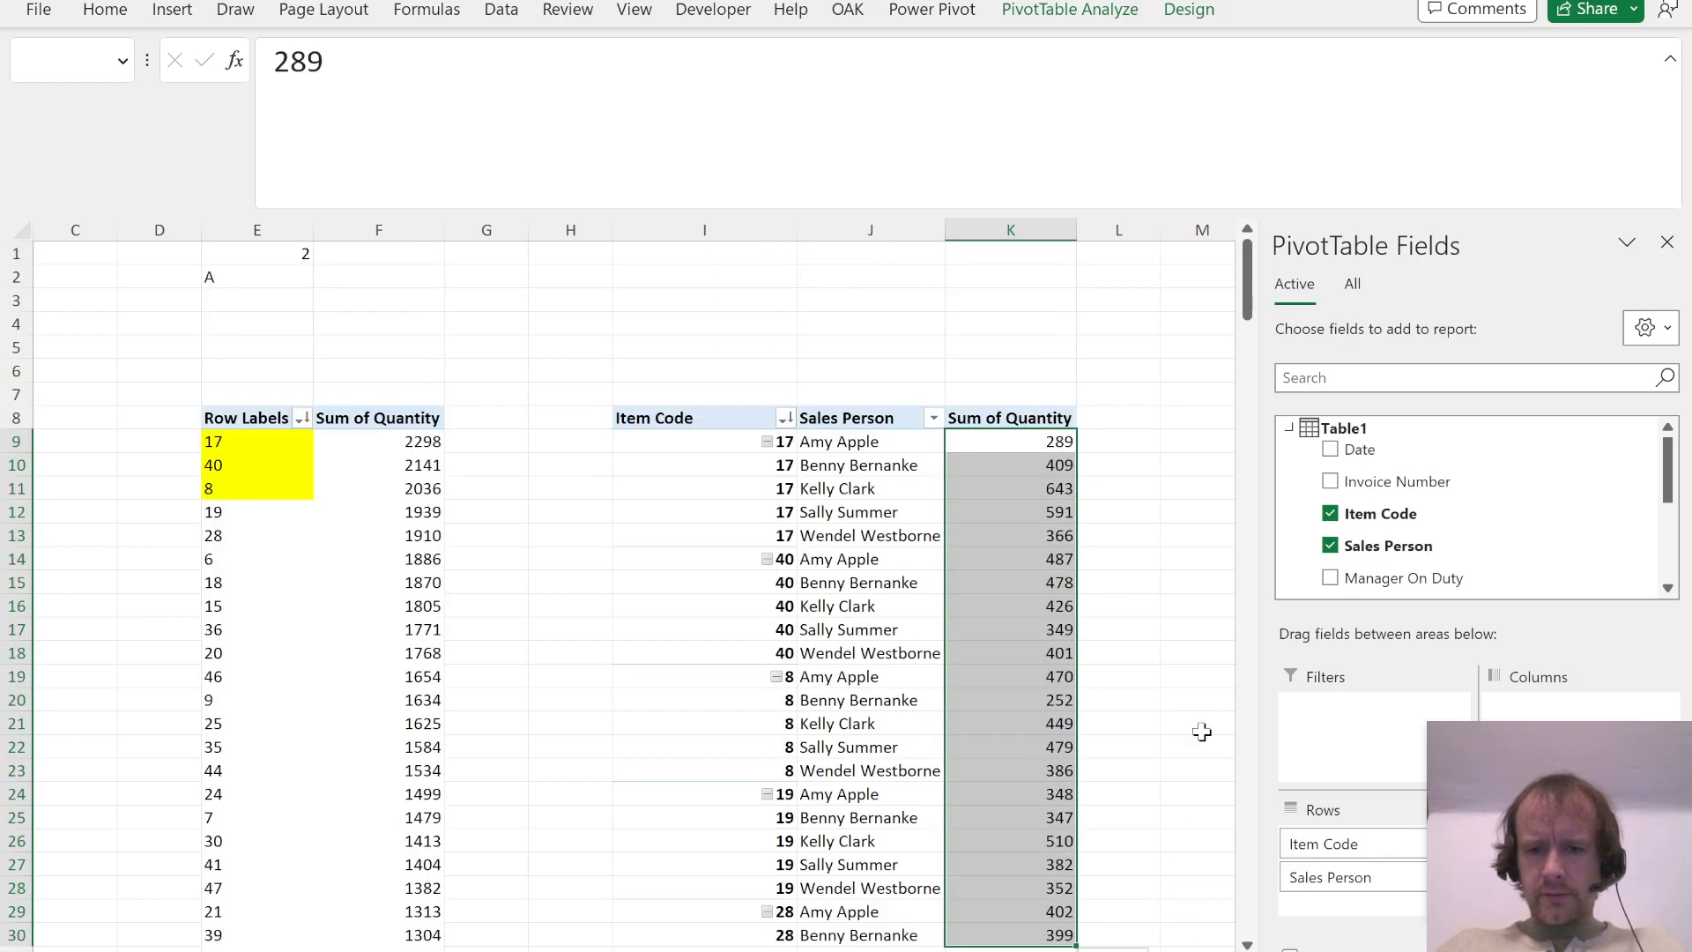
pyautogui.hotkey('shift', 'pageup')
pyautogui.hotkey('shift', 'pagedown')
pyautogui.hotkey('shift', 'Up')
pyautogui.hotkey('shift', 'Up')
pyautogui.hotkey('shift', 'Up')
pyautogui.hotkey('shift', 'Up')
pyautogui.hotkey('shift', 'Up')
pyautogui.hotkey('shift', 'Up')
pyautogui.hotkey('shift', 'Up')
pyautogui.hotkey('shift', 'Up')
pyautogui.hotkey('shift', 'Up')
pyautogui.hotkey('shift', 'Up')
pyautogui.hotkey('shift', 'Up')
pyautogui.hotkey('shift', 'Up')
pyautogui.hotkey('shift', 'Up')
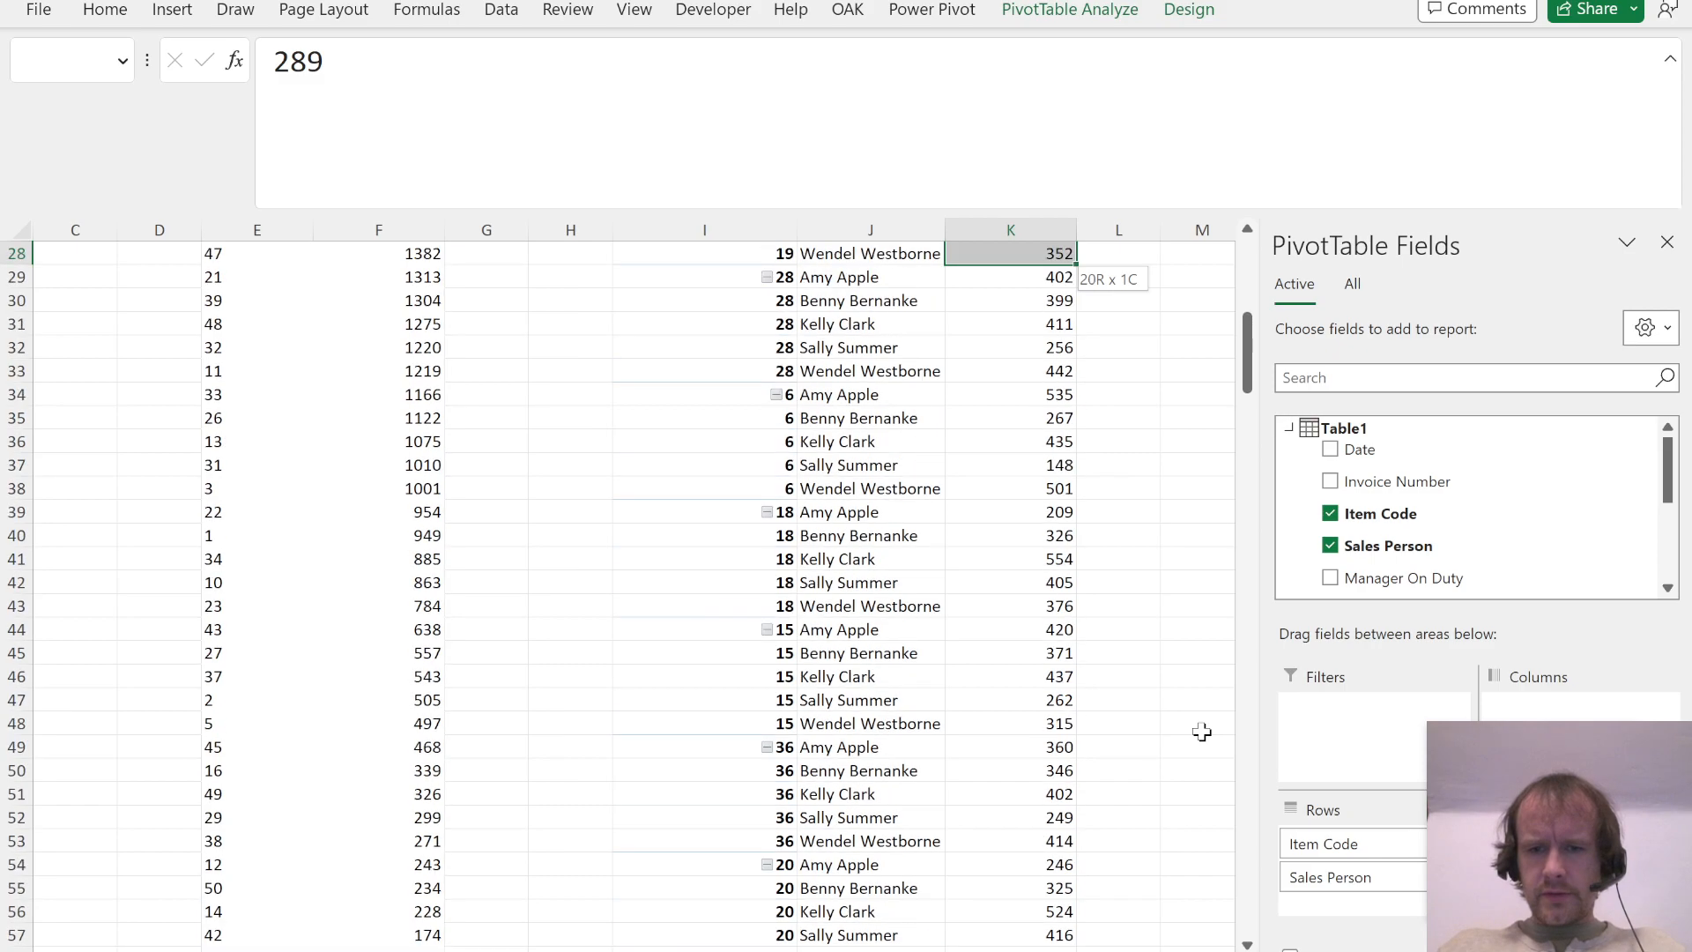
pyautogui.hotkey('shift', 'Up')
pyautogui.hotkey('shift', 'Up')
pyautogui.hotkey('shift', 'Up')
pyautogui.hotkey('shift', 'Up')
pyautogui.hotkey('shift', 'Up')
pyautogui.hotkey('shift', 'Up')
pyautogui.hotkey('shift', 'Up')
pyautogui.hotkey('shift', 'Up')
pyautogui.hotkey('shift', 'Up')
pyautogui.hotkey('shift', 'Up')
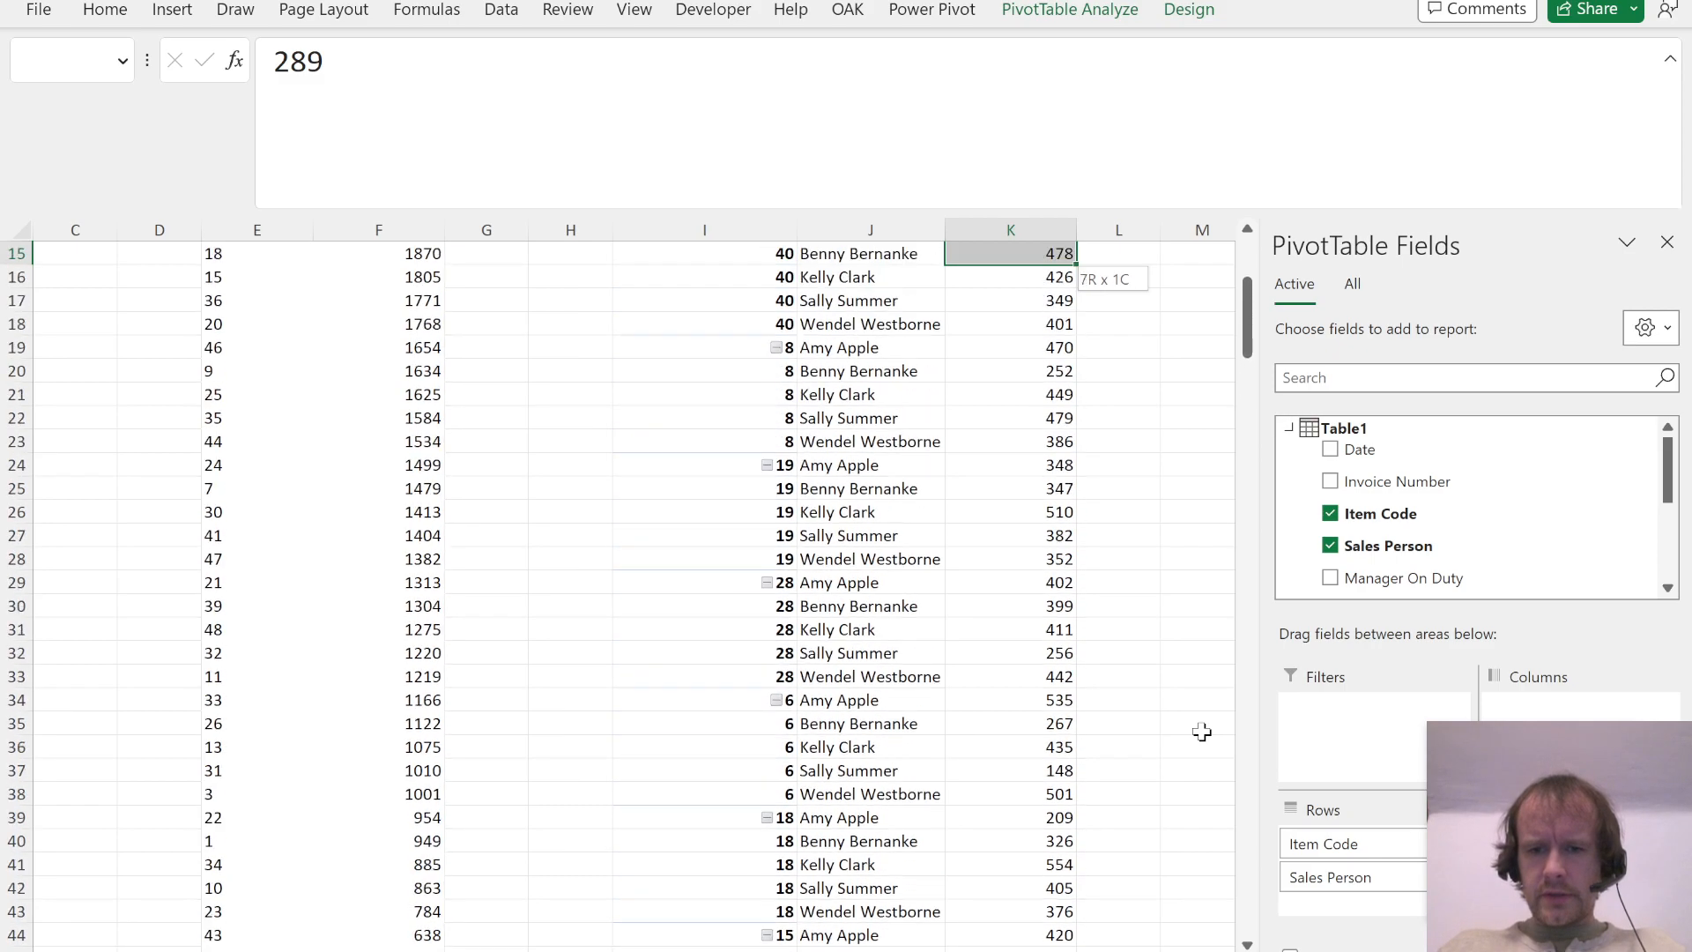
pyautogui.hotkey('shift', 'Down')
pyautogui.hotkey('shift', 'Down')
pyautogui.hotkey('shift', 'Down')
# Step: Fill the item code and sales person cells I11:J11 of the PivotTable with yellow
pyautogui.press('Down')
pyautogui.press('Down')
pyautogui.press('Left')
pyautogui.hotkey('shift', 'Left')
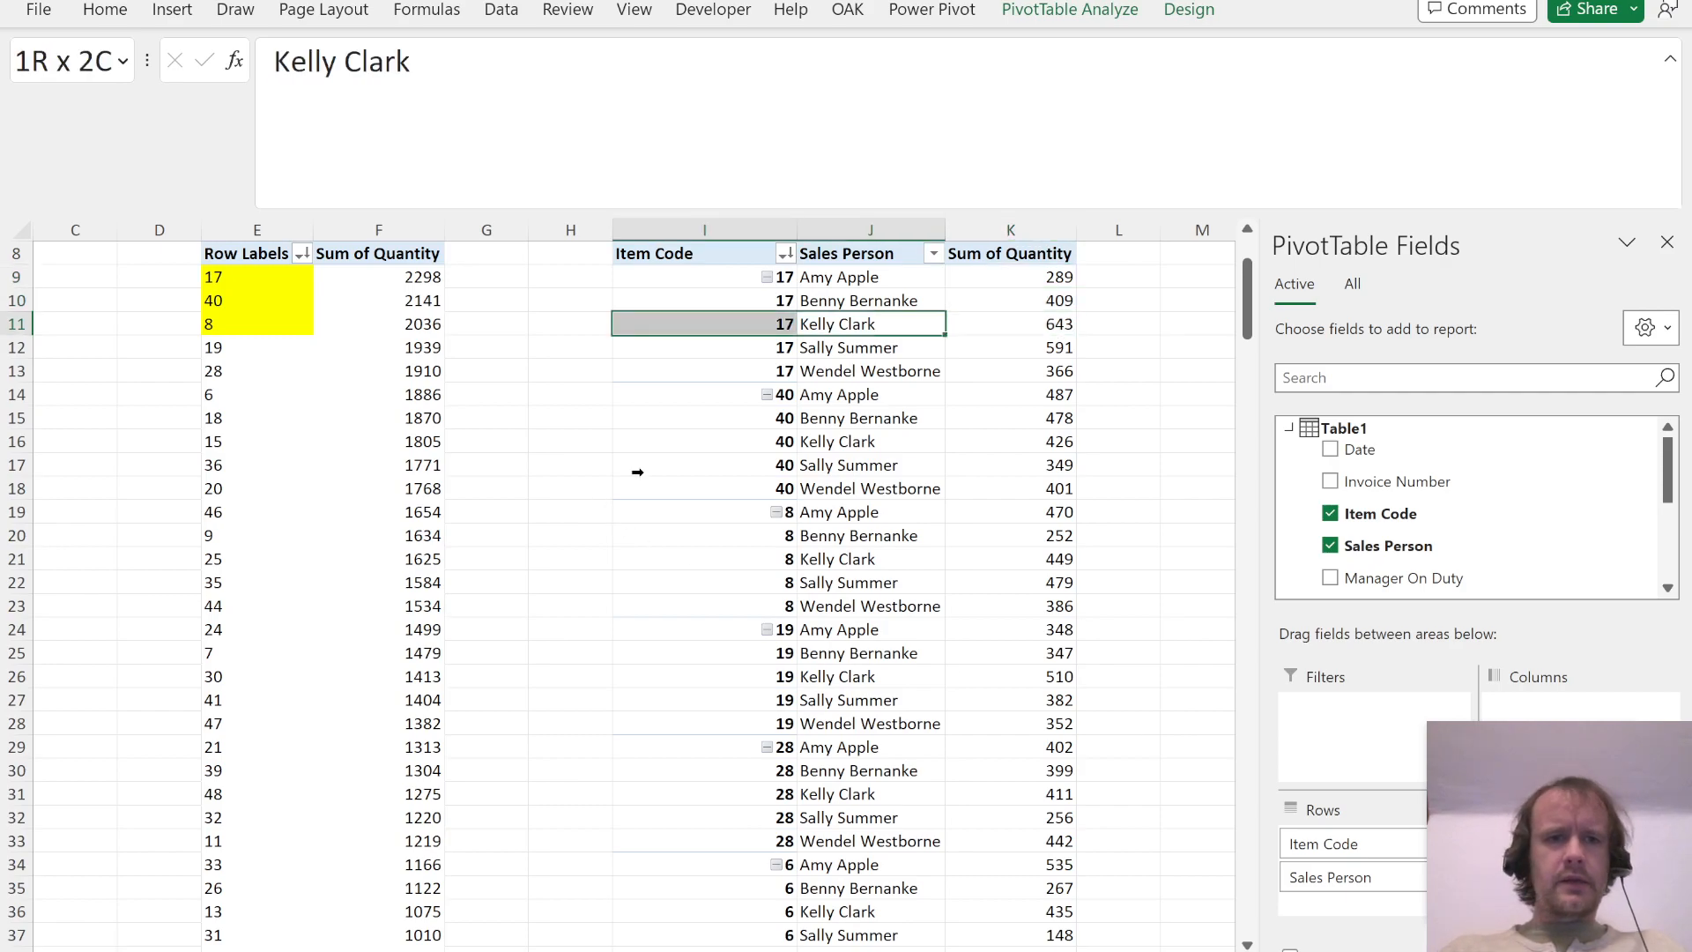
pyautogui.hotkey('alt', 'h')
pyautogui.press('h')
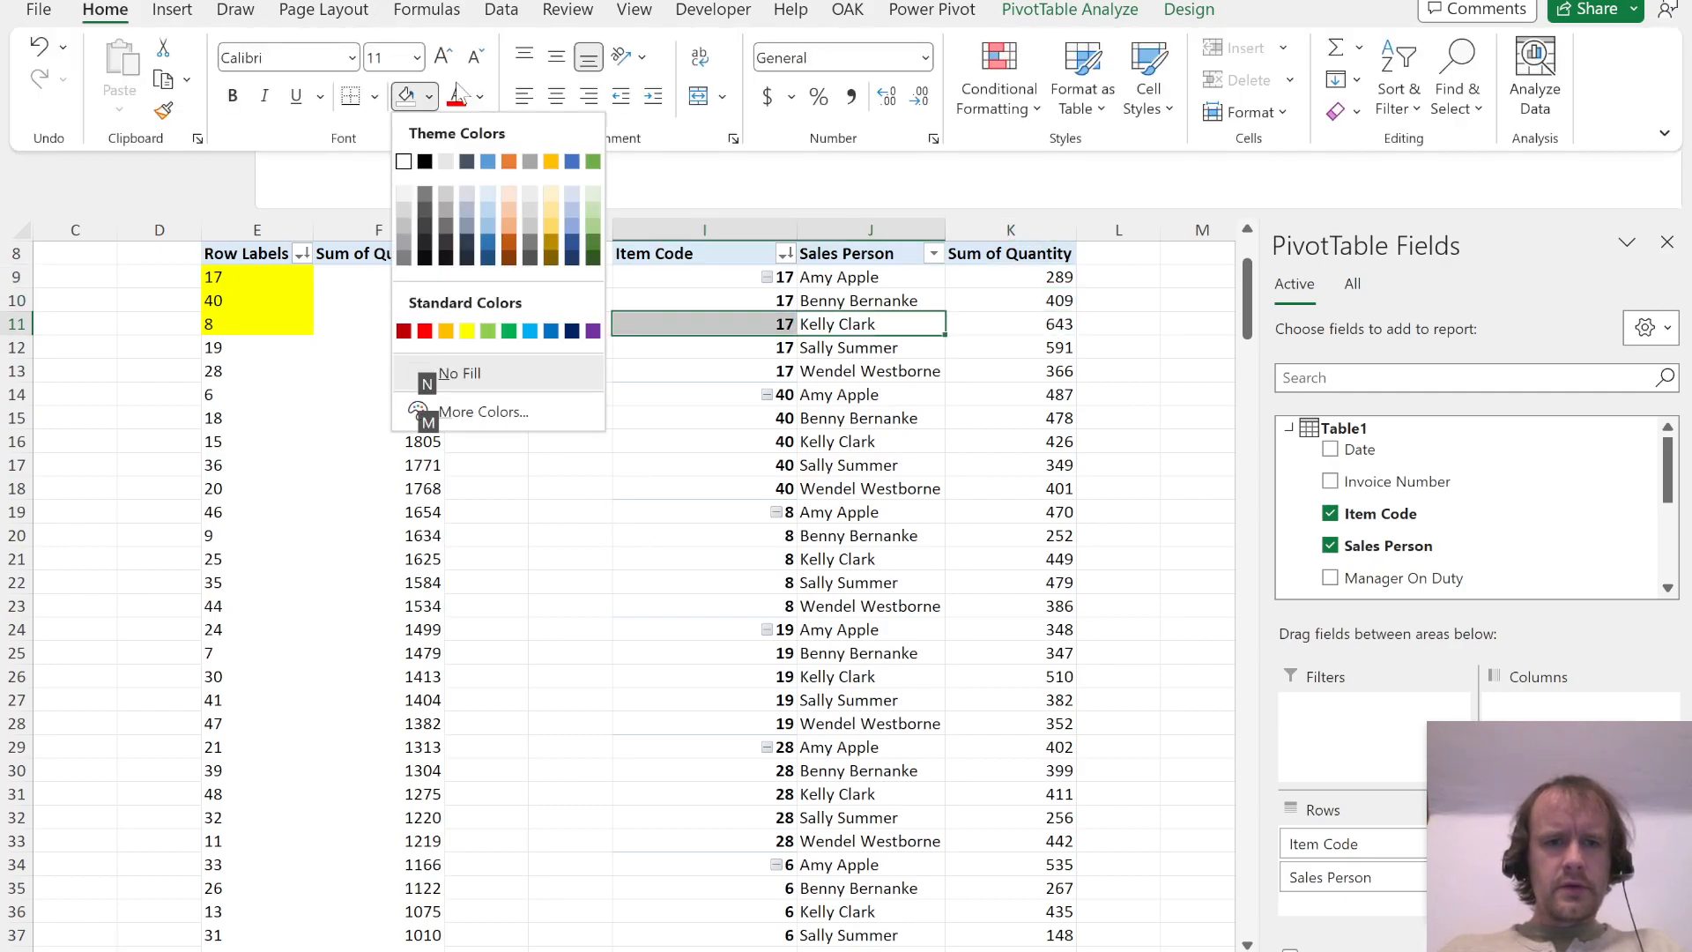
pyautogui.click(468, 331)
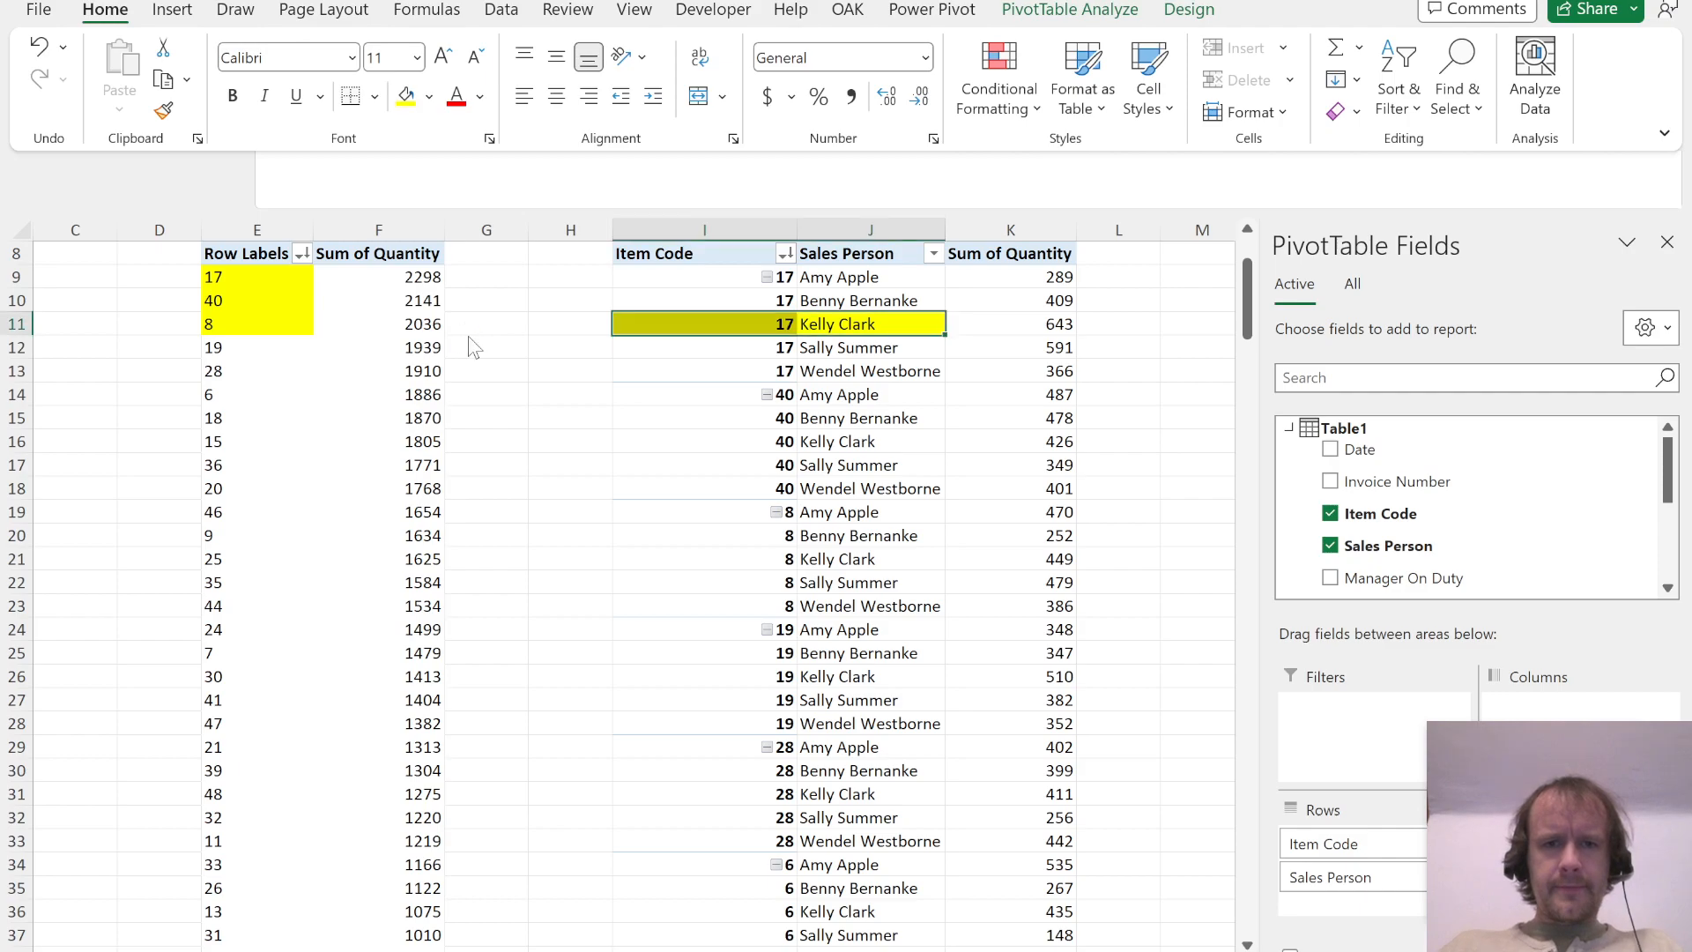
# Step: Copy the question number formula from E1 into I1 above the item and sales person PivotTable
pyautogui.hotkey('ctrl', 'Up')
pyautogui.hotkey('ctrl', 'Up')
pyautogui.press('Left')
pyautogui.hotkey('ctrl', 'Left')
pyautogui.hotkey('ctrl', 'c')
pyautogui.press('Right')
pyautogui.press('Right')
pyautogui.press('Right')
pyautogui.press('Right')
pyautogui.hotkey('ctrl', 'v')
# Step: Check the answer options of Question 3 in the PDF and enter A as its answer in I2
pyautogui.hotkey('alt', 'Tab')
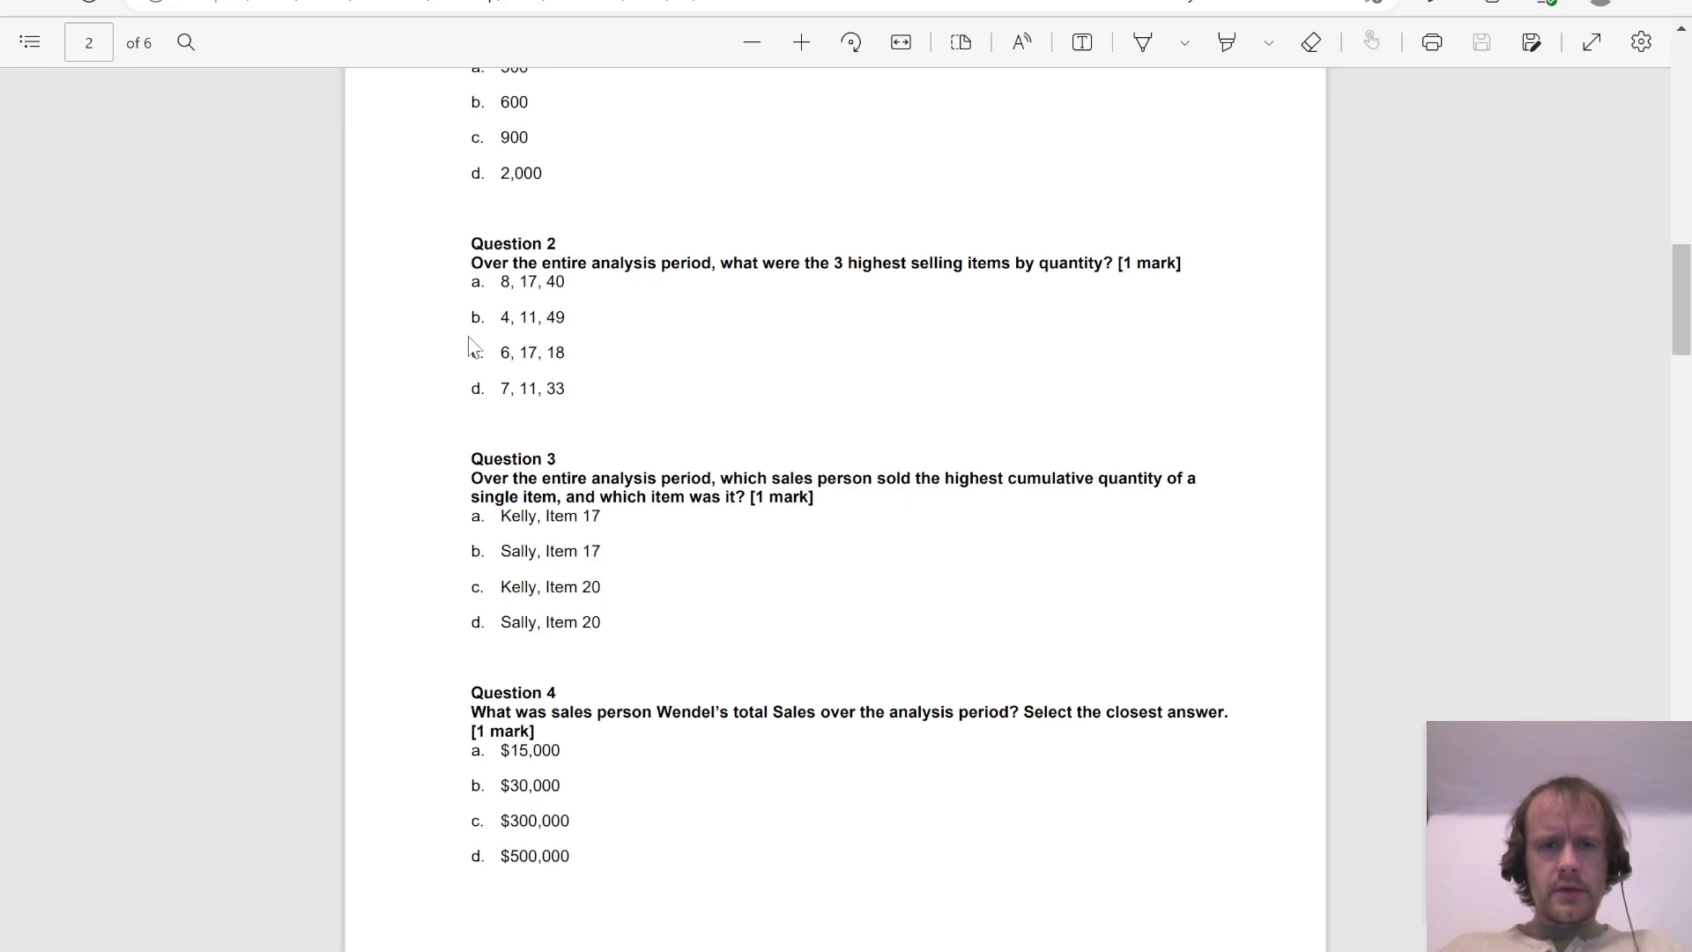
pyautogui.hotkey('alt', 'Tab')
pyautogui.press('Down')
pyautogui.write('A')
pyautogui.press('Return')
# Step: Copy the Question 3 block in columns I:K, including its PivotTable, to column N
pyautogui.press('Up')
pyautogui.press('Up')
pyautogui.hotkey('shift', 'Down')
pyautogui.hotkey('ctrl', 'shift', 'Down')
pyautogui.hotkey('ctrl', 'shift', 'Down')
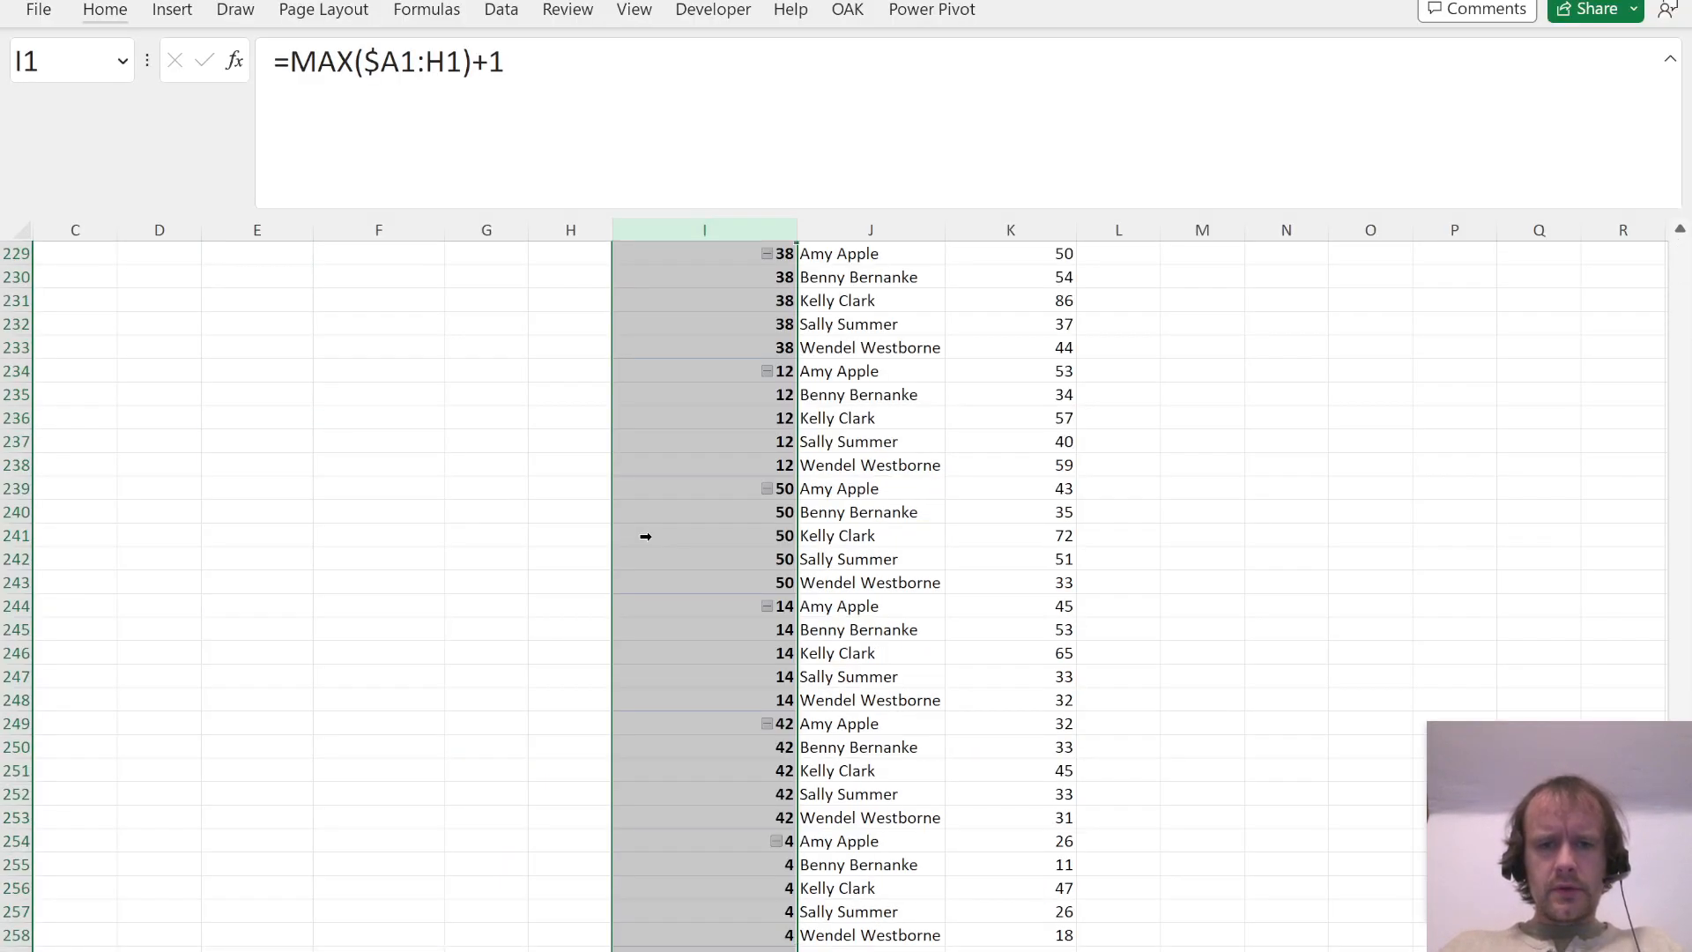
pyautogui.hotkey('shift', 'Right')
pyautogui.hotkey('shift', 'Right')
pyautogui.hotkey('ctrl', 'c')
pyautogui.press('Right')
pyautogui.press('Right')
pyautogui.press('Right')
pyautogui.press('Right')
pyautogui.press('Right')
pyautogui.hotkey('ctrl', 'space')
pyautogui.hotkey('ctrl', 'v')
# Step: Read Question 4 in the PDF and add a "Tot sales" column heading in L1 of the sales data table
pyautogui.hotkey('alt', 'Tab')
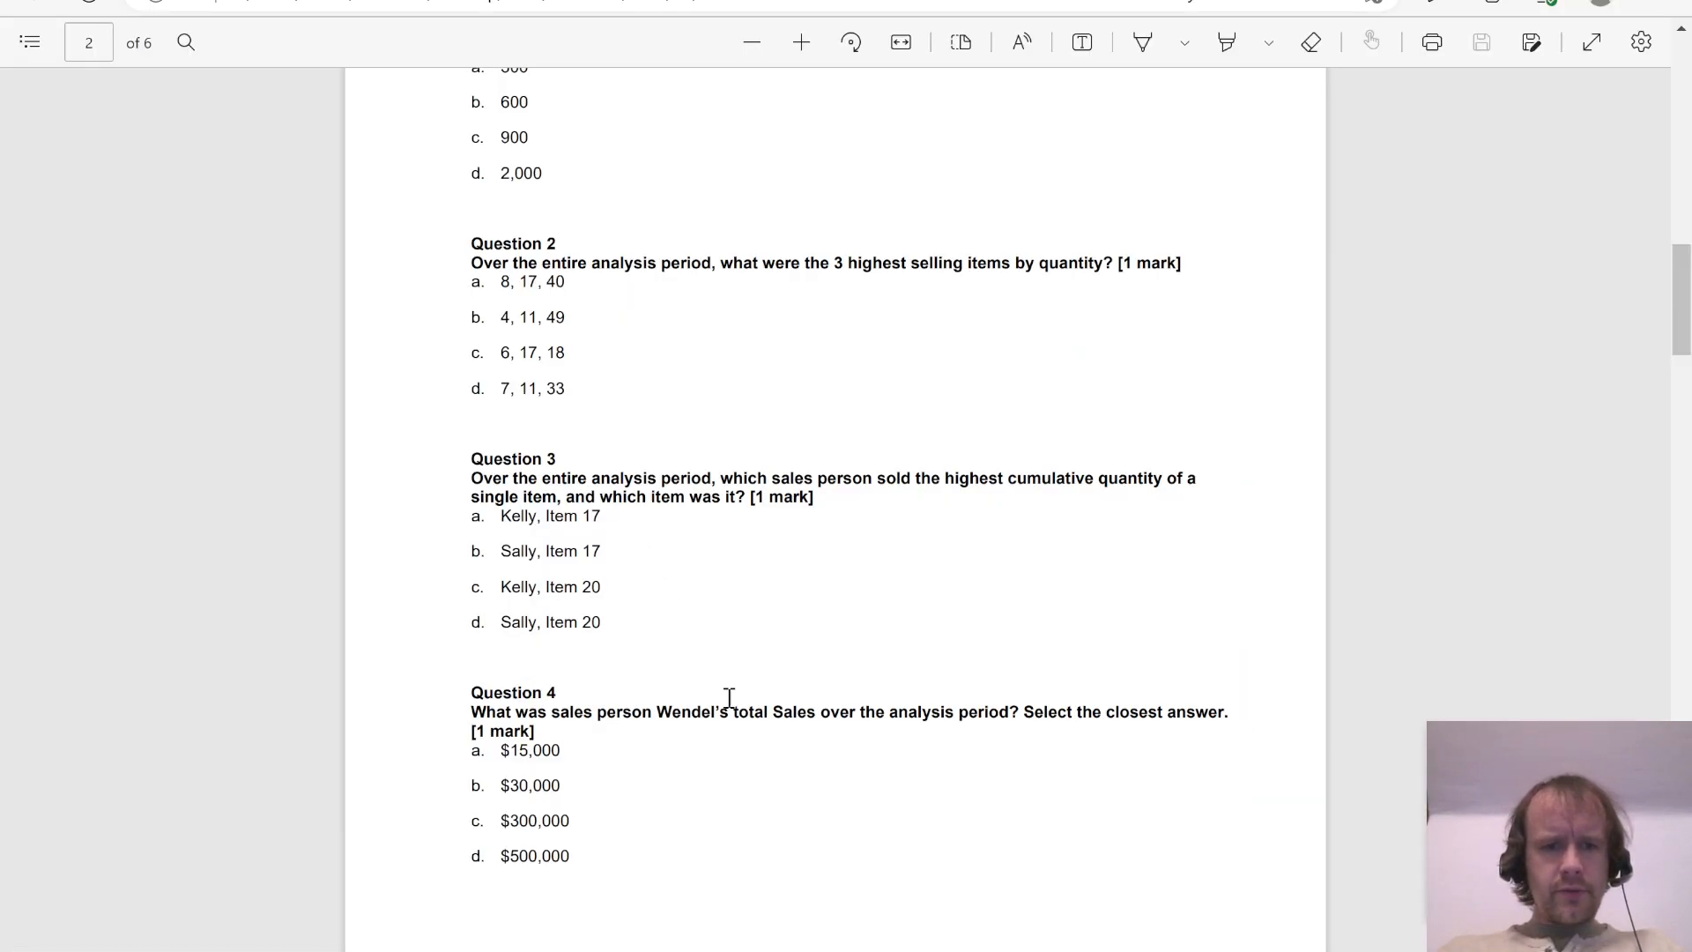
pyautogui.scroll(-3, 730, 698)
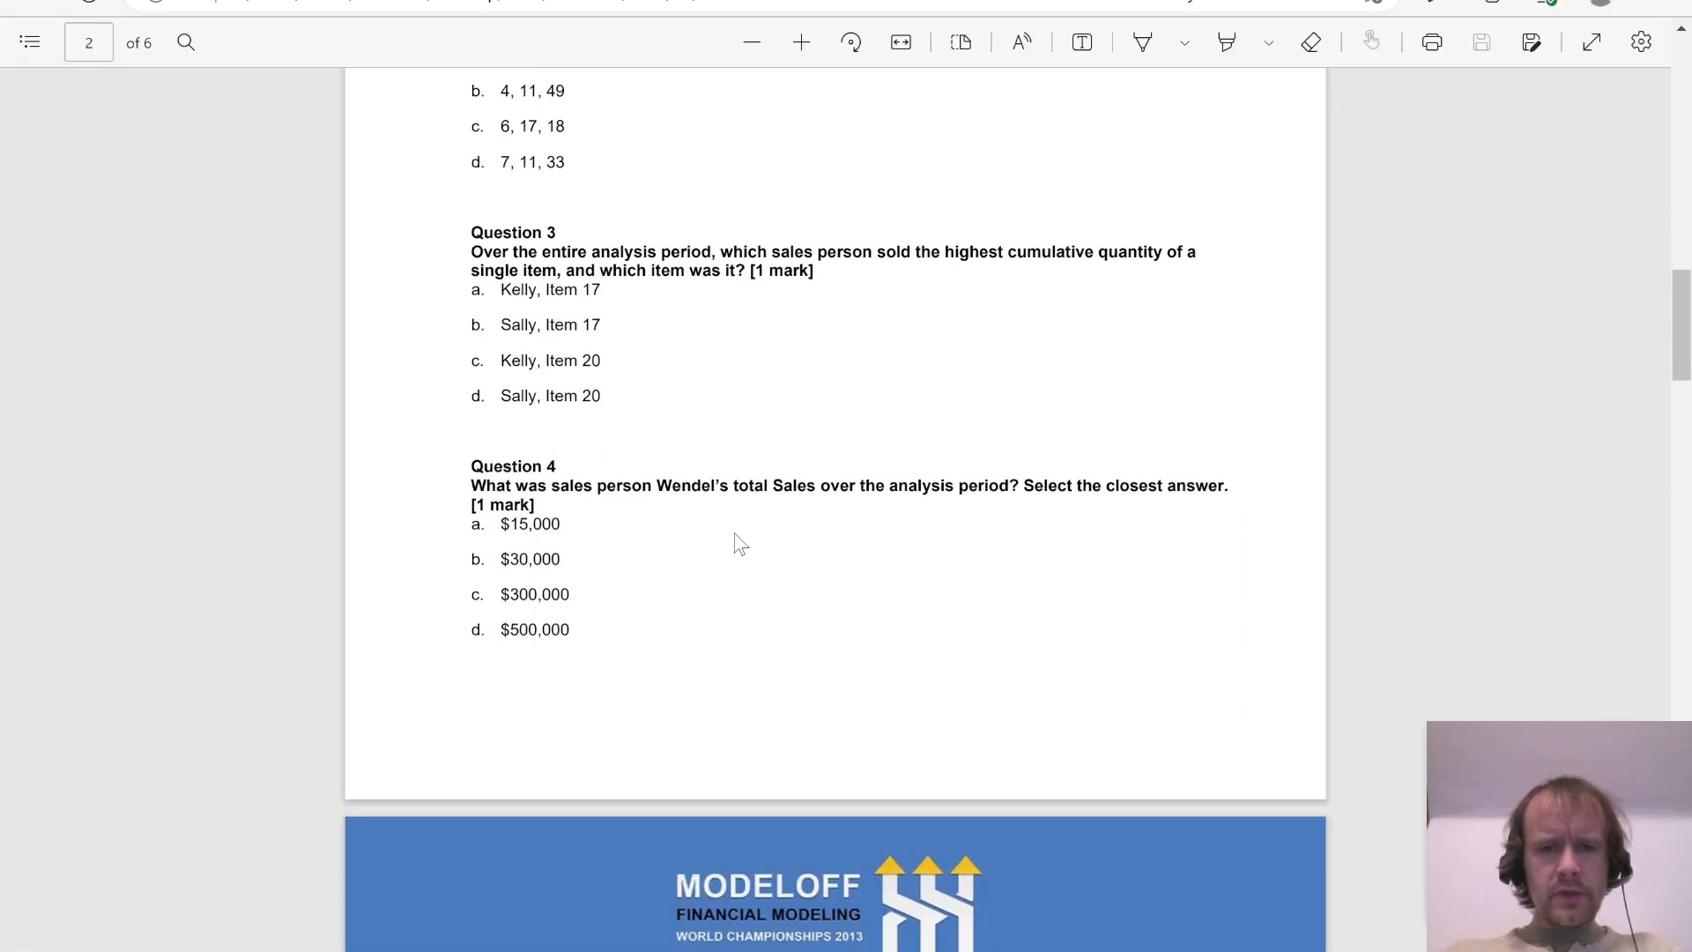
pyautogui.hotkey('alt', 'Tab')
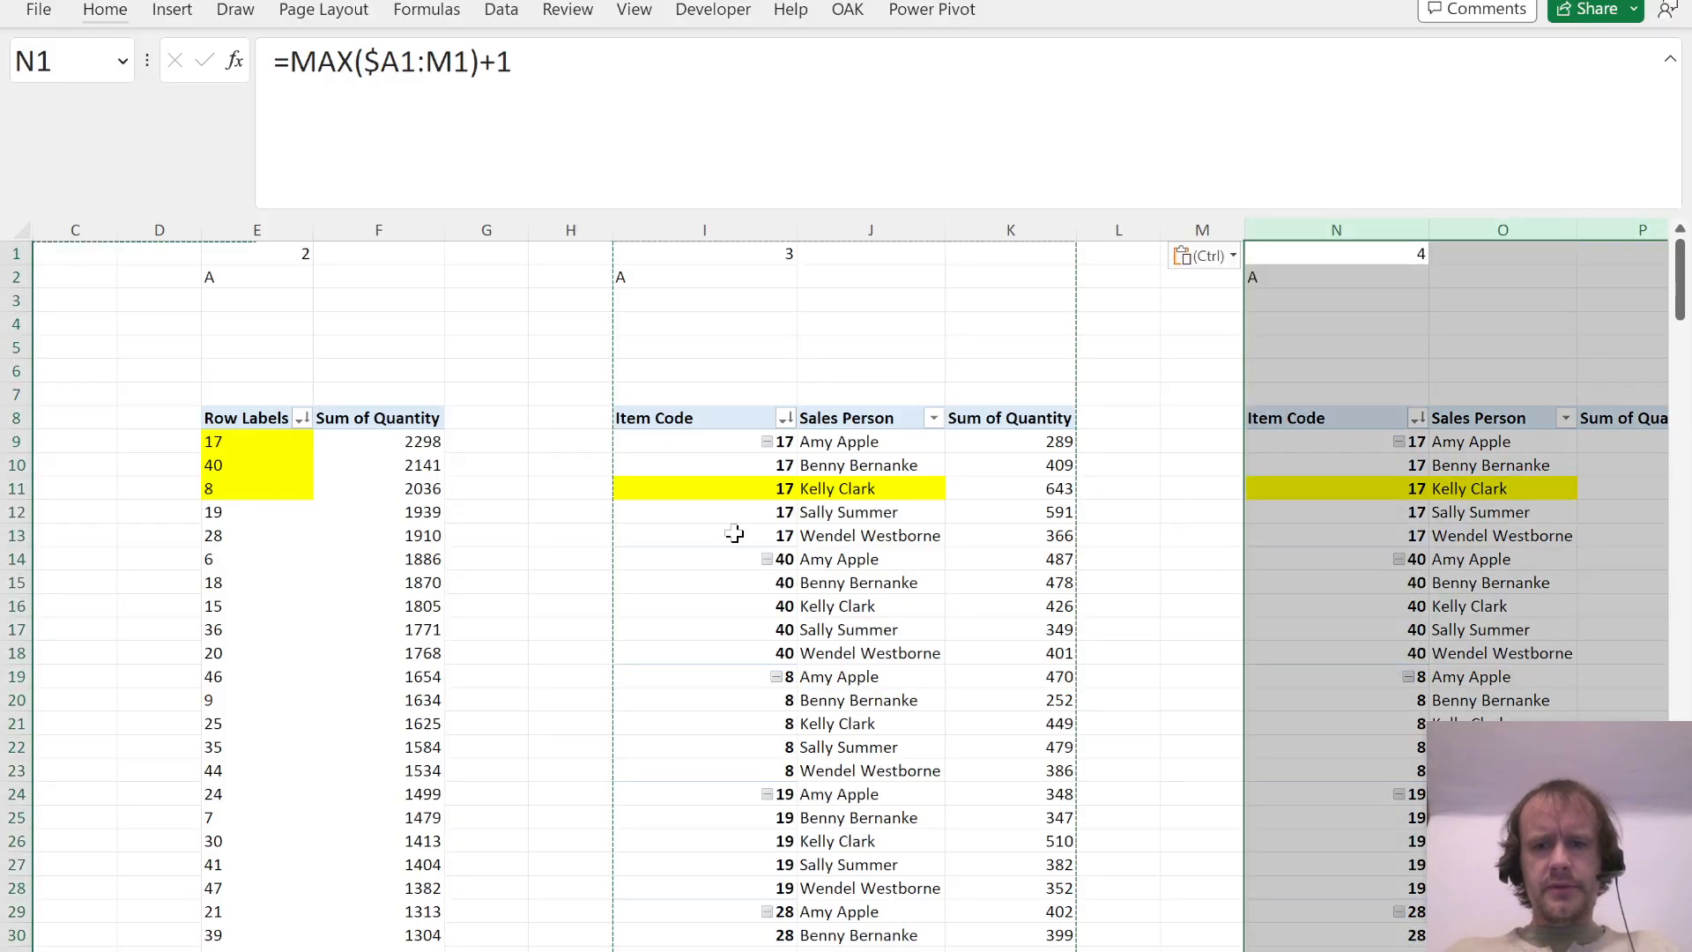
pyautogui.press('Right')
pyautogui.press('Left')
pyautogui.hotkey('ctrl', 'pagedown')
pyautogui.press('Right')
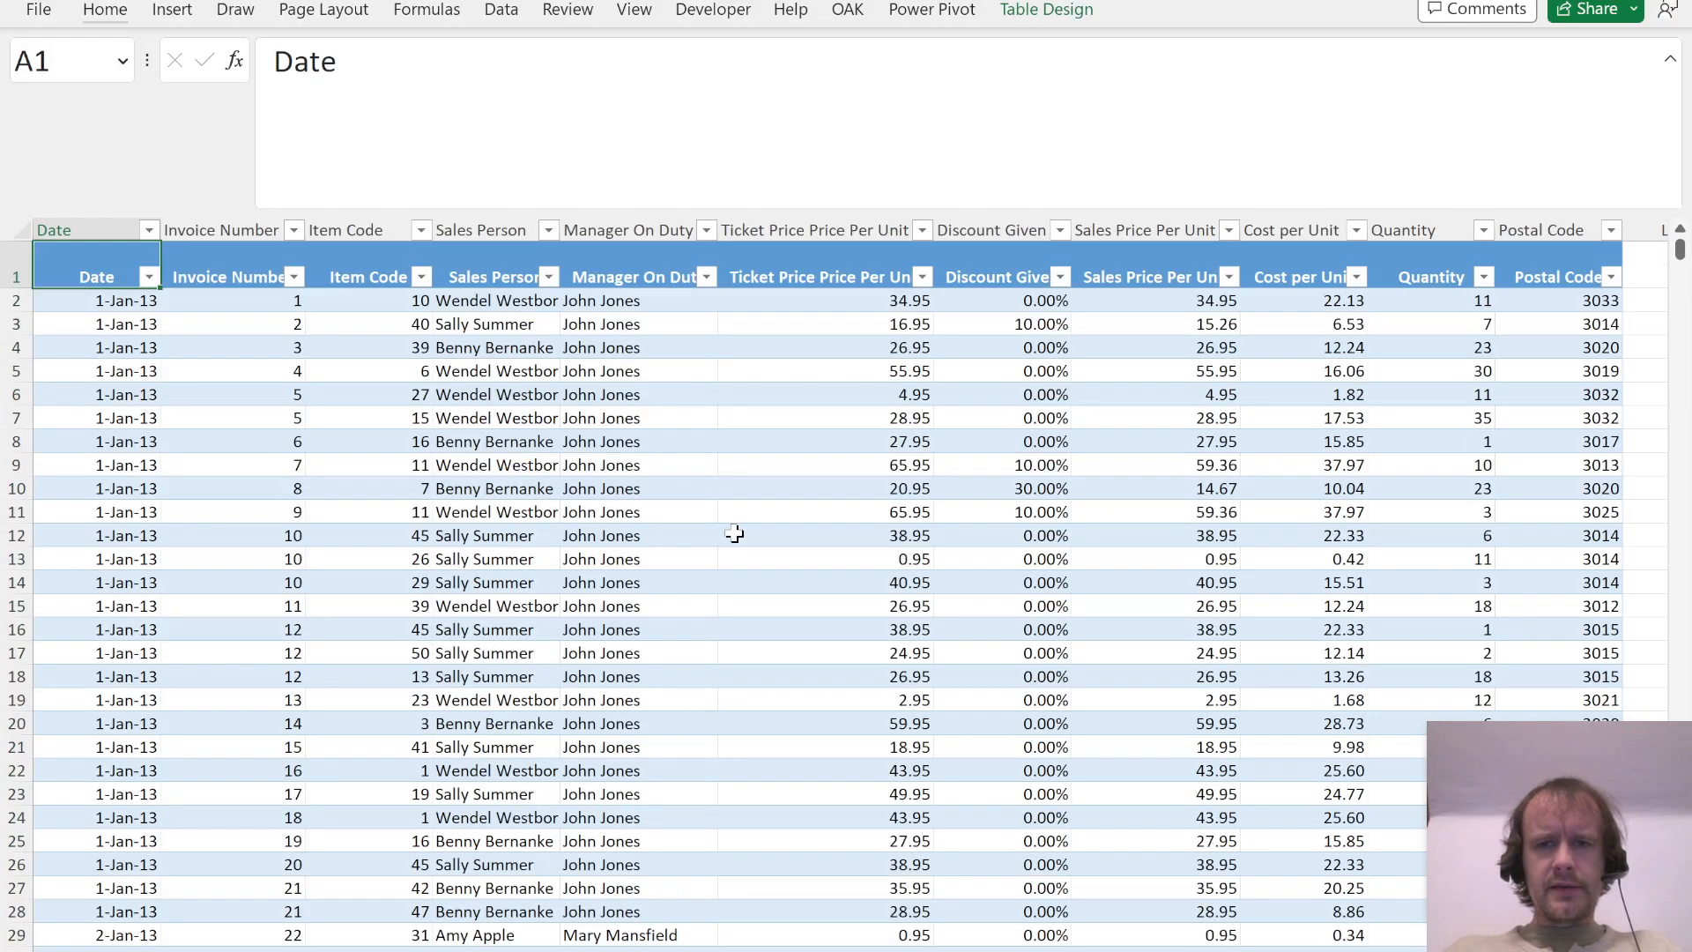
pyautogui.hotkey('ctrl', 'Right')
pyautogui.press('Right')
pyautogui.press('Down')
pyautogui.press('Up')
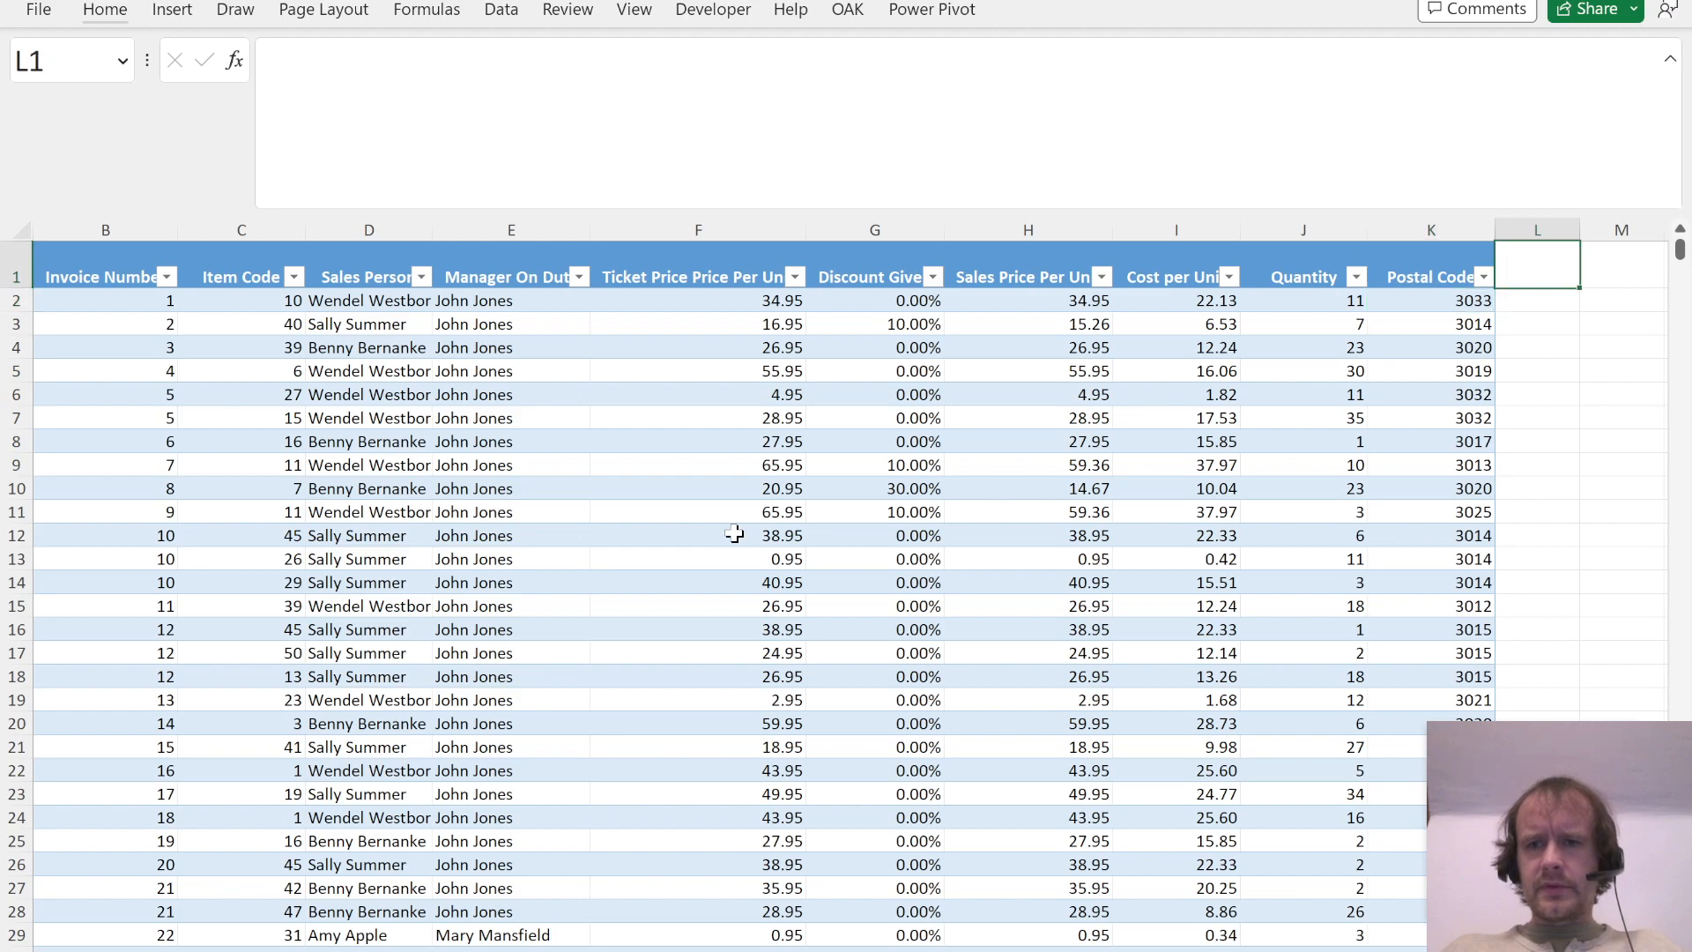
pyautogui.write('Tot sales')
pyautogui.press('Return')
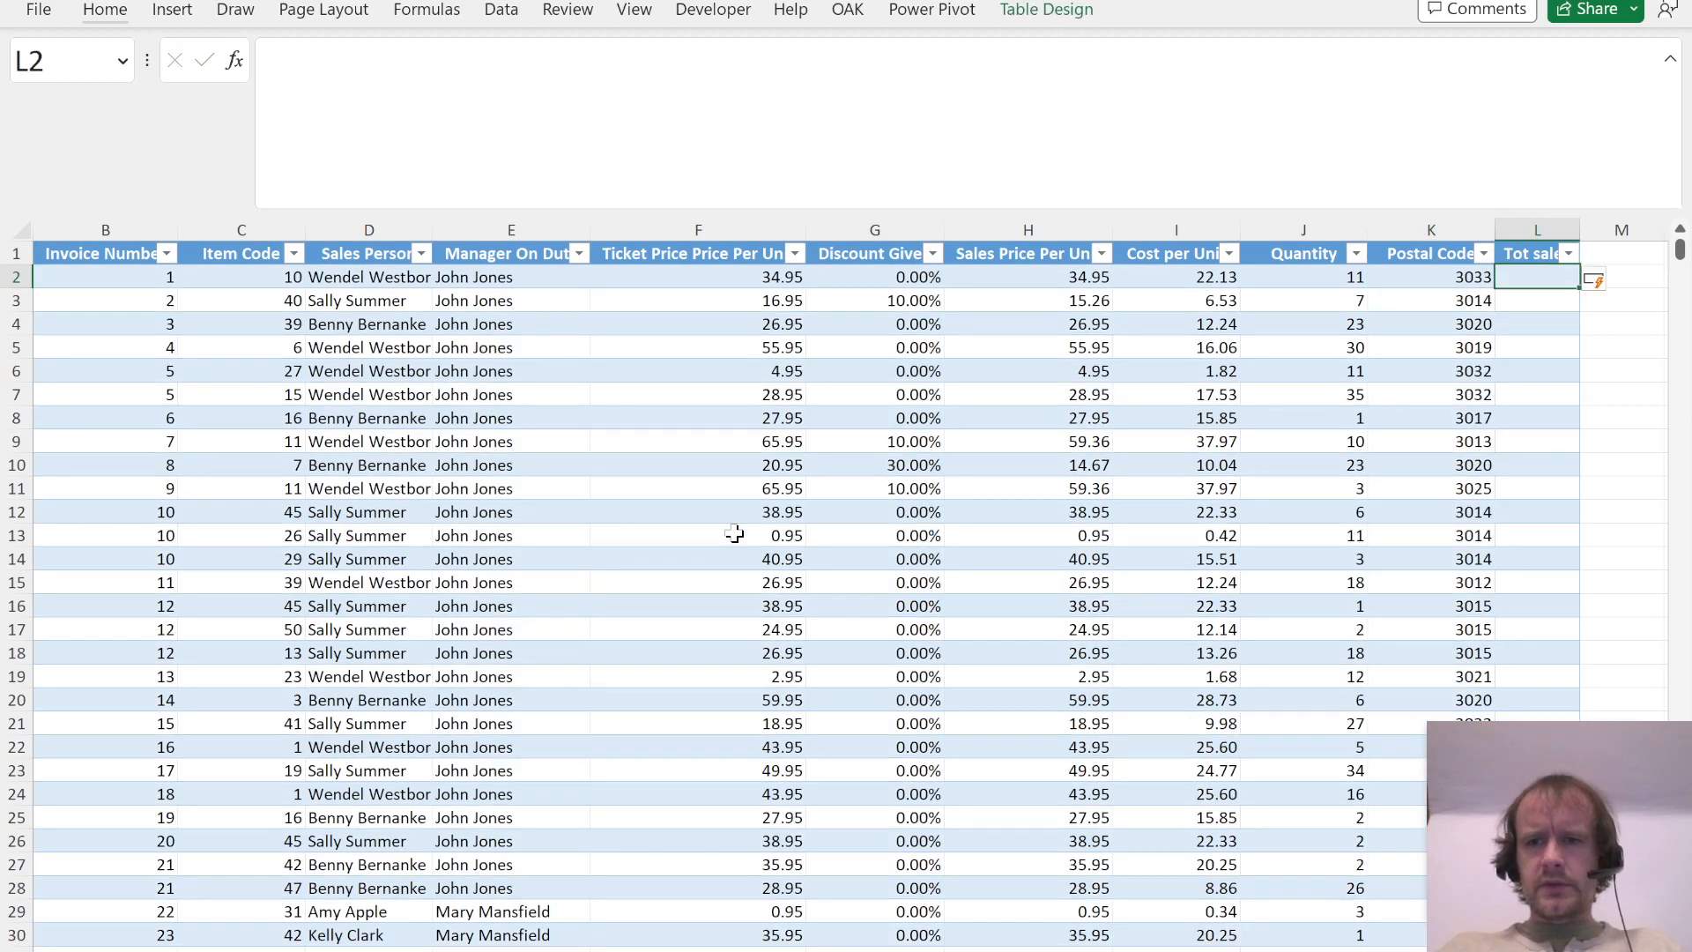
# Step: Fill the Tot sales column with a formula multiplying Sales Price Per Unit by Quantity
pyautogui.write('=')
pyautogui.press('Left')
pyautogui.press('Left')
pyautogui.press('Left')
pyautogui.press('Left')
pyautogui.write('*')
pyautogui.press('Left')
pyautogui.press('Left')
pyautogui.press('Return')
# Step: Format the Tot sales column as numbers with thousands separators and two decimals
pyautogui.press('Up')
pyautogui.hotkey('ctrl', 'space')
pyautogui.hotkey('ctrl', '1')
pyautogui.press('Escape')
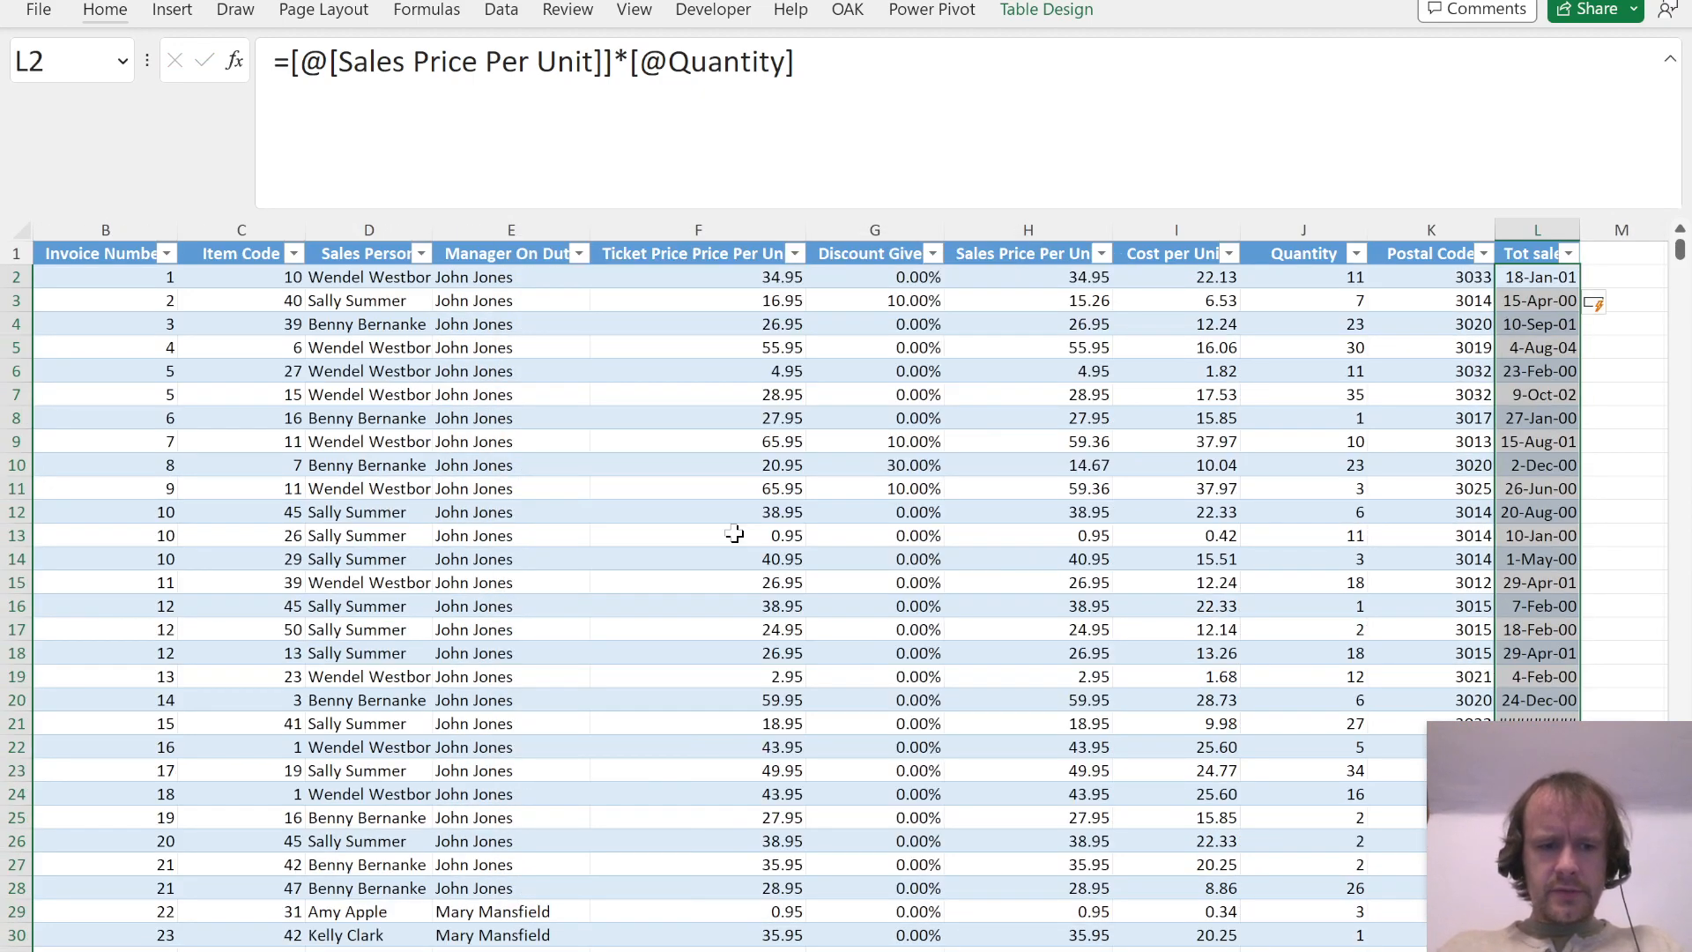
pyautogui.hotkey('ctrl', 'shift', '1')
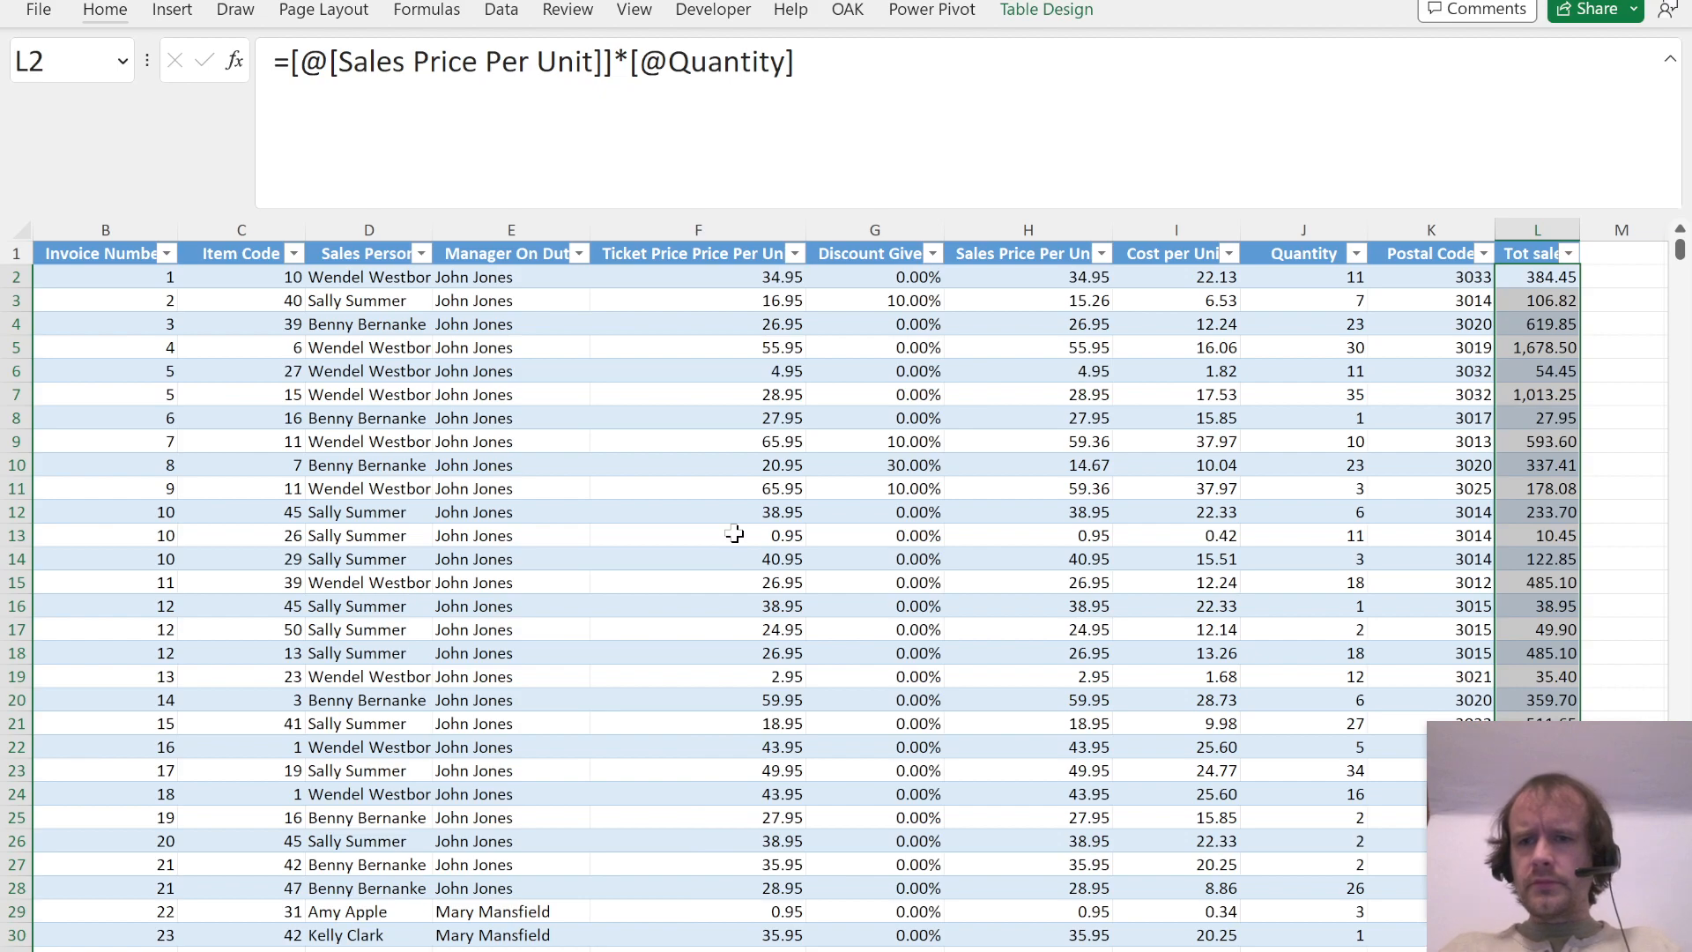
# Step: Remove Item Code and Sum of Quantity from the copied PivotTable at N8, keeping Sales Person in the rows
pyautogui.hotkey('ctrl', 'pageup')
pyautogui.press('Down')
pyautogui.press('Down')
pyautogui.press('Down')
pyautogui.press('Down')
pyautogui.press('Down')
pyautogui.press('Down')
pyautogui.press('Down')
pyautogui.press('Down')
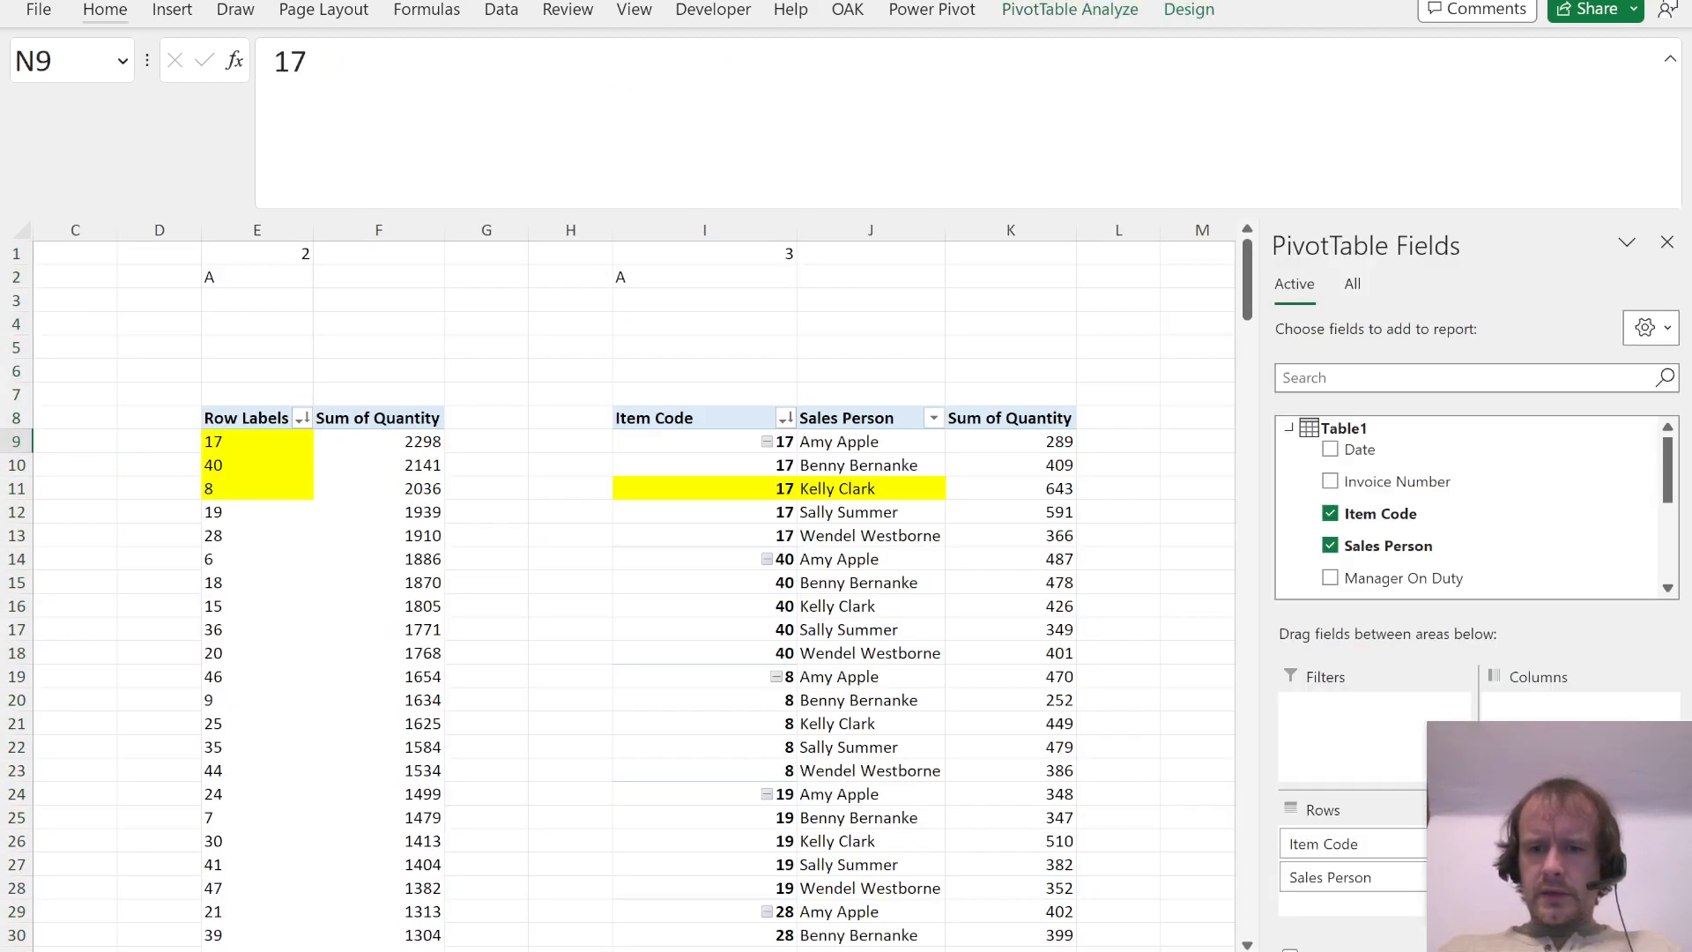
pyautogui.moveTo(1355, 846); pyautogui.dragTo(1559, 526)
pyautogui.moveTo(1568, 844); pyautogui.dragTo(1619, 493)
pyautogui.scroll(-3, 1576, 503)
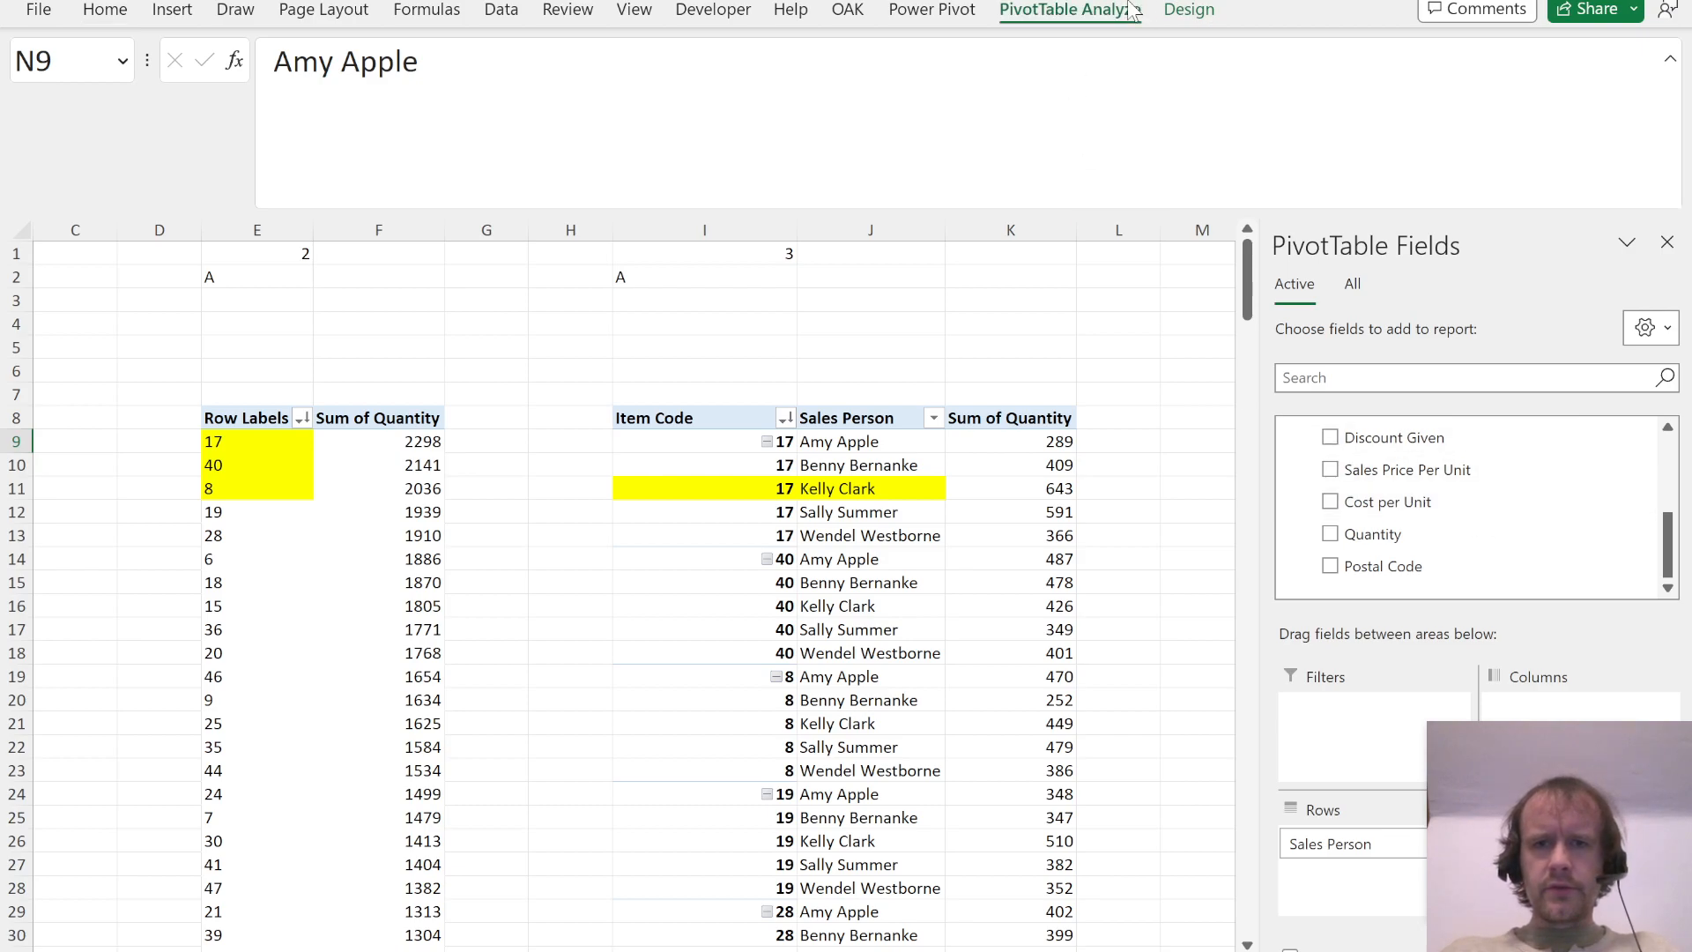
# Step: Refresh the PivotTable at N8 and add the Tot sales field to its values
pyautogui.click(1070, 10)
pyautogui.click(874, 76)
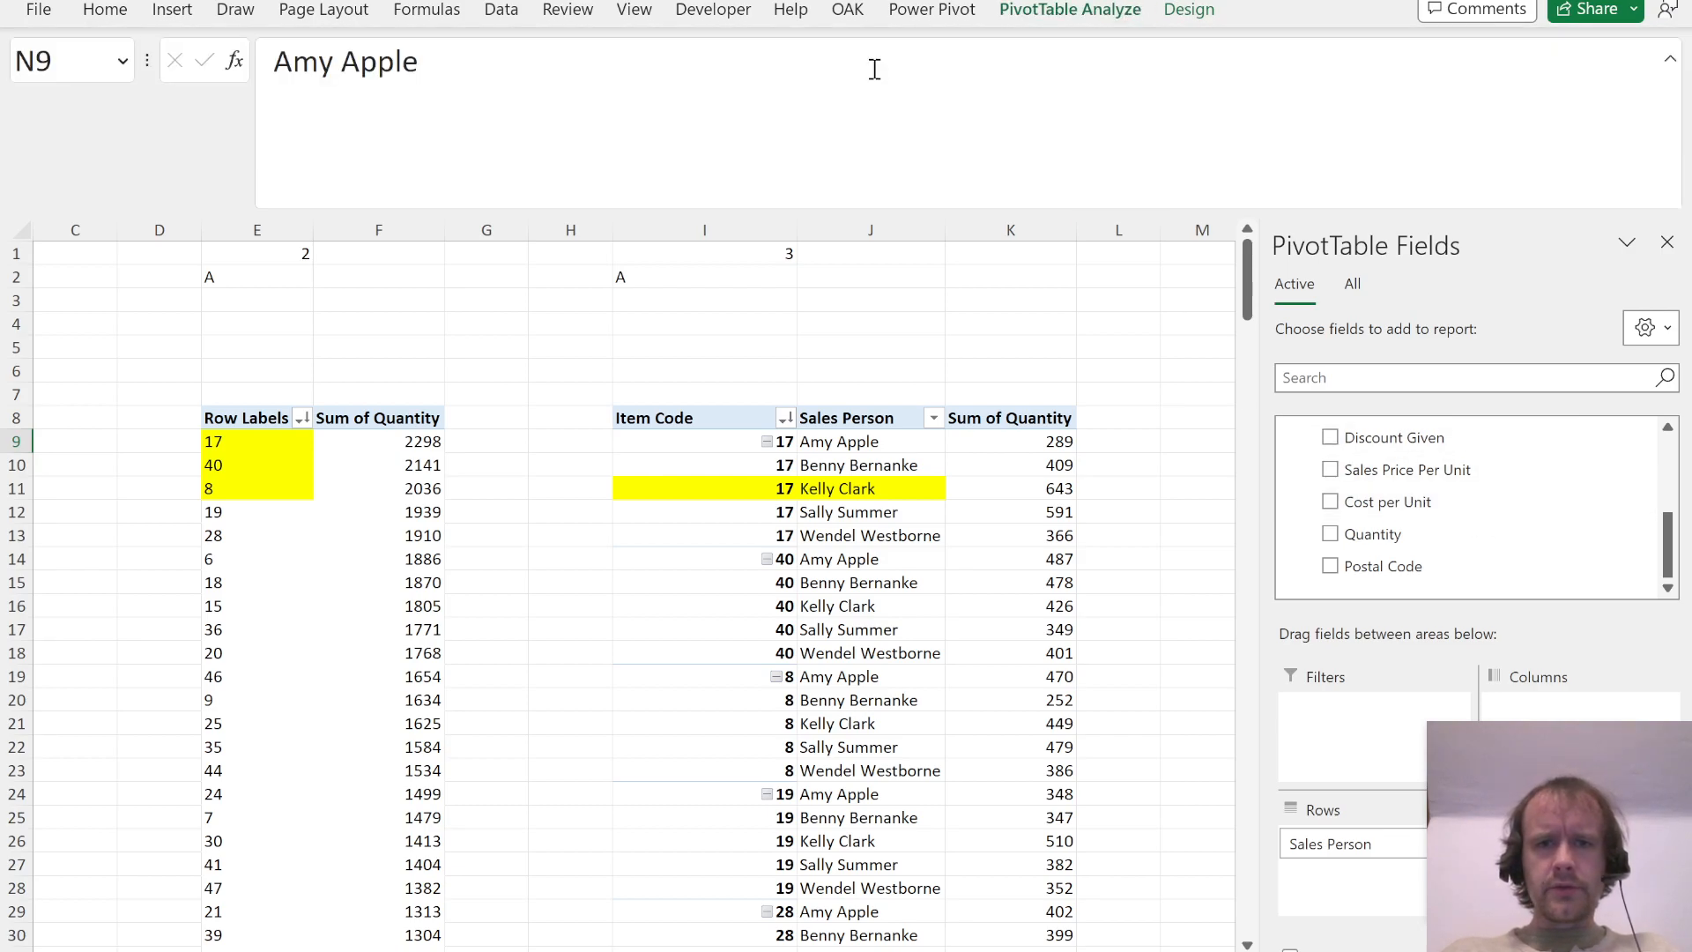
pyautogui.scroll(-3, 1489, 546)
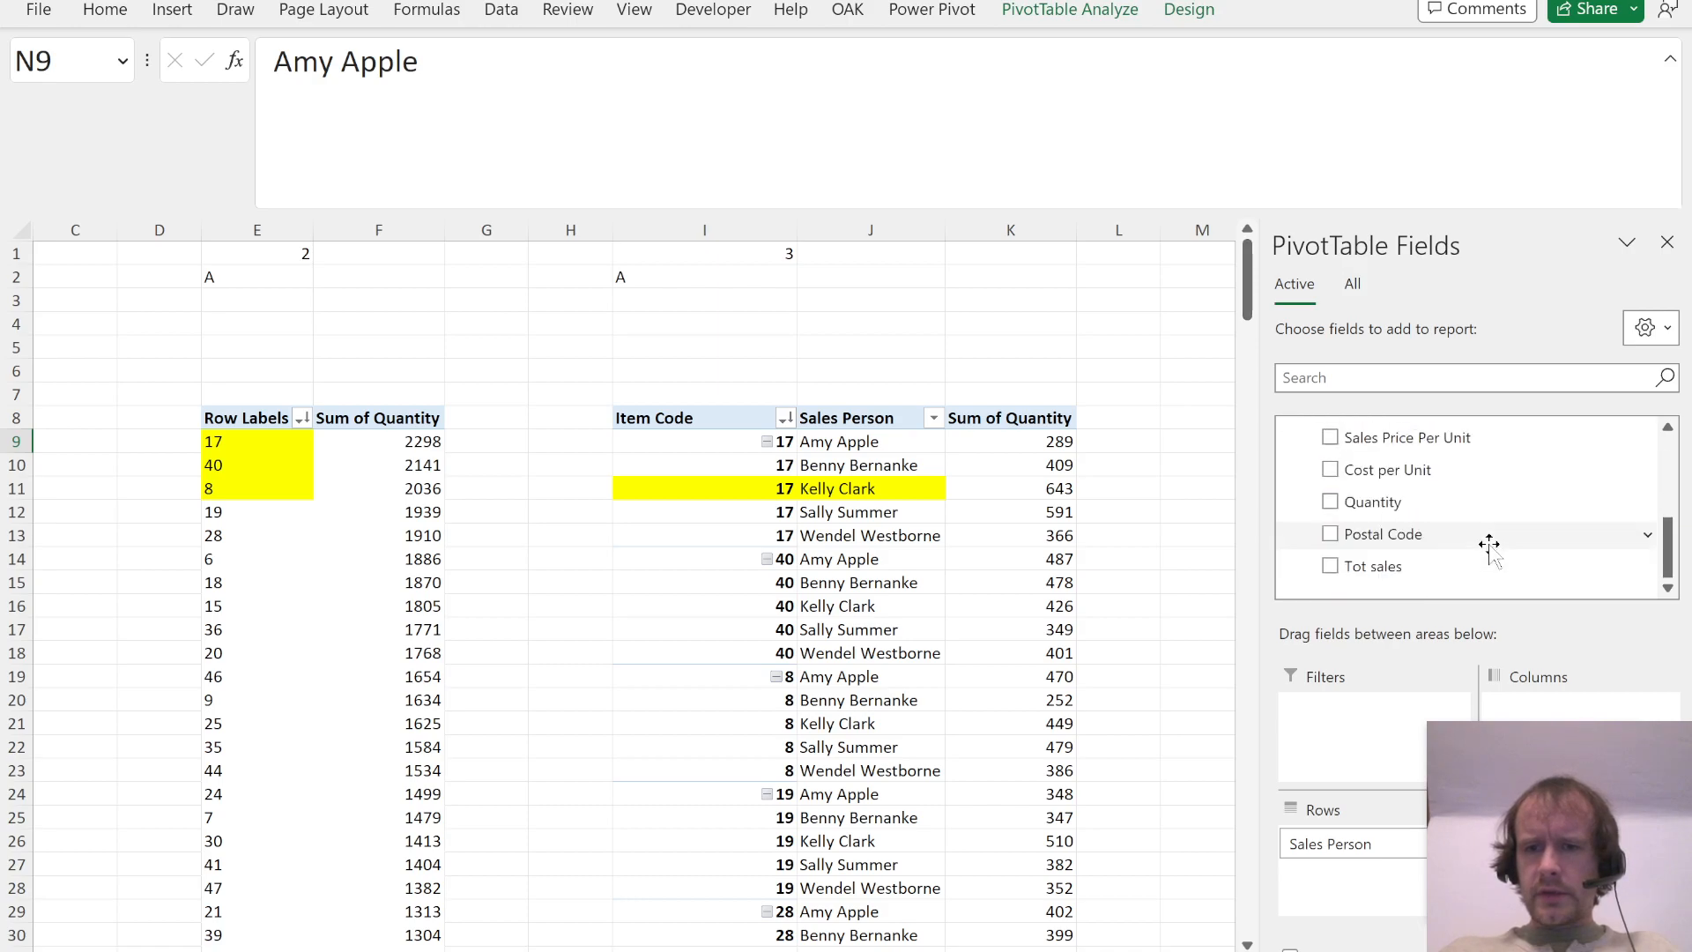
pyautogui.moveTo(1364, 566); pyautogui.dragTo(1529, 841)
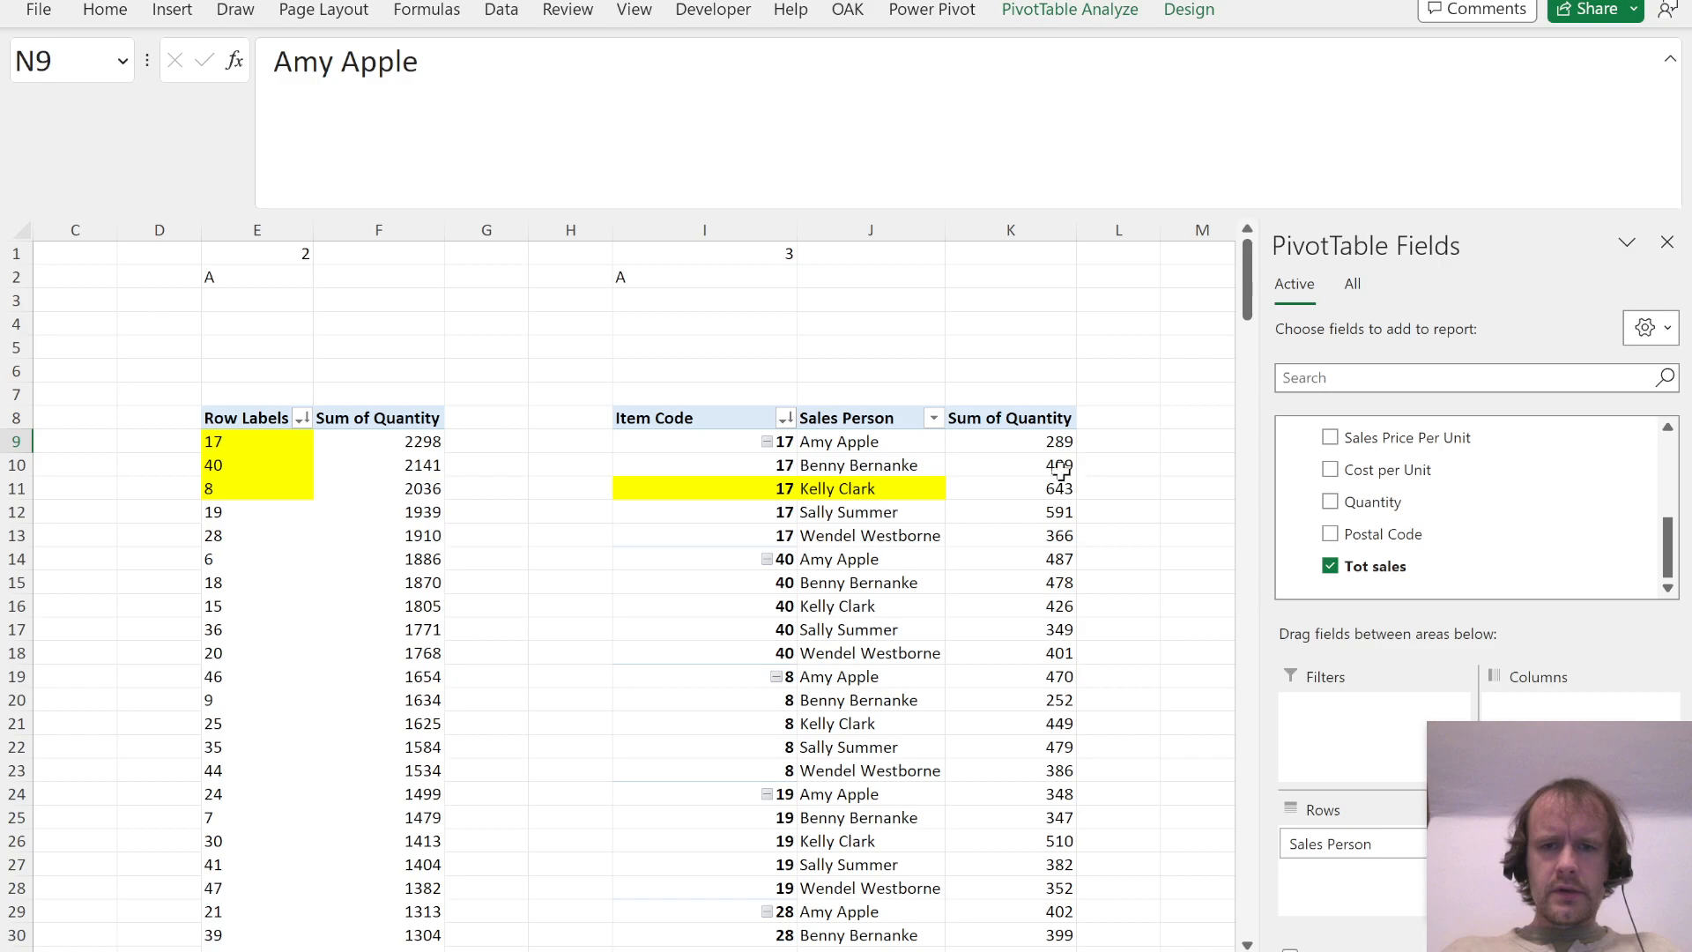
# Step: Recheck Question 4 and format the Tot sales sums in O9:O13 with thousands separators and no decimals
pyautogui.hscroll(5, 1083, 475)
pyautogui.hotkey('alt', 'Tab')
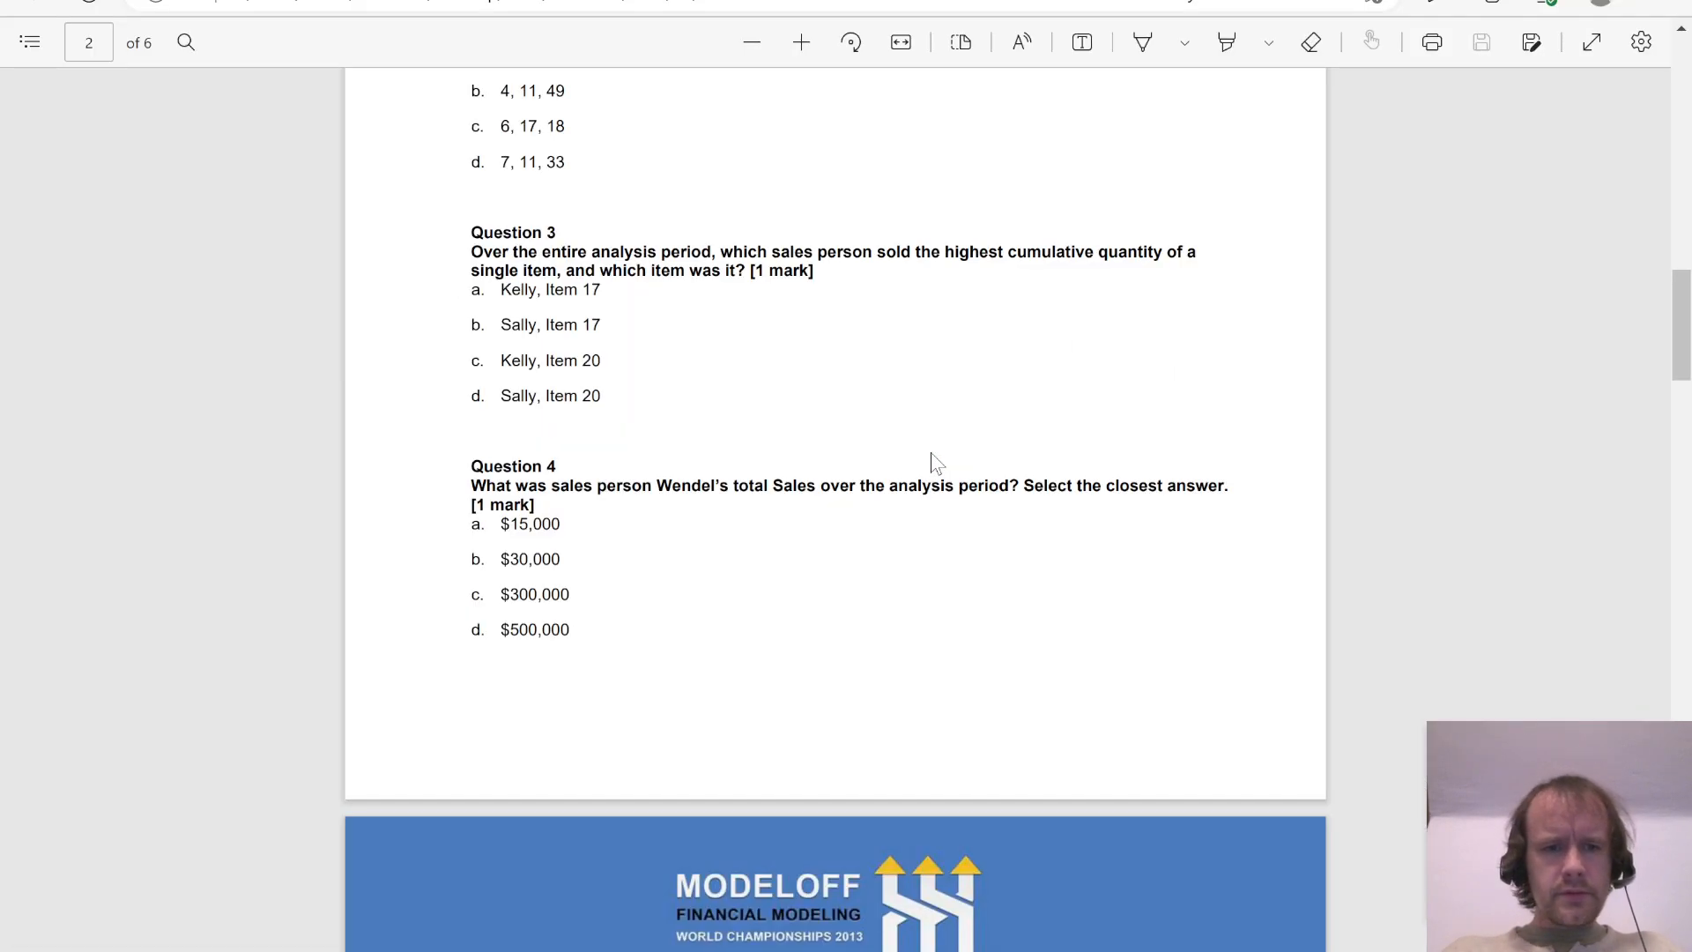
pyautogui.hotkey('alt', 'Tab')
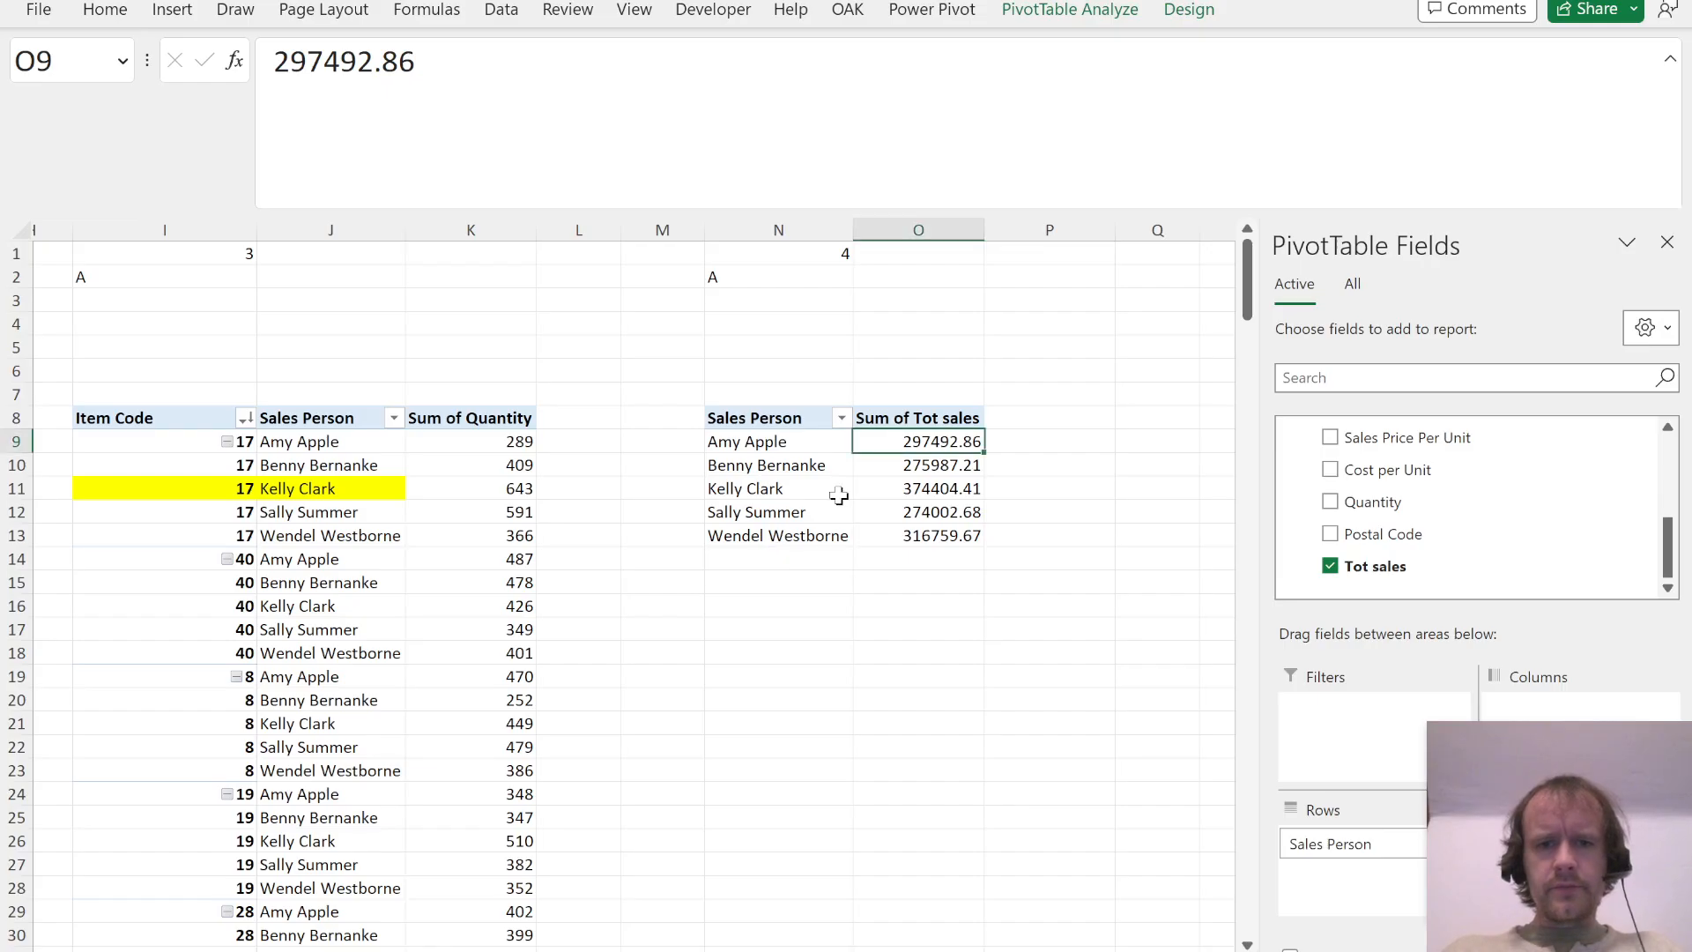
pyautogui.press('Down')
pyautogui.press('Down')
pyautogui.press('Down')
pyautogui.press('Down')
pyautogui.hotkey('ctrl', 'shift', '1')
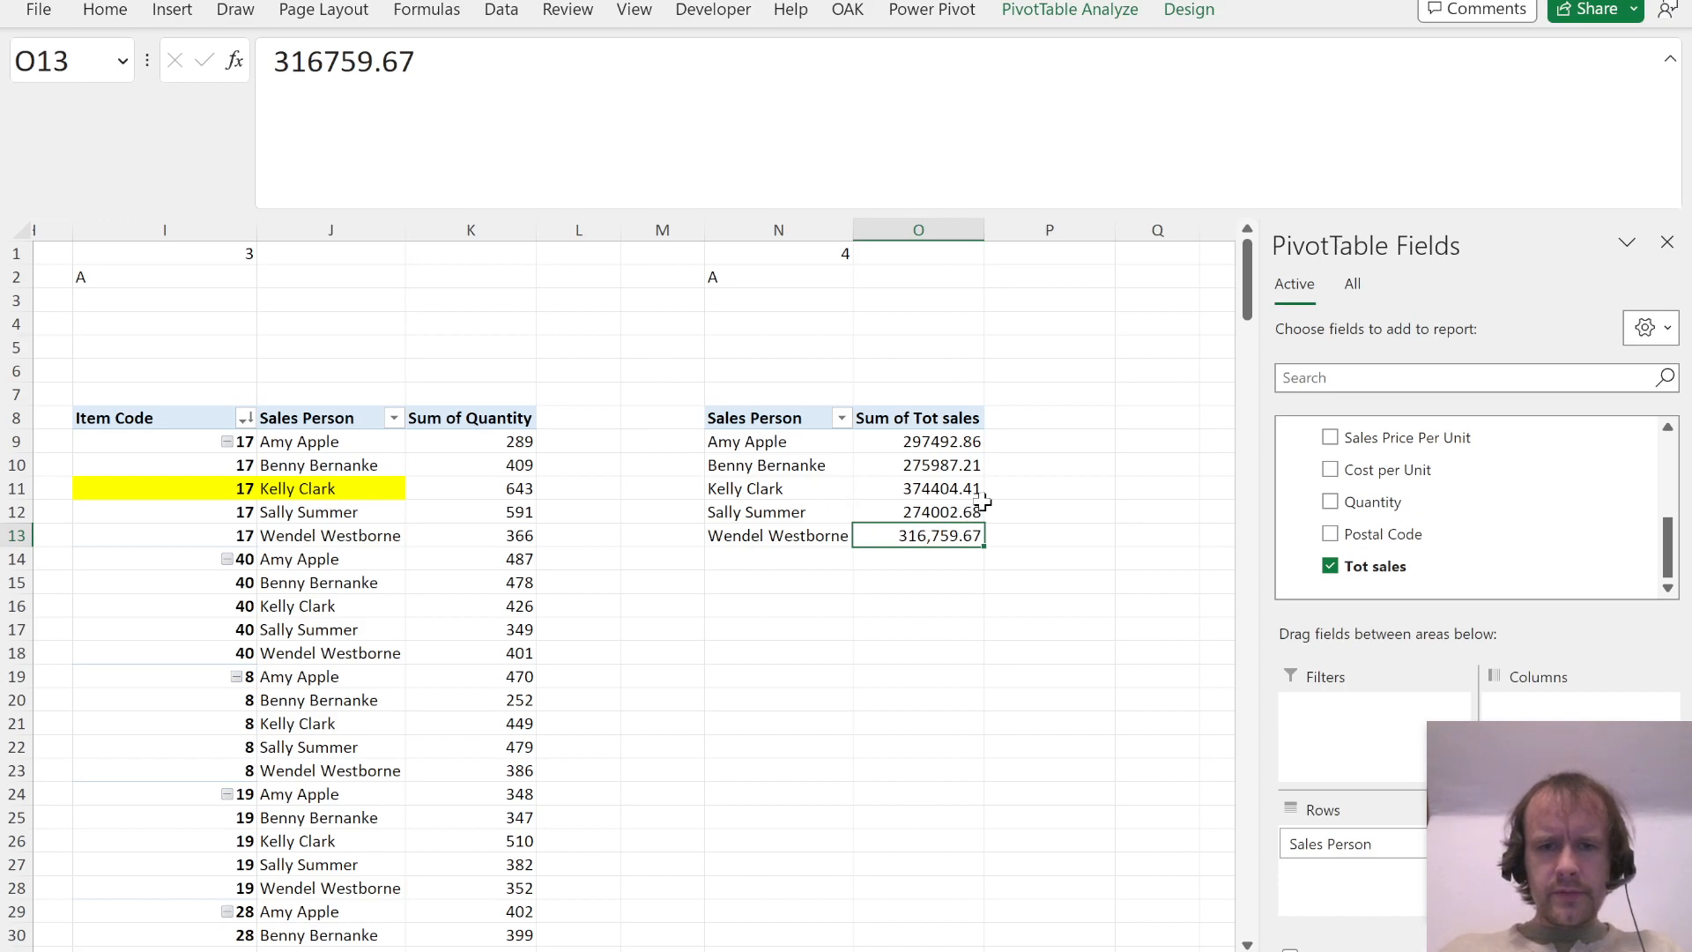
pyautogui.hotkey('shift', 'Up')
pyautogui.hotkey('shift', 'Up')
pyautogui.hotkey('shift', 'Up')
pyautogui.hotkey('shift', 'Up')
pyautogui.hotkey('ctrl', 'shift', '1')
pyautogui.hotkey('alt', 'h')
pyautogui.press('9')
pyautogui.hotkey('alt', 'h')
pyautogui.press('9')
# Step: Check the answer options of Question 4 in the PDF and enter C as its answer in N2
pyautogui.hotkey('alt', 'Tab')
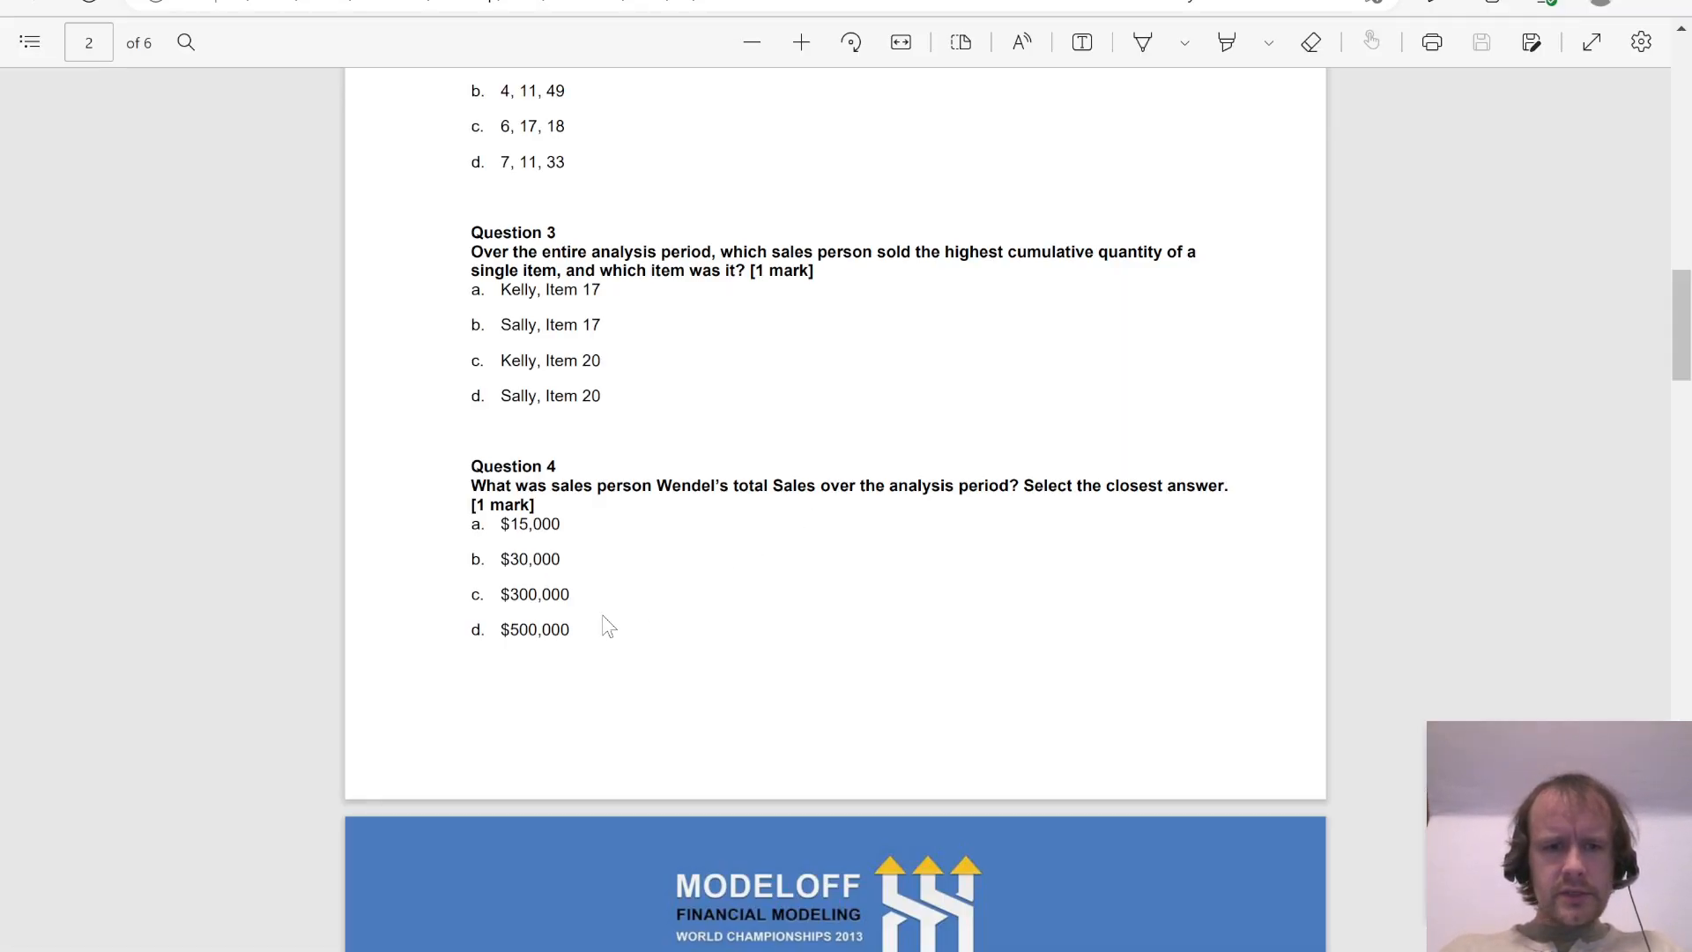
pyautogui.hotkey('alt', 'Tab')
pyautogui.click(773, 280)
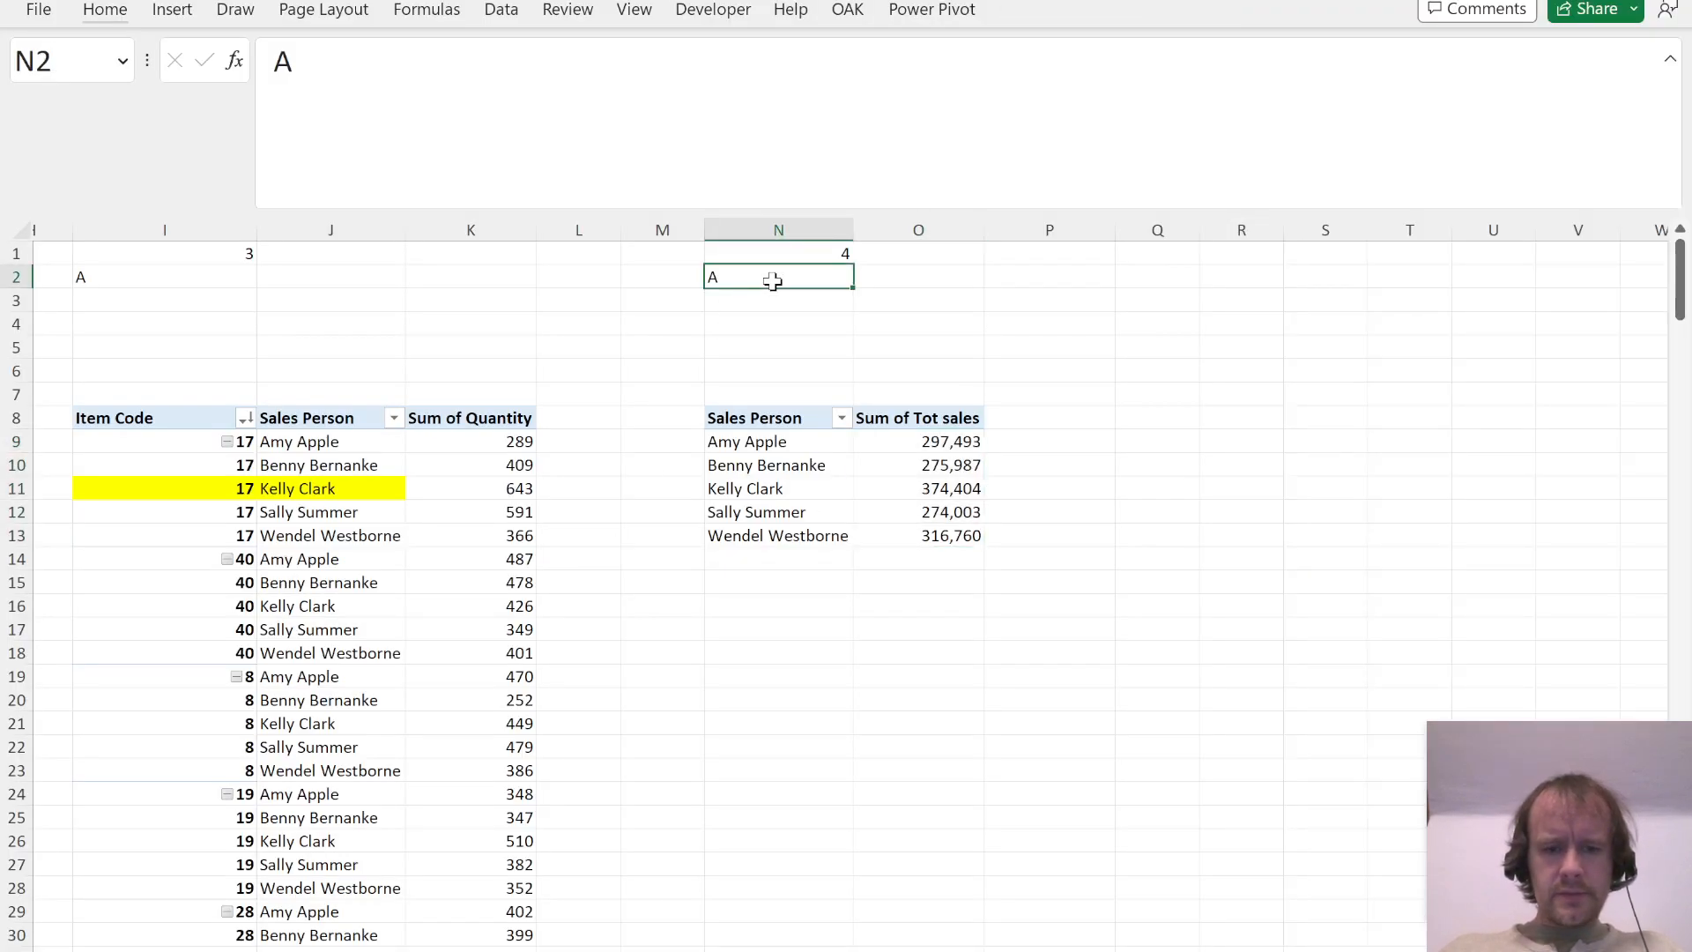
pyautogui.write('C')
pyautogui.press('Return')
# Step: Fill the last sales person and their sales total in N13:O13 with yellow
pyautogui.hotkey('ctrl', 'Down')
pyautogui.hotkey('ctrl', 'Down')
pyautogui.hotkey('shift', 'Right')
pyautogui.press('alt')
pyautogui.press('h')
pyautogui.press('h')
pyautogui.click(467, 330)
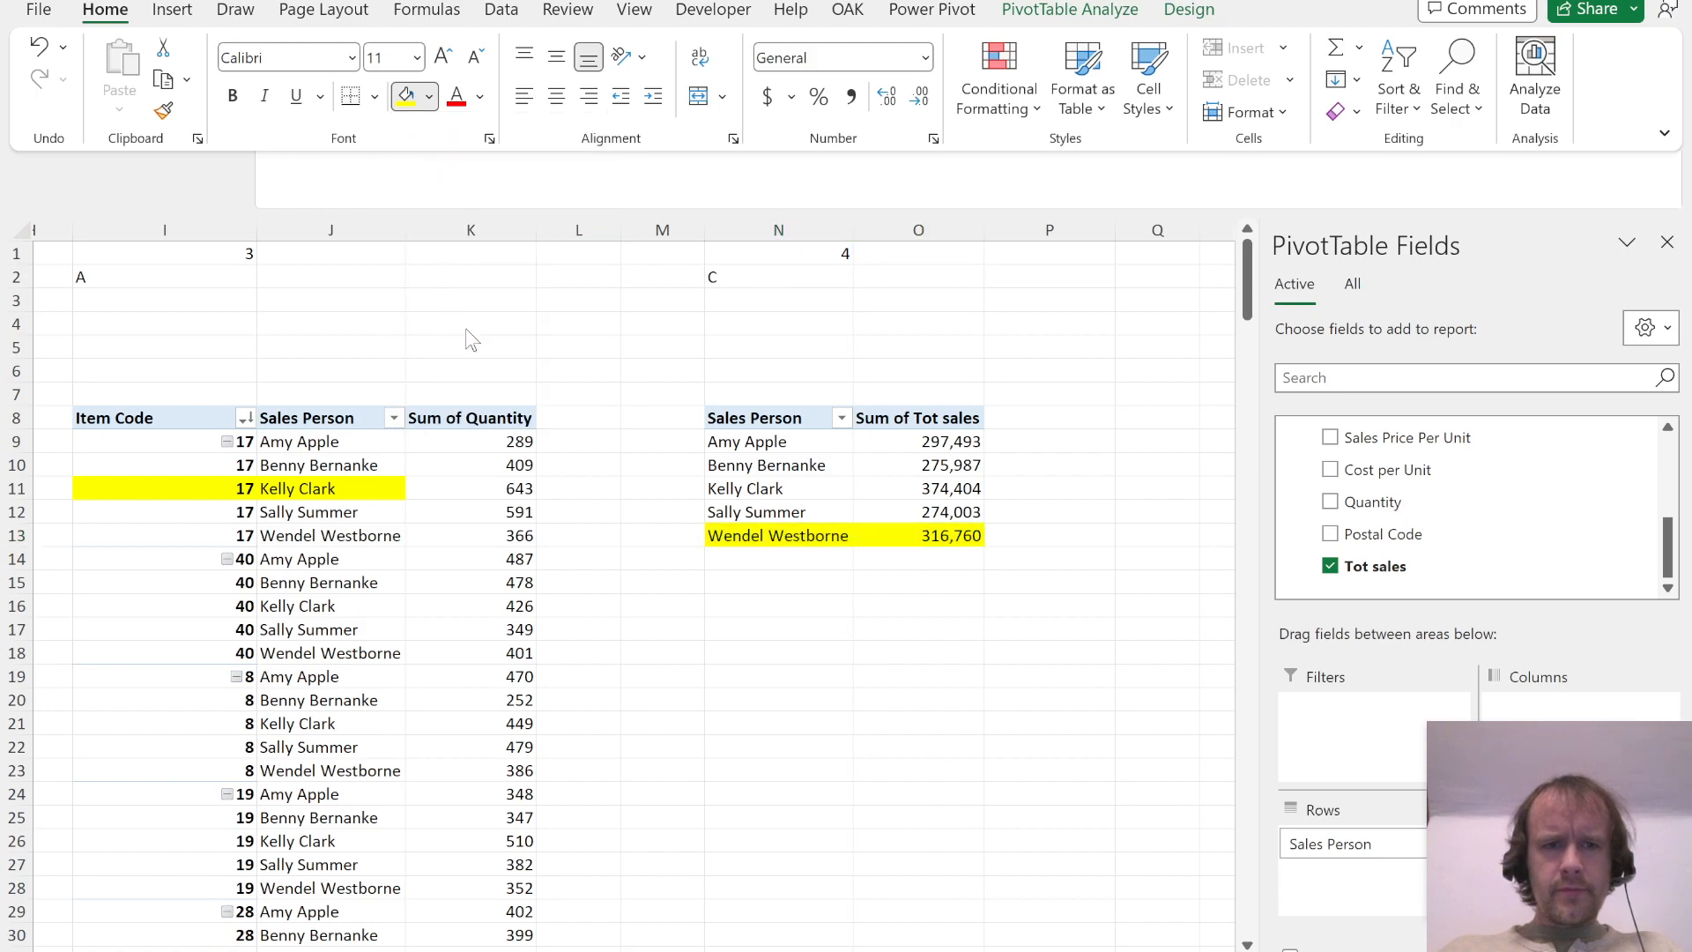
# Step: Copy columns N:O with the Question 4 PivotTable to column R
pyautogui.hotkey('ctrl', 'space')
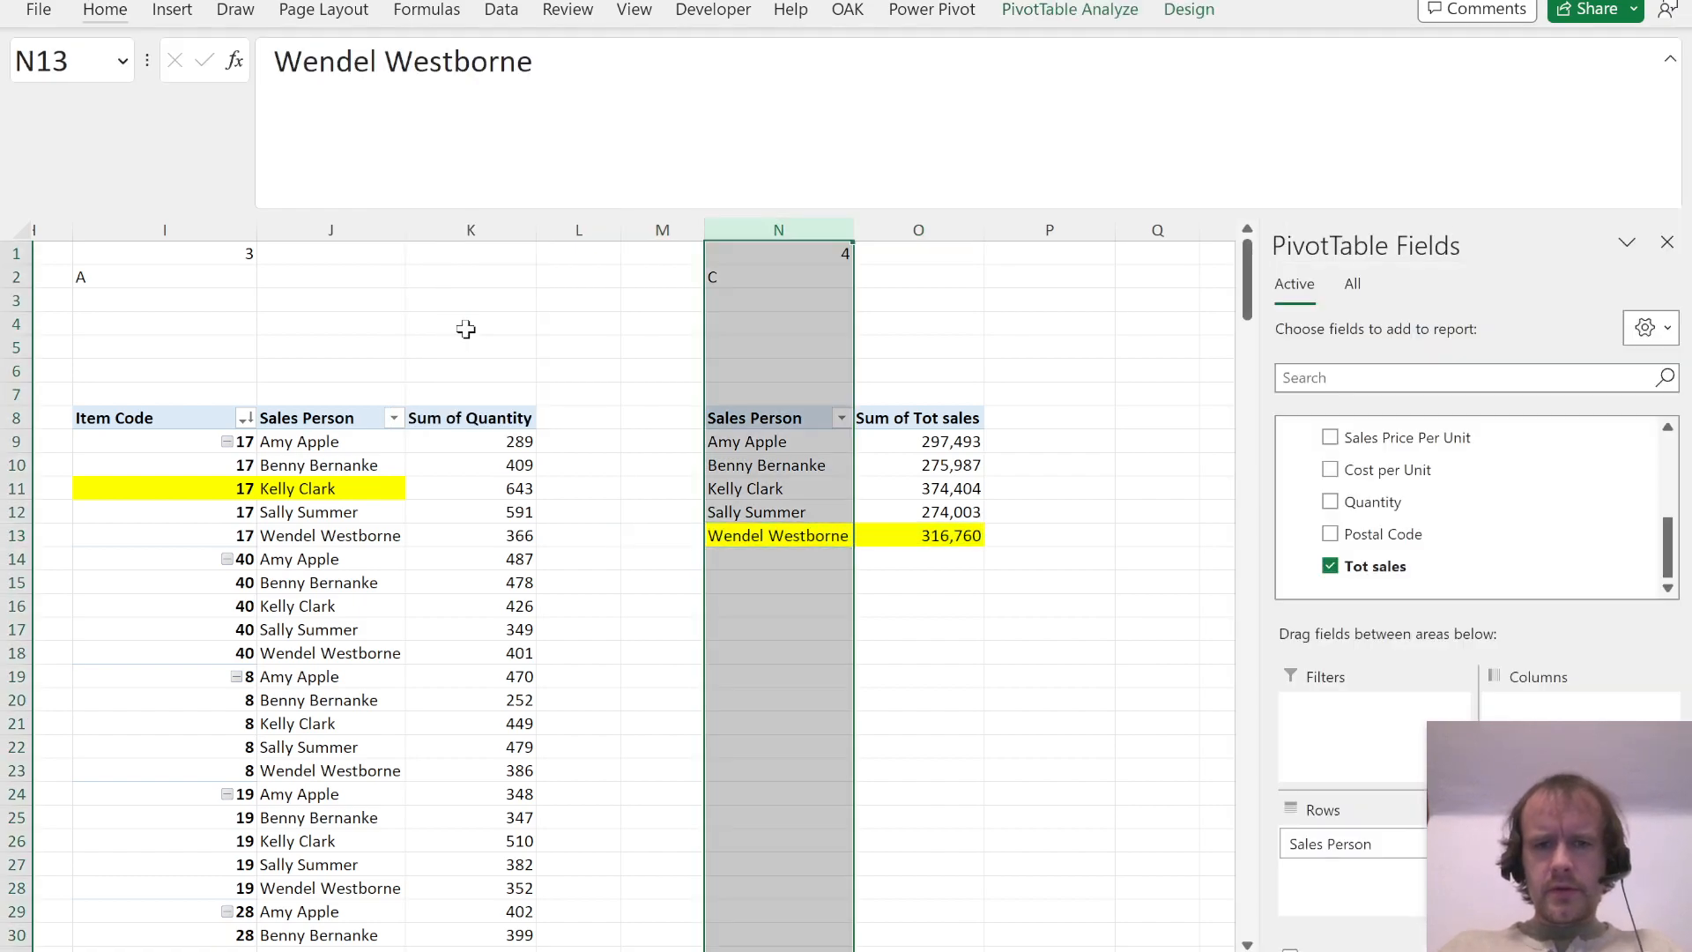
pyautogui.hotkey('shift', 'Right')
pyautogui.hotkey('shift', 'Right')
pyautogui.hotkey('shift', 'Left')
pyautogui.hotkey('ctrl', 'c')
pyautogui.press('Right')
pyautogui.press('Right')
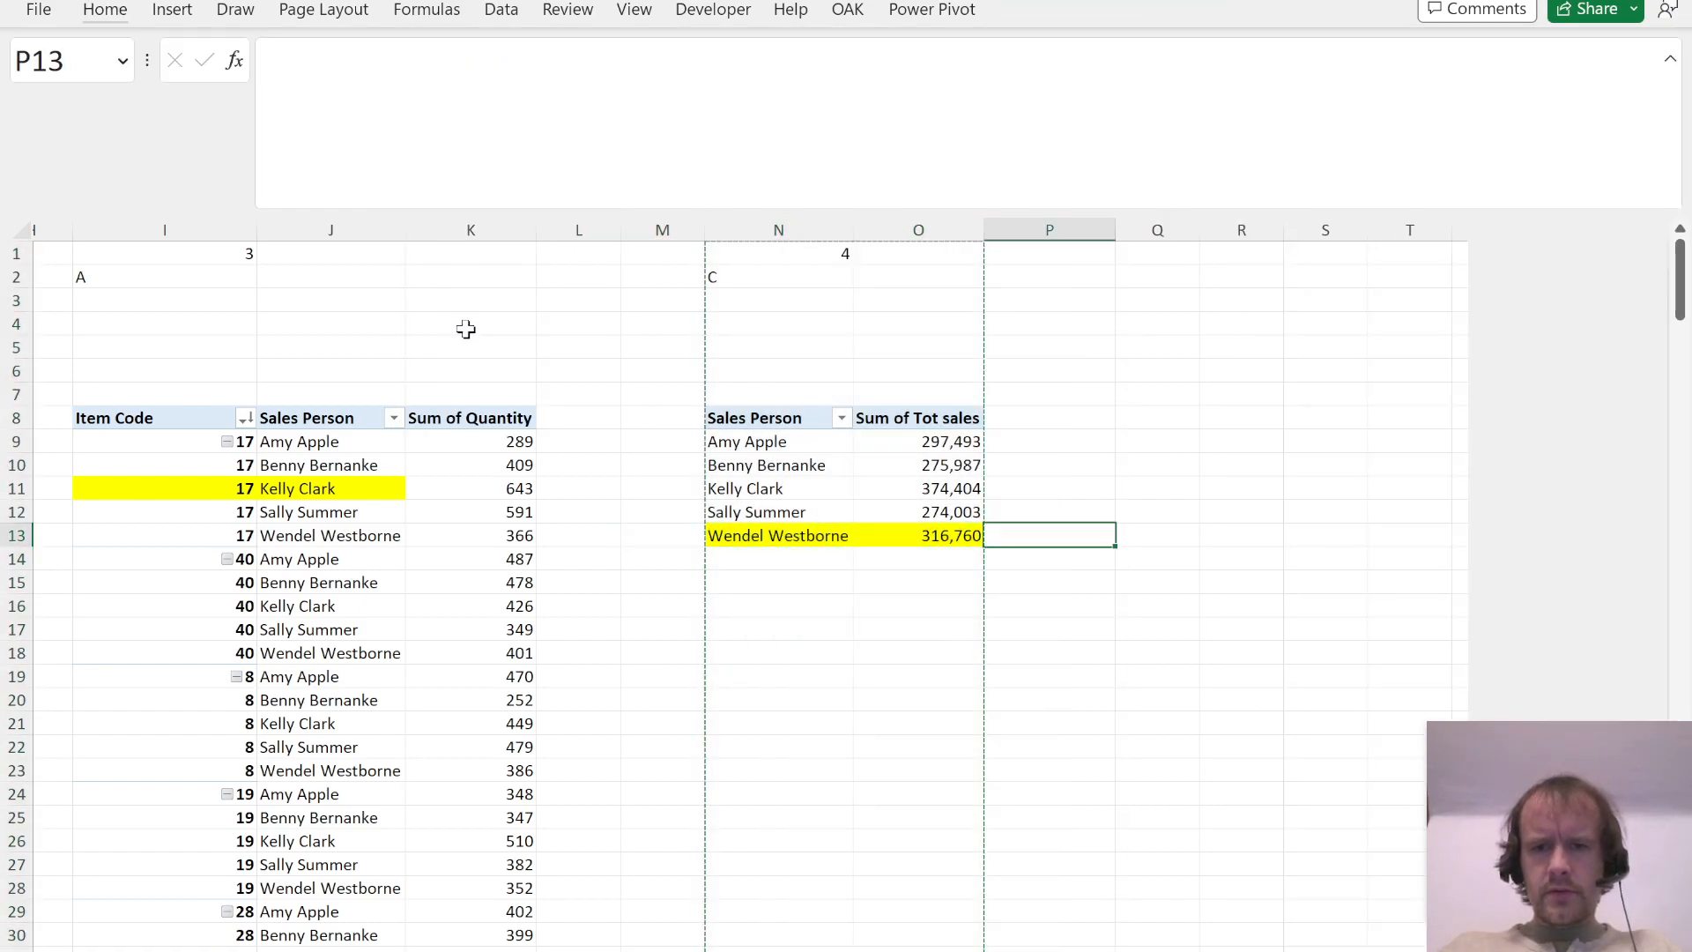
pyautogui.press('Right')
pyautogui.press('Right')
pyautogui.hotkey('ctrl', 'space')
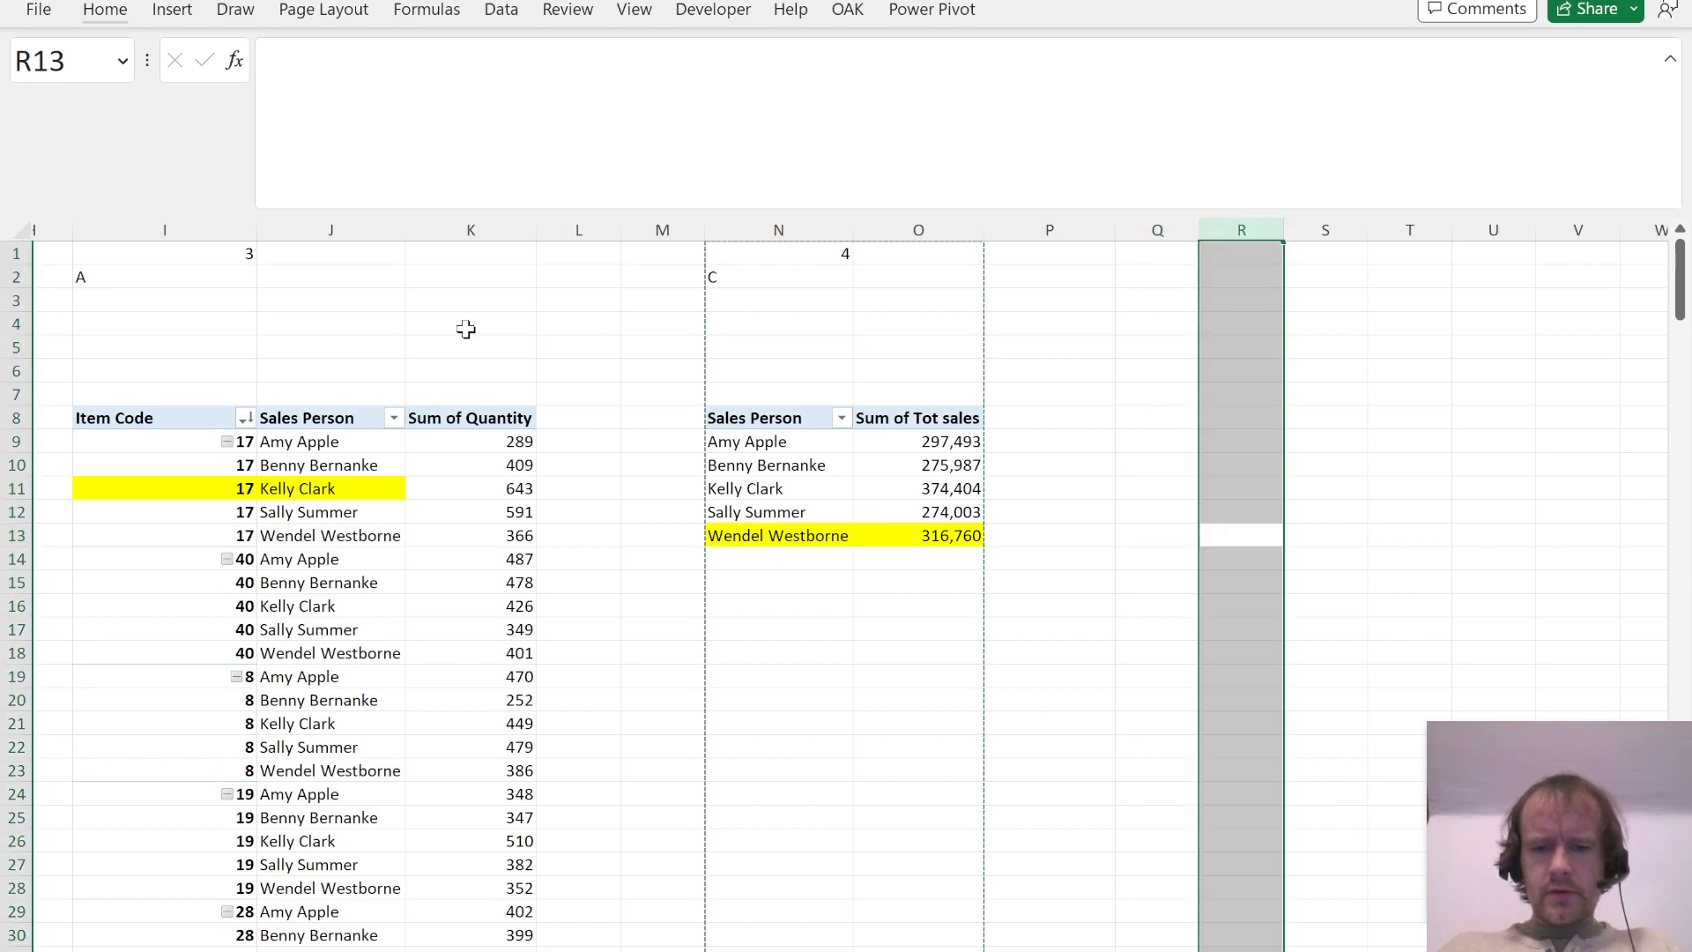
pyautogui.hotkey('ctrl', 'v')
# Step: Clear the copied answer from R2, read Question 5 in the PDF and select the PivotTable header at R8
pyautogui.hotkey('ctrl', 'Up')
pyautogui.hotkey('ctrl', 'Up')
pyautogui.press('Down')
pyautogui.press('alt')
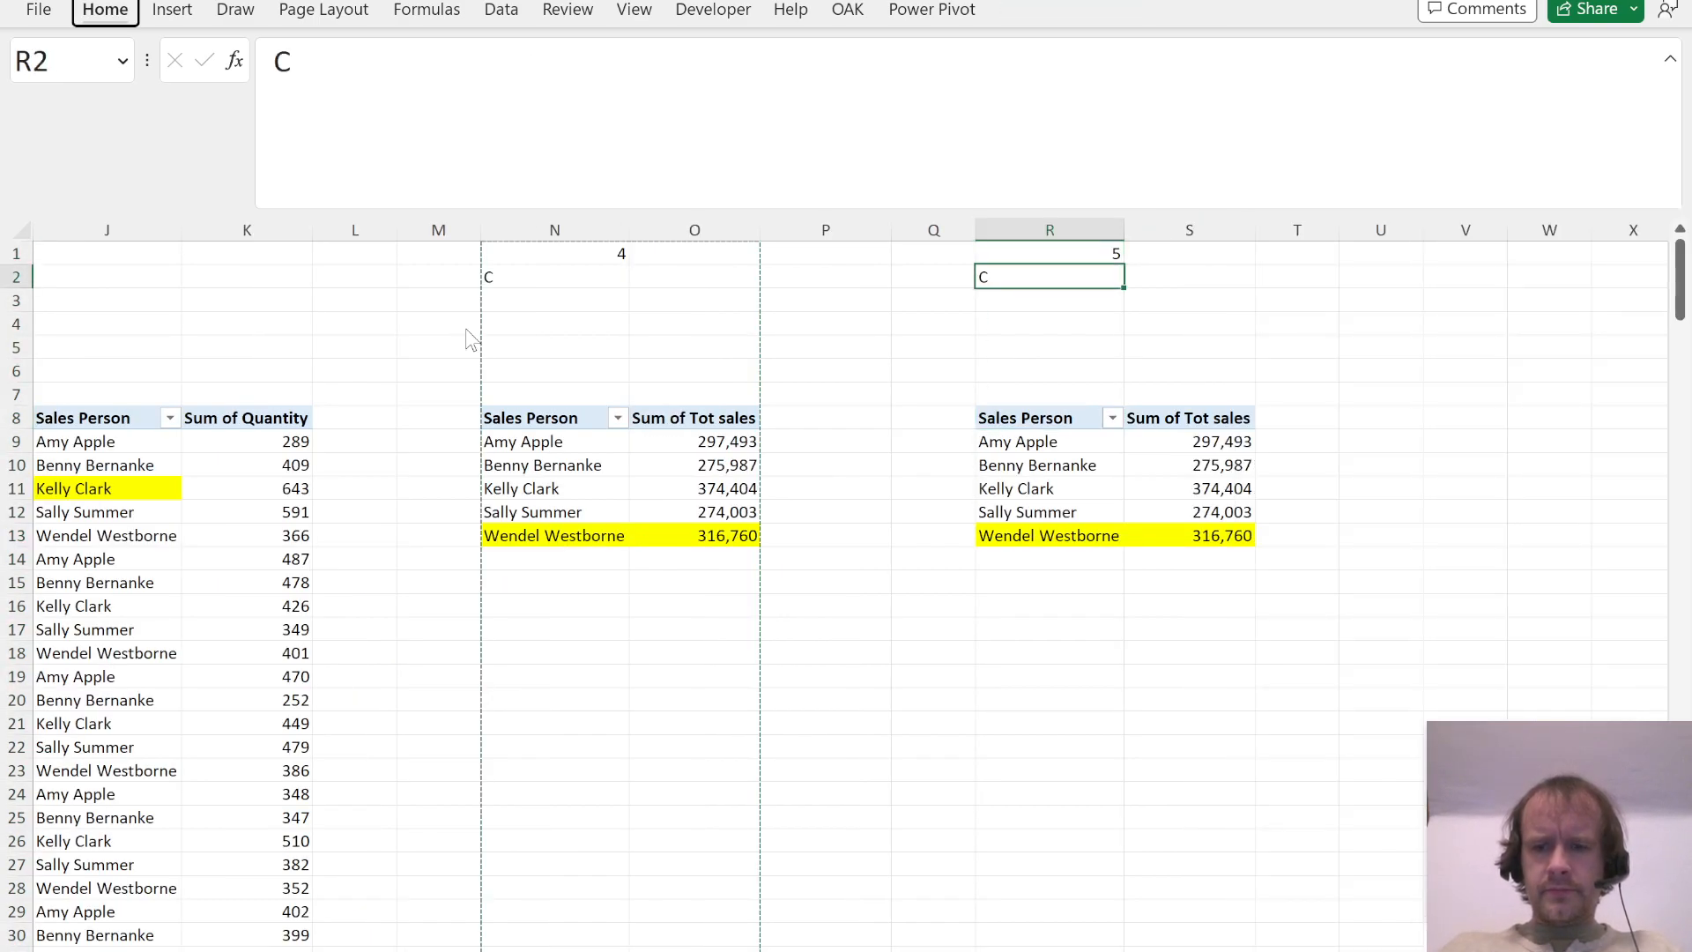
pyautogui.hotkey('alt', 'Tab')
pyautogui.scroll(-10, 792, 763)
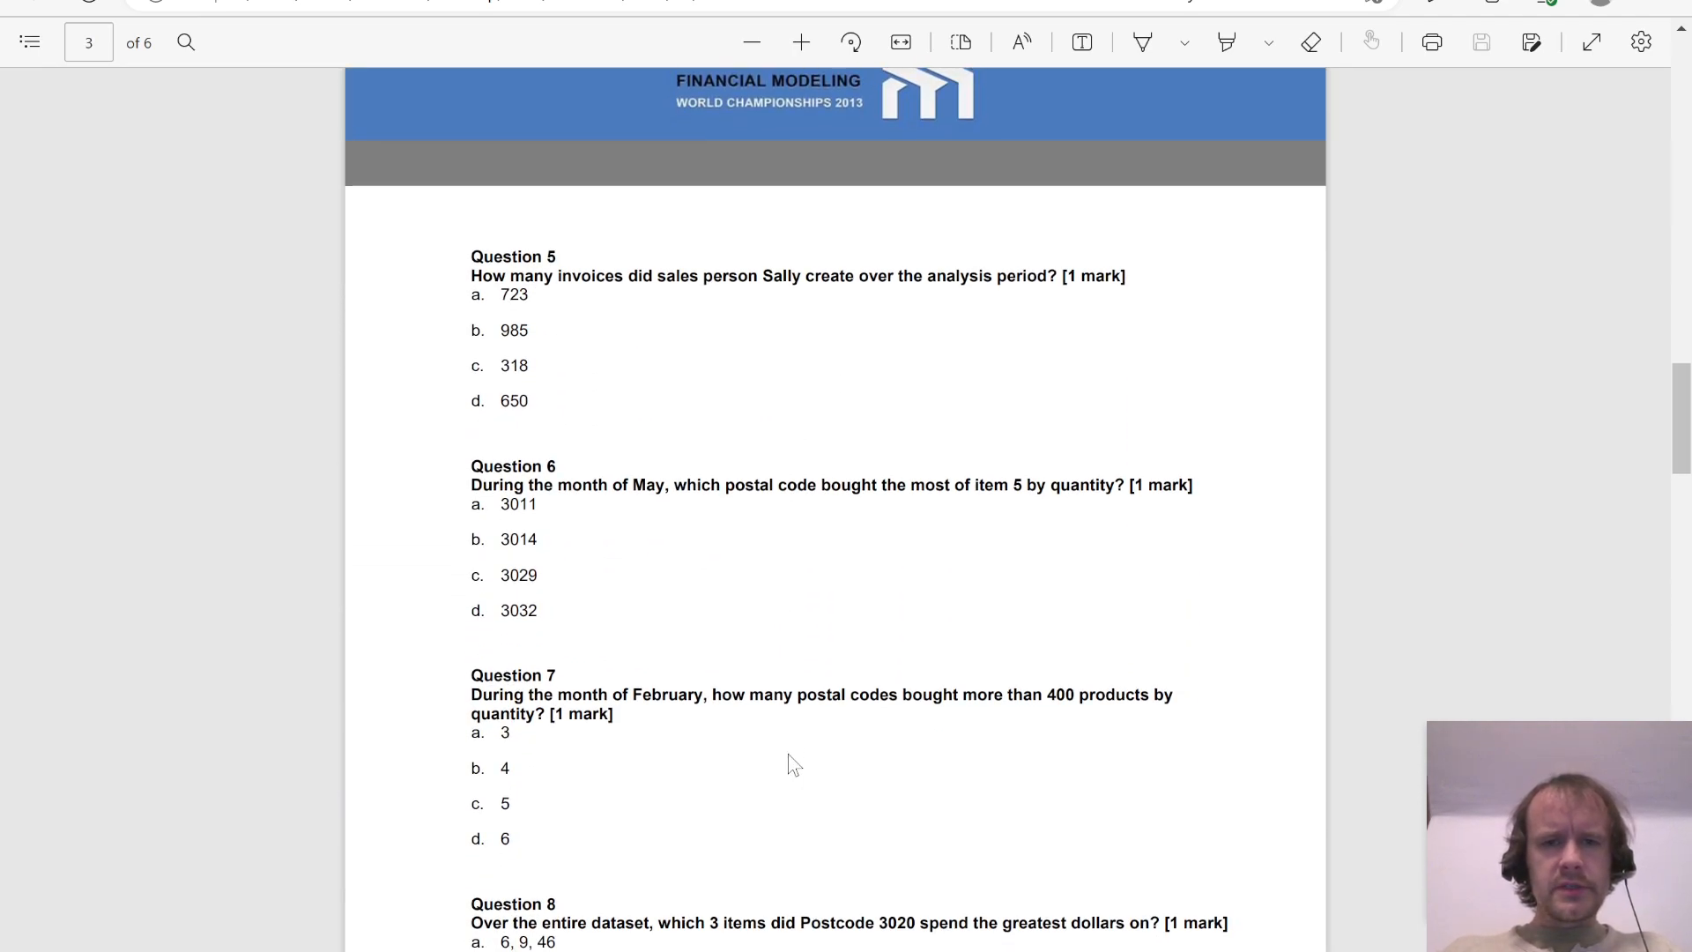
pyautogui.hotkey('alt', 'Tab')
pyautogui.hotkey('ctrl', 'Down')
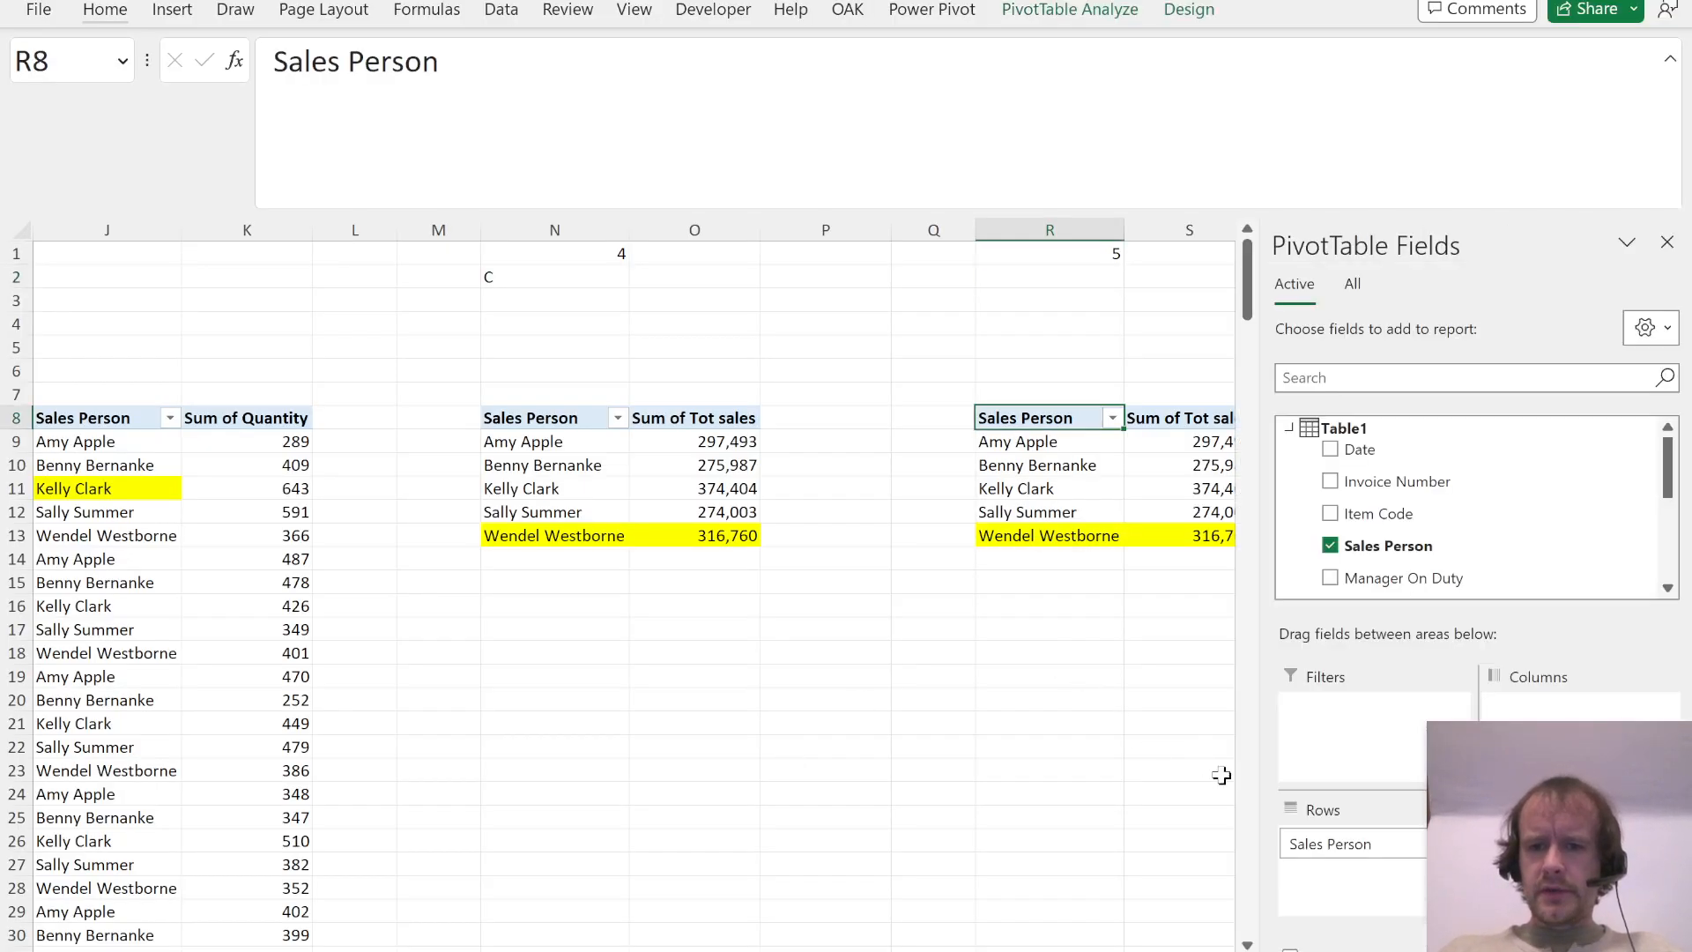
# Step: Rearrange the Question 5 PivotTable at R8: Sales Person as report filter, Invoice Number as rows, and no Tot sales value
pyautogui.moveTo(1344, 854); pyautogui.dragTo(1349, 712)
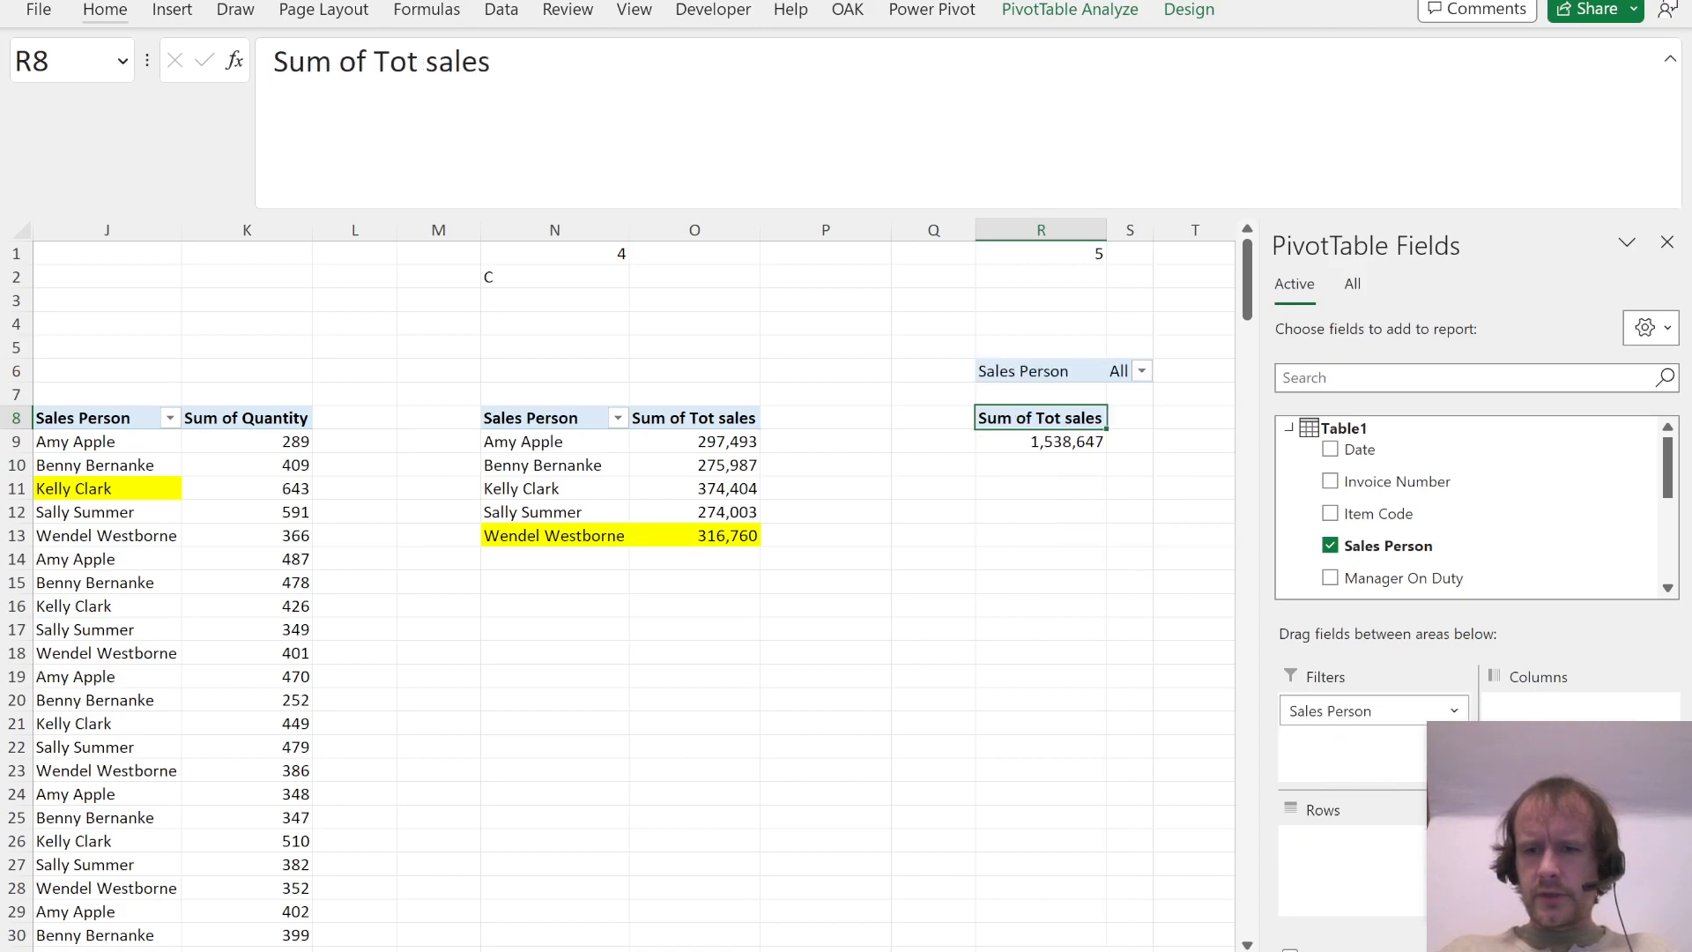
pyautogui.moveTo(1551, 841); pyautogui.dragTo(1438, 481)
pyautogui.moveTo(1317, 661); pyautogui.dragTo(1323, 856)
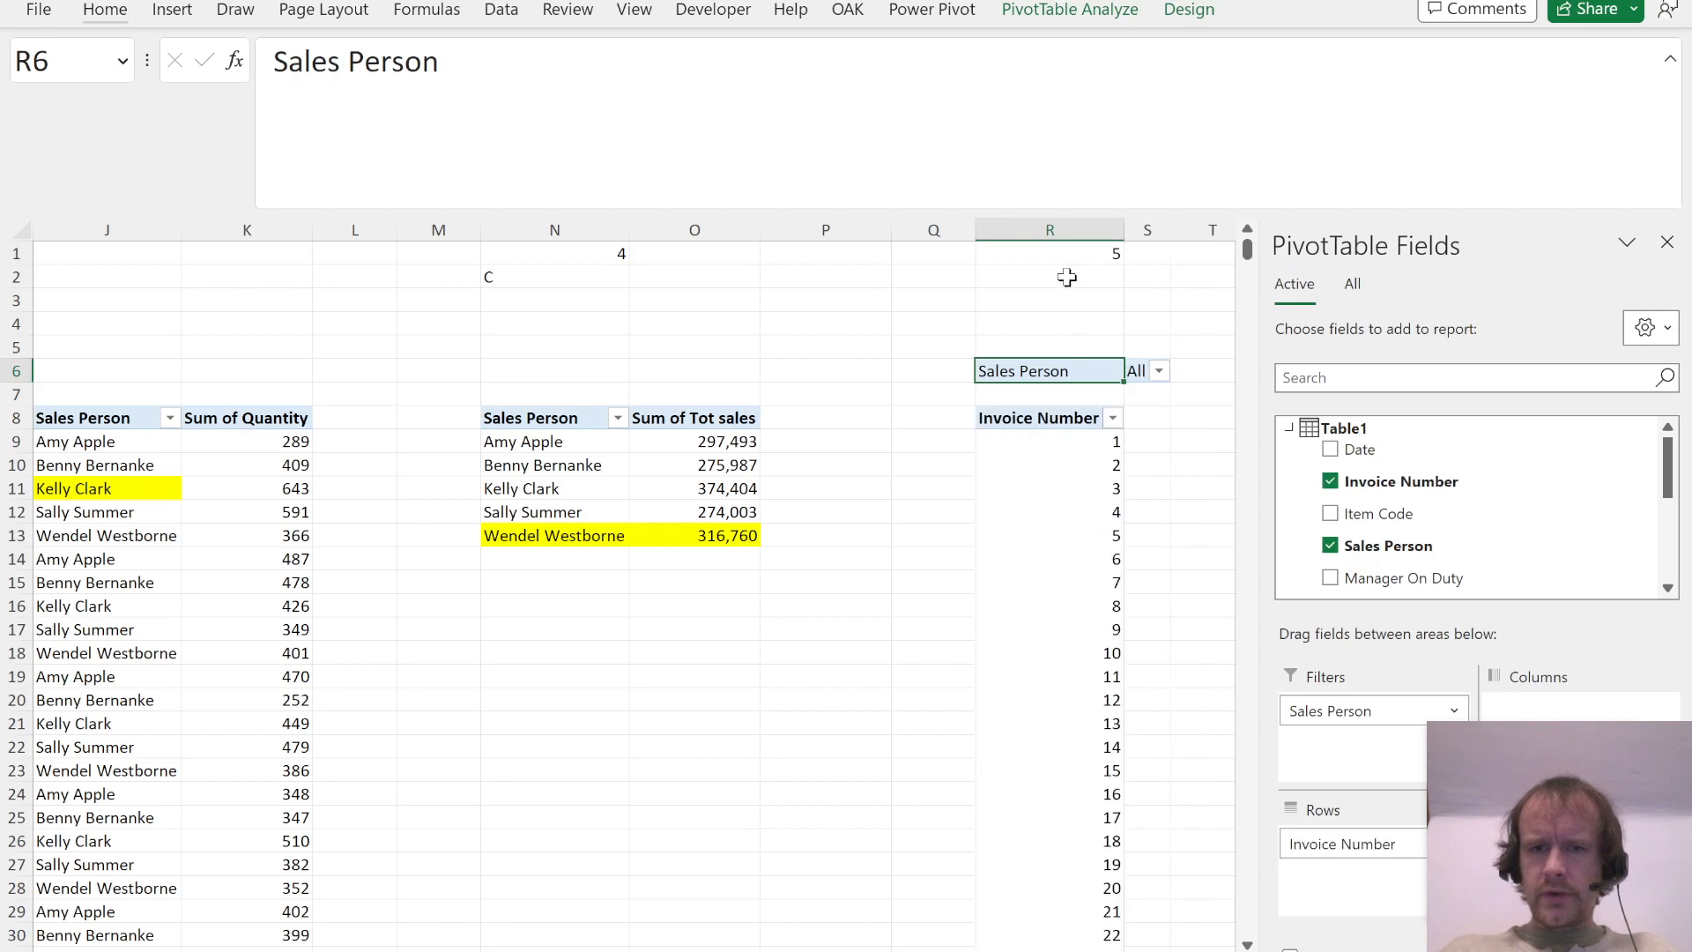
# Step: Filter the Question 5 PivotTable to the sales person named in the question
pyautogui.click(1160, 372)
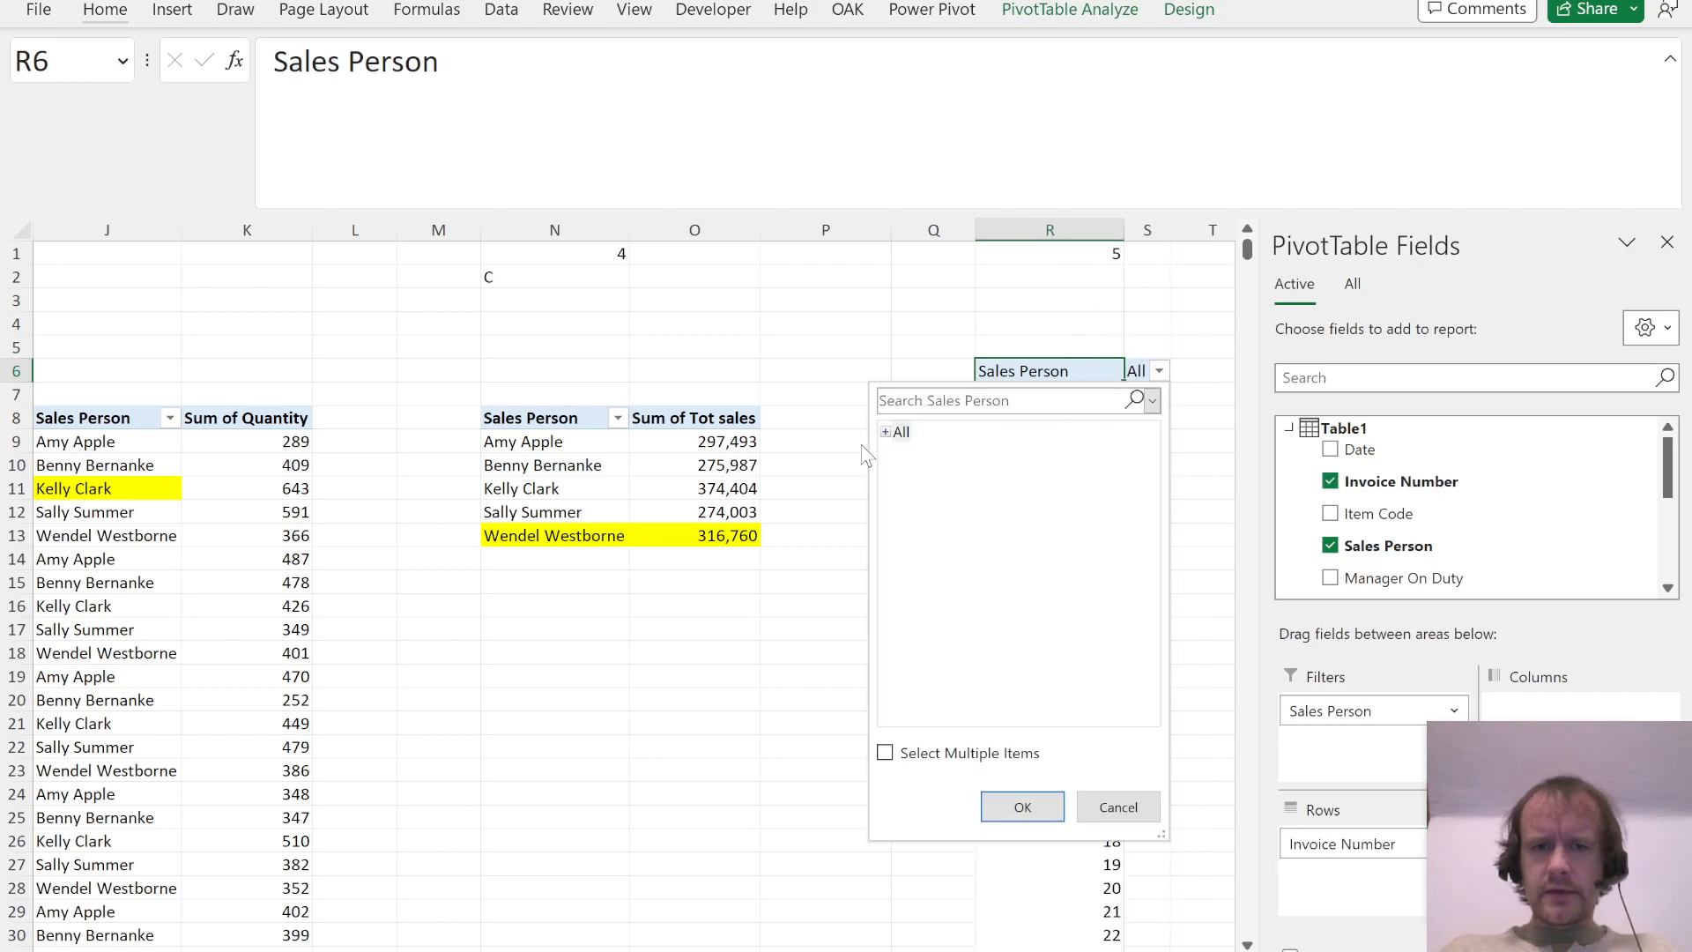
pyautogui.click(888, 432)
pyautogui.doubleClick(925, 516)
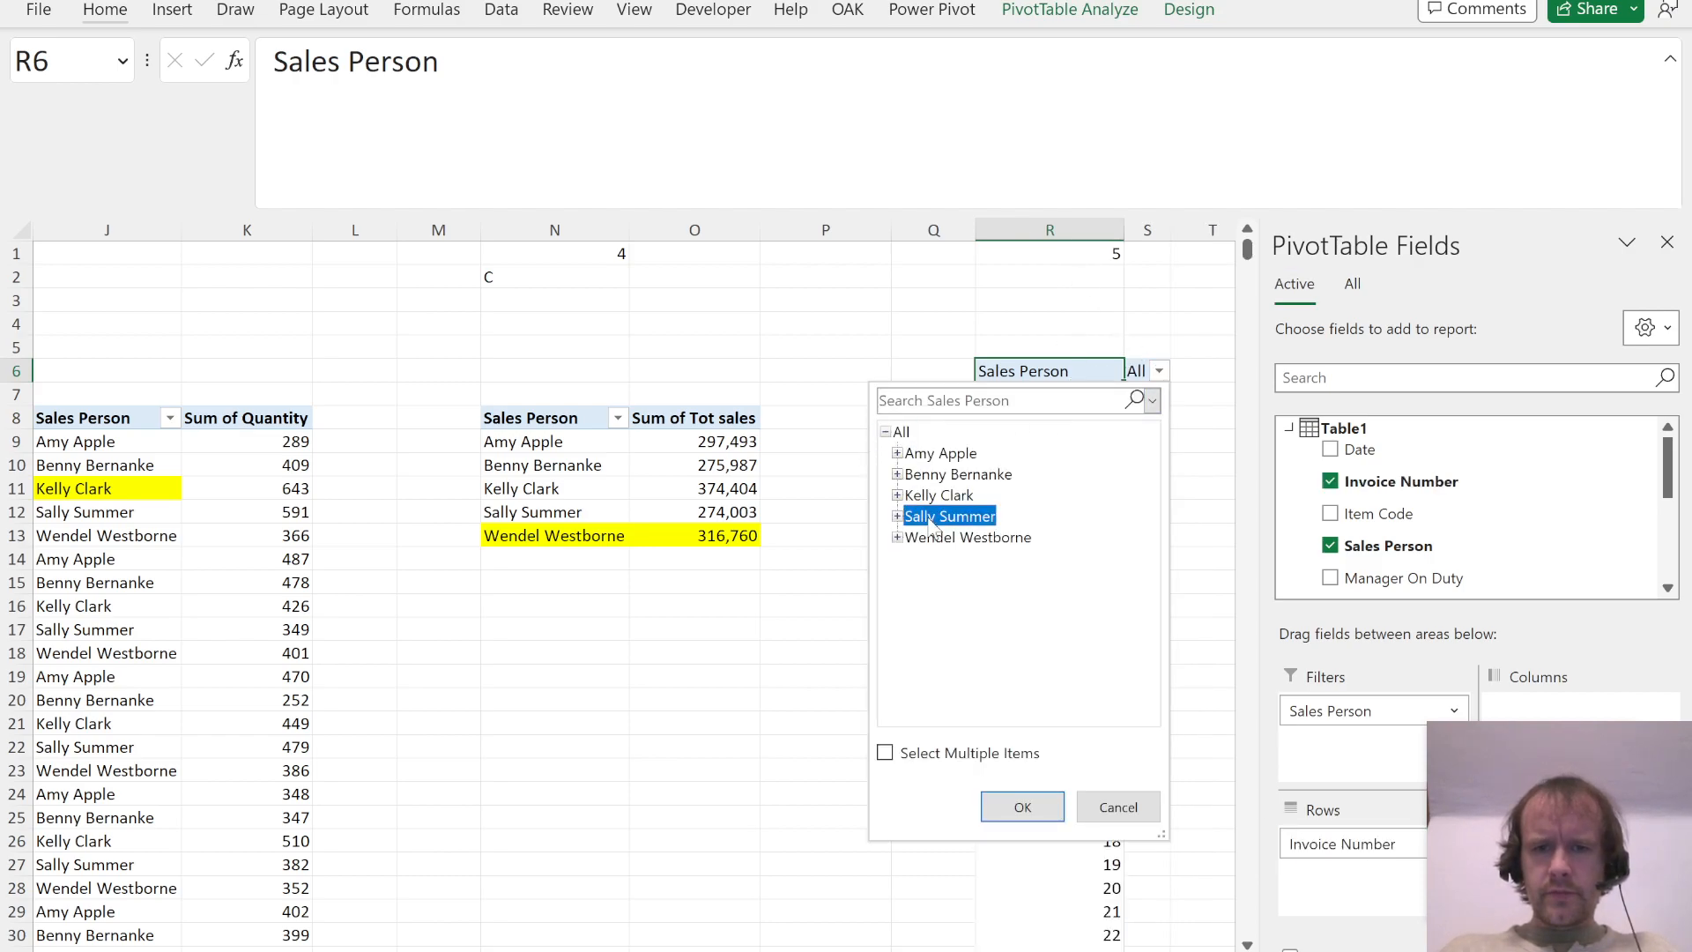
# Step: Count the listed invoice numbers in R3 with =COUNT(R9:R658)
pyautogui.click(1096, 425)
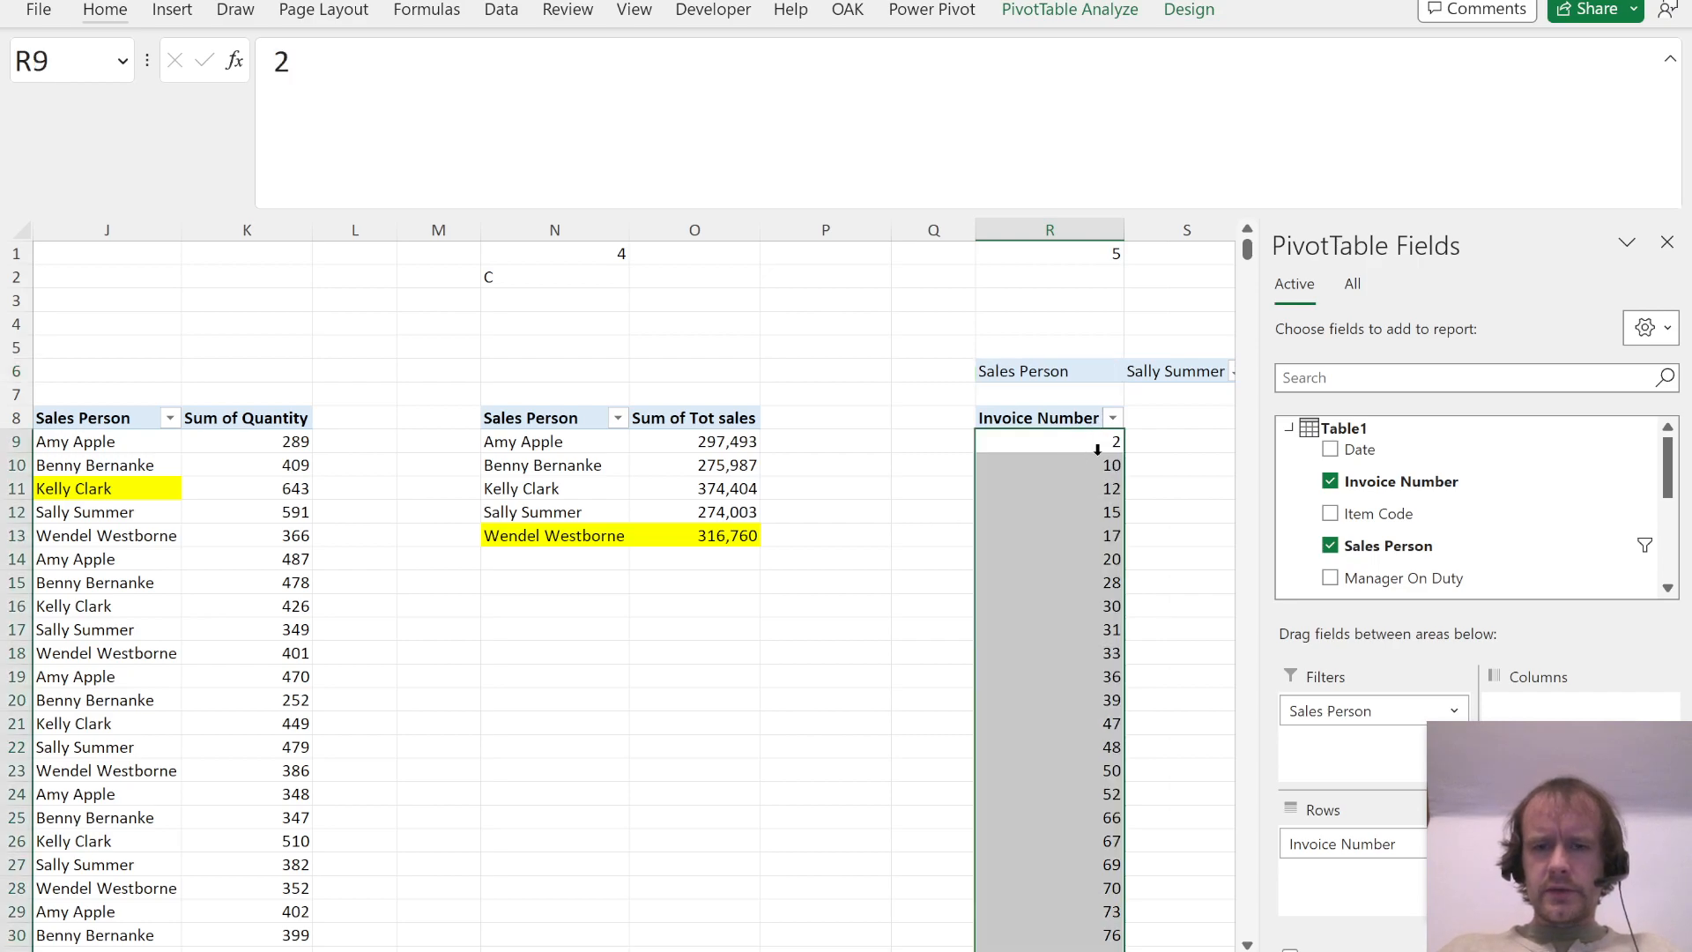
pyautogui.press('Up')
pyautogui.press('Up')
pyautogui.press('Up')
pyautogui.press('Up')
pyautogui.press('Up')
pyautogui.press('Up')
pyautogui.press('Up')
pyautogui.press('Up')
pyautogui.press('Down')
pyautogui.press('Down')
pyautogui.press('Down')
pyautogui.press('Up')
pyautogui.write('=count')
pyautogui.press('Tab')
pyautogui.click(1097, 422)
pyautogui.press('Return')
pyautogui.press('Up')
pyautogui.press('Up')
pyautogui.press('Up')
pyautogui.press('Down')
pyautogui.press('Down')
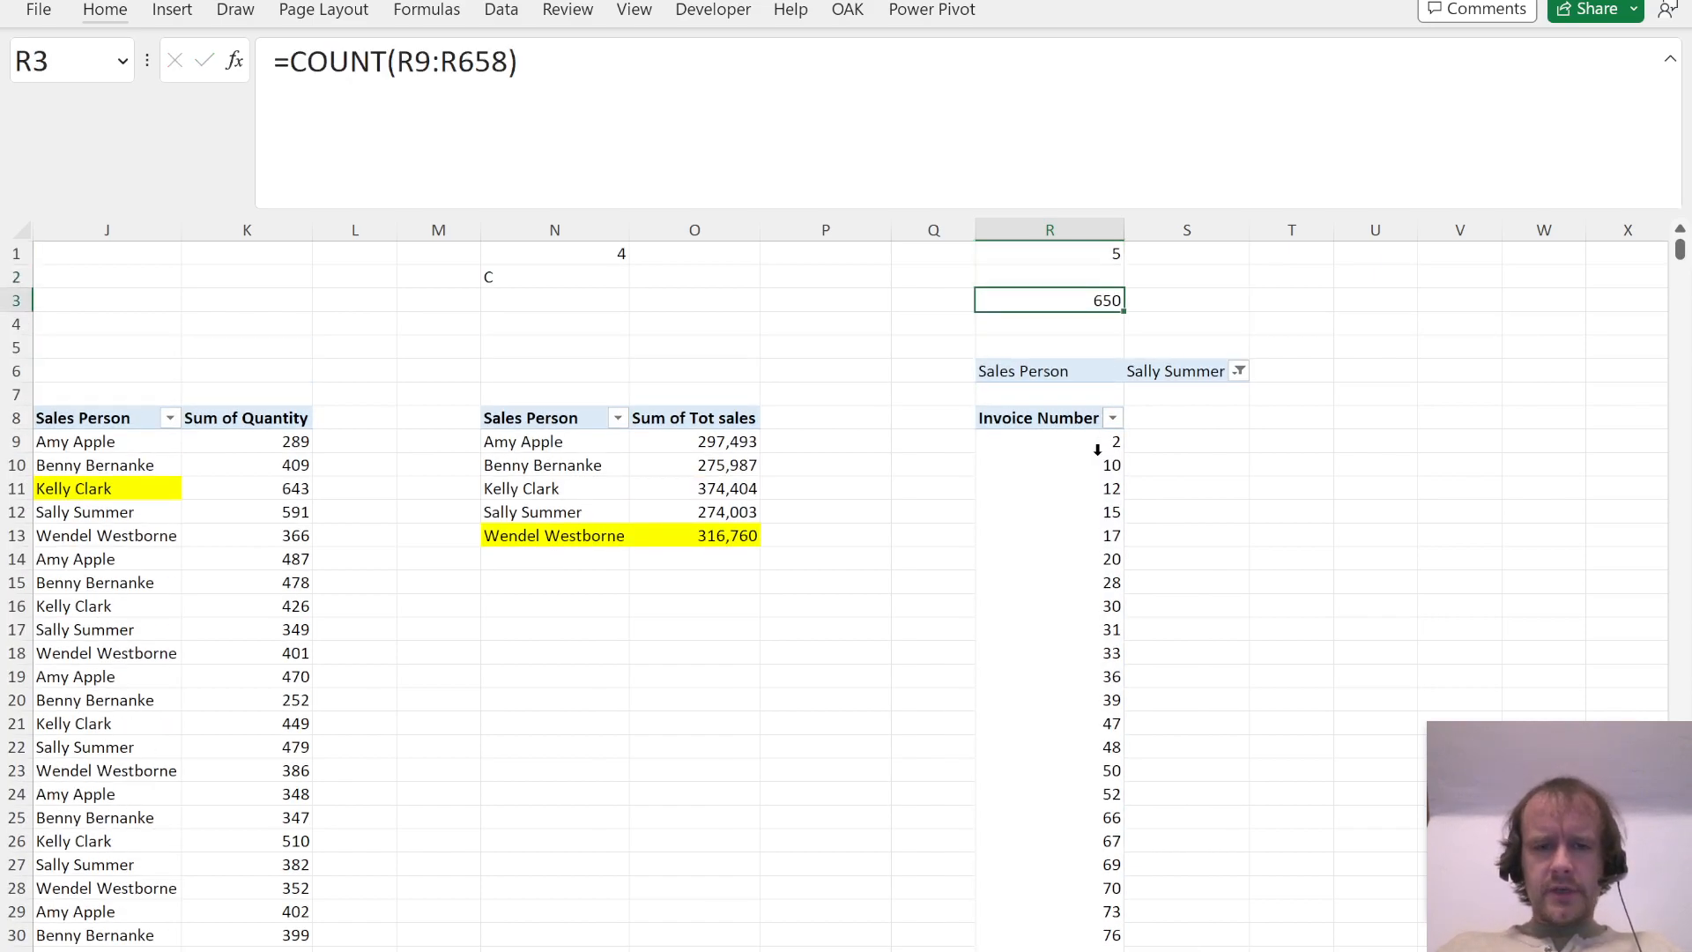
# Step: Check the answer options of Question 5 in the PDF and enter D as its answer in R2
pyautogui.hotkey('alt', 'Tab')
pyautogui.hotkey('alt', 'Tab')
pyautogui.write('D')
pyautogui.press('Escape')
pyautogui.press('Up')
pyautogui.write('D')
pyautogui.press('Return')
pyautogui.press('Up')
pyautogui.press('Up')
pyautogui.hotkey('ctrl', 'space')
pyautogui.hotkey('shift', 'Right')
pyautogui.hotkey('shift', 'Right')
pyautogui.hotkey('shift', 'Left')
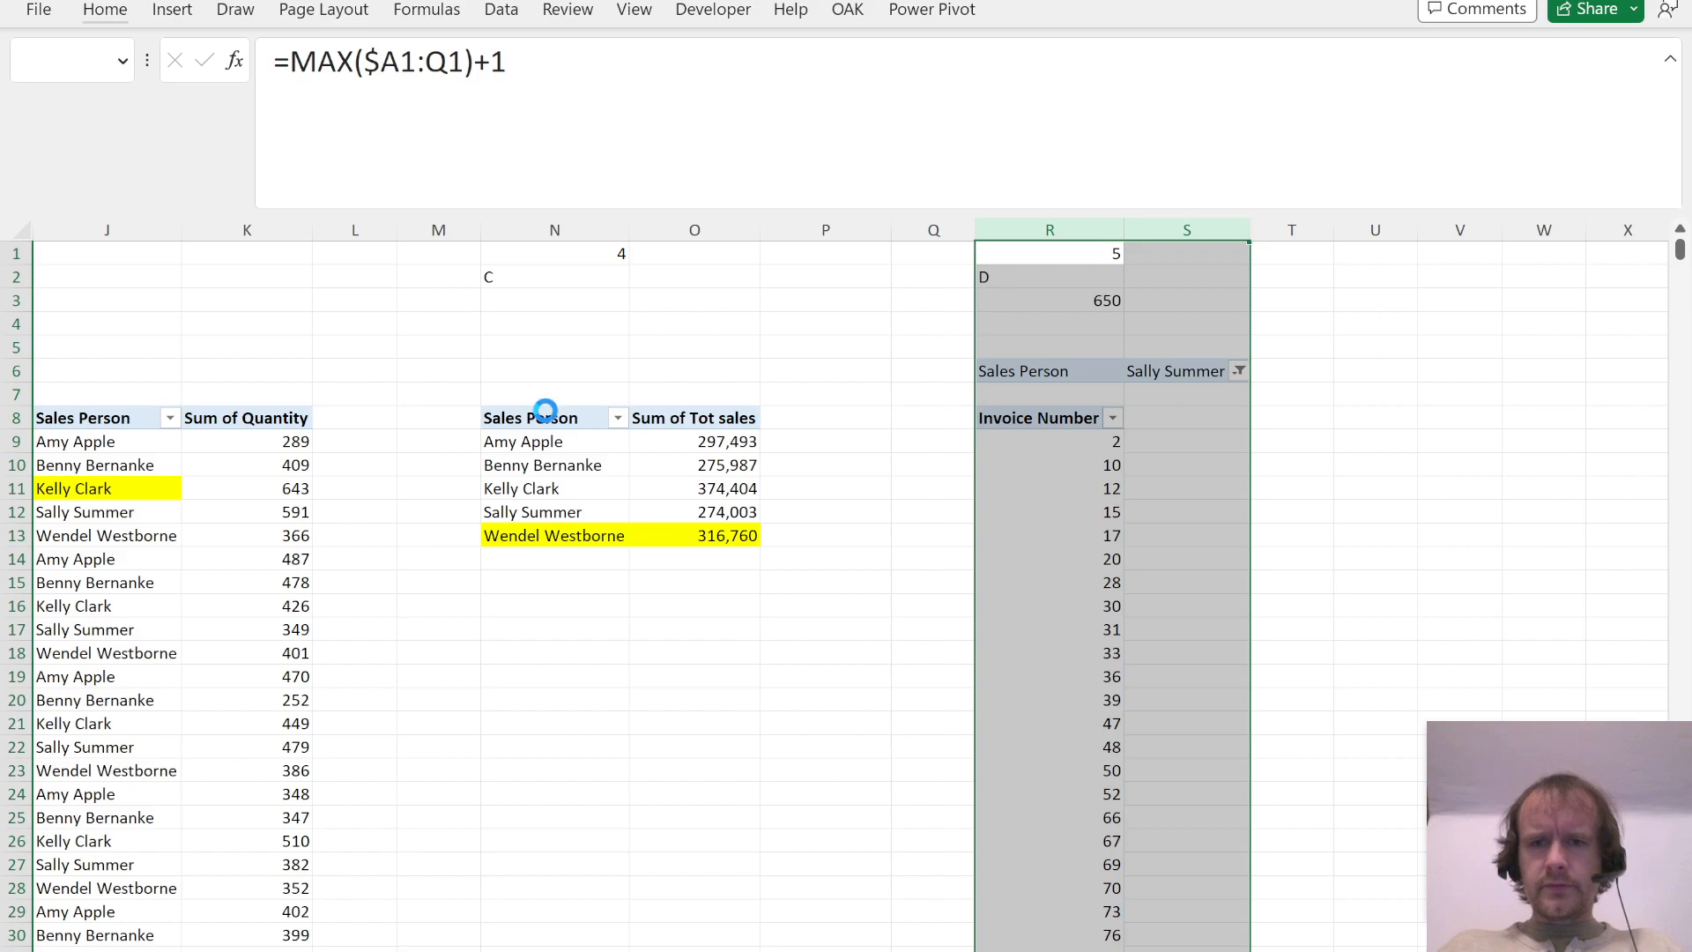
pyautogui.hotkey('ctrl', 'c')
pyautogui.press('Right')
pyautogui.press('Right')
pyautogui.press('Left')
pyautogui.press('Left')
# Step: Centre the question numbers and answers in rows 1 and 2
pyautogui.hotkey('shift', 'space')
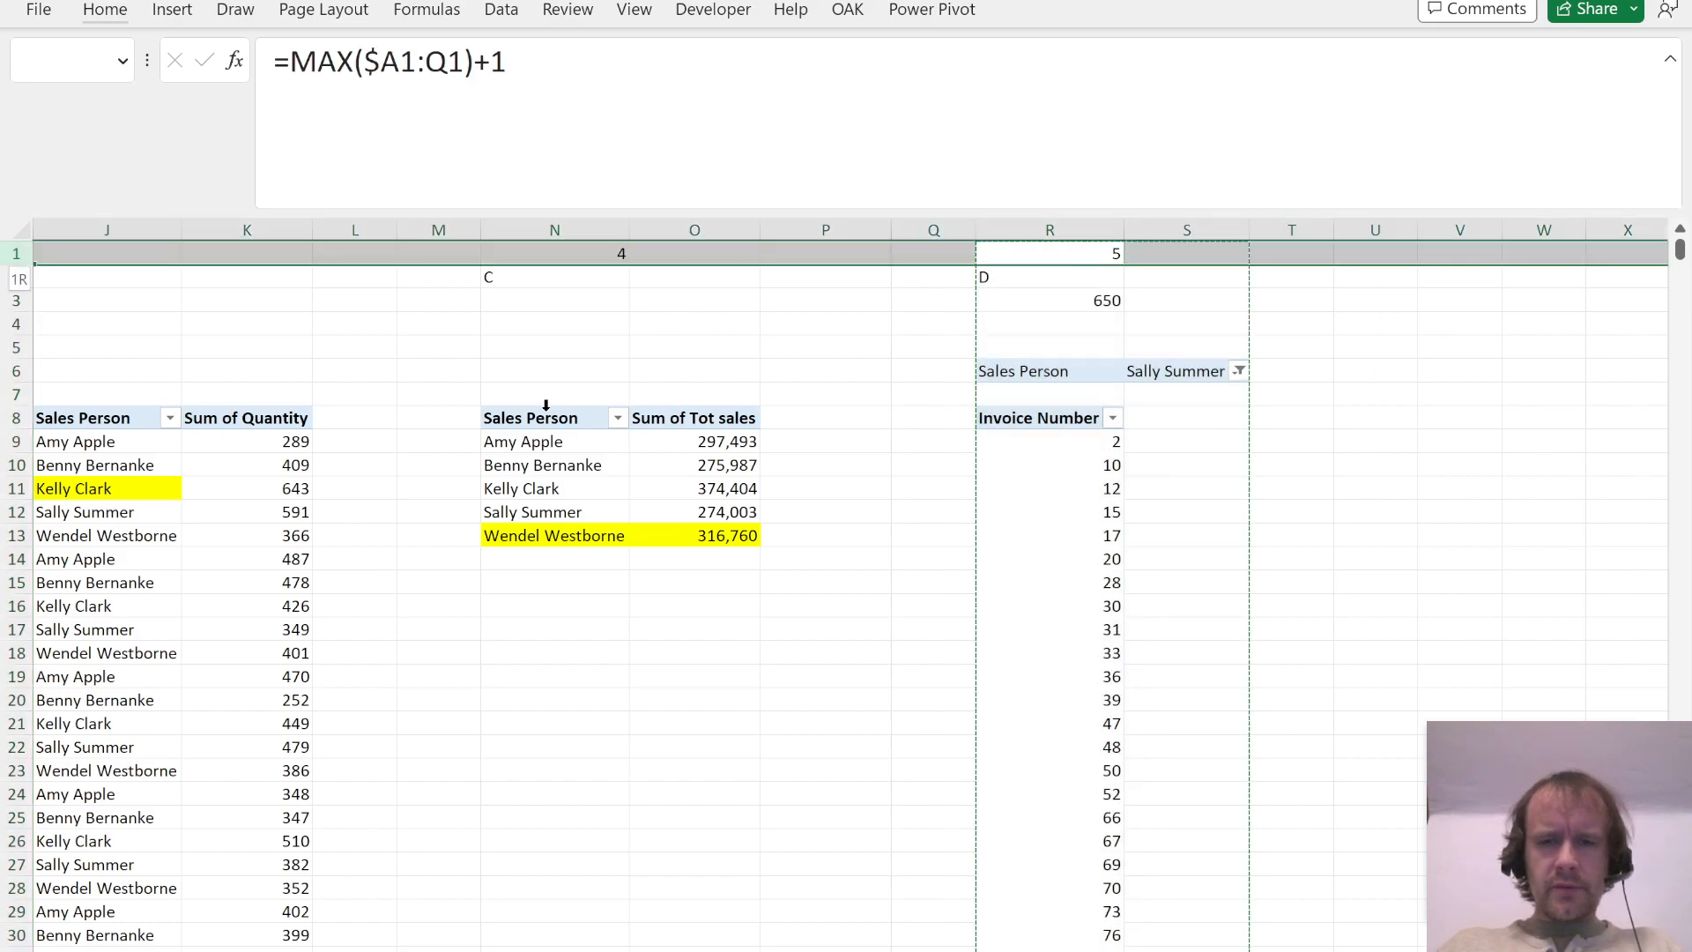
pyautogui.hotkey('shift', 'Down')
pyautogui.hotkey('alt', 'h')
pyautogui.press('a')
pyautogui.press('c')
# Step: Copy columns R:S with the Question 5 PivotTable to column U
pyautogui.press('Down')
pyautogui.press('Up')
pyautogui.hotkey('ctrl', 'space')
pyautogui.hotkey('shift', 'Right')
pyautogui.hotkey('ctrl', 'c')
pyautogui.press('Right')
pyautogui.press('Right')
pyautogui.press('Right')
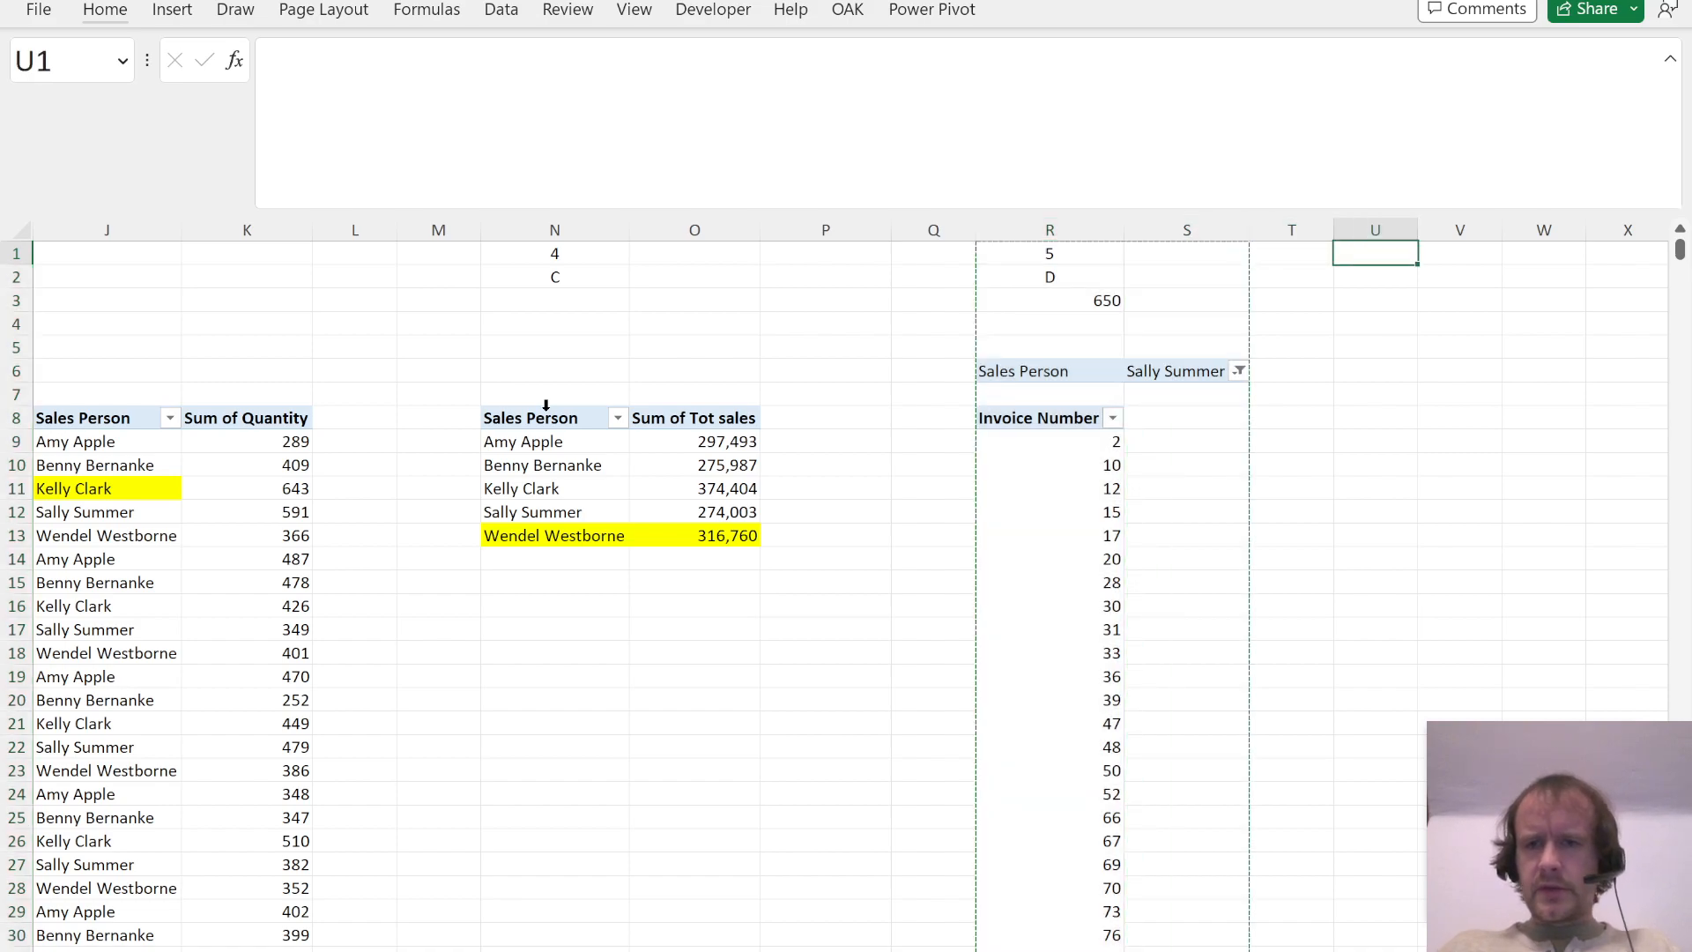
pyautogui.hotkey('ctrl', 'space')
pyautogui.hotkey('ctrl', 'v')
# Step: Read Question 6 in the PDF and replace all fields of the PivotTable in column U with the sum of Quantity
pyautogui.hotkey('alt', 'Tab')
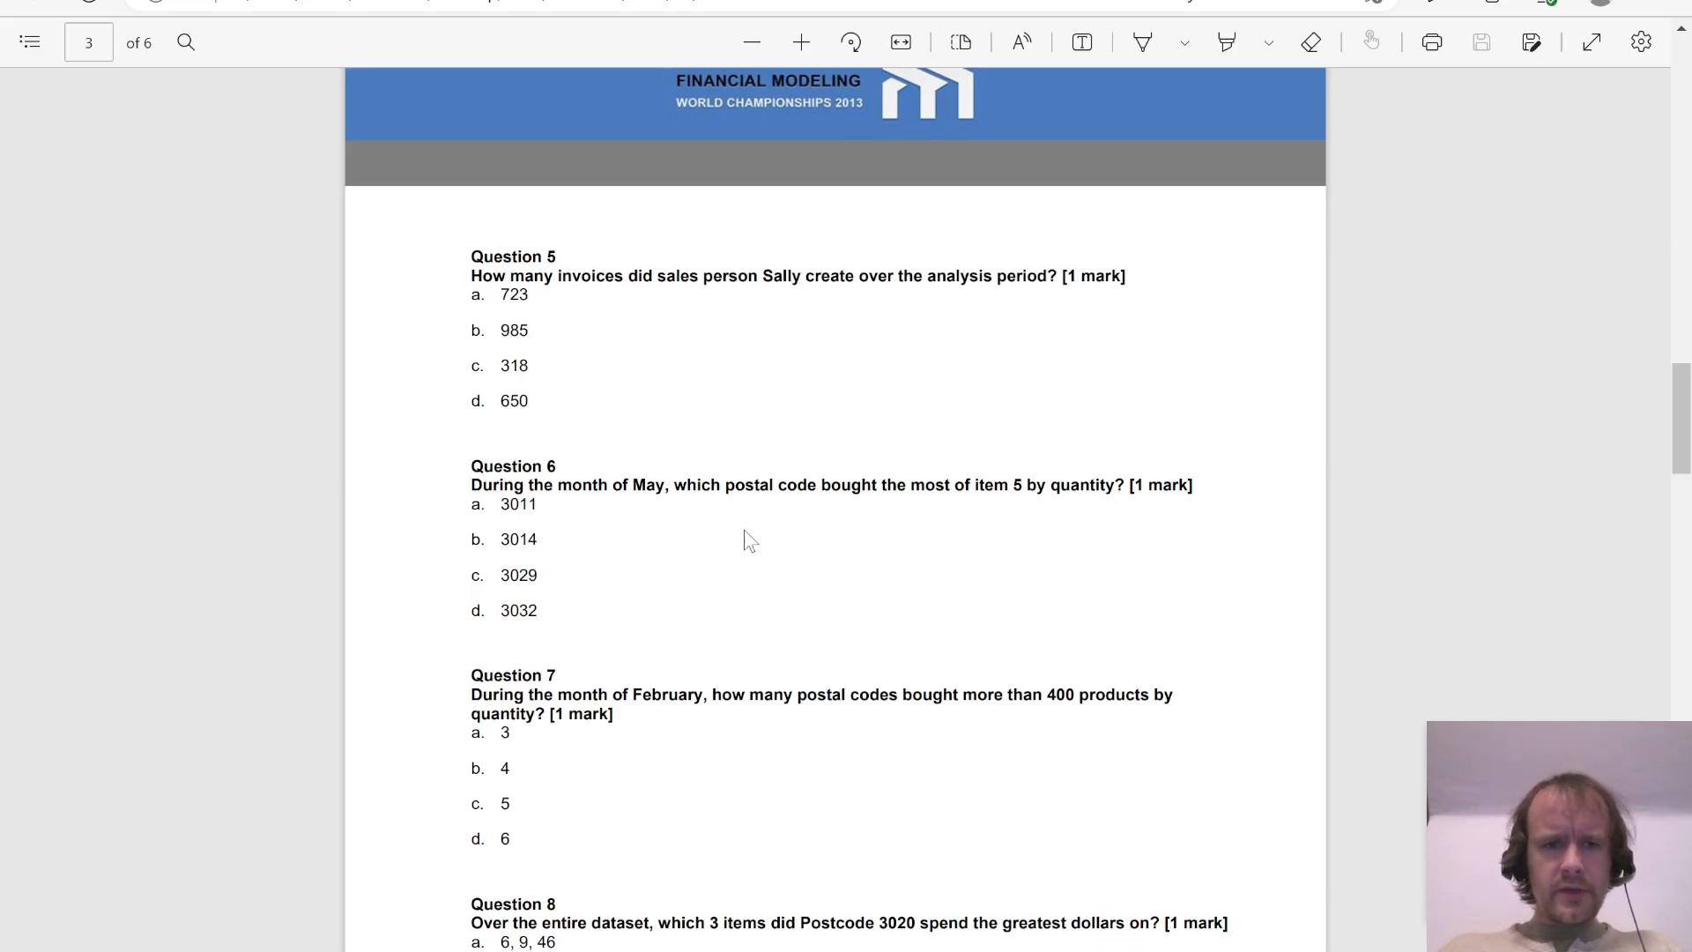
pyautogui.scroll(-2, 744, 533)
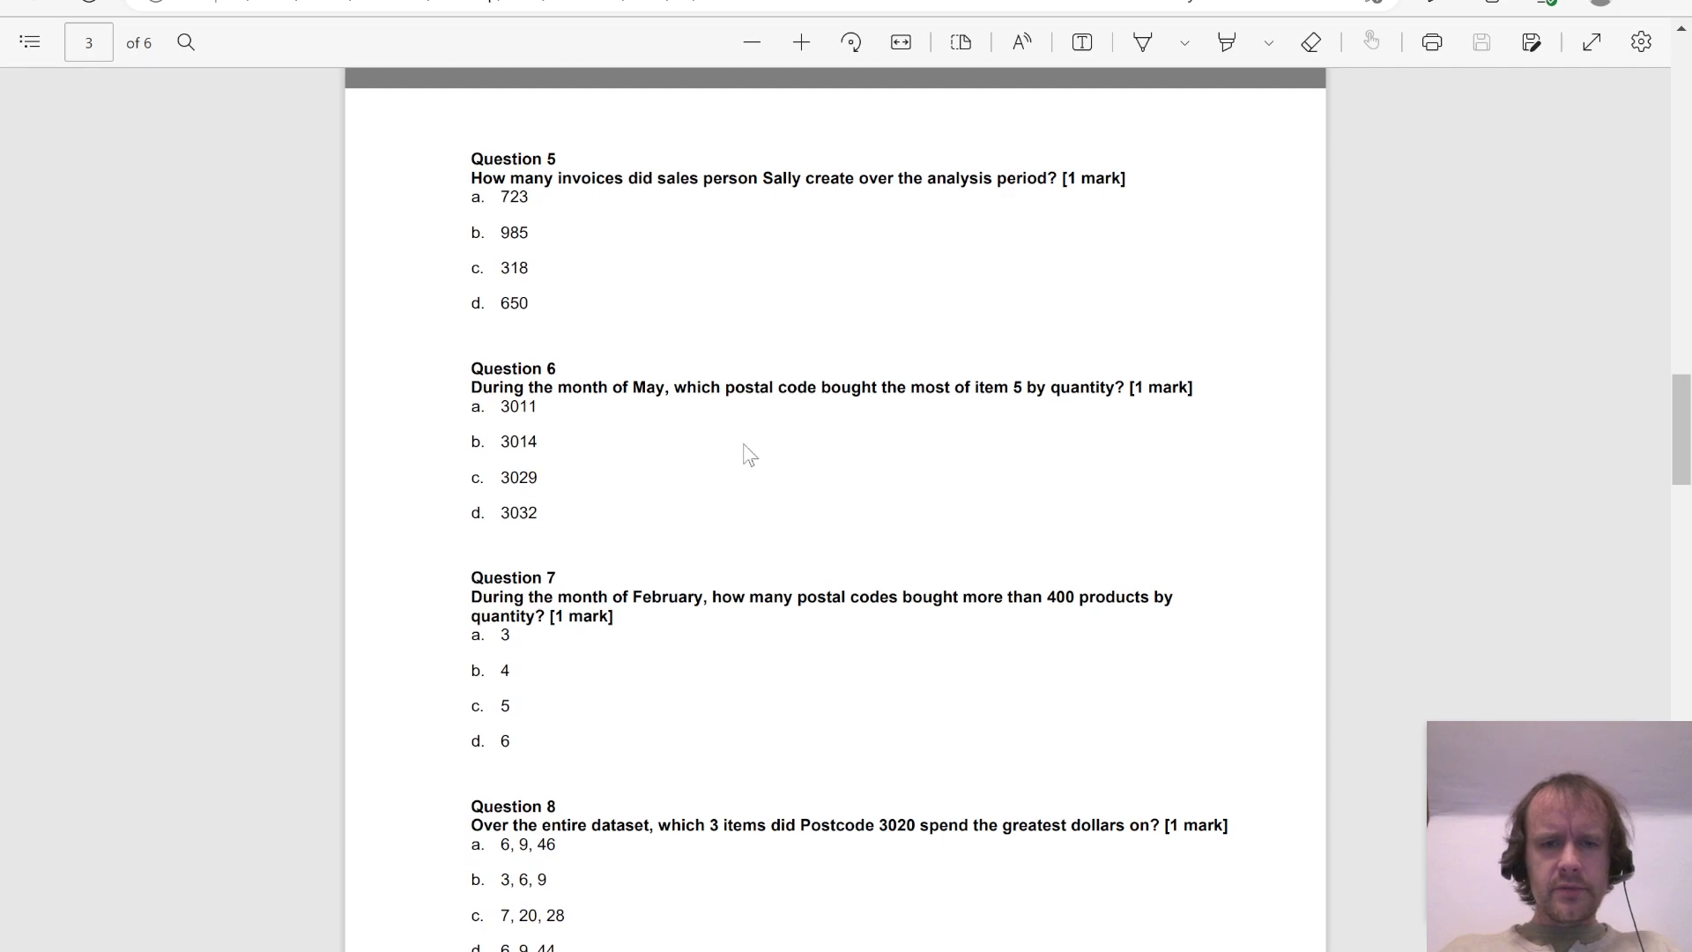
pyautogui.hotkey('alt', 'Tab')
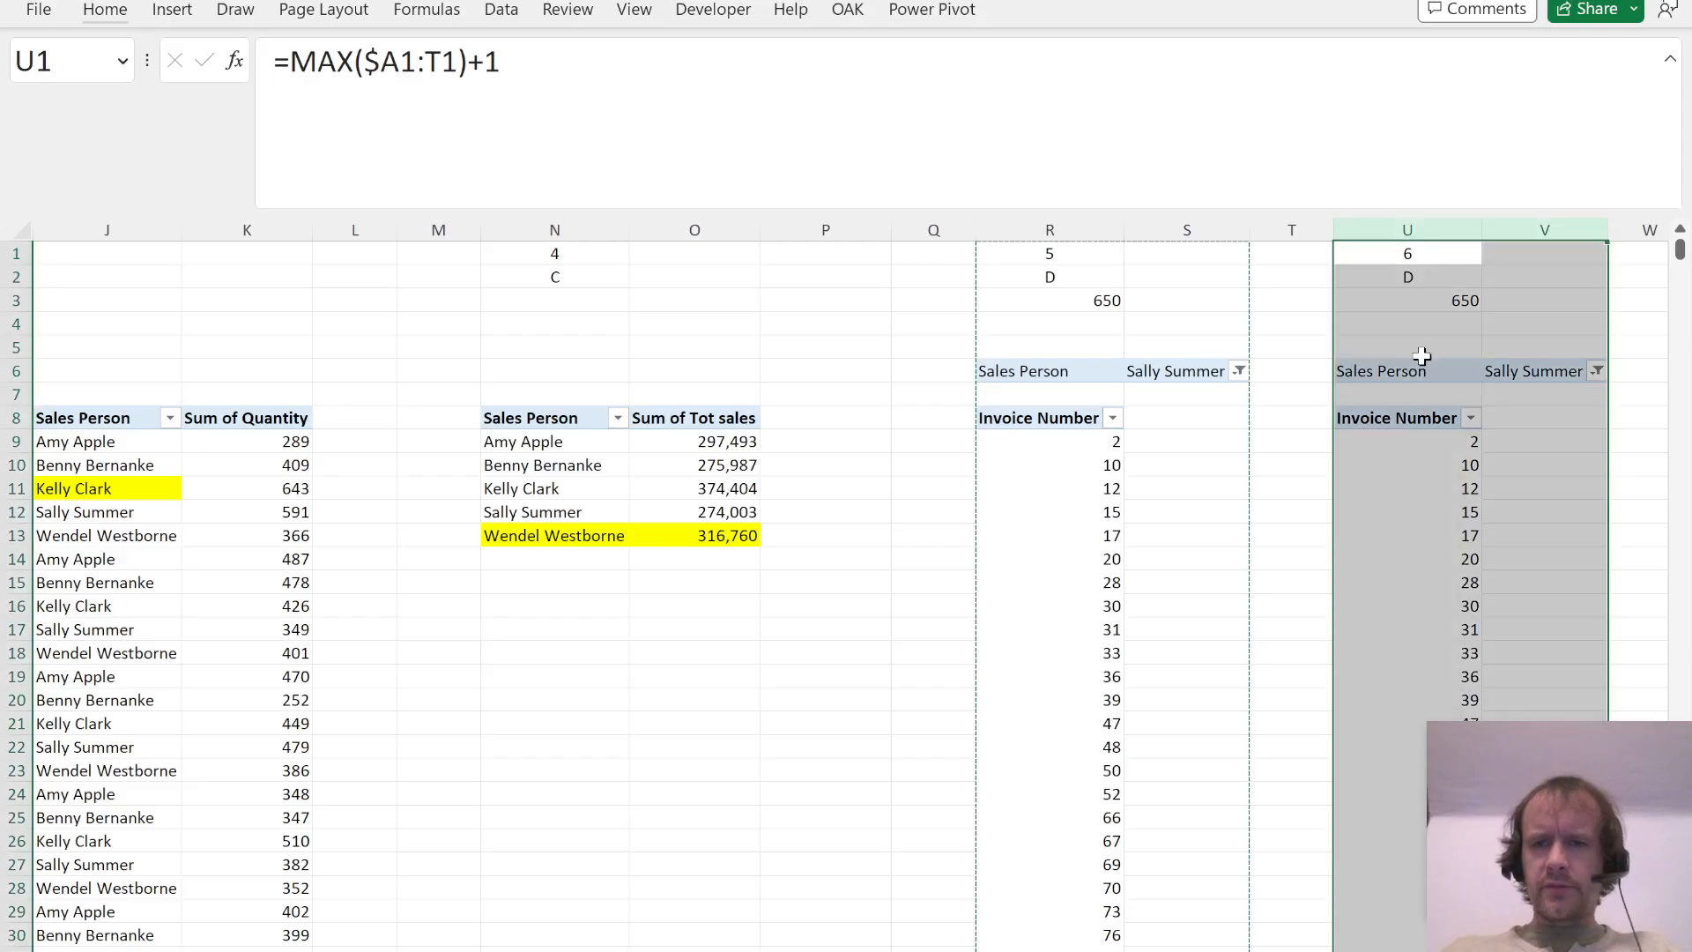
pyautogui.click(1425, 457)
pyautogui.moveTo(1343, 710); pyautogui.dragTo(1451, 493)
pyautogui.moveTo(1322, 843); pyautogui.dragTo(1537, 679)
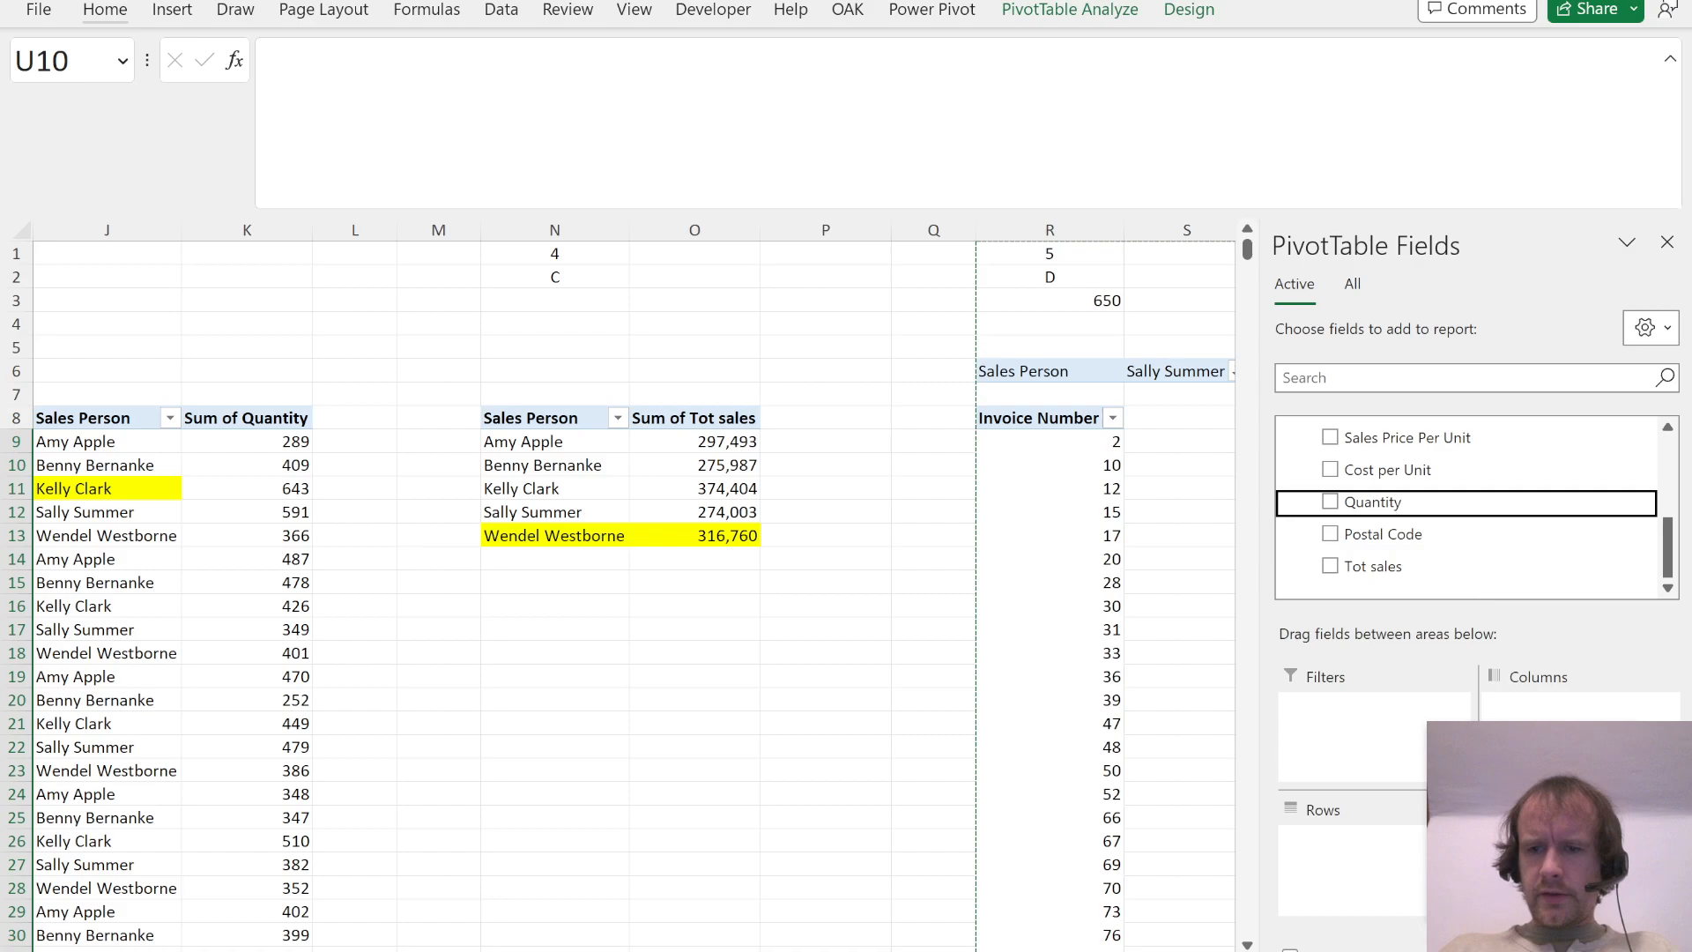
pyautogui.moveTo(1558, 846); pyautogui.dragTo(1560, 868)
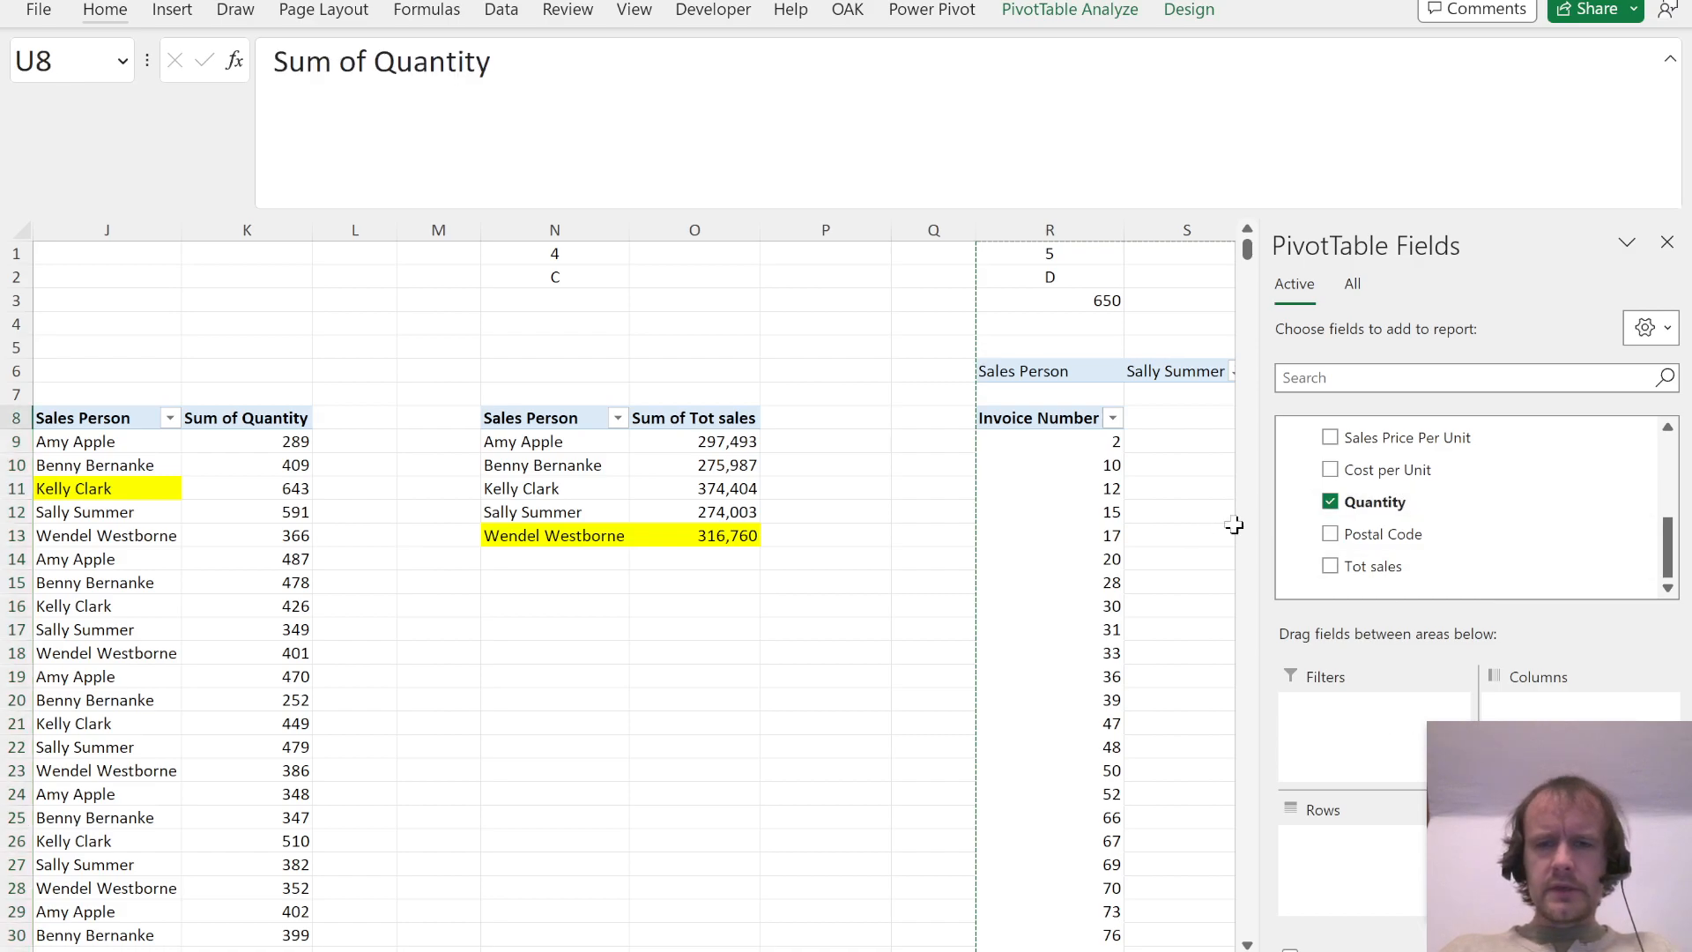
# Step: Reread Question 6 in the PDF and add Item Code as a report filter to the PivotTable at U8
pyautogui.hscroll(3, 1160, 524)
pyautogui.hscroll(3, 1160, 524)
pyautogui.hscroll(-1, 1160, 524)
pyautogui.hotkey('alt', 'Tab')
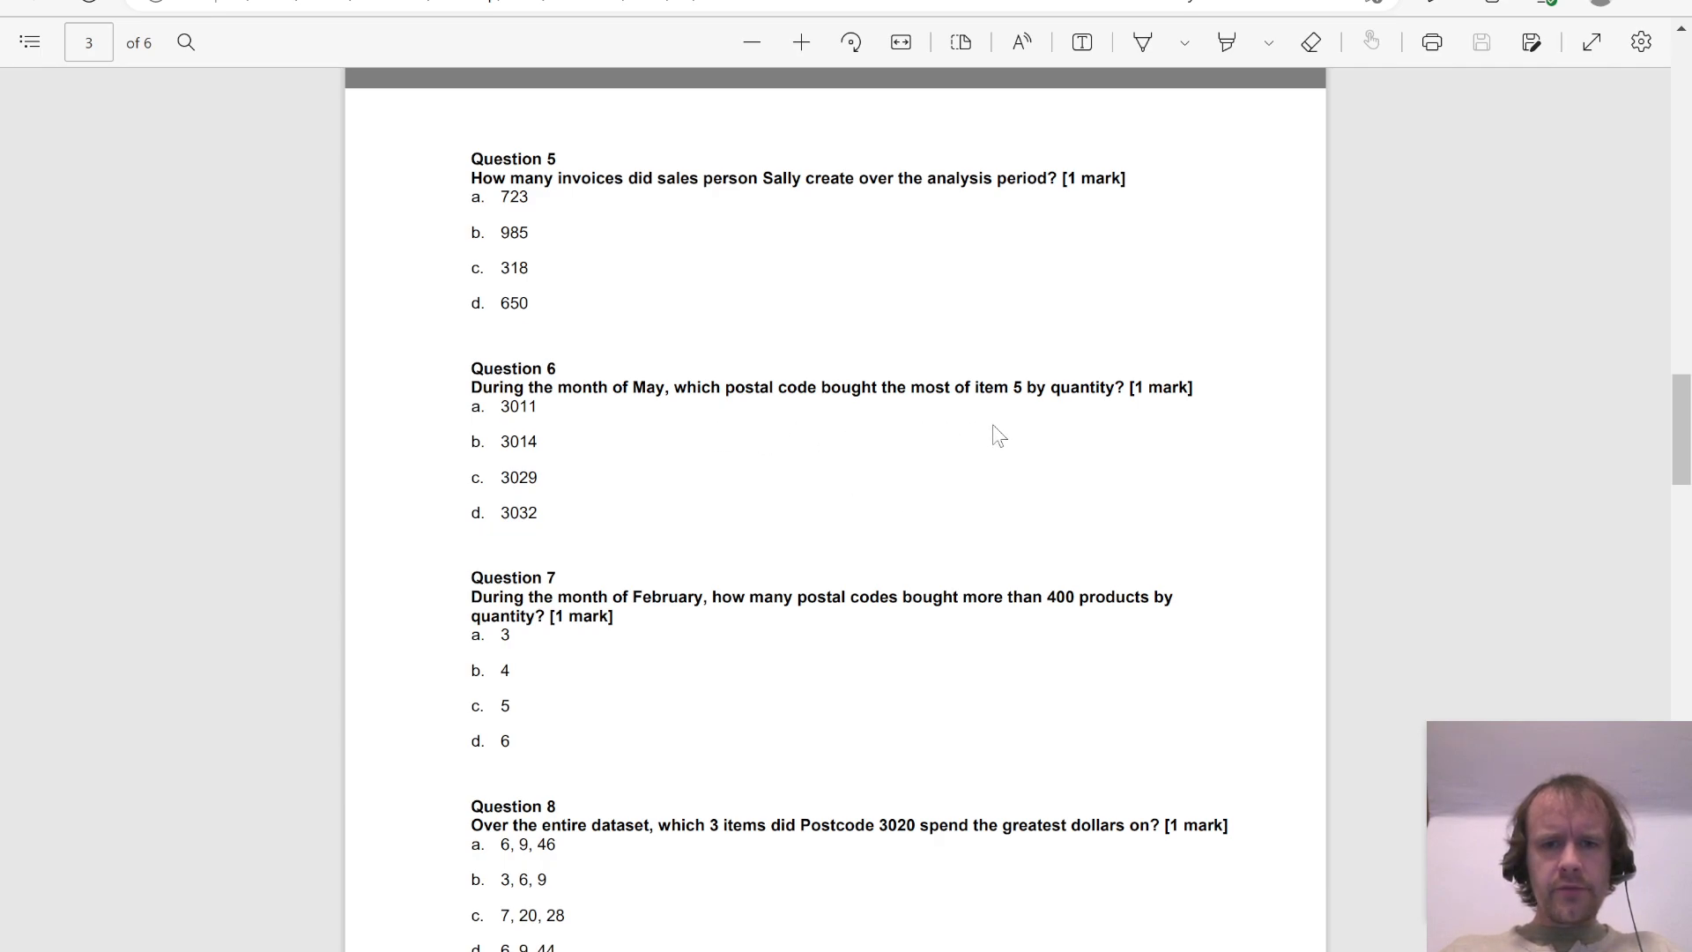
pyautogui.hotkey('alt', 'Tab')
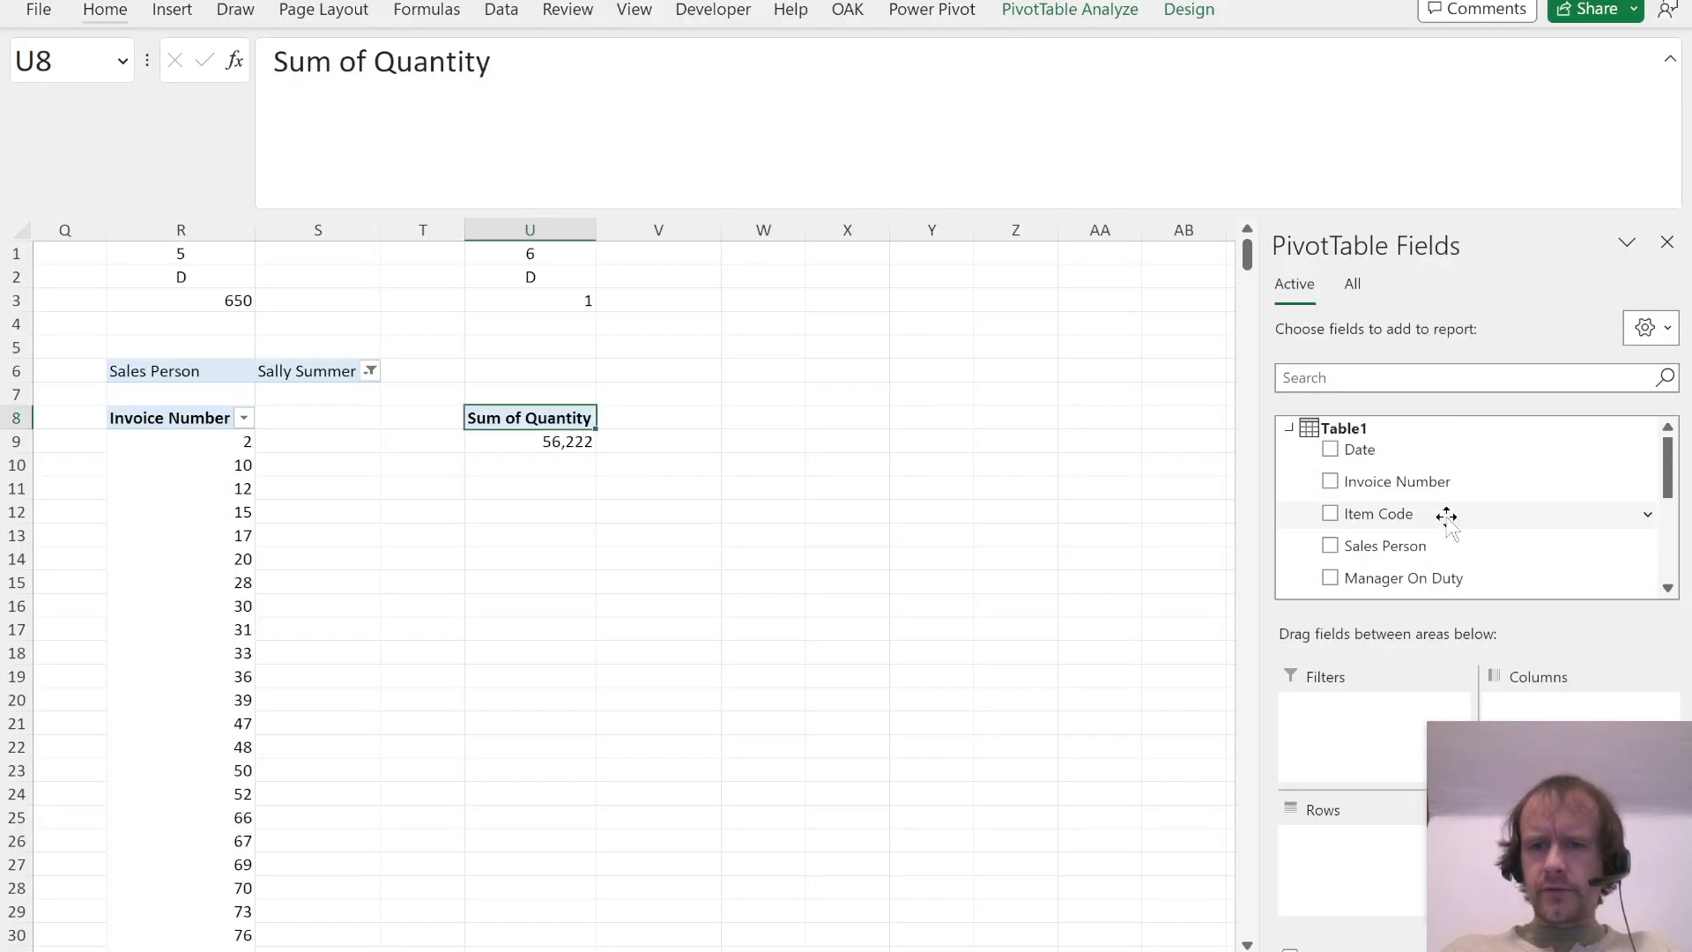
pyautogui.moveTo(1341, 517); pyautogui.dragTo(1318, 719)
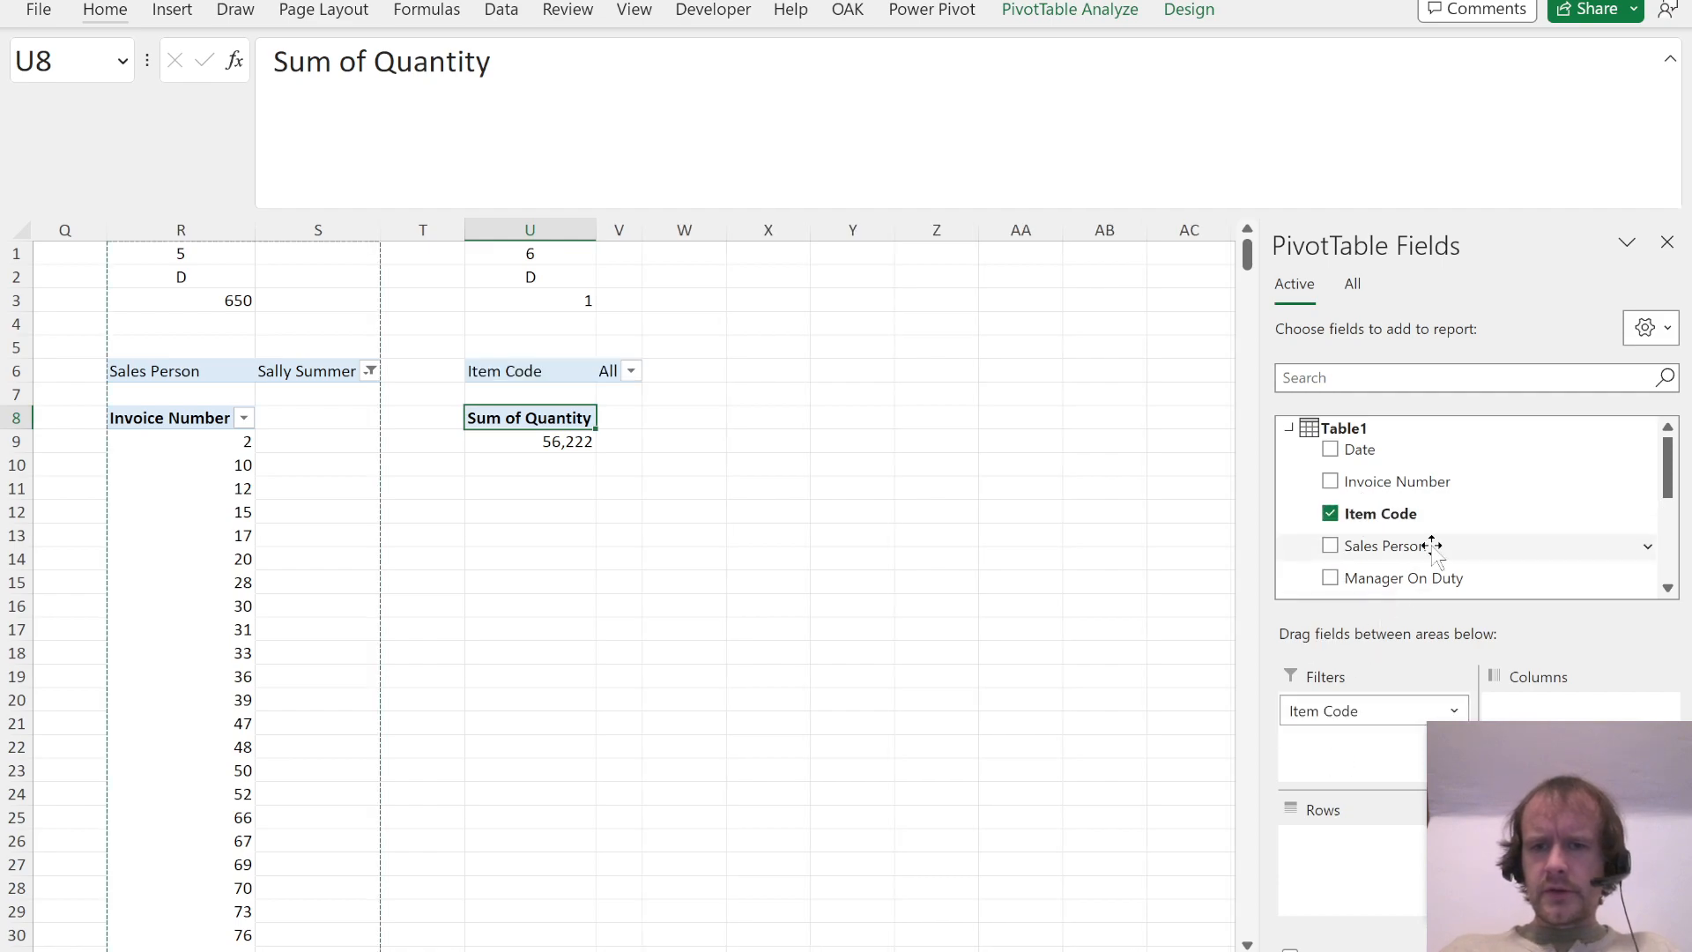
# Step: Try Postal Code as rows and Date as a report filter, and look through the dates offered by the filter
pyautogui.scroll(-5, 1348, 546)
pyautogui.moveTo(1383, 534); pyautogui.dragTo(1365, 890)
pyautogui.scroll(5, 1439, 515)
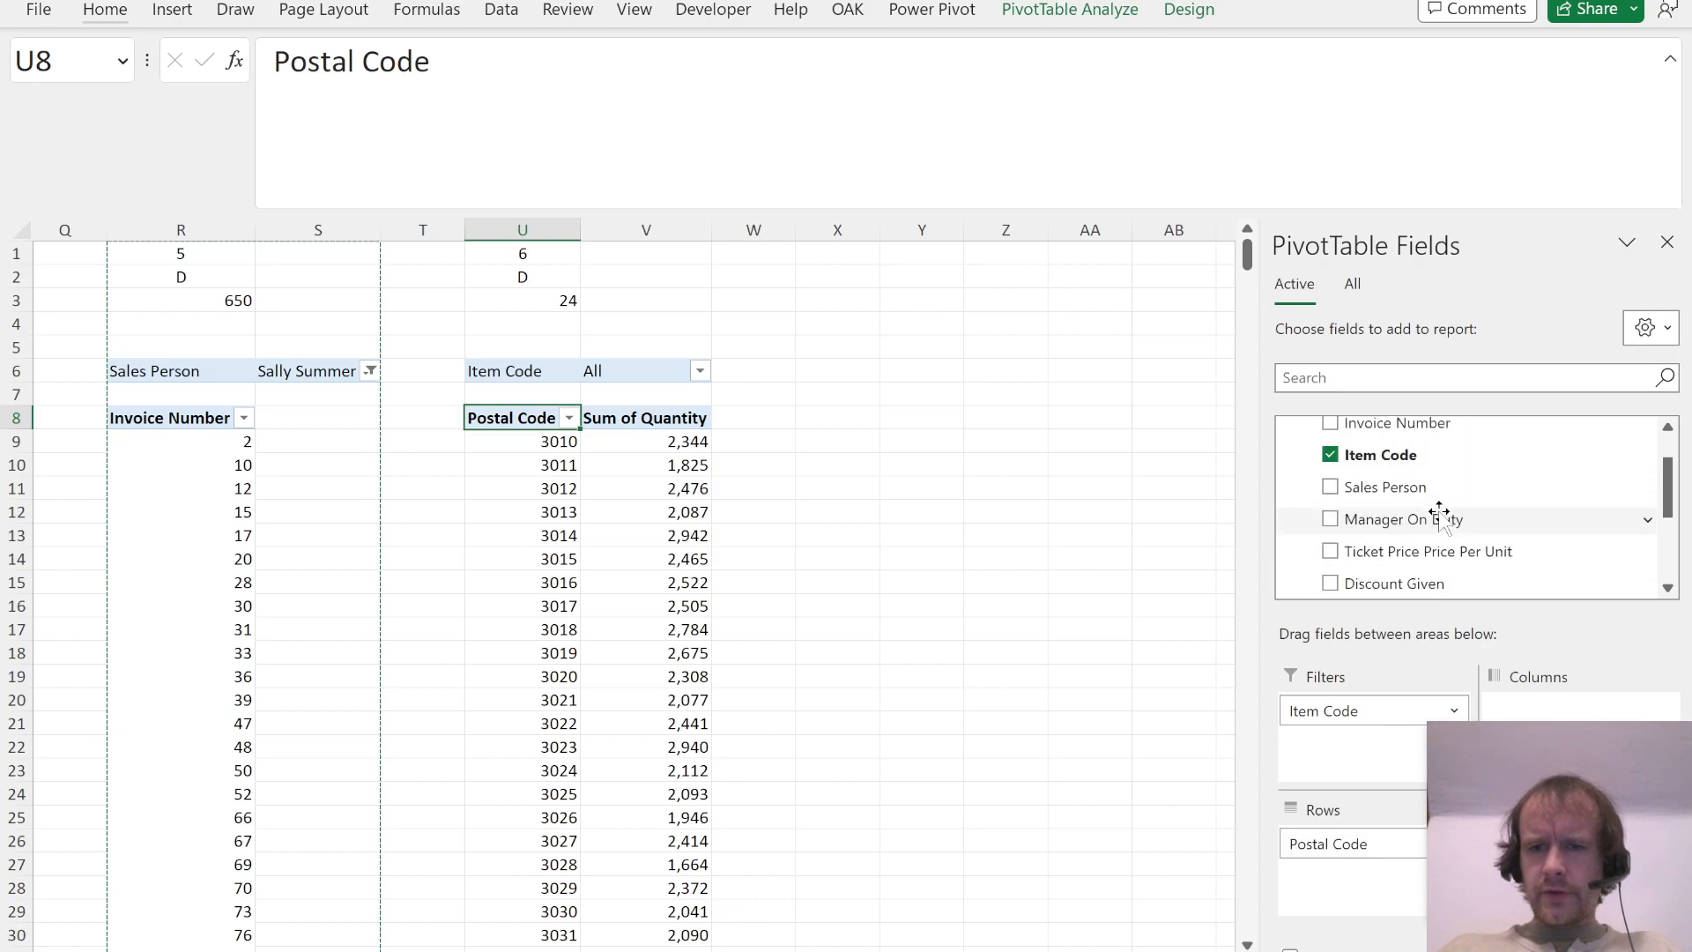
pyautogui.scroll(2, 1401, 529)
pyautogui.moveTo(1365, 457); pyautogui.dragTo(1357, 767)
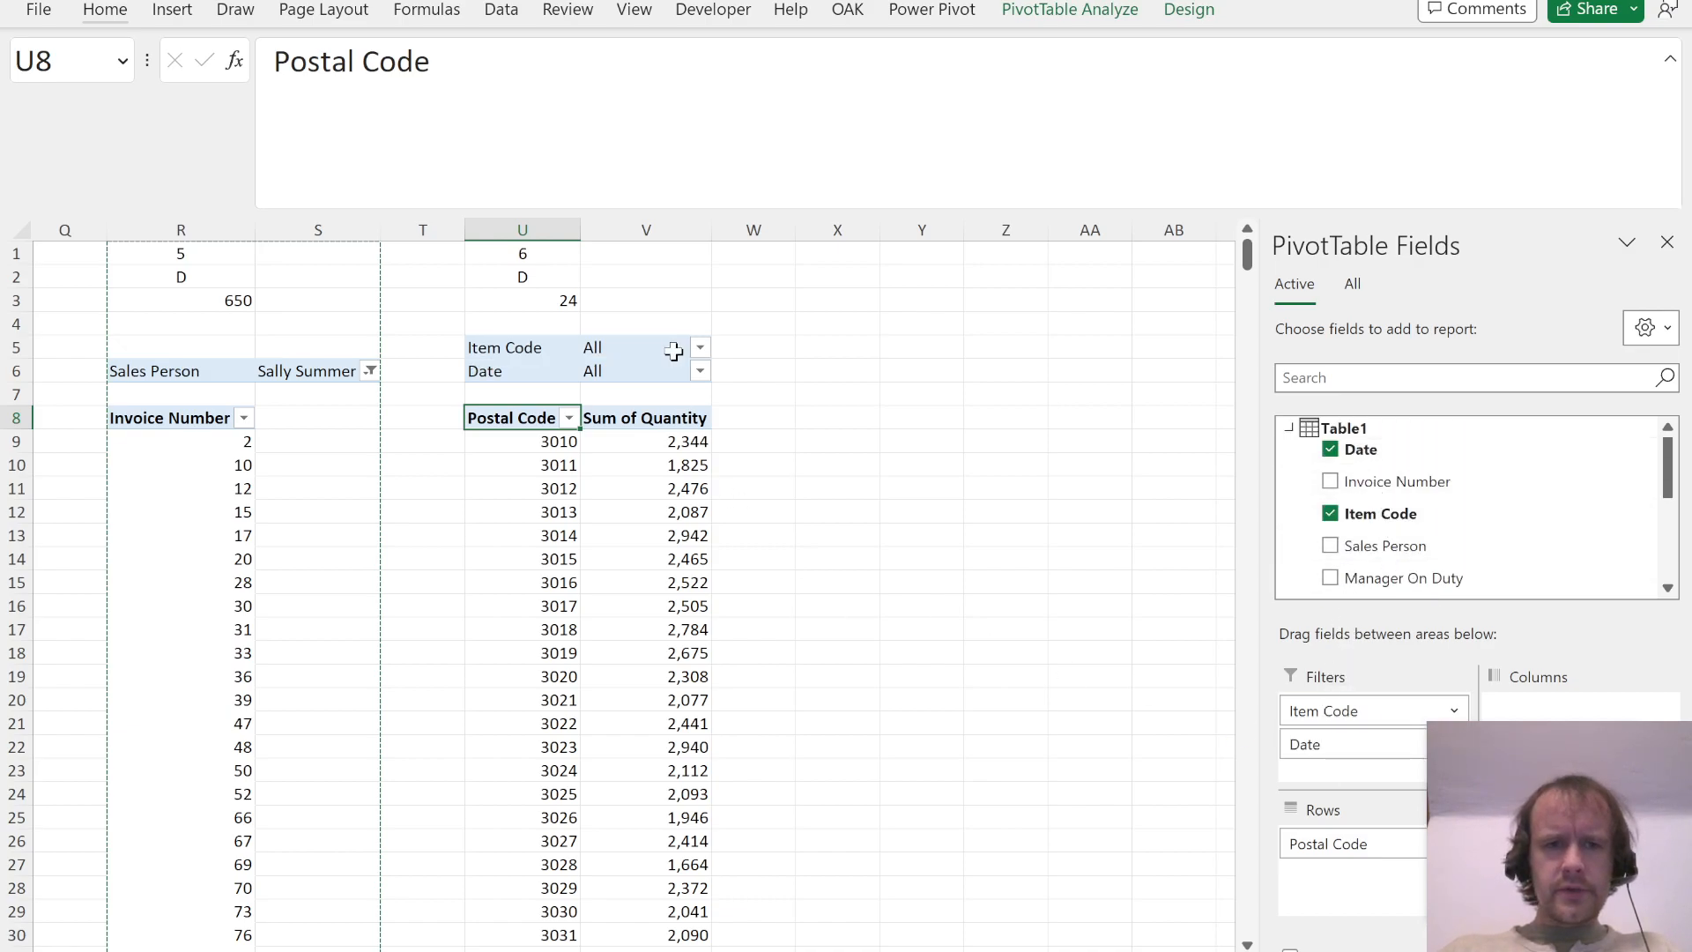
pyautogui.click(701, 371)
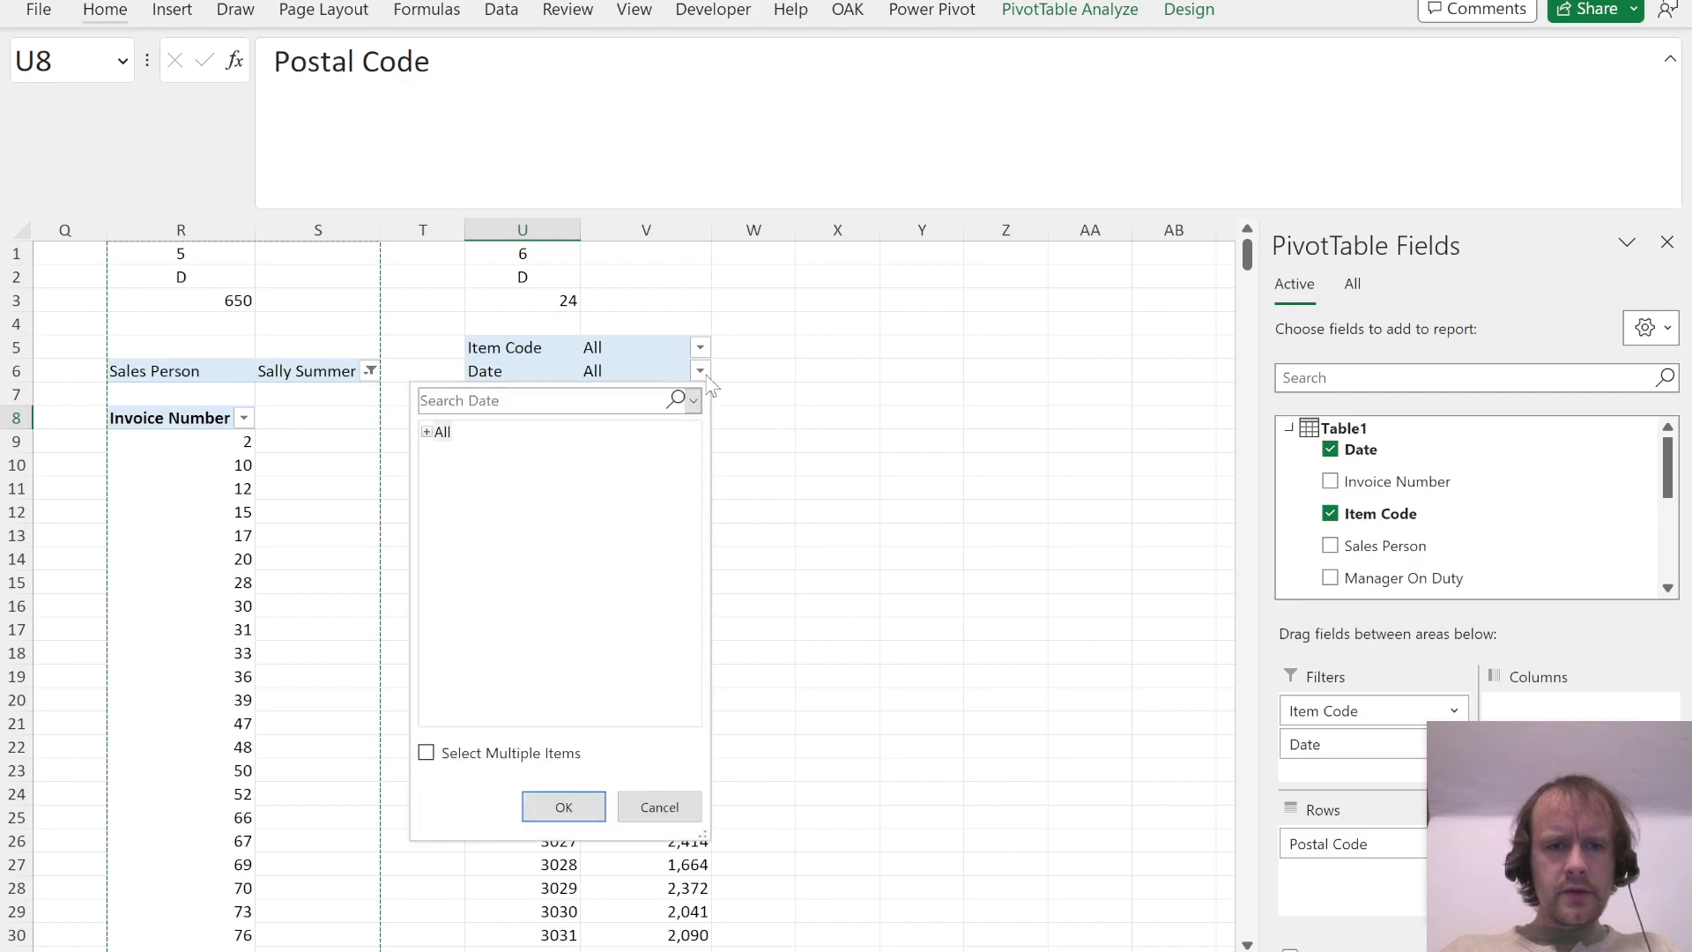
pyautogui.click(426, 432)
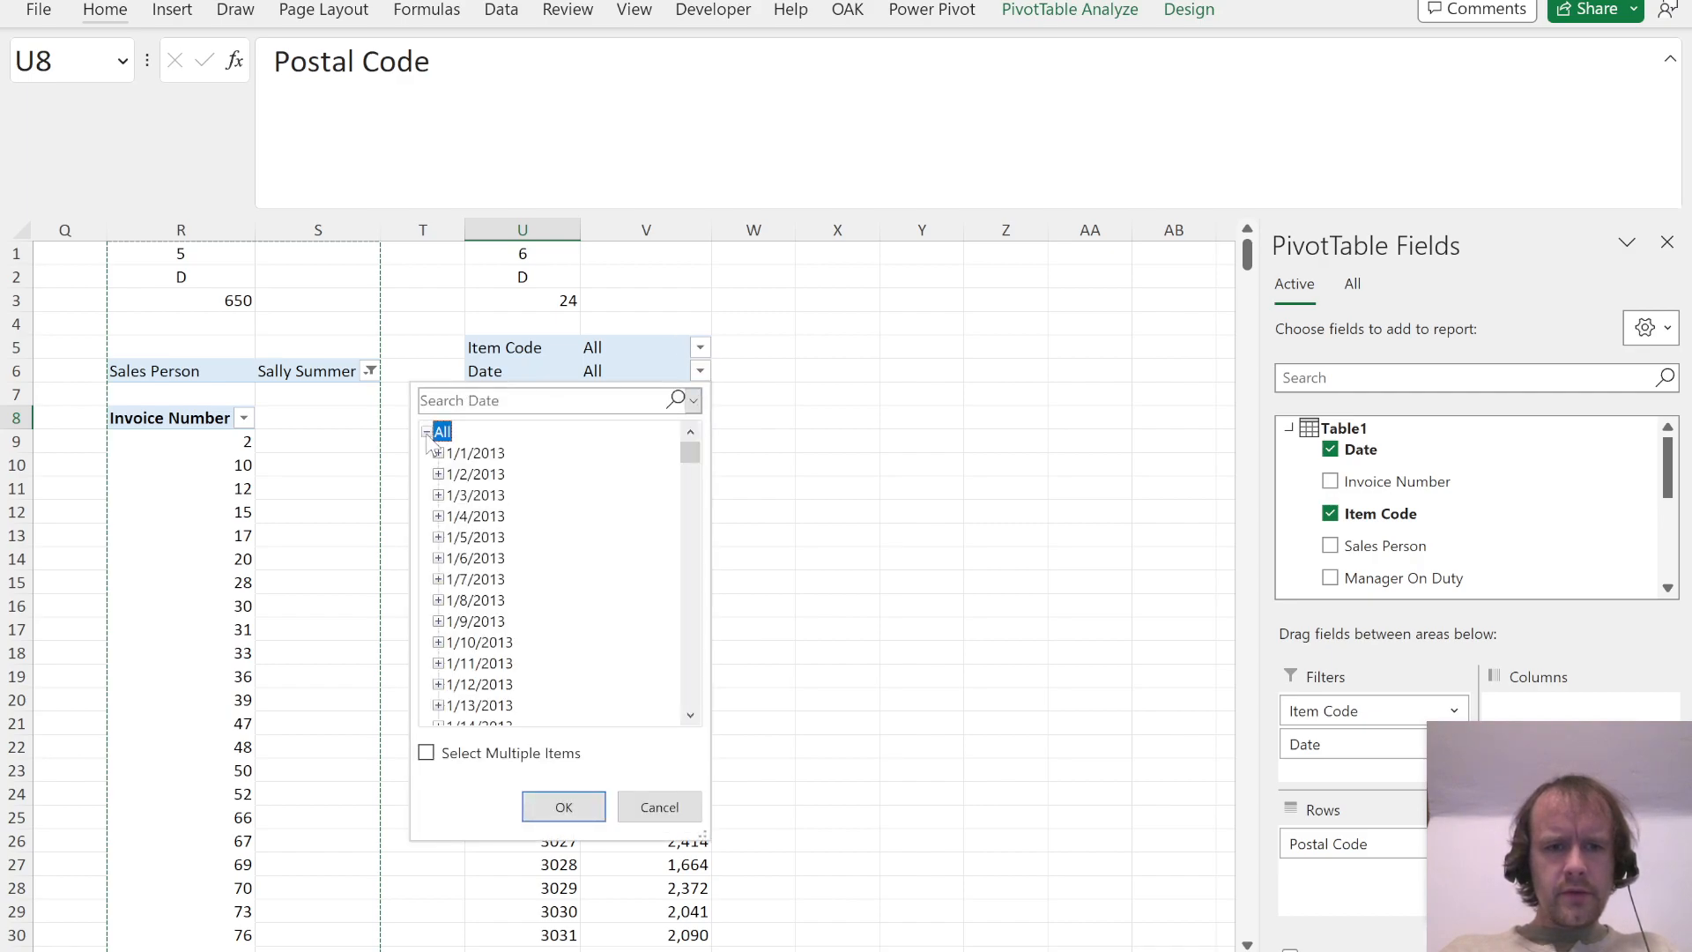
pyautogui.click(773, 544)
# Step: Group the Date field of the Question 6 PivotTable by month and keep only Date (Month) as a report filter
pyautogui.moveTo(1368, 448); pyautogui.dragTo(1342, 890)
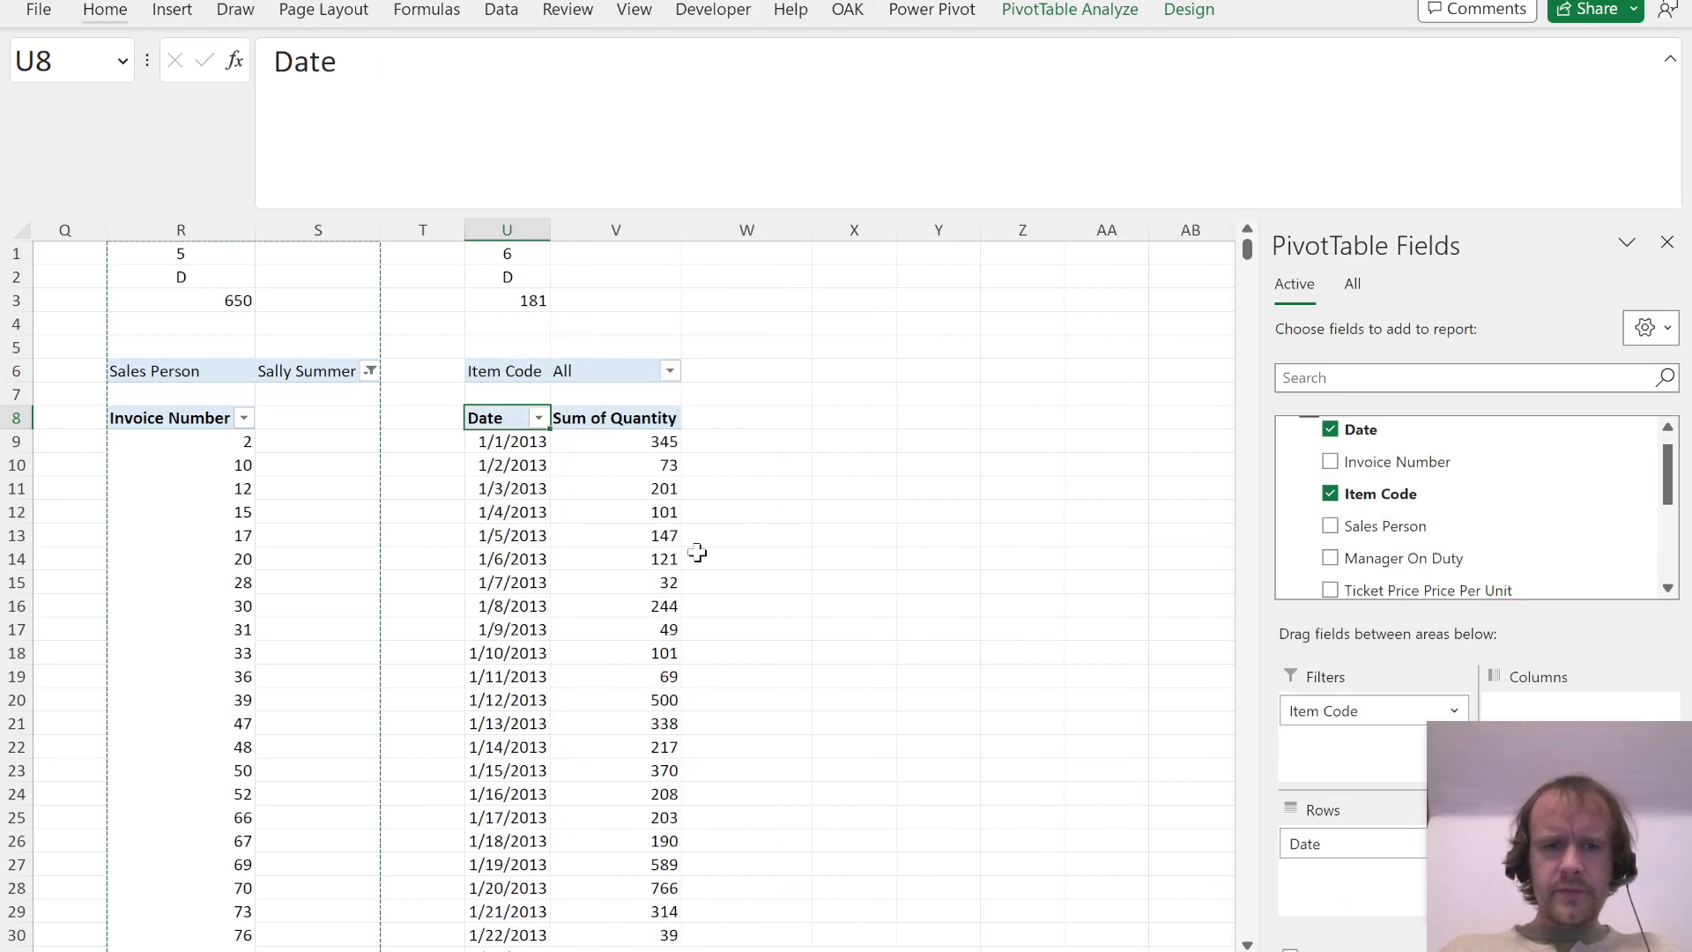
pyautogui.rightClick(494, 494)
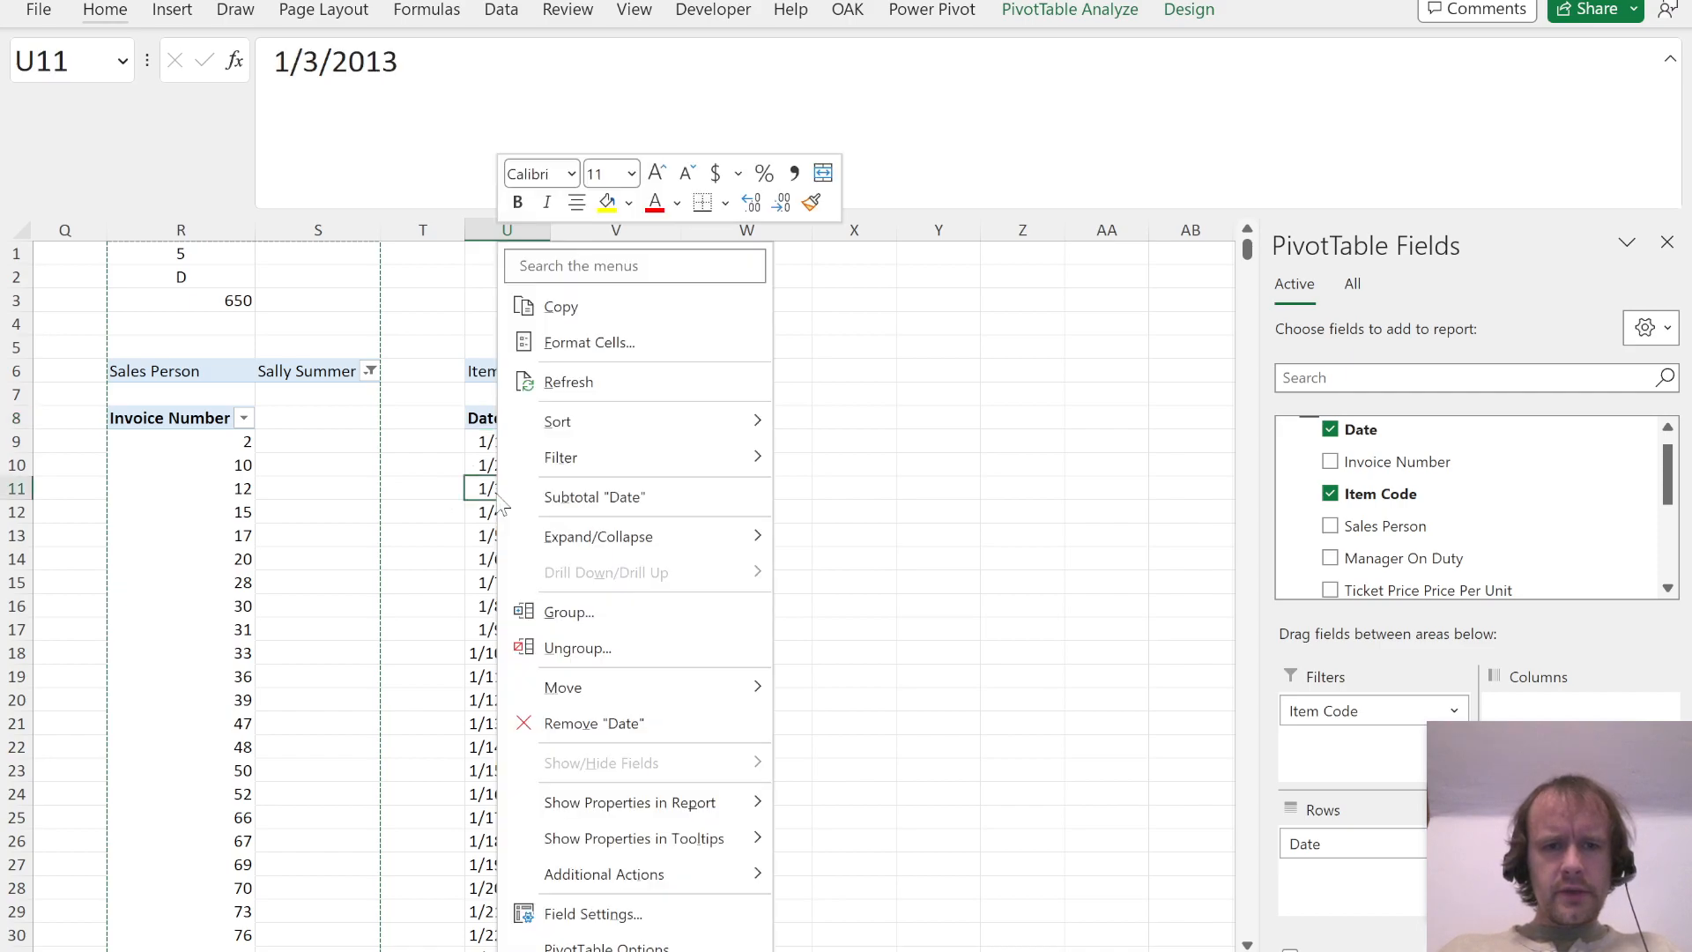
pyautogui.click(583, 611)
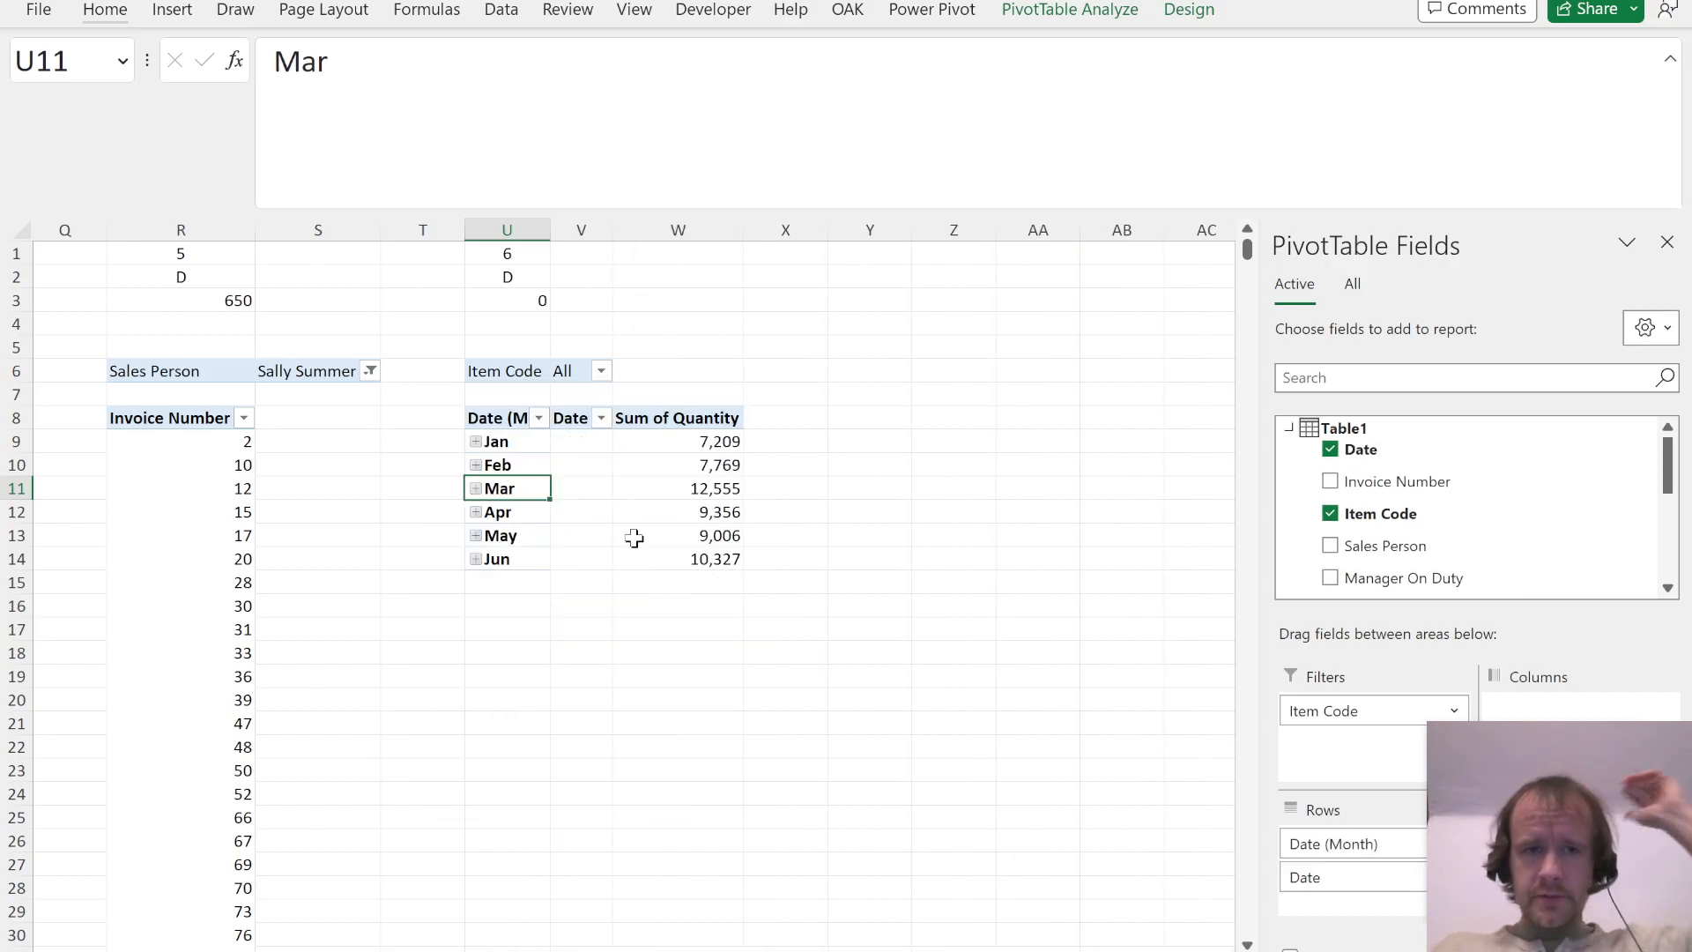
pyautogui.moveTo(1338, 876); pyautogui.dragTo(1472, 541)
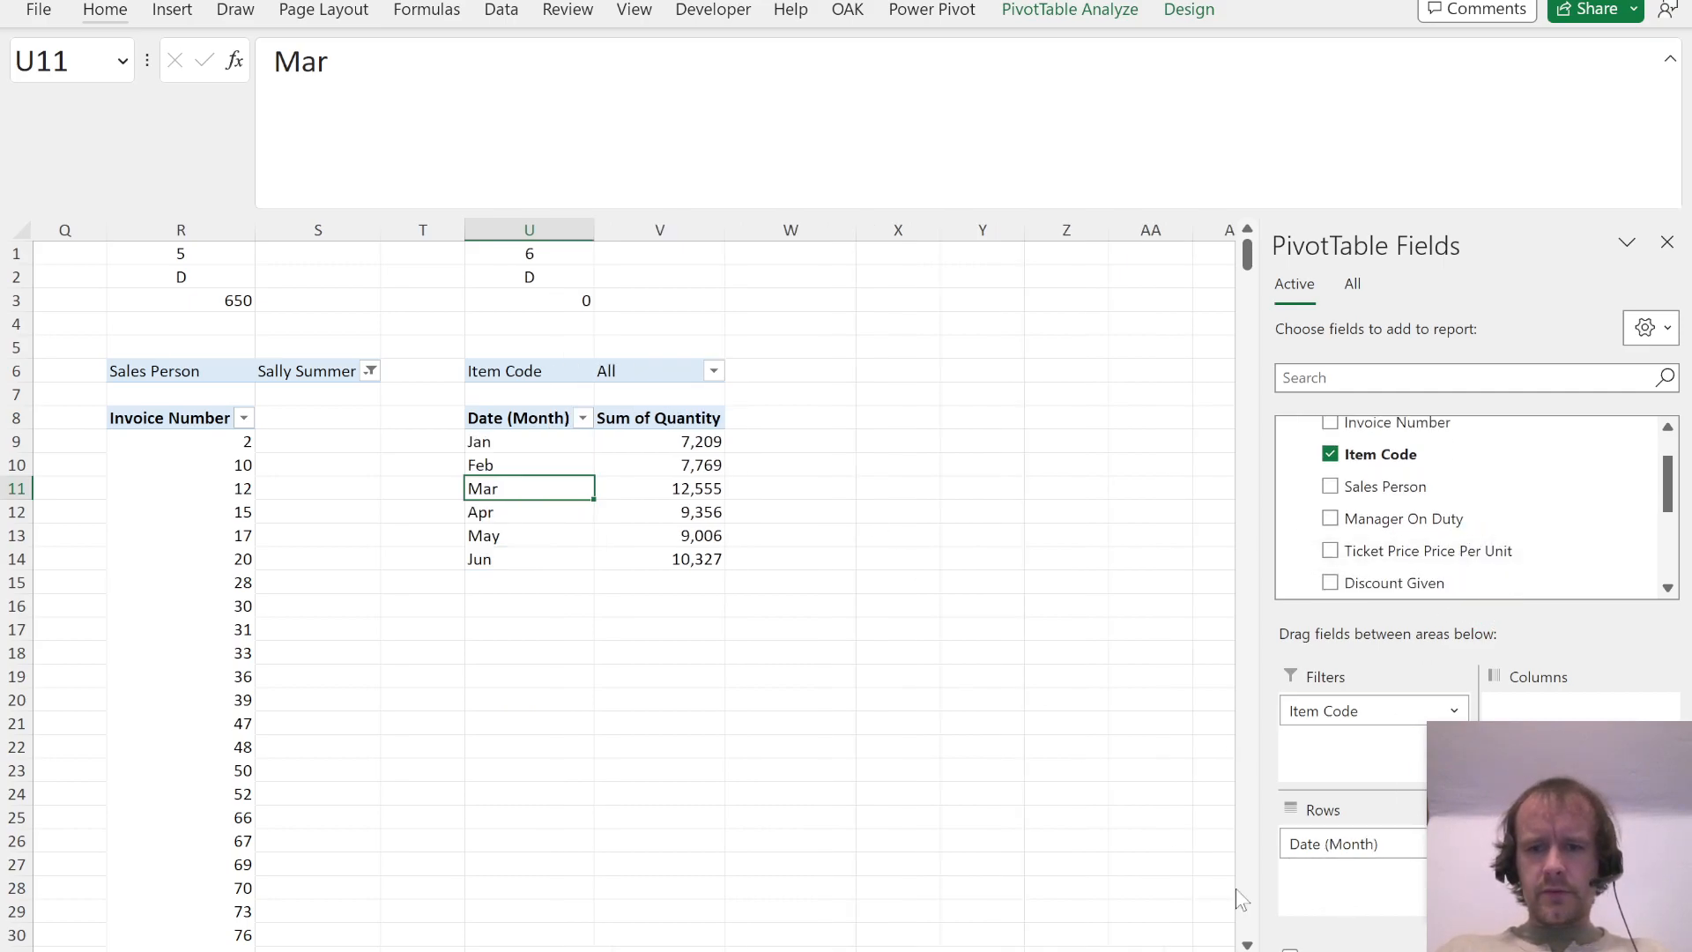
pyautogui.moveTo(1313, 842); pyautogui.dragTo(1326, 749)
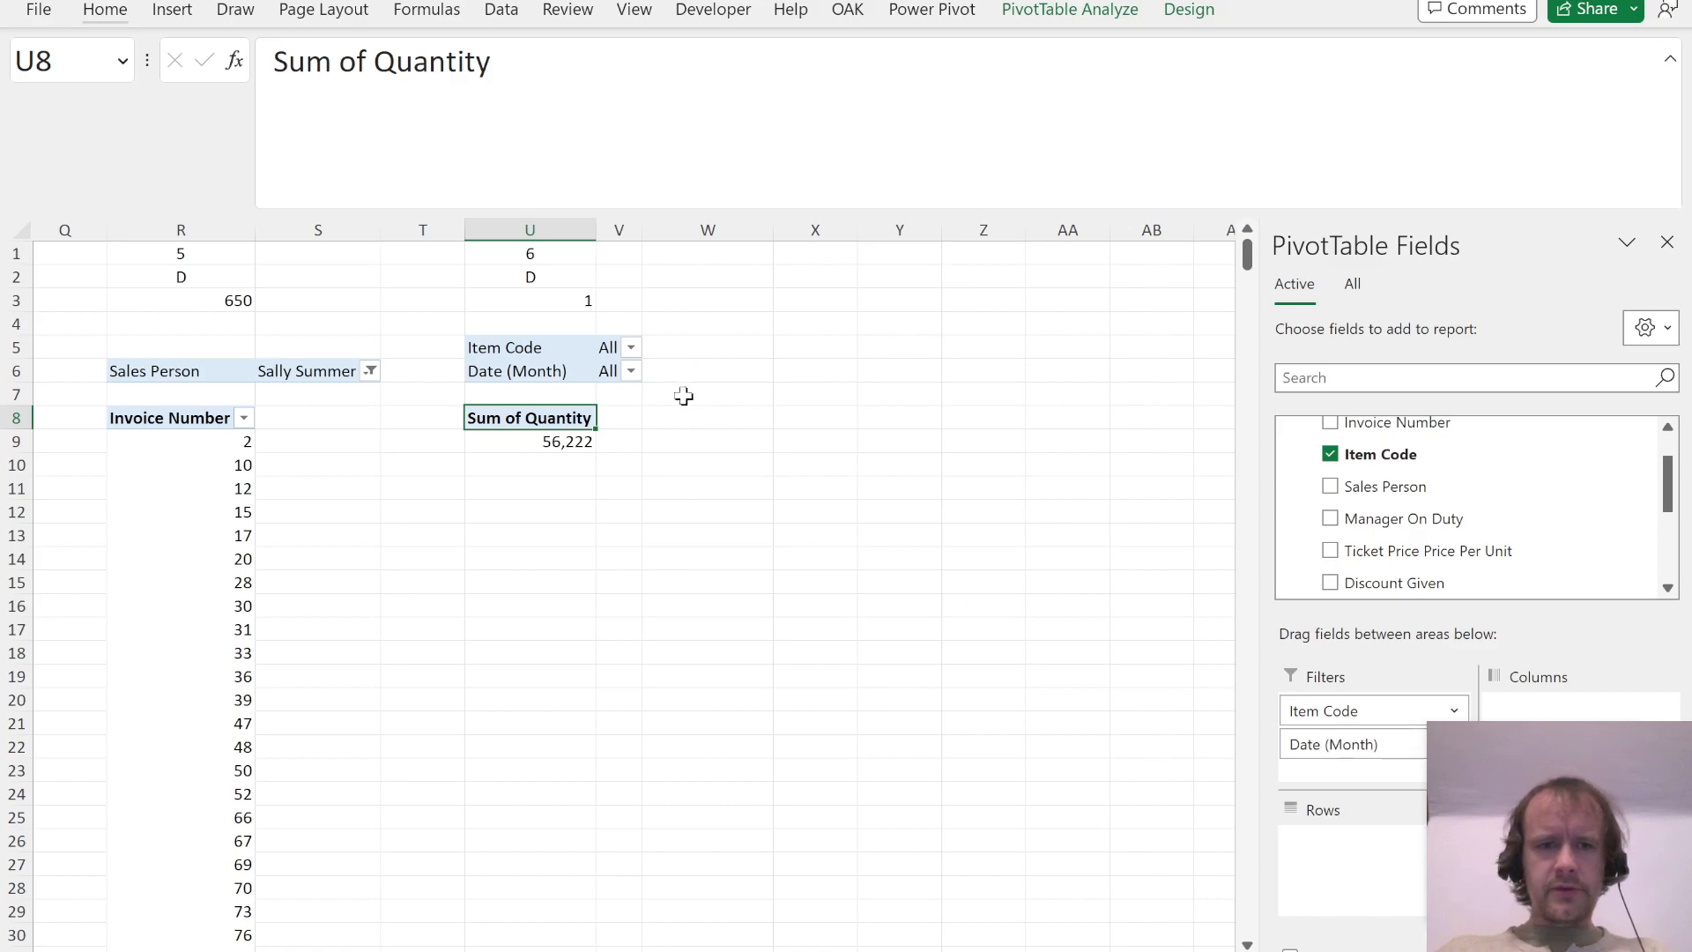
# Step: Recheck Question 6 in the PDF and filter its PivotTable to Item Code 5
pyautogui.hotkey('alt', 'Tab')
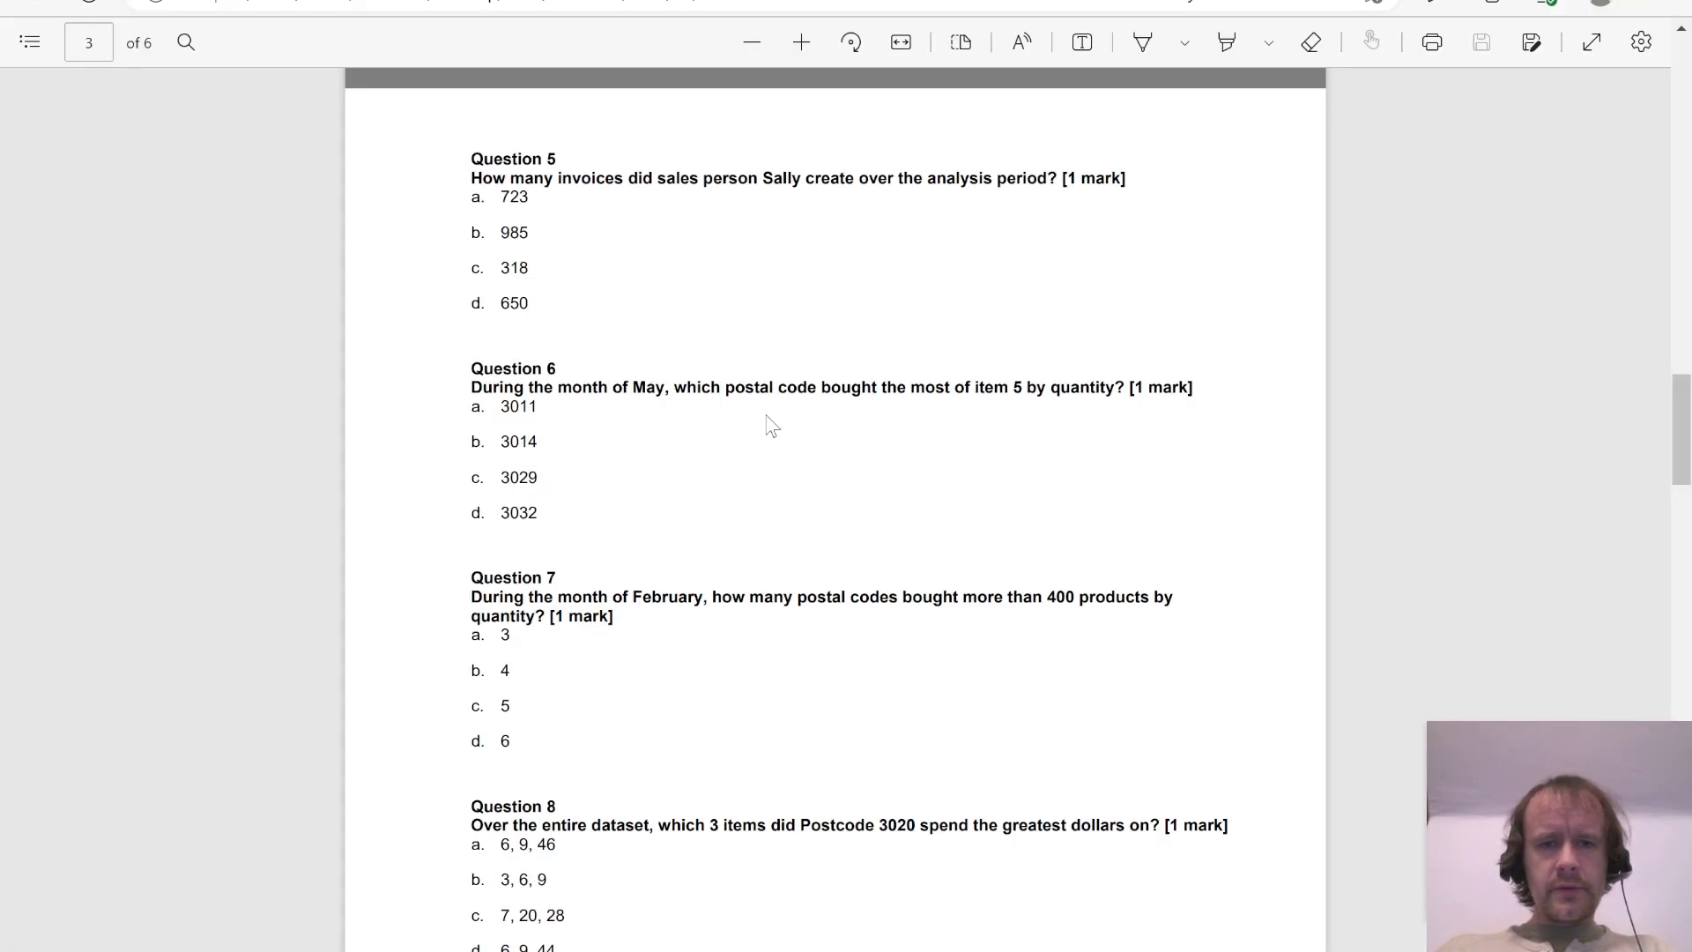
pyautogui.hotkey('alt', 'Tab')
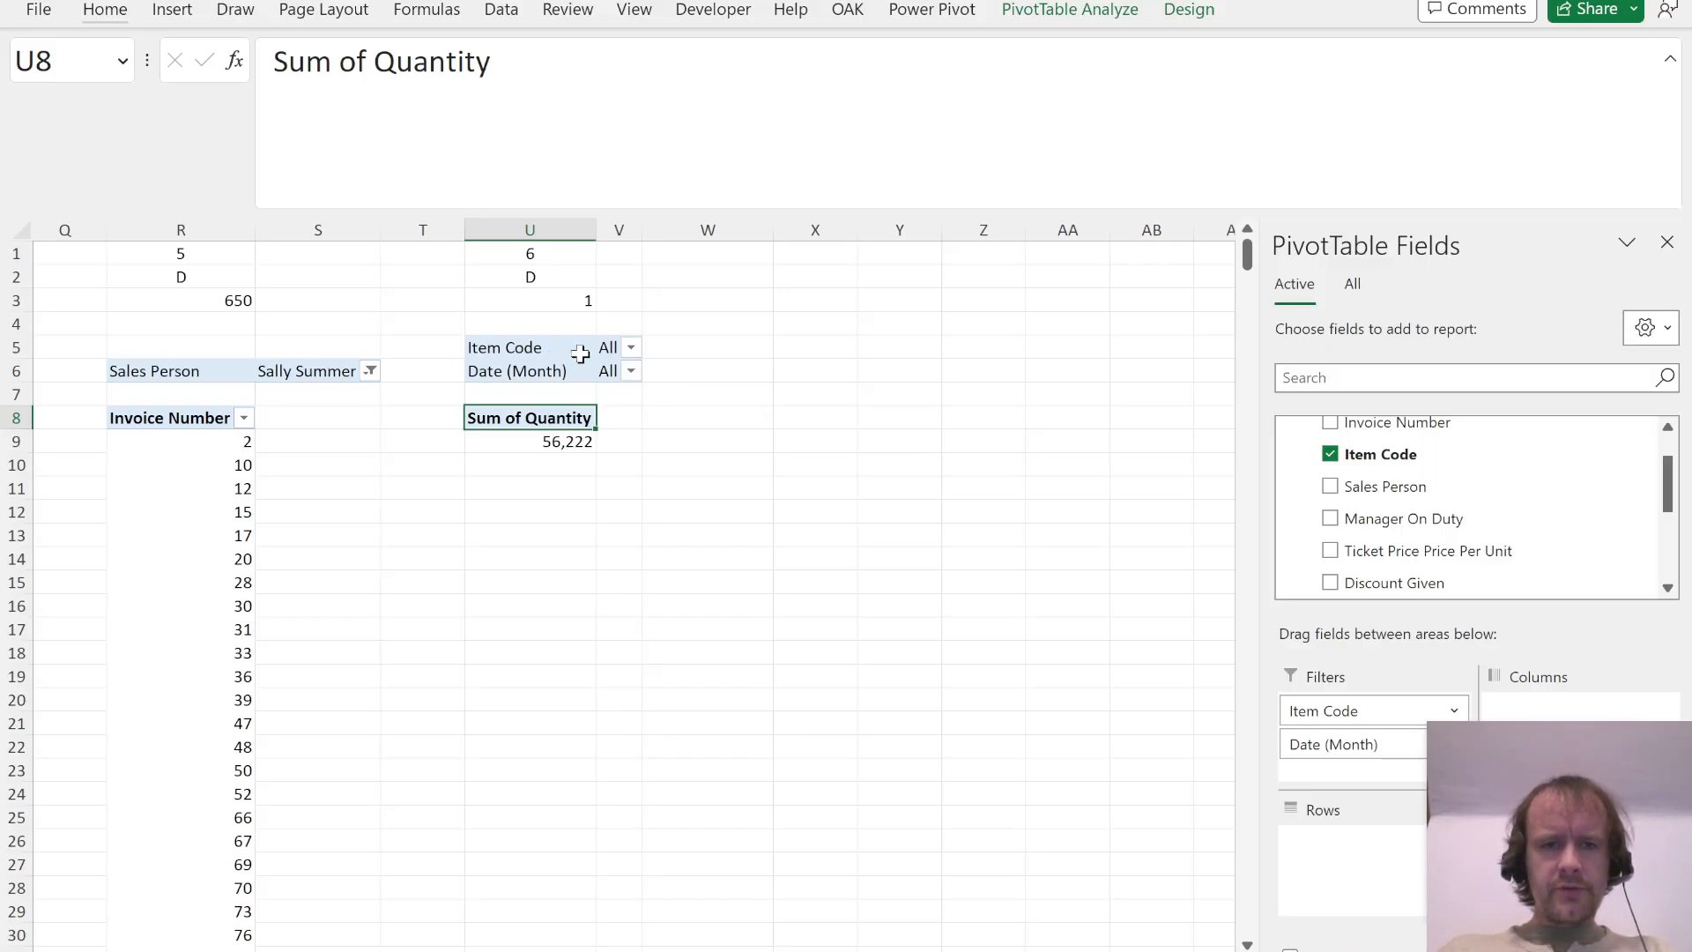
pyautogui.click(631, 347)
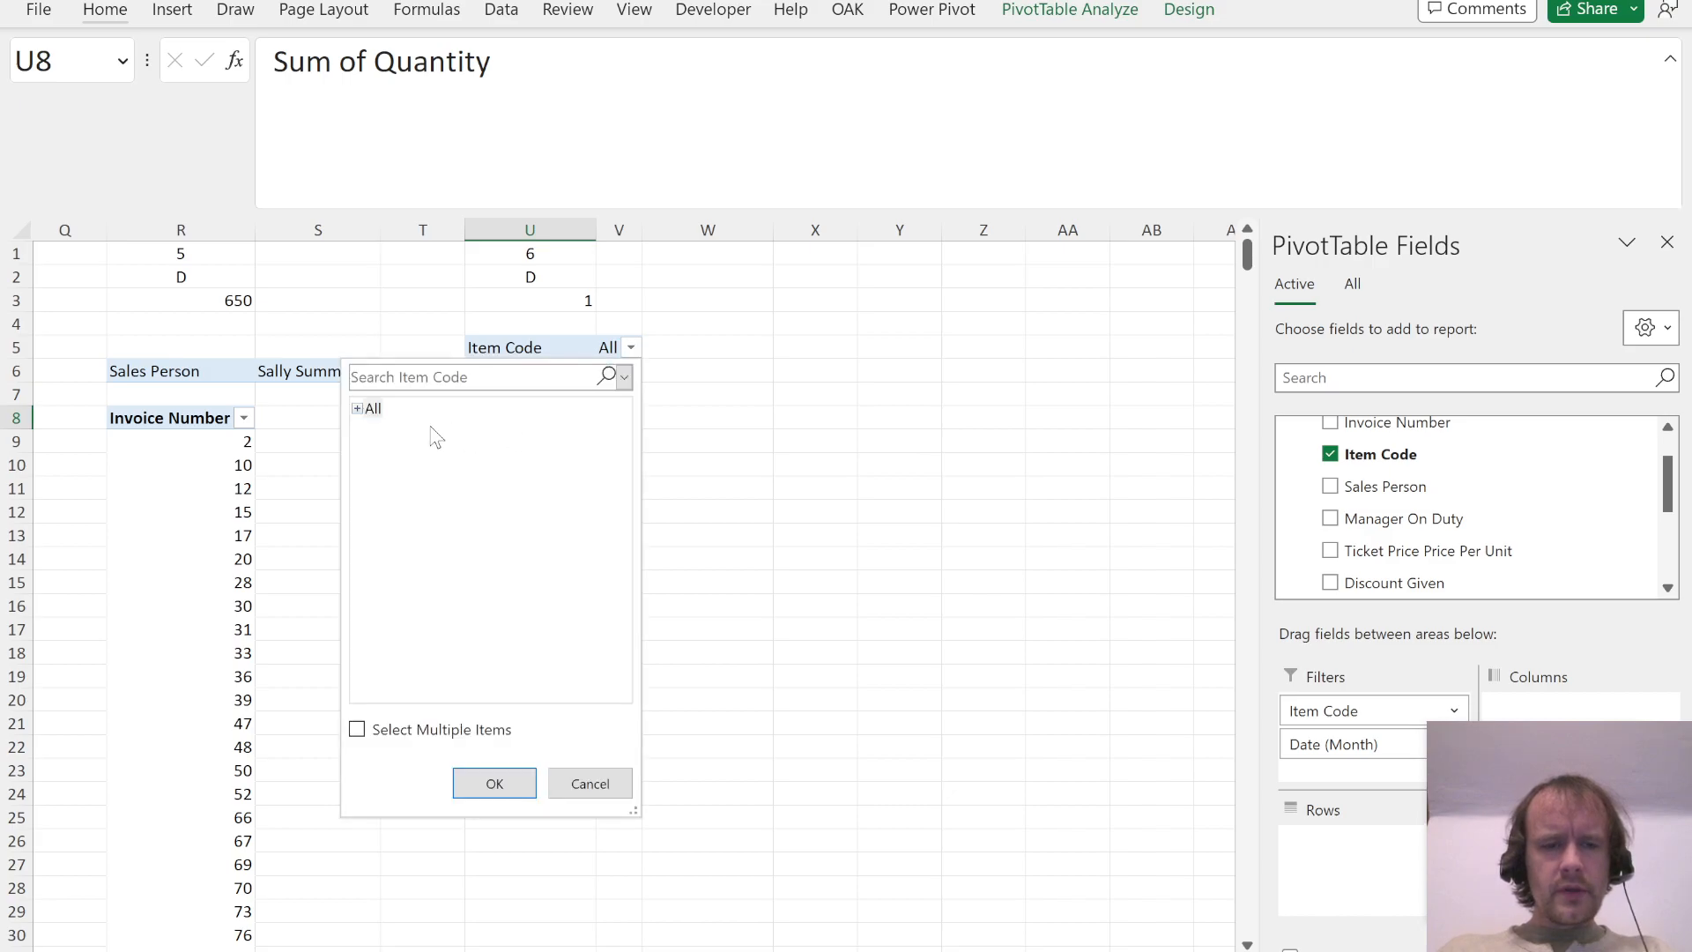
pyautogui.click(358, 409)
pyautogui.click(382, 514)
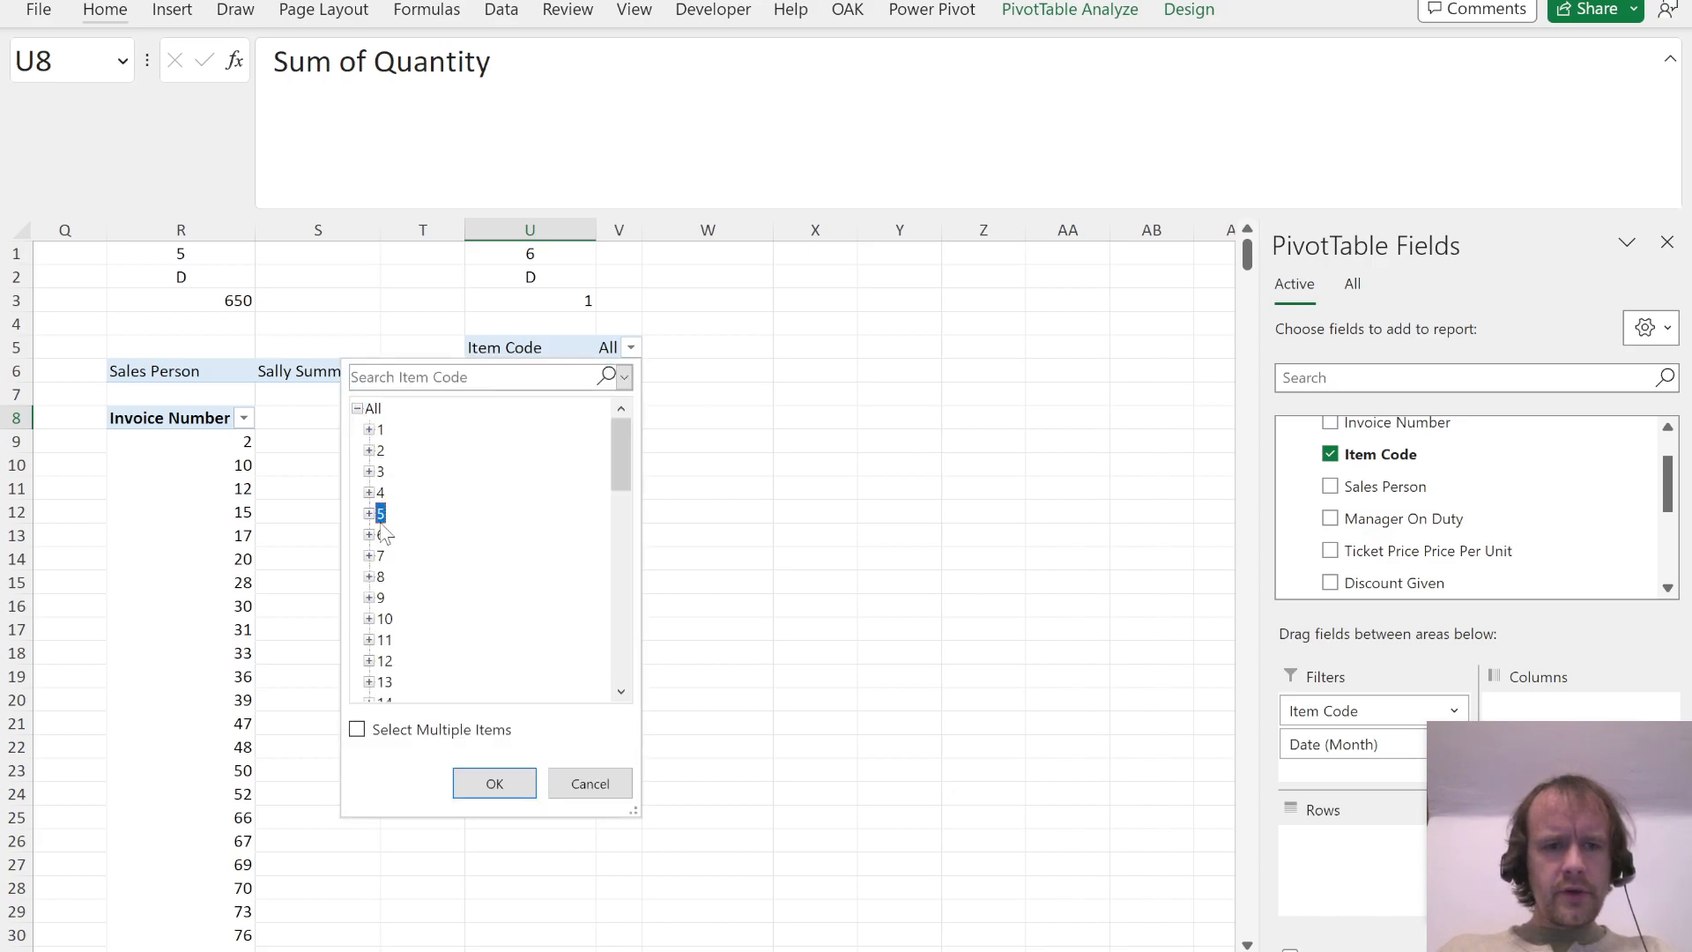
pyautogui.click(495, 784)
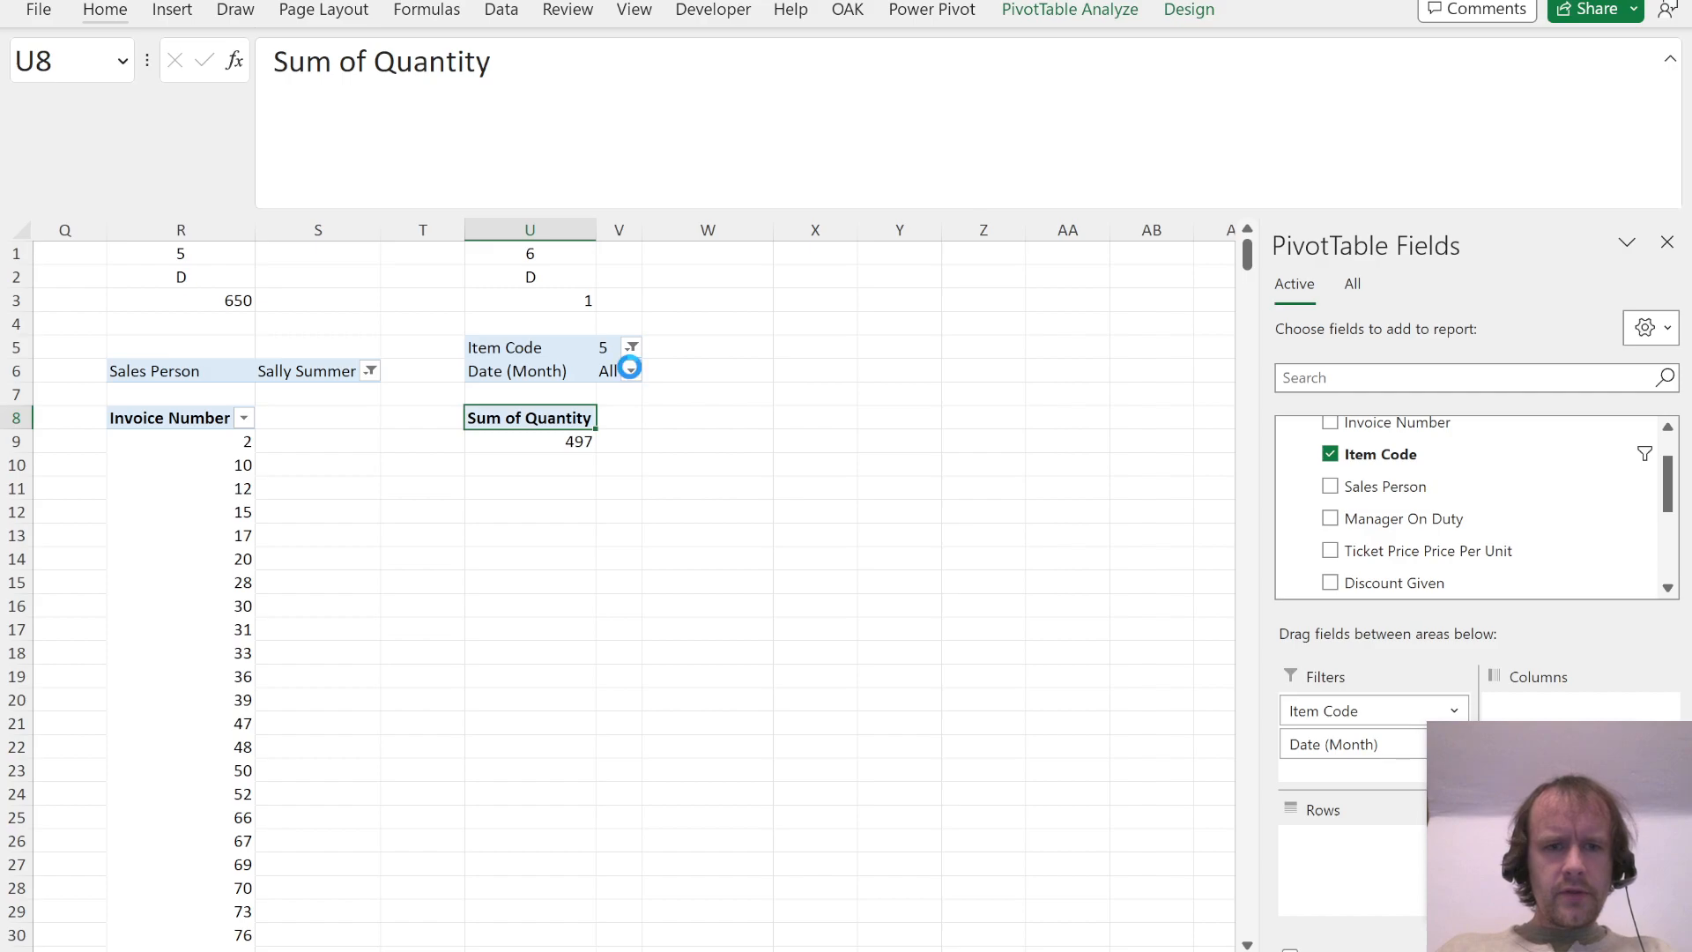
# Step: Filter the Question 6 PivotTable to the month of May
pyautogui.click(631, 371)
pyautogui.click(359, 432)
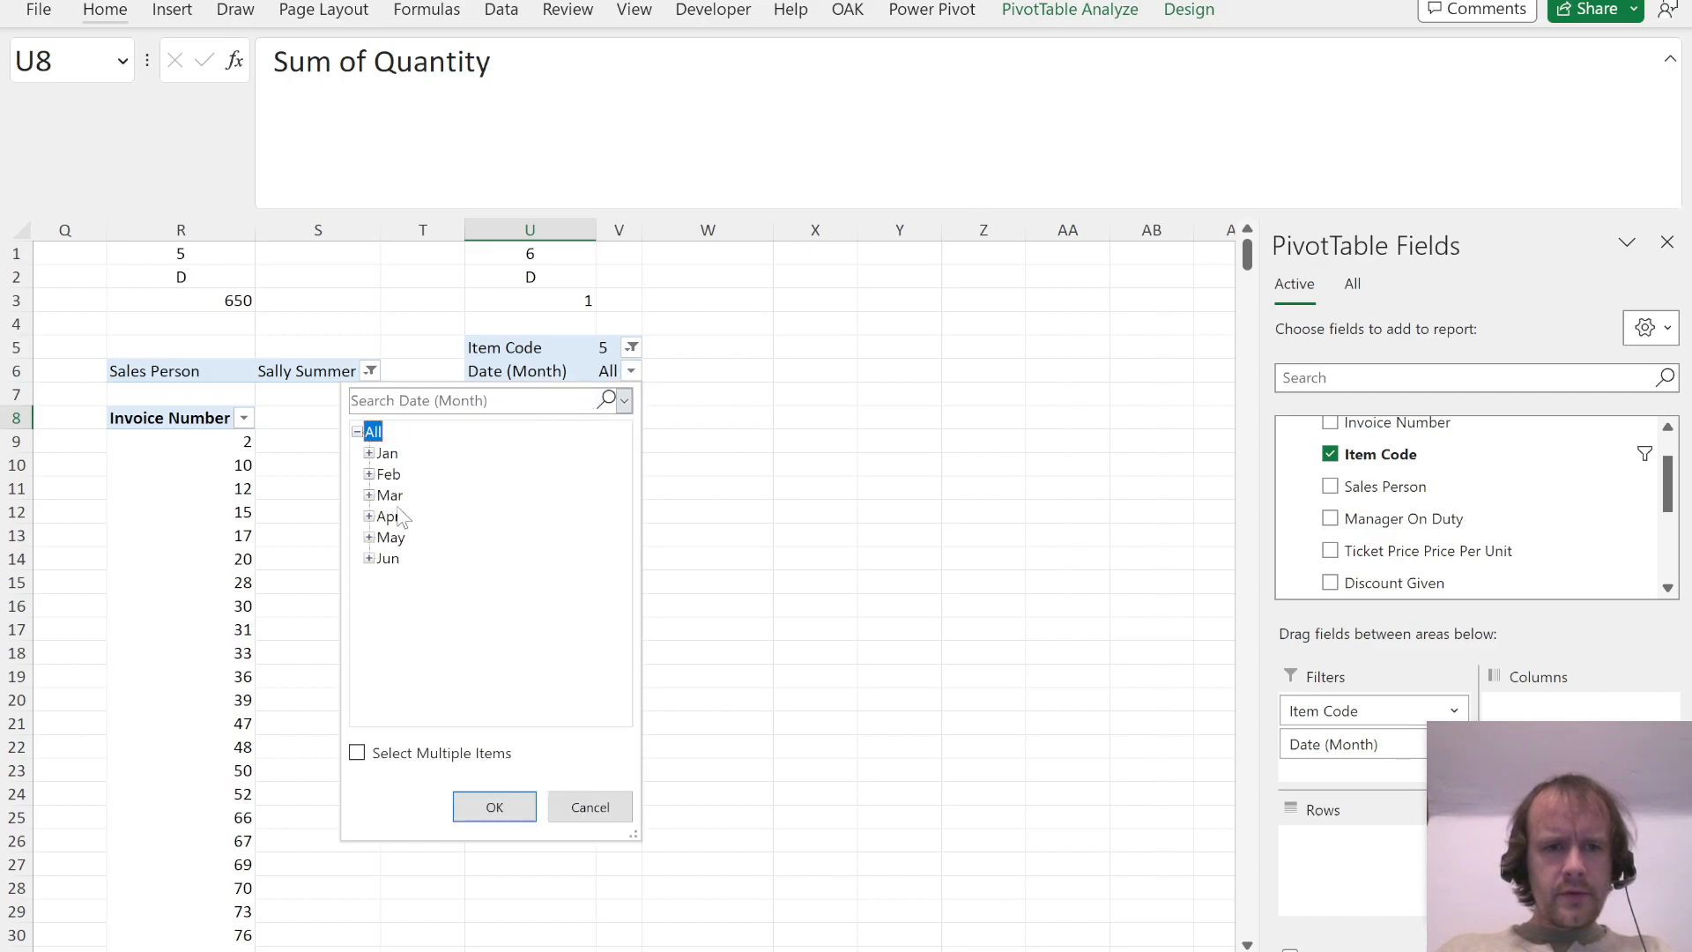
pyautogui.click(390, 538)
pyautogui.click(494, 806)
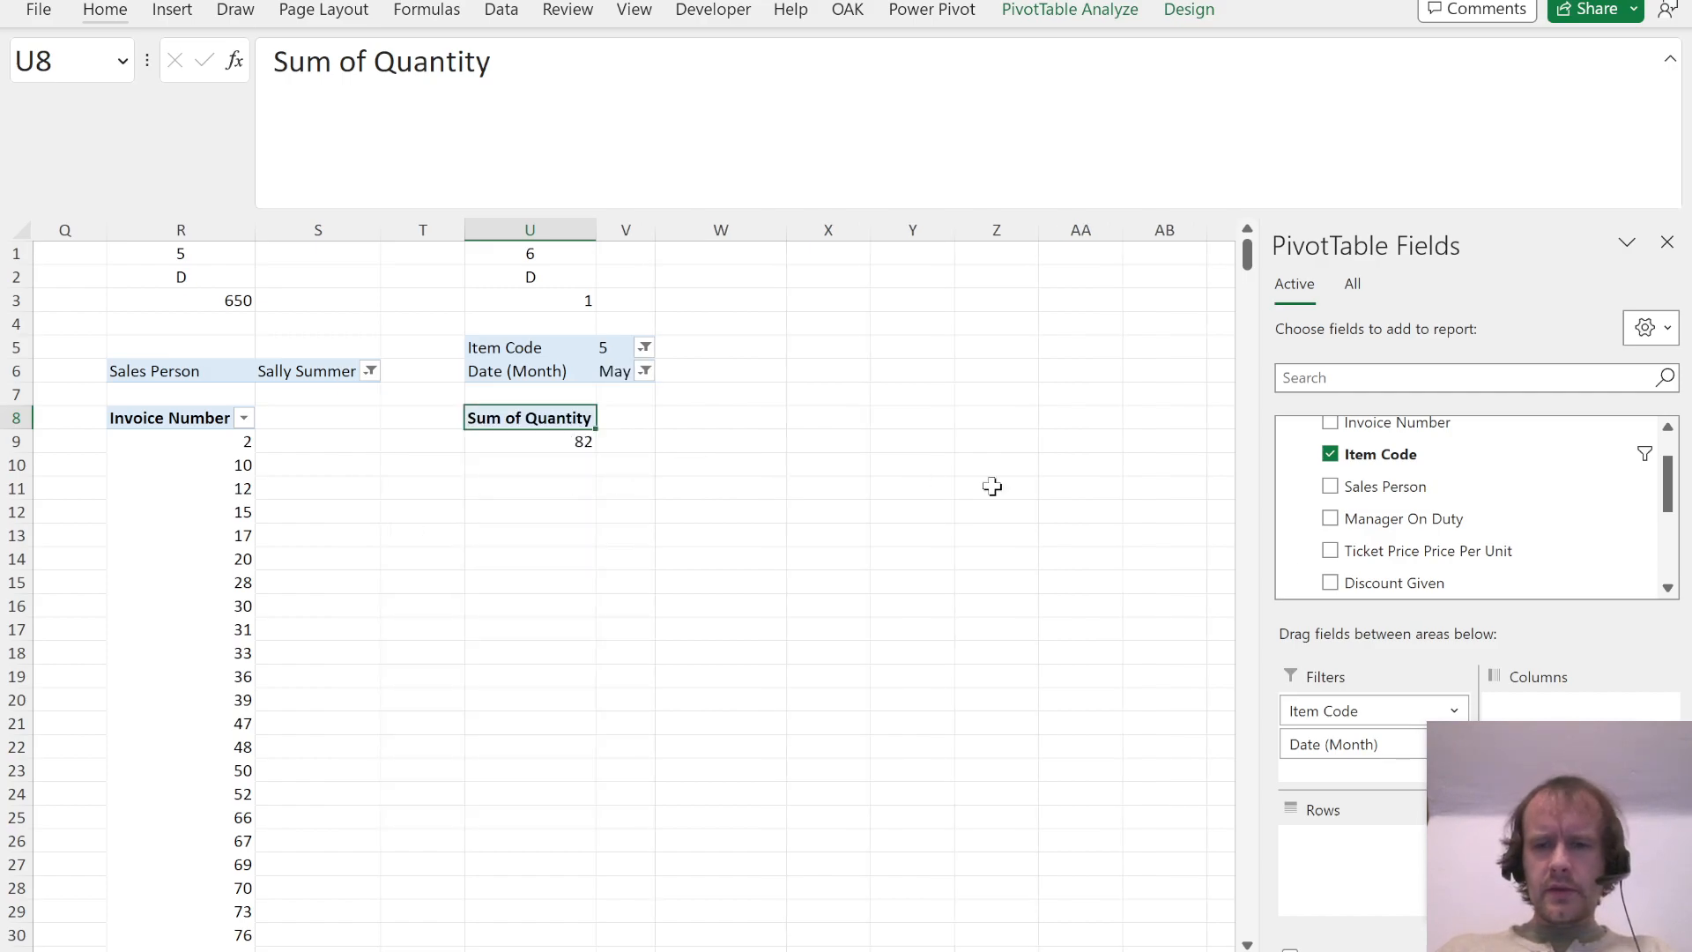
# Step: Add Postal Code as rows to the Question 6 PivotTable and sort it by Sum of Quantity in descending order
pyautogui.scroll(-3, 1419, 573)
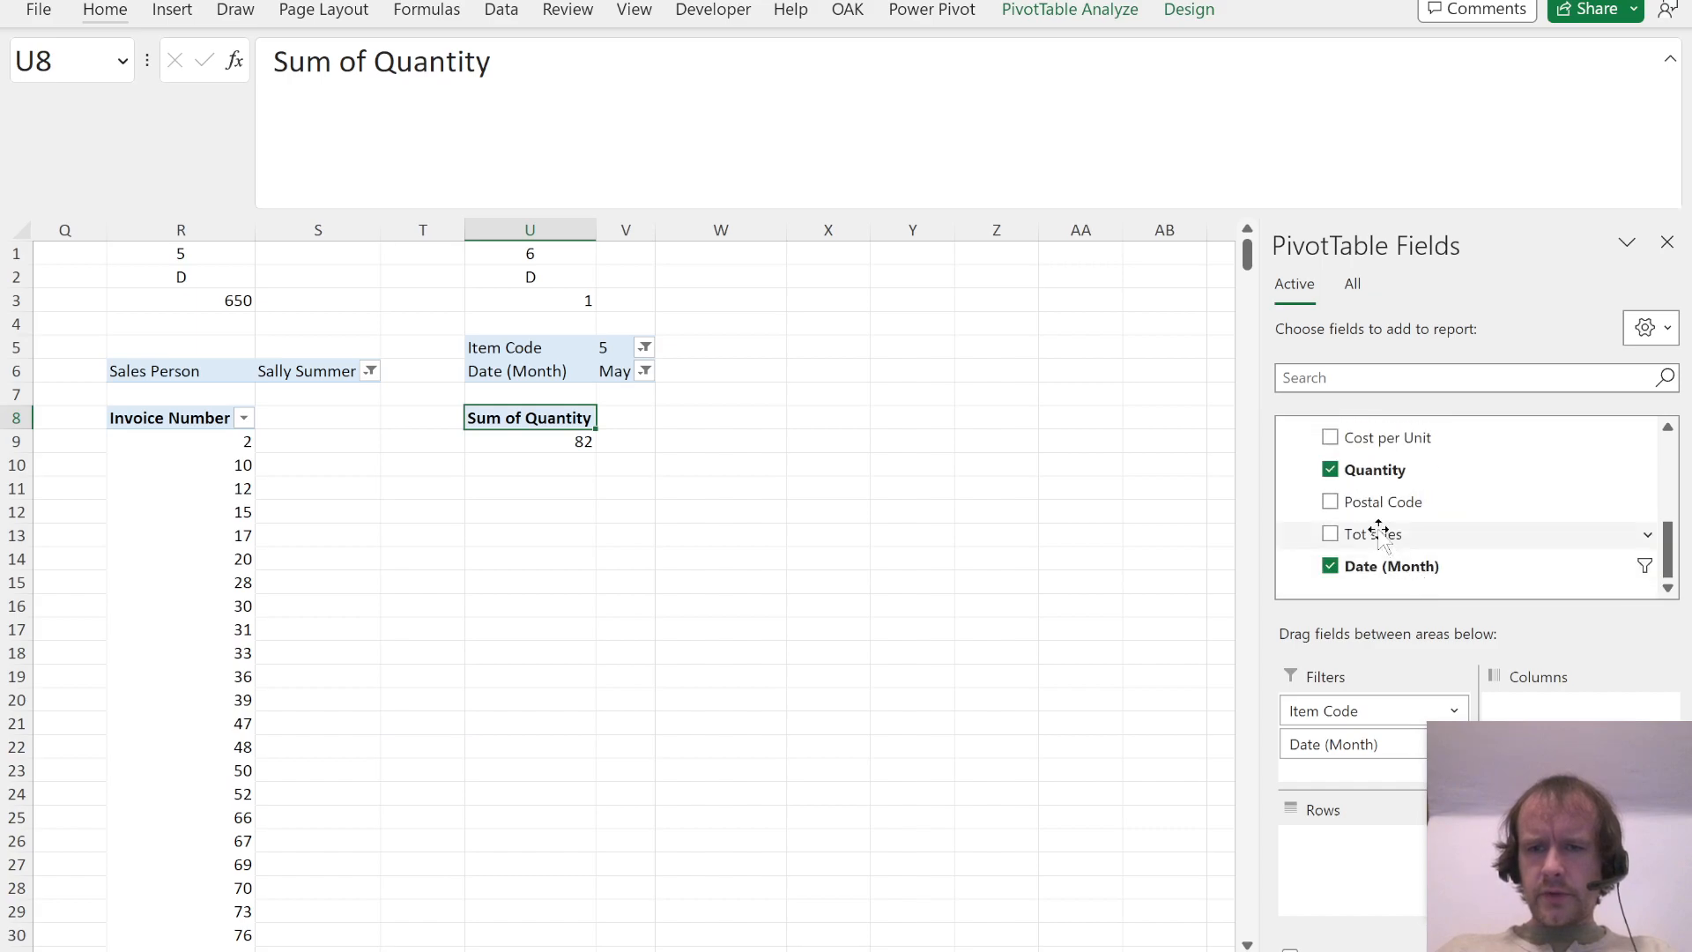
pyautogui.moveTo(1380, 533); pyautogui.dragTo(1350, 855)
pyautogui.click(686, 492)
pyautogui.hotkey('alt', 'a')
pyautogui.press('s')
pyautogui.press('d')
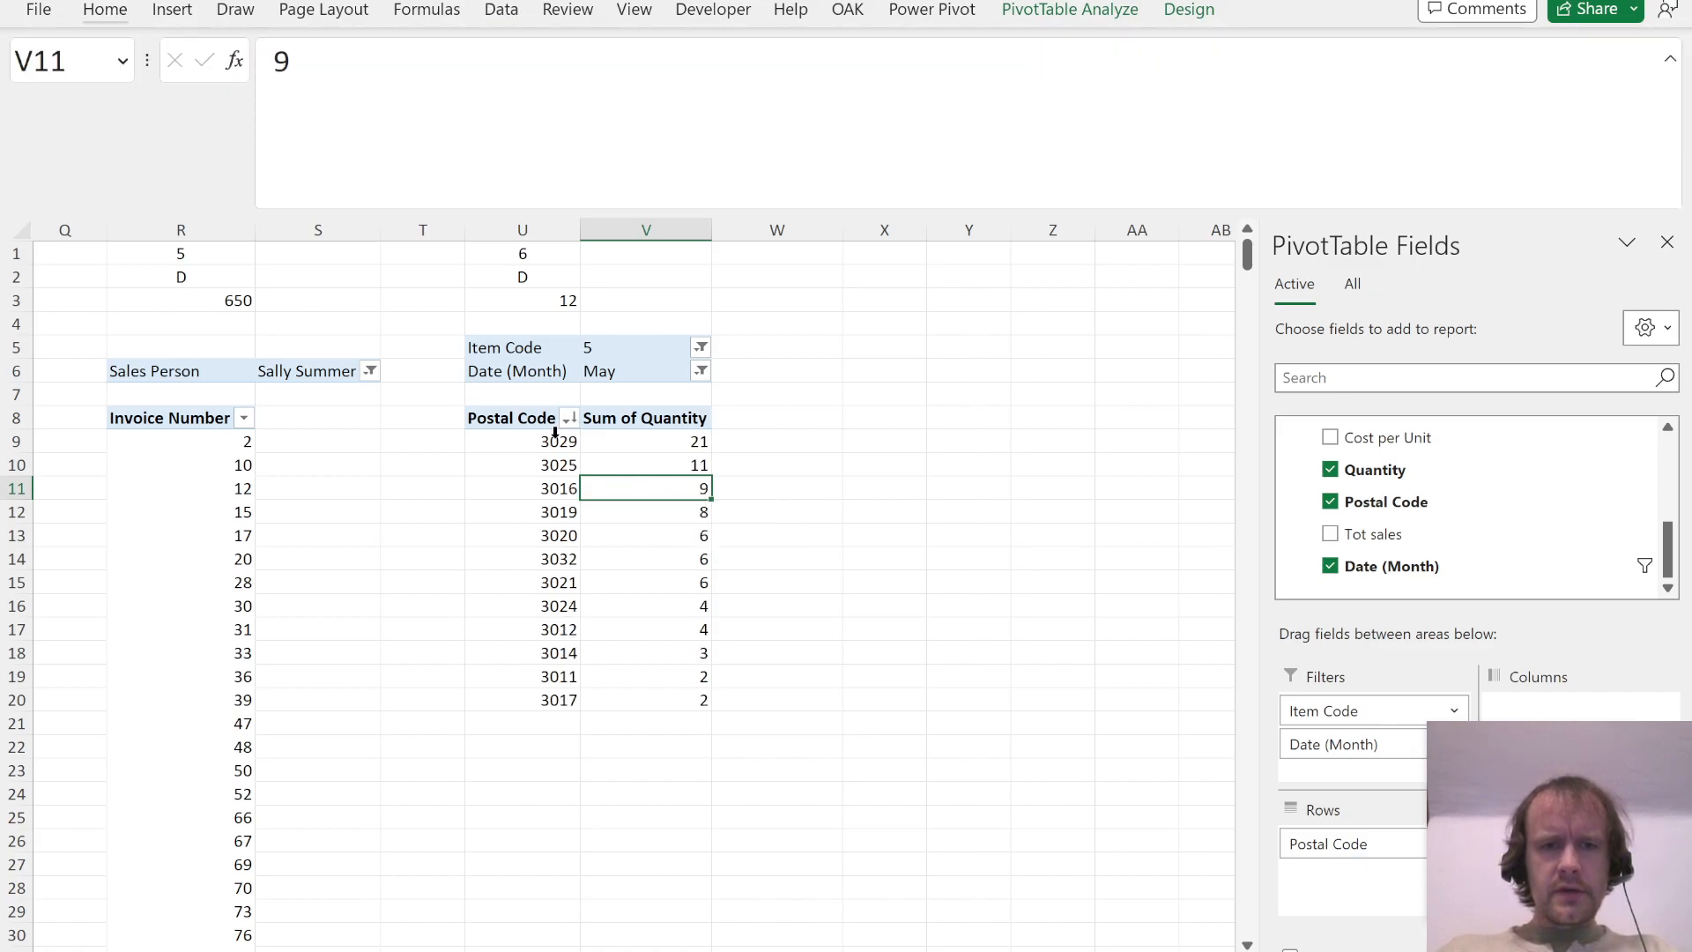
# Step: Highlight postal code 3029 in yellow in the Question 6 PivotTable
pyautogui.click(554, 430)
pyautogui.click(553, 305)
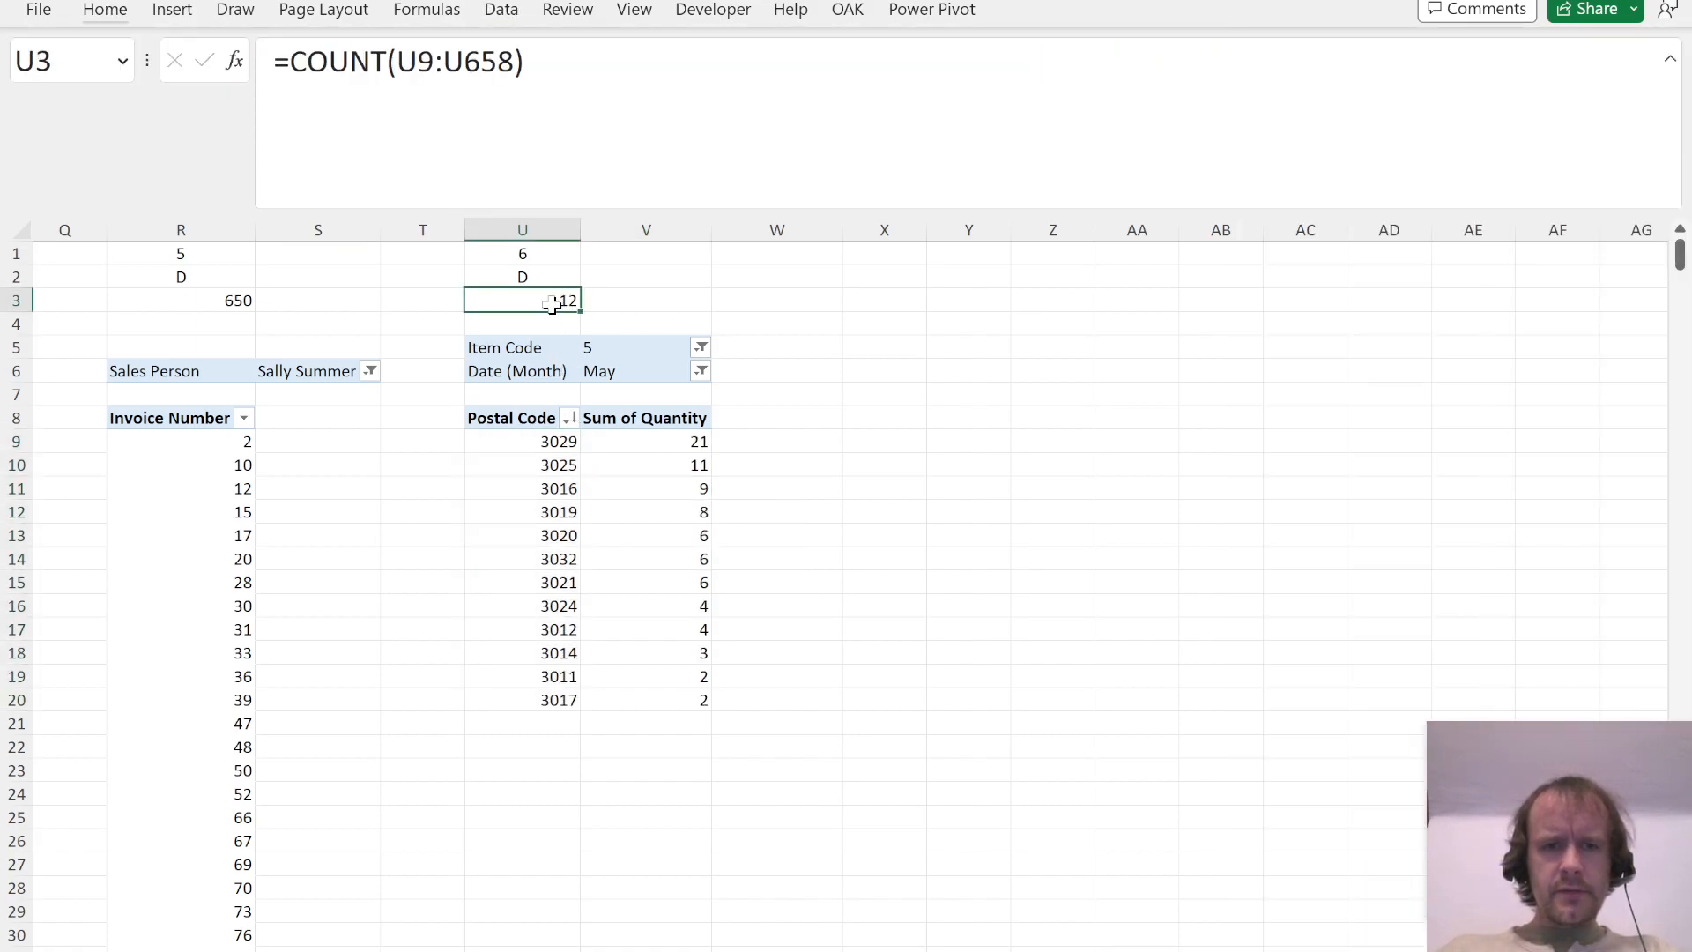
pyautogui.click(547, 432)
pyautogui.hotkey('alt', 'h')
pyautogui.press('h')
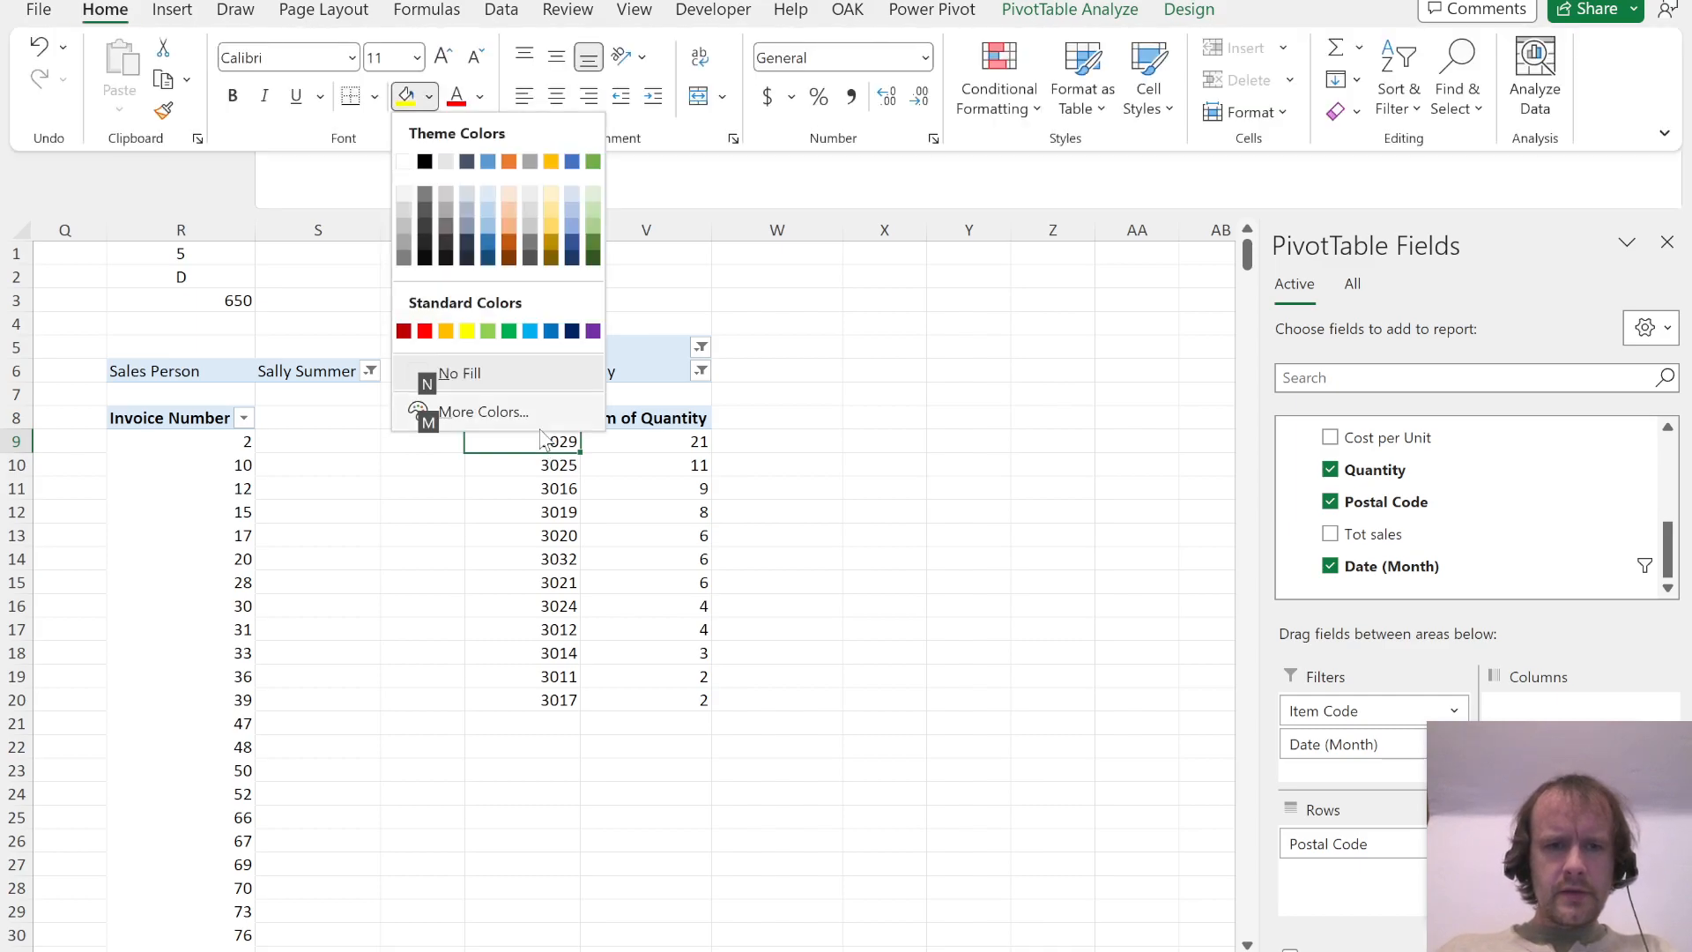
pyautogui.click(467, 332)
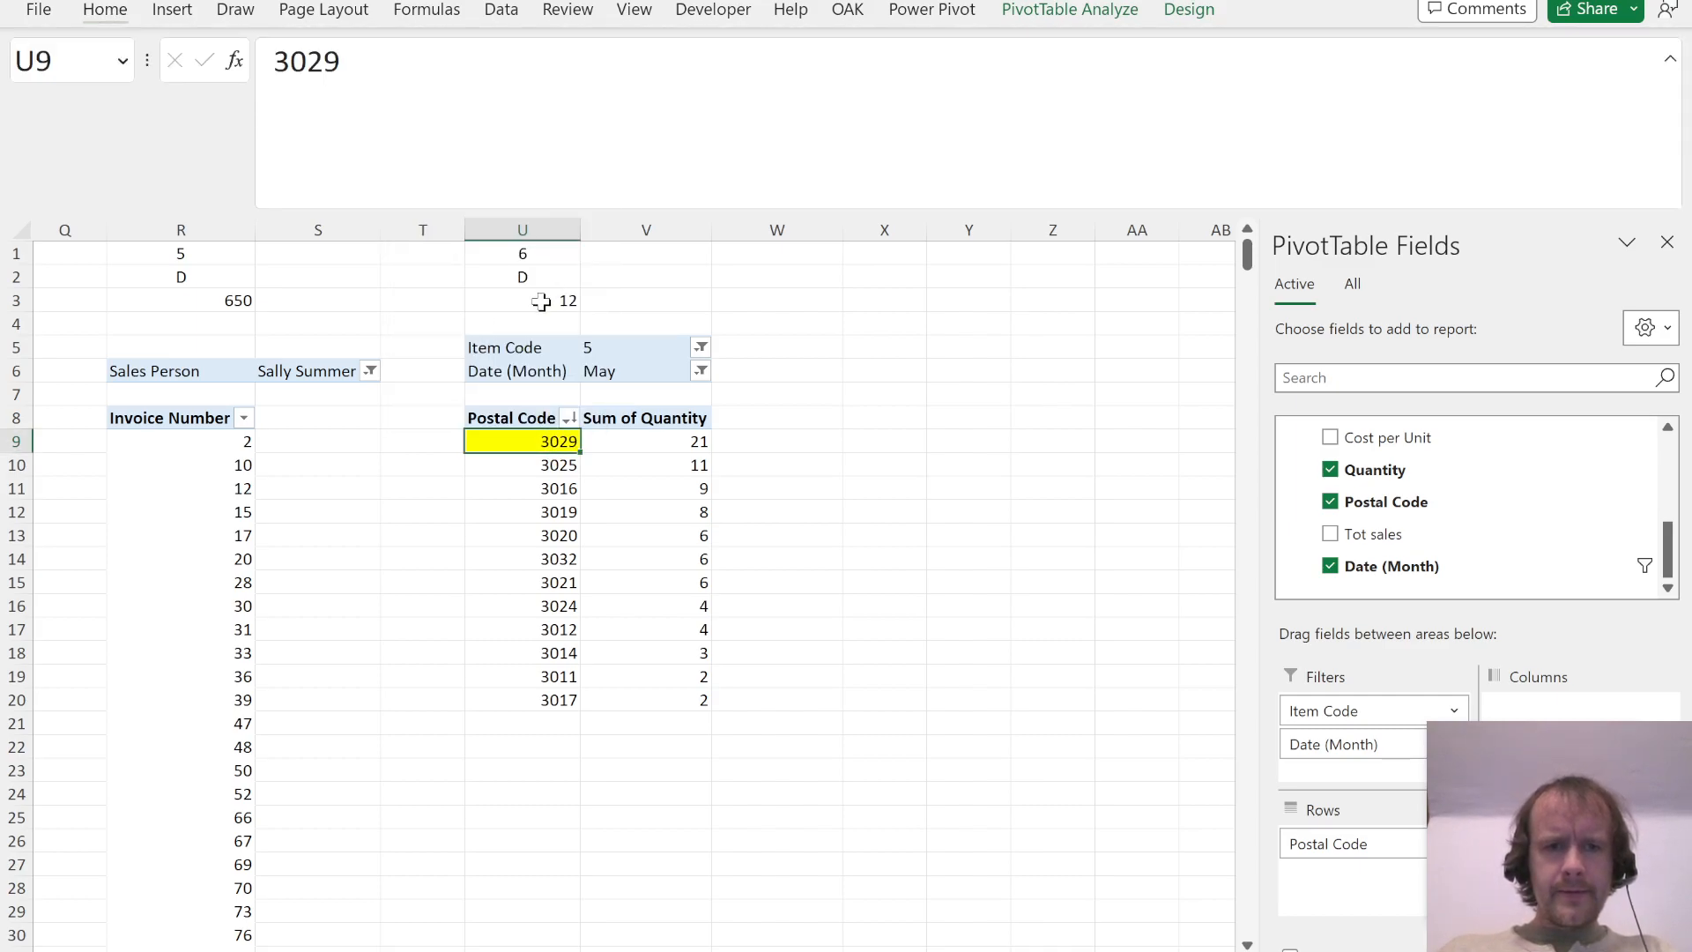
# Step: Delete the count formula in U3, check the Question 6 options in the PDF, and record answer C in U2
pyautogui.click(540, 301)
pyautogui.press('F2')
pyautogui.press('Escape')
pyautogui.press('Delete')
pyautogui.press('Up')
pyautogui.hotkey('alt', 'Tab')
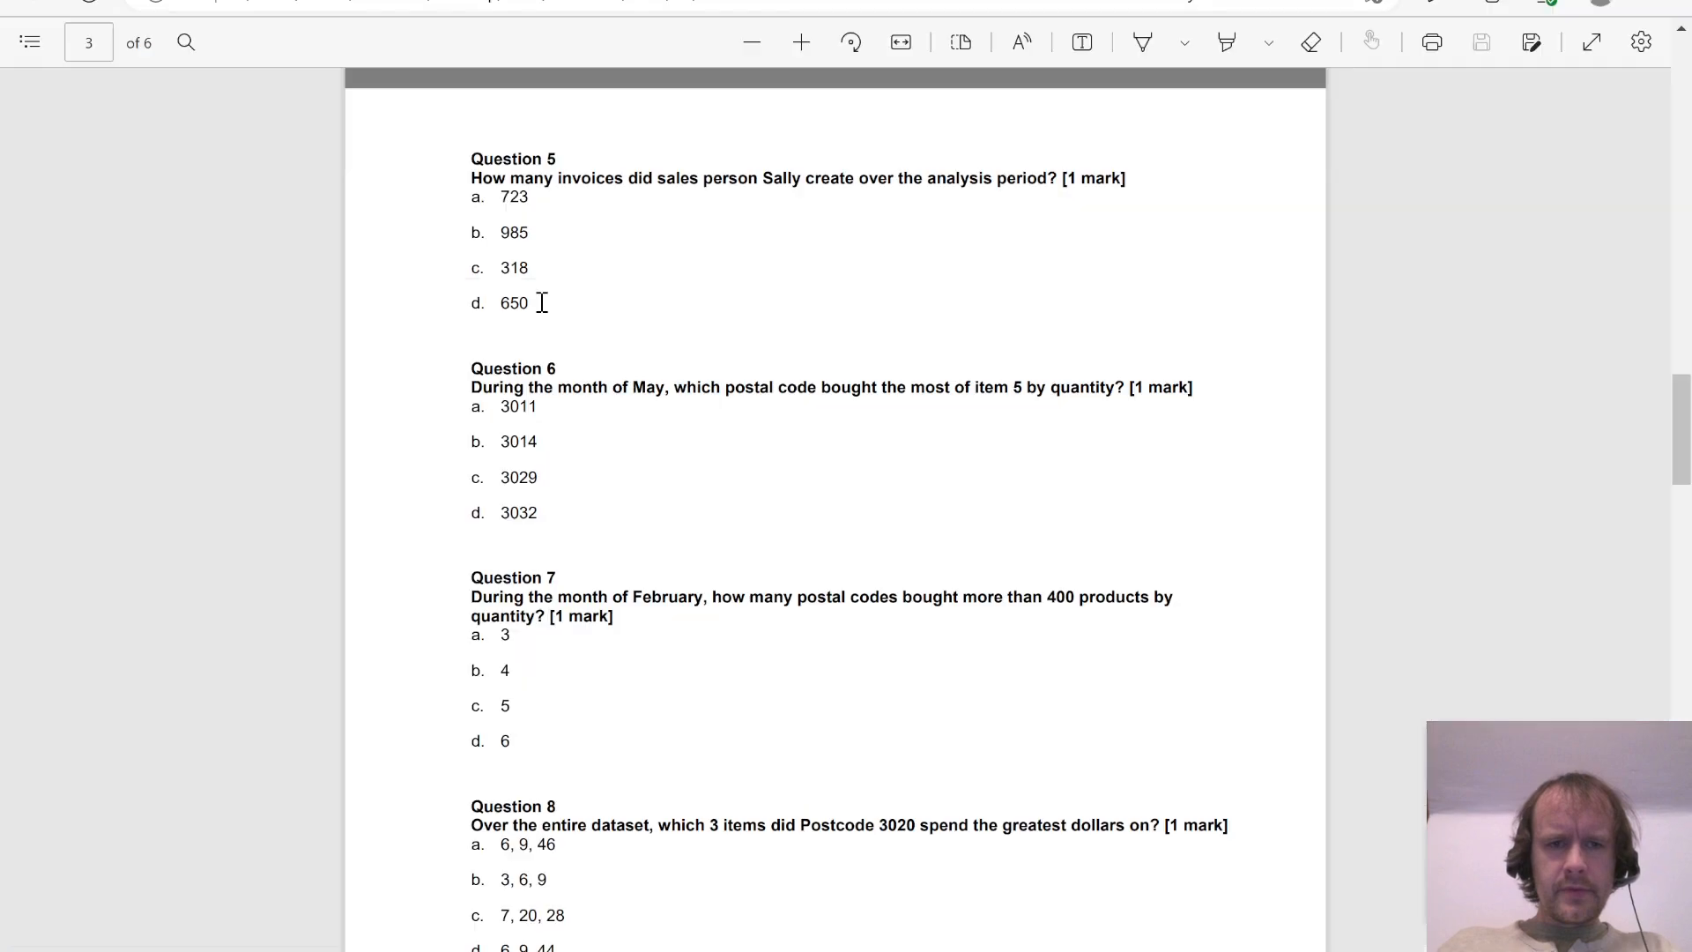
pyautogui.hotkey('alt', 'Tab')
pyautogui.write('C')
pyautogui.press('Return')
# Step: Copy the Question 6 columns U:V to columns Y:Z as the starting point for Question 7
pyautogui.hotkey('ctrl', 'space')
pyautogui.hotkey('shift', 'Right')
pyautogui.hotkey('shift', 'Right')
pyautogui.hotkey('shift', 'Left')
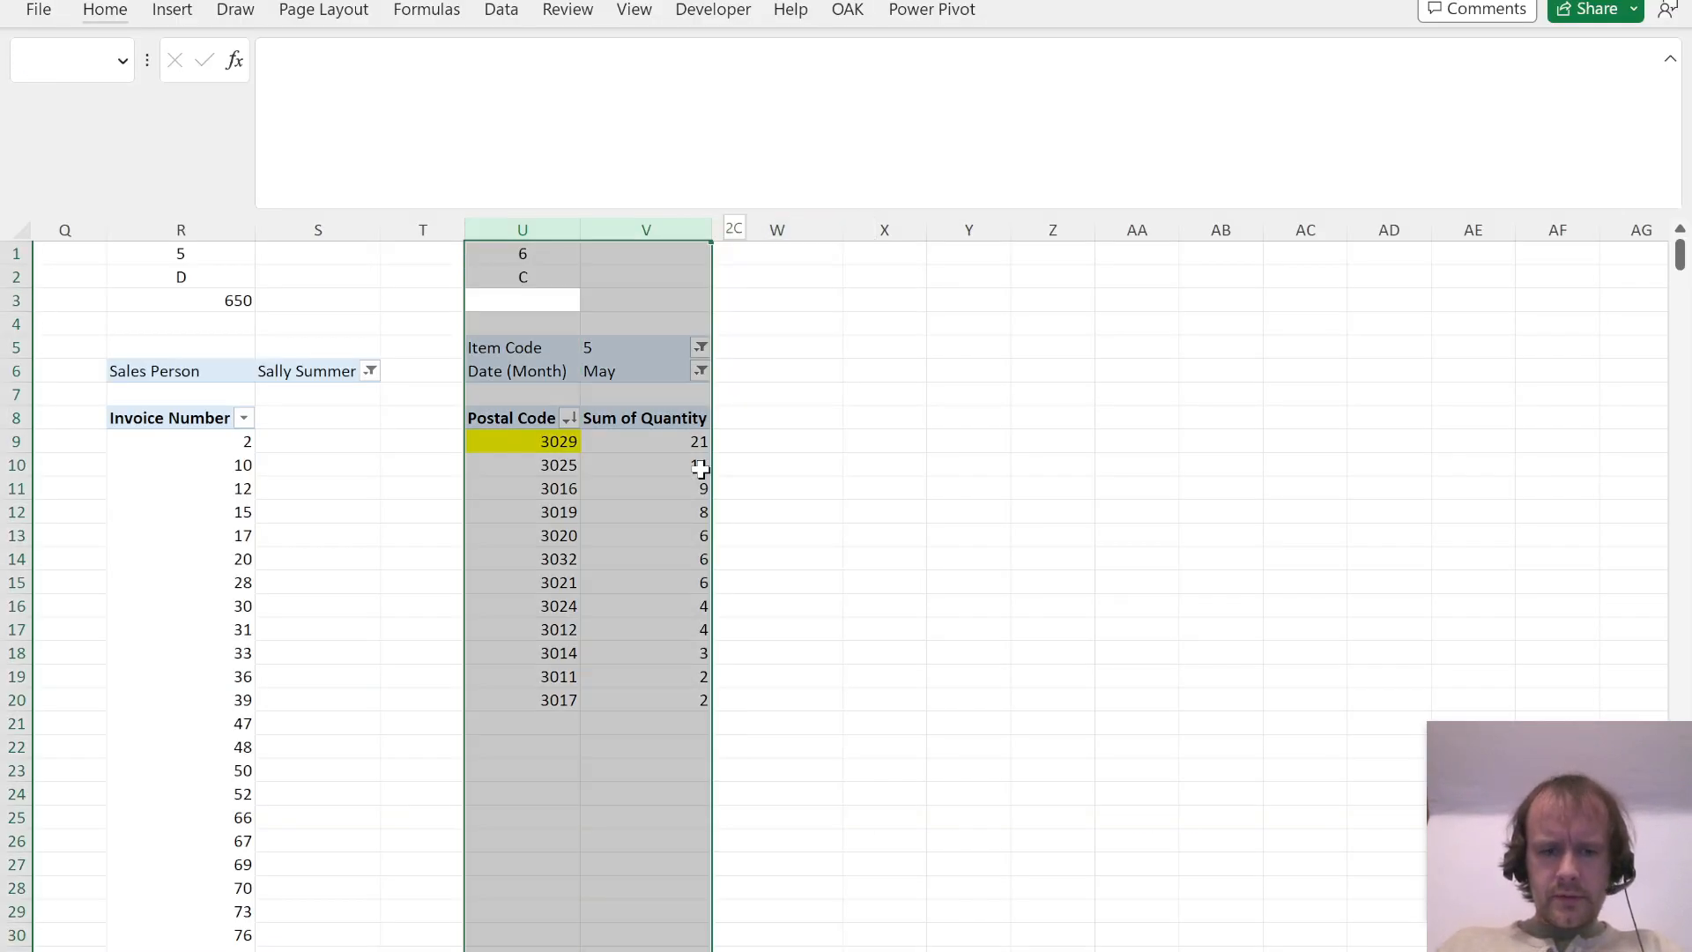
pyautogui.hotkey('ctrl', 'c')
pyautogui.press('Right')
pyautogui.press('Right')
pyautogui.press('Right')
pyautogui.hotkey('ctrl', 'space')
pyautogui.press('Right')
pyautogui.hotkey('ctrl', 'space')
pyautogui.hotkey('ctrl', 'v')
# Step: Read Question 7 in the PDF, remove Item Code from its PivotTable's filters, and set Date (Month) to Feb
pyautogui.hotkey('alt', 'Tab')
pyautogui.scroll(-3, 743, 566)
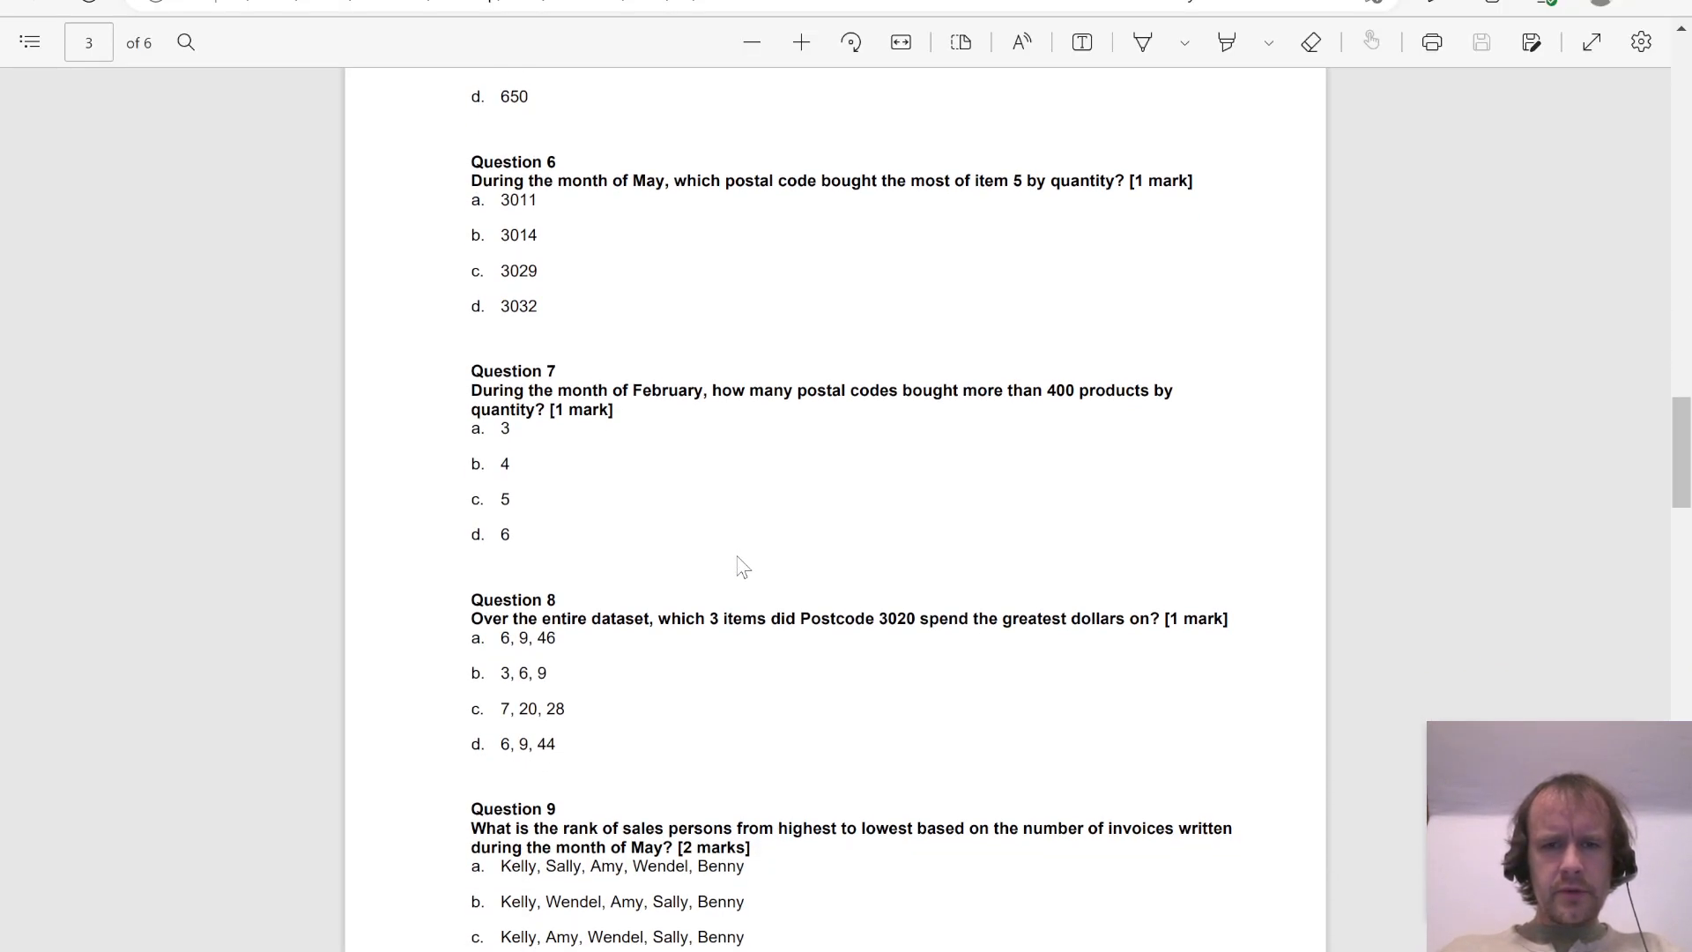
pyautogui.hotkey('alt', 'Tab')
pyautogui.click(1013, 491)
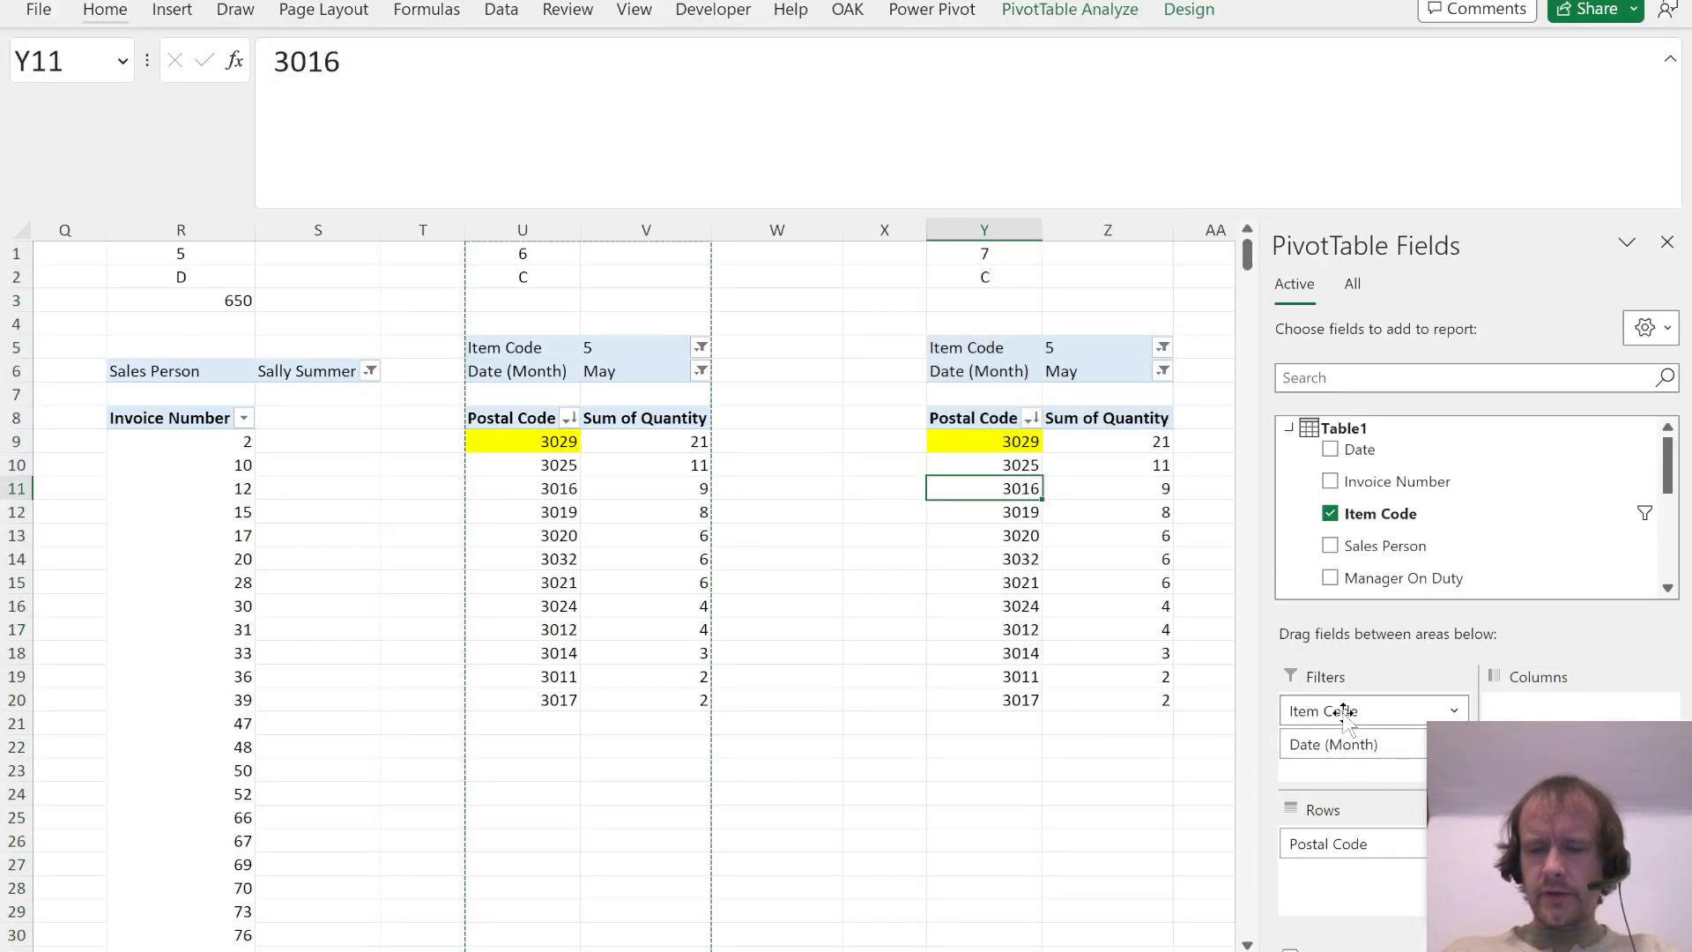
pyautogui.moveTo(1343, 710); pyautogui.dragTo(1436, 540)
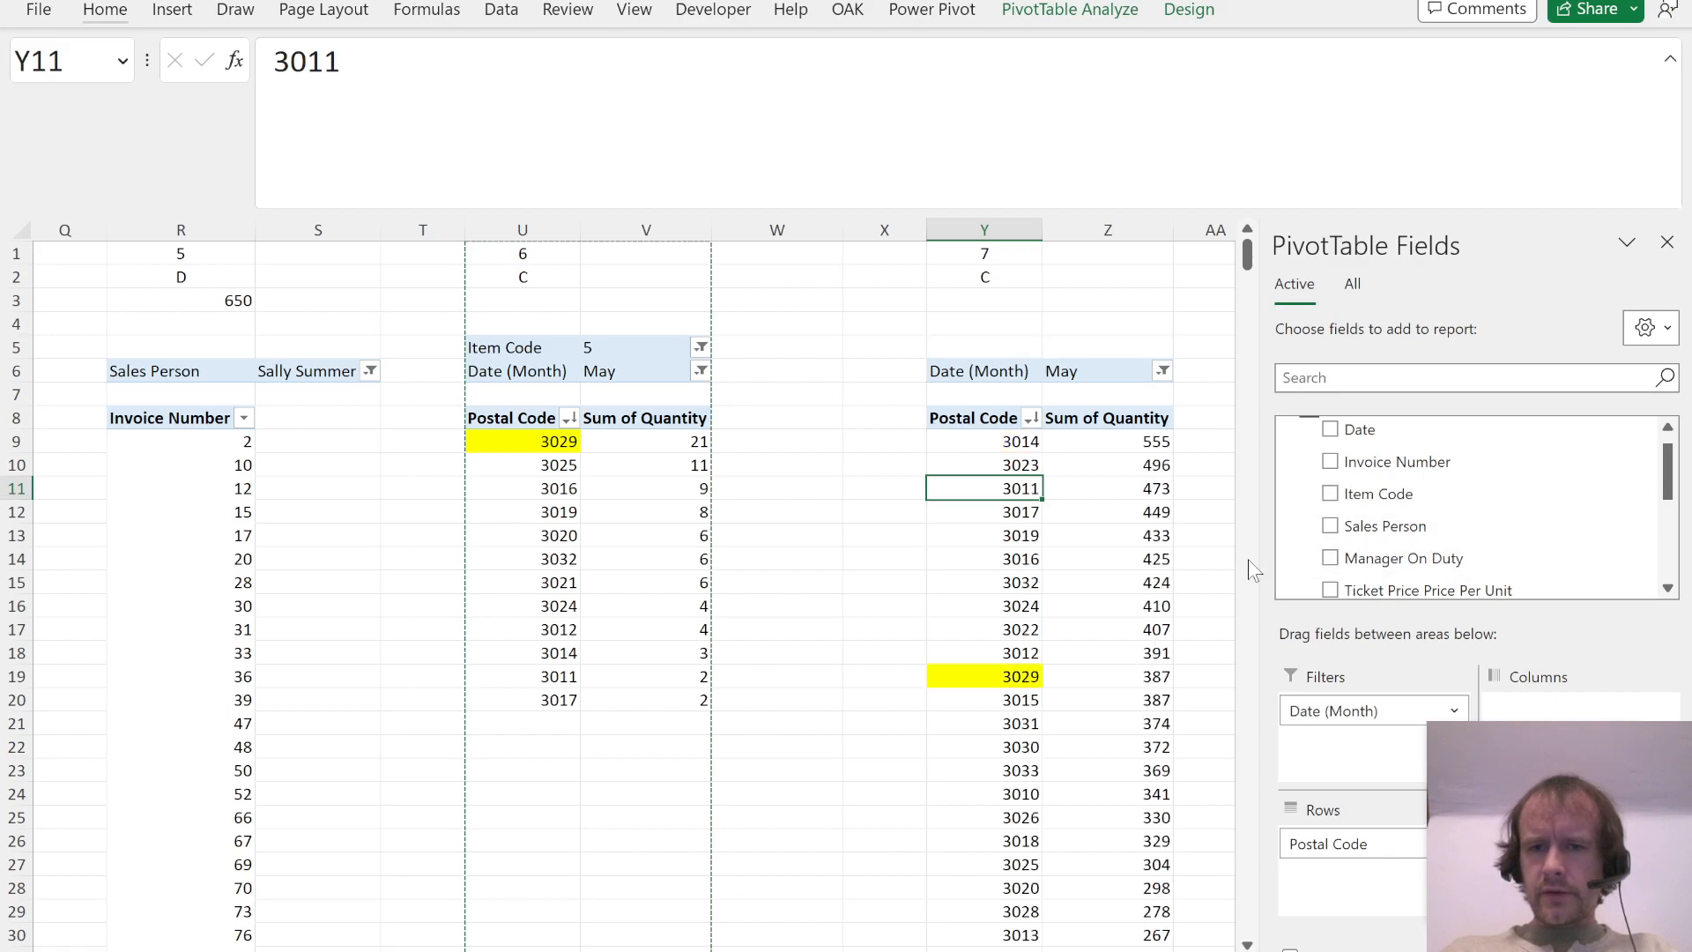
pyautogui.click(1163, 371)
pyautogui.click(920, 475)
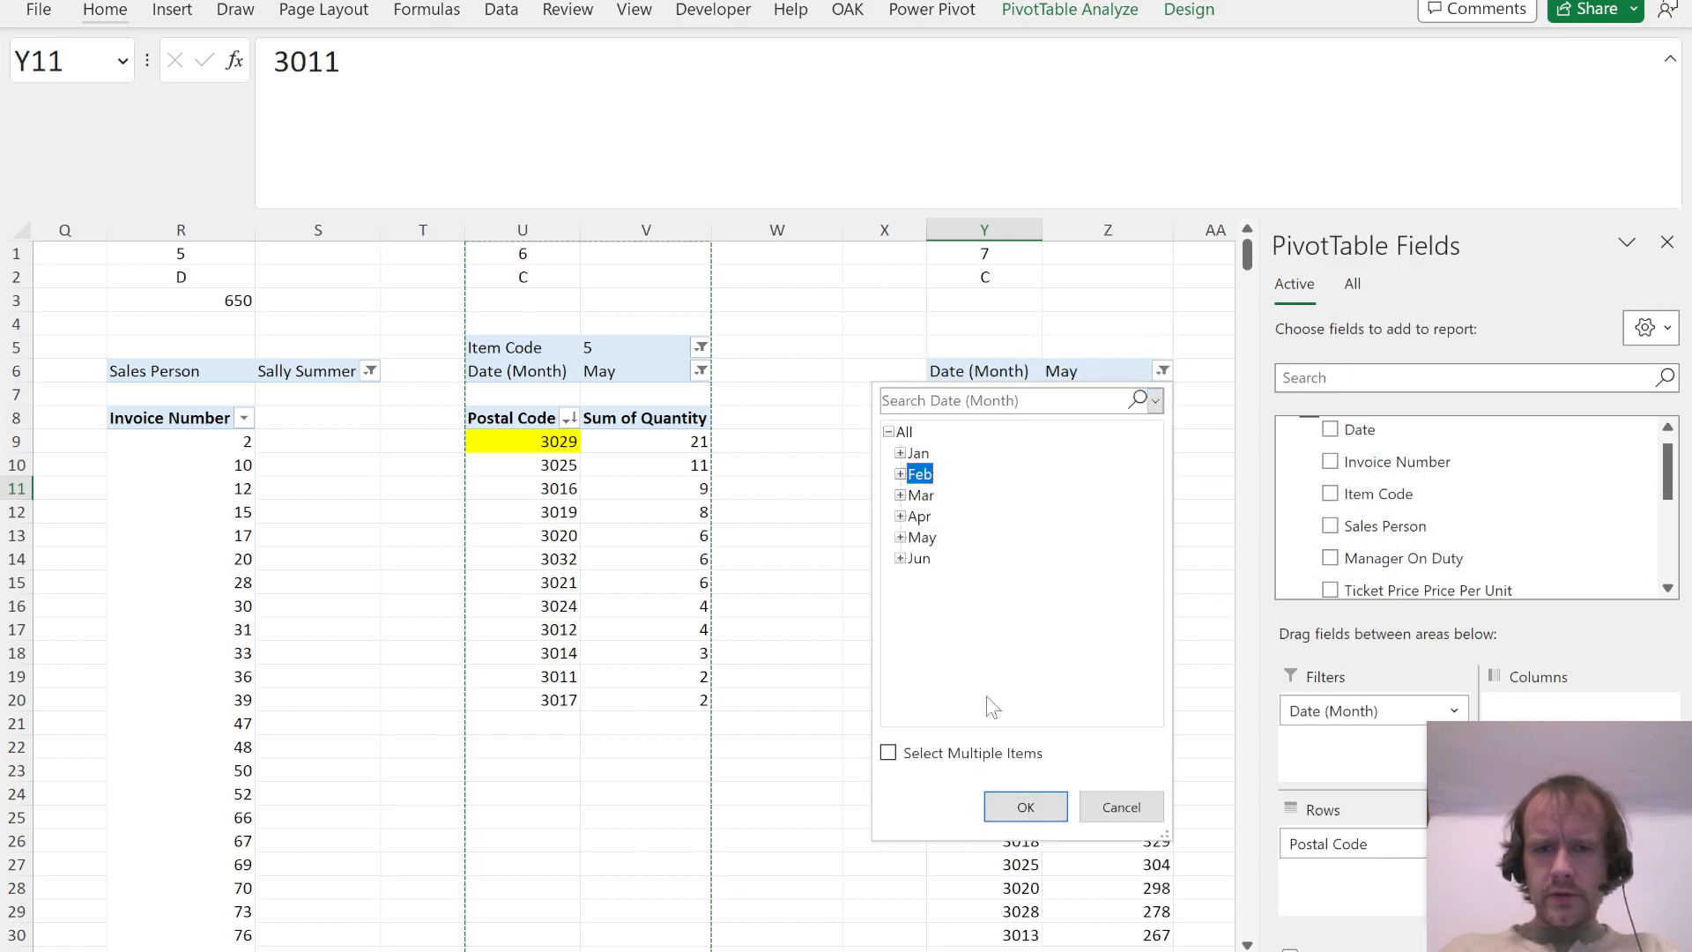
pyautogui.press('Return')
pyautogui.click(1123, 627)
pyautogui.press('Escape')
# Step: Clear the copied yellow fill from the Question 7 postal codes and highlight the quantities above 400 in yellow
pyautogui.click(1012, 425)
pyautogui.click(1009, 441)
pyautogui.press('h')
pyautogui.press('n')
pyautogui.press('Right')
pyautogui.hotkey('shift', 'Down')
pyautogui.hotkey('shift', 'Down')
pyautogui.hotkey('shift', 'Down')
pyautogui.hotkey('shift', 'Down')
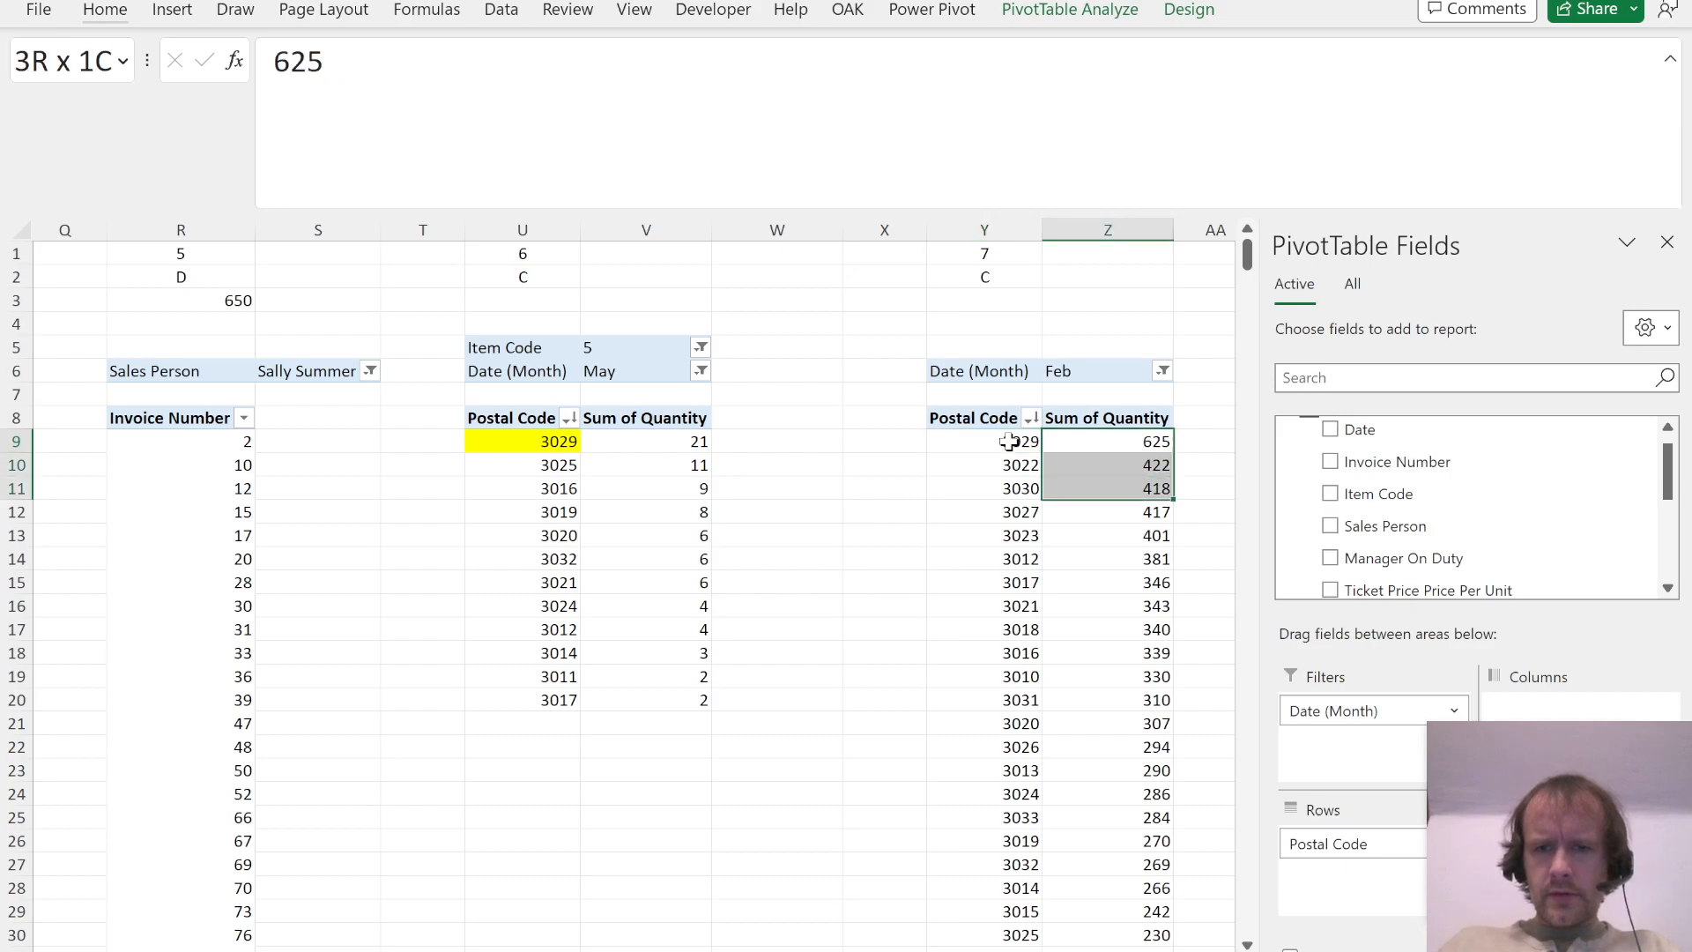
pyautogui.hotkey('alt', 'h')
pyautogui.press('h')
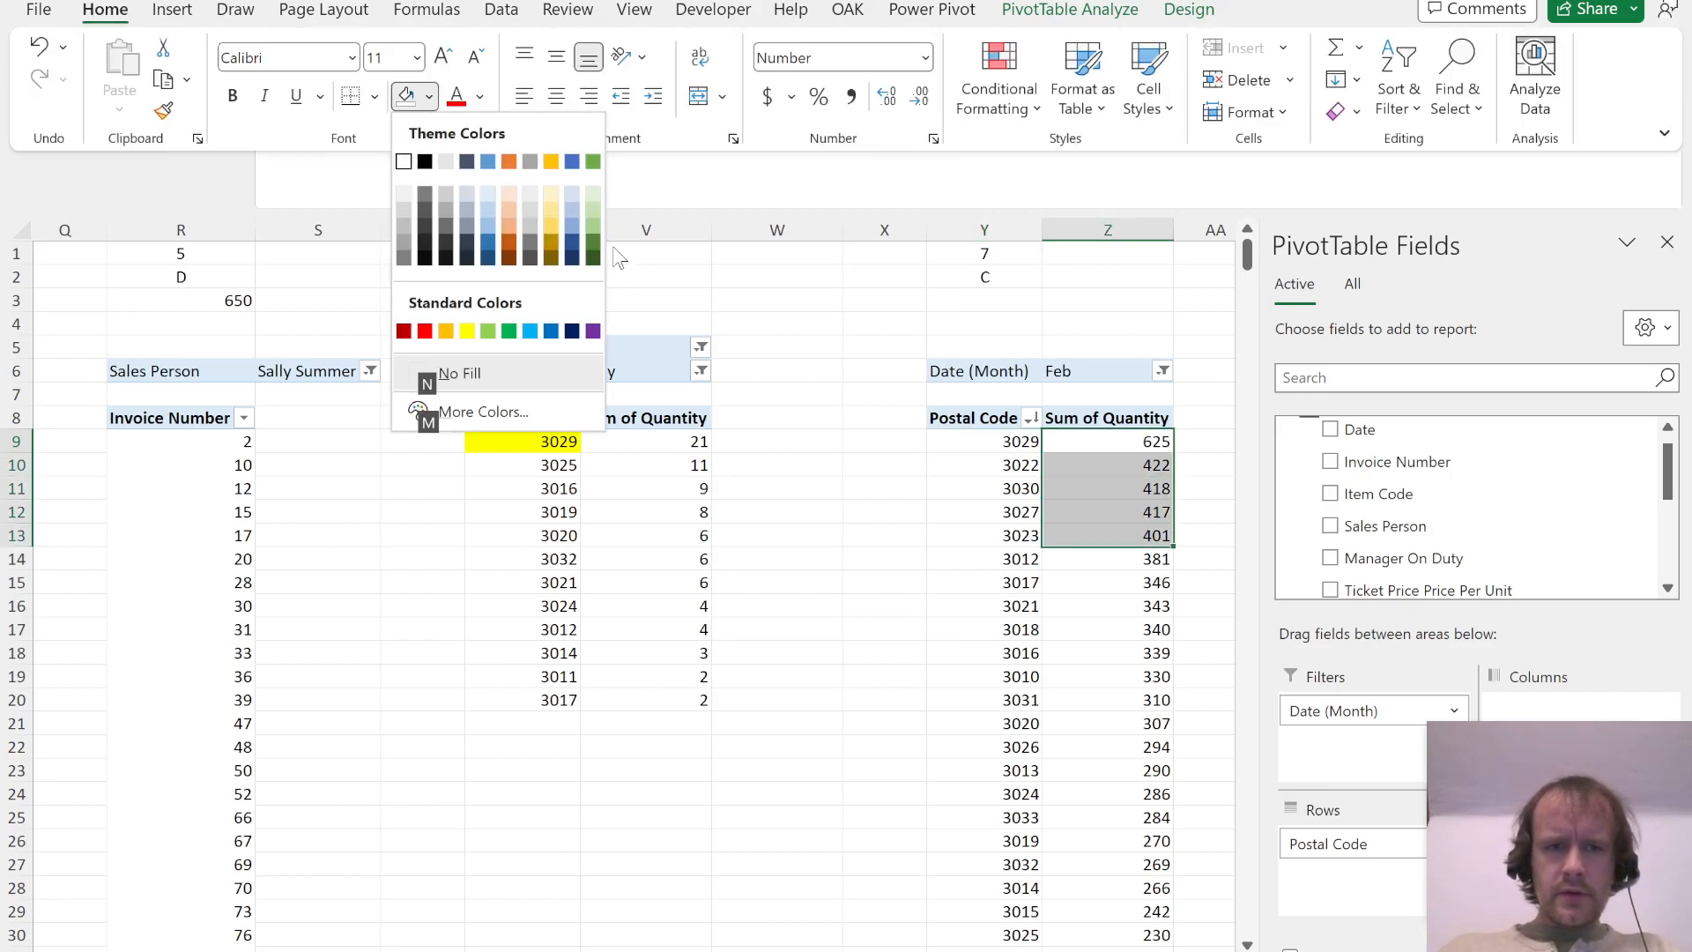
pyautogui.click(467, 330)
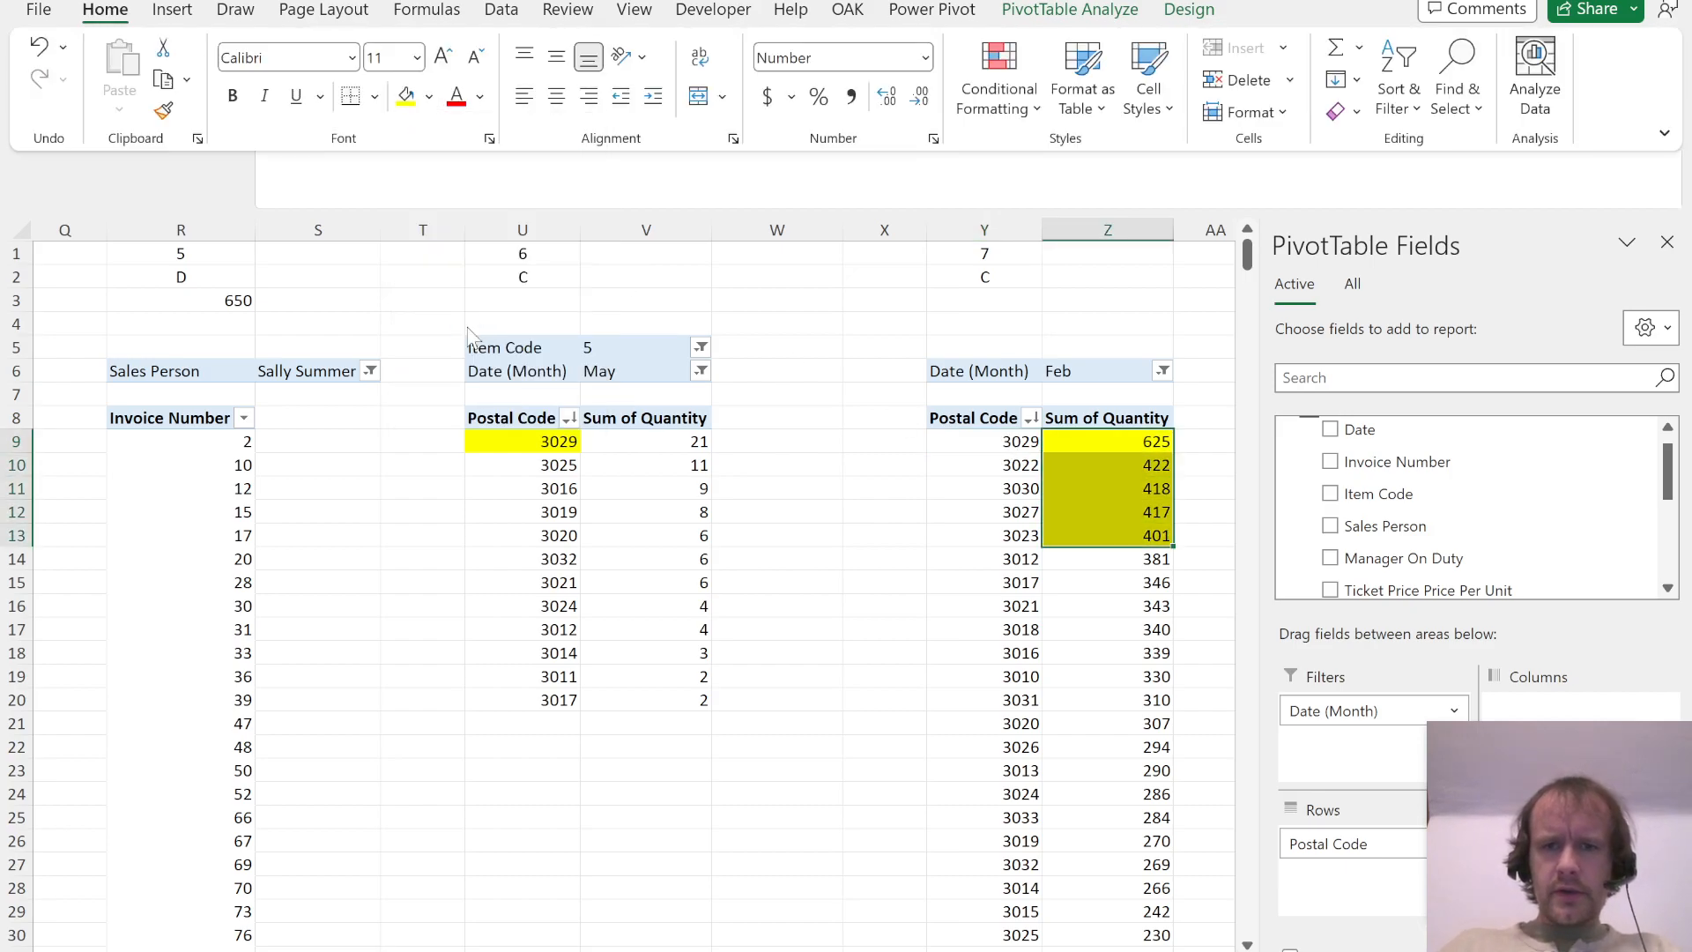
# Step: Check the Question 7 options in the PDF and record answer C in Y2
pyautogui.press('Left')
pyautogui.press('Up')
pyautogui.press('Up')
pyautogui.press('Left')
pyautogui.press('Up')
pyautogui.press('Up')
pyautogui.press('Up')
pyautogui.press('Right')
pyautogui.press('Up')
pyautogui.hotkey('alt', 'Tab')
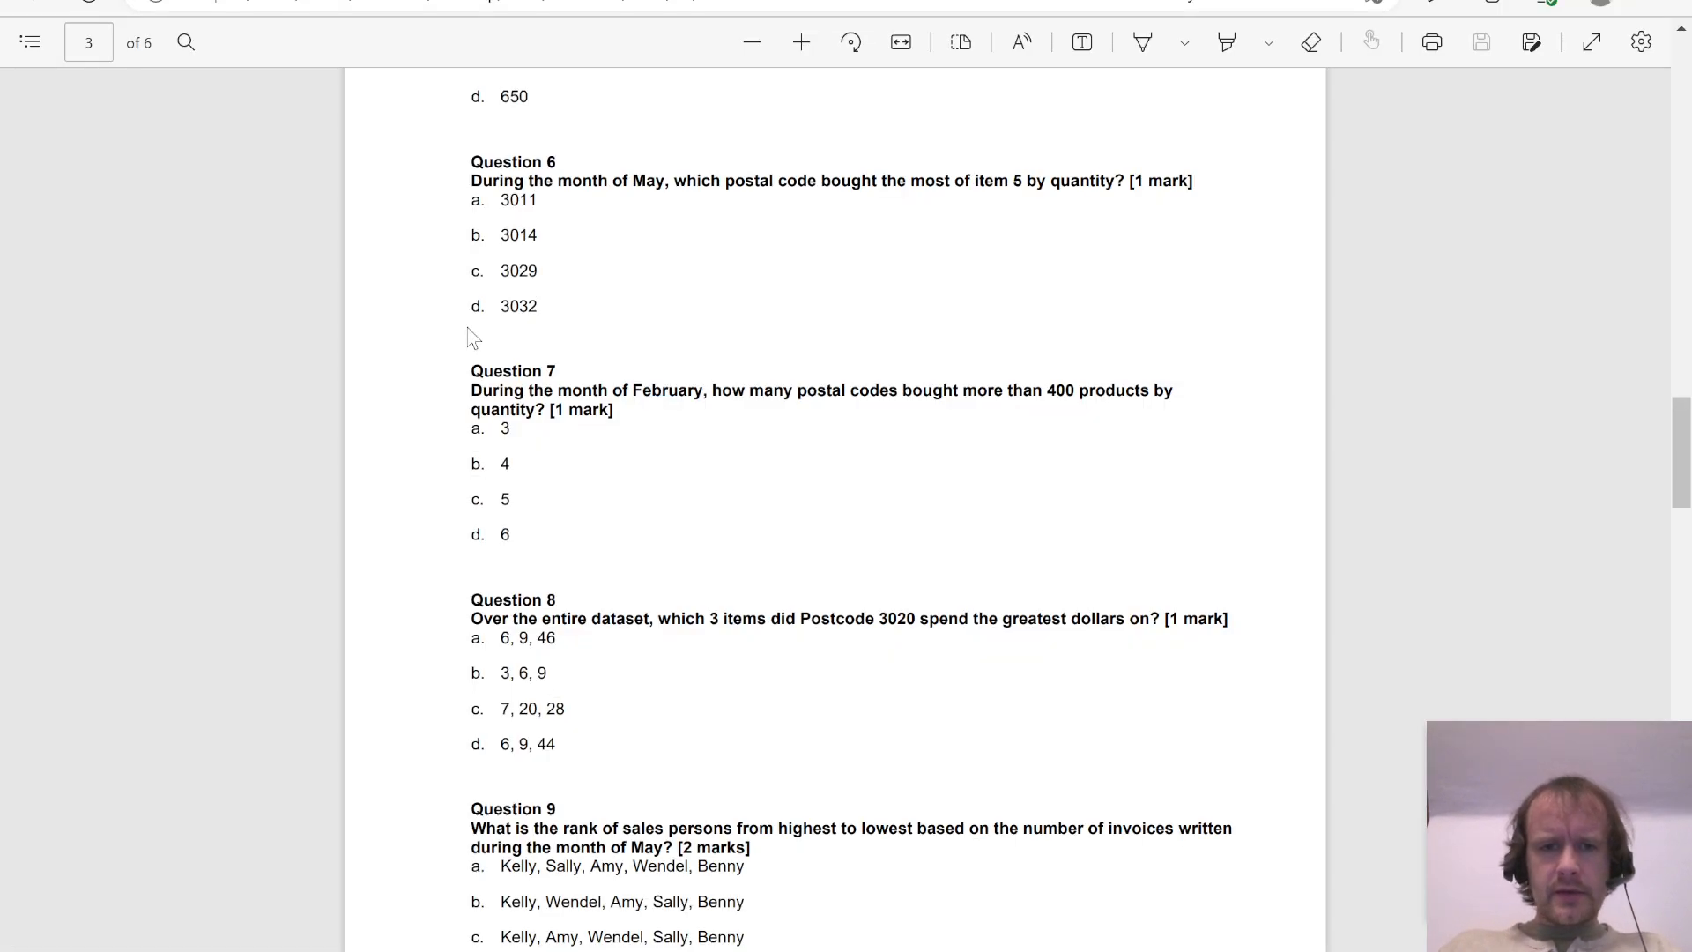
pyautogui.hotkey('alt', 'Tab')
pyautogui.write('C')
pyautogui.press('Return')
# Step: Copy the Question 7 columns Y:Z to columns AC:AD as the starting point for Question 8
pyautogui.press('Up')
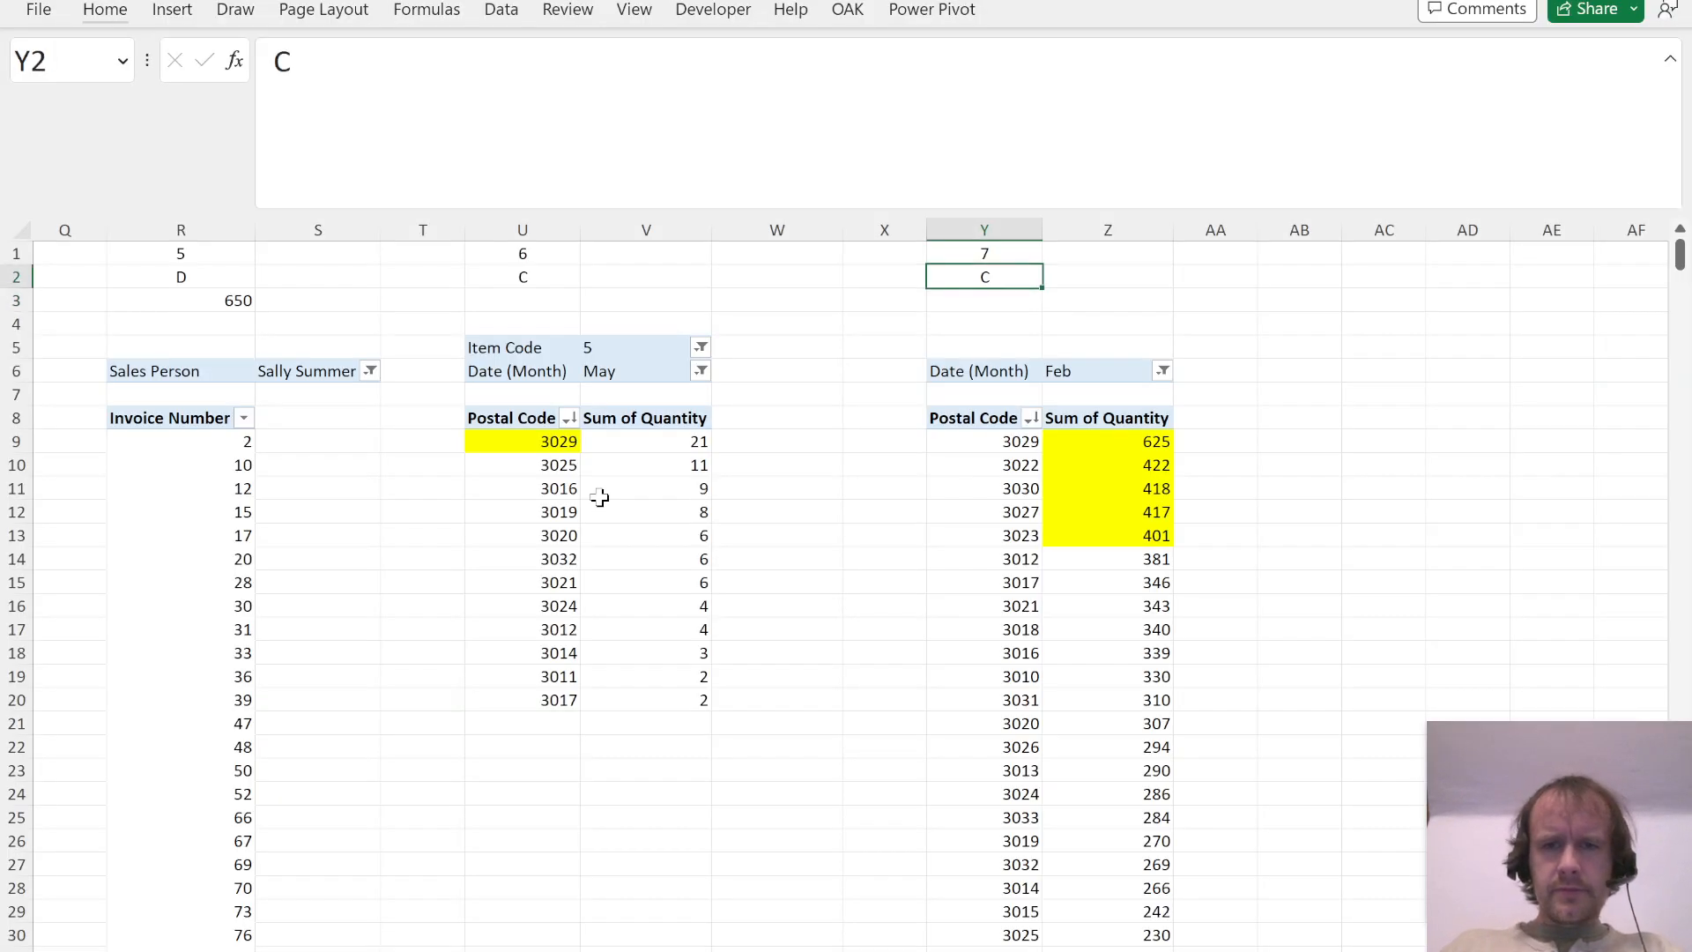
pyautogui.hotkey('ctrl', 'space')
pyautogui.hotkey('shift', 'Right')
pyautogui.hotkey('ctrl', 'c')
pyautogui.press('Right')
pyautogui.press('Right')
pyautogui.press('Right')
pyautogui.press('Right')
pyautogui.hotkey('ctrl', 'space')
pyautogui.hotkey('ctrl', 'v')
pyautogui.press('Down')
pyautogui.press('Up')
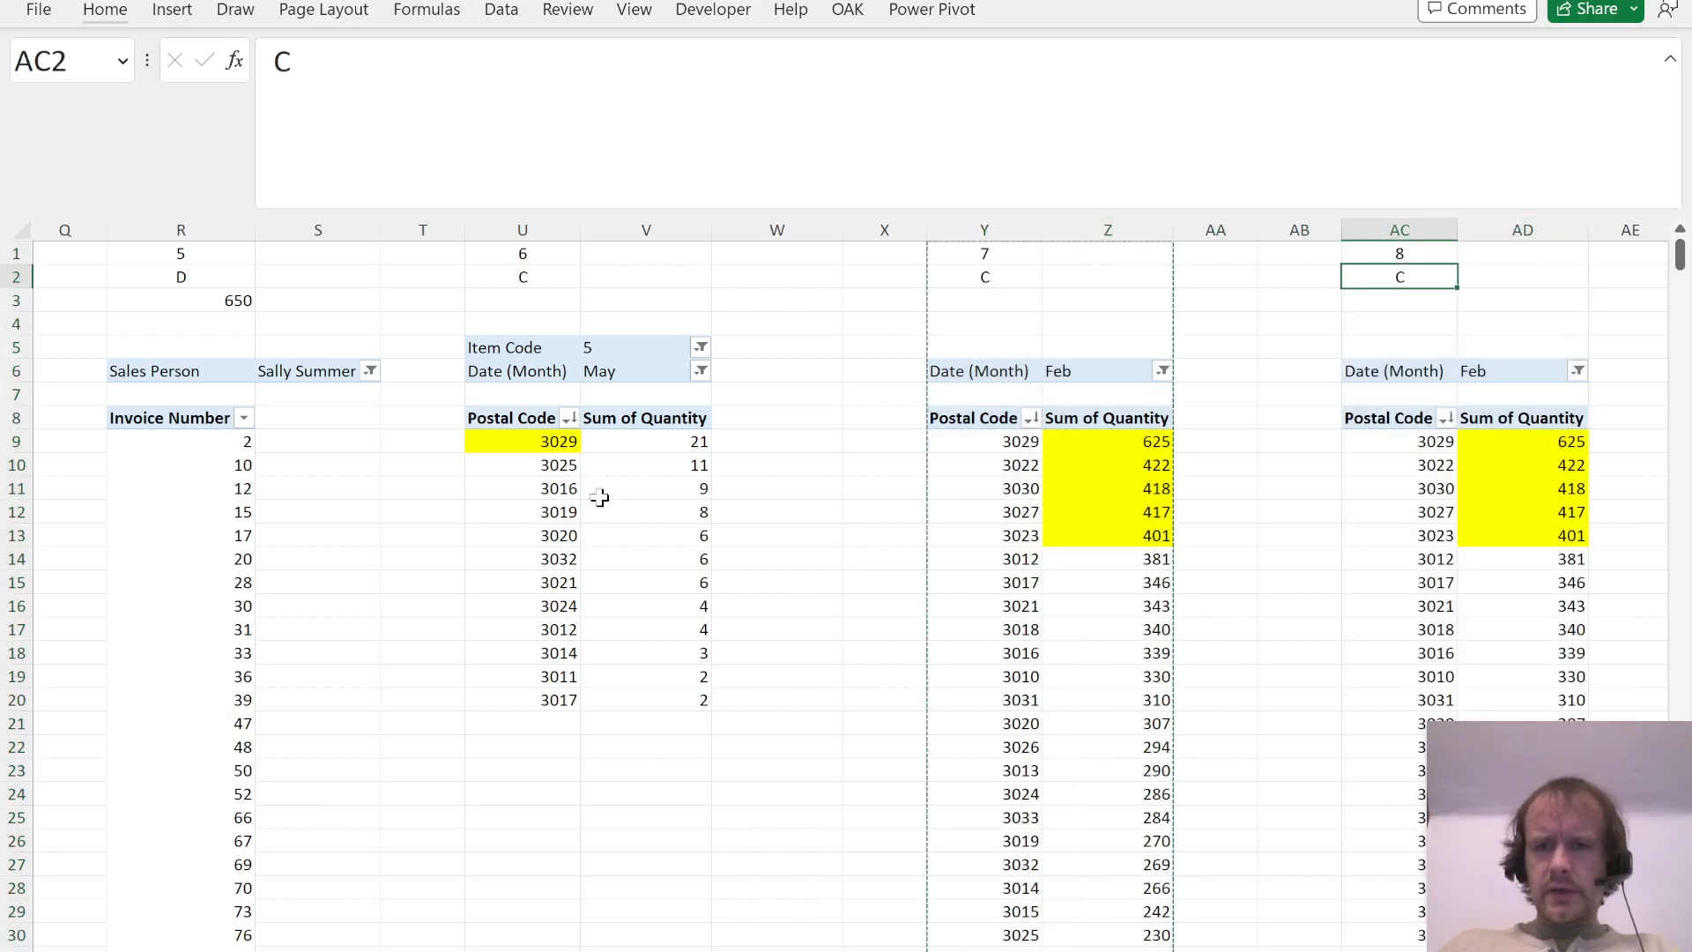
# Step: Read Question 8 in the PDF and make Postal Code its PivotTable's only report filter, set to 3020
pyautogui.hotkey('alt', 'Tab')
pyautogui.scroll(-2, 737, 681)
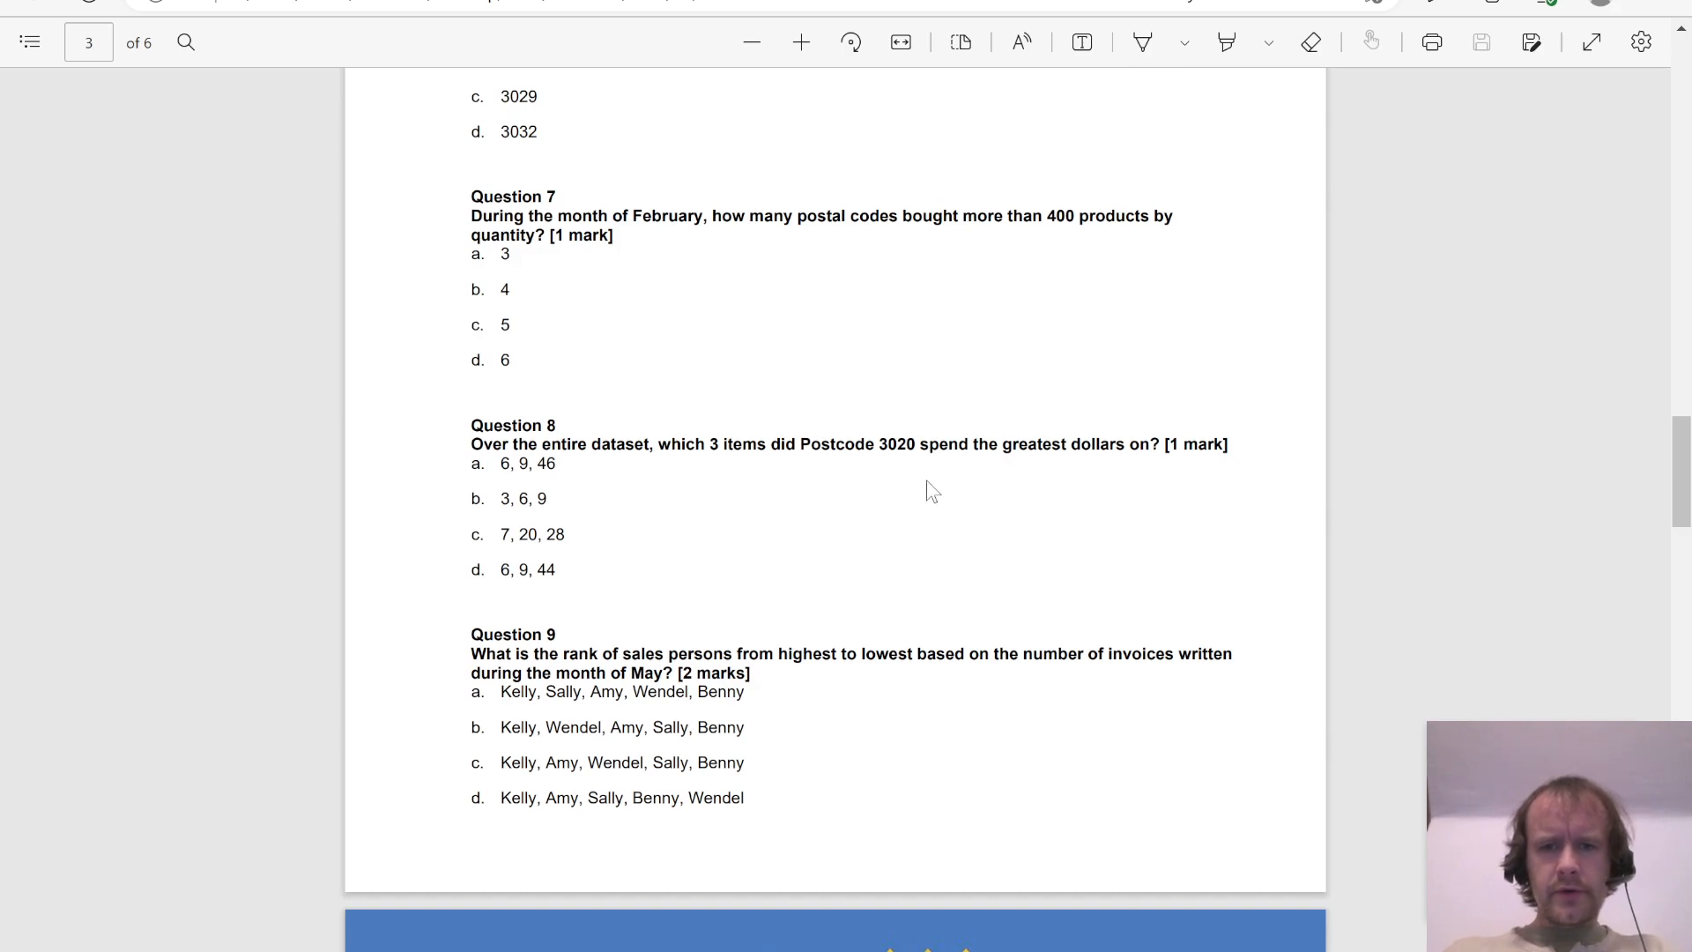
pyautogui.hotkey('alt', 'Tab')
pyautogui.click(1426, 442)
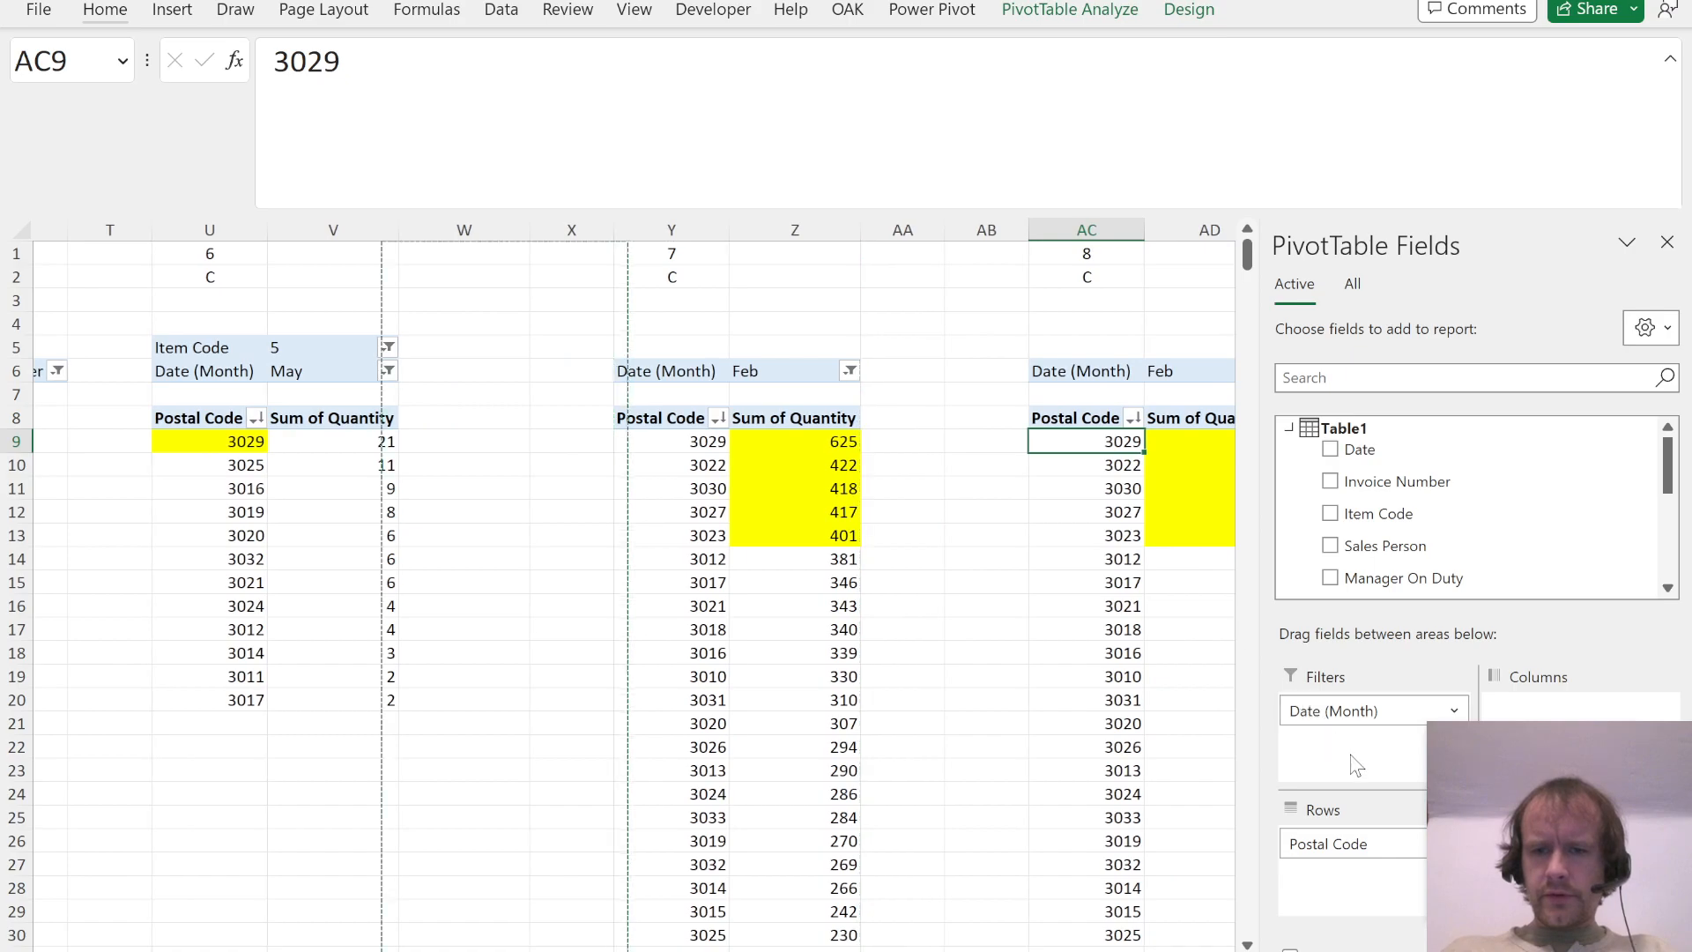
pyautogui.moveTo(1338, 693); pyautogui.dragTo(1492, 520)
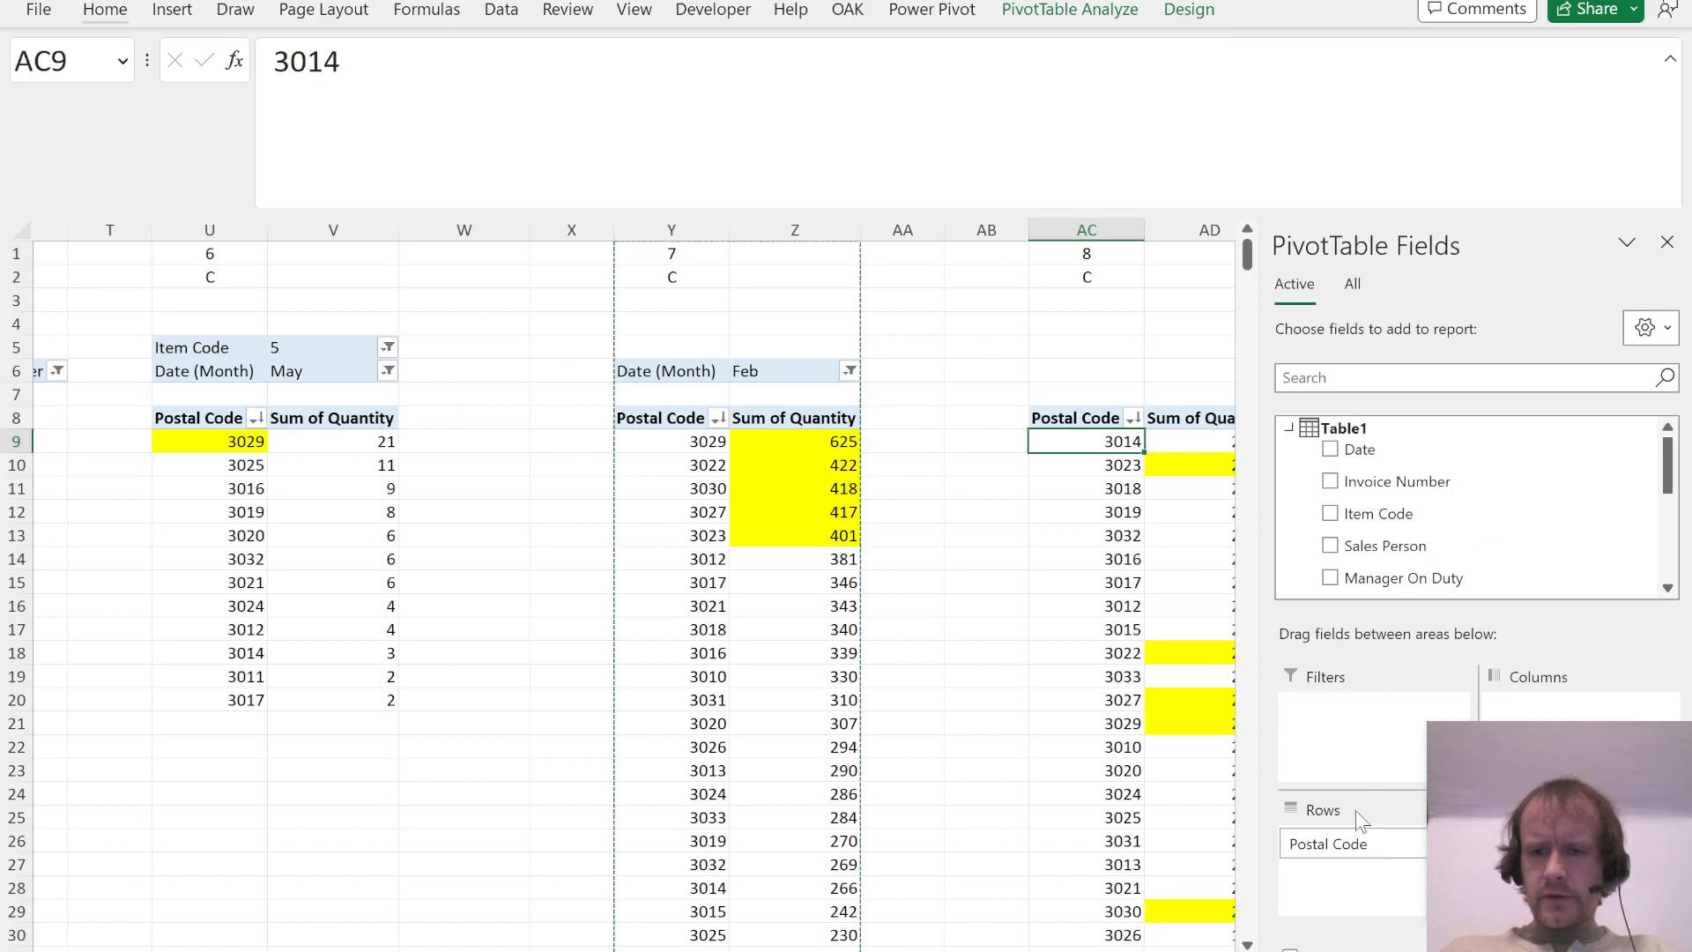
pyautogui.moveTo(1350, 846); pyautogui.dragTo(1367, 719)
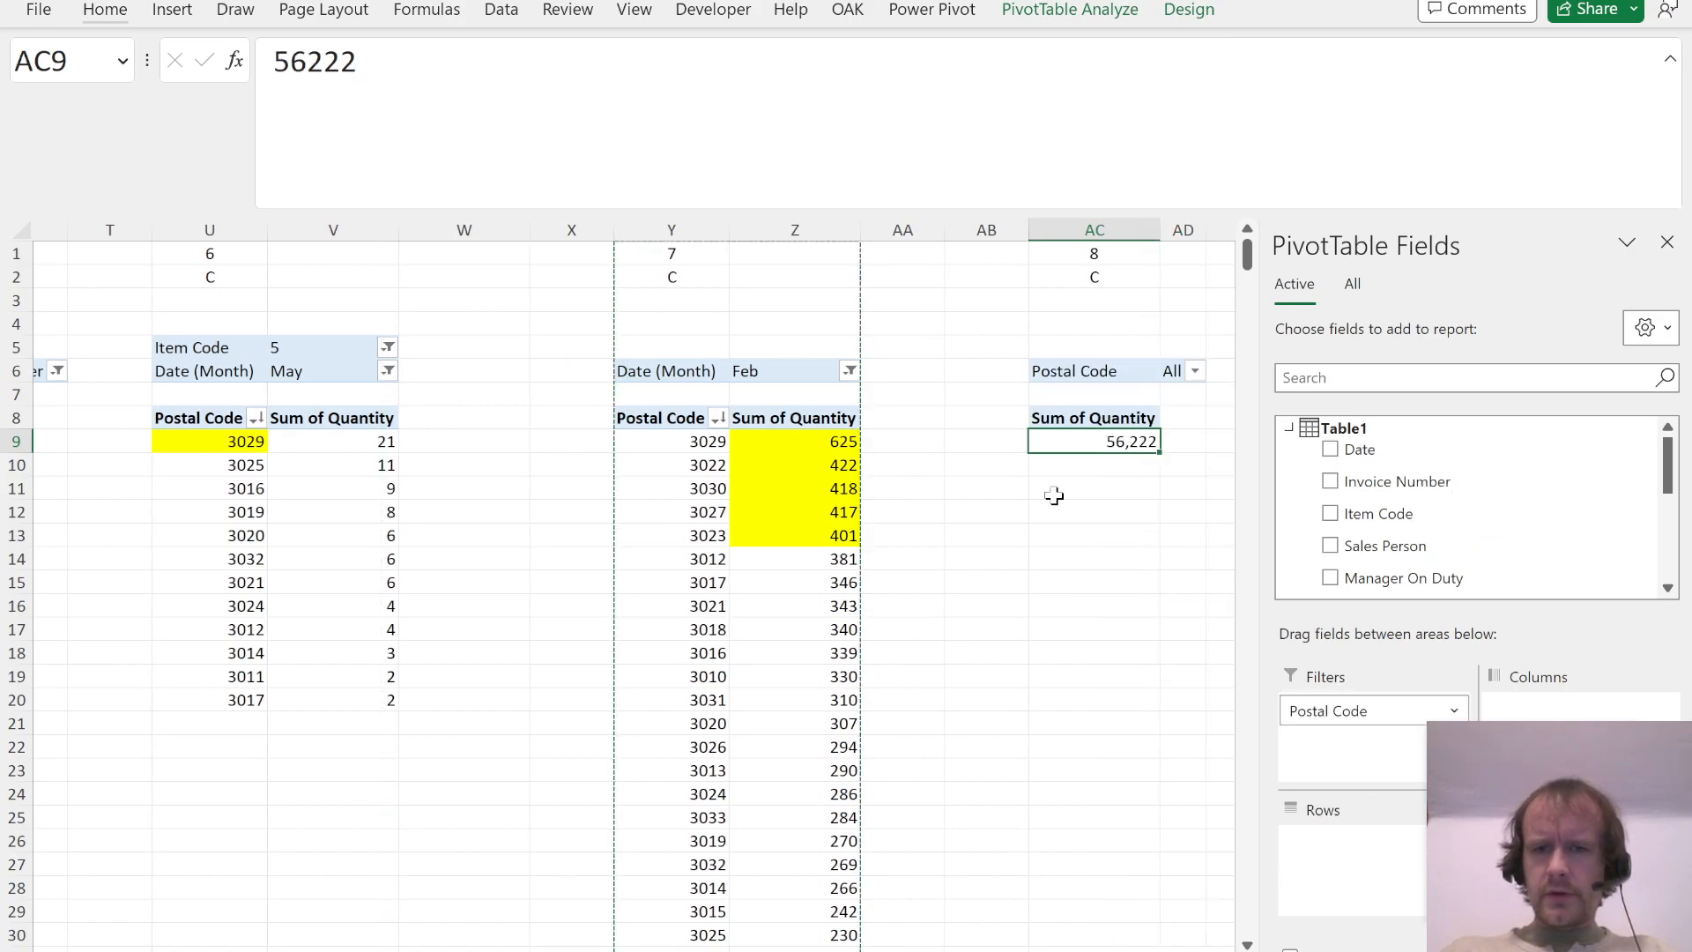
pyautogui.click(1196, 371)
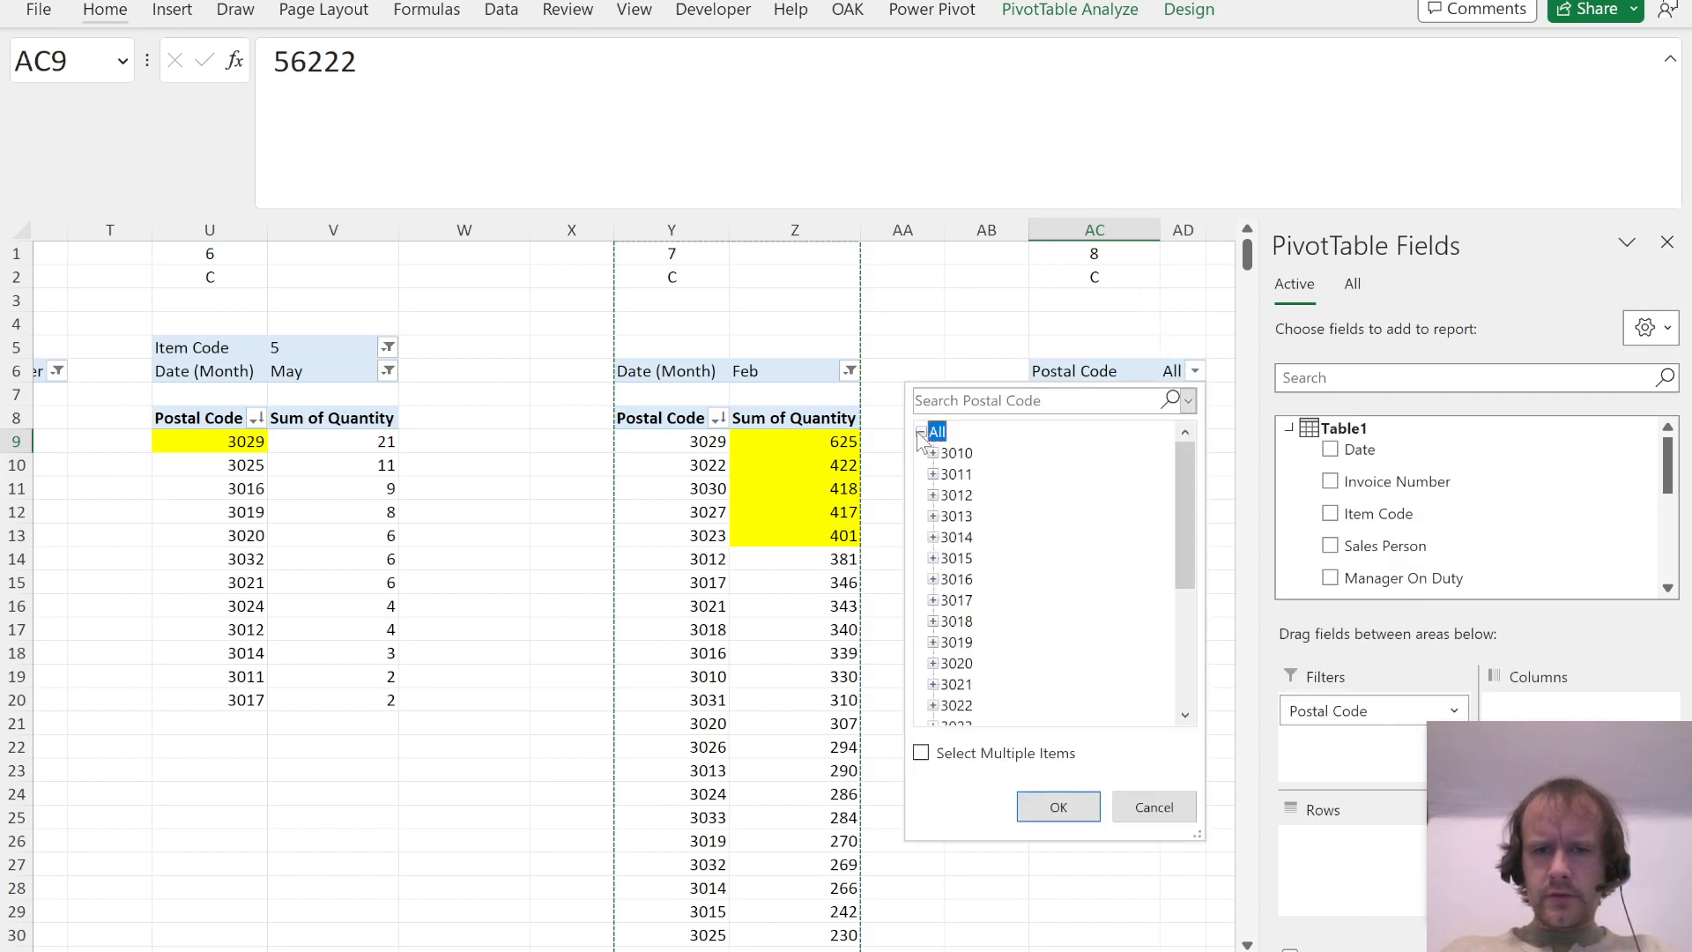
pyautogui.write('3020')
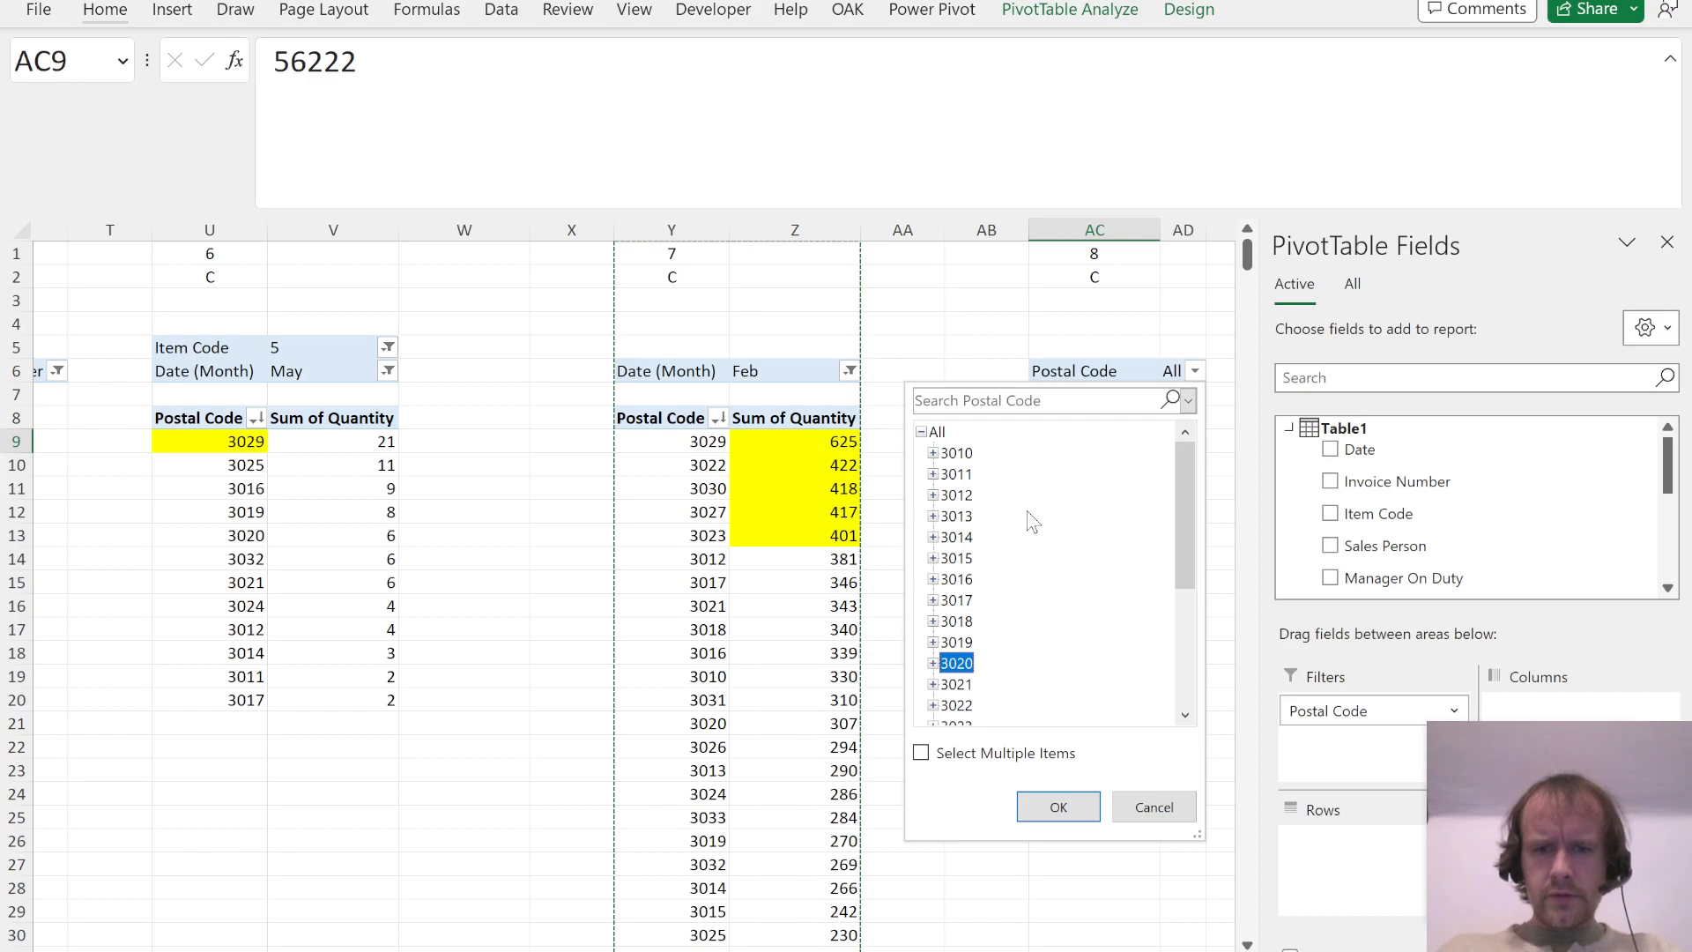
pyautogui.press('Return')
# Step: Recheck Question 8, add Item Code as rows to its PivotTable, and replace Quantity with Tot sales as the values
pyautogui.hotkey('alt', 'Tab')
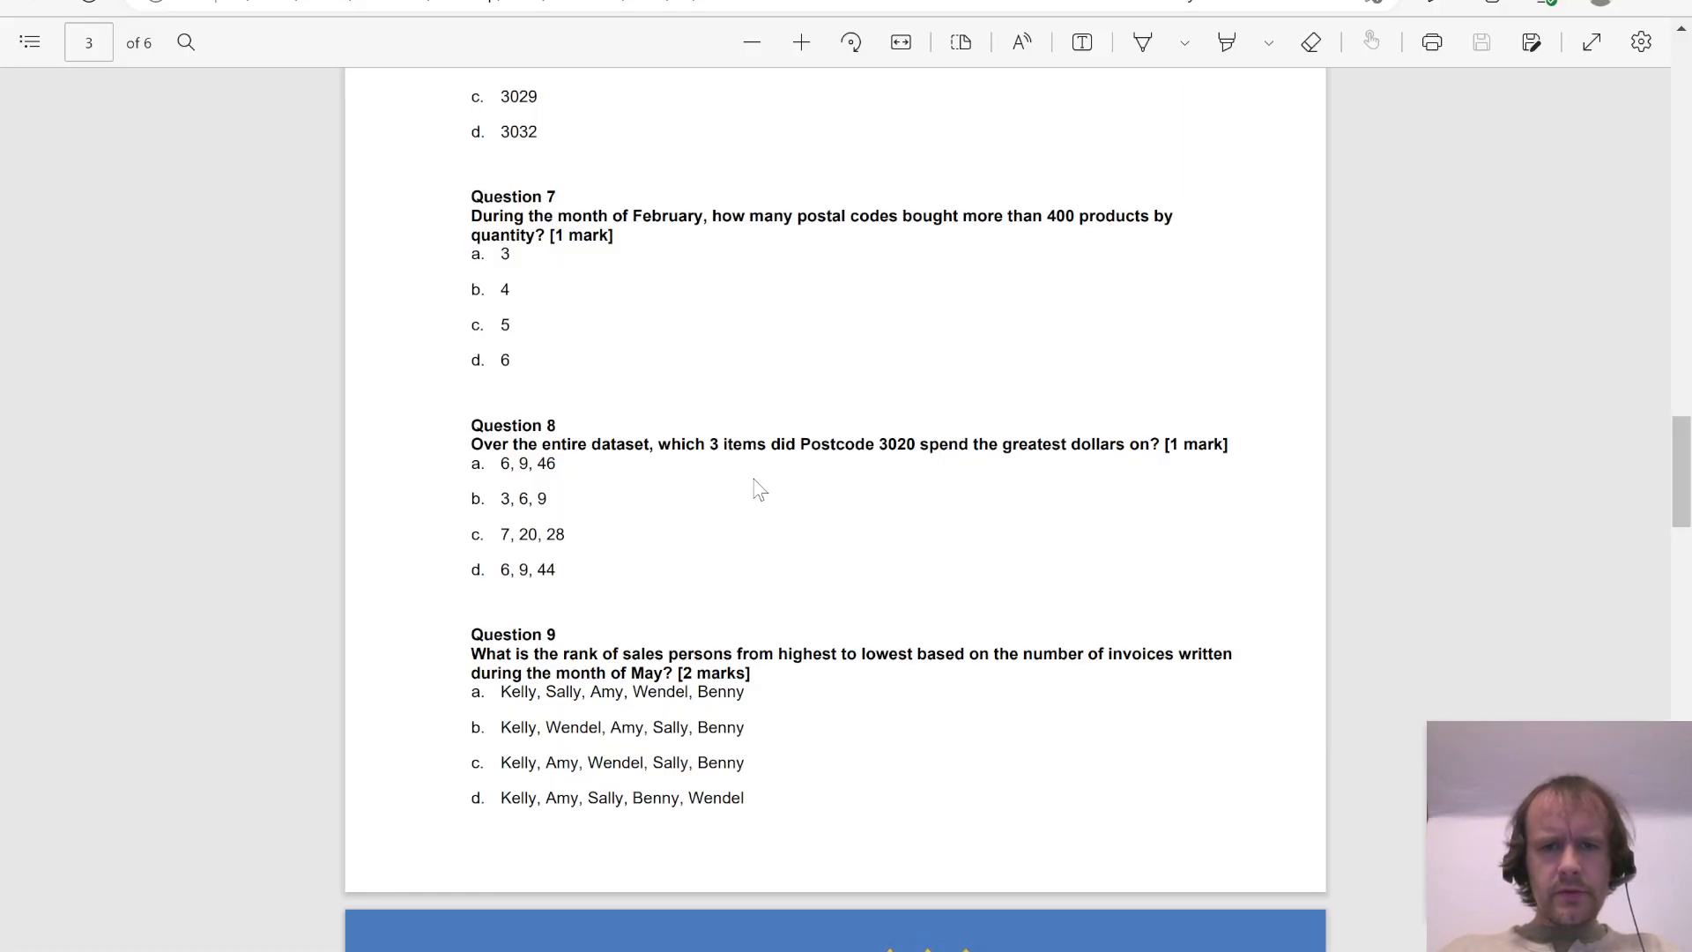
pyautogui.hotkey('alt', 'Tab')
pyautogui.moveTo(1353, 516); pyautogui.dragTo(1375, 848)
pyautogui.moveTo(1255, 819); pyautogui.dragTo(1370, 809)
pyautogui.moveTo(1628, 705); pyautogui.dragTo(1477, 506)
pyautogui.scroll(-5, 1477, 506)
pyautogui.moveTo(1389, 537); pyautogui.dragTo(1525, 837)
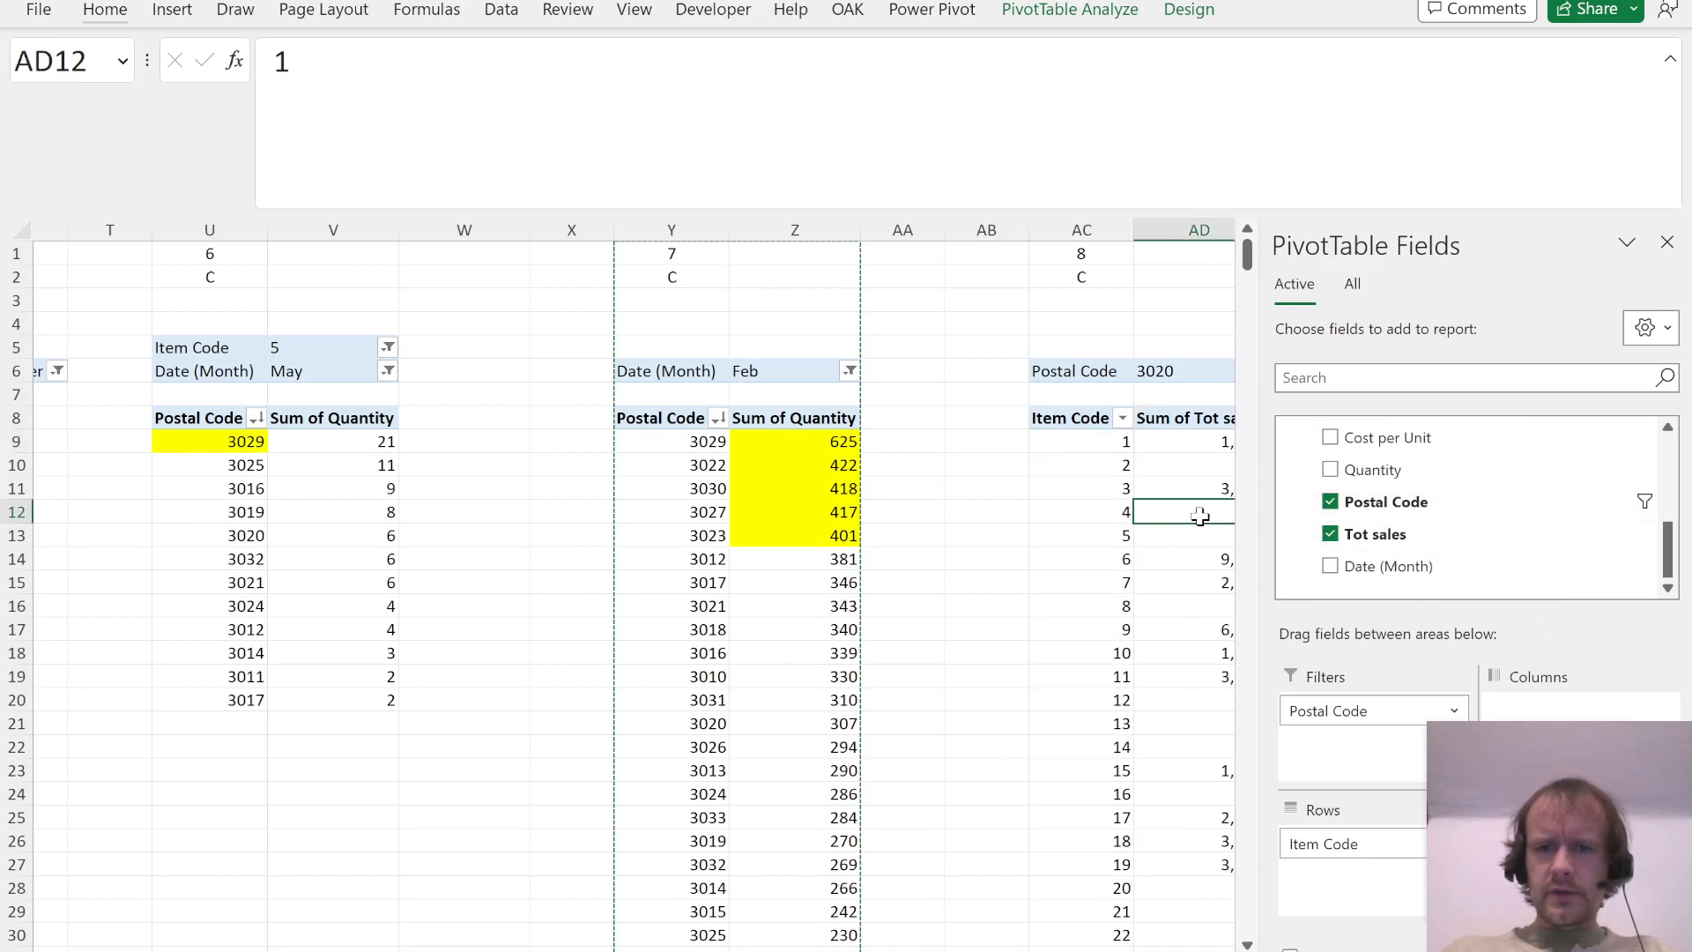
# Step: Sort the Question 8 PivotTable by Sum of Tot sales in descending order
pyautogui.click(1200, 516)
pyautogui.hotkey('alt', 'a')
pyautogui.press('s')
pyautogui.press('d')
# Step: Highlight the top three item codes of the Question 8 PivotTable in yellow
pyautogui.press('Up')
pyautogui.press('Up')
pyautogui.press('Up')
pyautogui.hotkey('shift', 'Down')
pyautogui.hotkey('shift', 'Down')
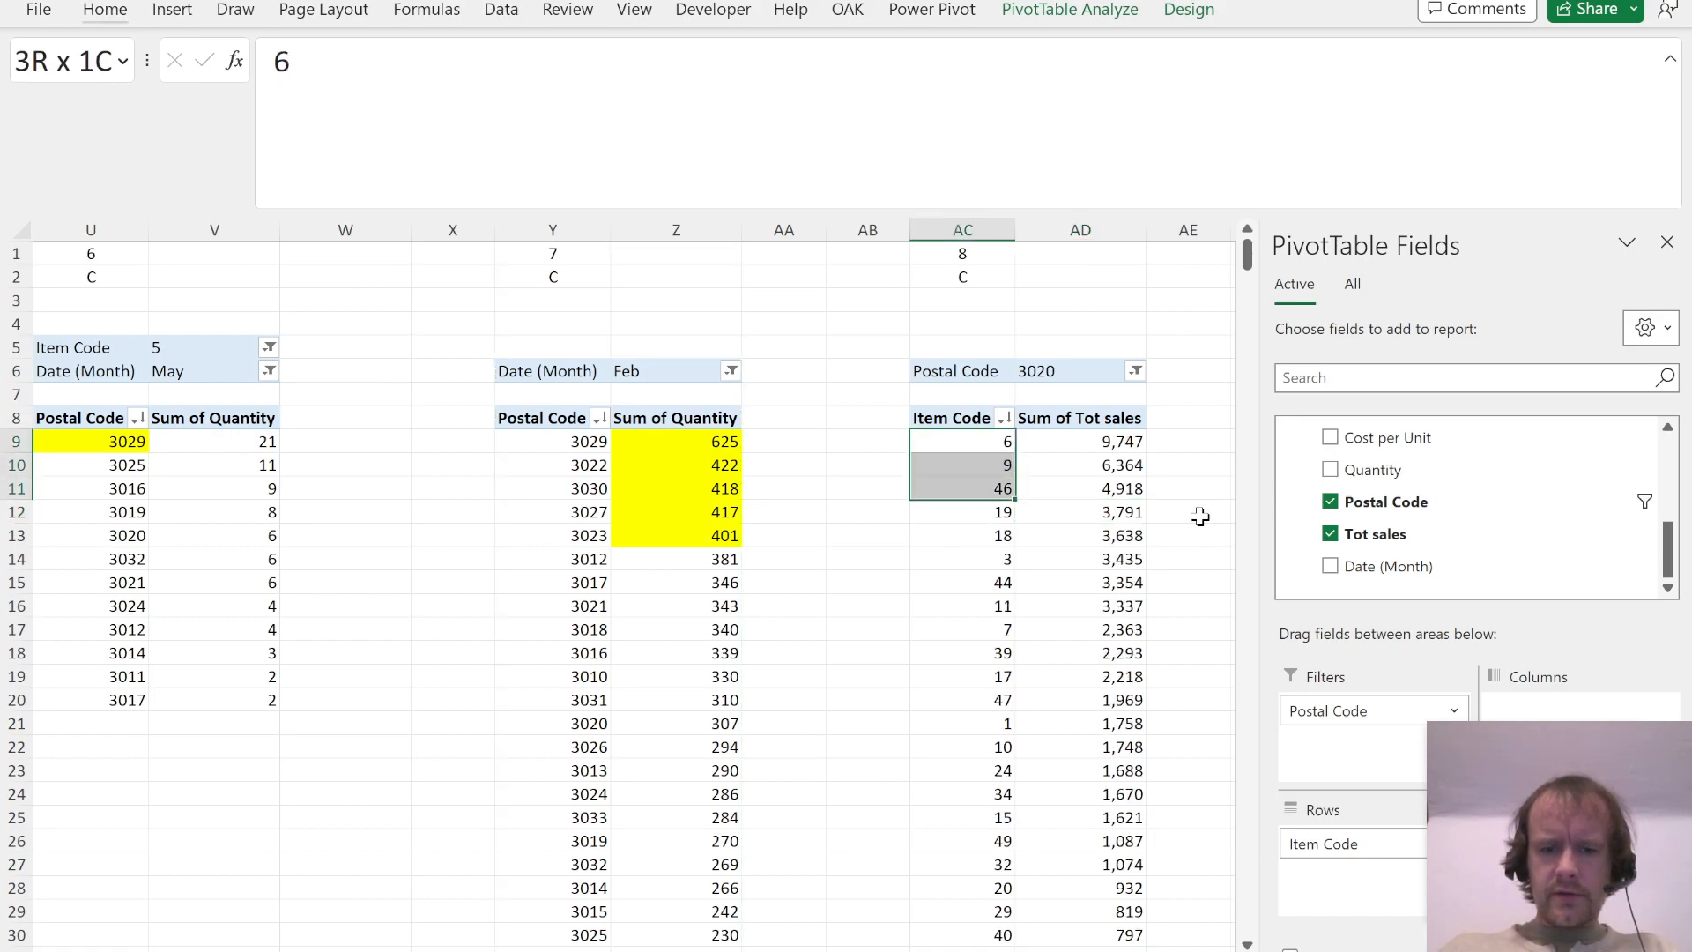
pyautogui.hotkey('alt', 'h')
pyautogui.press('h')
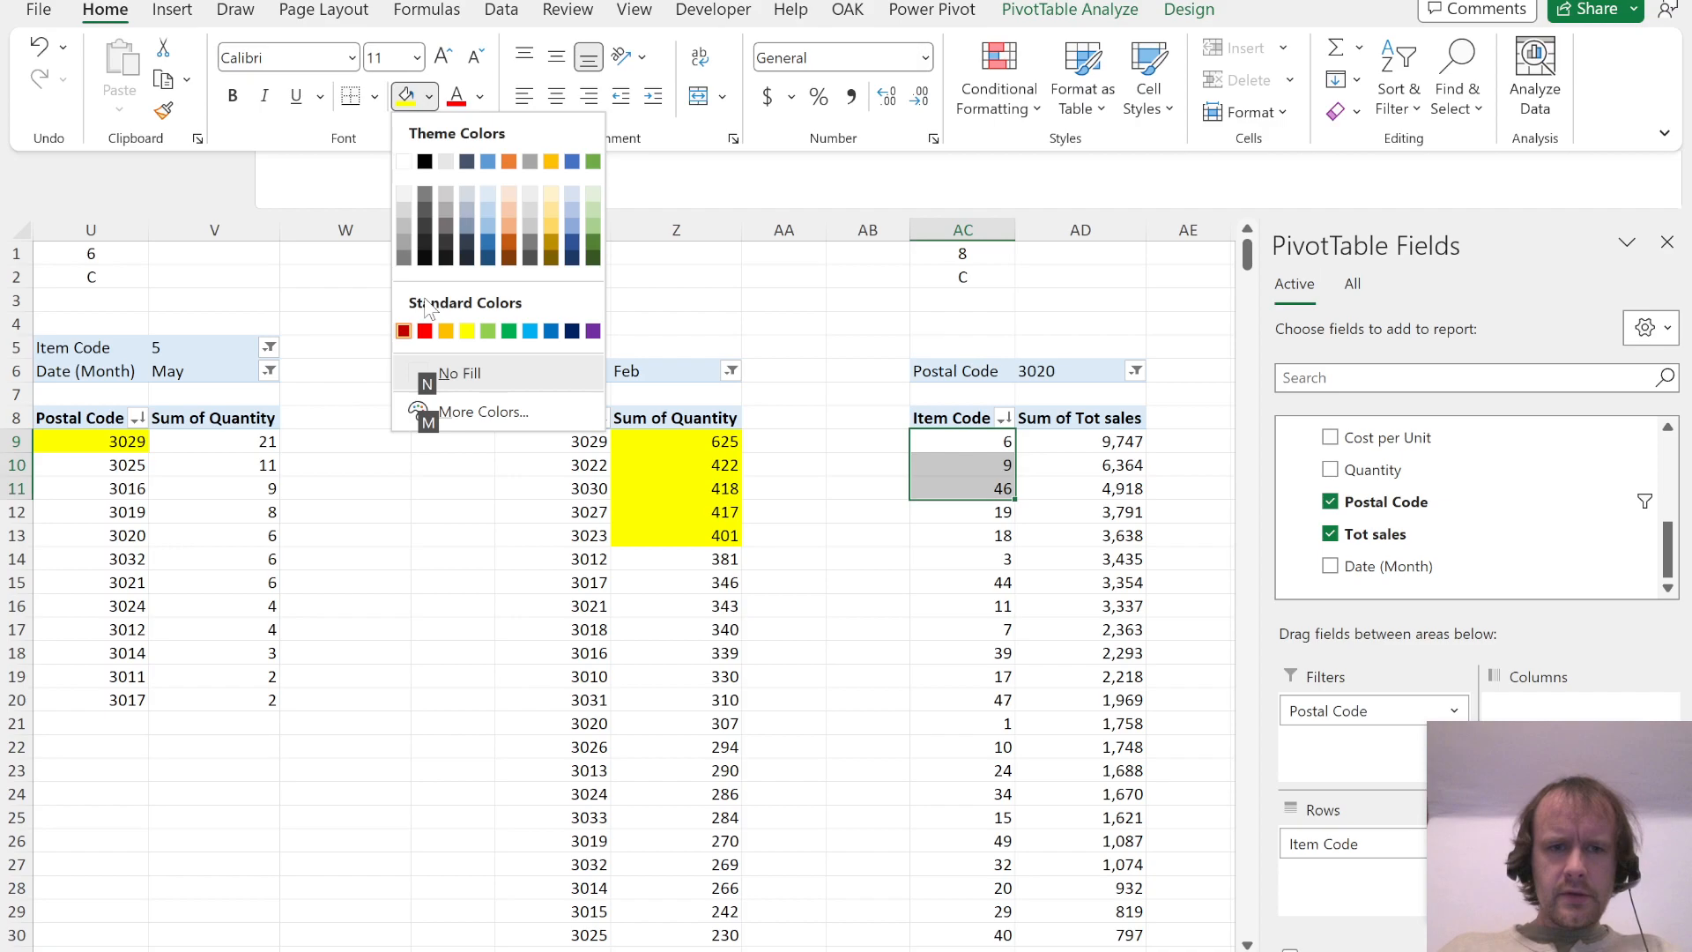
pyautogui.click(467, 330)
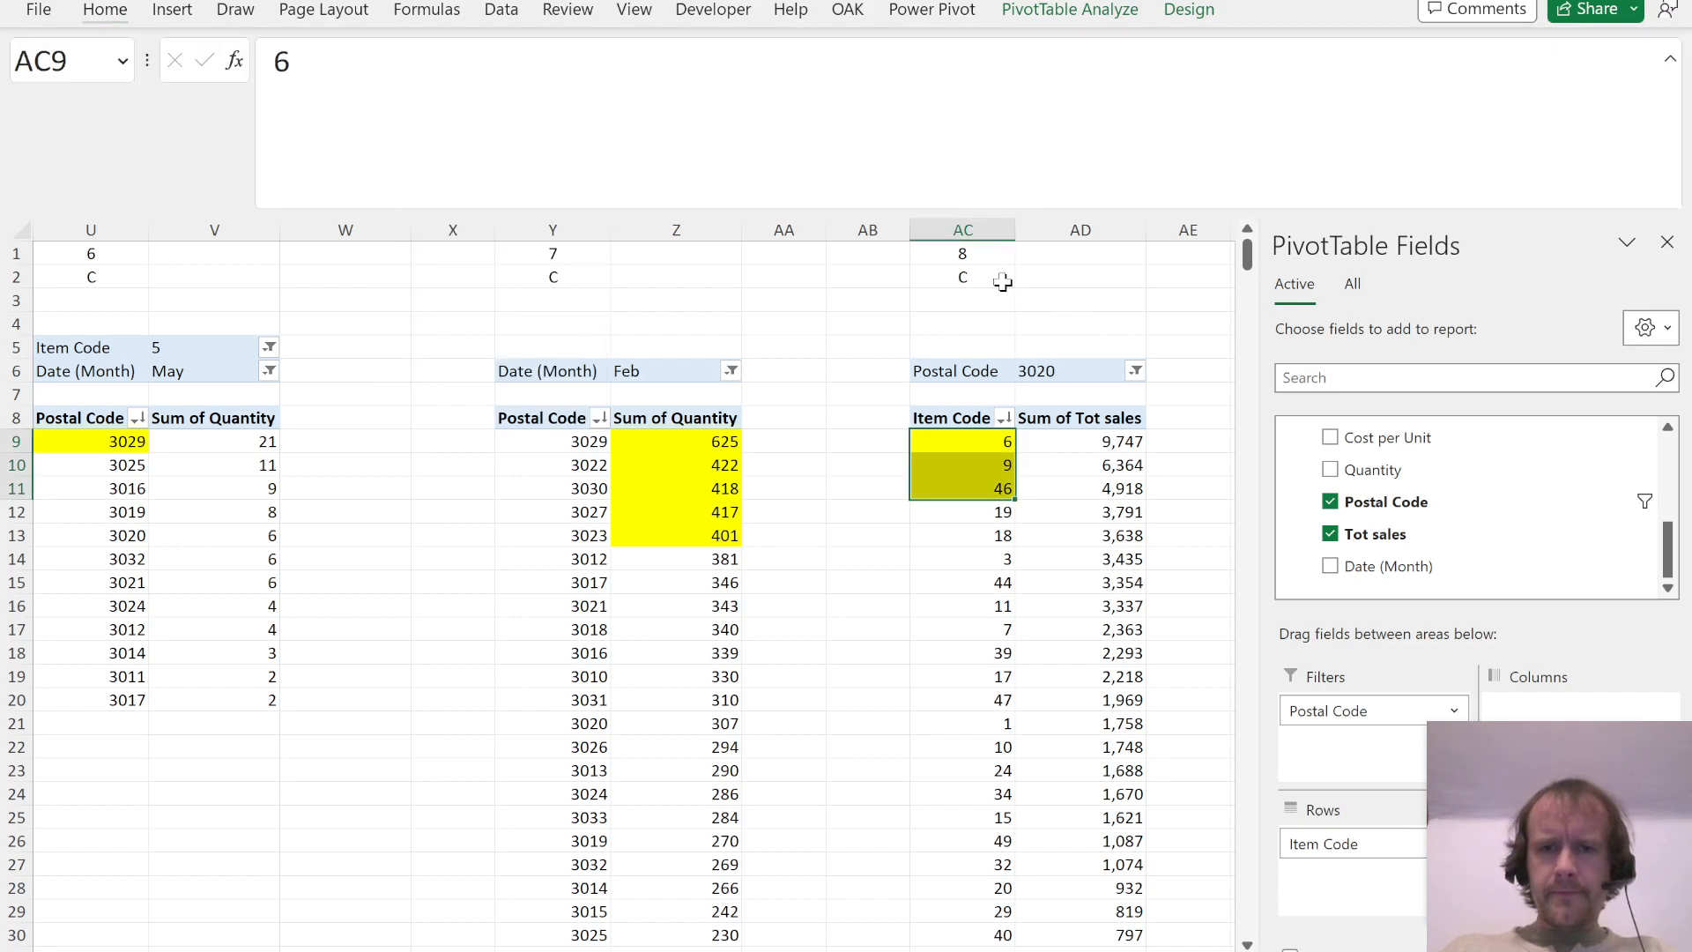
# Step: Check the Question 8 options in the PDF and record answer A in AC2
pyautogui.click(1003, 281)
pyautogui.hotkey('alt', 'Tab')
pyautogui.hotkey('alt', 'Tab')
pyautogui.write('A')
pyautogui.press('Return')
# Step: Copy the Question 8 columns AC:AD to columns AG:AH as the starting point for Question 9
pyautogui.hotkey('ctrl', 'space')
pyautogui.hotkey('shift', 'Right')
pyautogui.hotkey('shift', 'Right')
pyautogui.hotkey('shift', 'Left')
pyautogui.hotkey('ctrl', 'c')
pyautogui.press('Right')
pyautogui.press('Right')
pyautogui.press('Right')
pyautogui.press('Right')
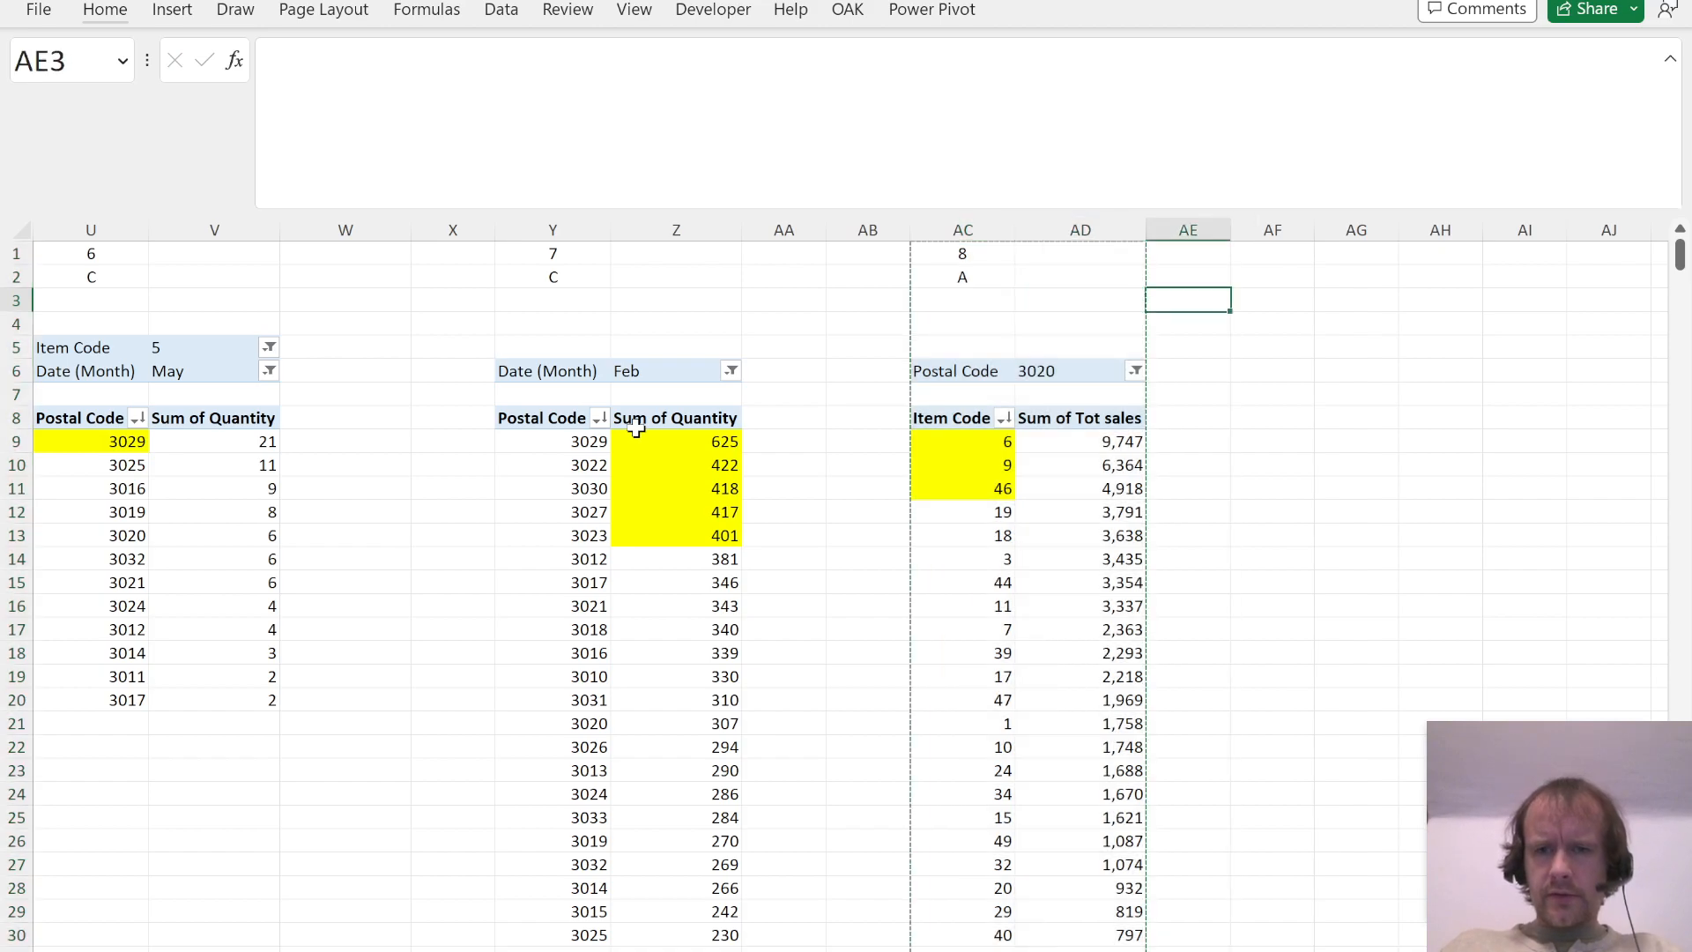
pyautogui.hotkey('ctrl', 'space')
pyautogui.hotkey('ctrl', 'v')
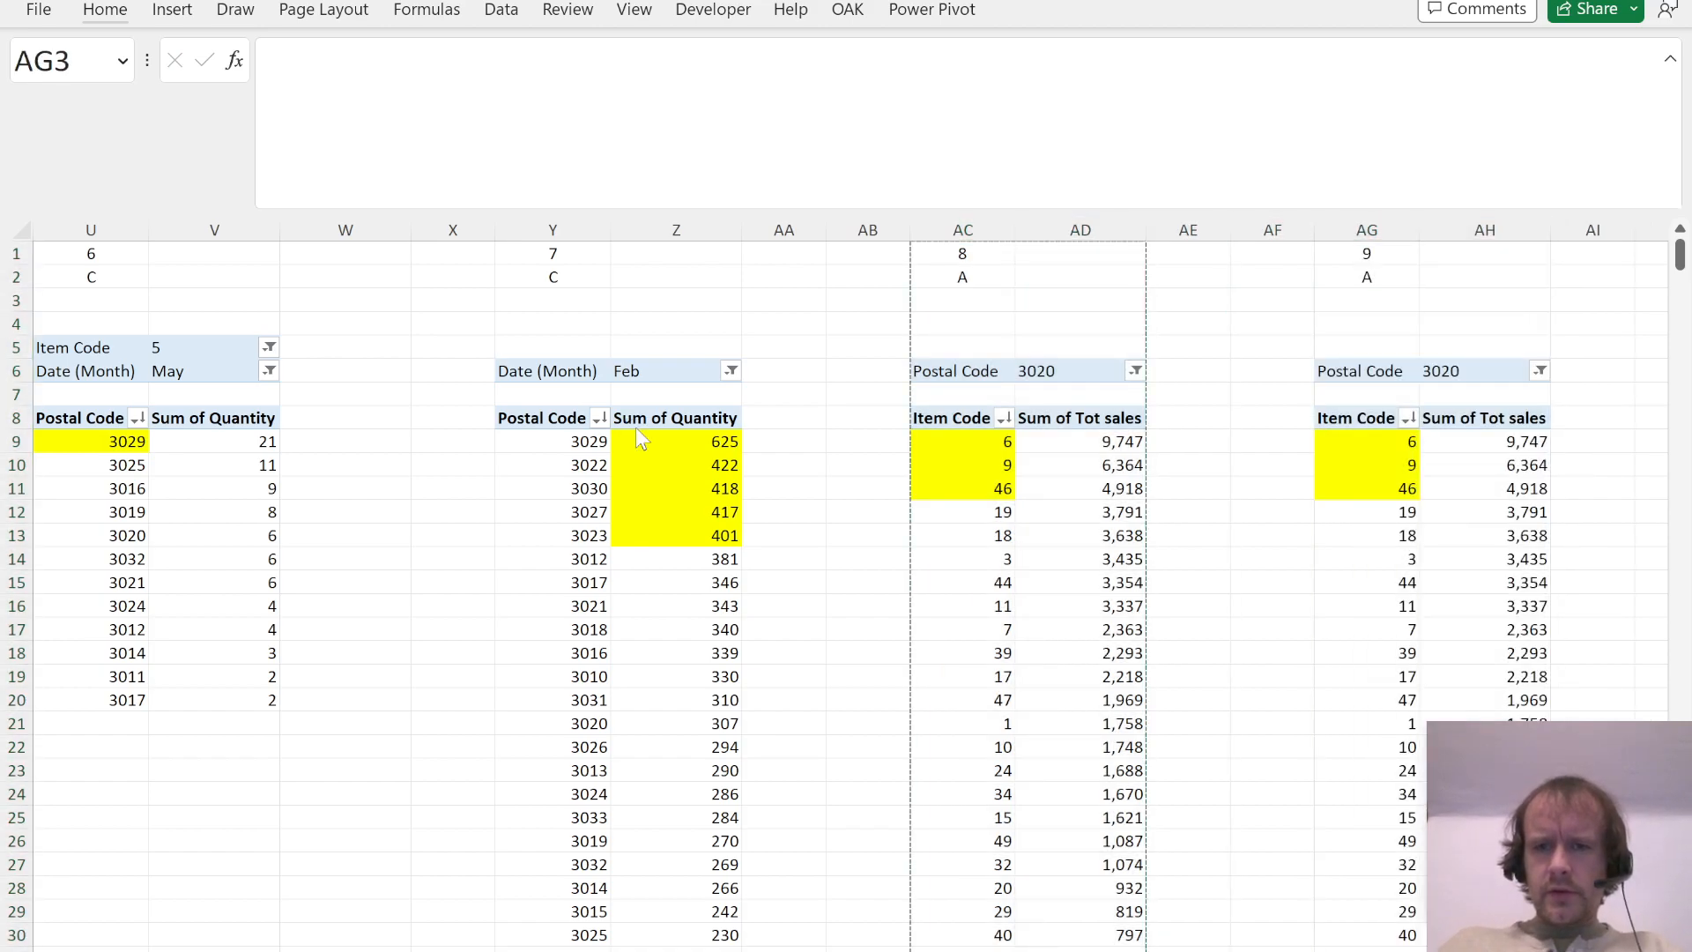
# Step: Read Question 9 in the PDF and clear the yellow fill from the top three item codes in its PivotTable
pyautogui.hotkey('alt', 'Tab')
pyautogui.scroll(-5, 717, 563)
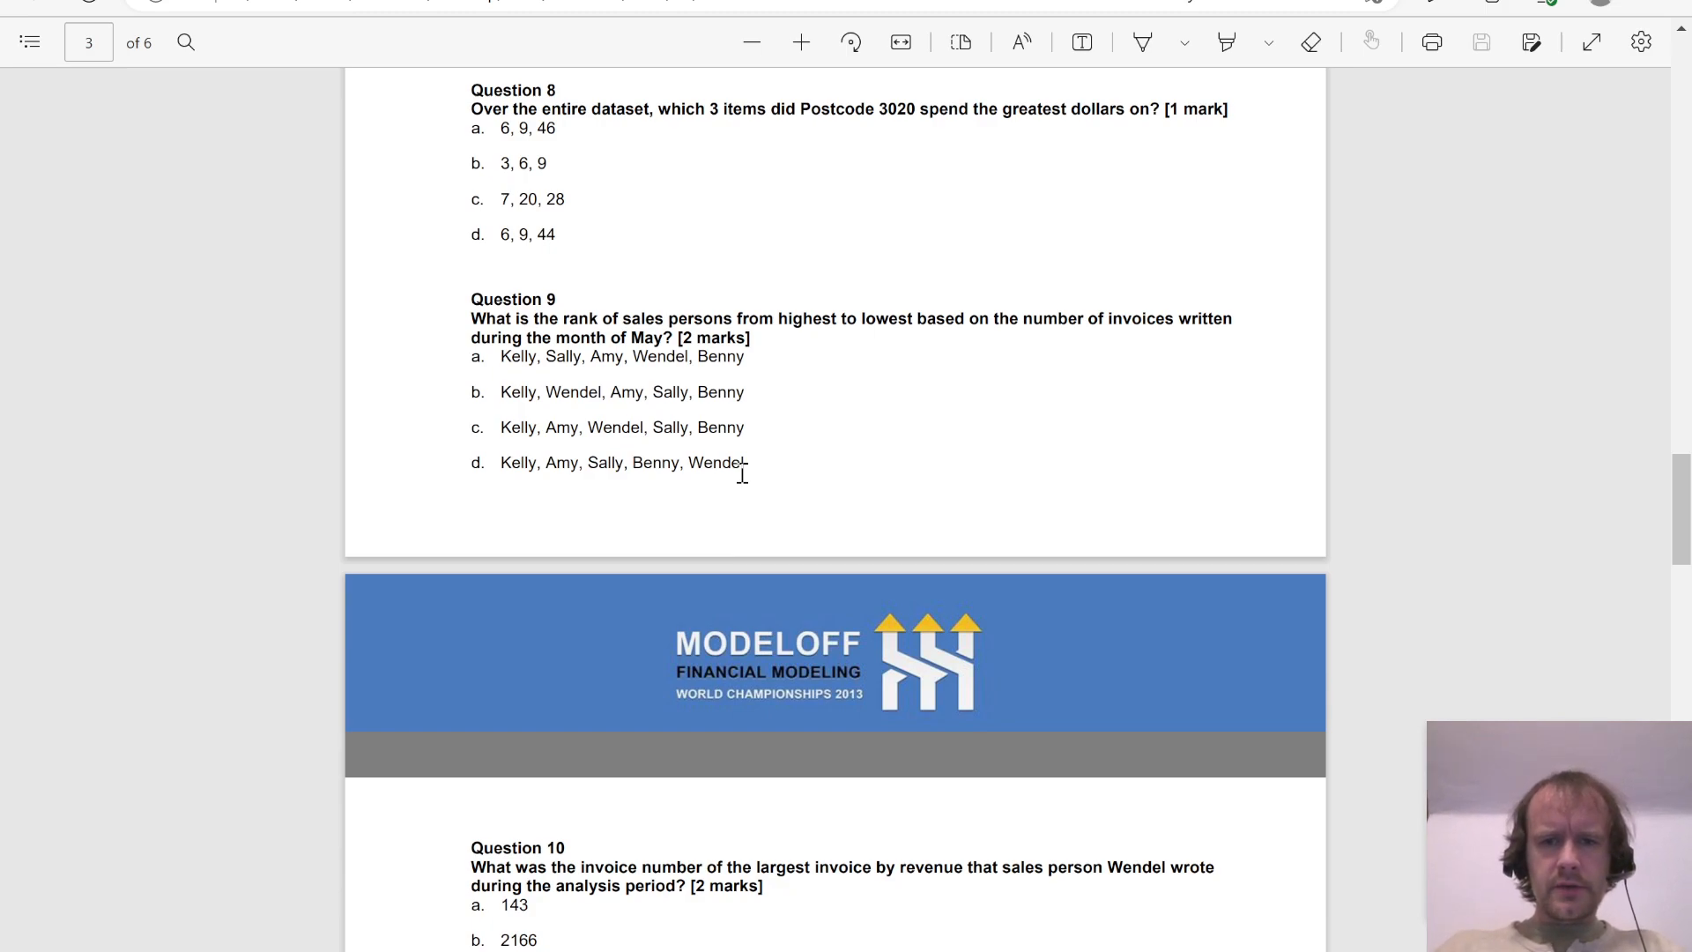
pyautogui.hotkey('alt', 'Tab')
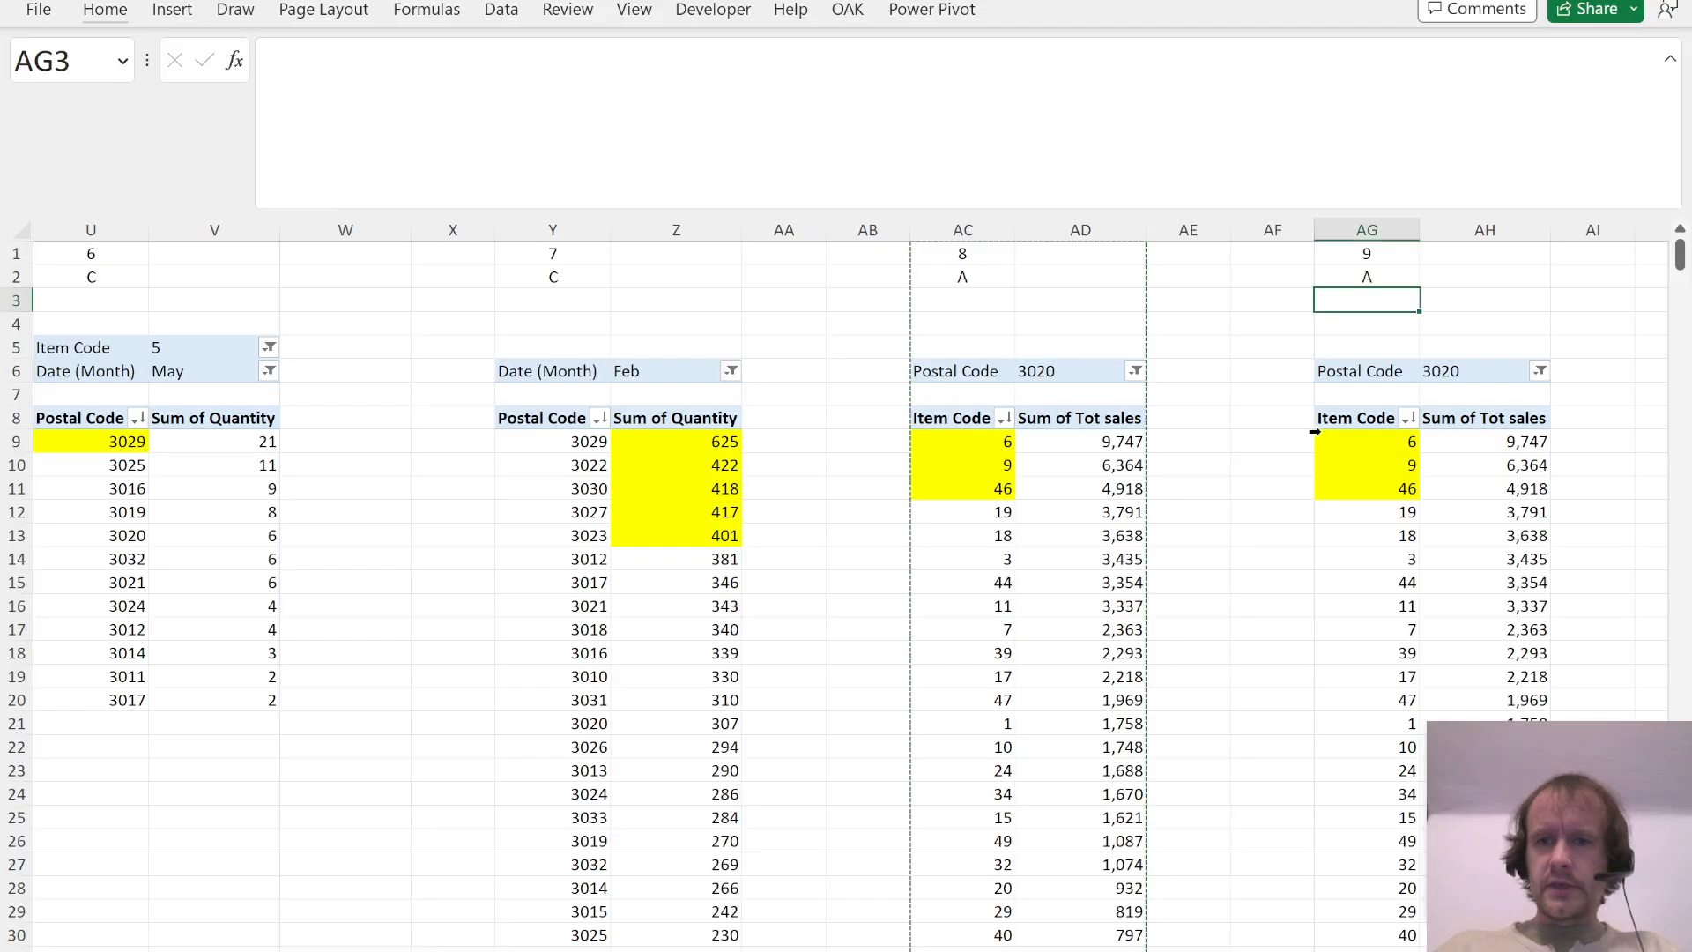
pyautogui.click(1359, 448)
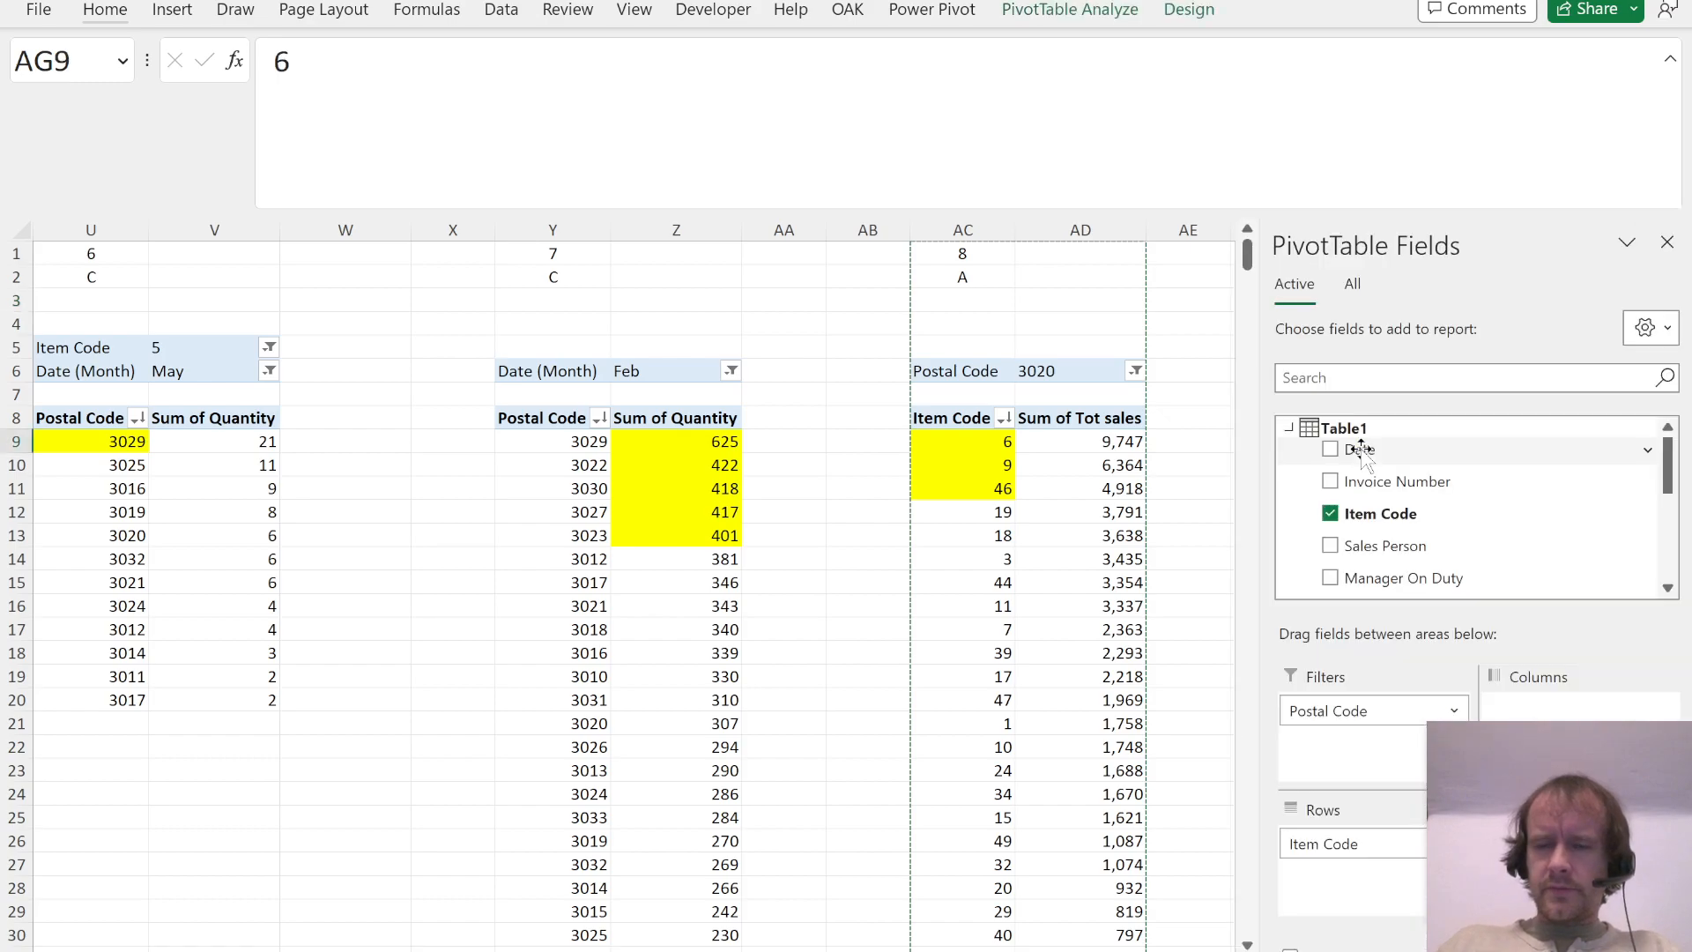
pyautogui.press('Right')
pyautogui.press('Right')
pyautogui.press('Right')
pyautogui.press('Left')
pyautogui.press('Left')
pyautogui.press('Left')
pyautogui.hotkey('shift', 'Down')
pyautogui.hotkey('shift', 'Down')
pyautogui.hotkey('alt', 'h')
pyautogui.press('h')
pyautogui.press('n')
# Step: Remove Item Code, Tot sales and Postal Code from the Question 9 PivotTable
pyautogui.moveTo(1359, 841); pyautogui.dragTo(1507, 520)
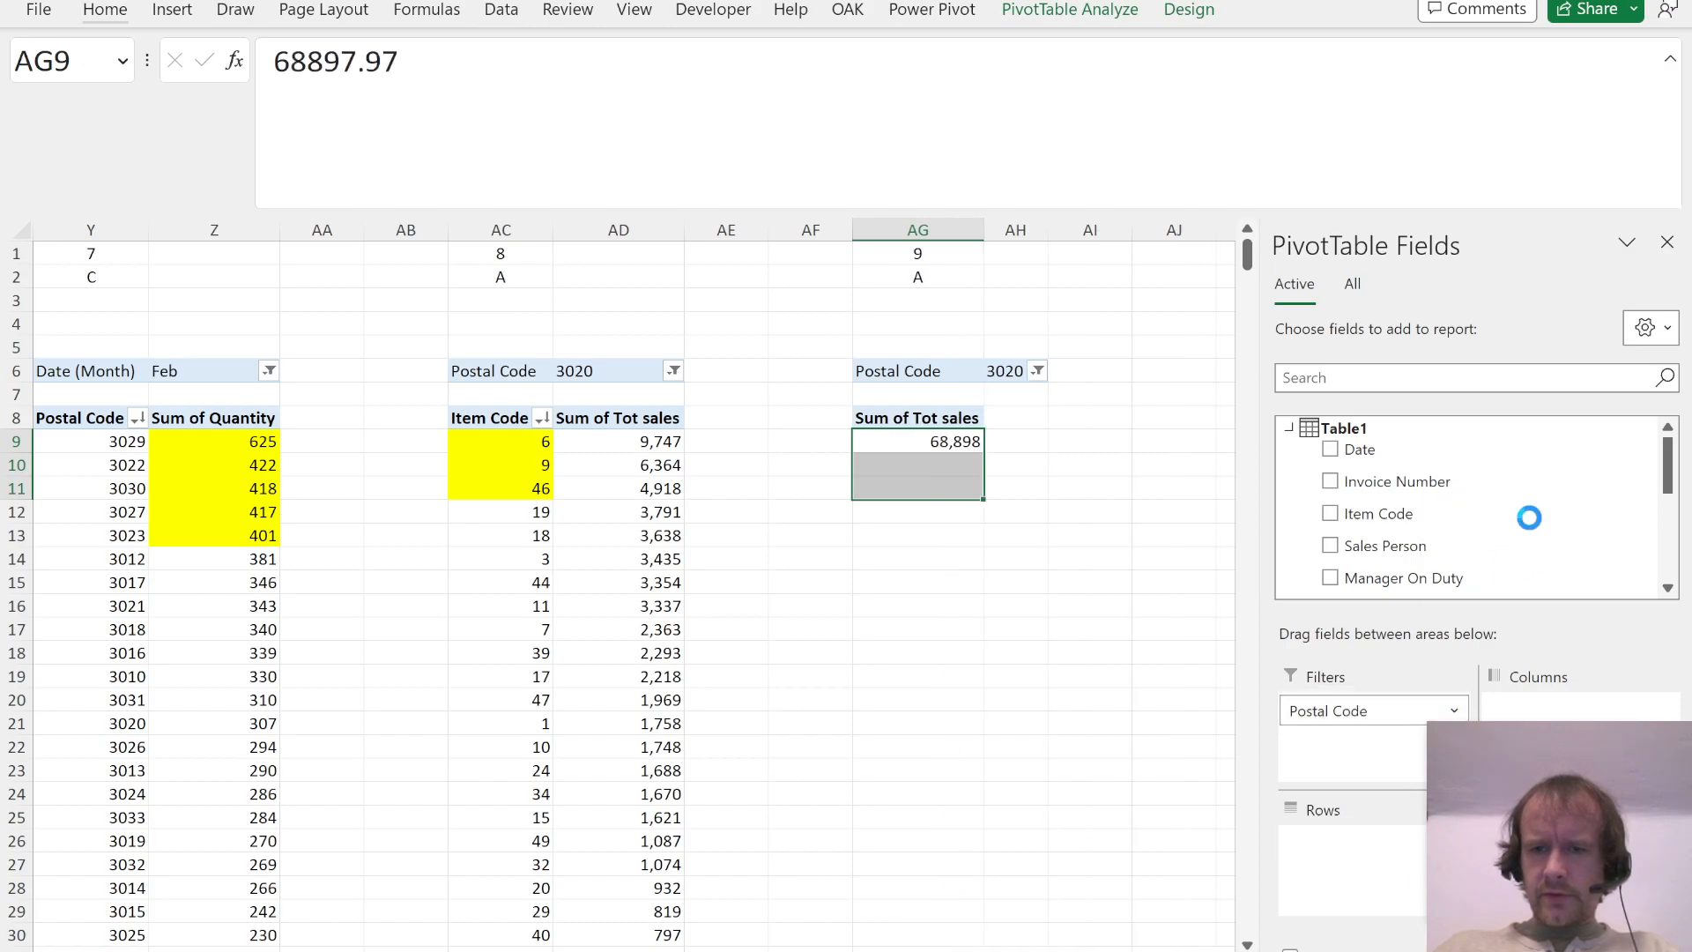
pyautogui.moveTo(1569, 841); pyautogui.dragTo(1618, 521)
pyautogui.moveTo(1391, 520); pyautogui.dragTo(1404, 568)
# Step: Add Invoice Number as the values of the Question 9 PivotTable and summarize it by Distinct Count
pyautogui.moveTo(1411, 494); pyautogui.dragTo(1552, 848)
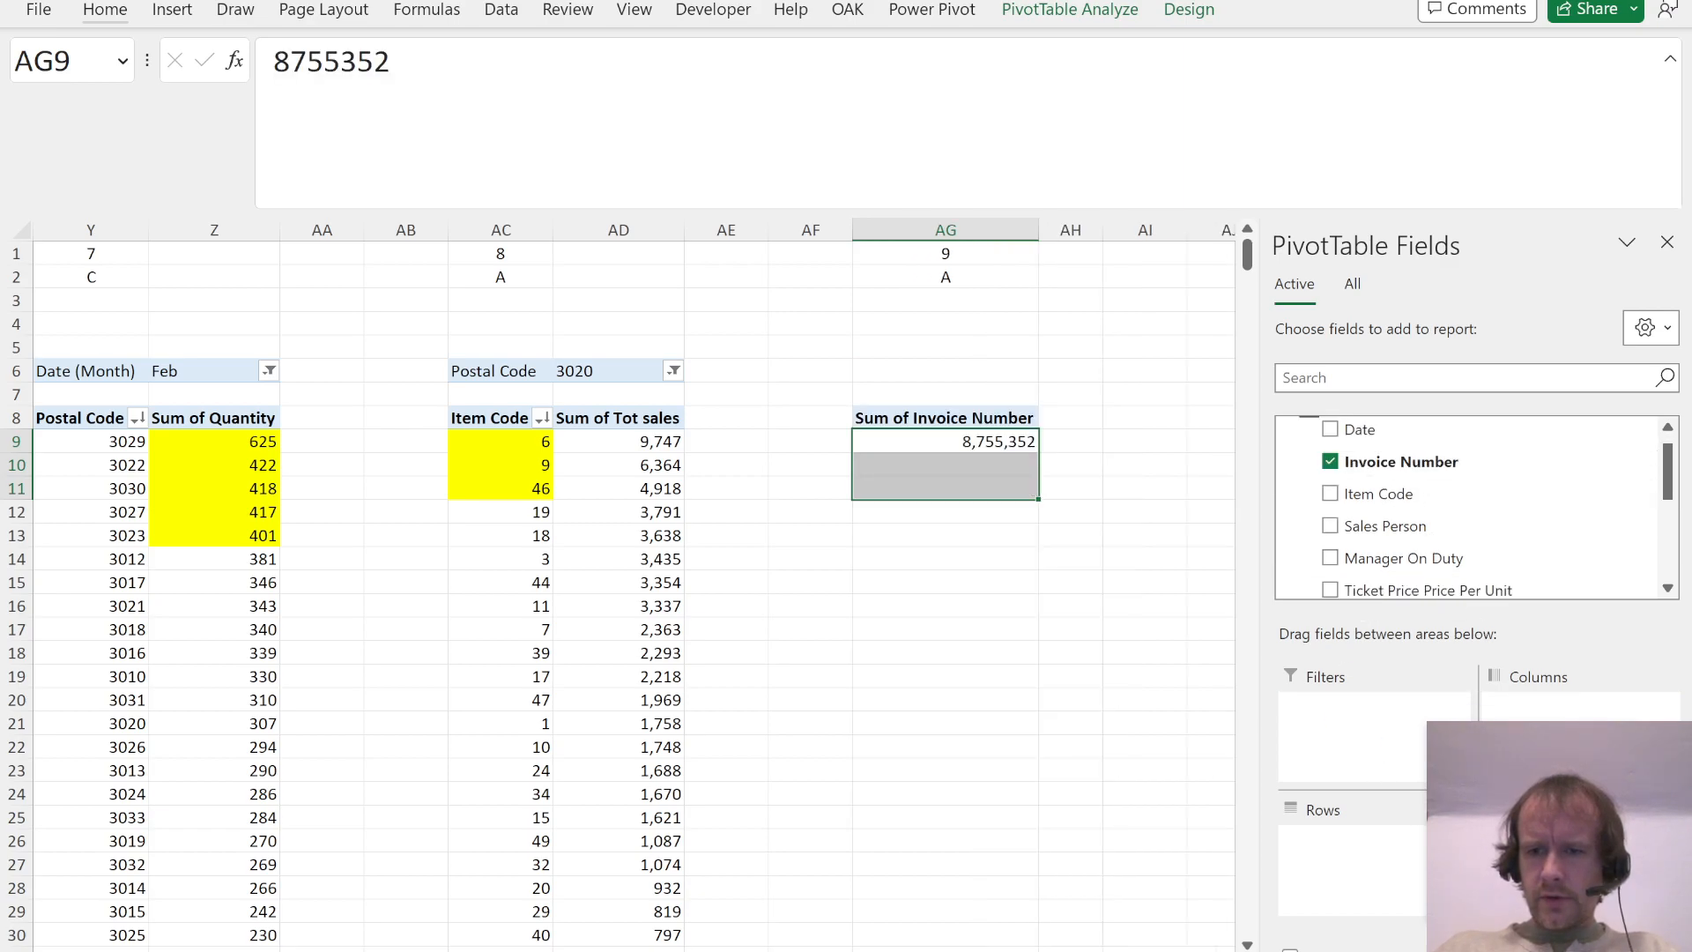
pyautogui.click(1553, 848)
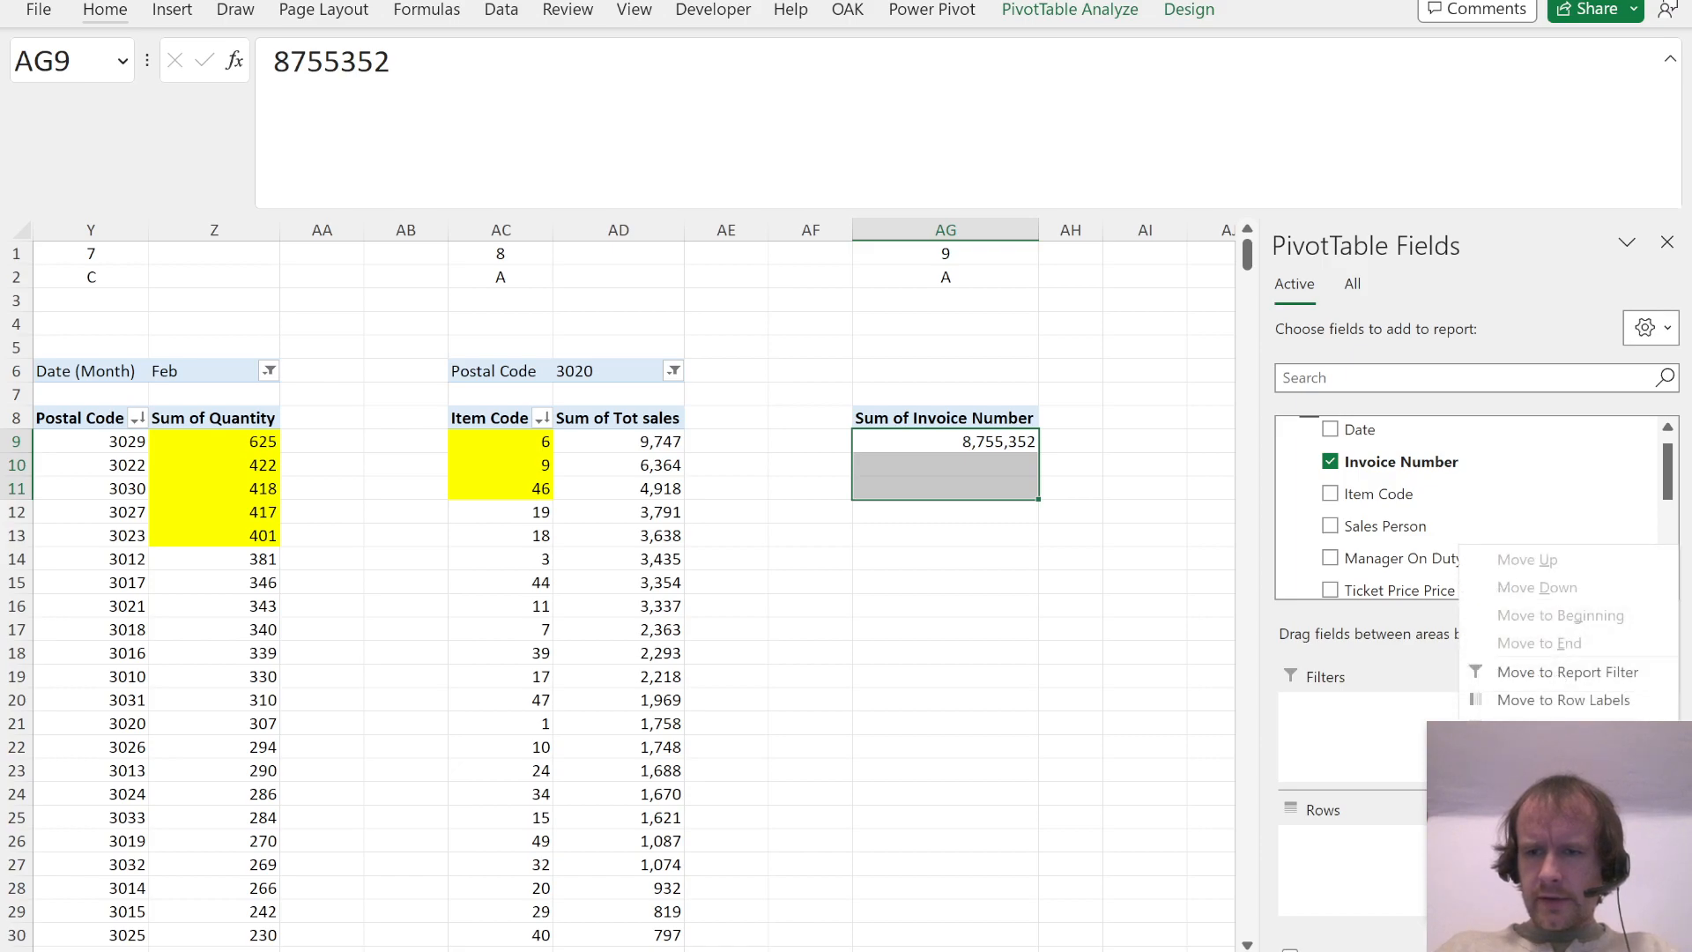
pyautogui.click(1558, 814)
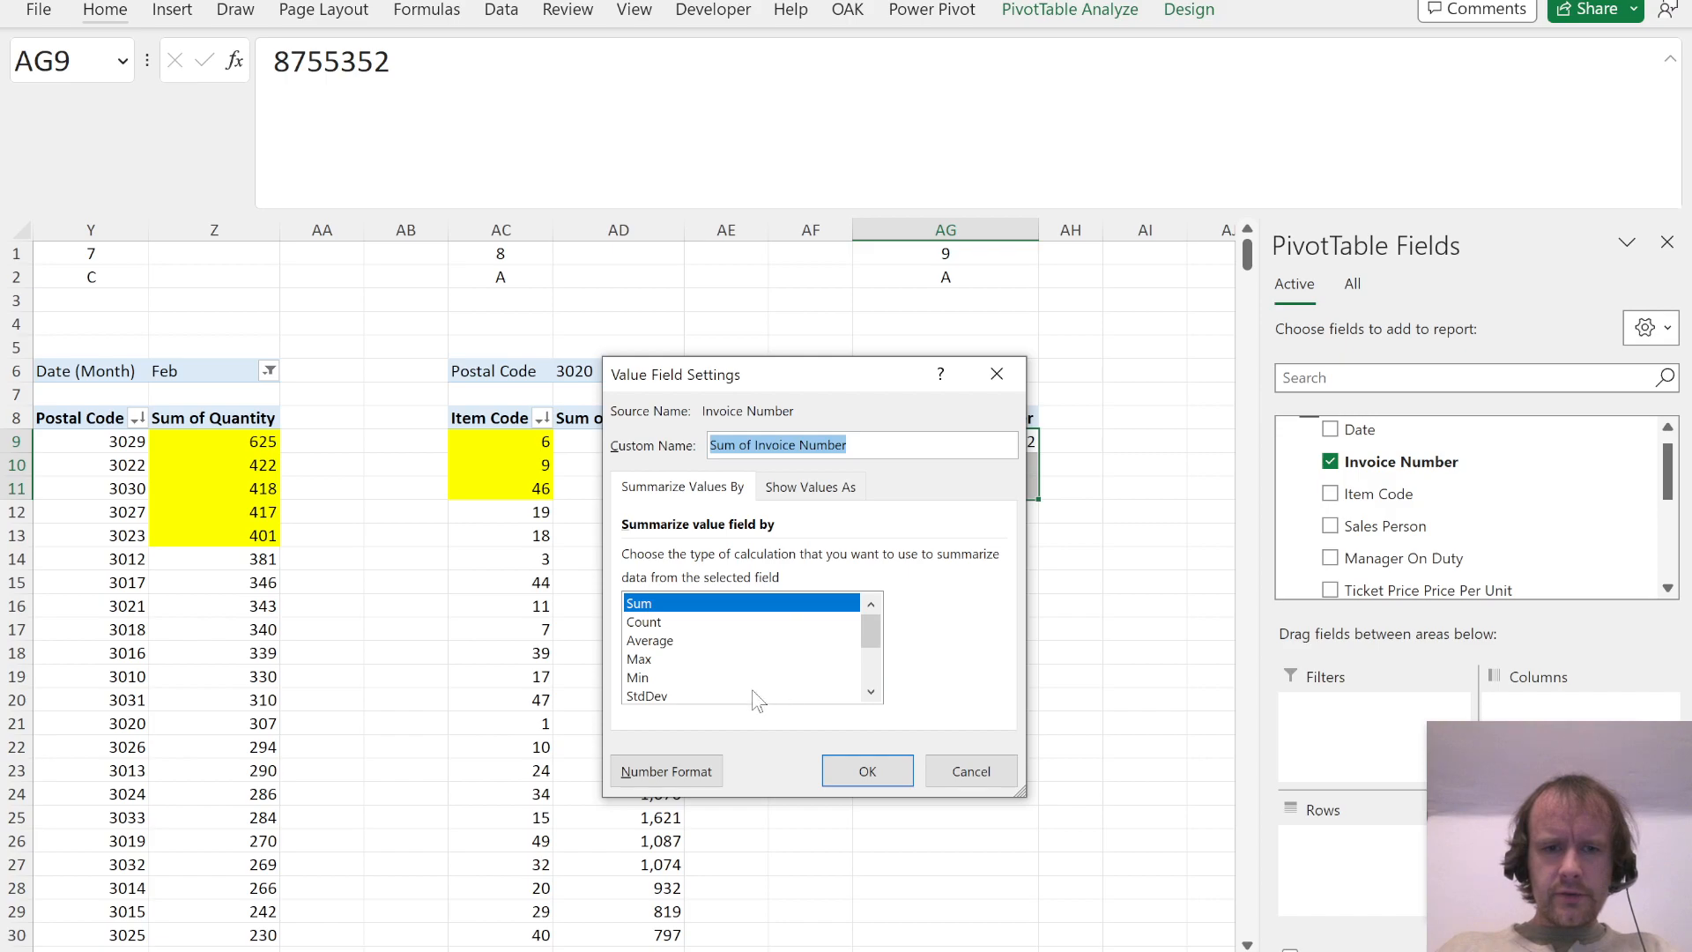
pyautogui.press('Down')
pyautogui.press('Down')
pyautogui.press('Down')
pyautogui.press('Down')
pyautogui.press('Down')
pyautogui.press('Down')
pyautogui.press('Down')
pyautogui.press('Down')
pyautogui.press('Down')
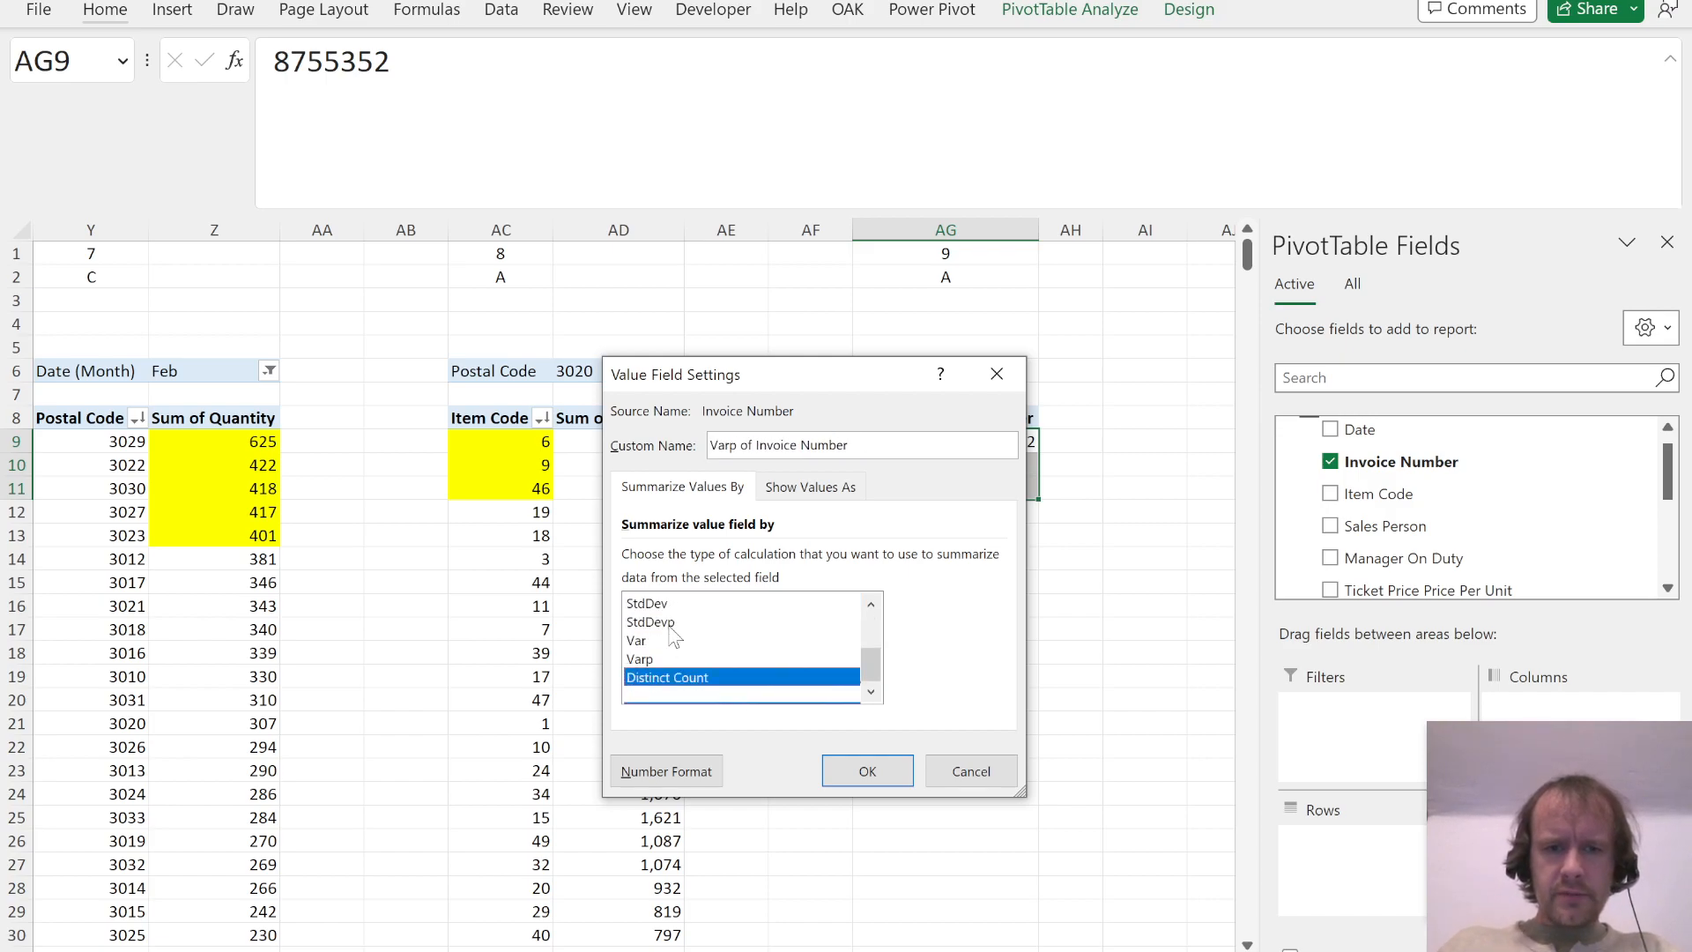
pyautogui.click(888, 772)
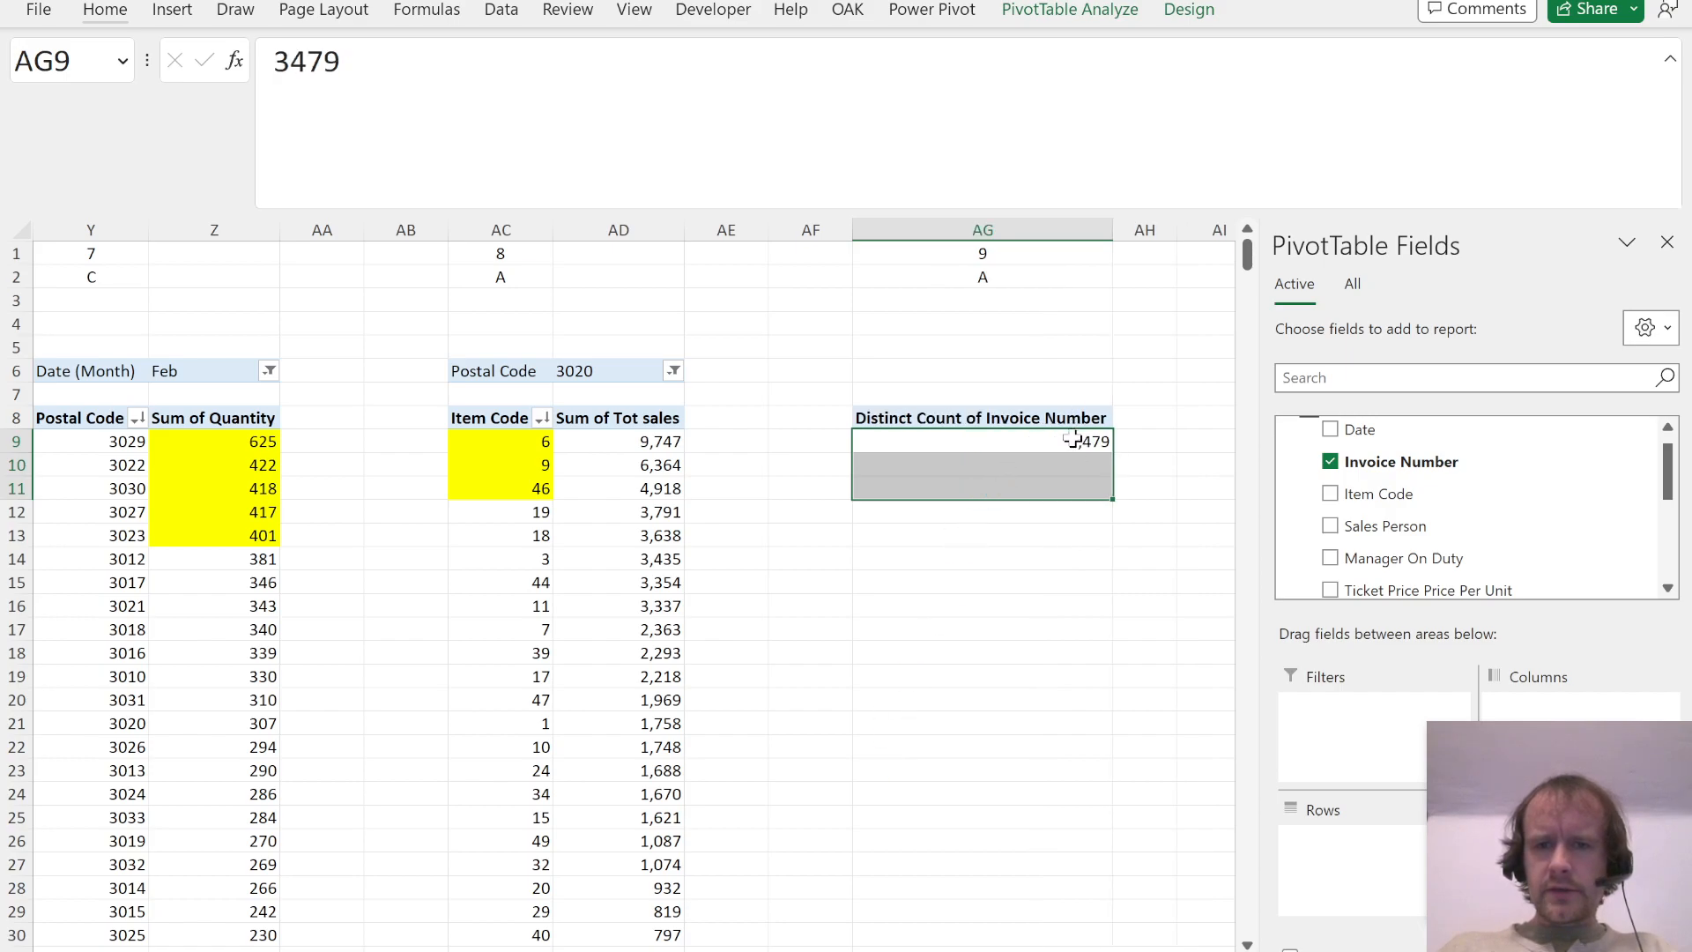
# Step: Add Sales Person as rows of the Question 9 PivotTable and sort it descending by distinct invoice count
pyautogui.scroll(1, 1392, 481)
pyautogui.moveTo(1392, 480); pyautogui.dragTo(1352, 862)
pyautogui.click(1140, 466)
pyautogui.press('s')
pyautogui.press('d')
# Step: Recheck Question 9 in the PDF, add Date (Month) as a filter to its PivotTable and set it to May
pyautogui.hotkey('alt', 'Tab')
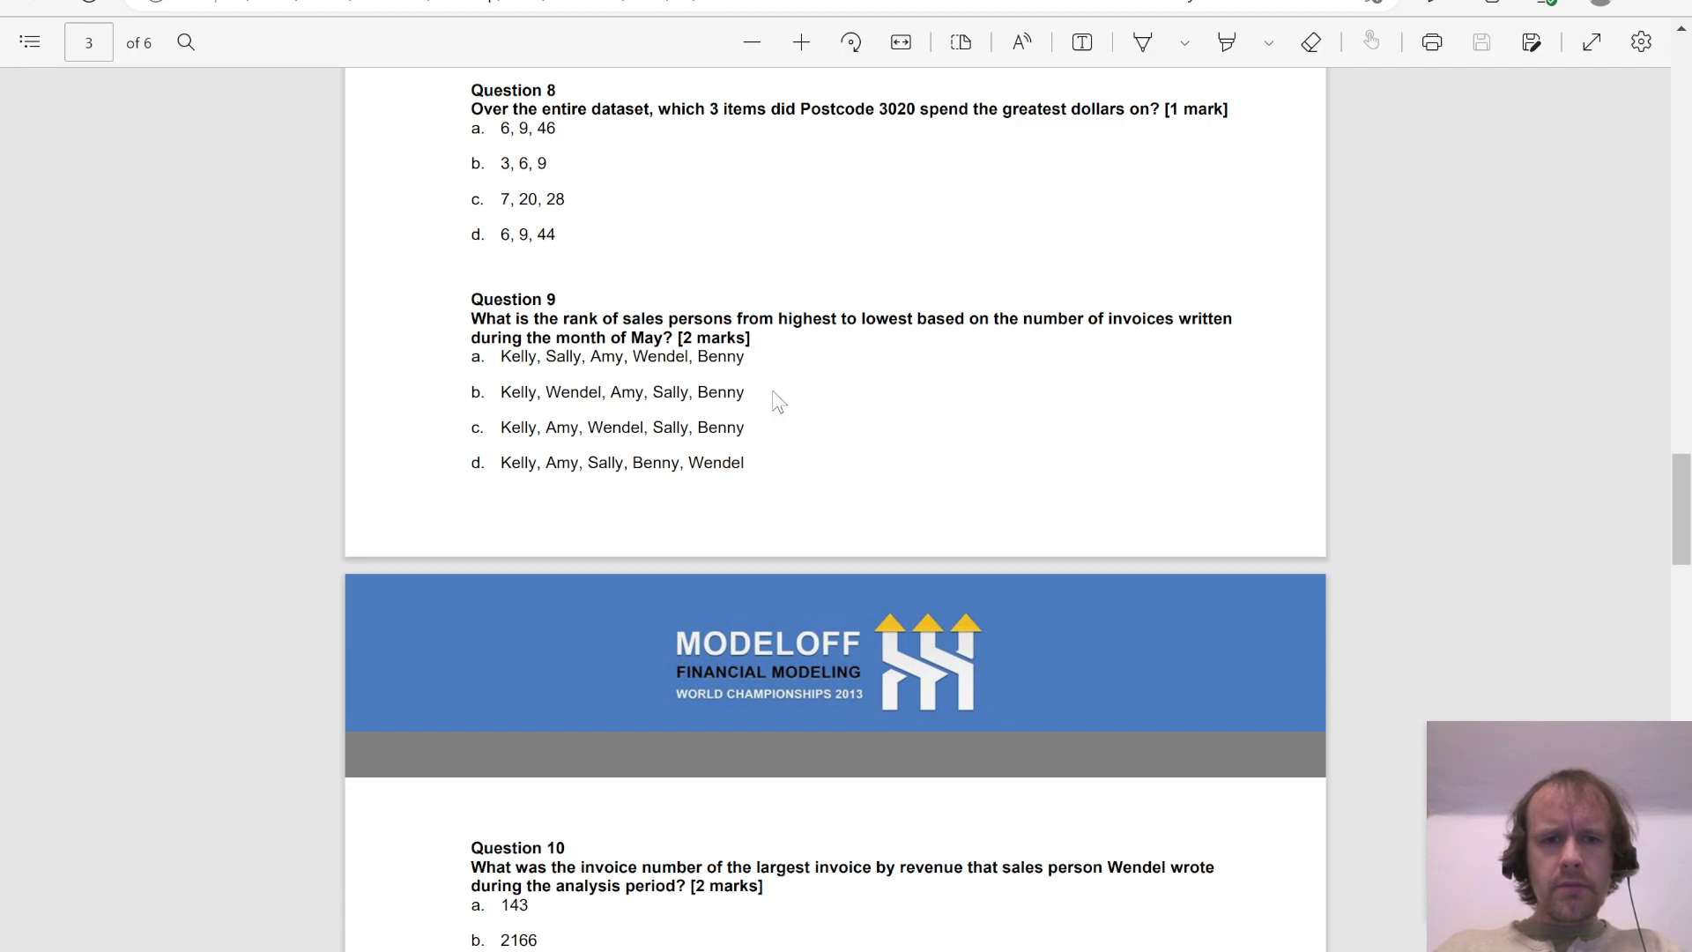
pyautogui.hotkey('alt', 'Tab')
pyautogui.scroll(-2, 1498, 507)
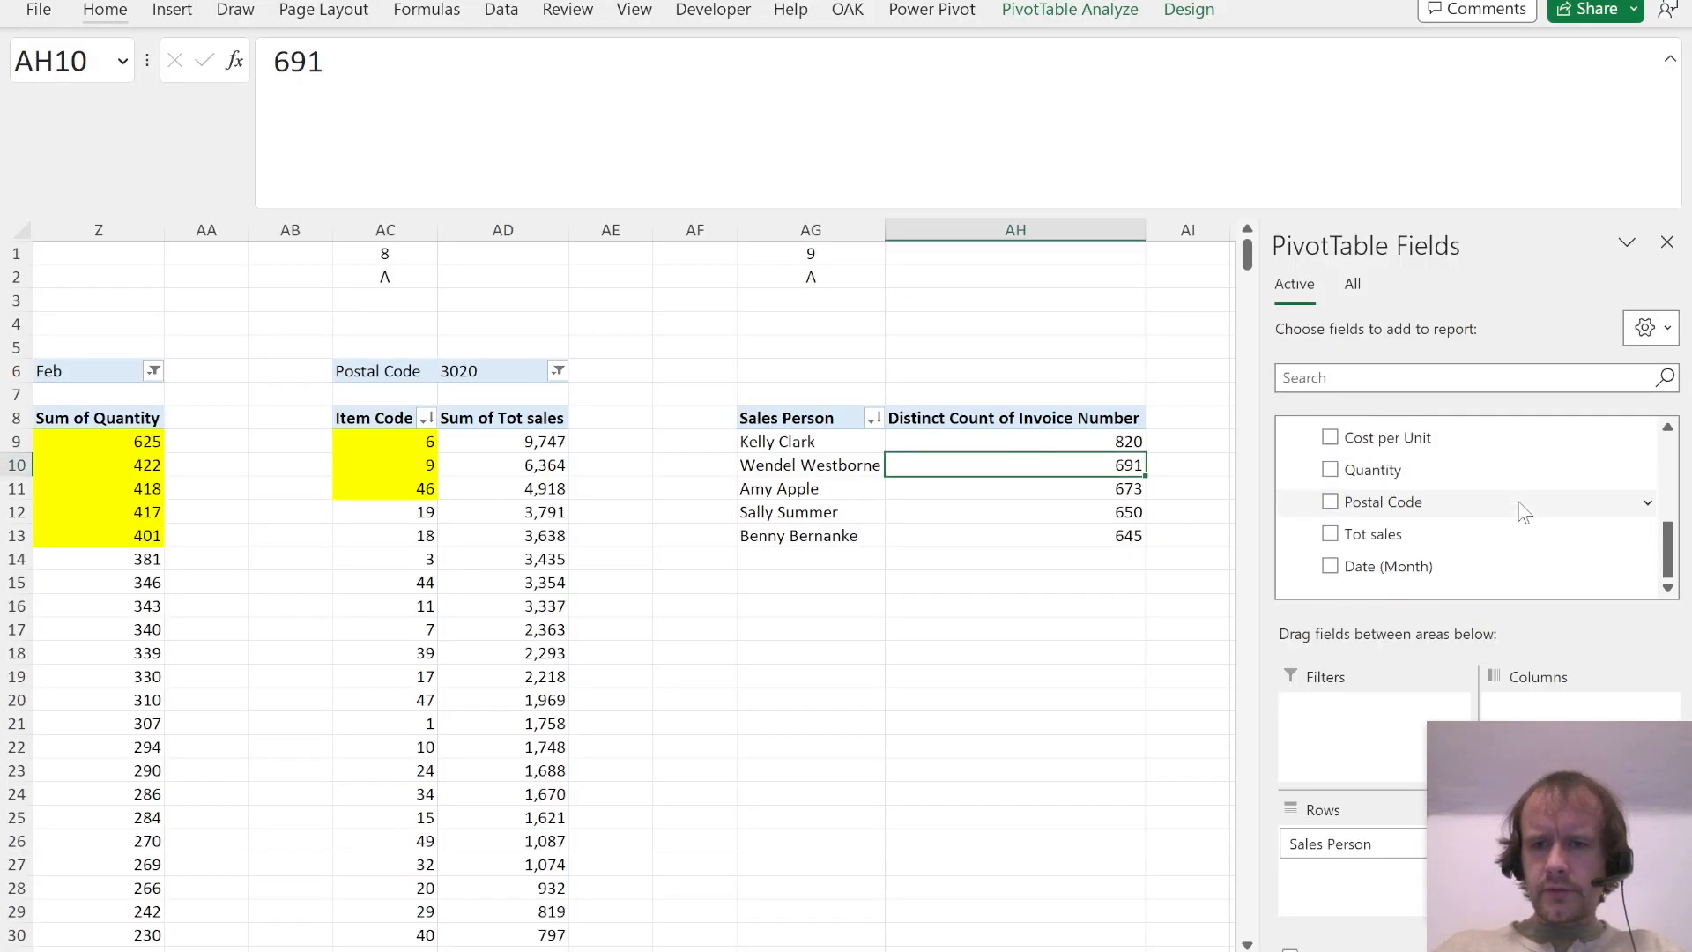
pyautogui.moveTo(1388, 566); pyautogui.dragTo(1359, 748)
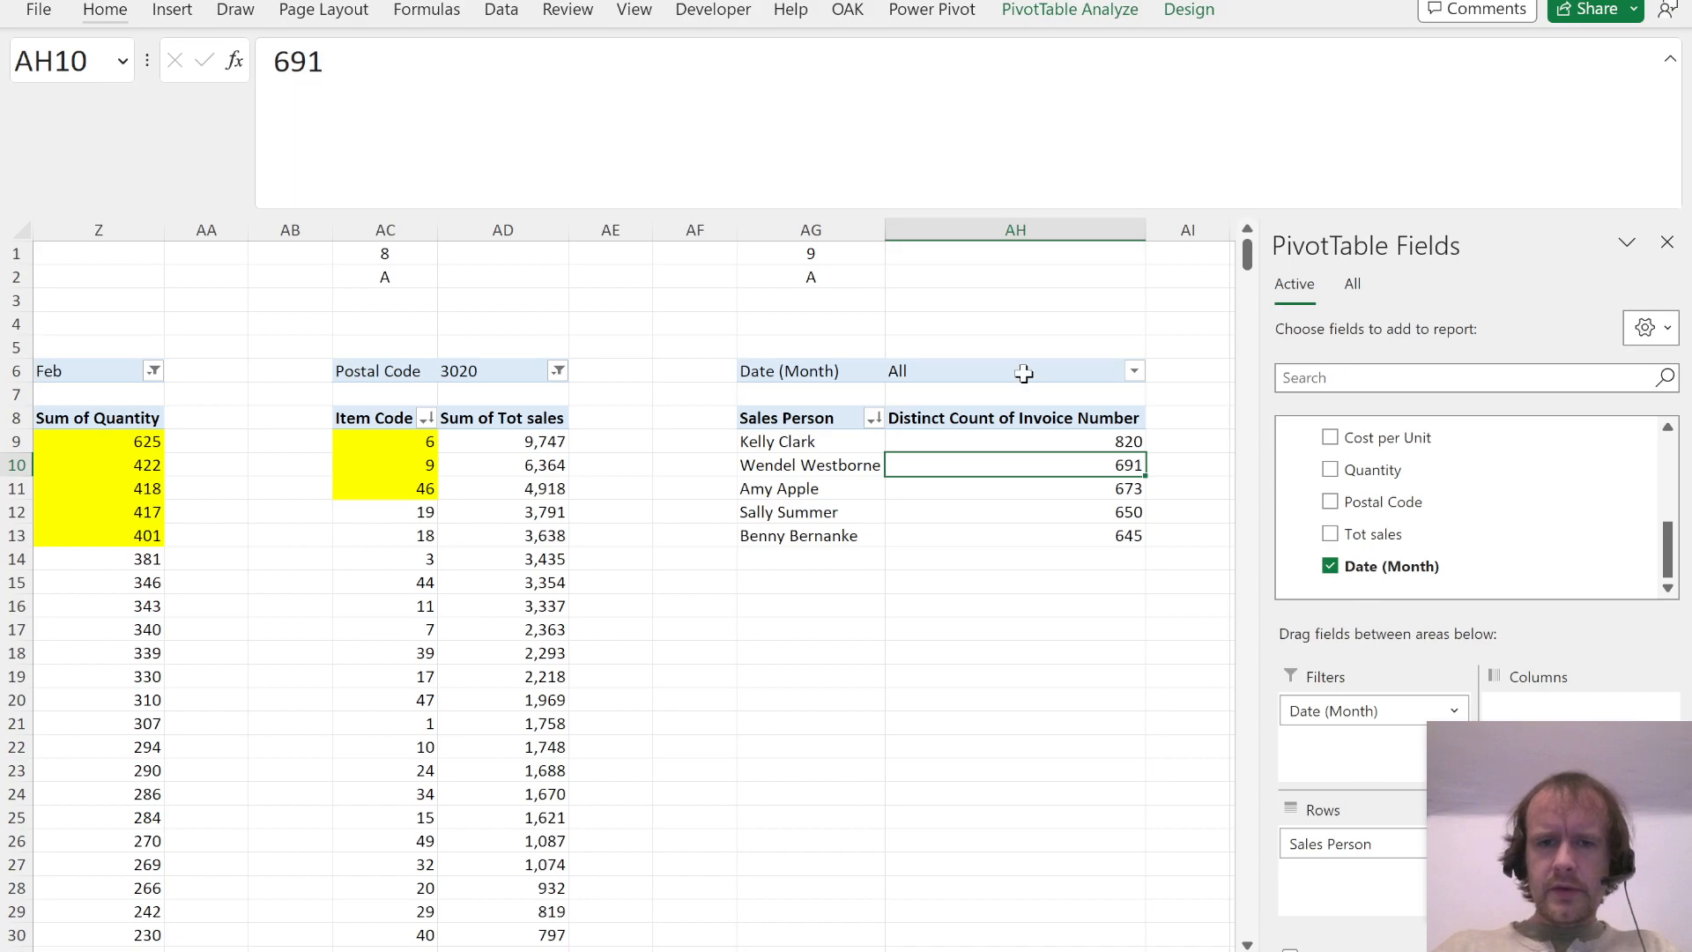
pyautogui.click(1134, 370)
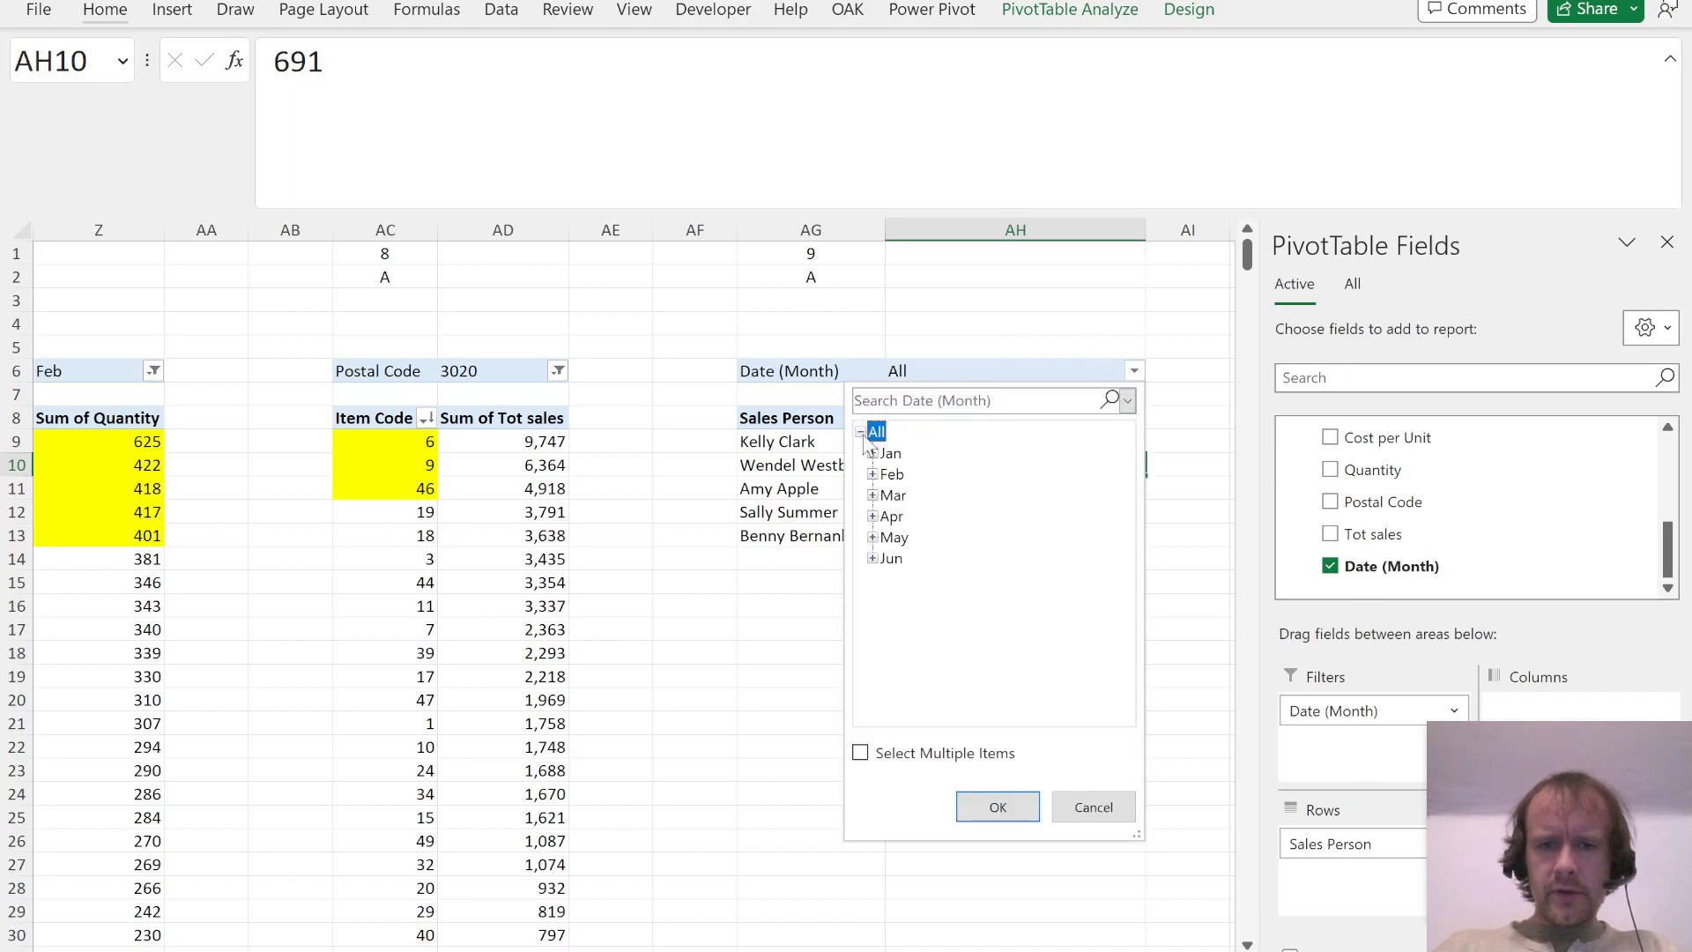
pyautogui.doubleClick(893, 537)
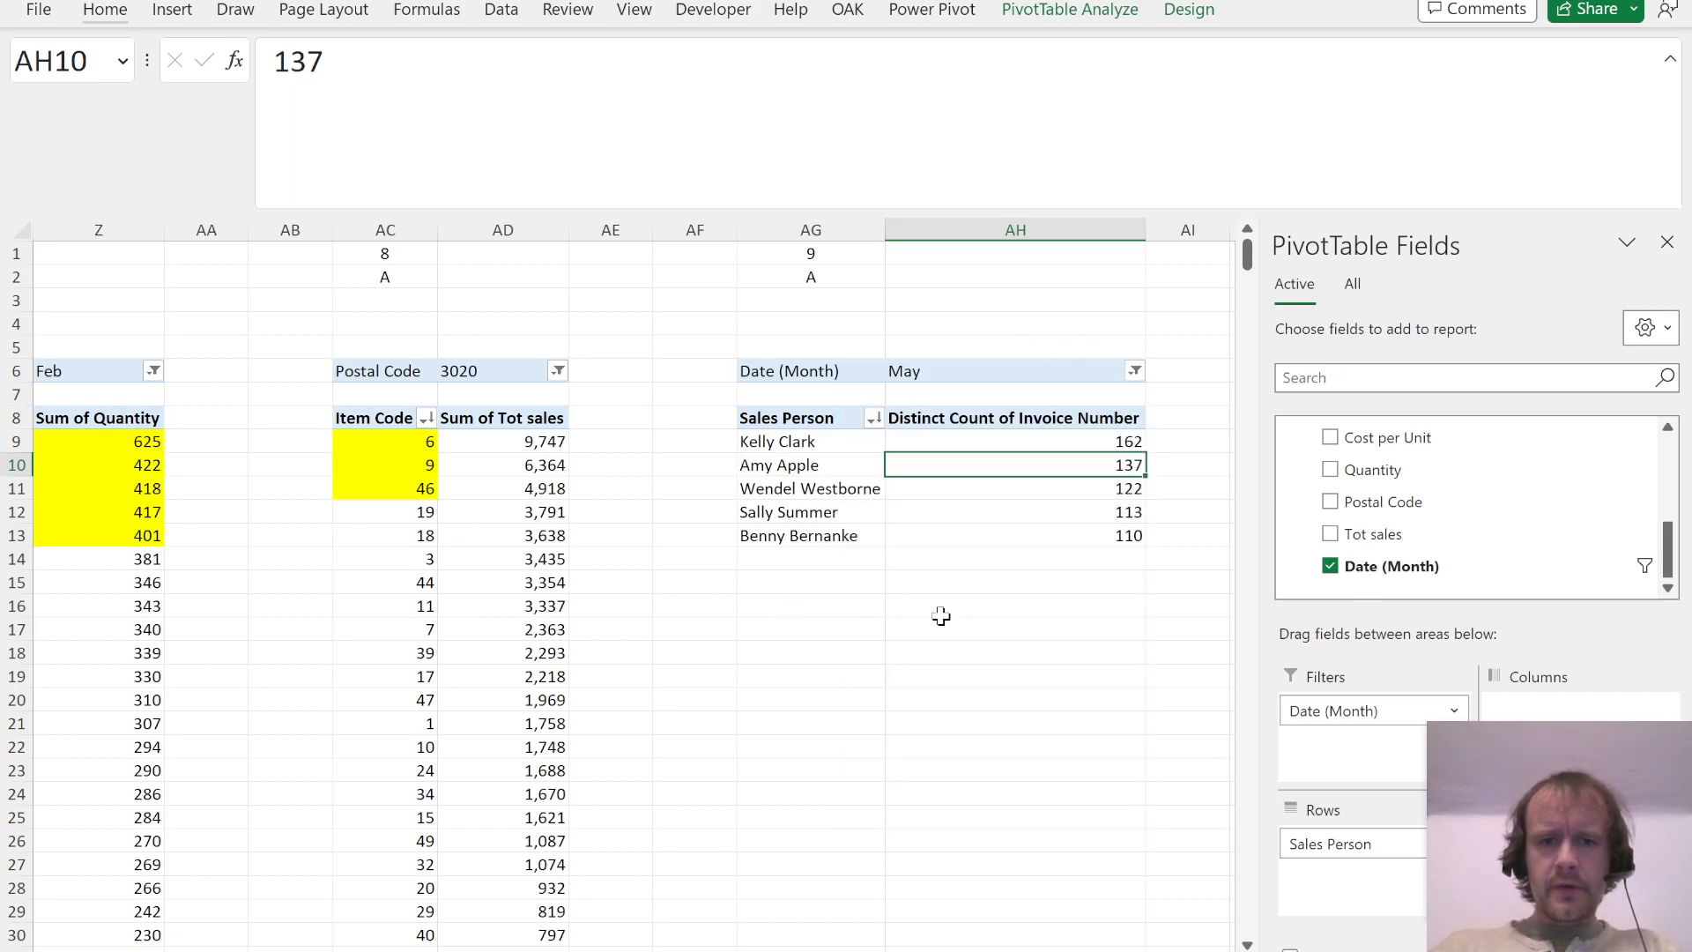
# Step: Compare the sales person ranking with the Question 9 options in the PDF and record answer C in AG2
pyautogui.hotkey('alt', 'Tab')
pyautogui.hotkey('alt', 'Tab')
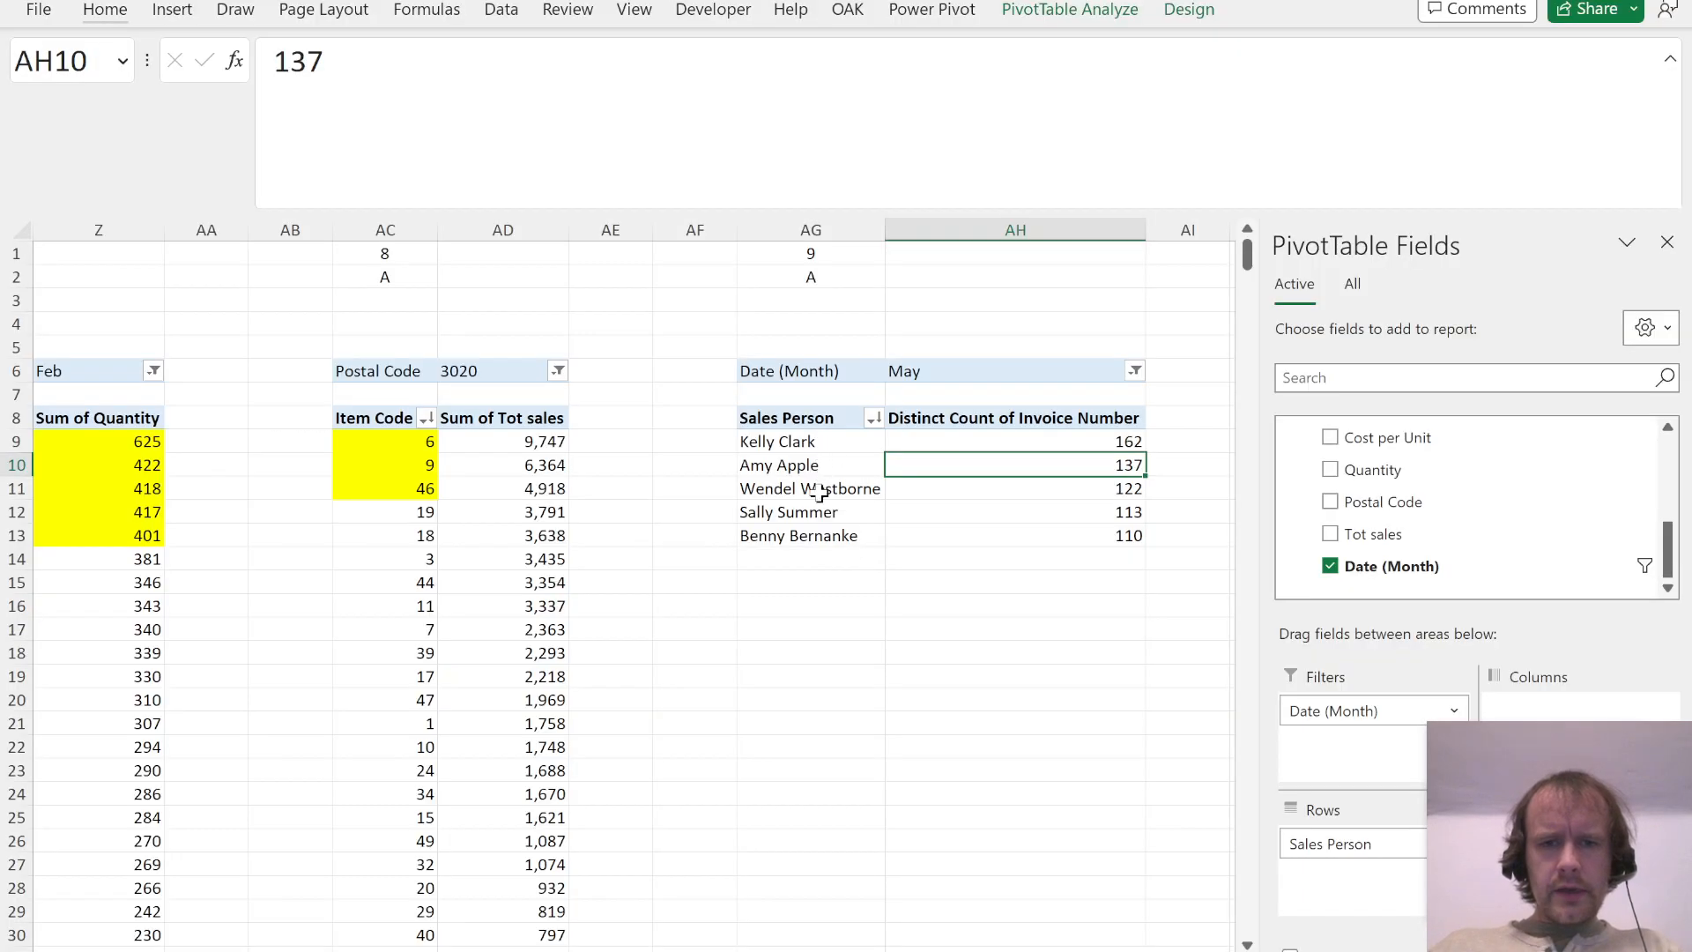
pyautogui.hotkey('alt', 'Tab')
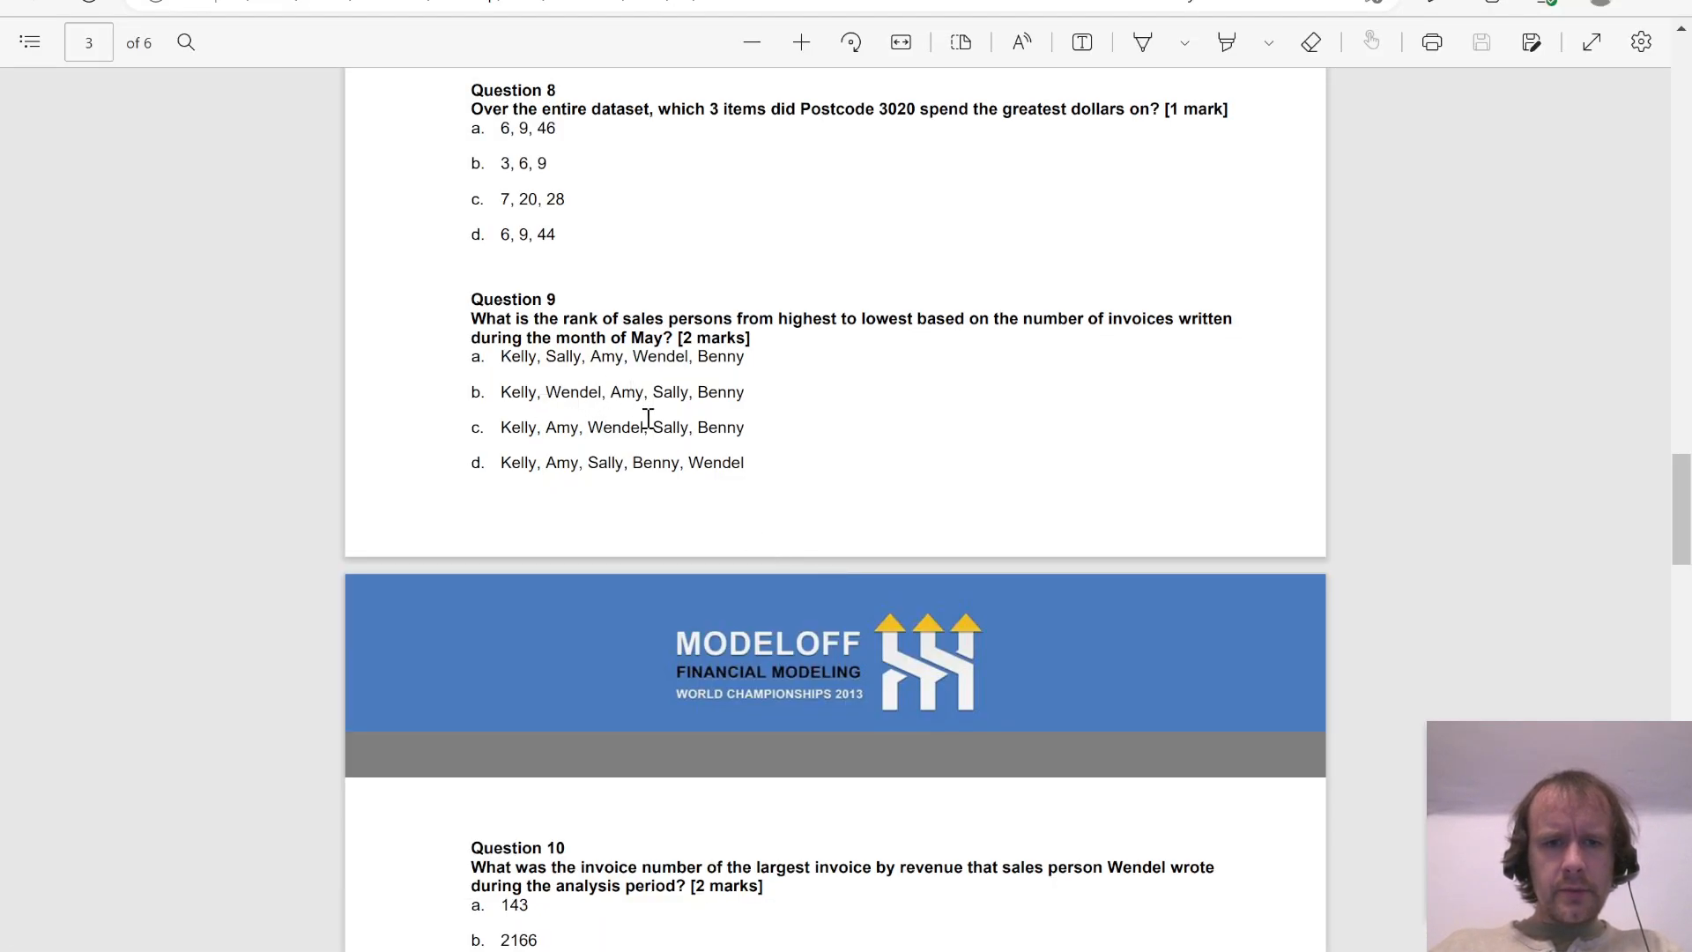
pyautogui.hotkey('alt', 'Tab')
pyautogui.click(807, 278)
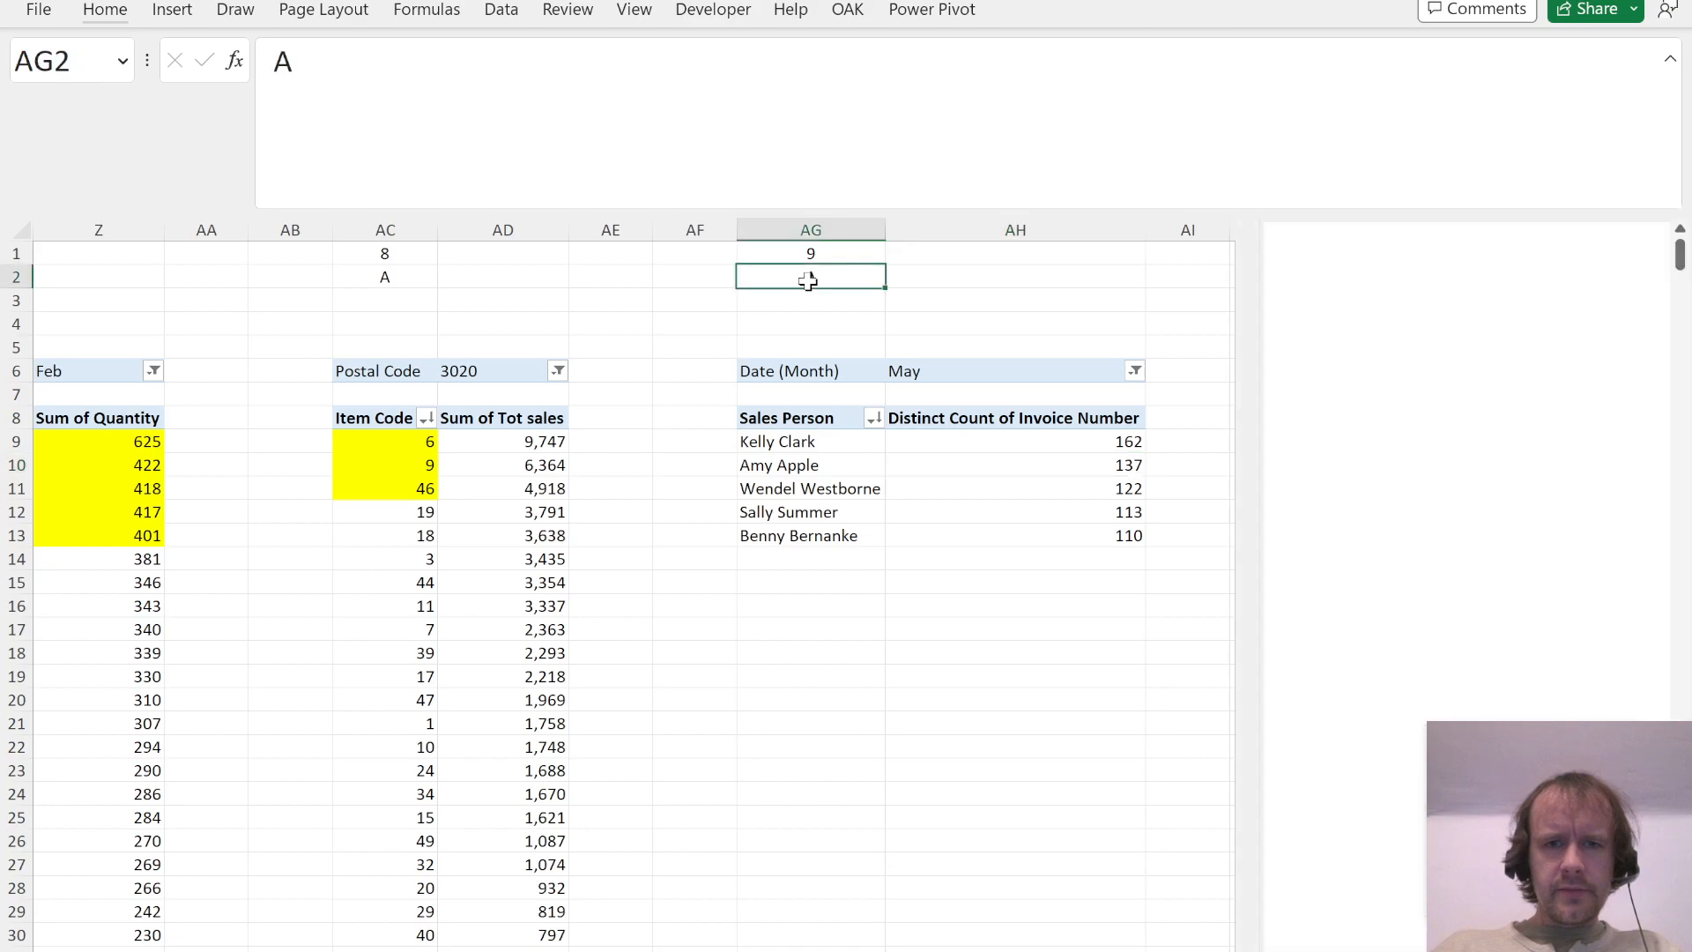
pyautogui.write('C')
# Step: Copy the Question 9 columns AG:AH to columns AK:AL as the starting point for Question 10
pyautogui.hotkey('ctrl', 'space')
pyautogui.hotkey('shift', 'Right')
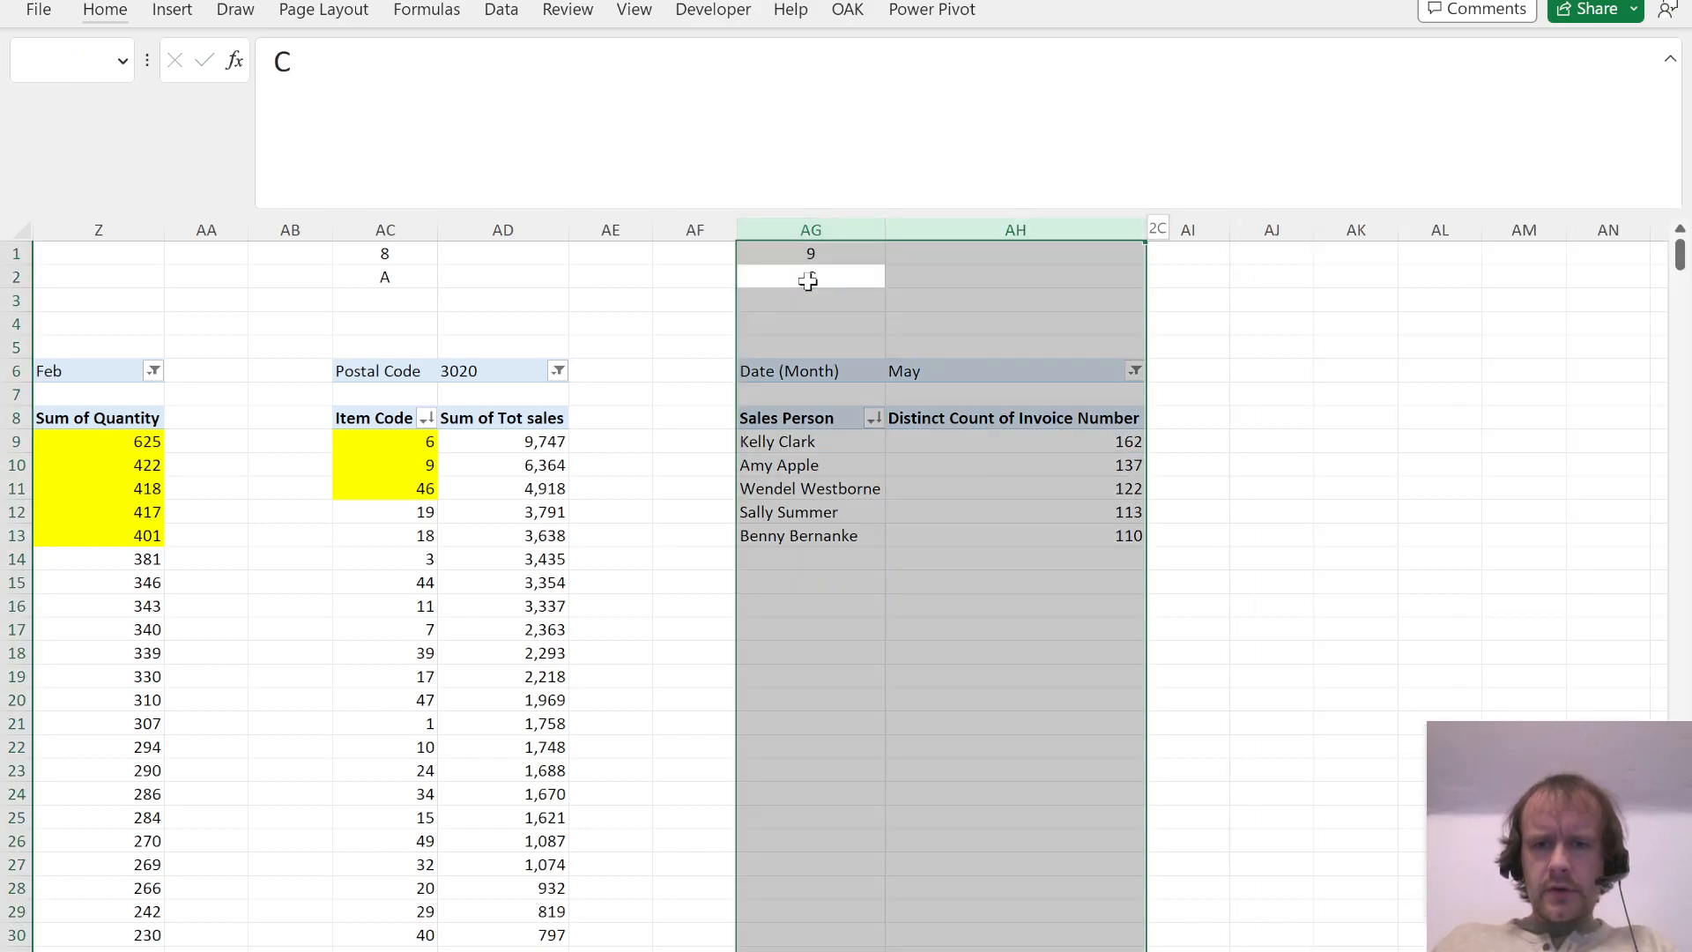
pyautogui.hotkey('ctrl', 'c')
pyautogui.press('Right')
pyautogui.press('Right')
pyautogui.press('Right')
pyautogui.press('Right')
pyautogui.hotkey('ctrl', 'space')
pyautogui.hotkey('ctrl', 'v')
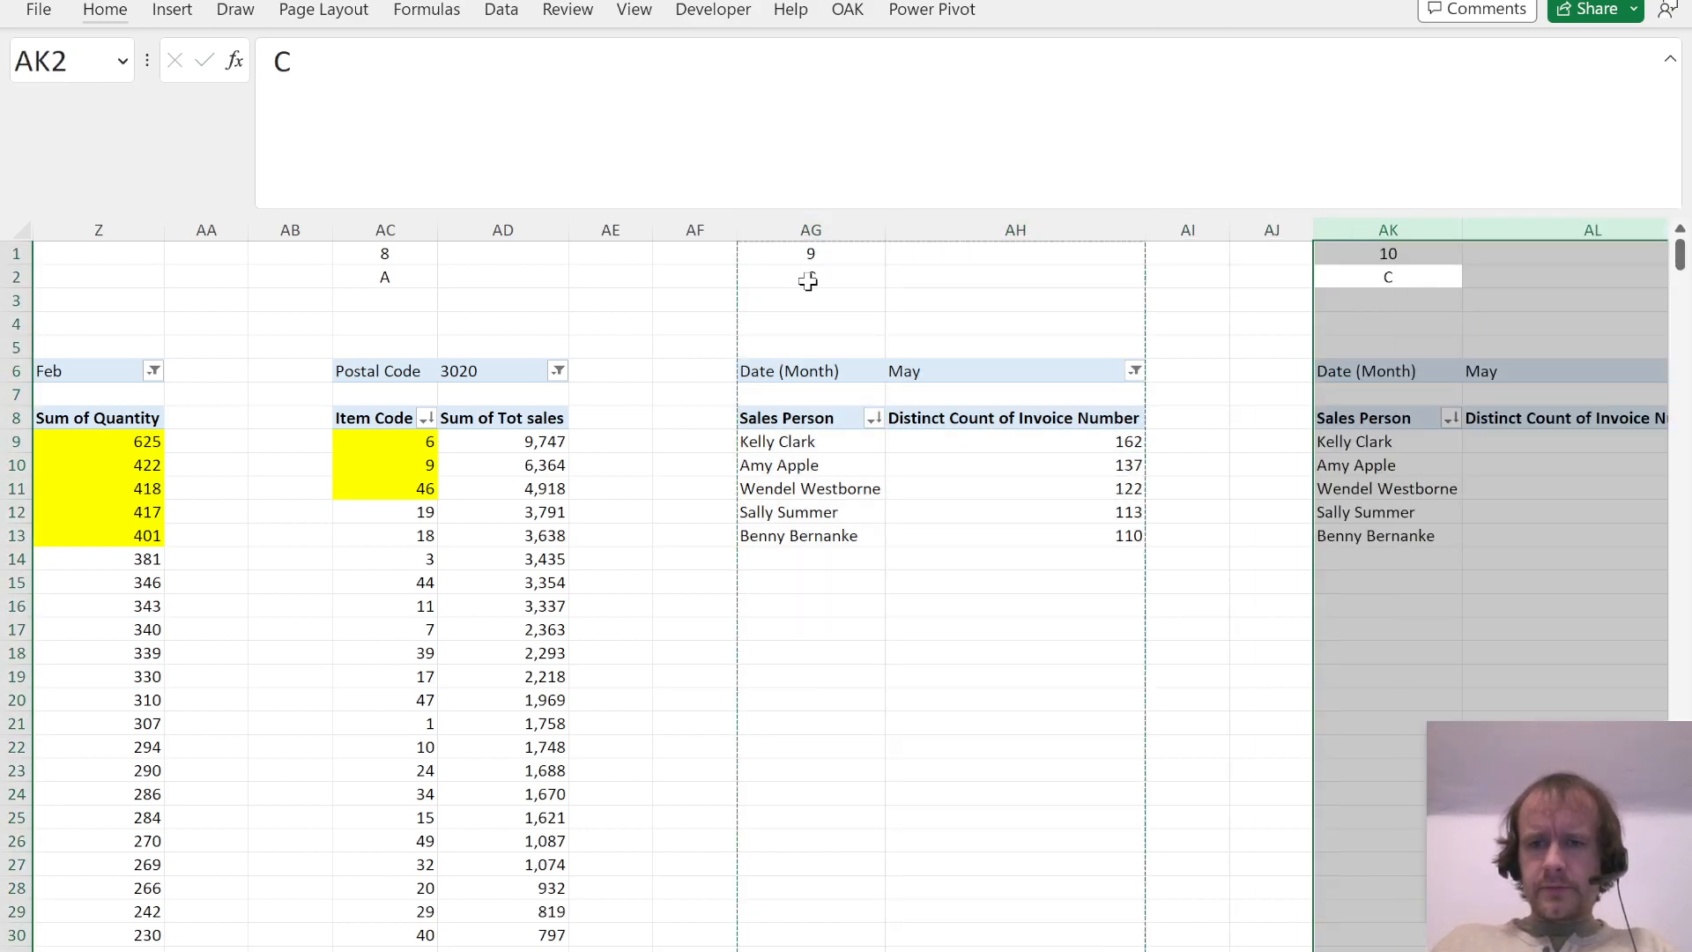
# Step: Read Question 10 in the PDF and rebuild its PivotTable with Sales Person as filter, Invoice Number as rows and Tot sales as values, without Date (Month)
pyautogui.hotkey('alt', 'Tab')
pyautogui.scroll(-4, 828, 595)
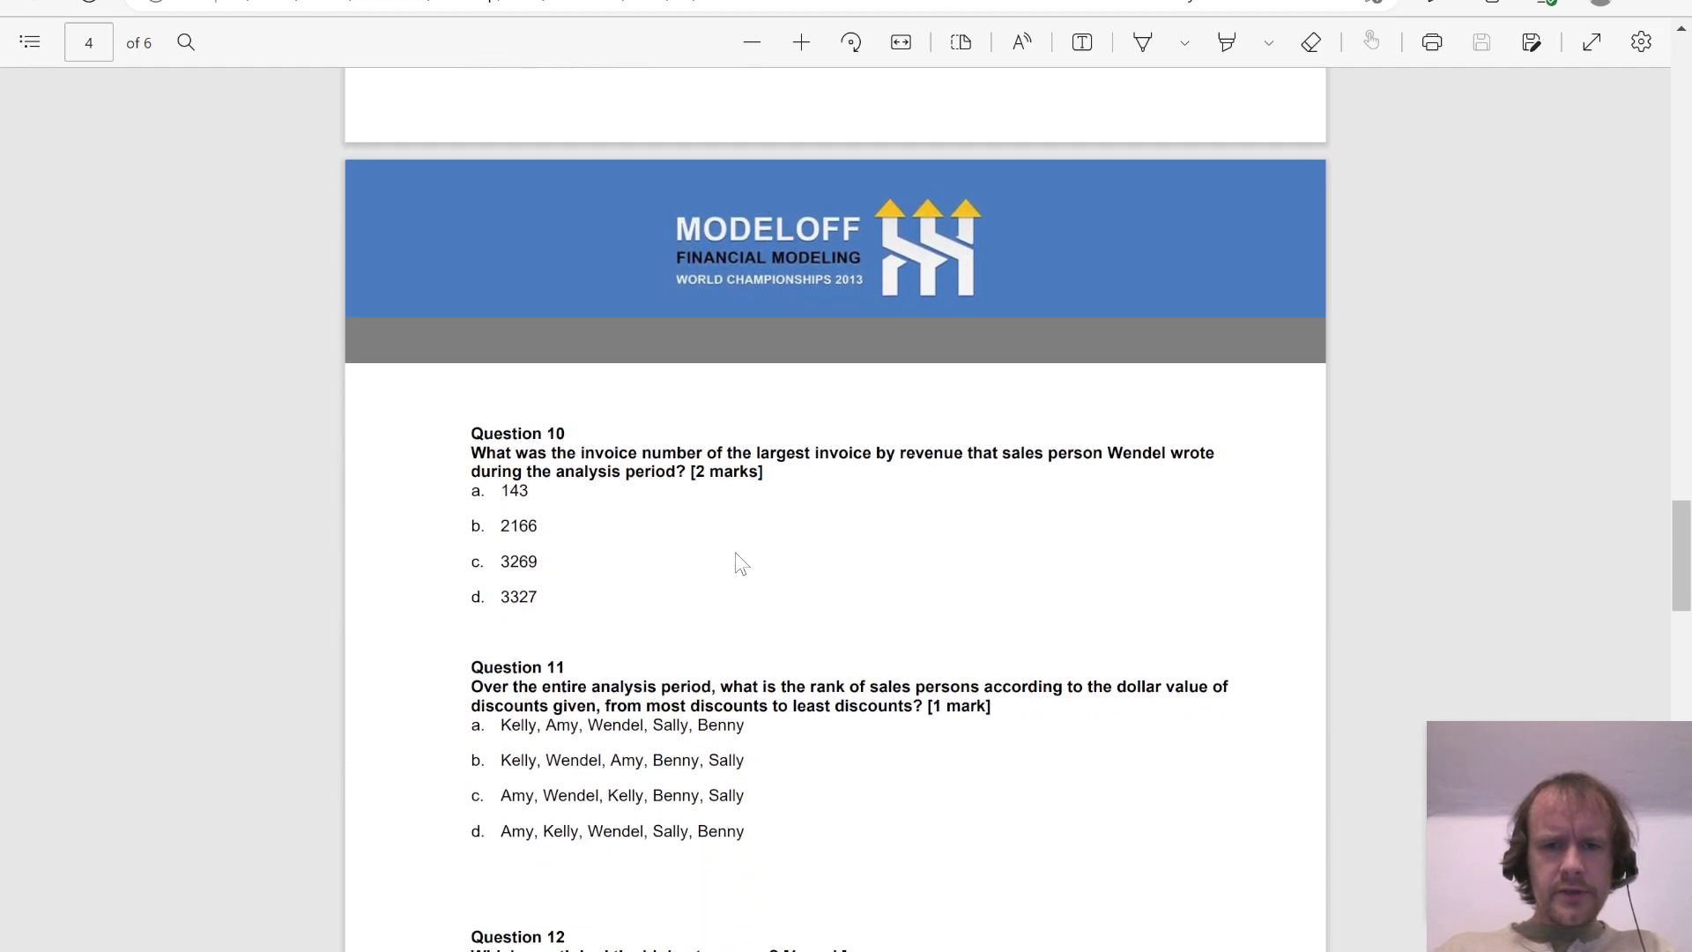
pyautogui.hotkey('alt', 'Tab')
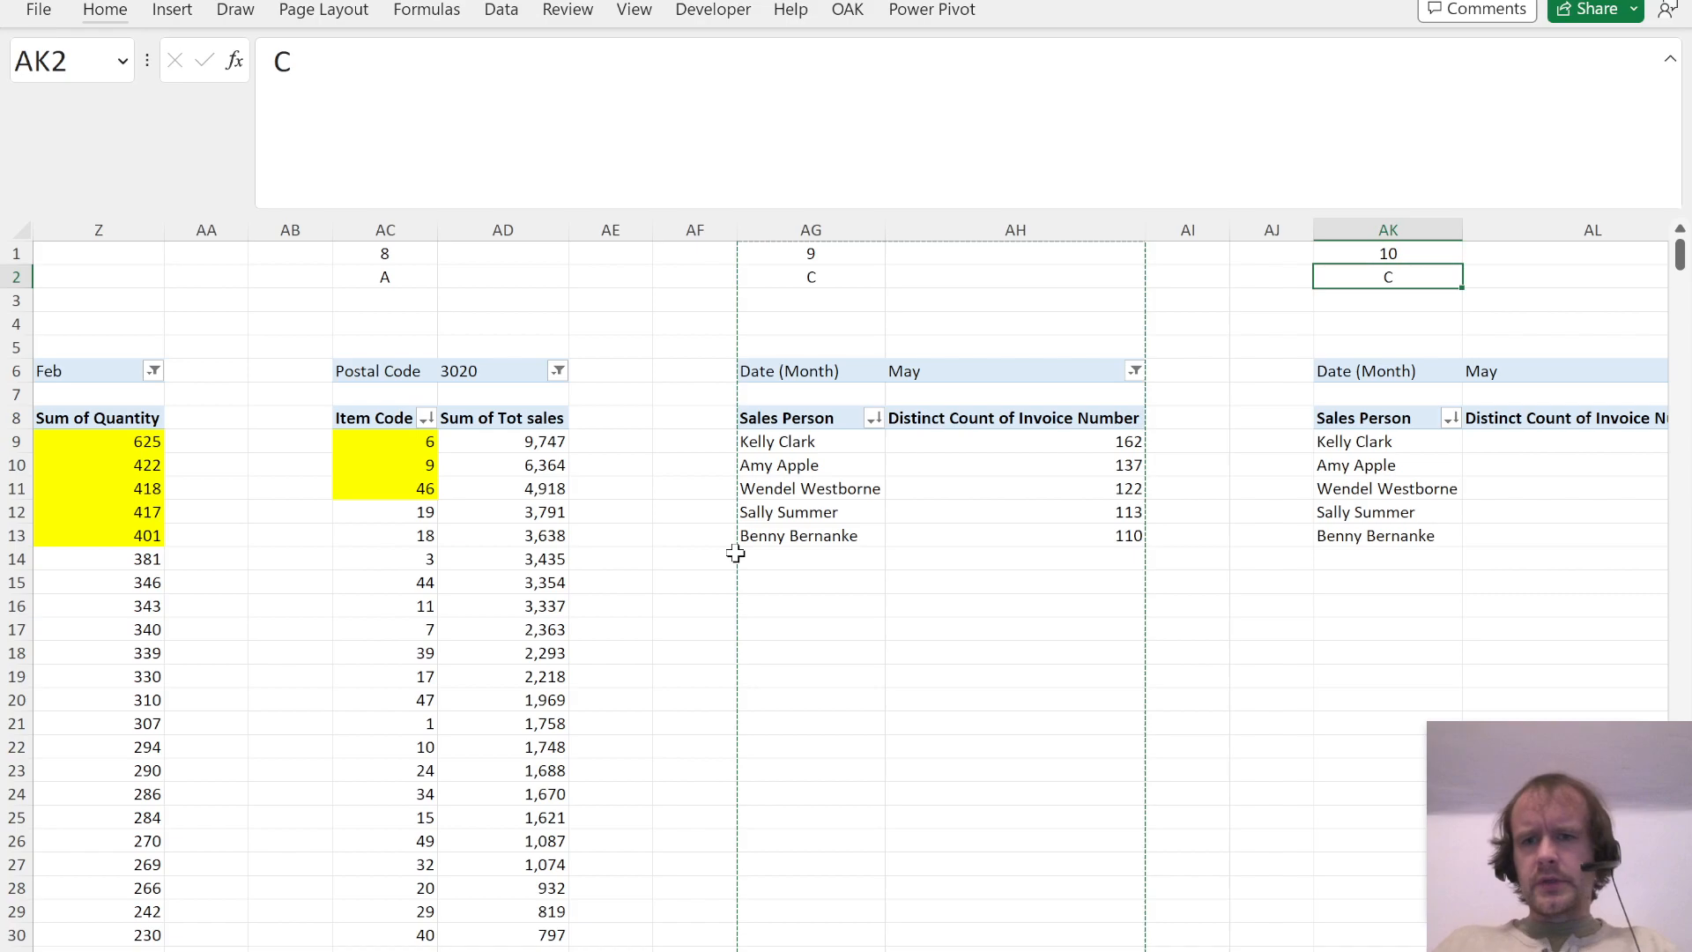
pyautogui.press('Right')
pyautogui.press('Right')
pyautogui.press('Left')
pyautogui.press('Down')
pyautogui.press('Down')
pyautogui.press('Down')
pyautogui.press('Down')
pyautogui.press('Down')
pyautogui.press('Down')
pyautogui.press('Down')
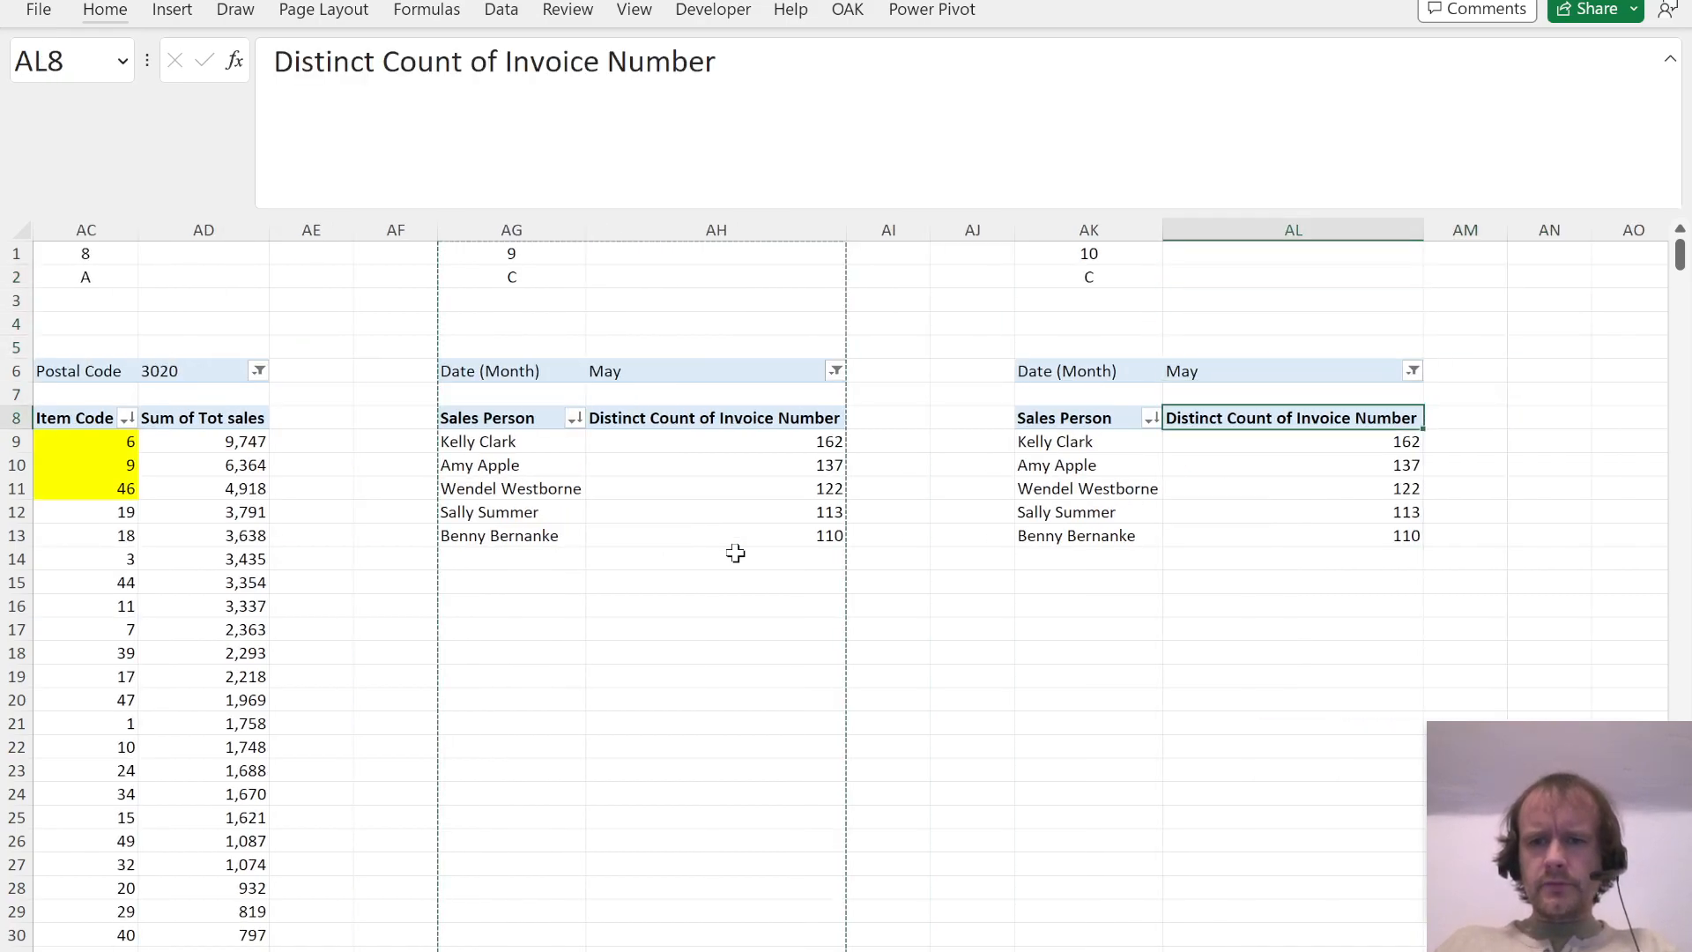
pyautogui.moveTo(1329, 844); pyautogui.dragTo(1454, 540)
pyautogui.moveTo(1568, 844); pyautogui.dragTo(1364, 842)
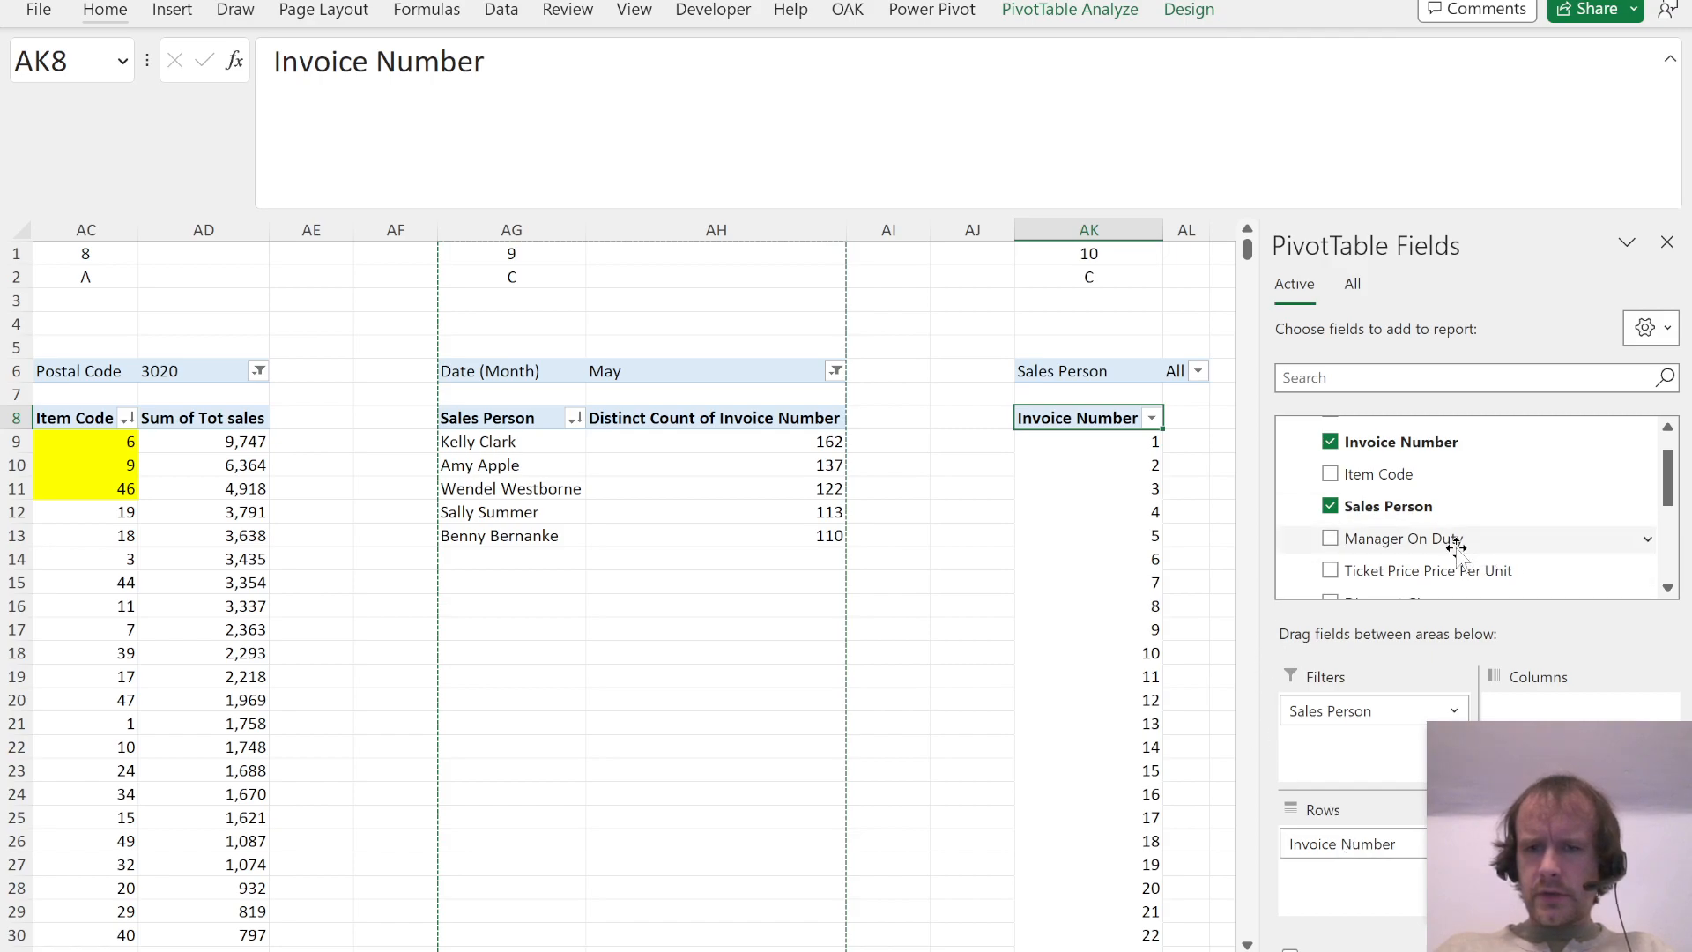
pyautogui.scroll(-5, 1454, 546)
pyautogui.click(1405, 535)
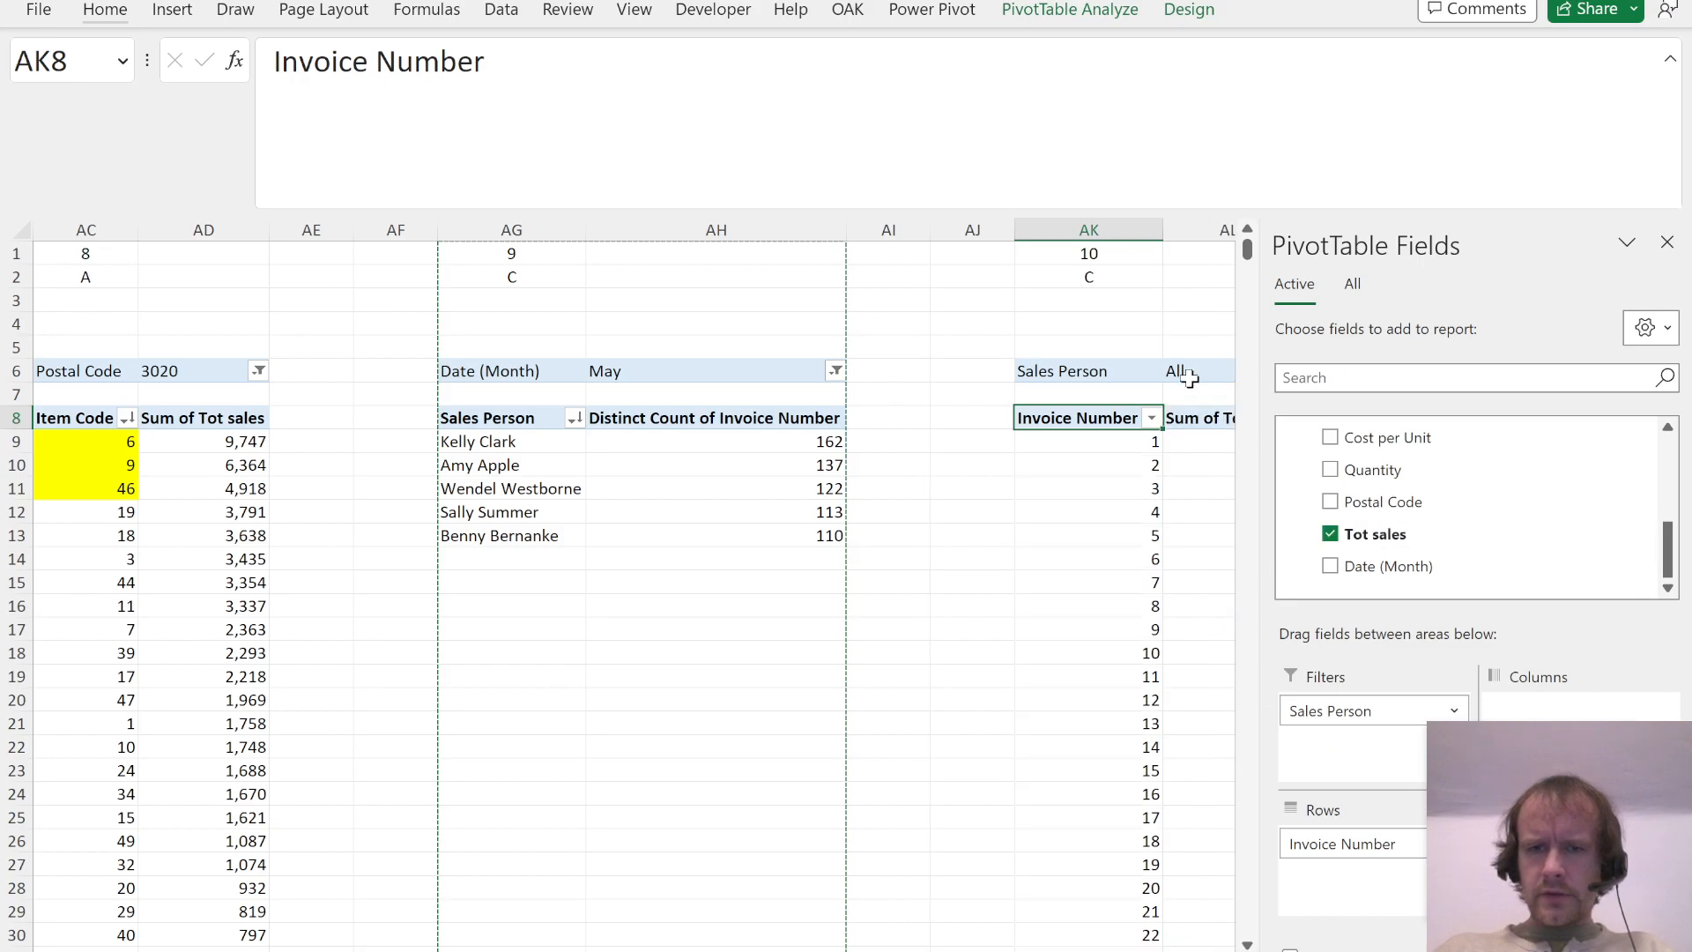
# Step: Filter the Question 10 PivotTable to the sales person named in the question
pyautogui.click(1100, 355)
pyautogui.press('Down')
pyautogui.press('Right')
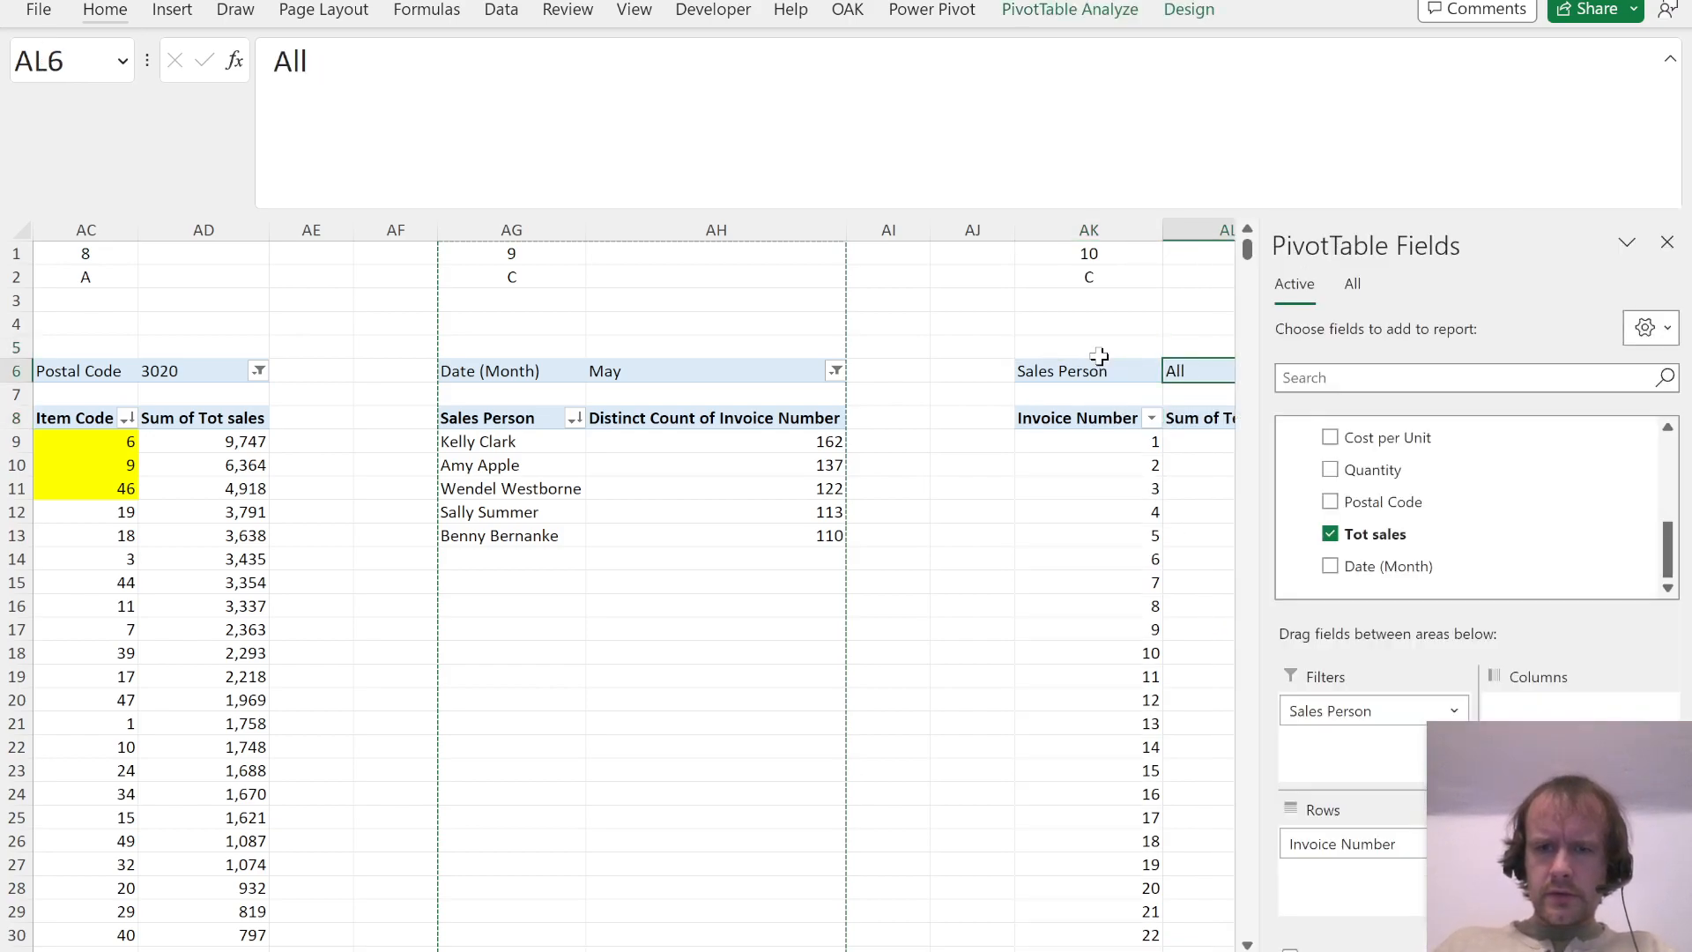
pyautogui.hotkey('alt', 'Down')
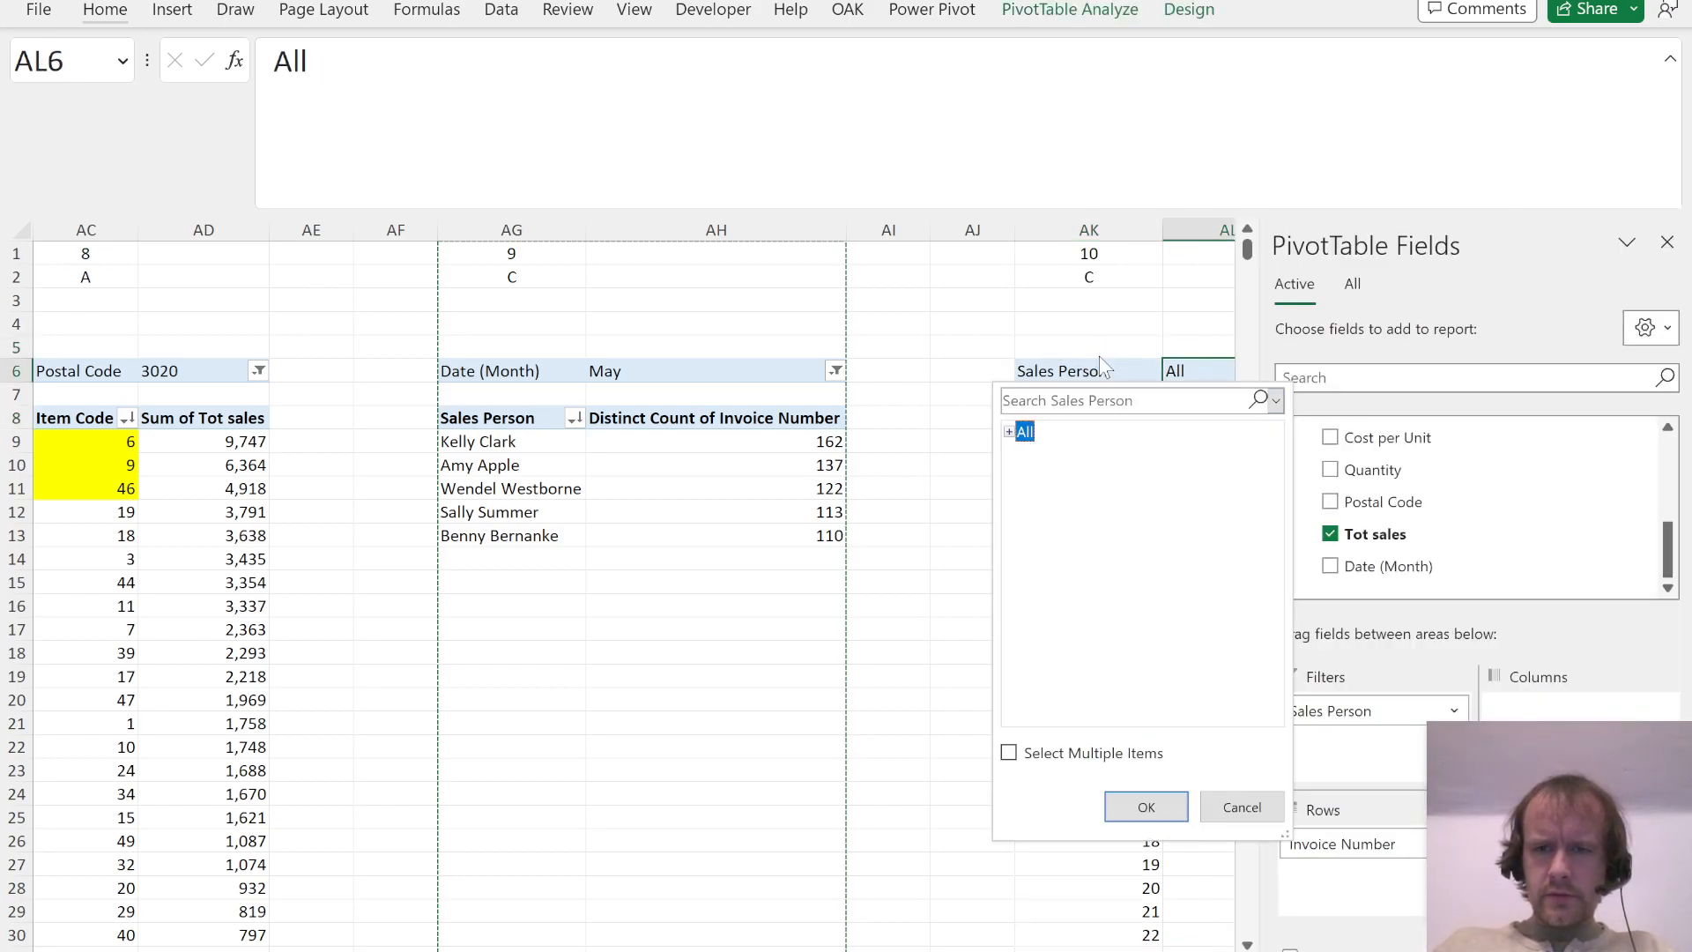
pyautogui.press('Tab')
pyautogui.press('Right')
pyautogui.press('Down')
# Step: Sort the Question 10 PivotTable's invoices by Sum of Tot sales in descending order
pyautogui.press('Down')
pyautogui.press('Down')
pyautogui.press('Down')
pyautogui.press('Down')
pyautogui.press('Return')
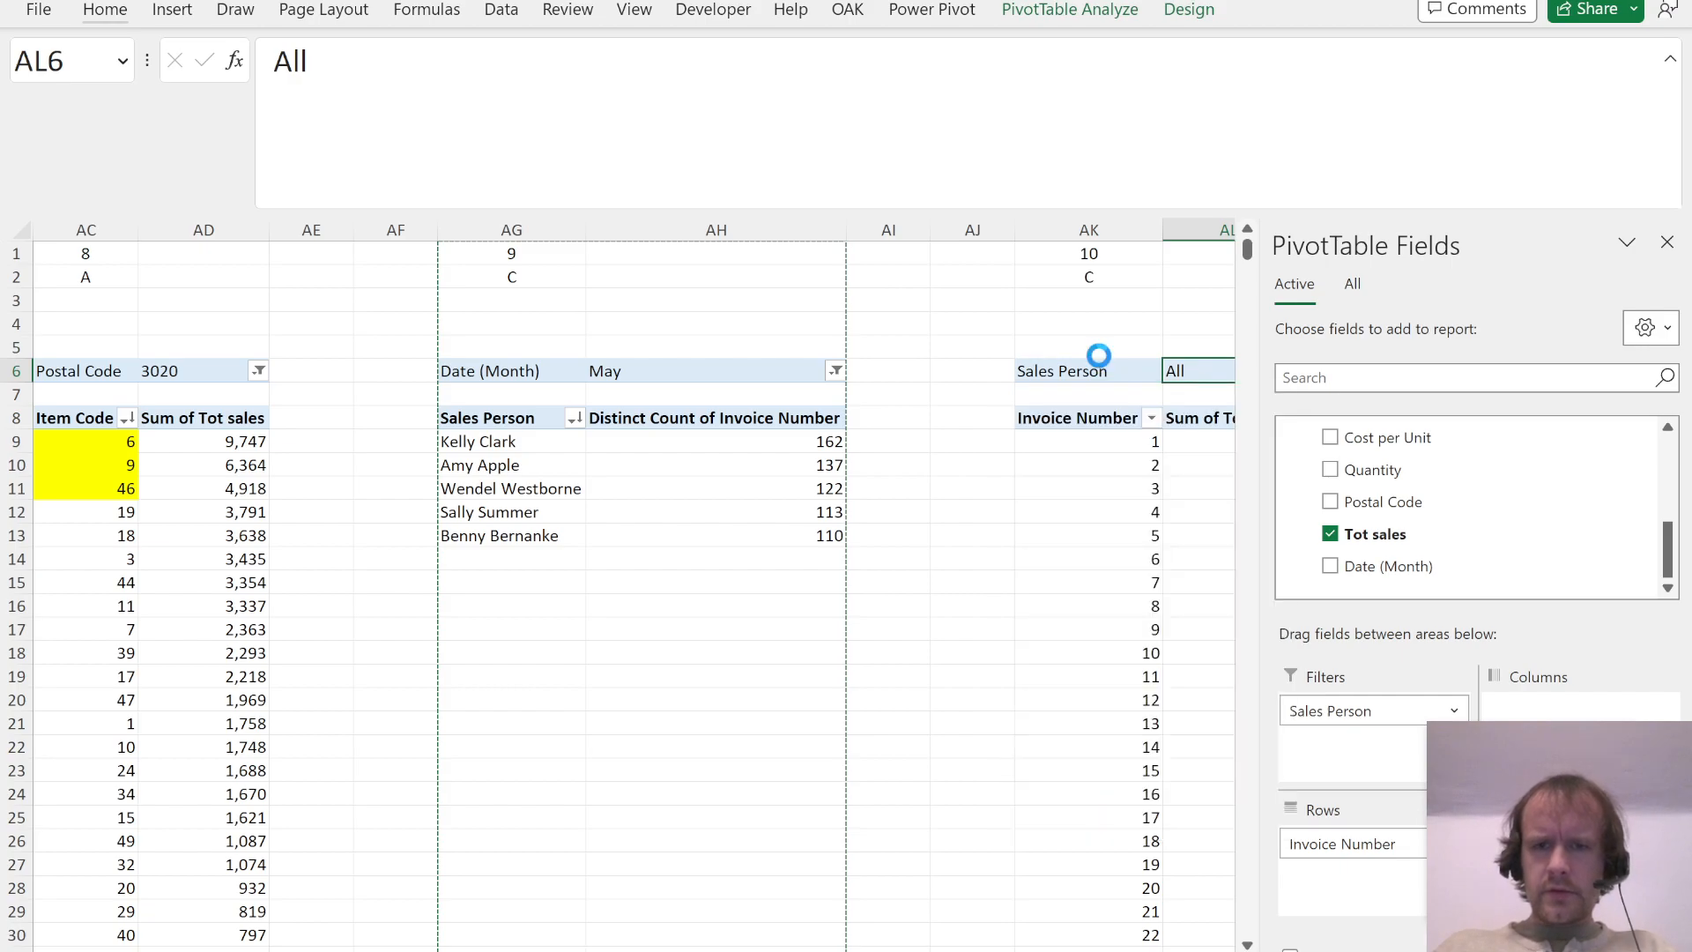
pyautogui.press('Down')
pyautogui.press('Down')
pyautogui.press('Down')
pyautogui.hotkey('alt', 'a')
pyautogui.press('s')
pyautogui.press('d')
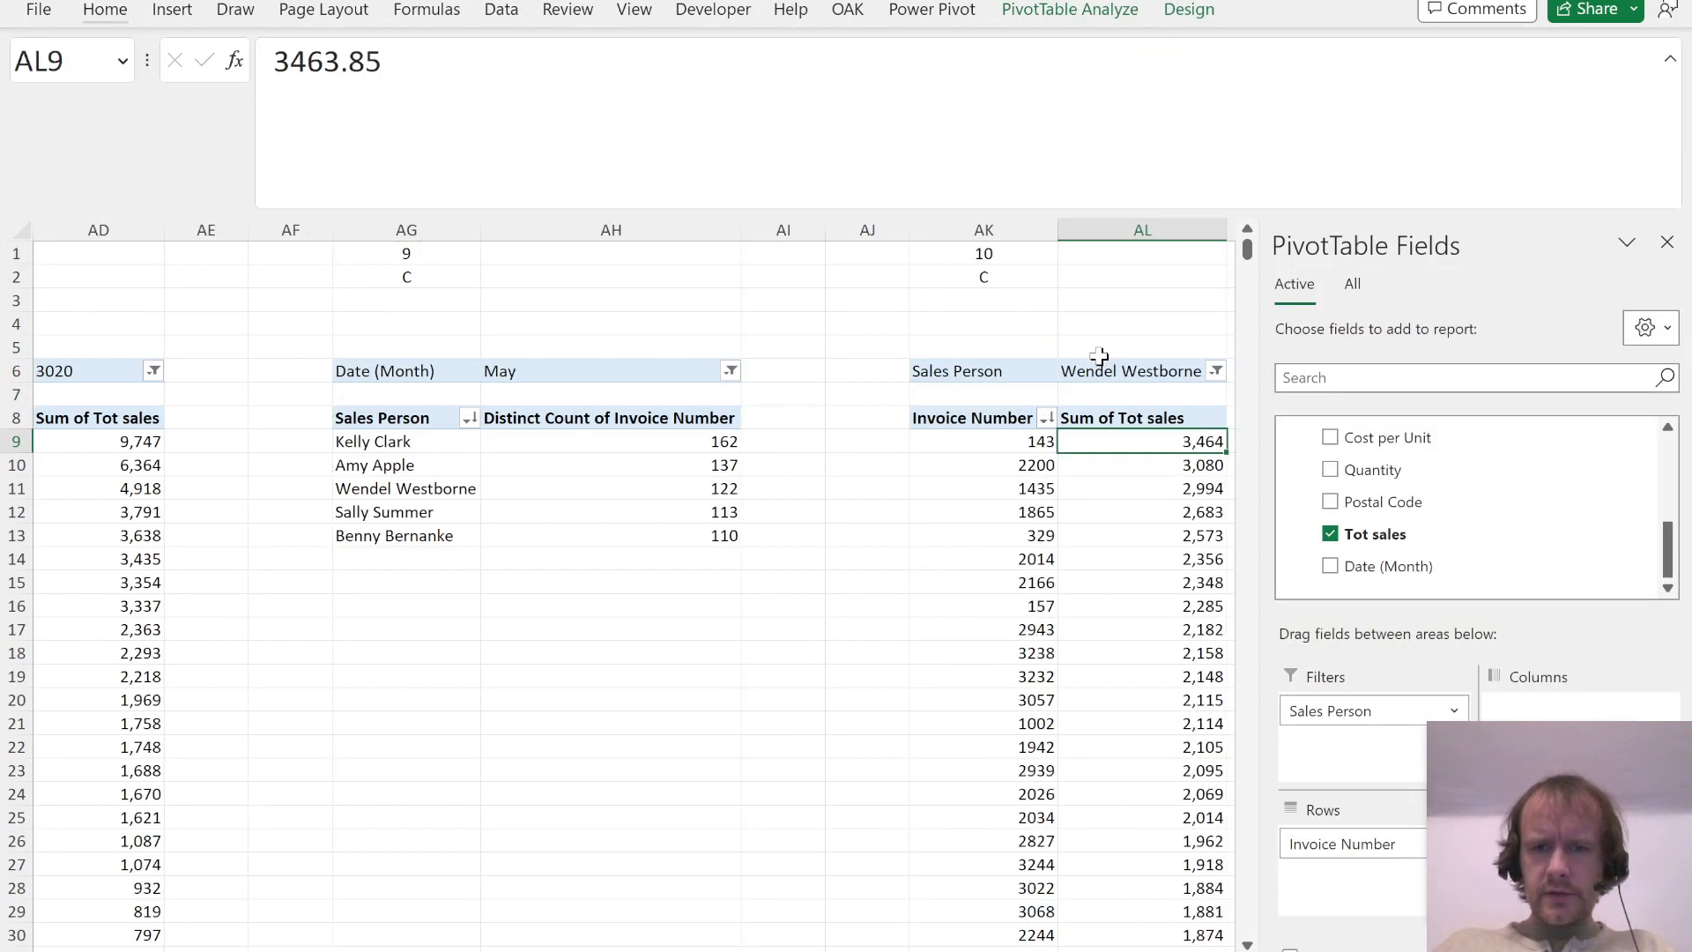
# Step: Check the Question 10 options in the PDF and record answer A in AK2
pyautogui.press('Left')
pyautogui.press('Up')
pyautogui.press('Up')
pyautogui.press('Up')
pyautogui.press('Up')
pyautogui.press('Up')
pyautogui.press('Up')
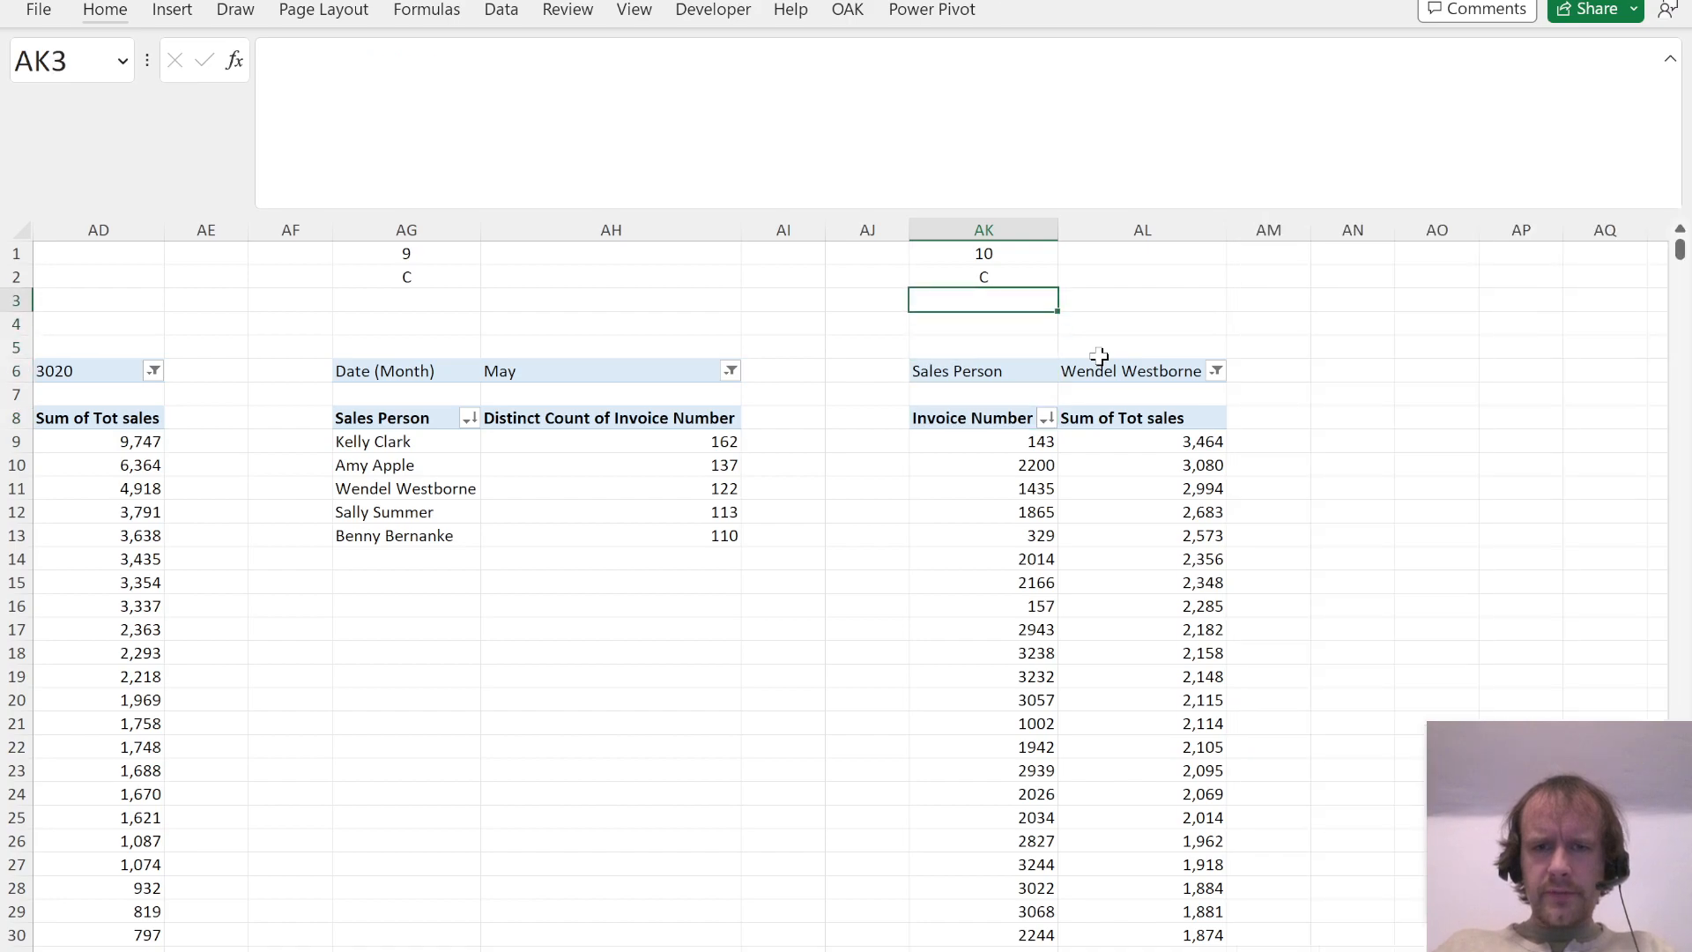
pyautogui.hotkey('alt', 'Tab')
# Step: Read Question 11 about the ranking of sales persons by discounts given in the PDF
pyautogui.hotkey('alt', 'Tab')
pyautogui.write('A')
pyautogui.press('Return')
# Step: Copy the Question 10 columns AK:AL to columns AO:AP as the starting point for Question 11
pyautogui.hotkey('ctrl', 'space')
pyautogui.hotkey('shift', 'Right')
pyautogui.hotkey('ctrl', 'c')
pyautogui.press('Right')
pyautogui.press('Right')
pyautogui.press('Right')
pyautogui.press('Right')
pyautogui.hotkey('ctrl', 'space')
pyautogui.hotkey('ctrl', 'v')
pyautogui.hotkey('alt', 'Tab')
pyautogui.scroll(-3, 798, 784)
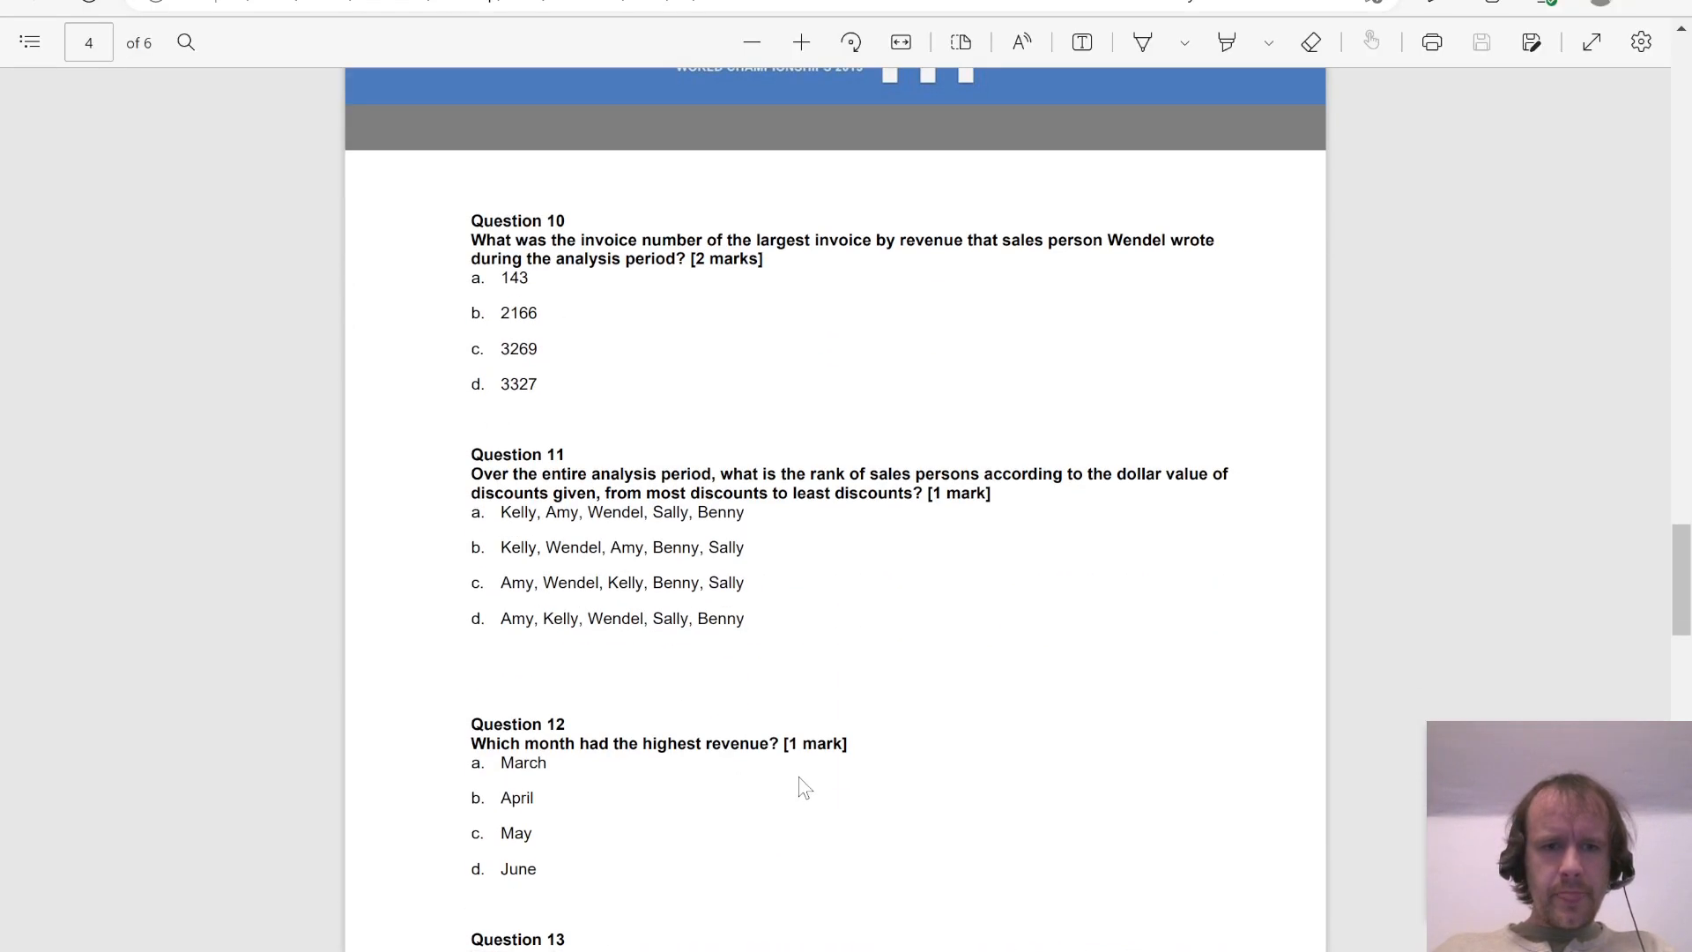
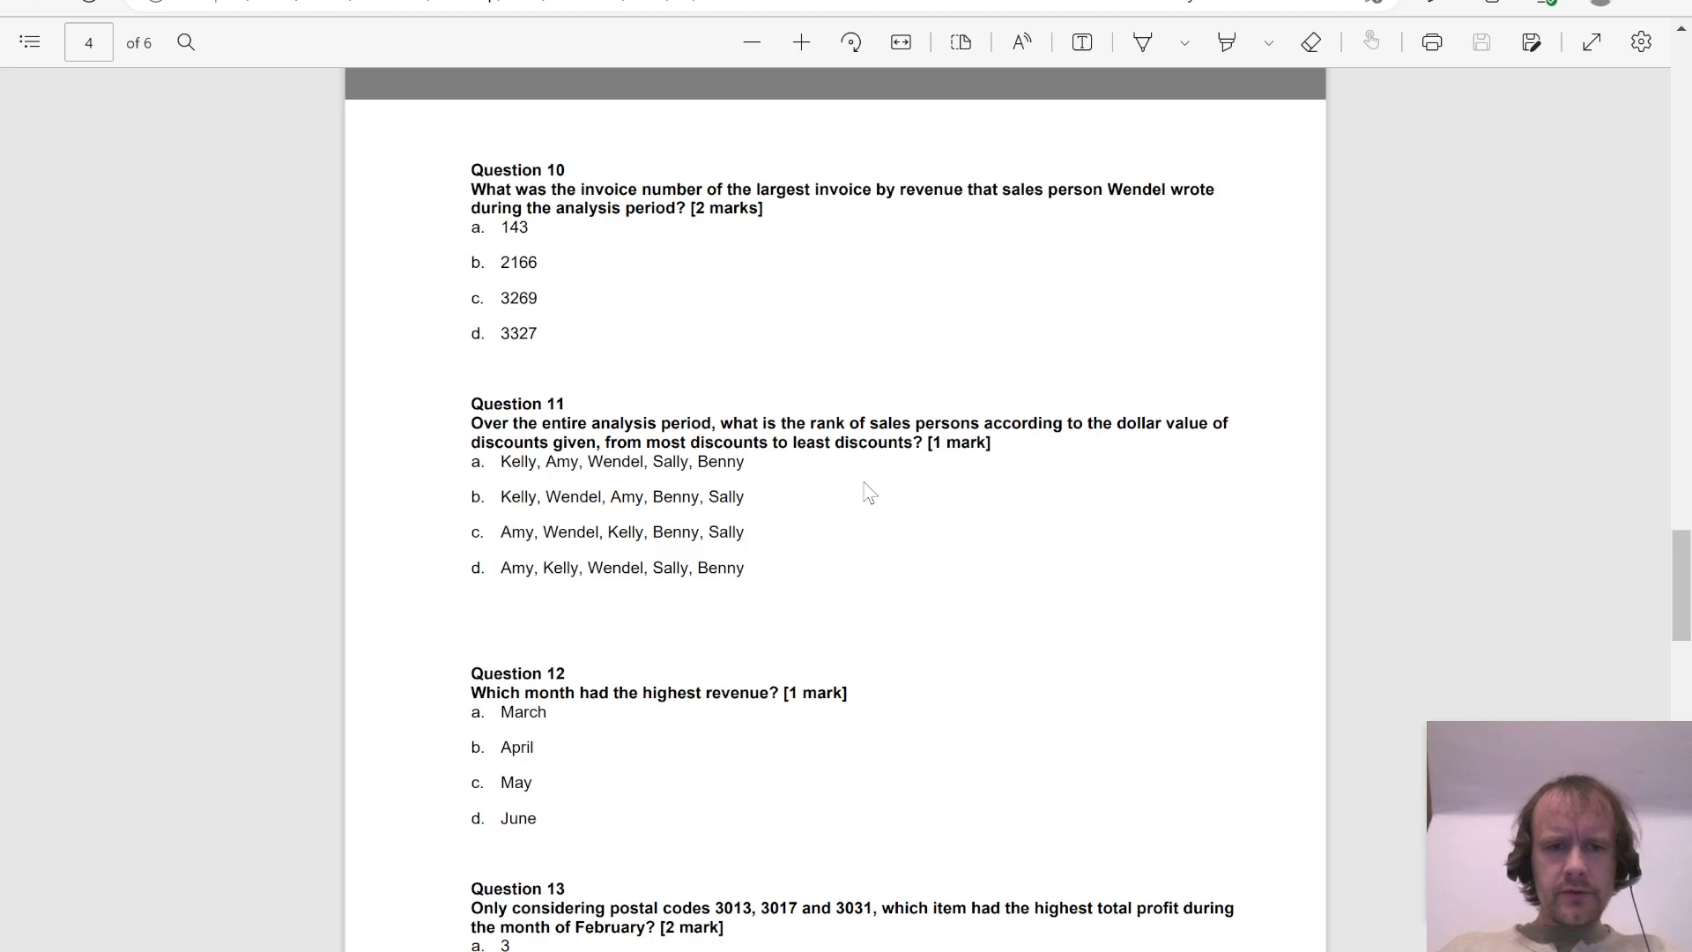
# Step: Switch to Excel and add a "Tot disc" column in M1 beside Tot sales in the sales data table
pyautogui.hotkey('alt', 'Tab')
pyautogui.hotkey('ctrl', 'pageup')
pyautogui.press('Right')
pyautogui.press('Up')
pyautogui.write('Tot disc')
pyautogui.press('Return')
# Step: Calculate Tot disc in M2 as Quantity times the difference between Ticket Price Price Per Unit and Sales Price Per Unit
pyautogui.write('=')
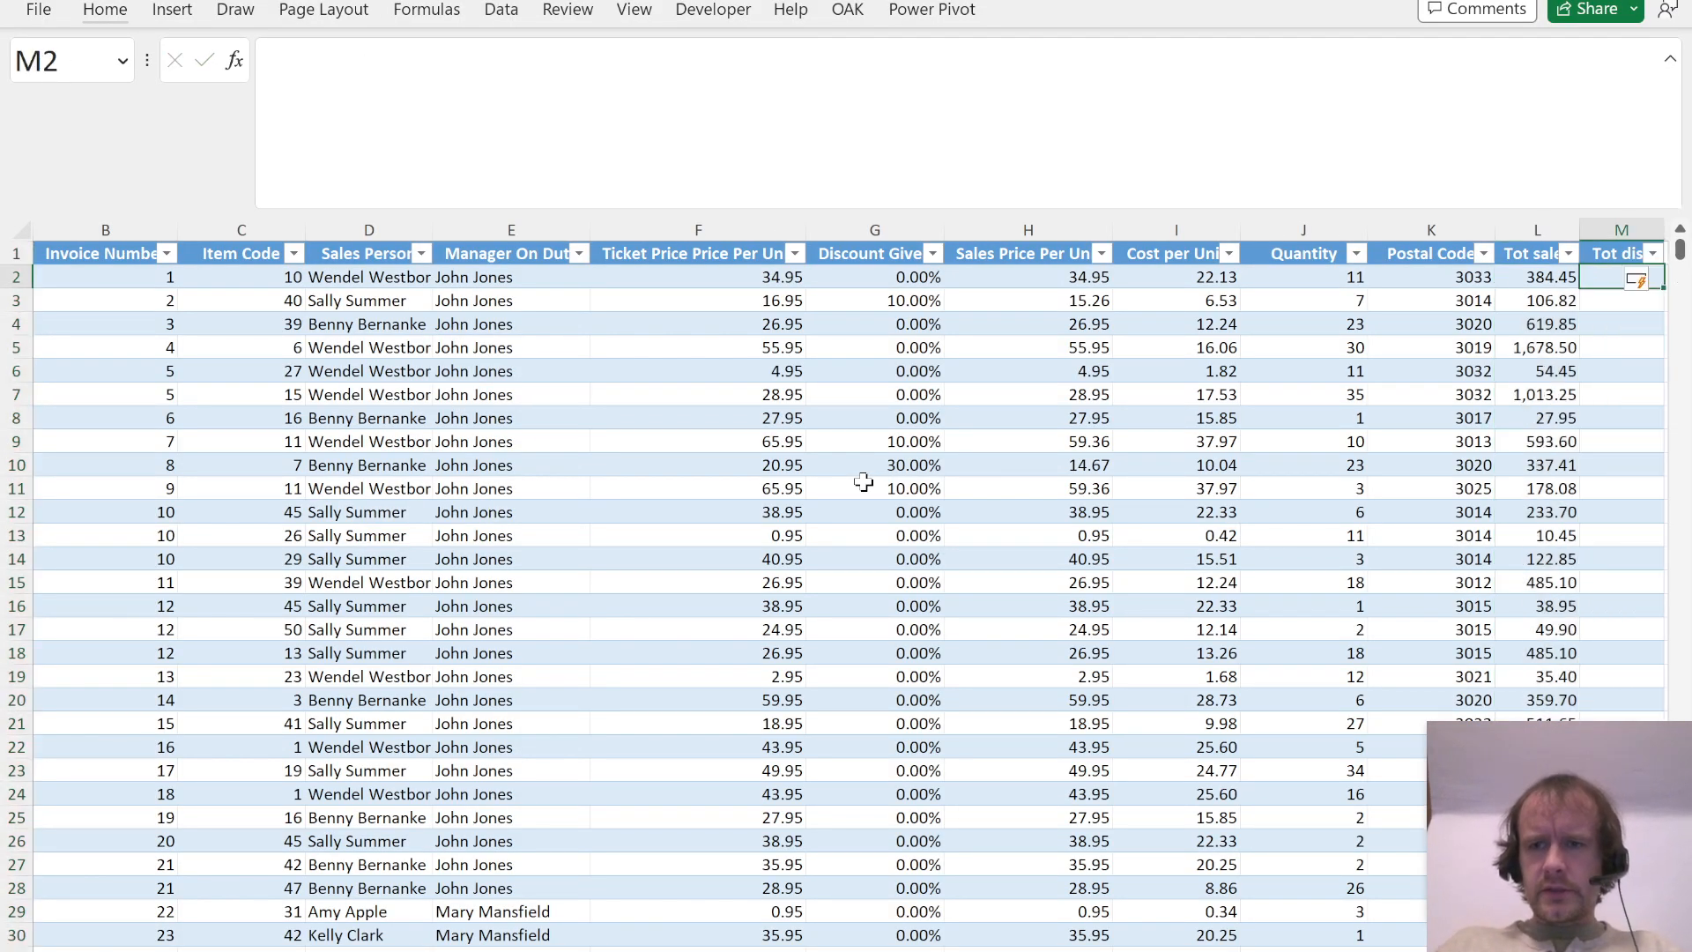
pyautogui.press('Left')
pyautogui.press('Left')
pyautogui.press('Left')
pyautogui.write('*(')
pyautogui.press('Left')
pyautogui.press('Left')
pyautogui.press('Left')
pyautogui.press('Left')
pyautogui.press('Left')
pyautogui.press('Left')
pyautogui.press('Left')
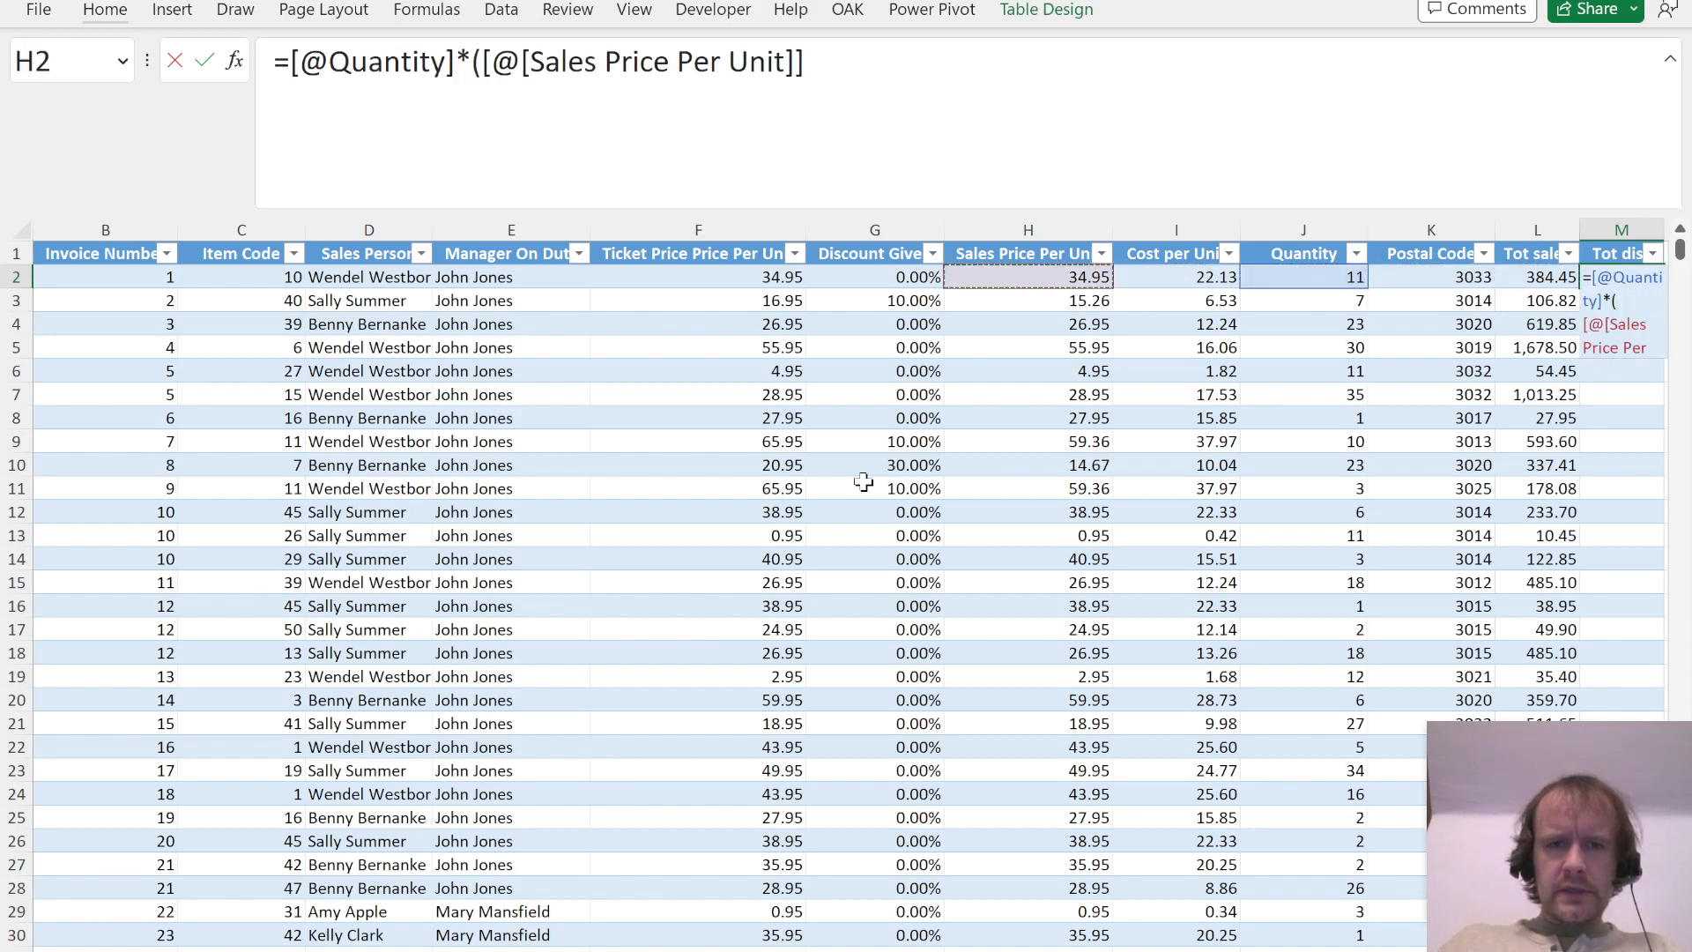
pyautogui.write('-')
pyautogui.press('Left')
pyautogui.press('Left')
pyautogui.press('Left')
pyautogui.press('Left')
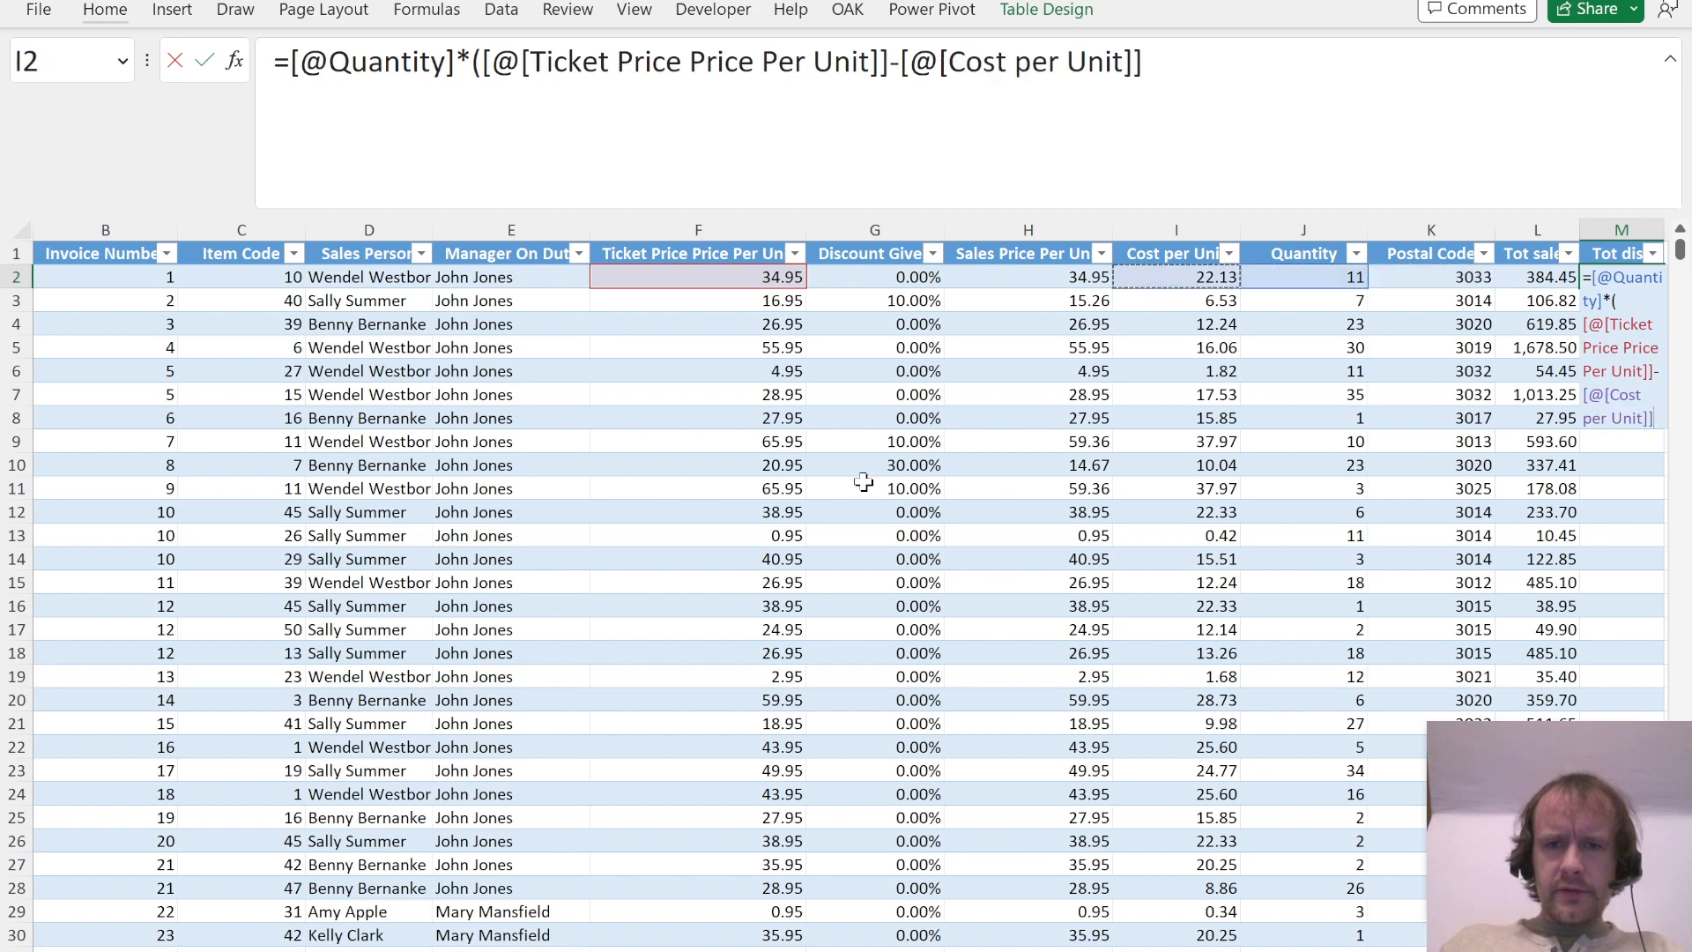
pyautogui.press('Left')
pyautogui.write(')')
pyautogui.hotkey('ctrl', 'Return')
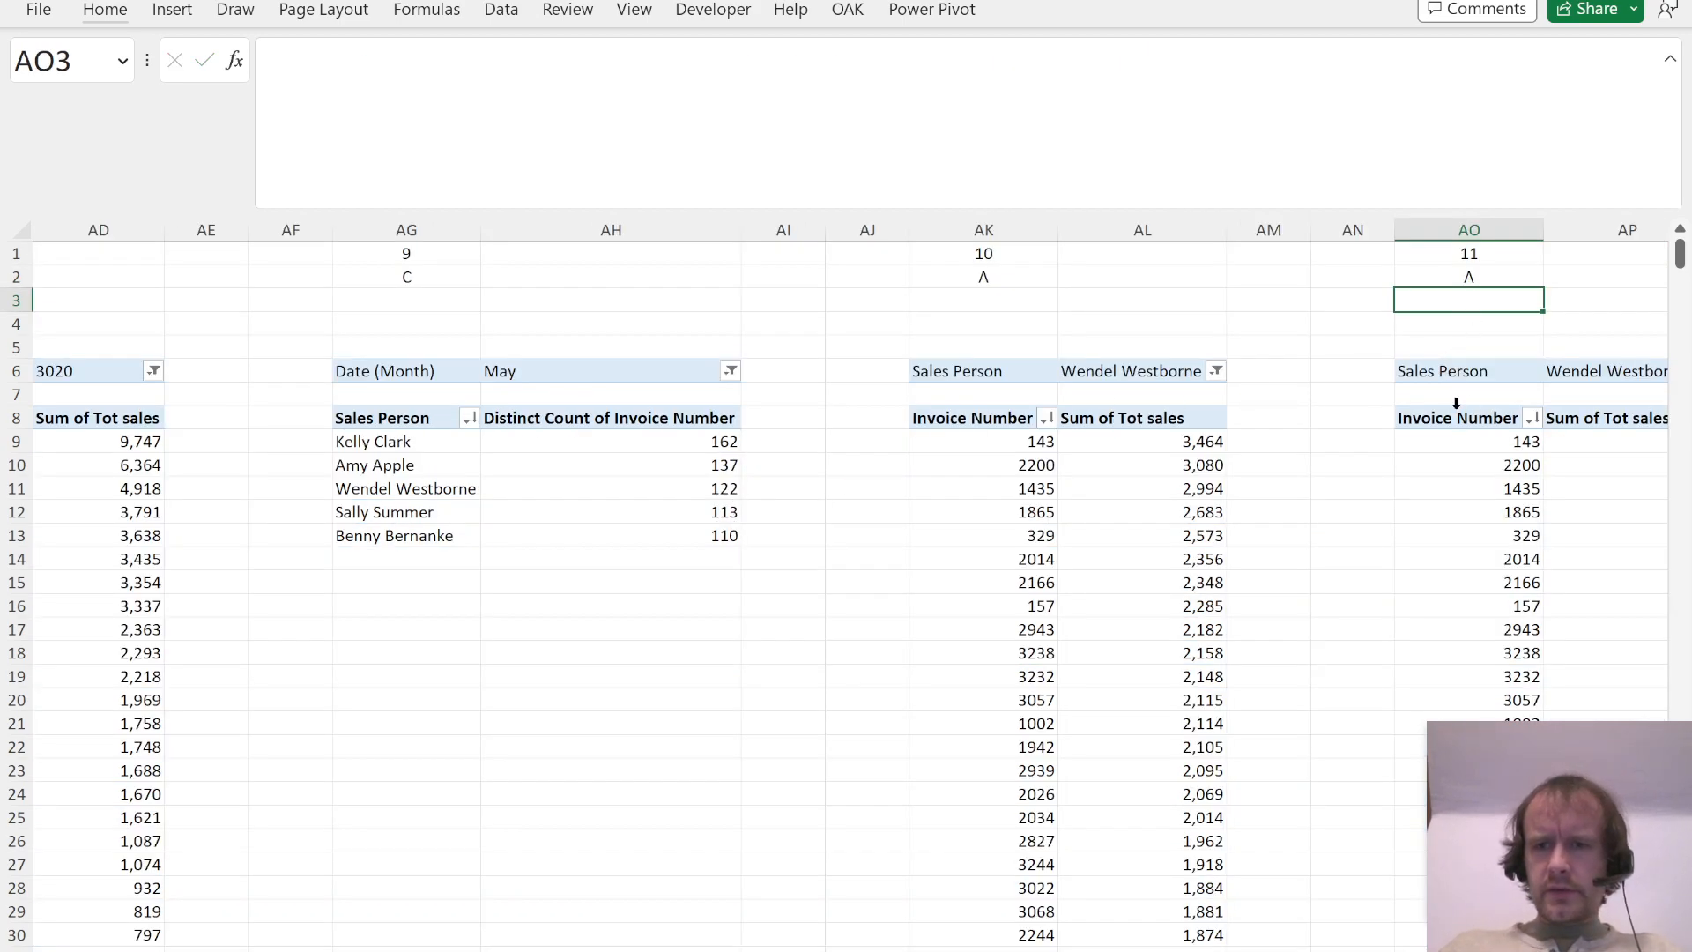
# Step: Refresh the Question 11 PivotTable to bring in the Tot disc field
pyautogui.click(1458, 434)
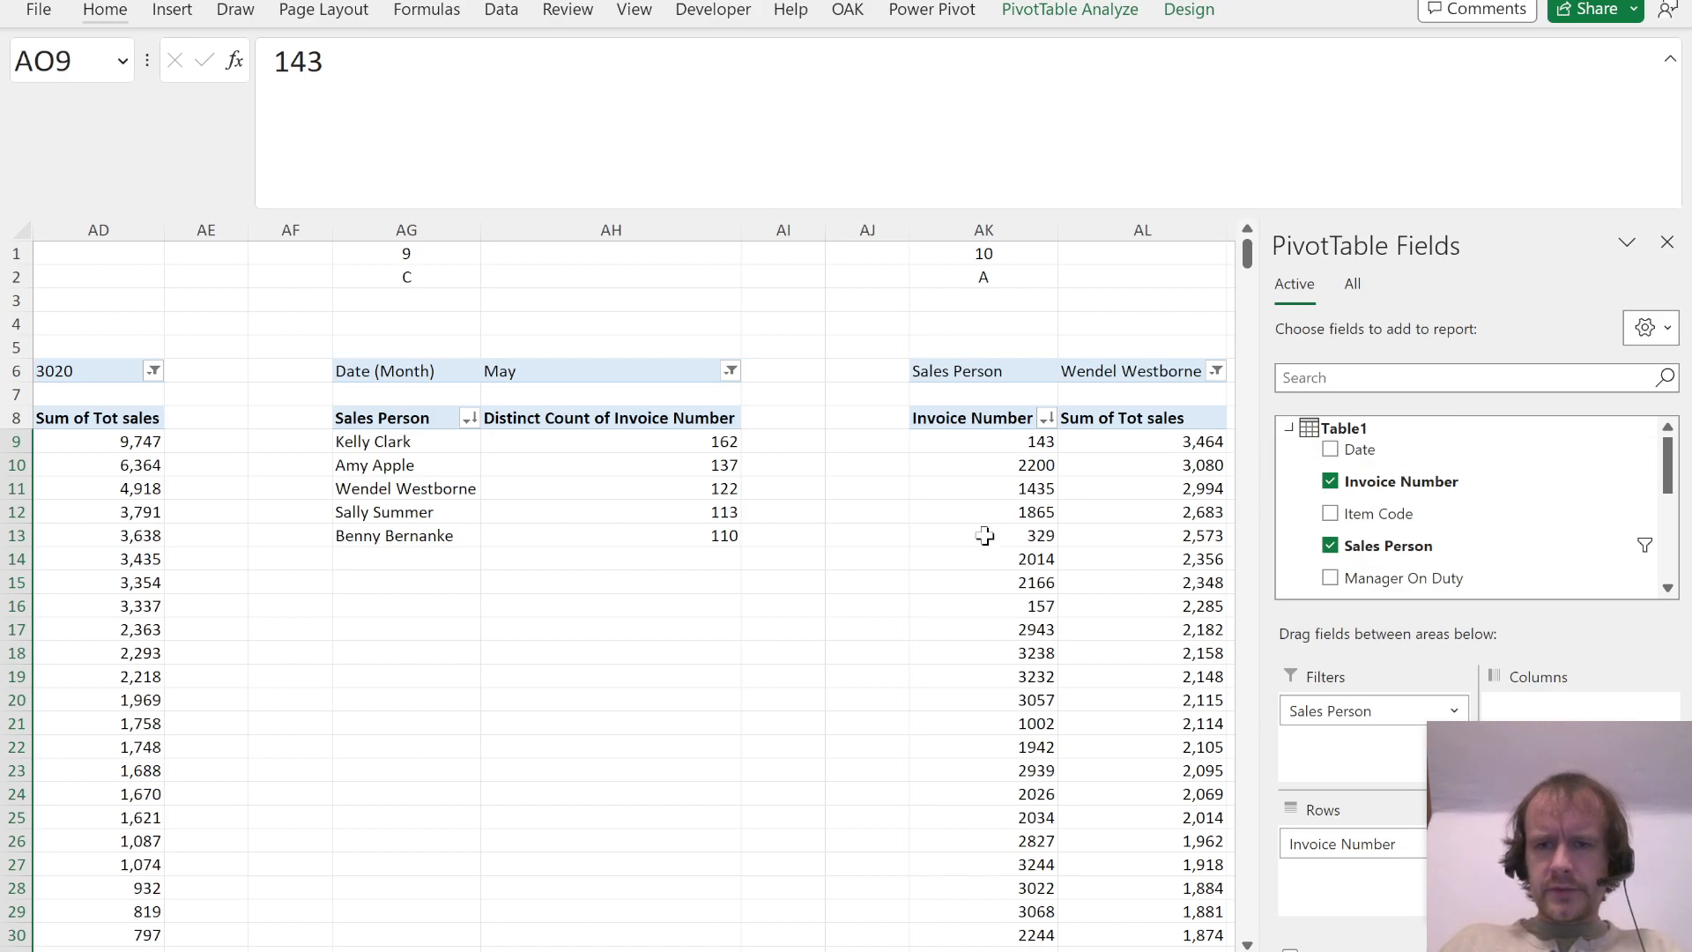
pyautogui.hscroll(5, 1219, 513)
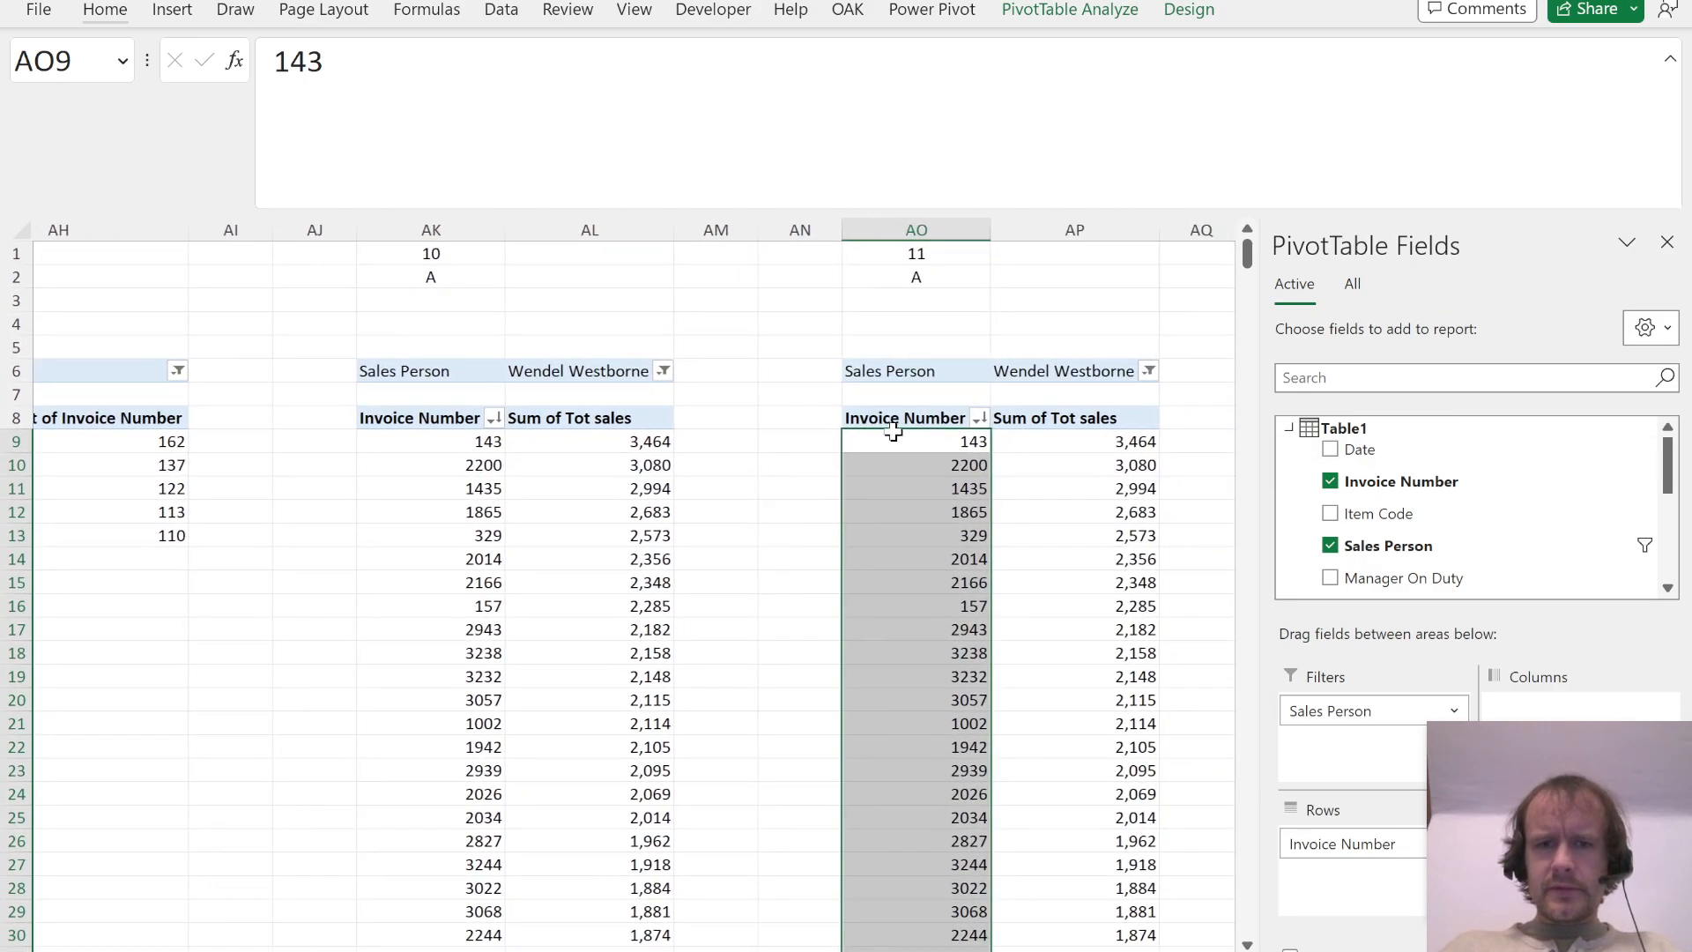
pyautogui.click(1070, 11)
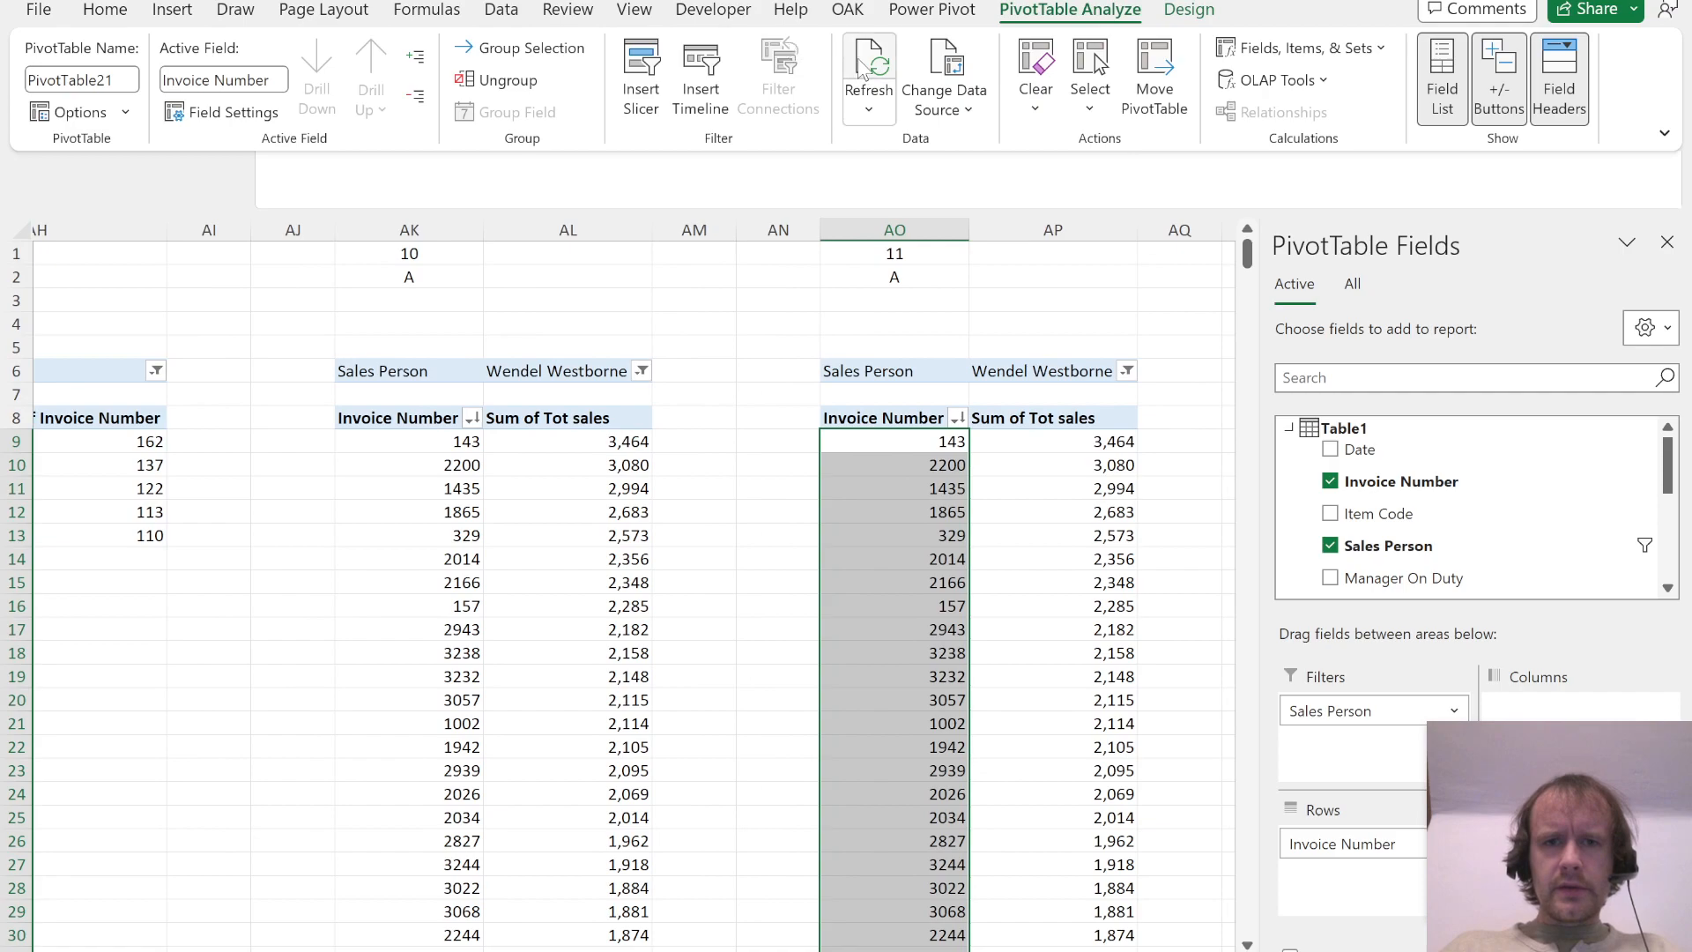
pyautogui.click(858, 58)
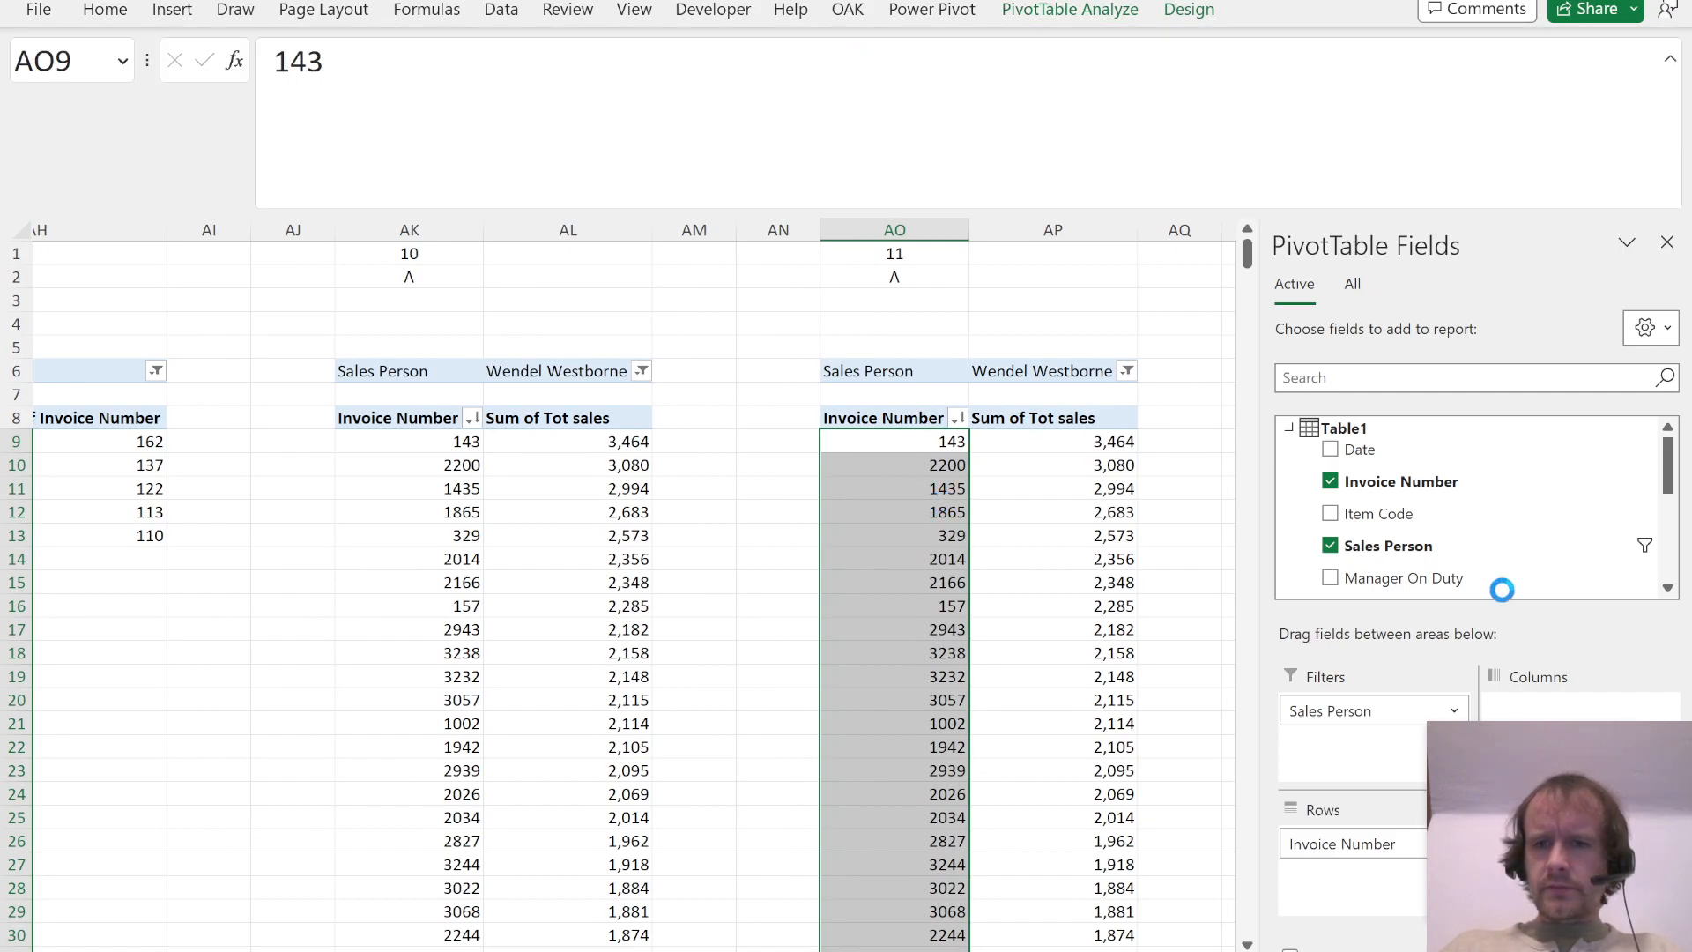
# Step: Replace Invoice Number and Tot sales in the Question 11 PivotTable with Sales Person rows and Sum of Tot disc values
pyautogui.click(1330, 482)
pyautogui.scroll(-3, 1477, 526)
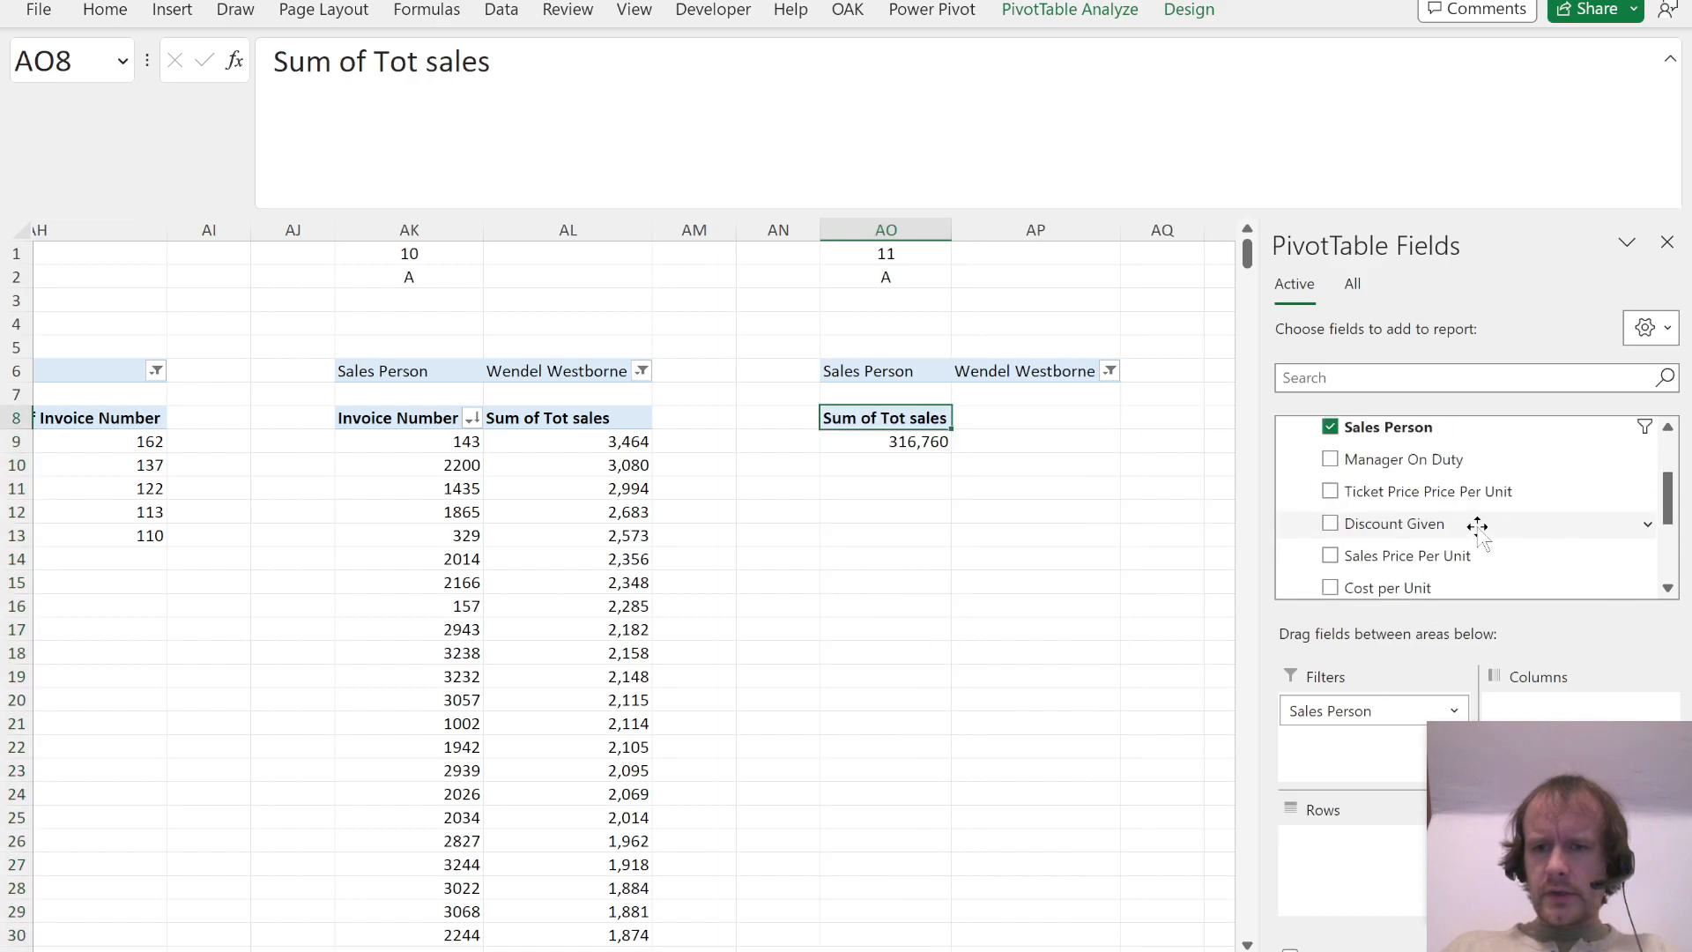
pyautogui.click(1330, 501)
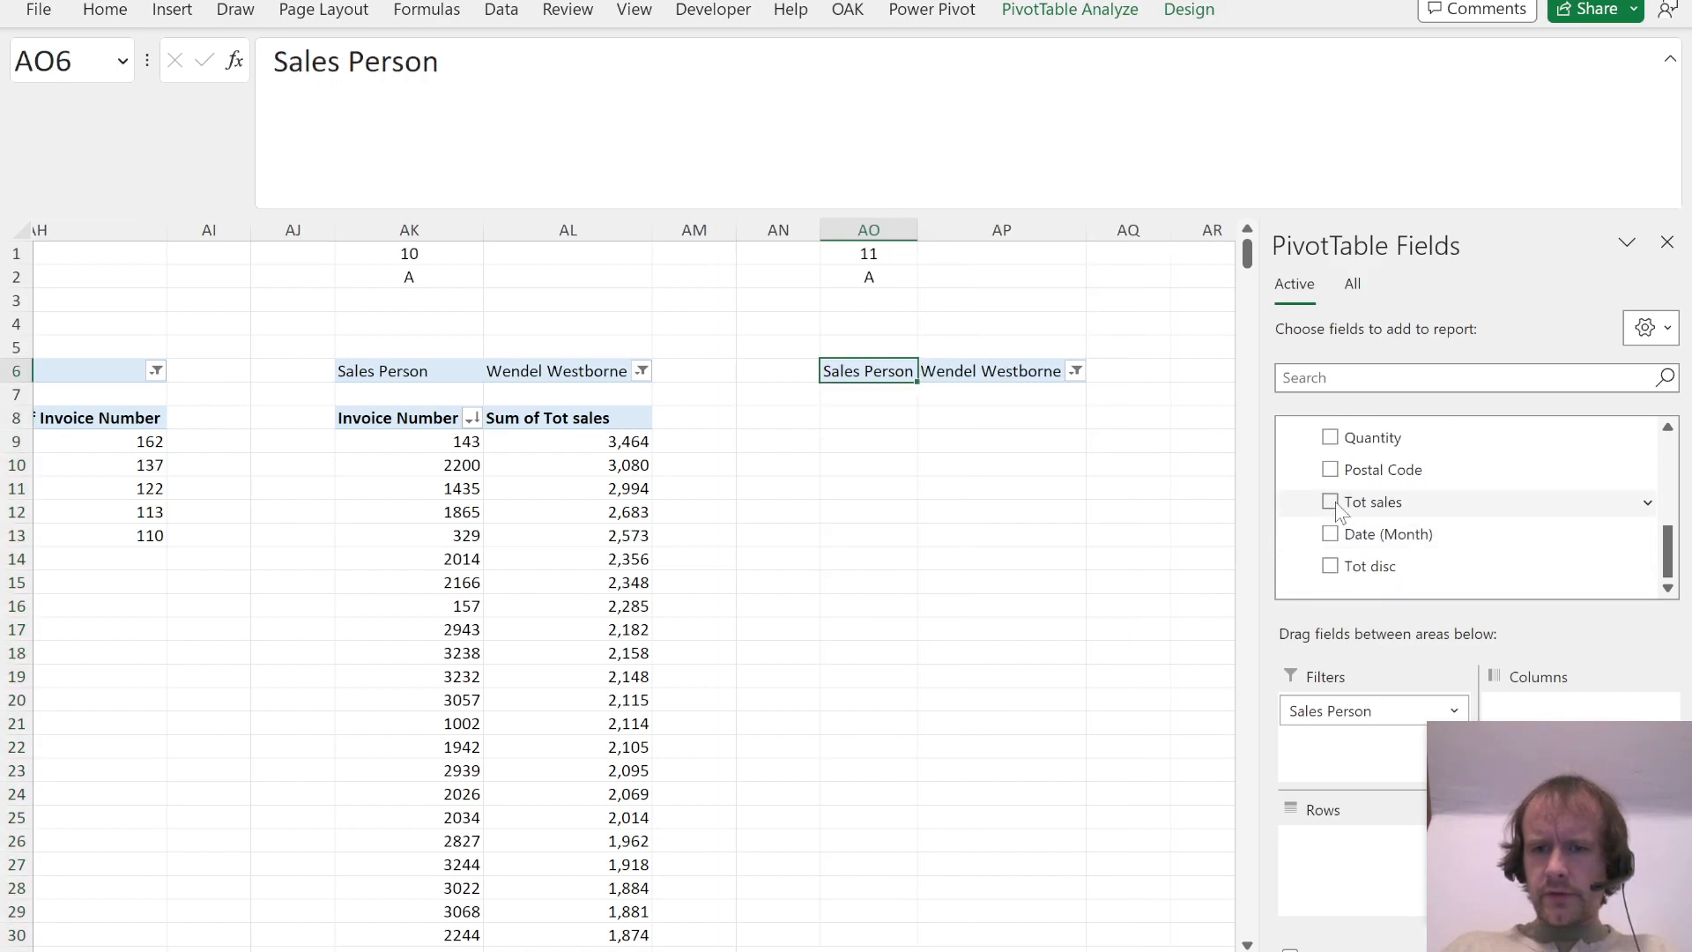
pyautogui.moveTo(1370, 569); pyautogui.dragTo(1595, 731)
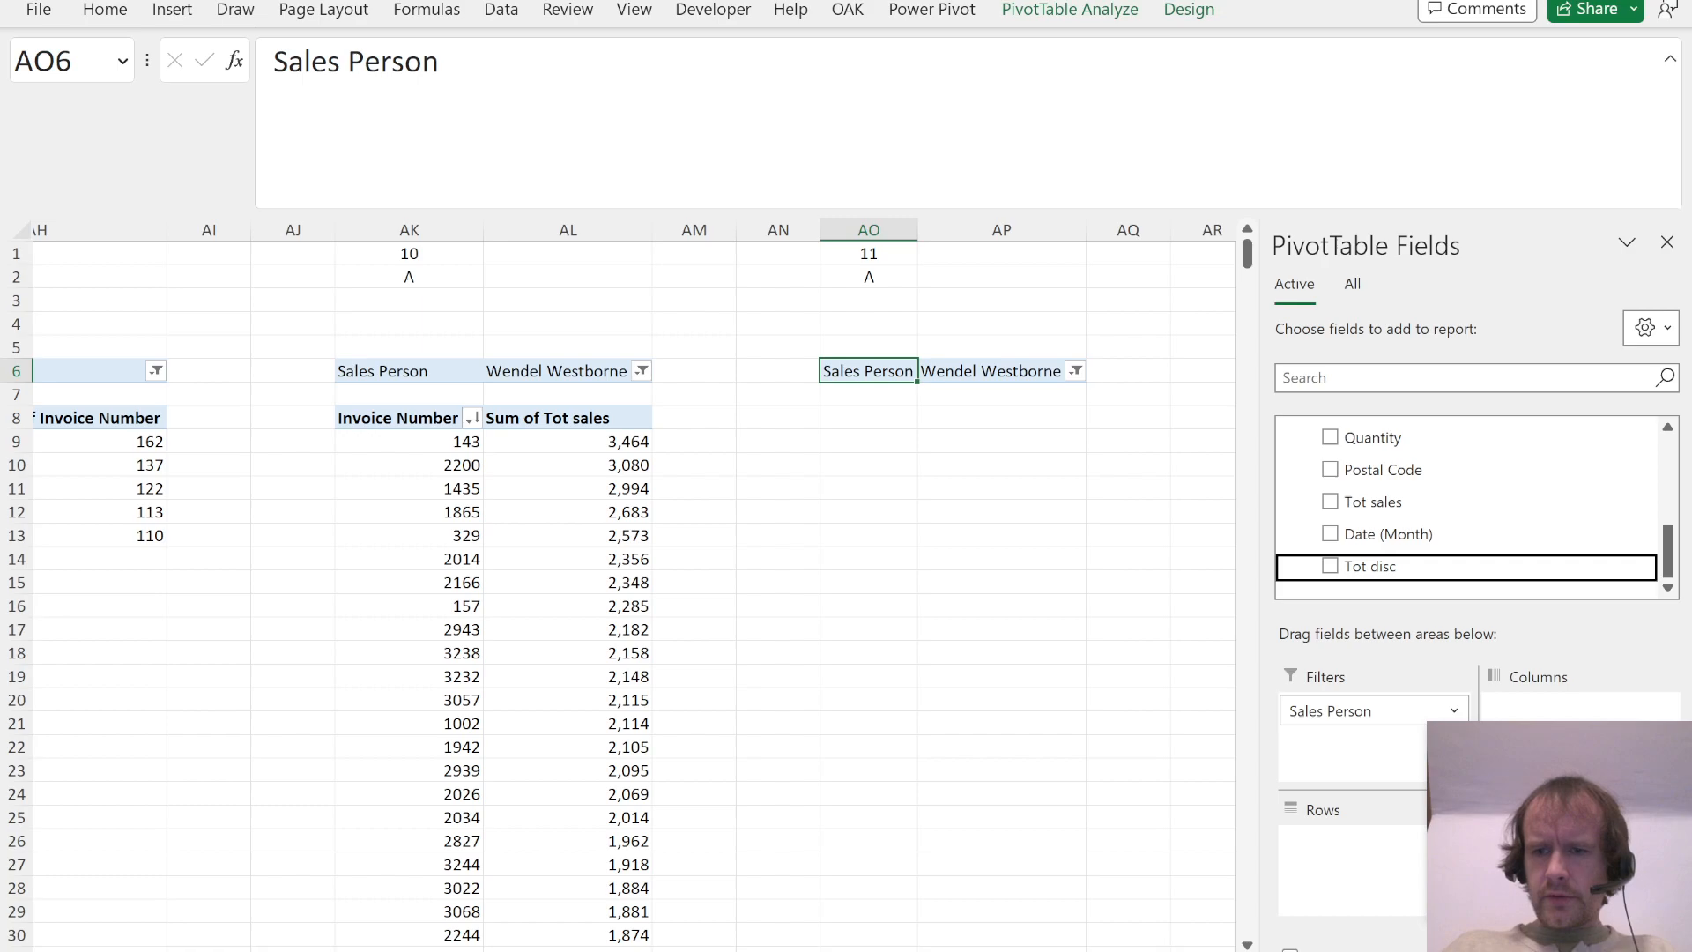
pyautogui.moveTo(1333, 710); pyautogui.dragTo(1352, 880)
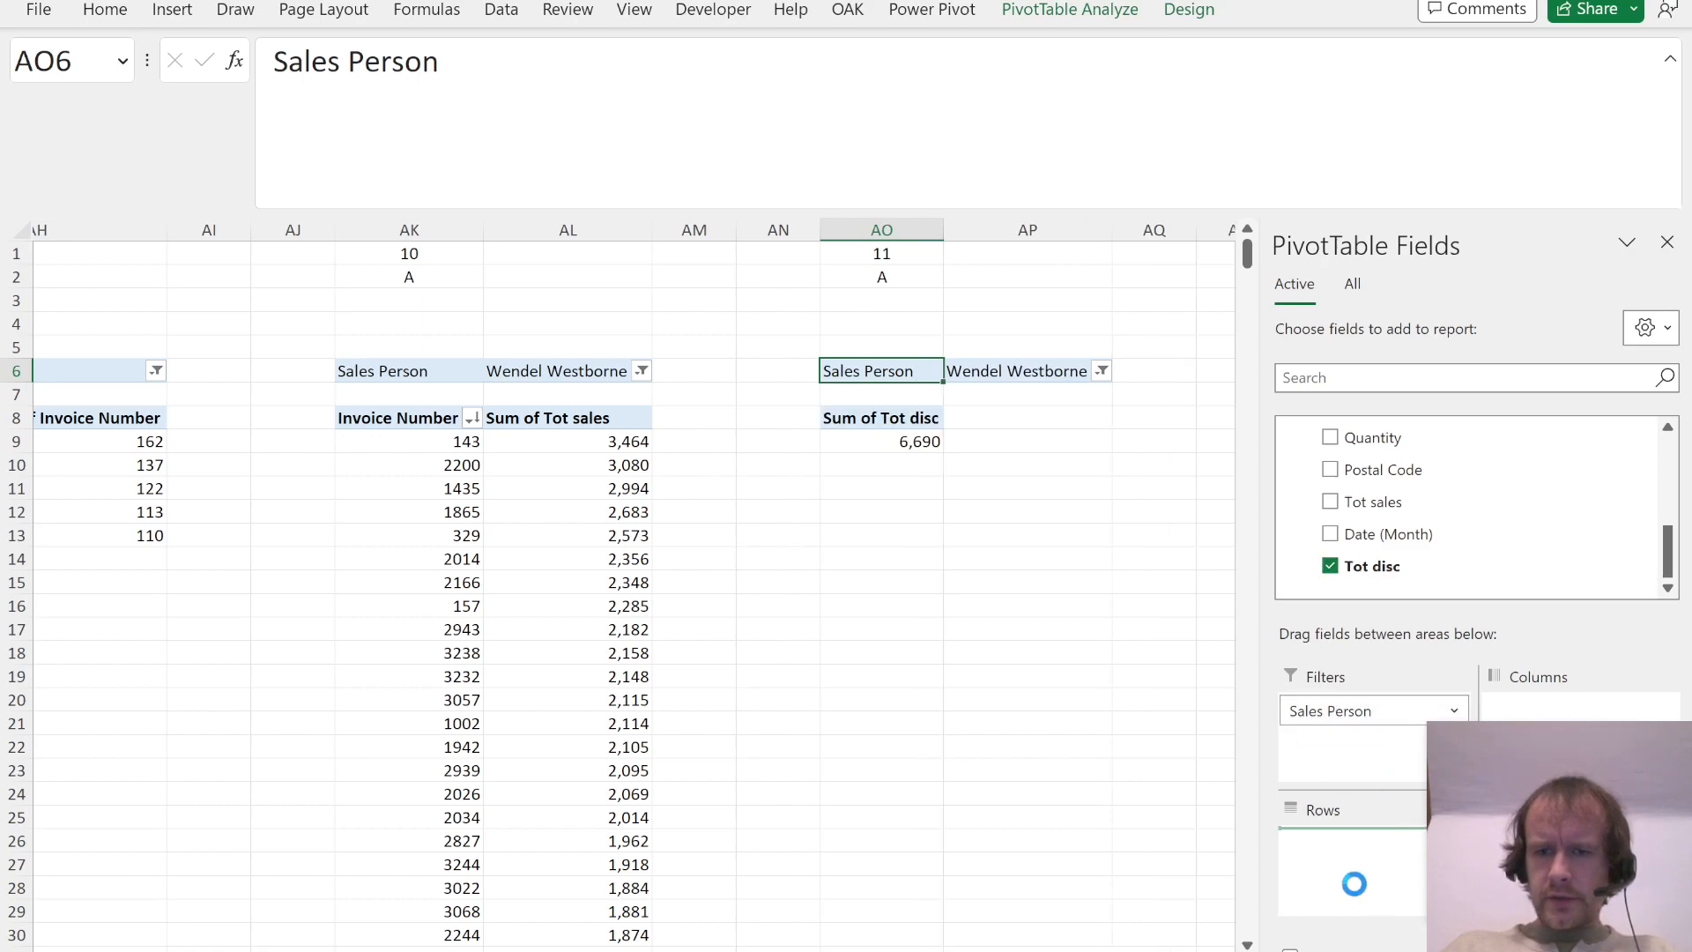
# Step: Recheck Question 11 in the PDF and sort the sales persons by Sum of Tot disc in descending order
pyautogui.hotkey('alt', 'Tab')
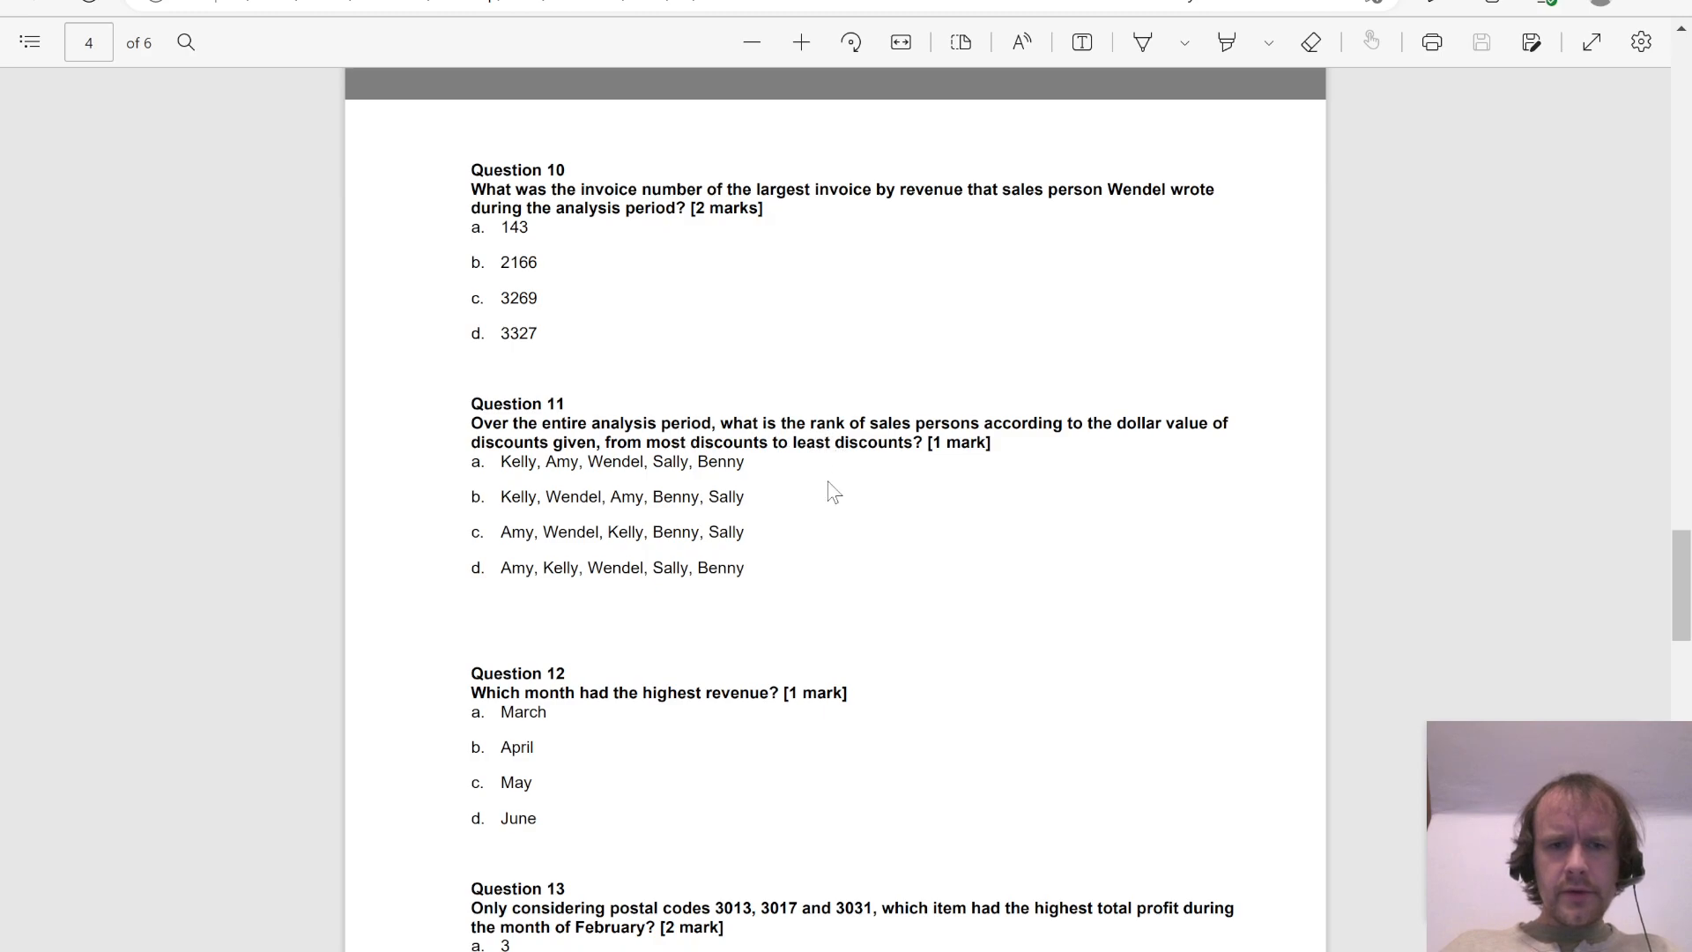
pyautogui.hotkey('alt', 'Tab')
pyautogui.hotkey('alt', 'a')
pyautogui.press('s')
pyautogui.press('d')
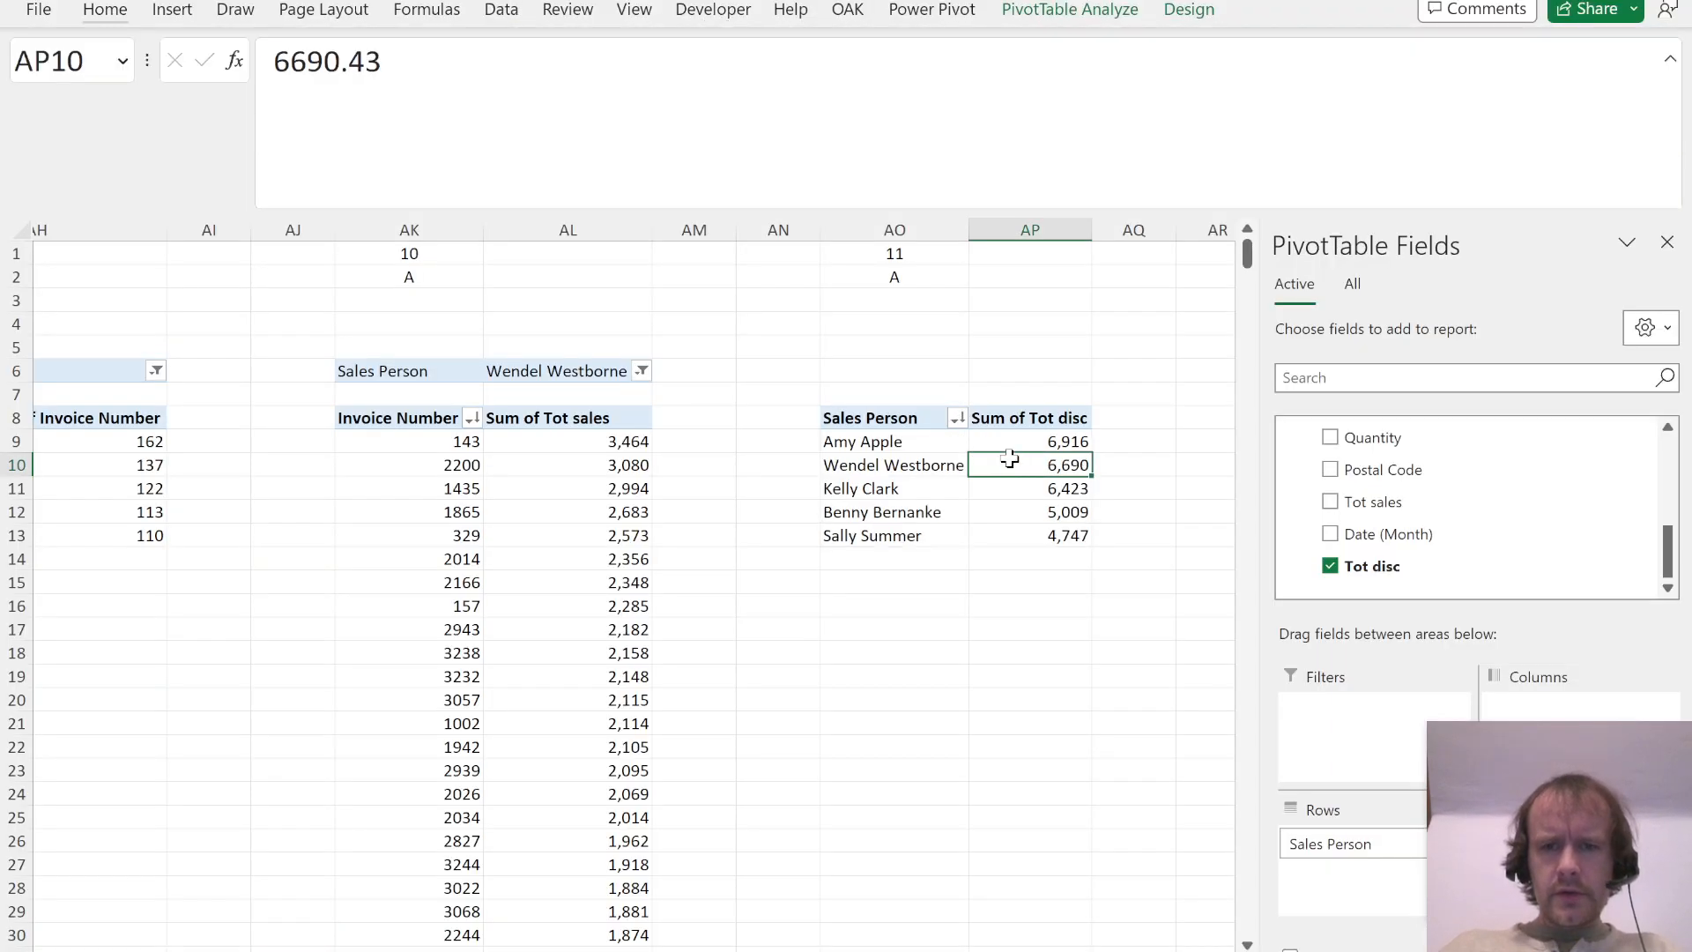
# Step: Compare the discount ranking with the Question 11 options in the PDF and record answer C in AO2
pyautogui.hotkey('alt', 'Tab')
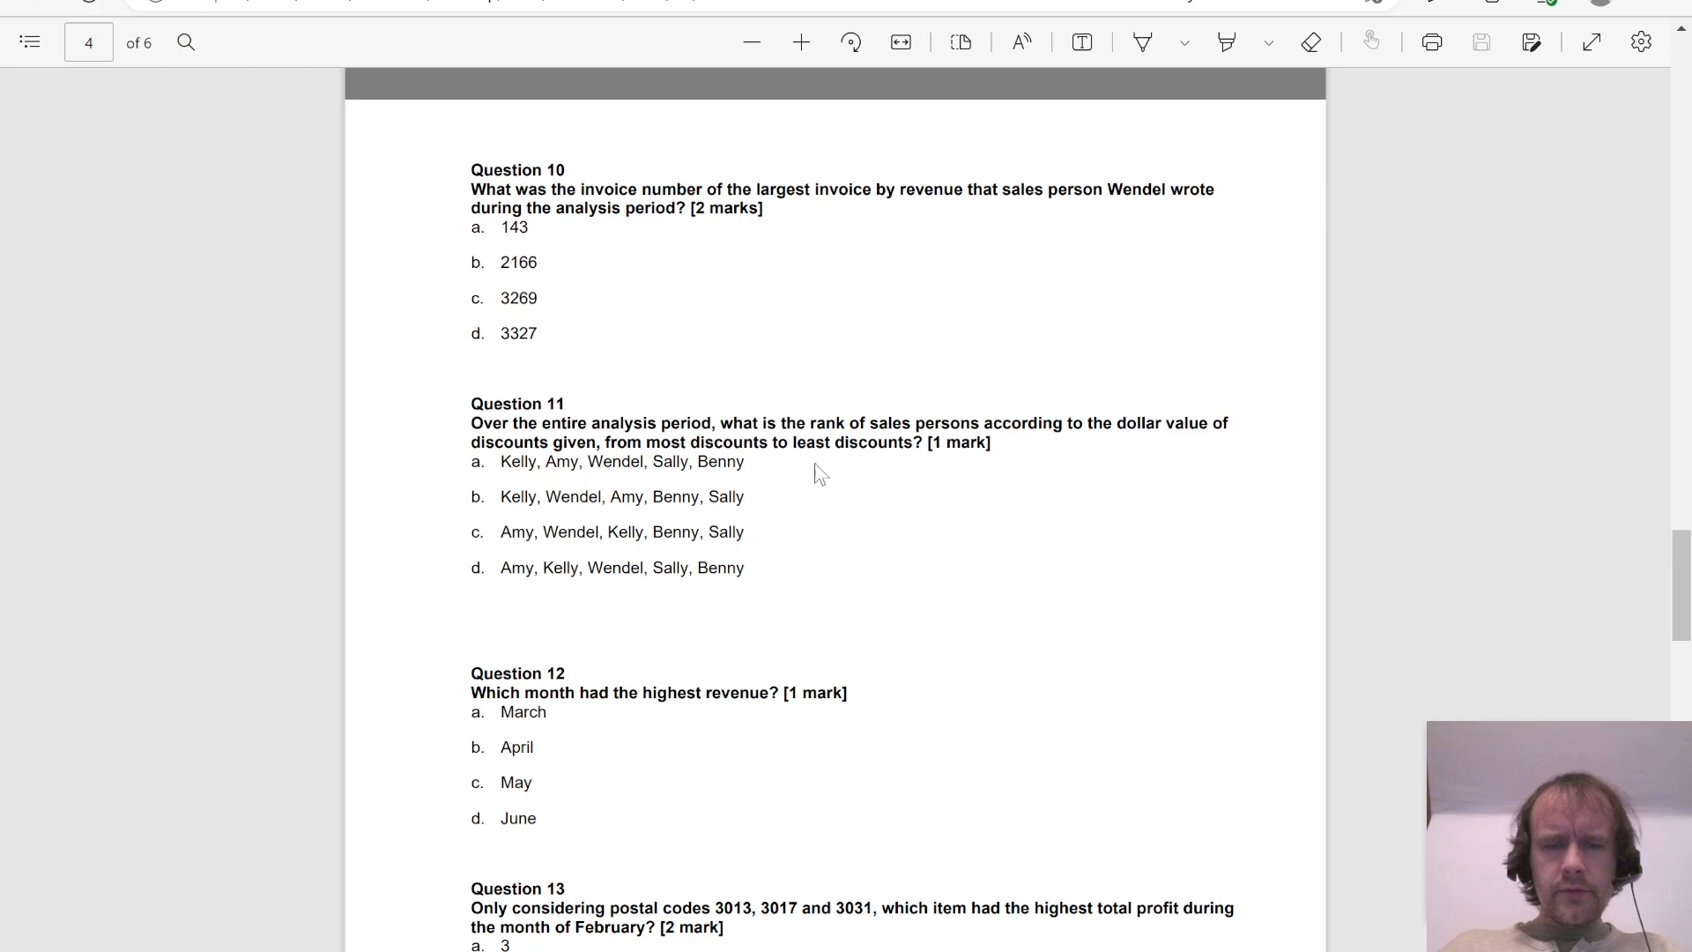
pyautogui.hotkey('alt', 'Tab')
pyautogui.click(935, 444)
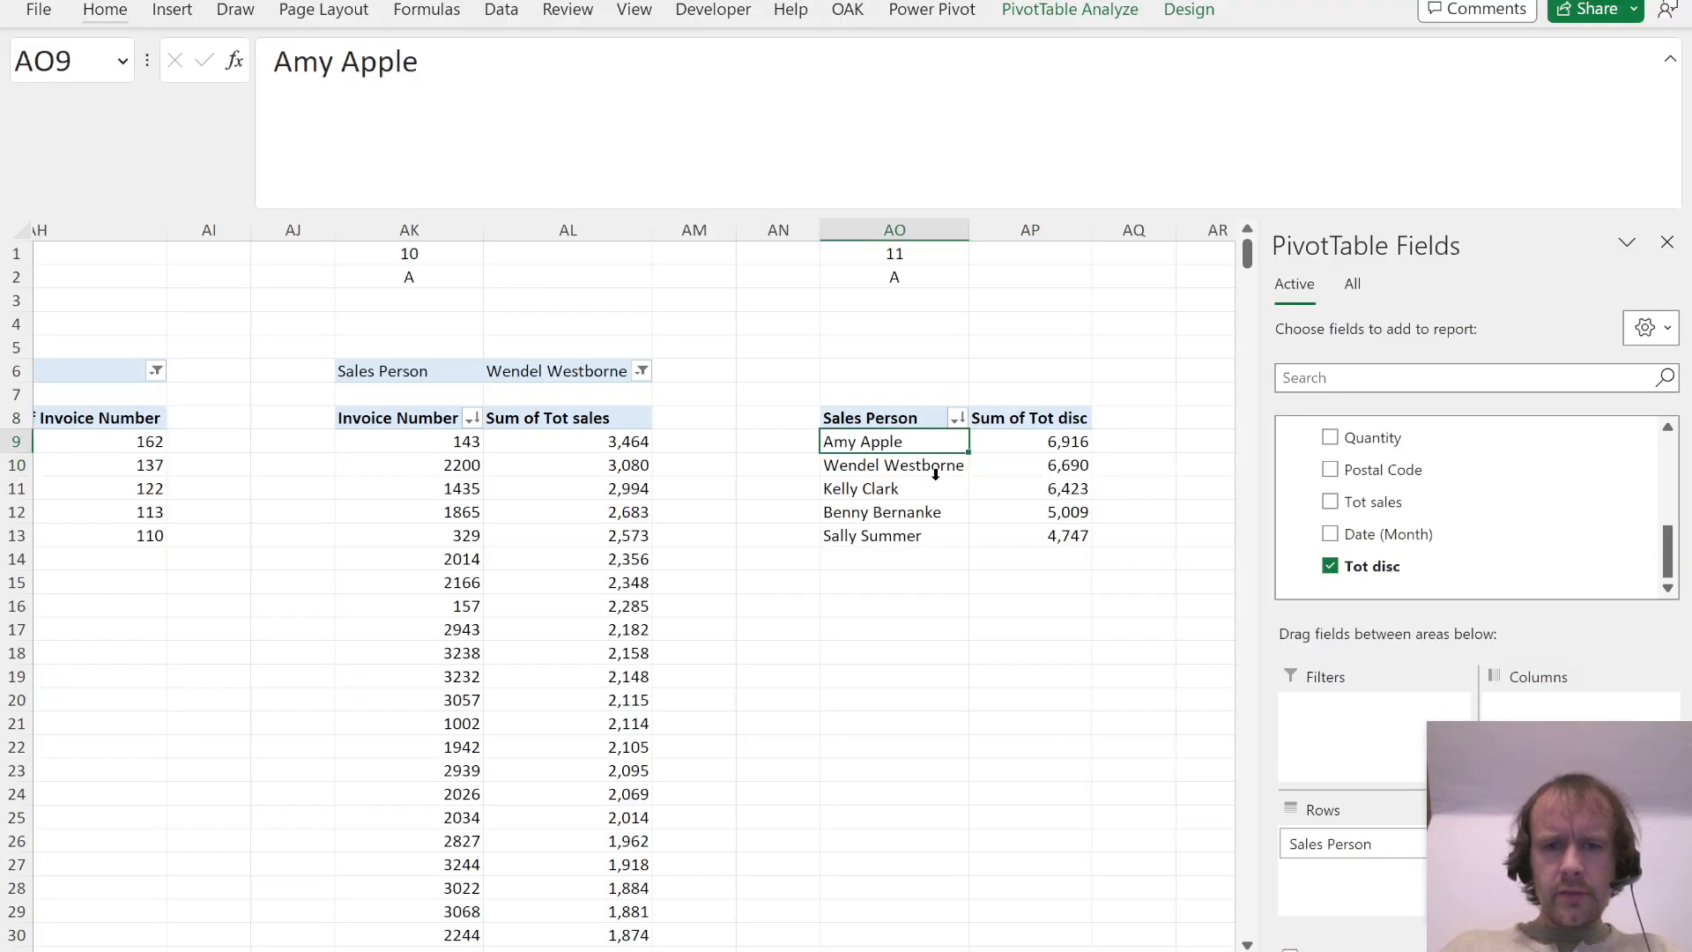
pyautogui.hotkey('alt', 'Tab')
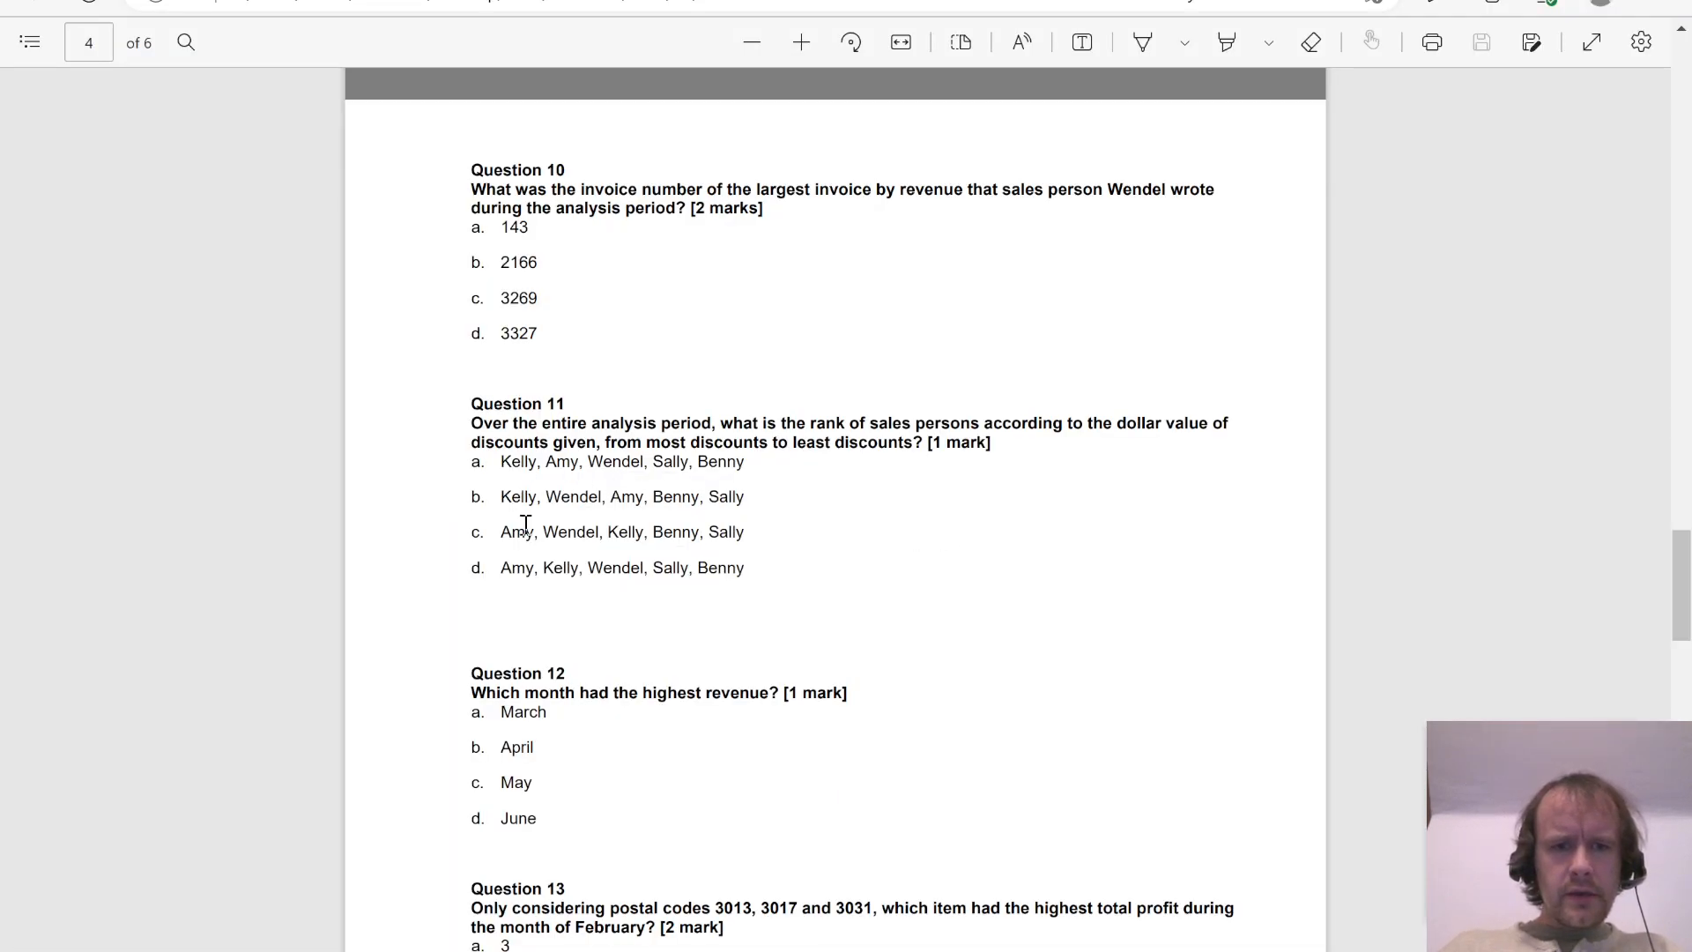
pyautogui.hotkey('alt', 'Tab')
pyautogui.press('Up')
pyautogui.press('Up')
pyautogui.press('Up')
pyautogui.press('Up')
pyautogui.press('Up')
pyautogui.press('Up')
pyautogui.press('Up')
pyautogui.write('C')
pyautogui.hotkey('ctrl', 'Return')
# Step: Copy the Question 11 columns AO:AP to columns AS:AT as the starting point for Question 12
pyautogui.hotkey('ctrl', 'space')
pyautogui.hotkey('shift', 'Right')
pyautogui.hotkey('ctrl', 'c')
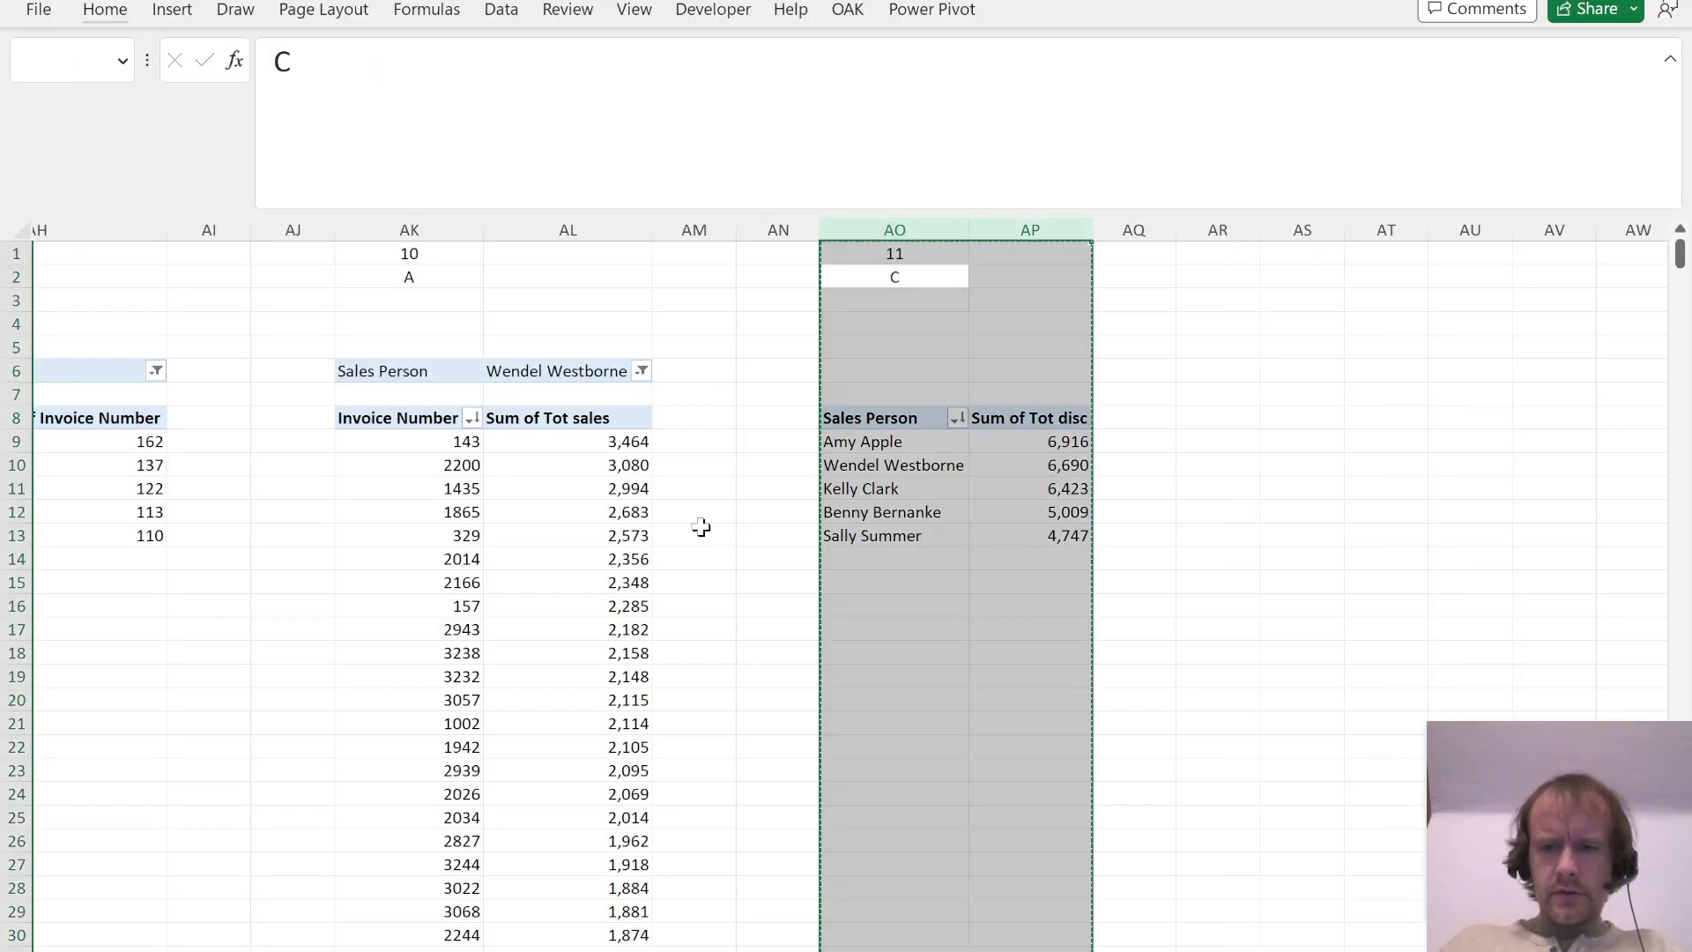
pyautogui.press('Right')
pyautogui.press('Right')
pyautogui.press('Right')
pyautogui.hotkey('ctrl', 'space')
pyautogui.press('Right')
pyautogui.hotkey('ctrl', 'v')
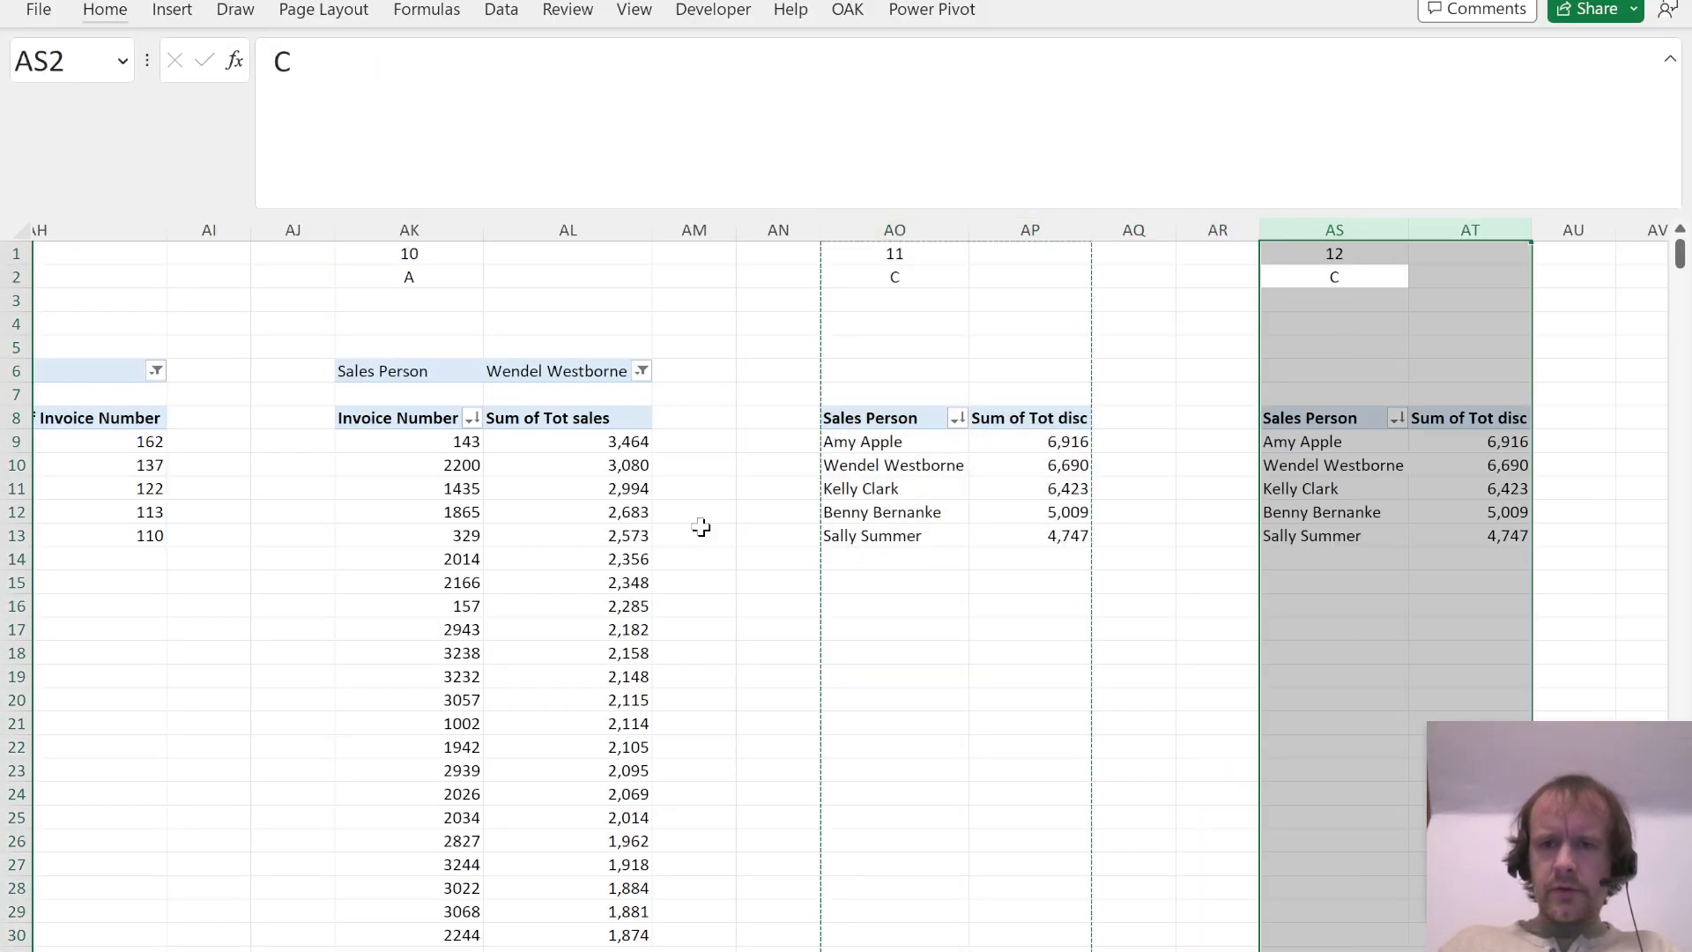
# Step: Read Question 12 in the PDF and rebuild its PivotTable with Date (Month) rows and Sum of Tot sales values
pyautogui.hotkey('alt', 'Tab')
pyautogui.scroll(-3, 736, 615)
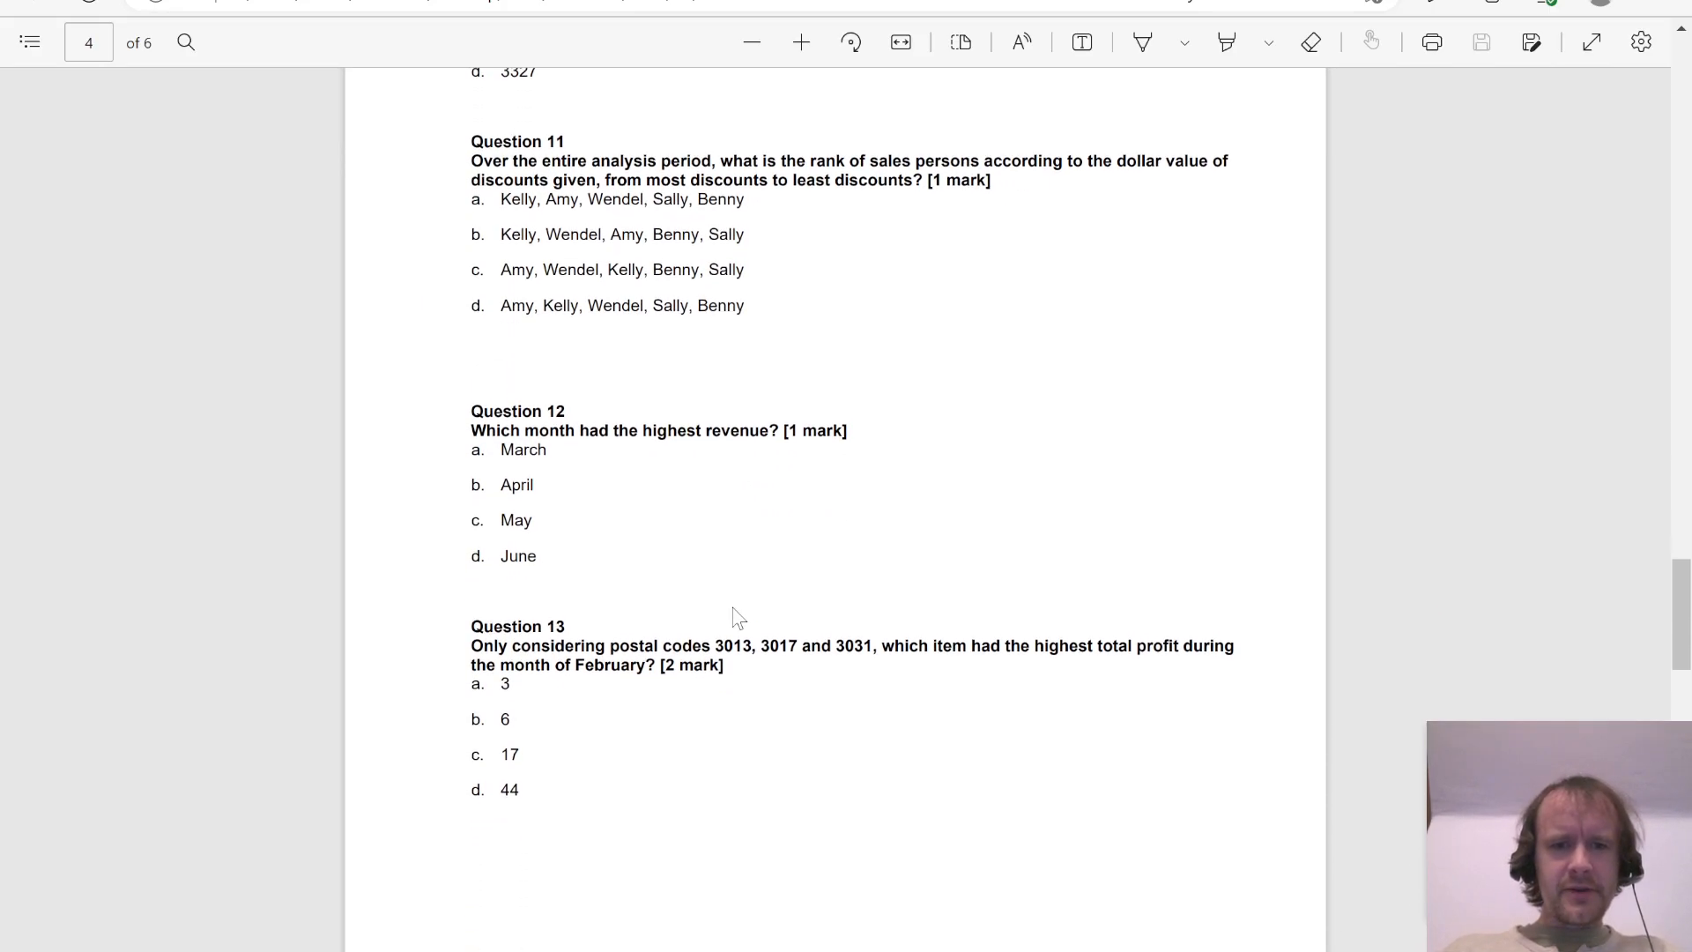
pyautogui.hotkey('alt', 'Tab')
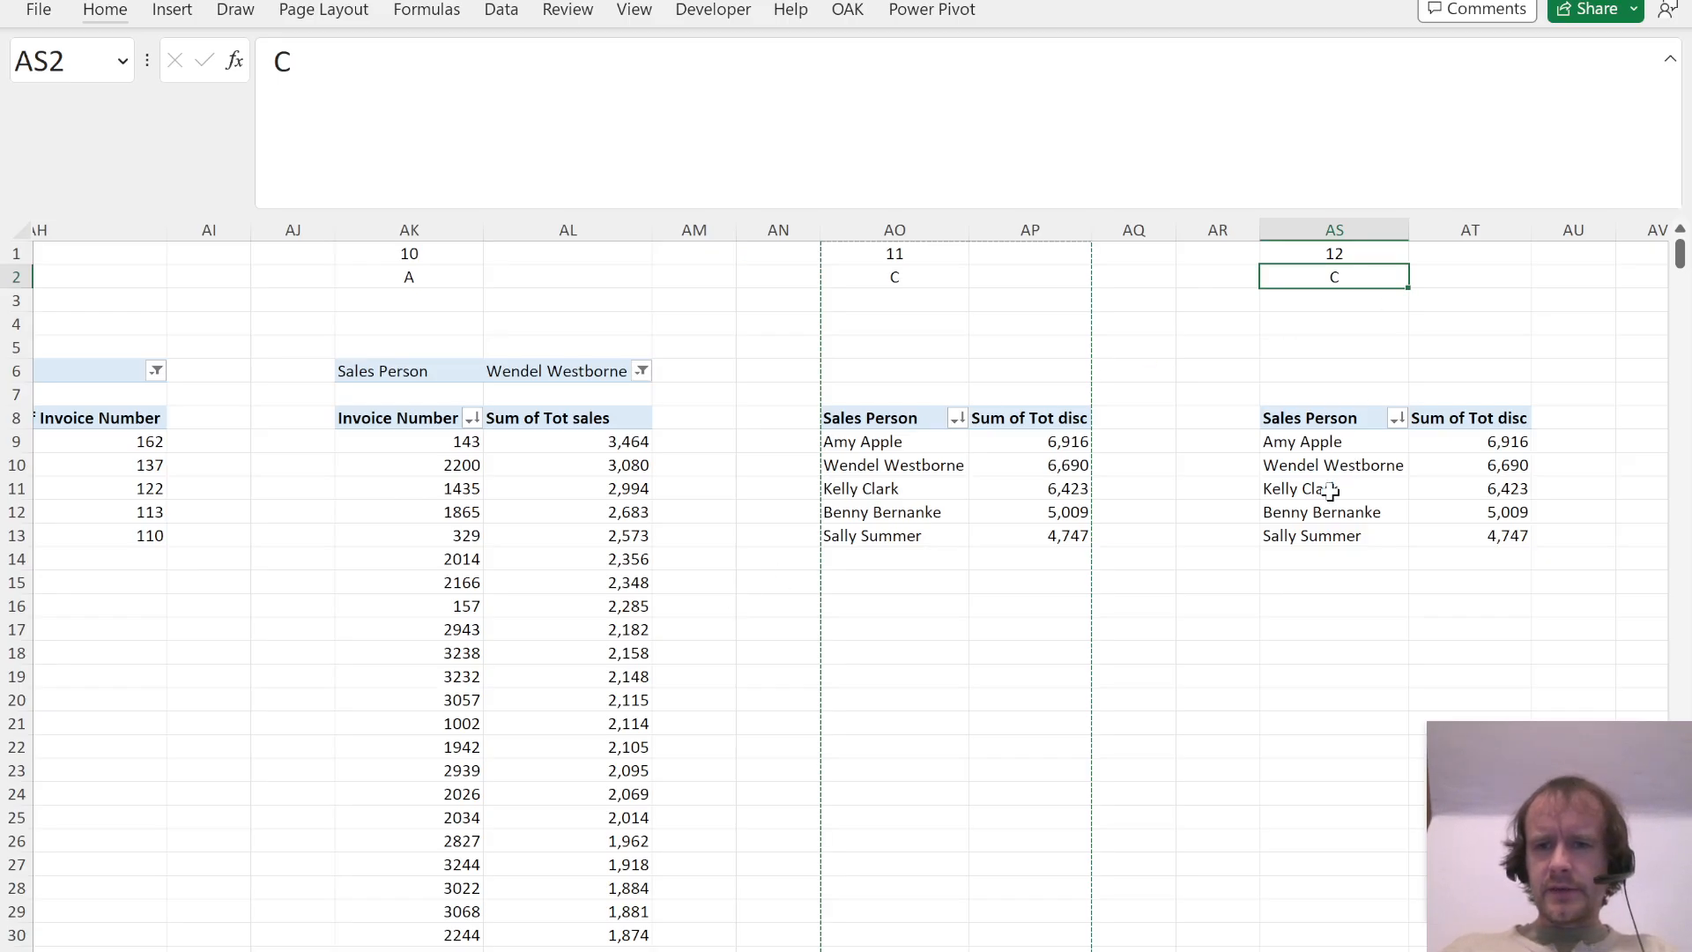
pyautogui.click(1331, 490)
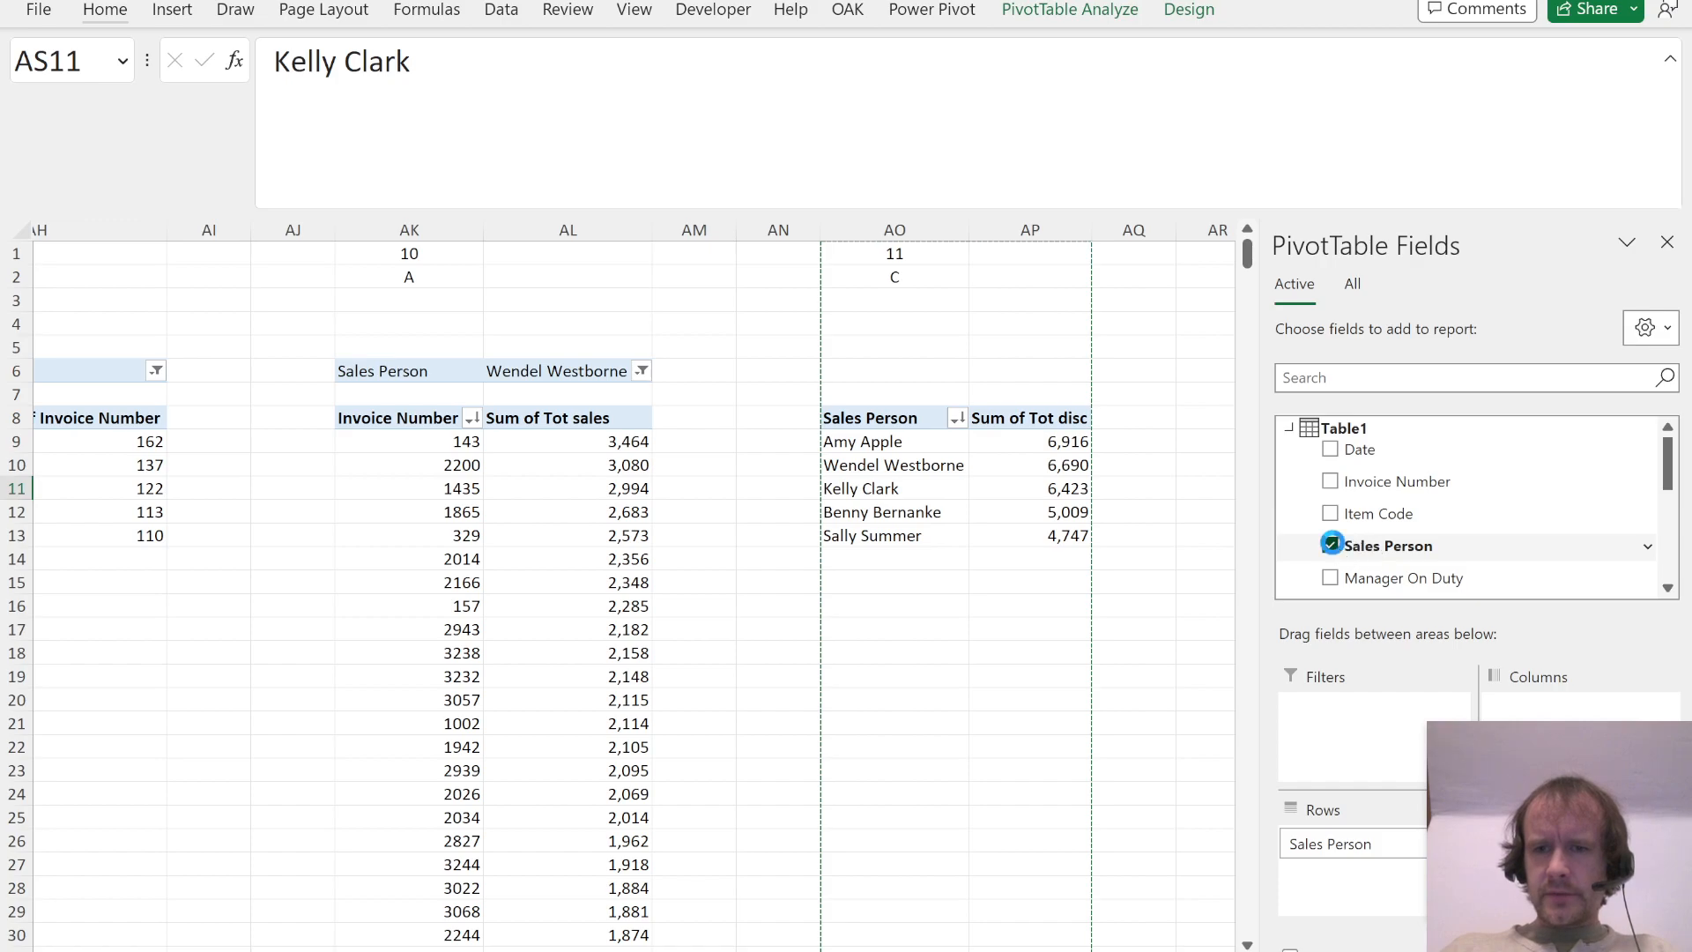
pyautogui.click(1331, 544)
pyautogui.scroll(-5, 1410, 529)
pyautogui.moveTo(1375, 533); pyautogui.dragTo(1330, 873)
pyautogui.click(1331, 566)
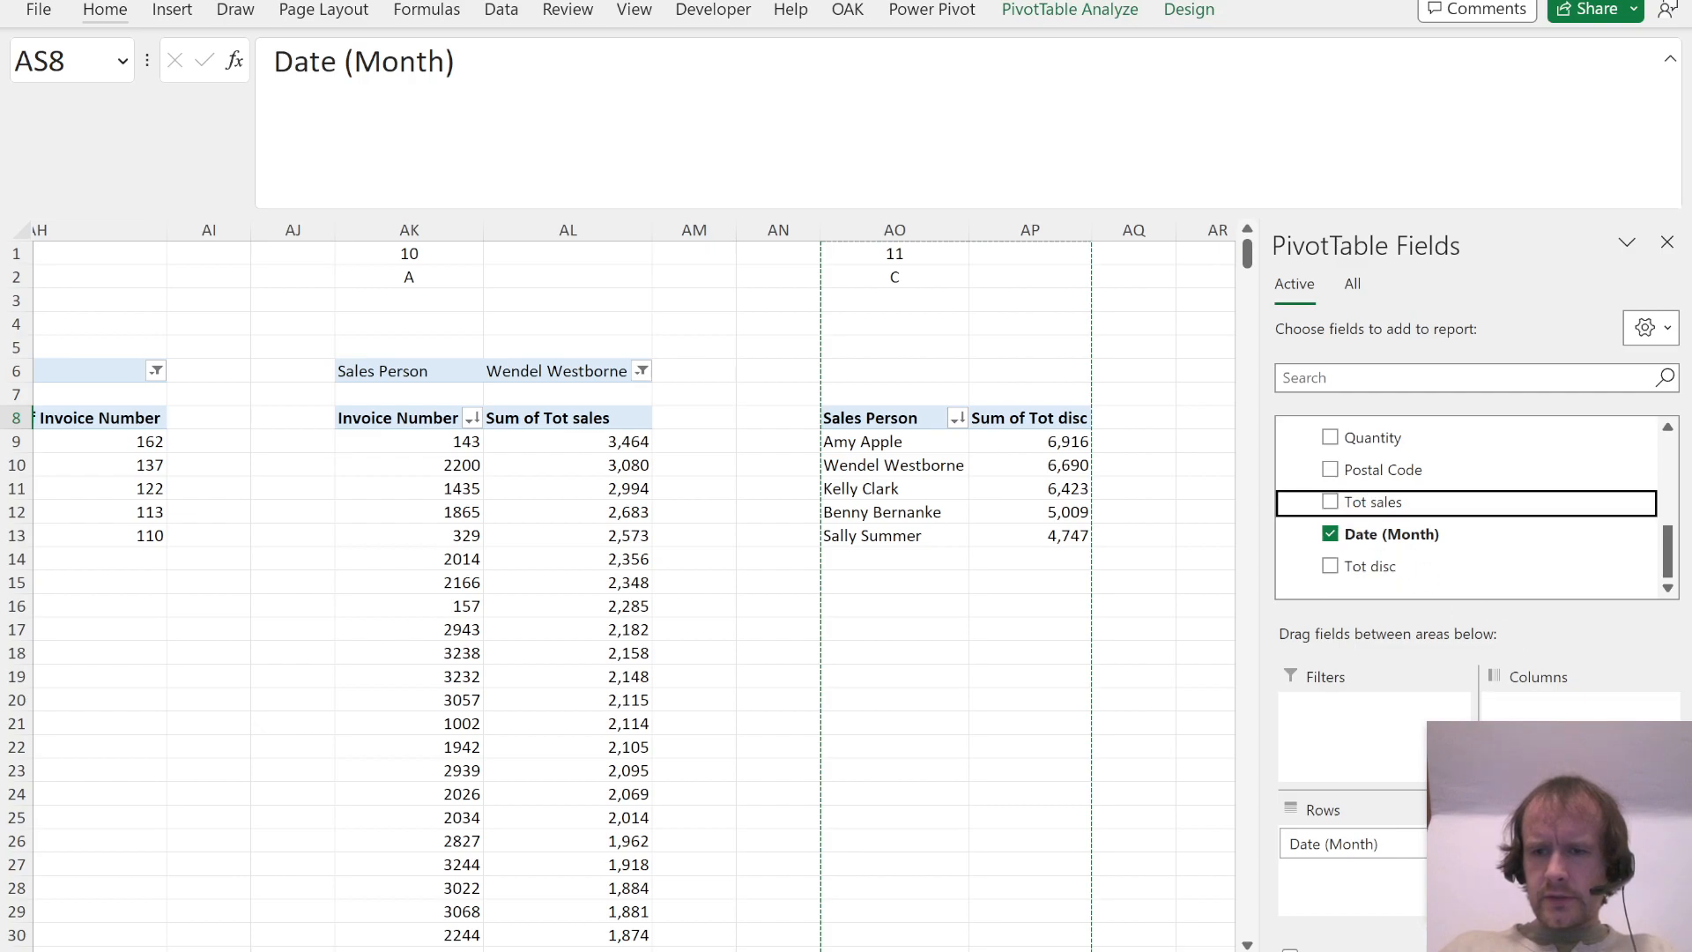
# Step: Sort the Question 12 PivotTable's months by Sum of Tot sales in descending order
pyautogui.click(1095, 468)
pyautogui.press('Right')
pyautogui.press('Right')
pyautogui.press('Right')
pyautogui.press('alt')
pyautogui.press('h')
pyautogui.press('s')
pyautogui.press('o')
pyautogui.press('Up')
pyautogui.press('Left')
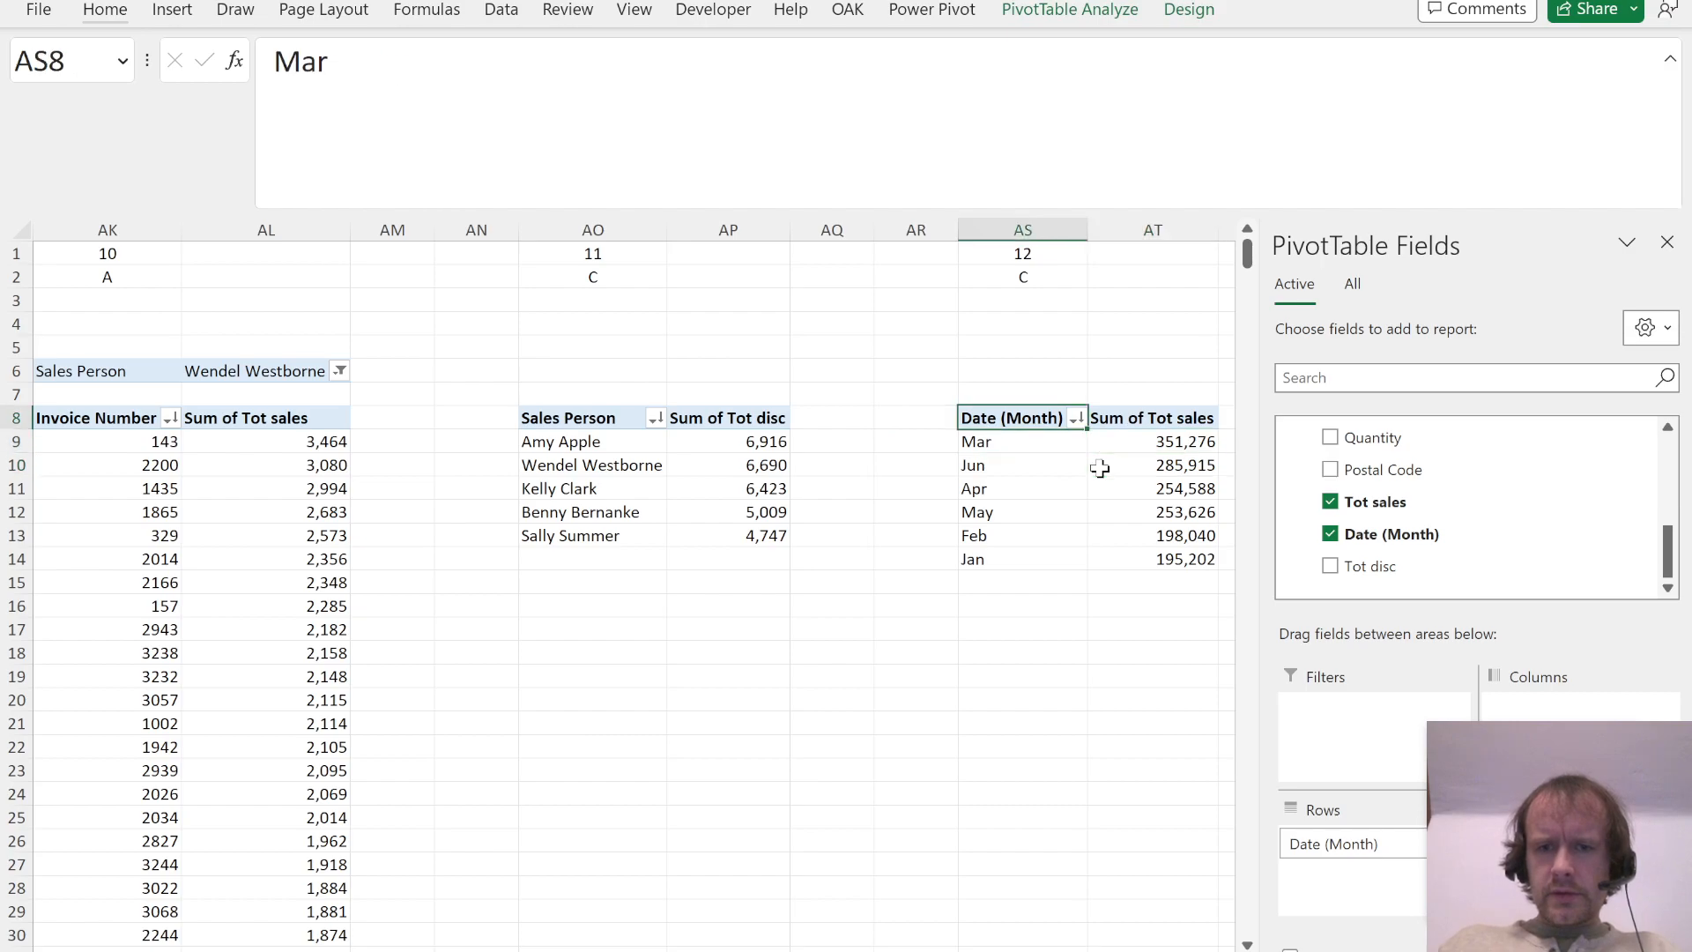
# Step: Check the Question 12 options in the PDF and record answer A in AS2
pyautogui.press('Up')
pyautogui.press('Up')
pyautogui.press('Up')
pyautogui.press('Up')
pyautogui.press('Up')
pyautogui.press('Up')
pyautogui.press('Up')
pyautogui.hotkey('alt', 'Tab')
pyautogui.hotkey('alt', 'Tab')
pyautogui.write('C')
pyautogui.press('BackSpace')
pyautogui.write('A')
pyautogui.press('Return')
# Step: Copy the Question 12 columns AS:AU to the columns starting at AW as the starting point for Question 13
pyautogui.hotkey('ctrl', 'space')
pyautogui.hotkey('shift', 'Right')
pyautogui.hotkey('shift', 'Right')
pyautogui.hotkey('ctrl', 'c')
pyautogui.press('Right')
pyautogui.press('Right')
pyautogui.press('Right')
pyautogui.press('Right')
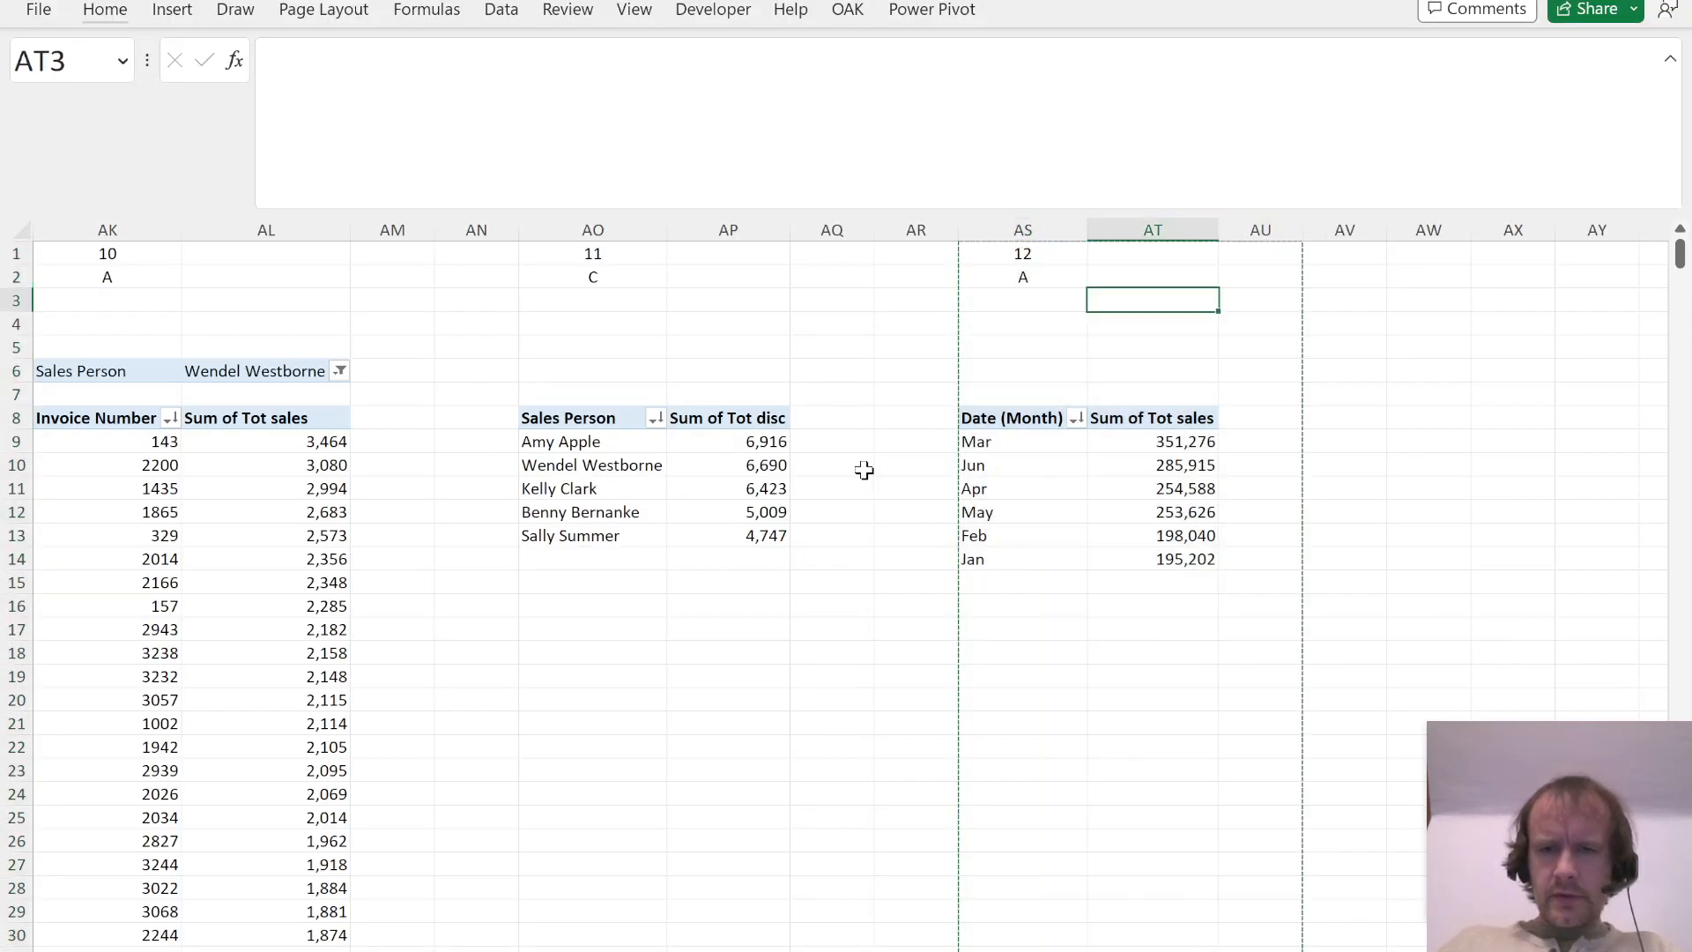
pyautogui.hotkey('ctrl', 'space')
pyautogui.hotkey('ctrl', 'v')
pyautogui.press('Up')
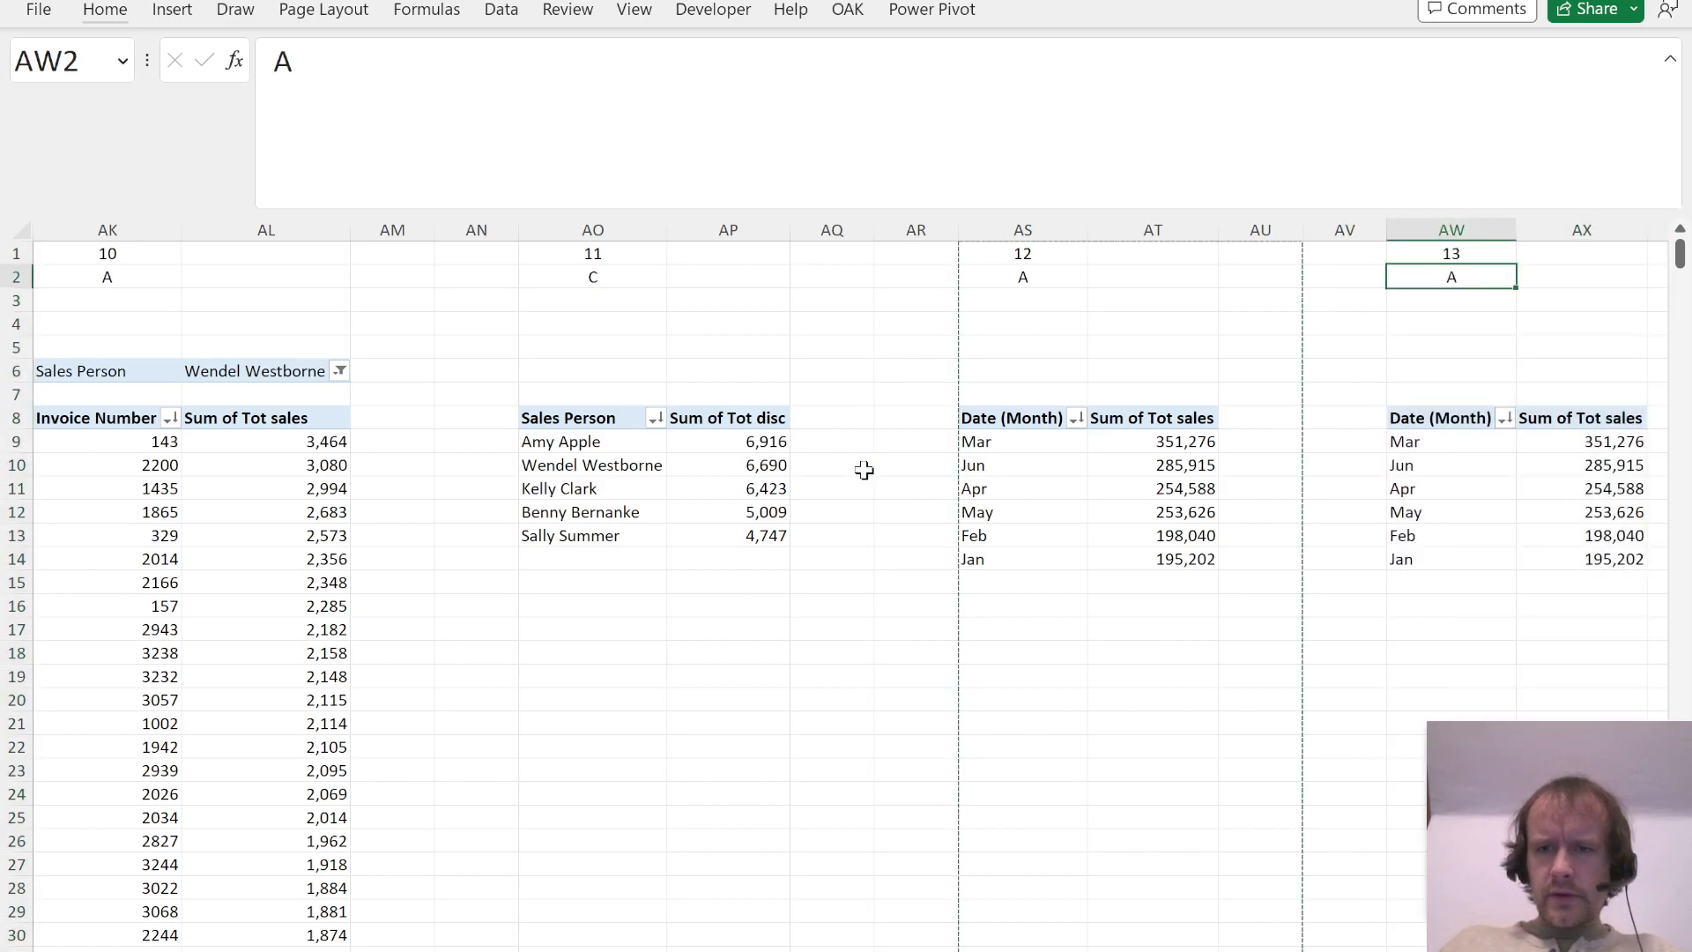
# Step: Read Question 13 in the PDF and add Postal Code as a report filter to its PivotTable
pyautogui.hotkey('alt', 'Tab')
pyautogui.scroll(-2, 864, 480)
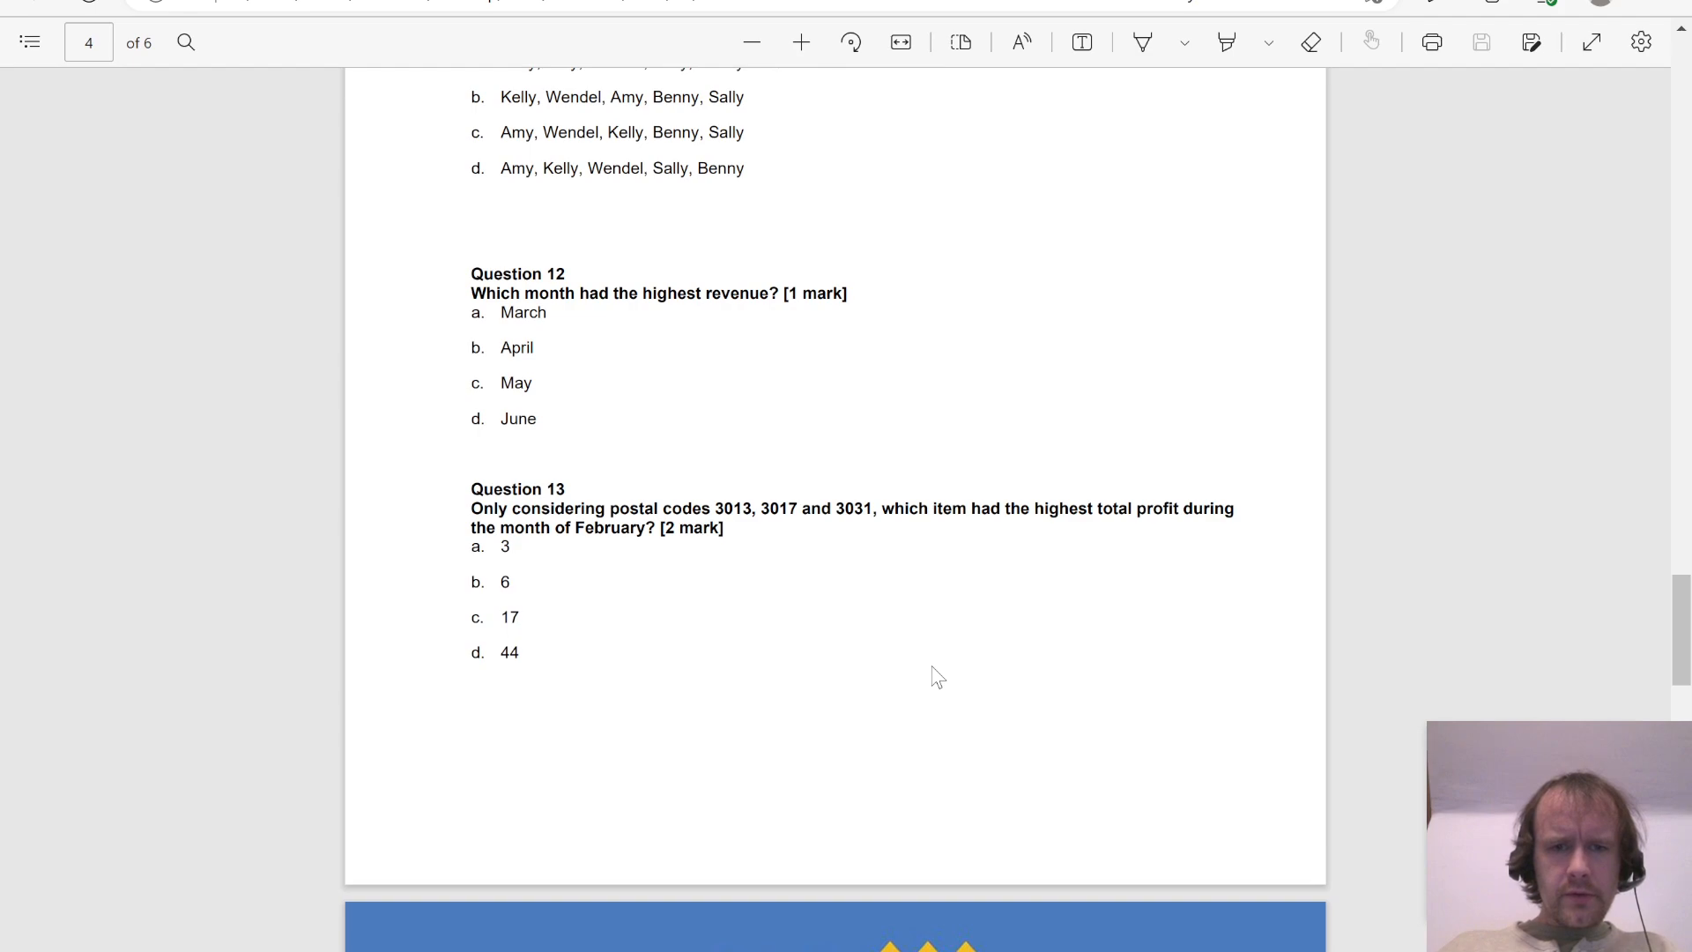
pyautogui.hotkey('alt', 'Tab')
pyautogui.hotkey('ctrl', 'Down')
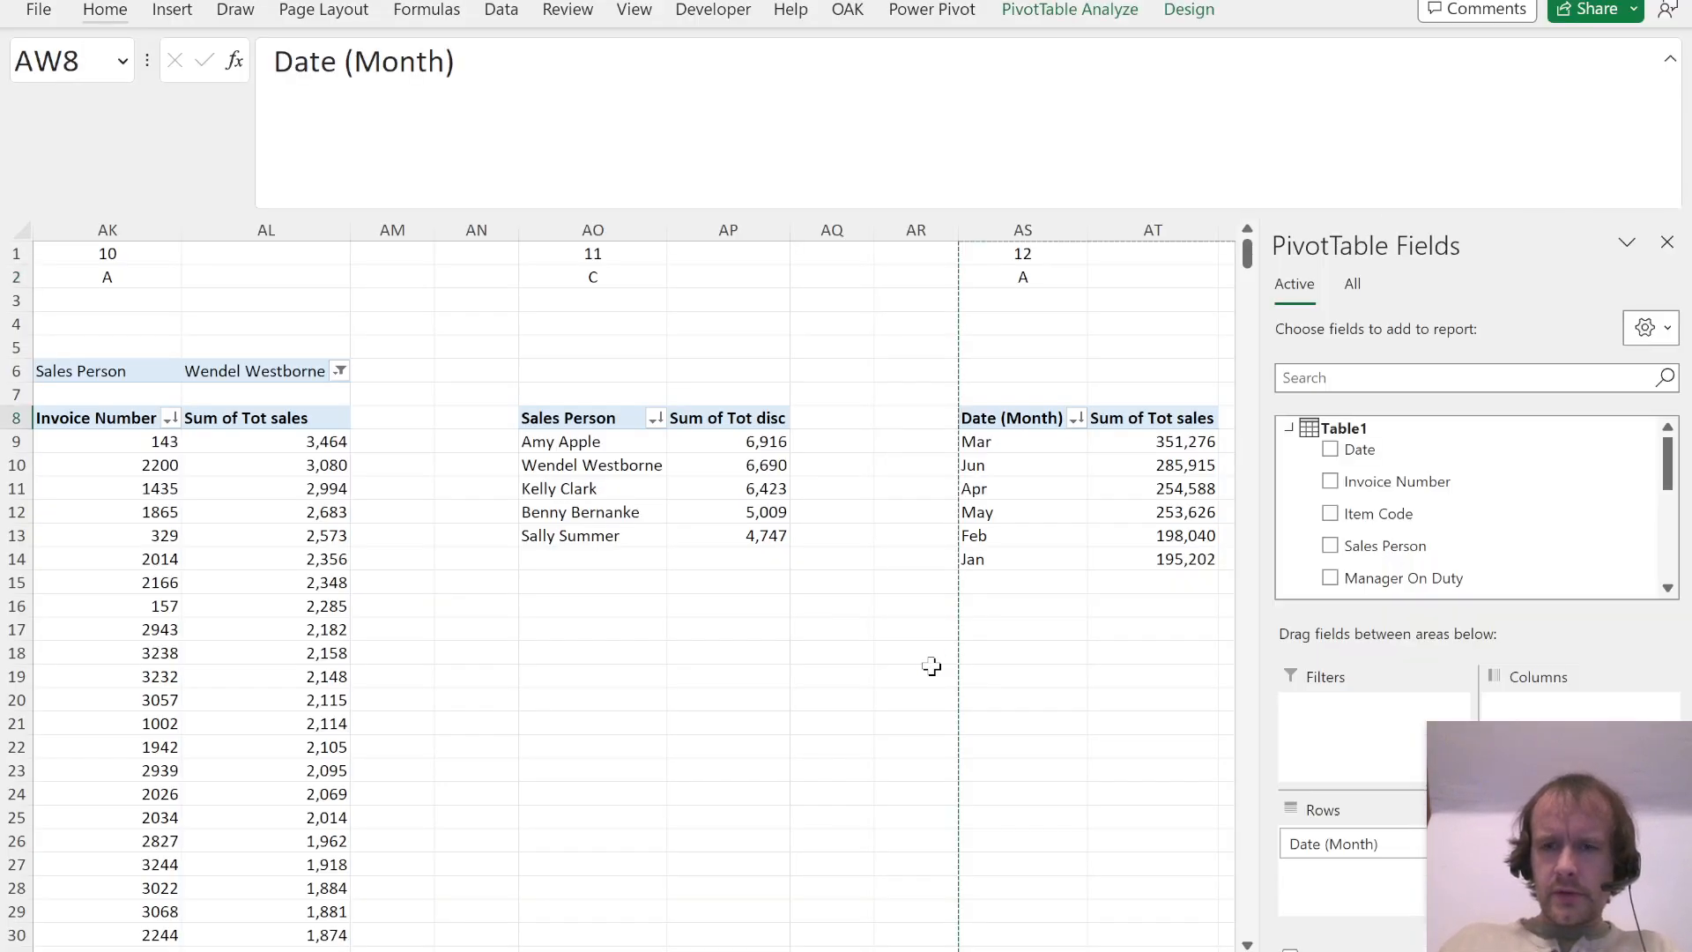
pyautogui.scroll(-3, 1533, 517)
pyautogui.moveTo(1380, 485); pyautogui.dragTo(1374, 714)
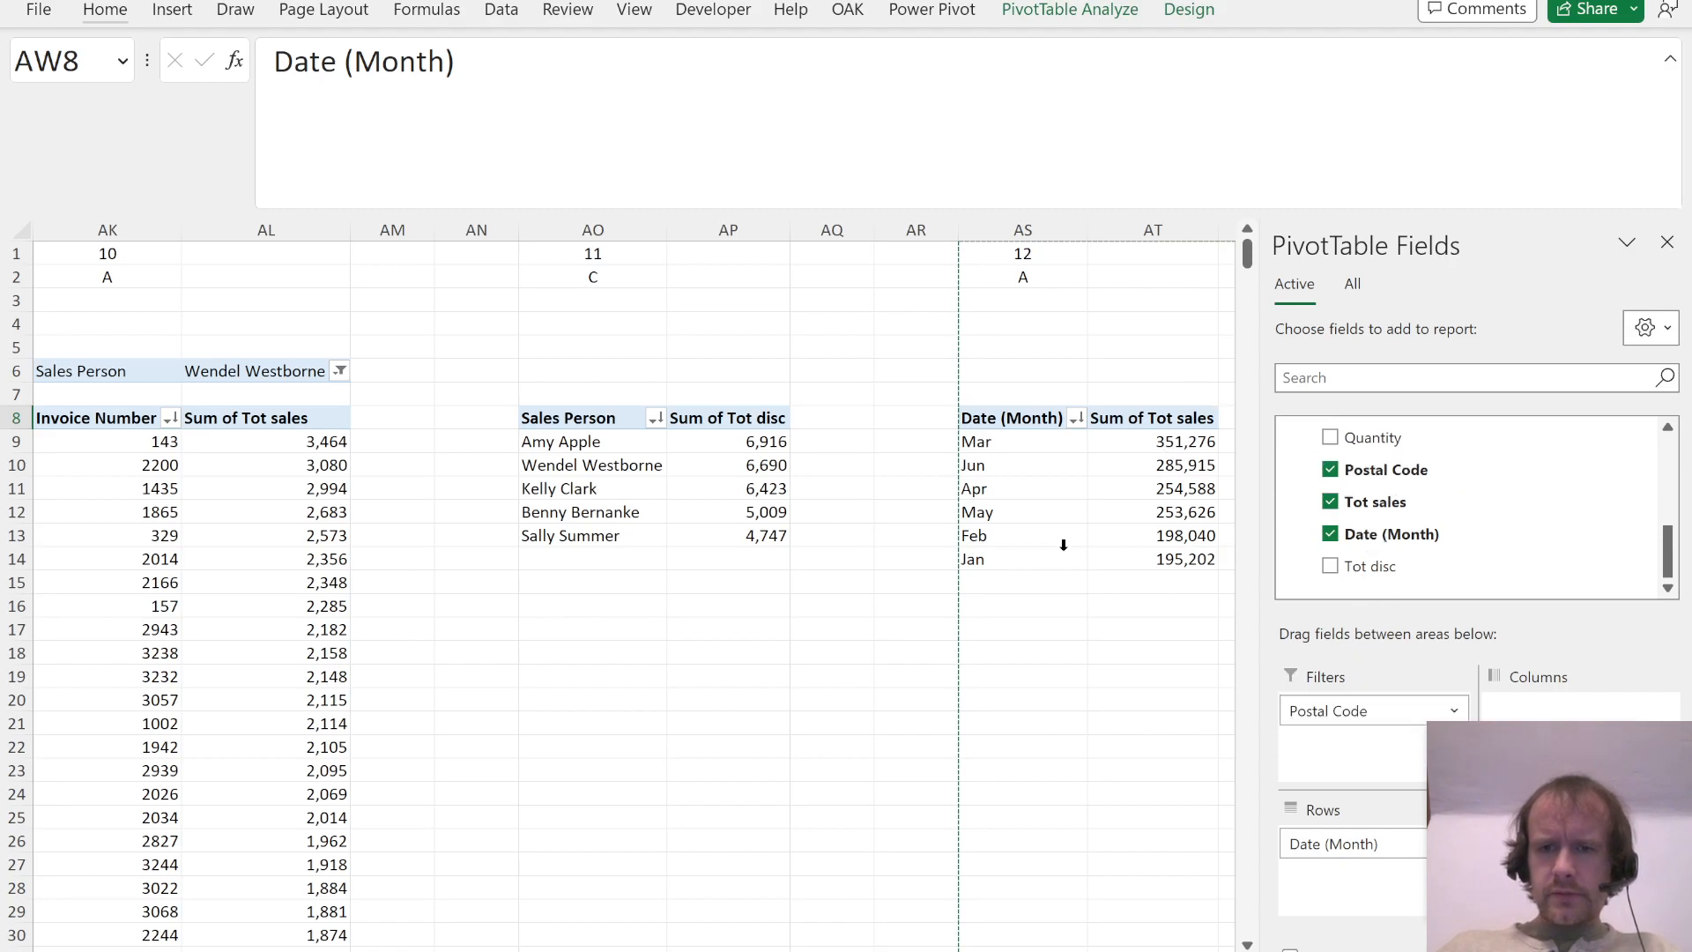
# Step: Filter the Question 13 PivotTable to postal codes 3013, 3017 and 3031 using multiple selection
pyautogui.click(1002, 371)
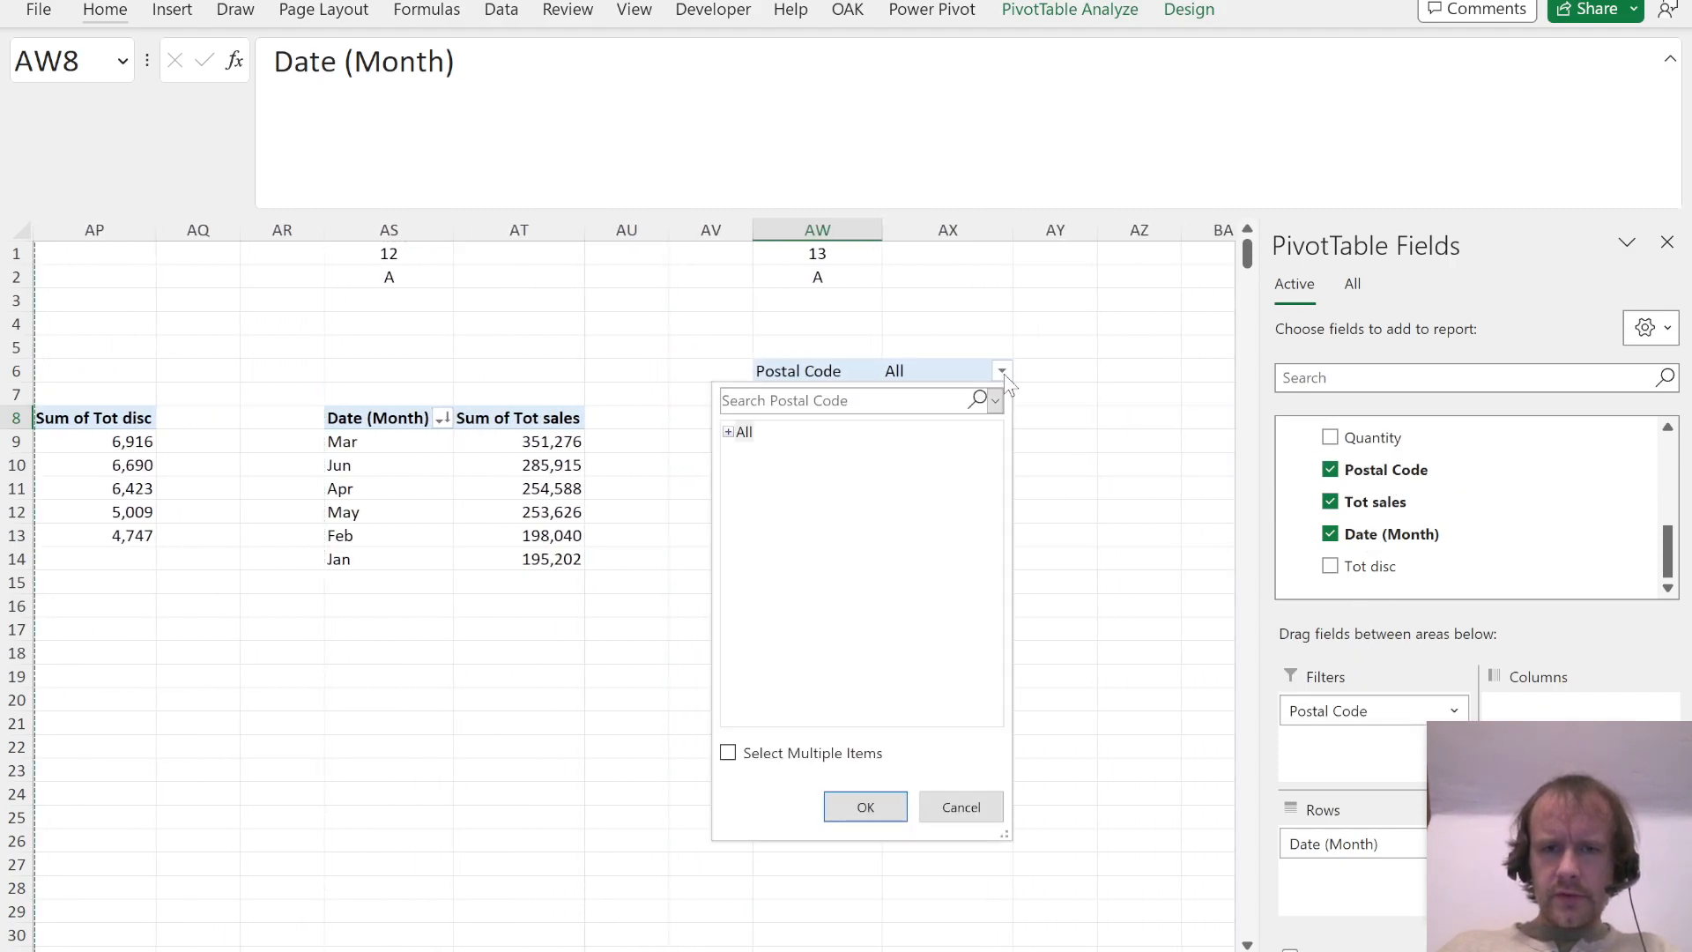
pyautogui.click(730, 433)
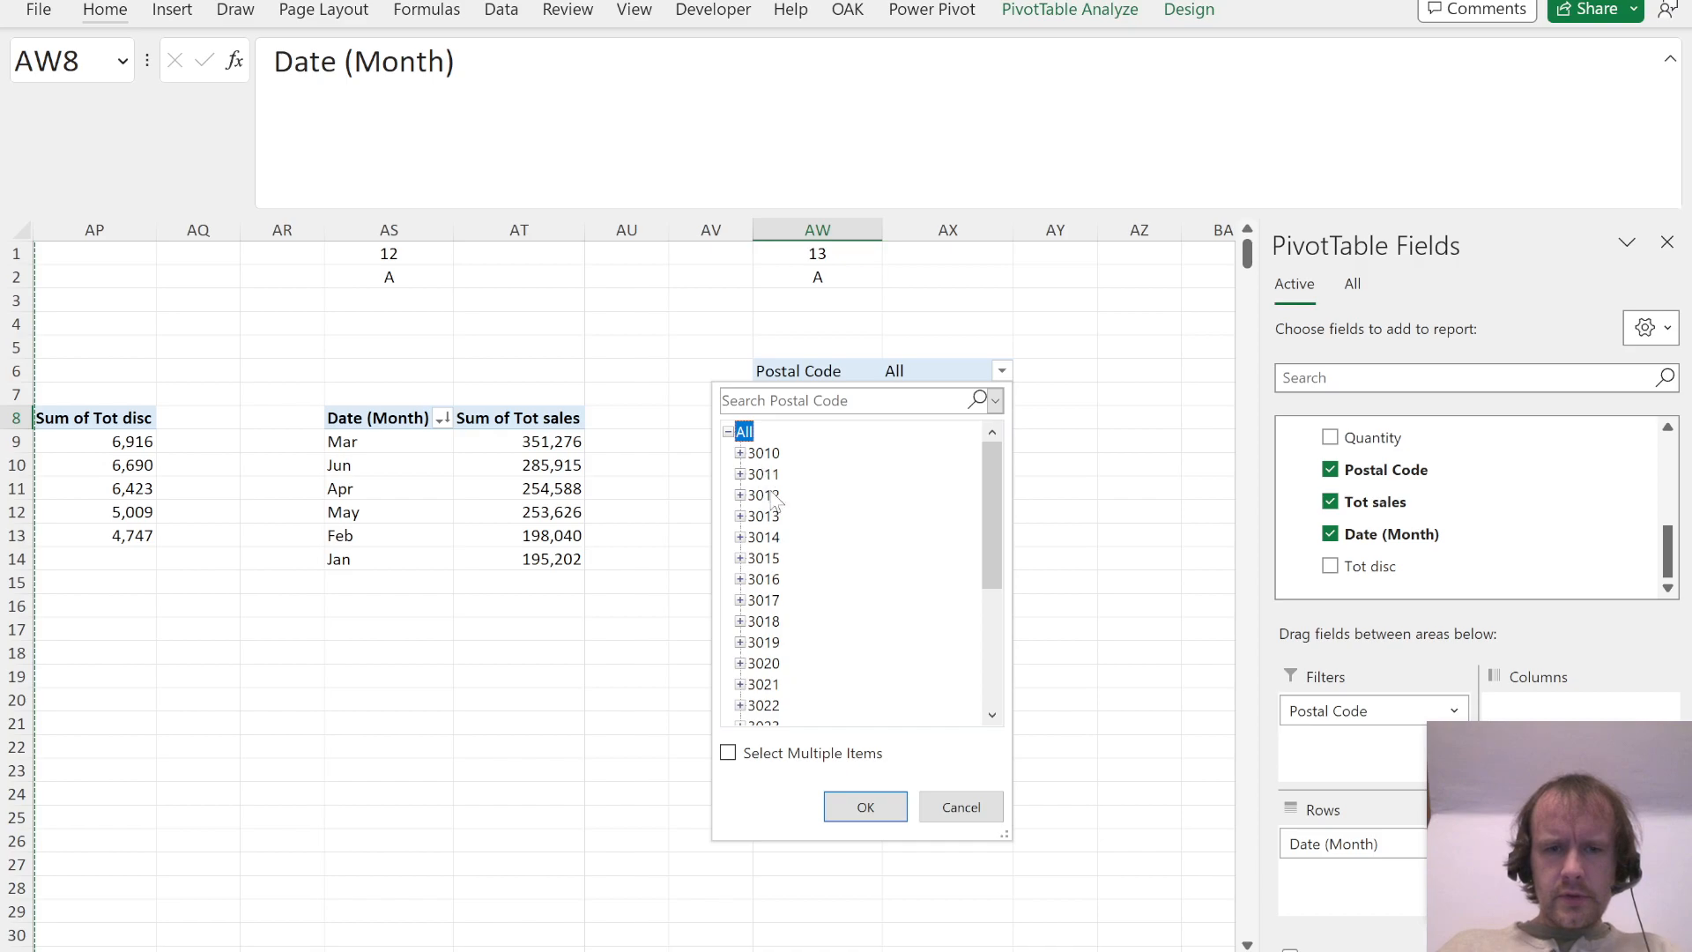
pyautogui.click(728, 752)
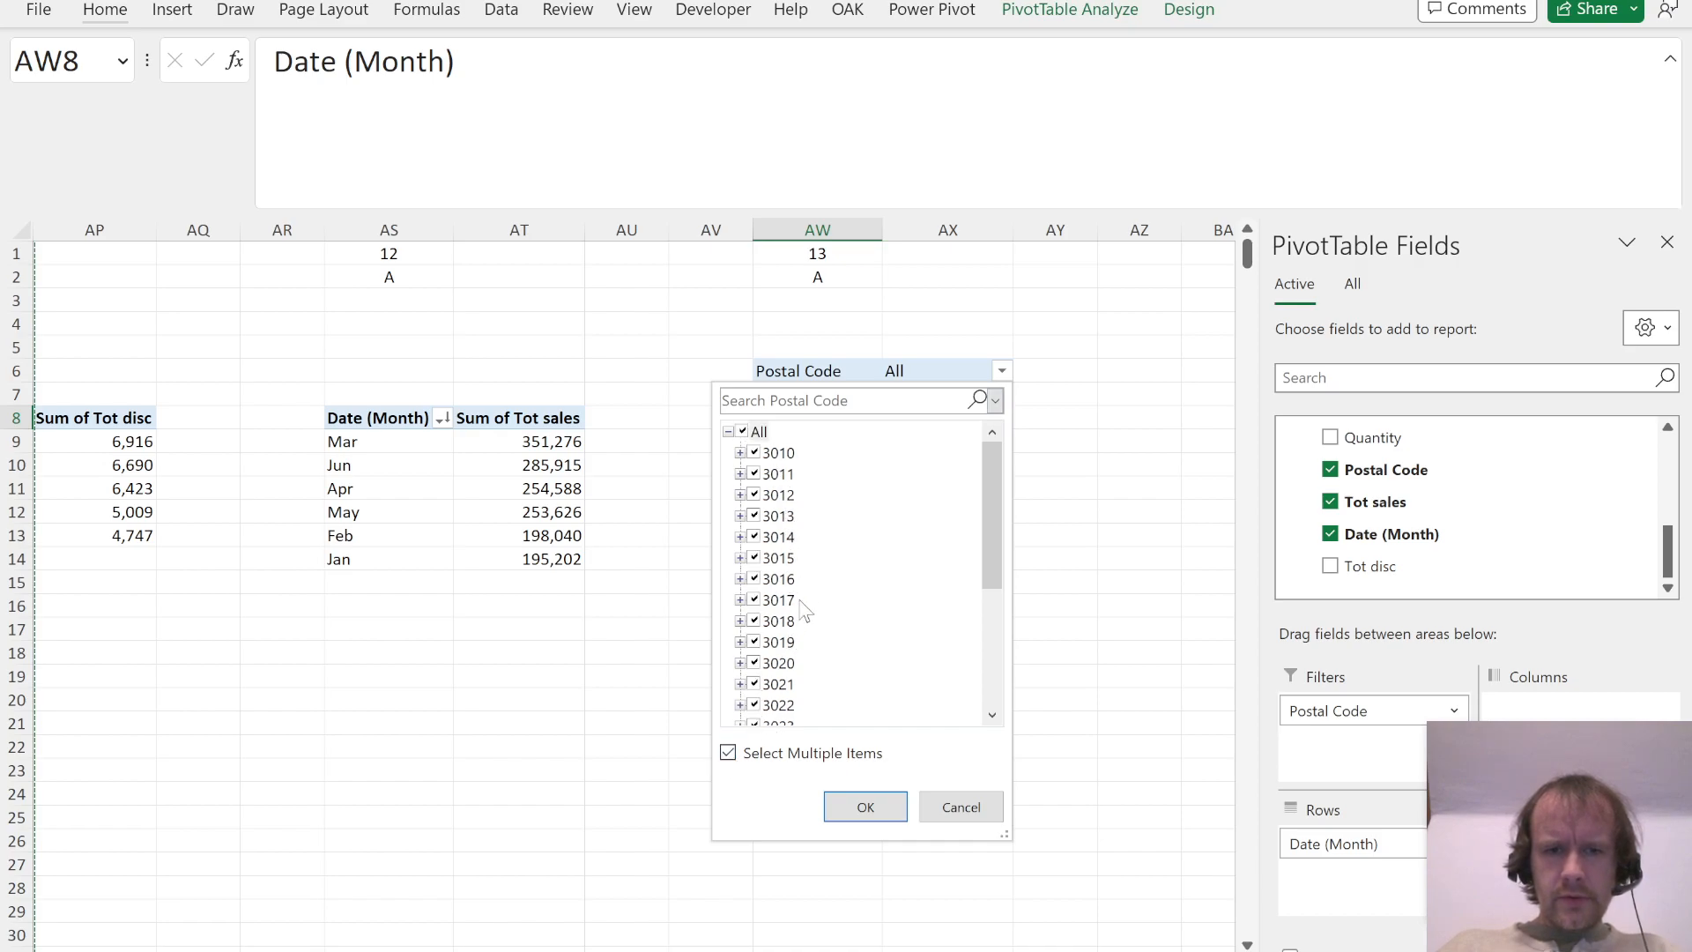
pyautogui.click(743, 432)
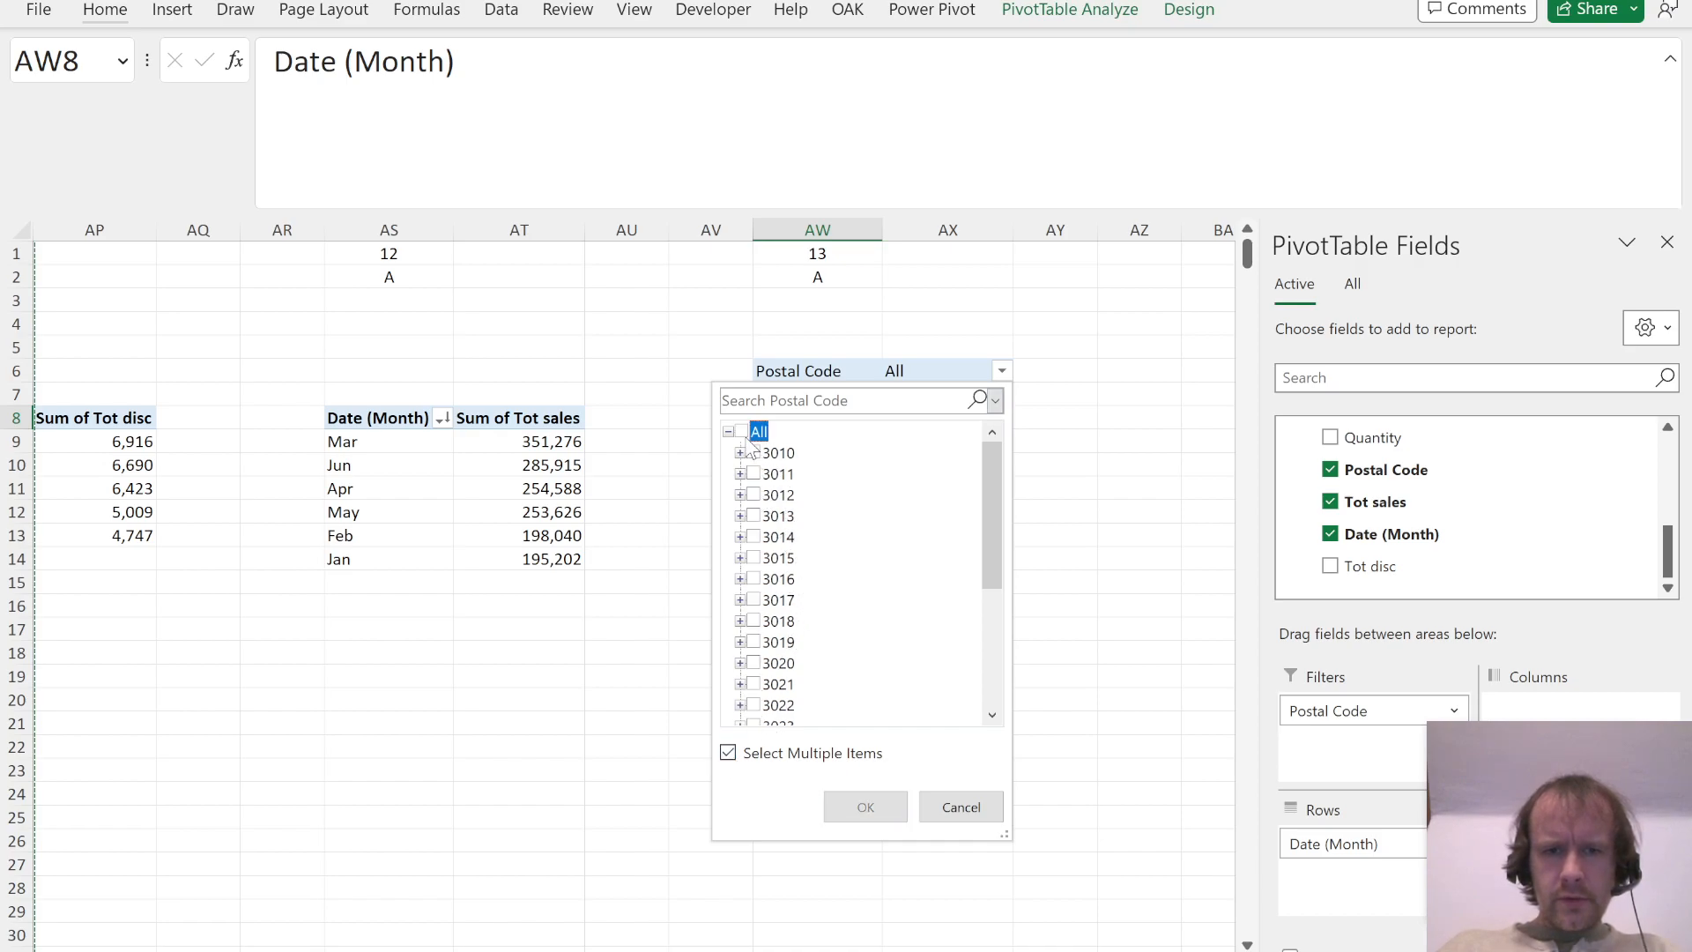
pyautogui.click(755, 517)
pyautogui.click(755, 602)
pyautogui.scroll(-3, 755, 607)
pyautogui.scroll(-1, 771, 709)
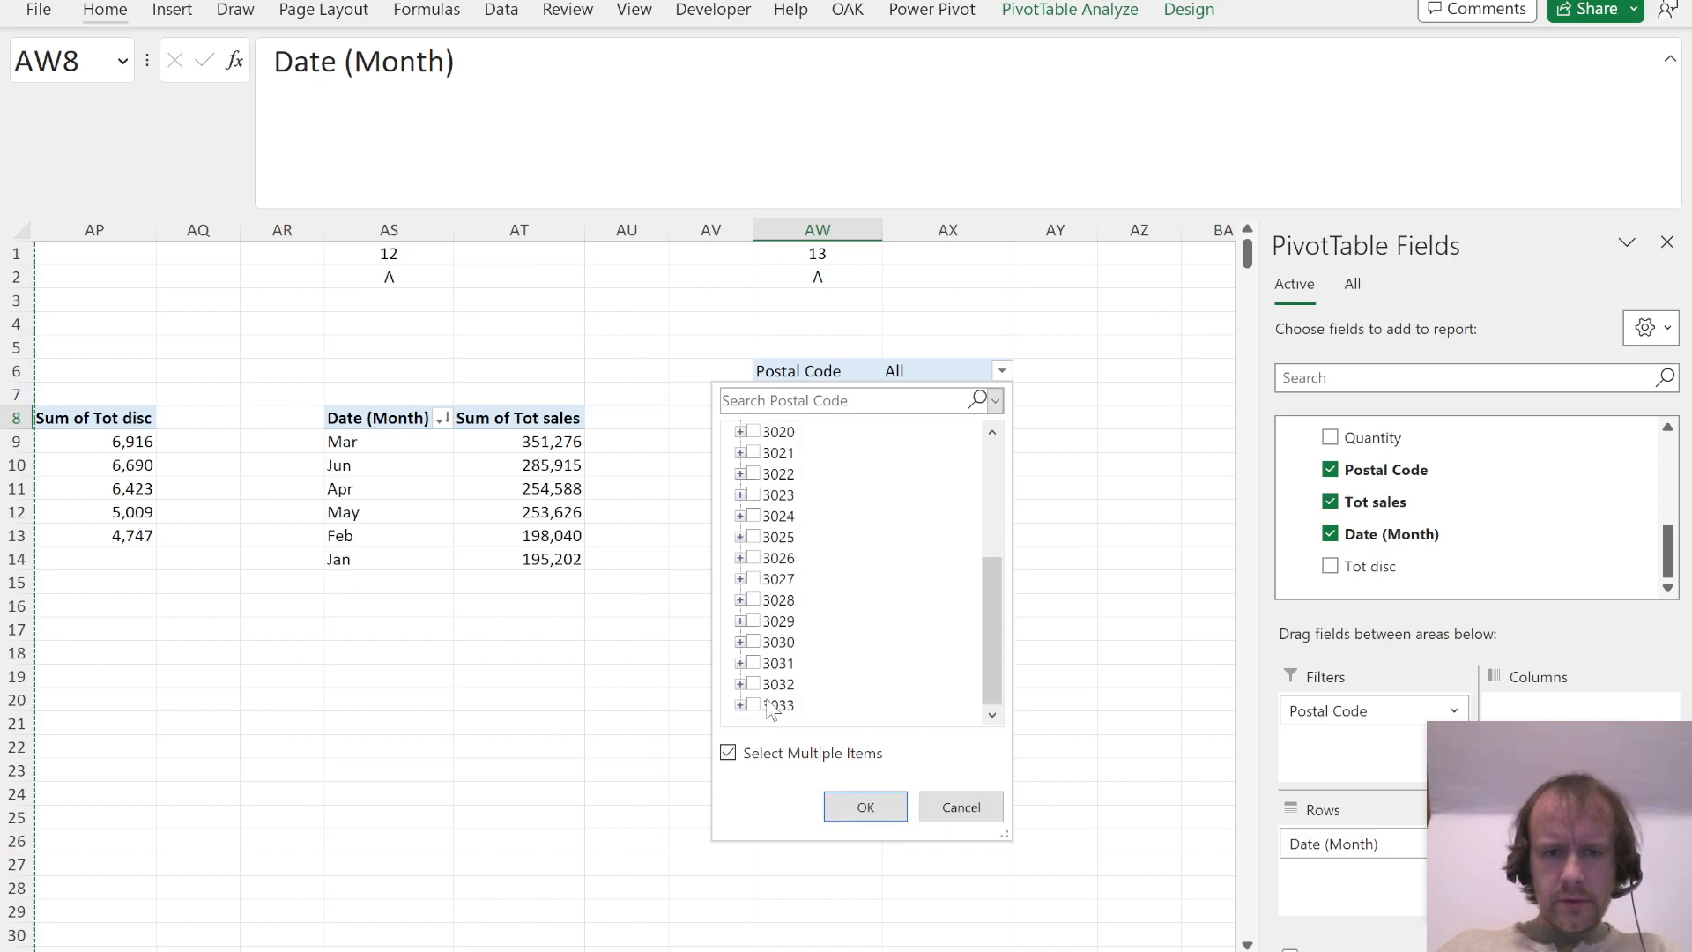
pyautogui.click(755, 663)
pyautogui.click(866, 807)
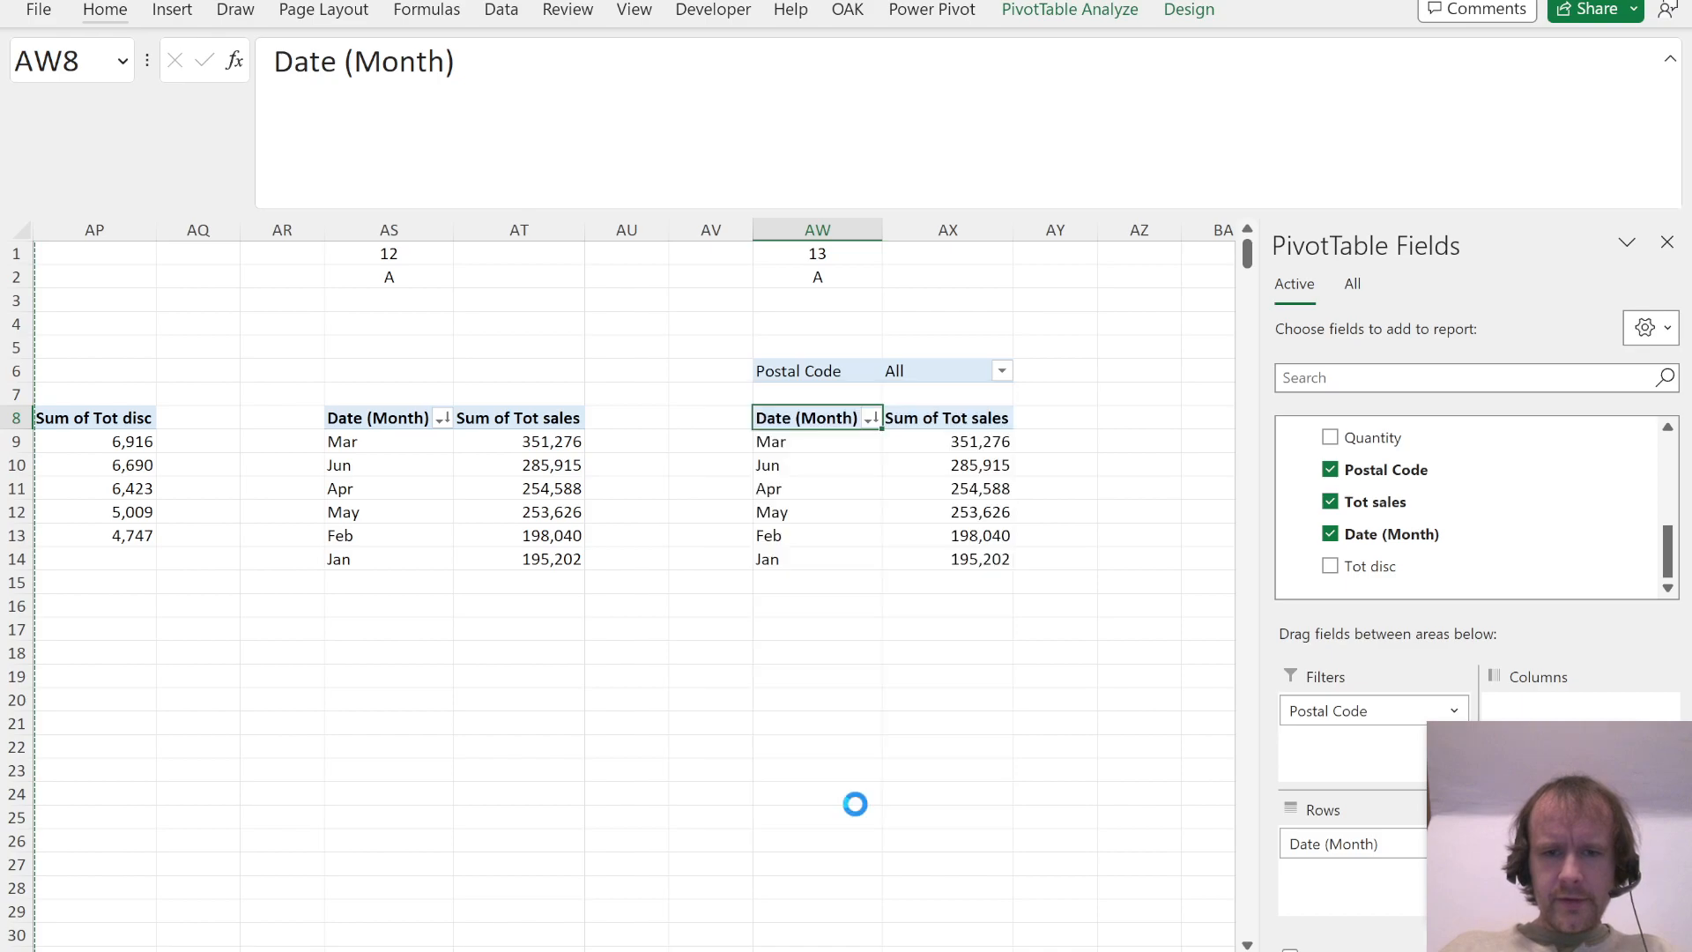
# Step: Reread Question 13 in the PDF and add a Tot prof column heading in N1 beside the sales data table
pyautogui.hotkey('alt', 'Tab')
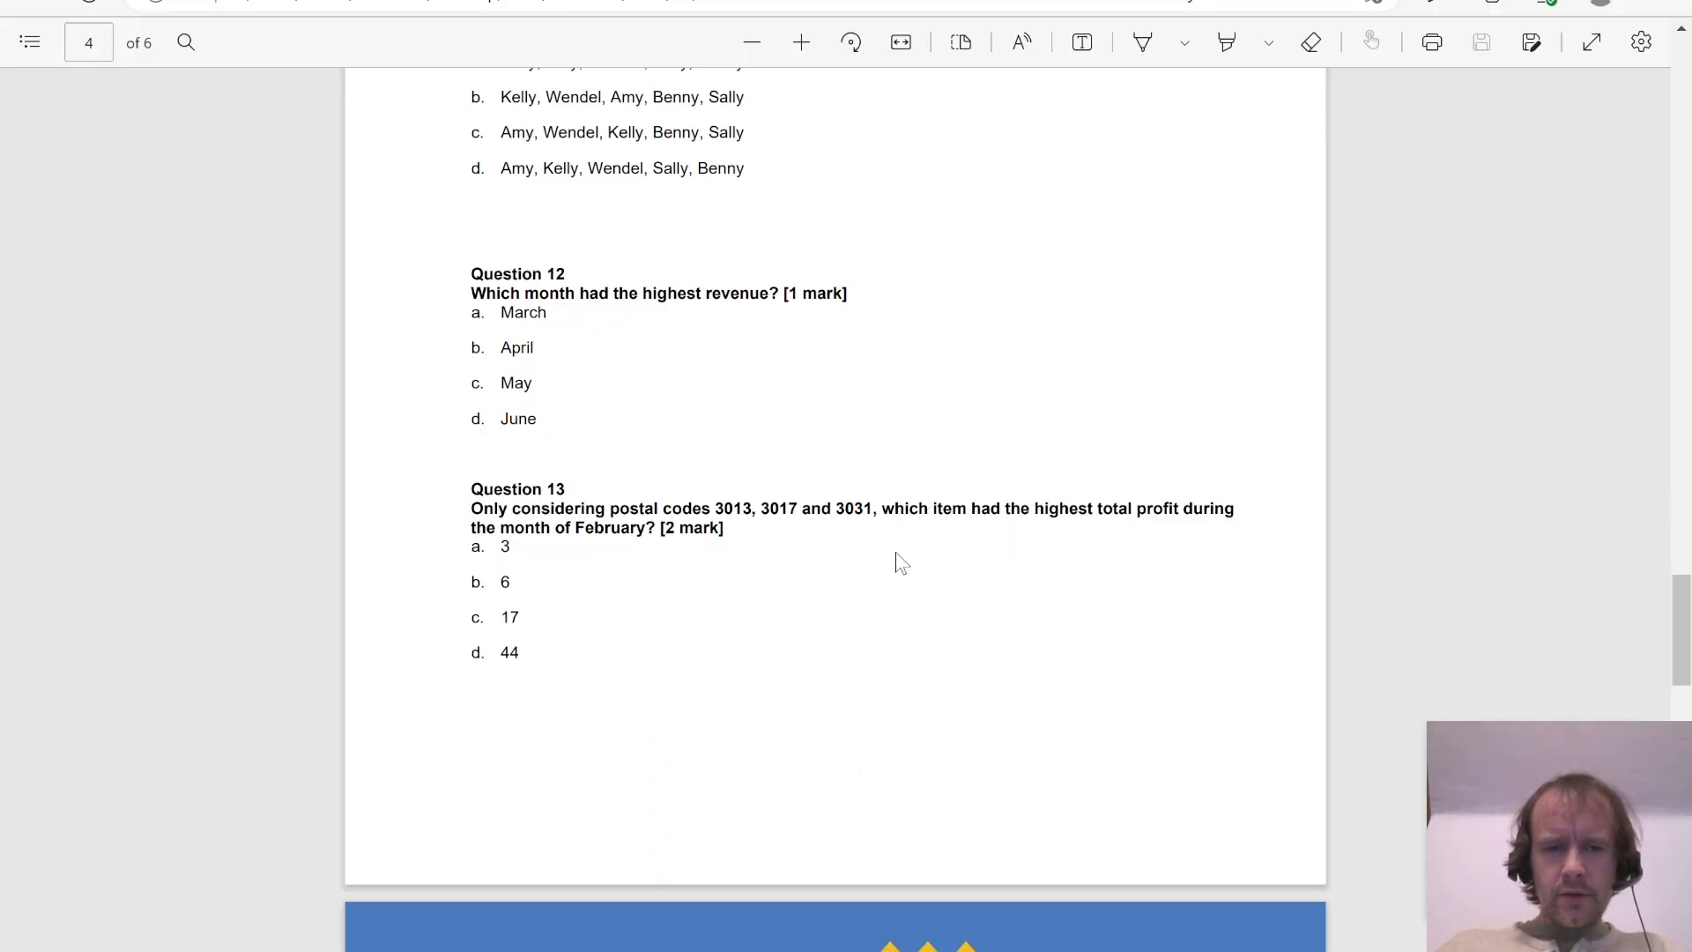
pyautogui.hotkey('alt', 'Tab')
pyautogui.hotkey('ctrl', 'pagedown')
pyautogui.hotkey('ctrl', 'Right')
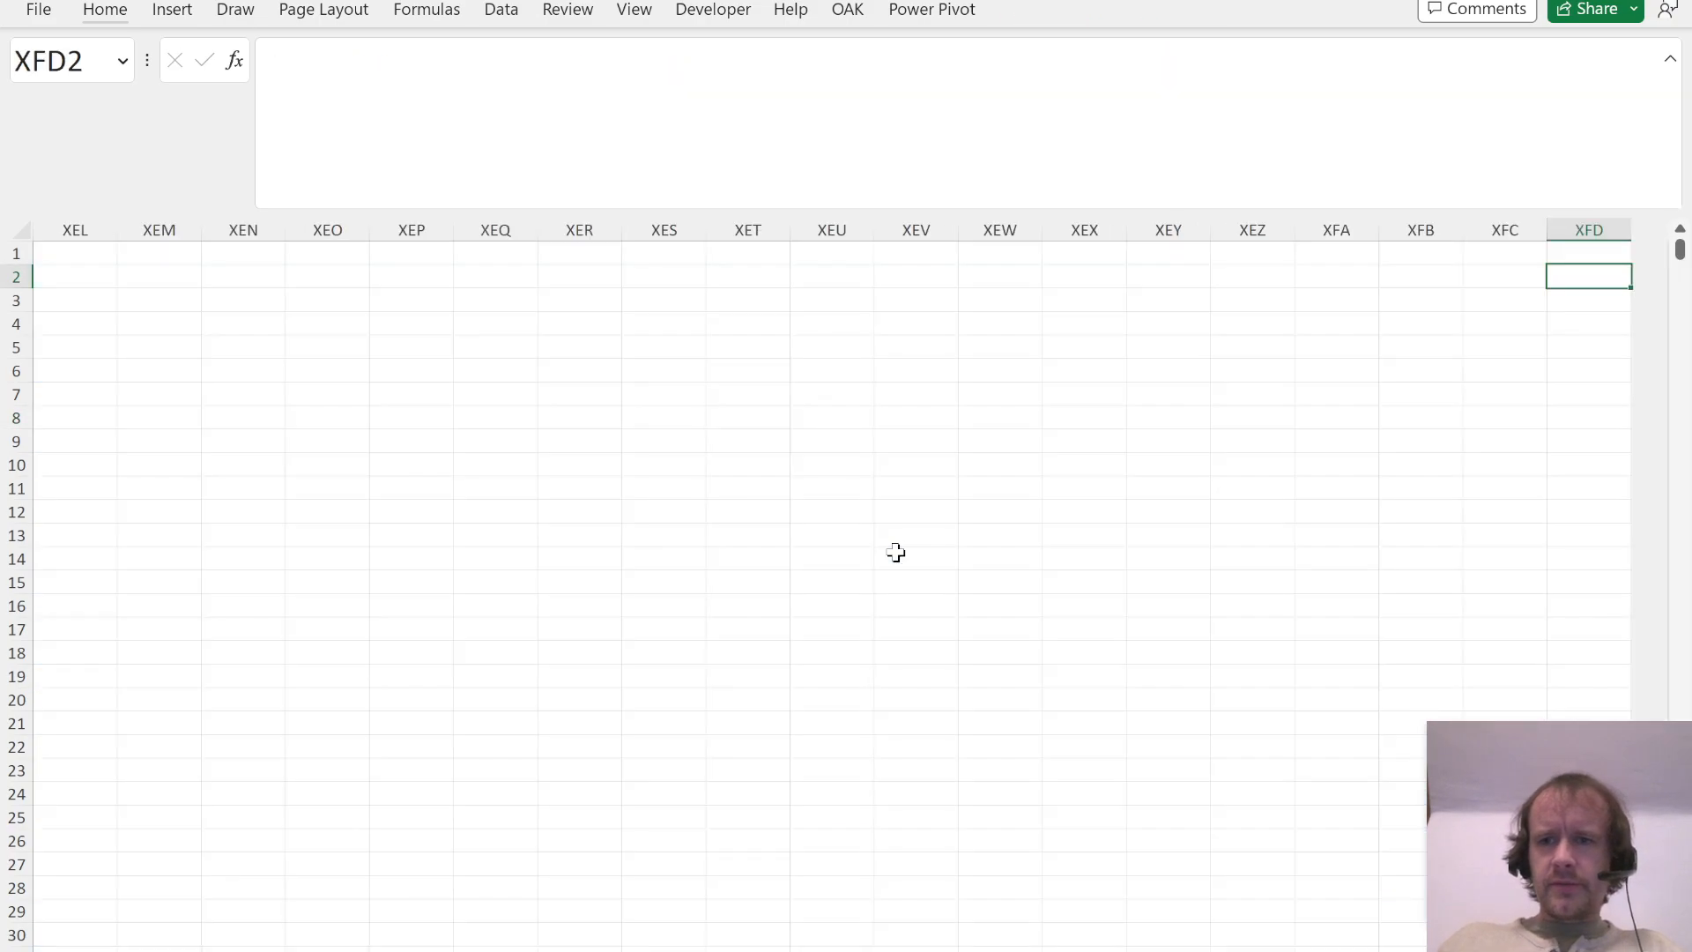
pyautogui.hotkey('ctrl', 'Left')
pyautogui.press('Up')
pyautogui.press('Right')
pyautogui.write('Tot p')
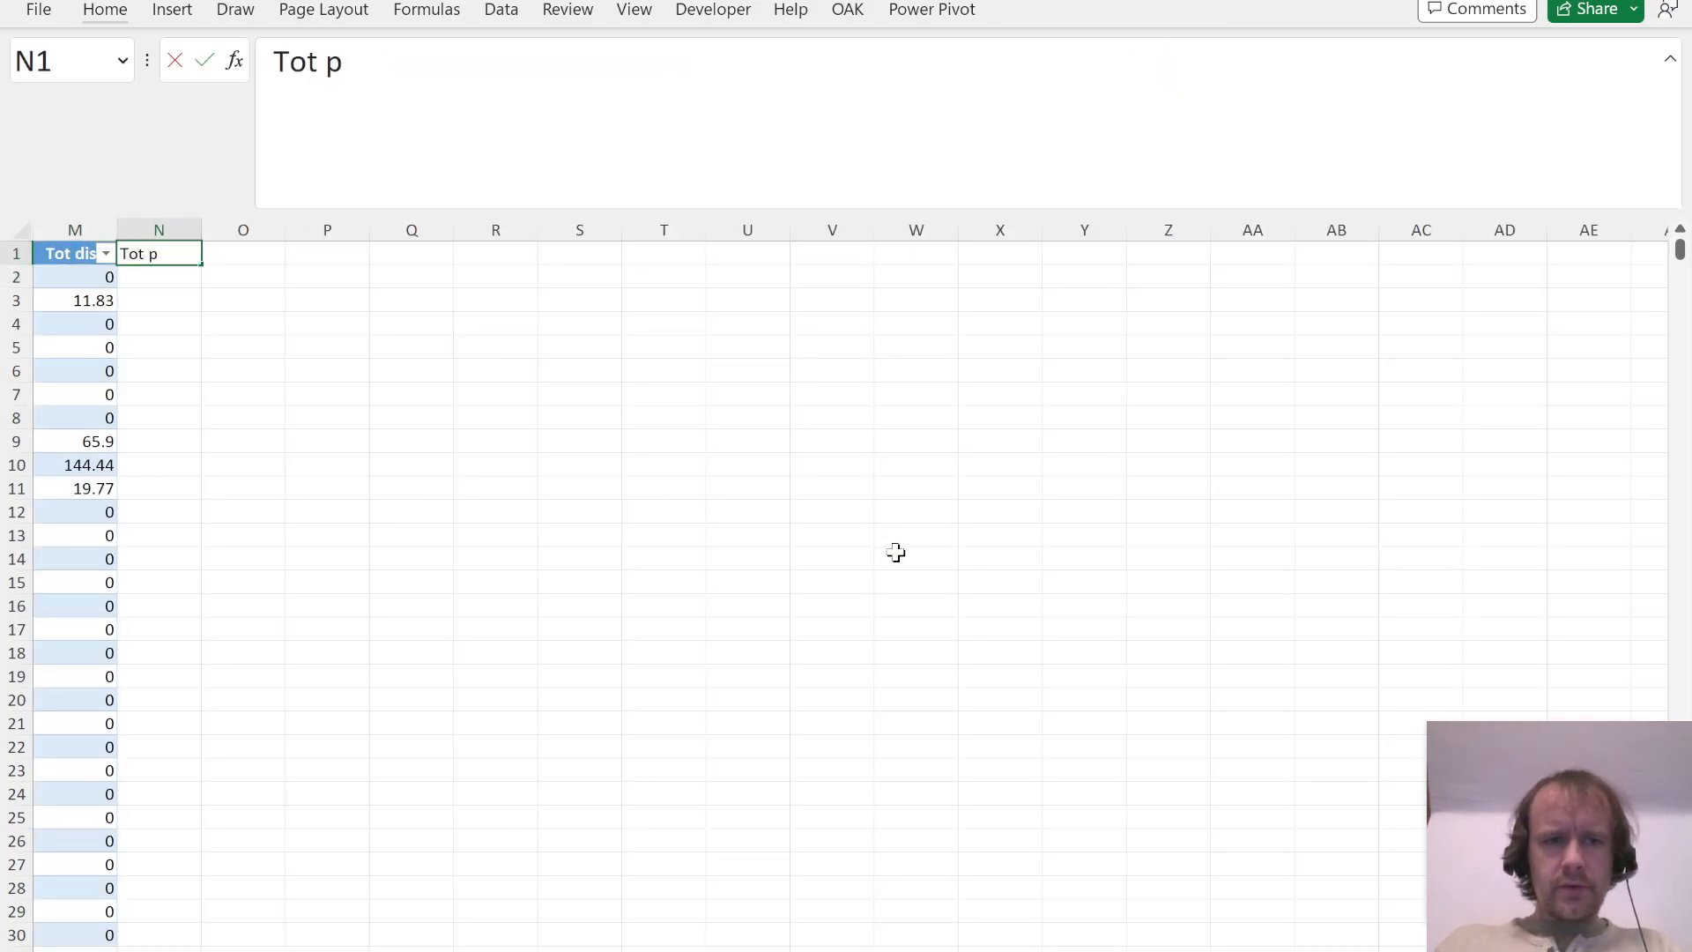
pyautogui.write('f')
pyautogui.press('BackSpace')
pyautogui.write('rof')
pyautogui.press('Return')
# Step: Fill the Tot prof column with Quantity multiplied by Sales Price Per Unit minus Cost per Unit, starting in N2
pyautogui.write('=')
pyautogui.press('Left')
pyautogui.press('Left')
pyautogui.press('Left')
pyautogui.press('Left')
pyautogui.press('Left')
pyautogui.press('Right')
pyautogui.press('Right')
pyautogui.press('Left')
pyautogui.write('*(')
pyautogui.press('Left')
pyautogui.press('Left')
pyautogui.press('Left')
pyautogui.press('Left')
pyautogui.press('Left')
pyautogui.press('Left')
pyautogui.press('Left')
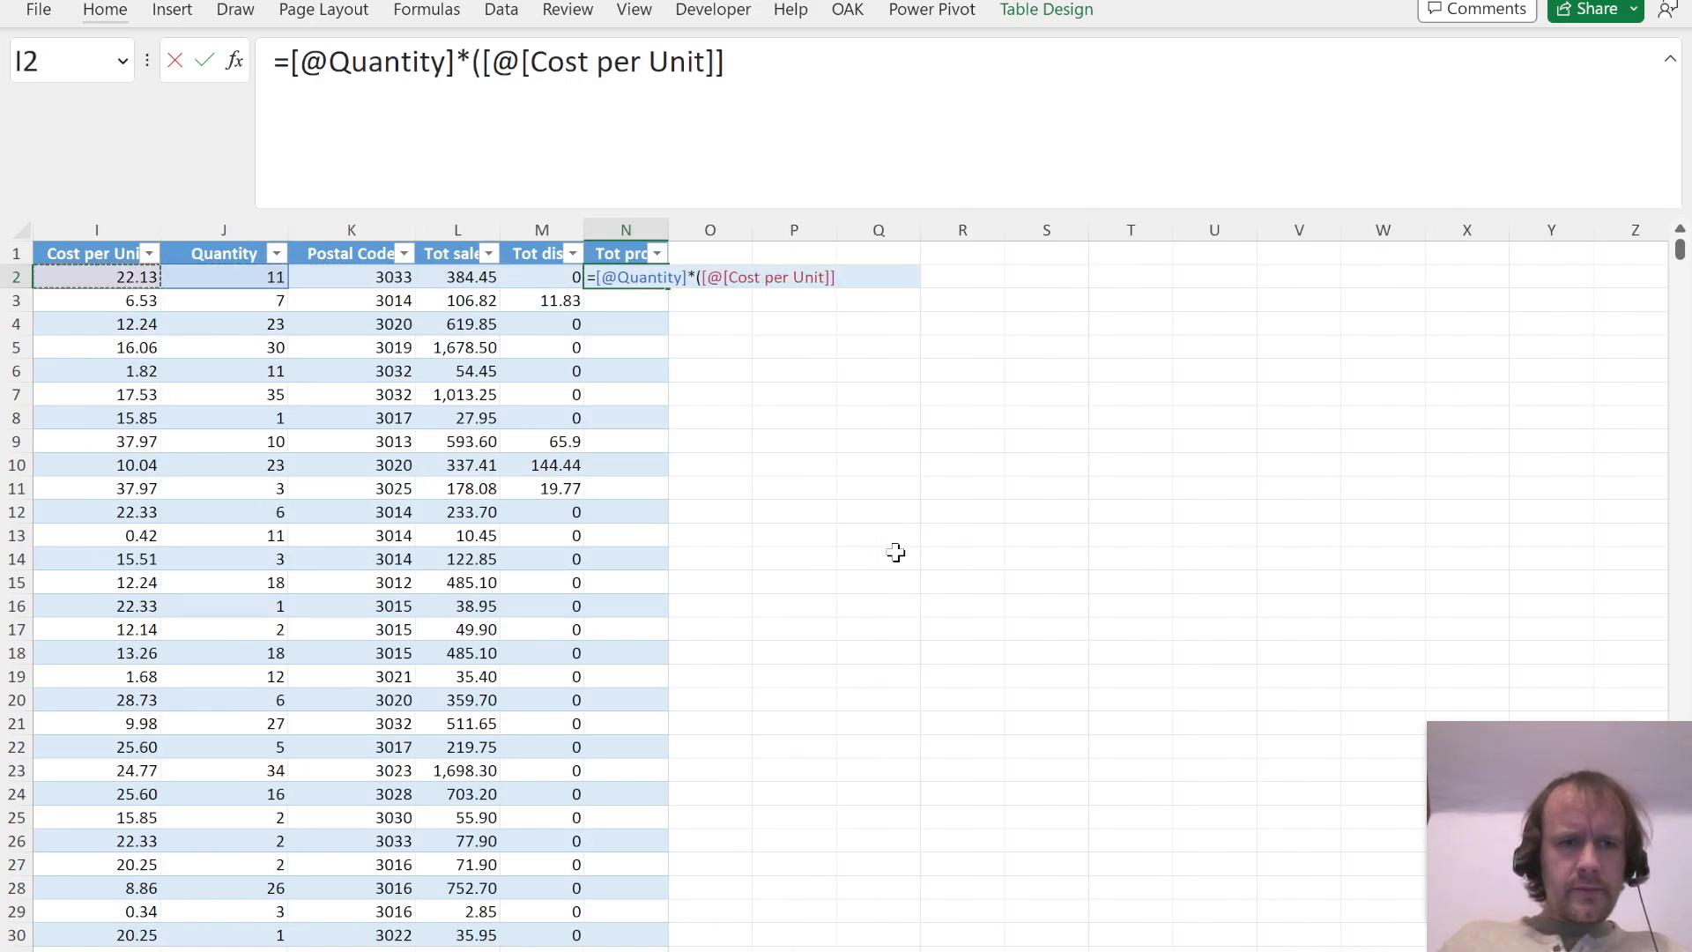
pyautogui.press('Right')
pyautogui.write('-')
pyautogui.press('Left')
pyautogui.press('Left')
pyautogui.press('Left')
pyautogui.press('Left')
pyautogui.press('Left')
pyautogui.write(')')
pyautogui.press('Return')
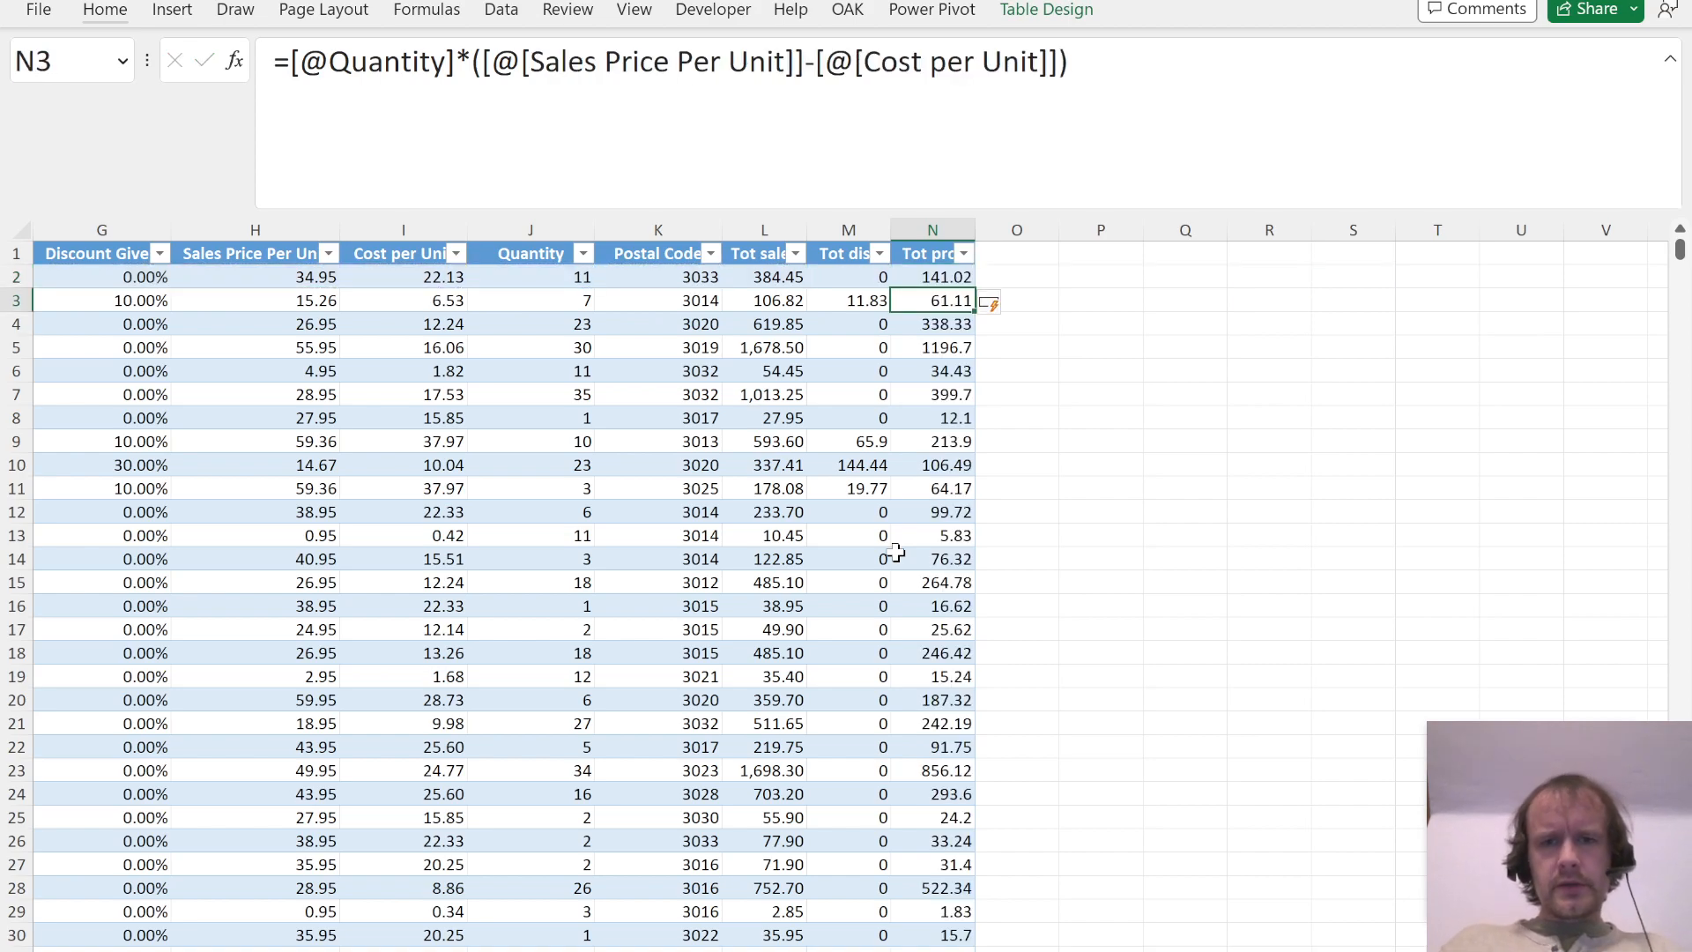
# Step: Return to the PivotTable sheet, refresh the Question 13 PivotTable and recheck the question wording in the PDF
pyautogui.hotkey('ctrl', 'pageup')
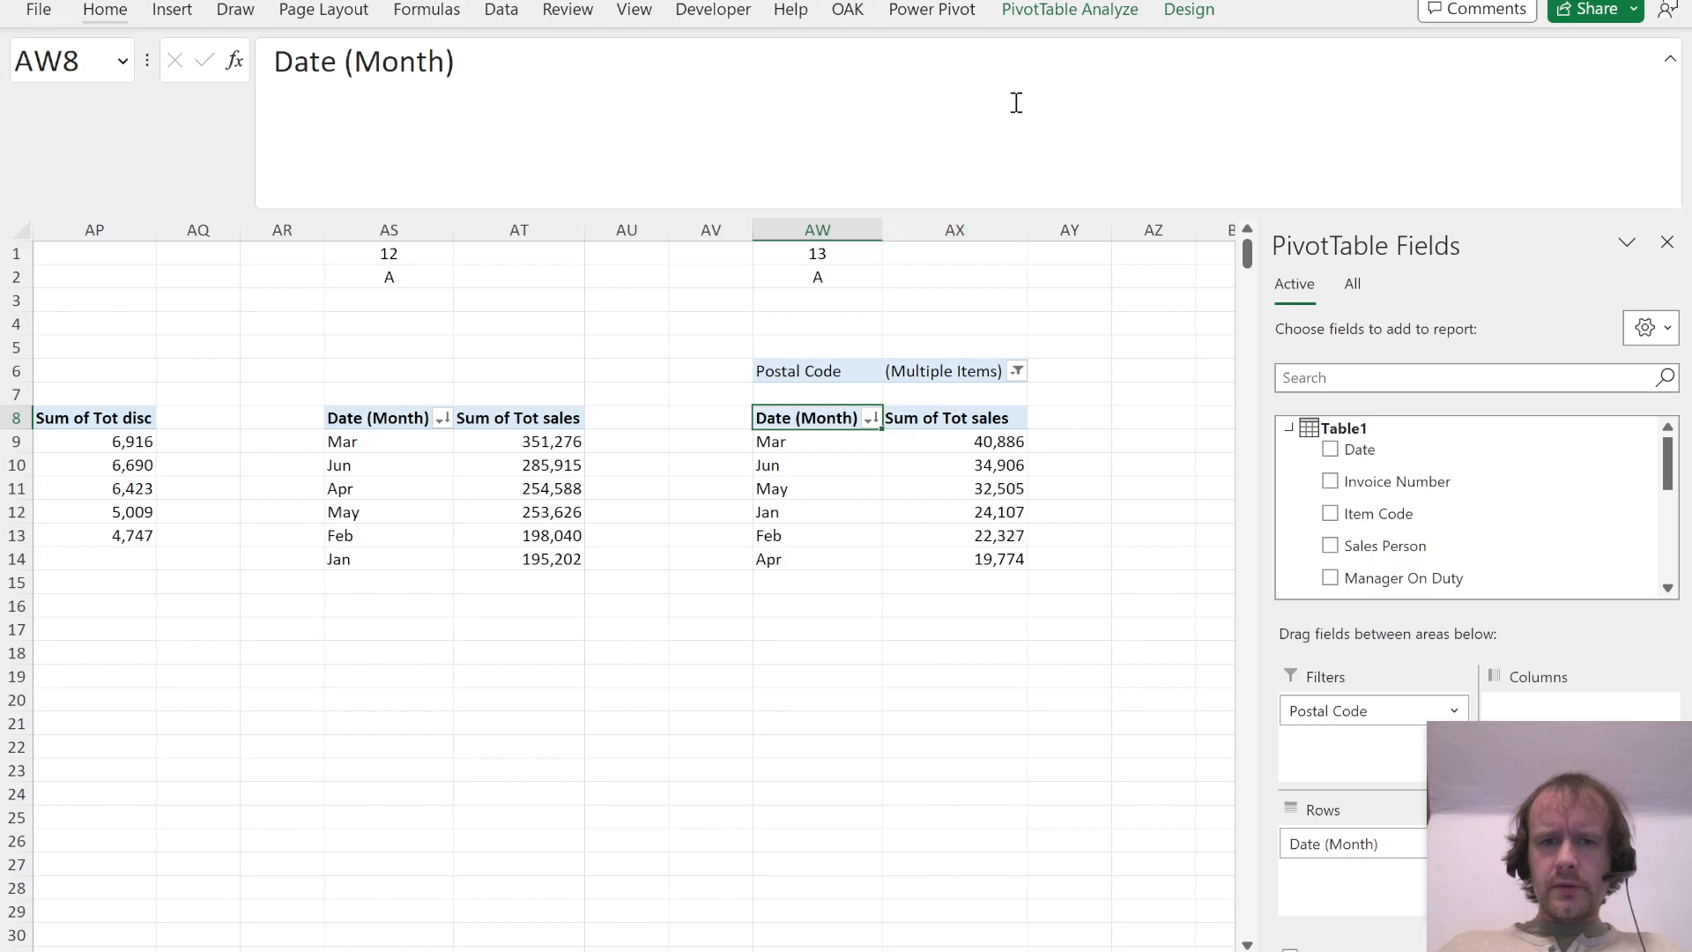
pyautogui.click(1069, 10)
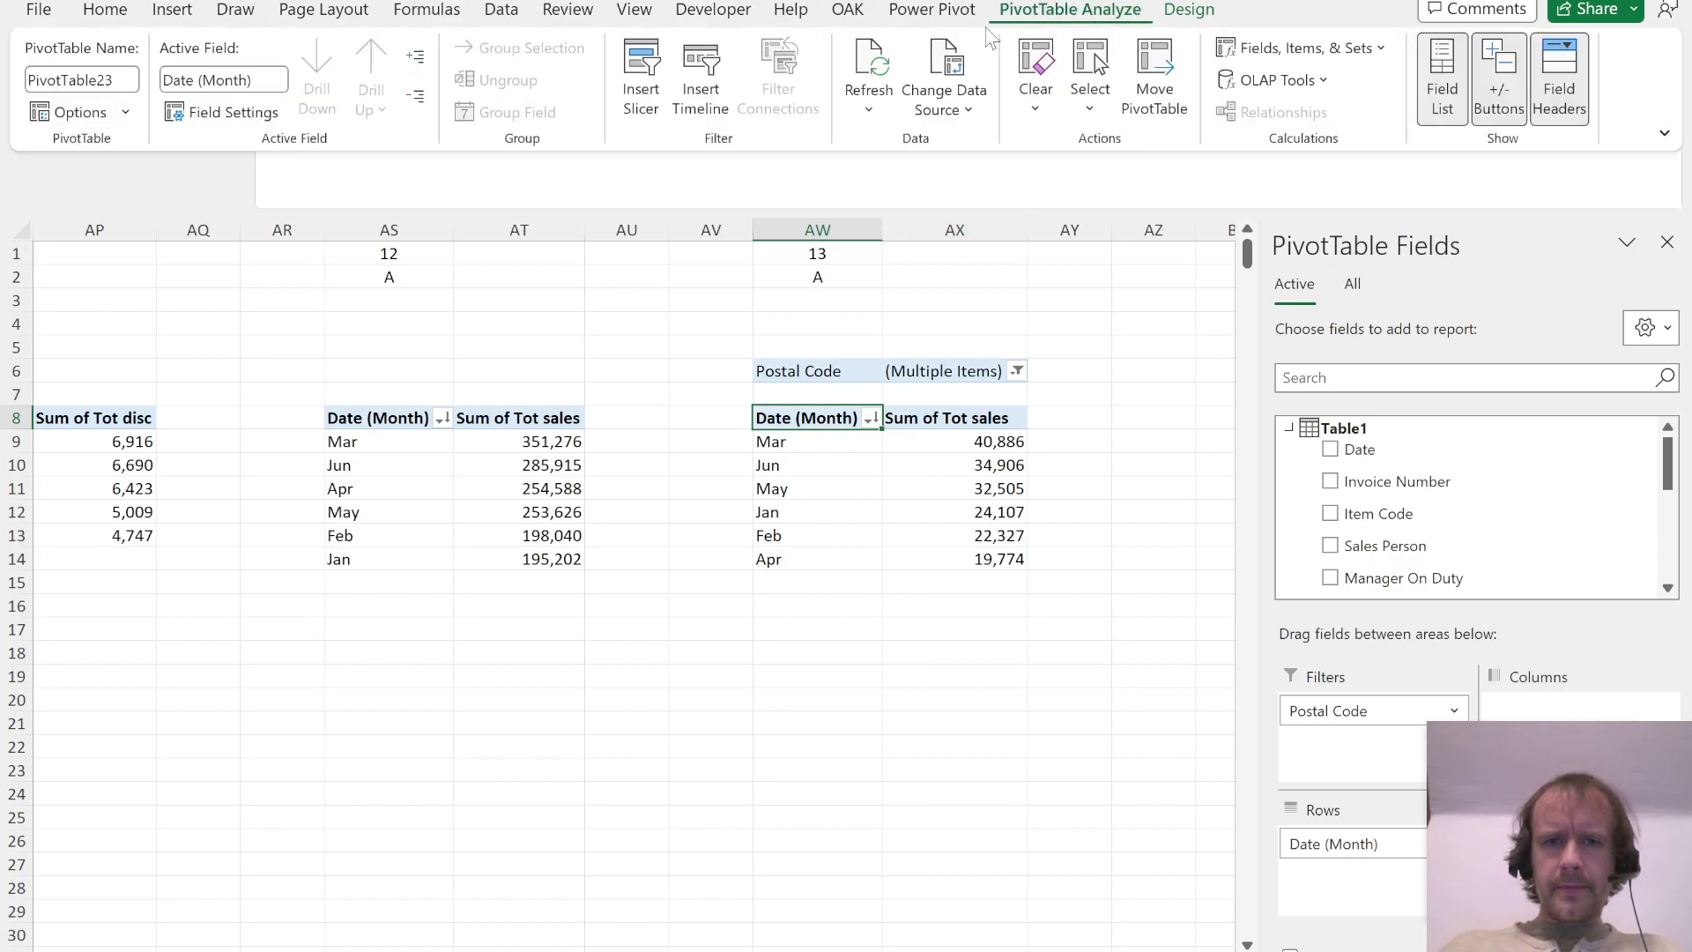
pyautogui.hotkey('alt', 'Tab')
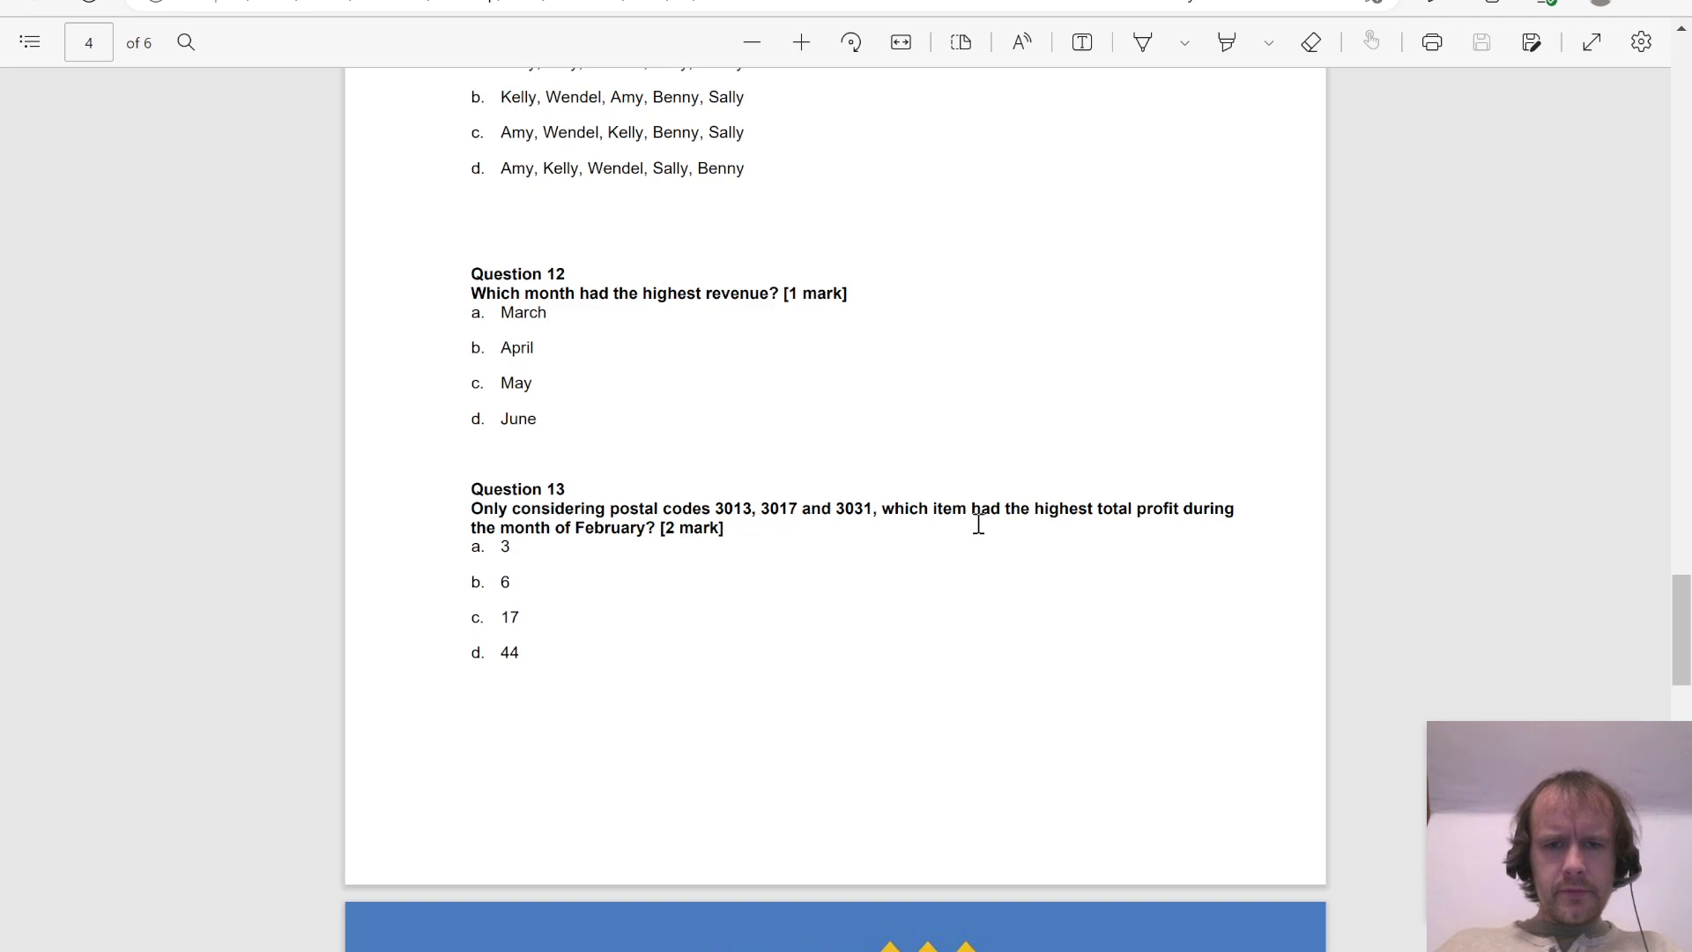
pyautogui.hotkey('alt', 'Tab')
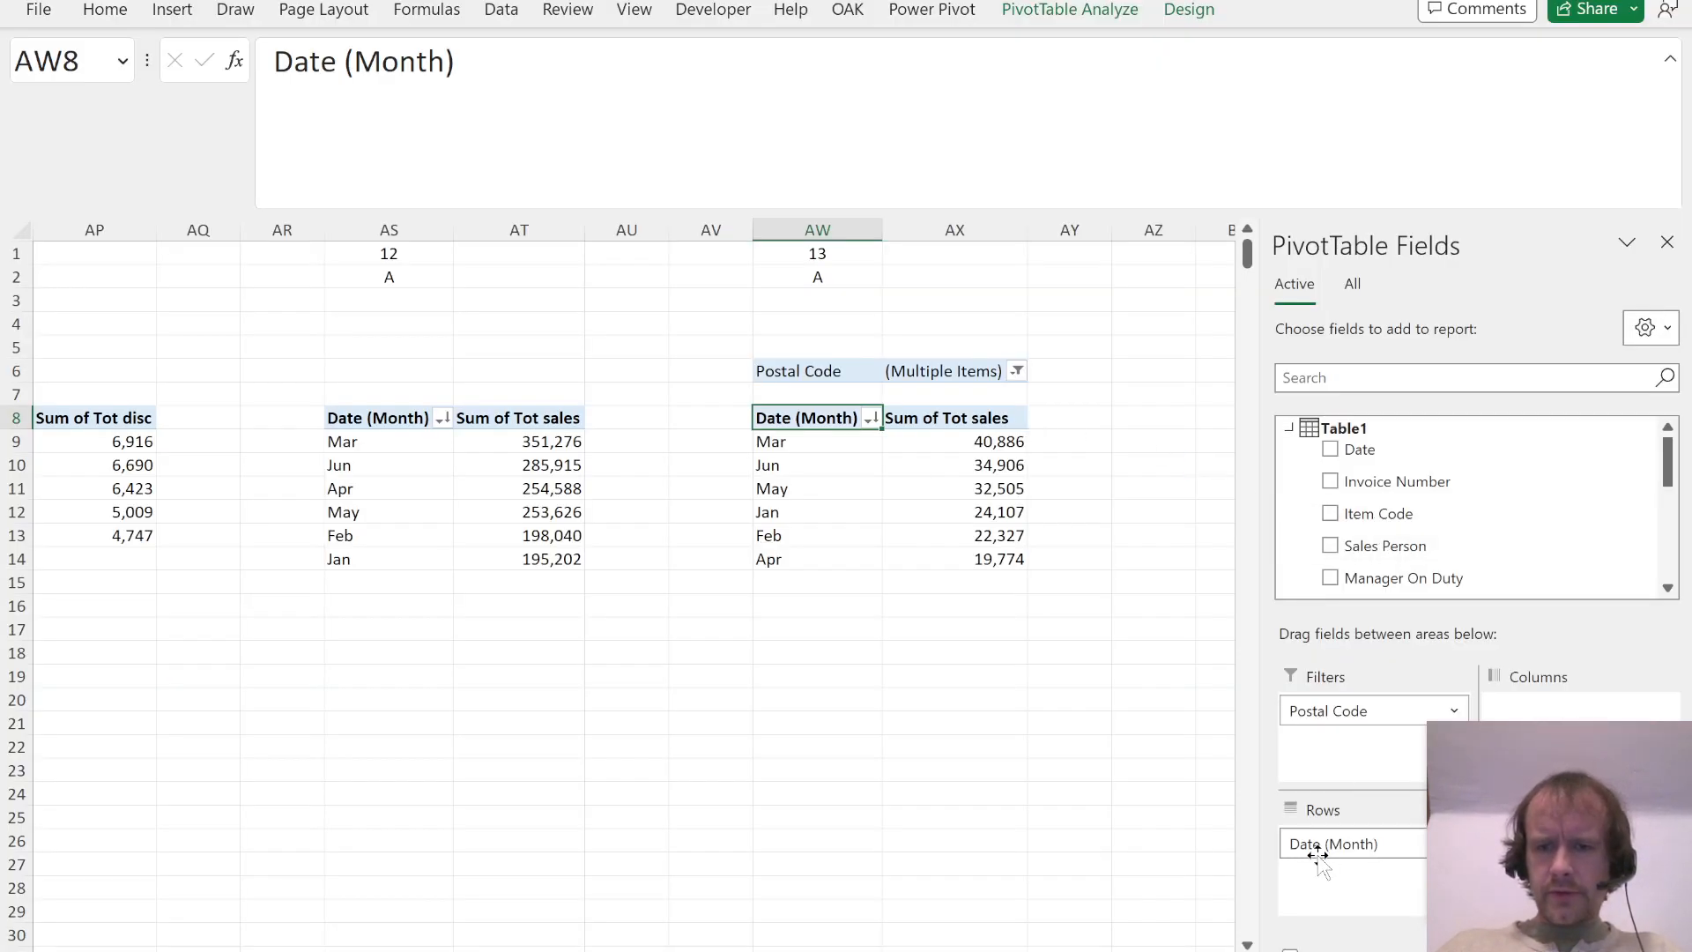
# Step: Move Date (Month) to the report filters of the Question 13 PivotTable and filter it to Feb
pyautogui.moveTo(1330, 846); pyautogui.dragTo(1357, 767)
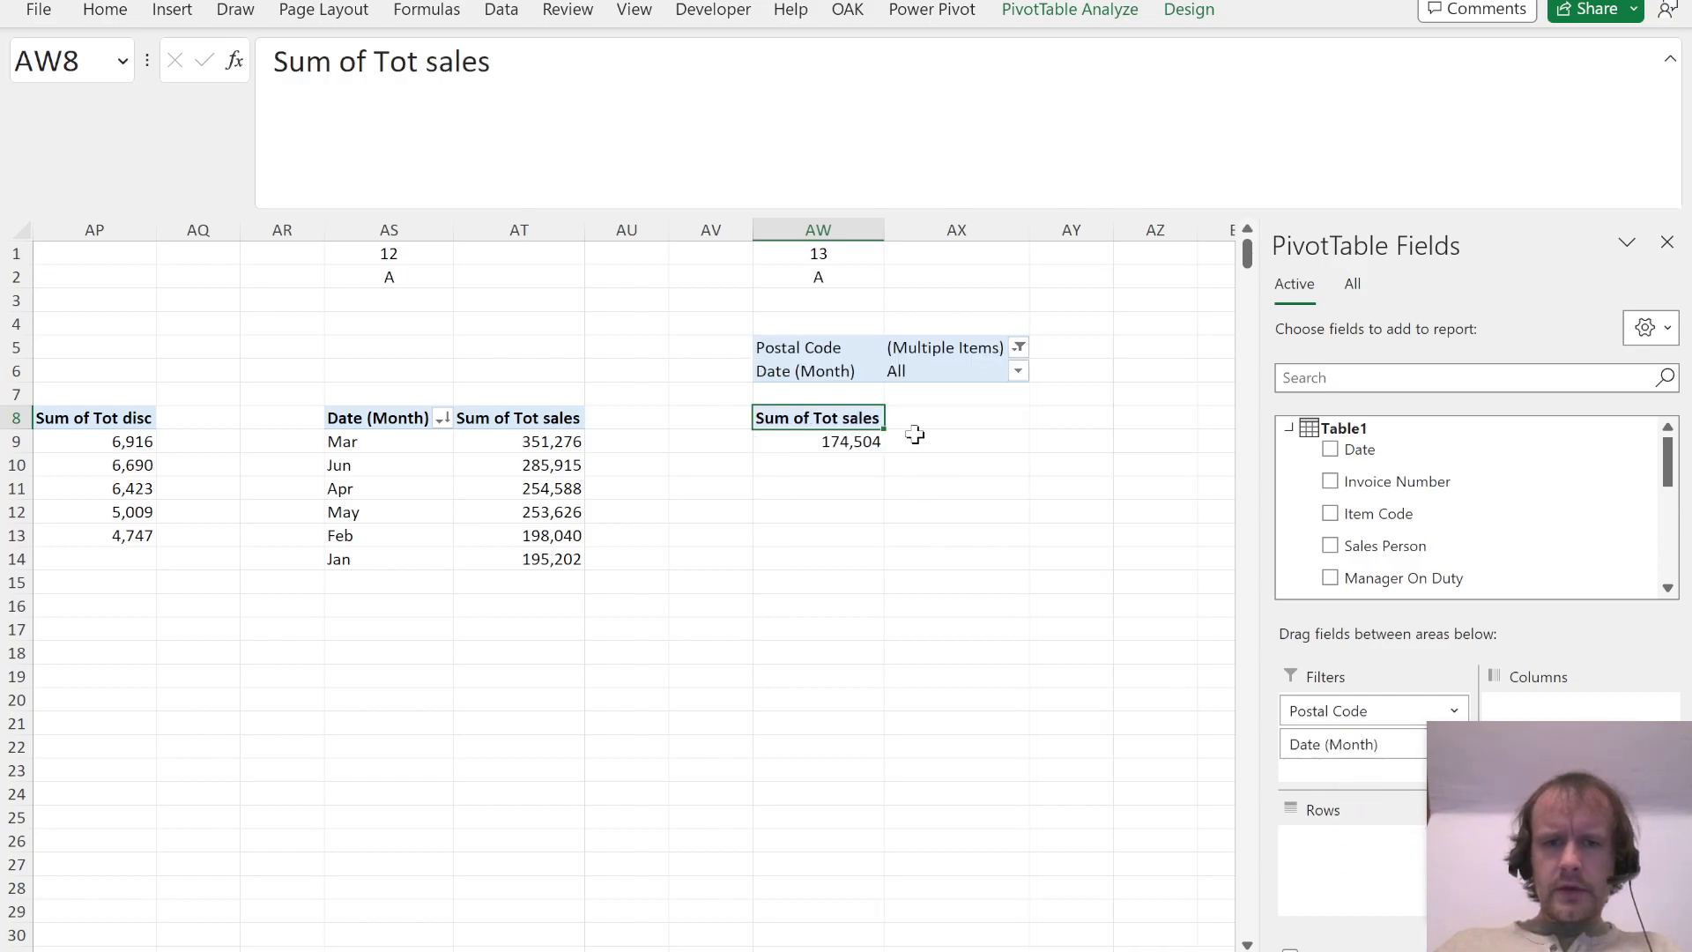
pyautogui.click(1019, 371)
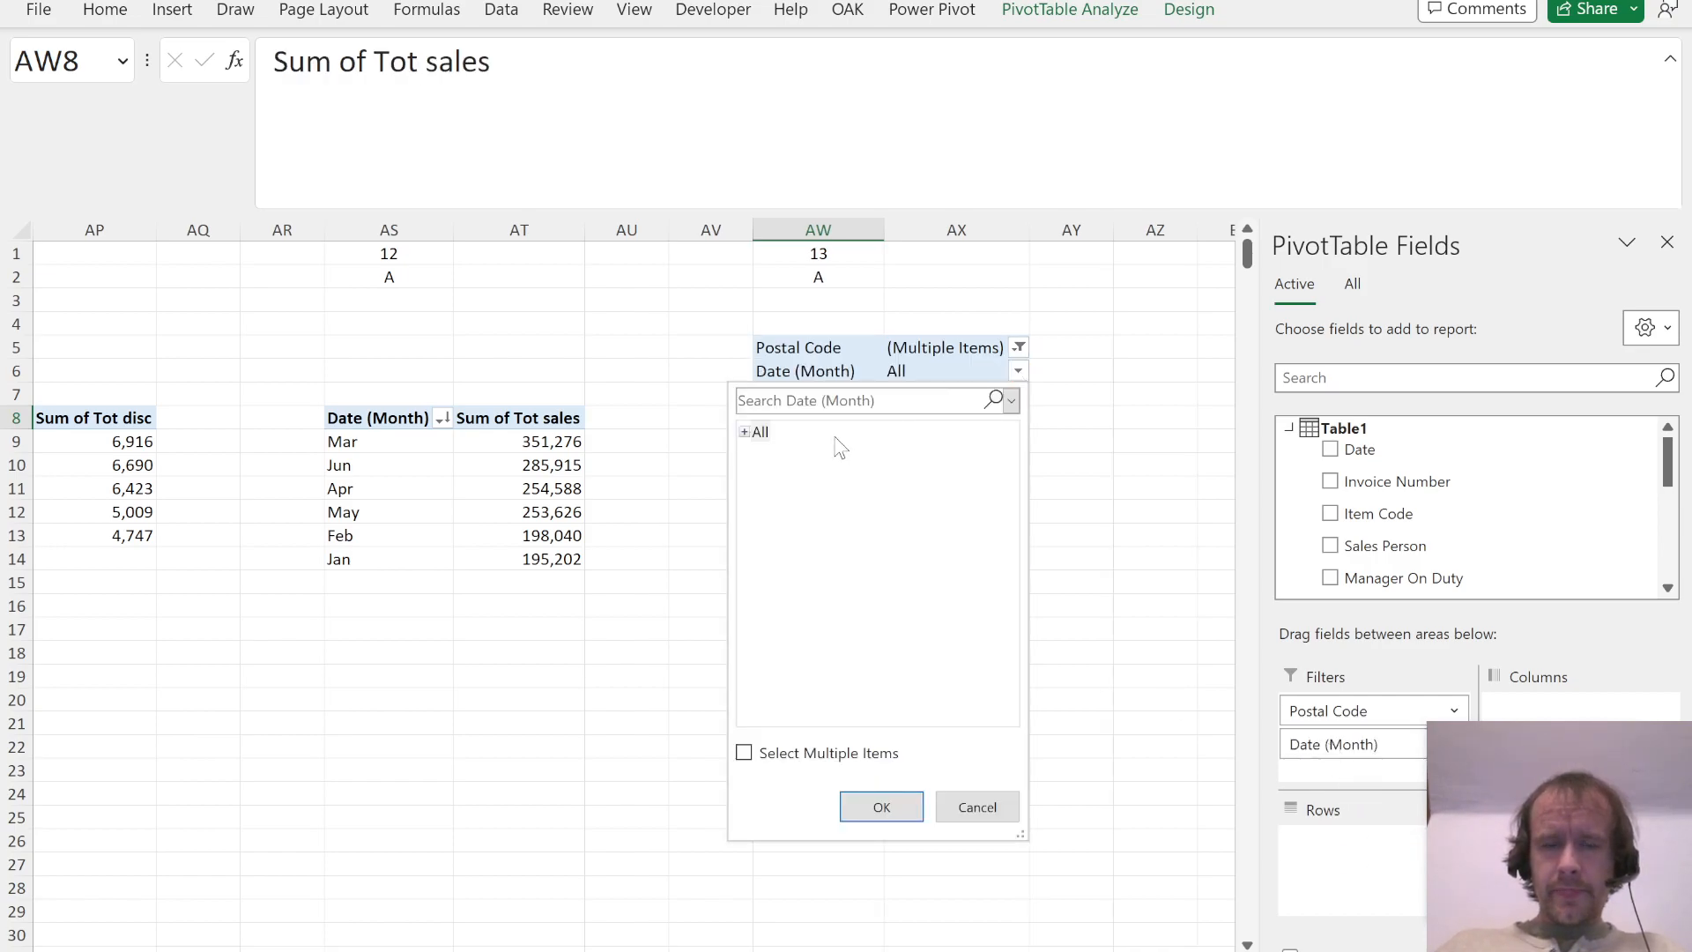
pyautogui.click(745, 432)
pyautogui.click(774, 475)
pyautogui.press('Return')
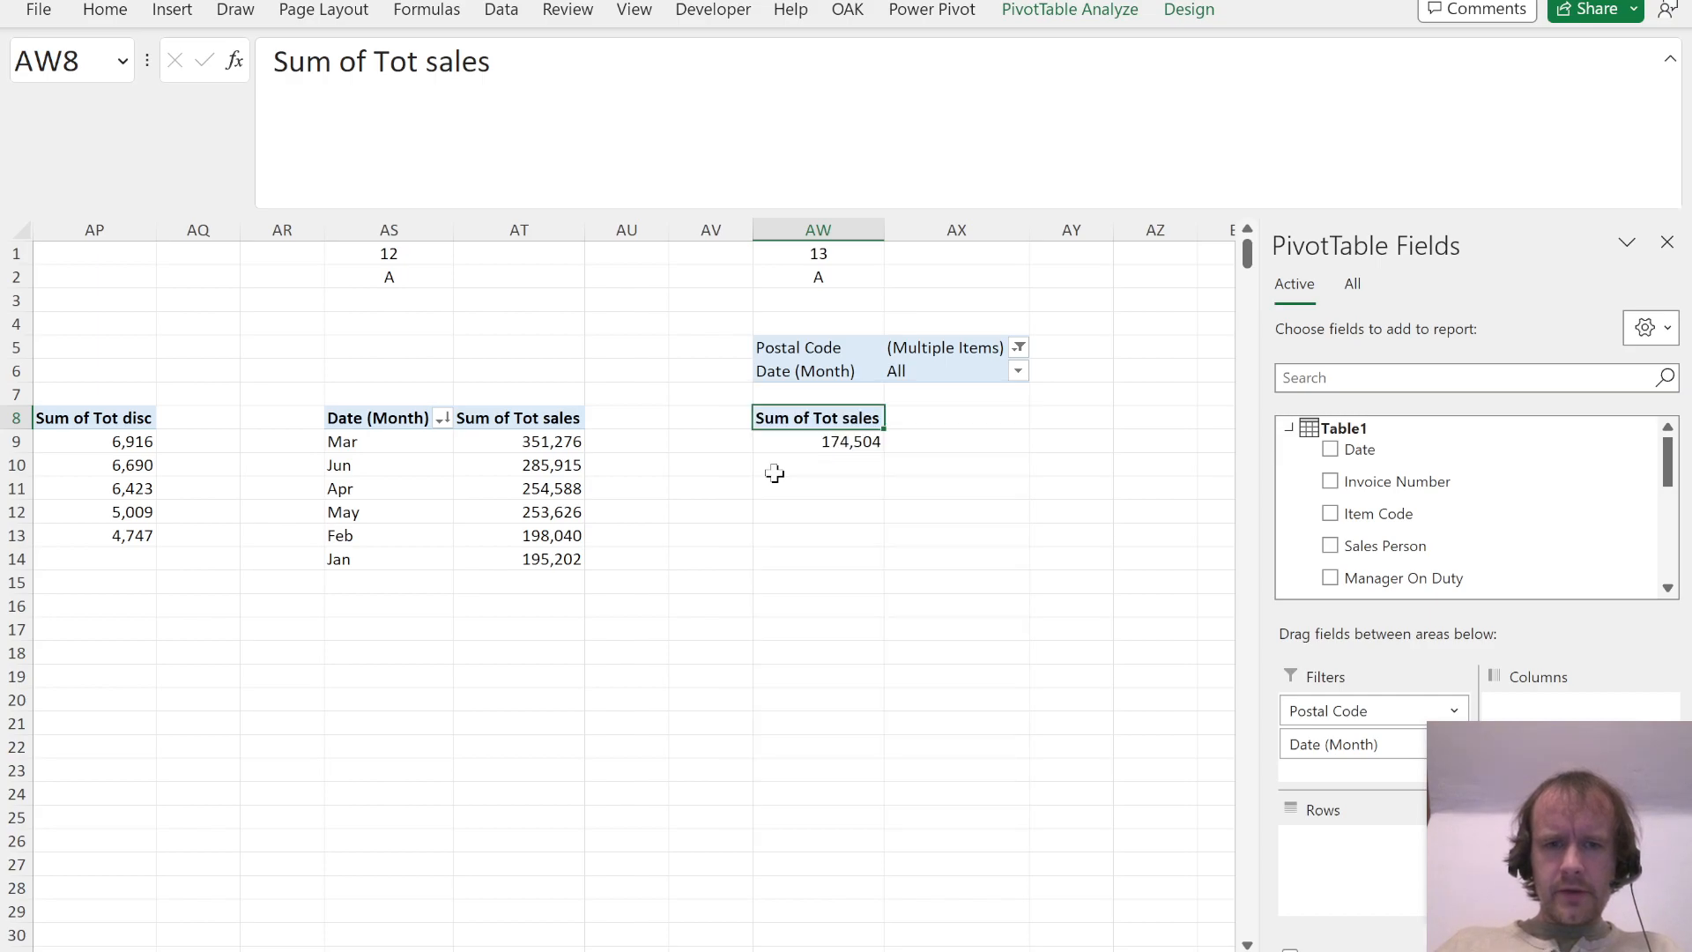
# Step: Add Item Code to the rows of the Question 13 PivotTable and sort Sum of Tot sales from largest to smallest
pyautogui.hotkey('alt', 'Tab')
pyautogui.hotkey('alt', 'Tab')
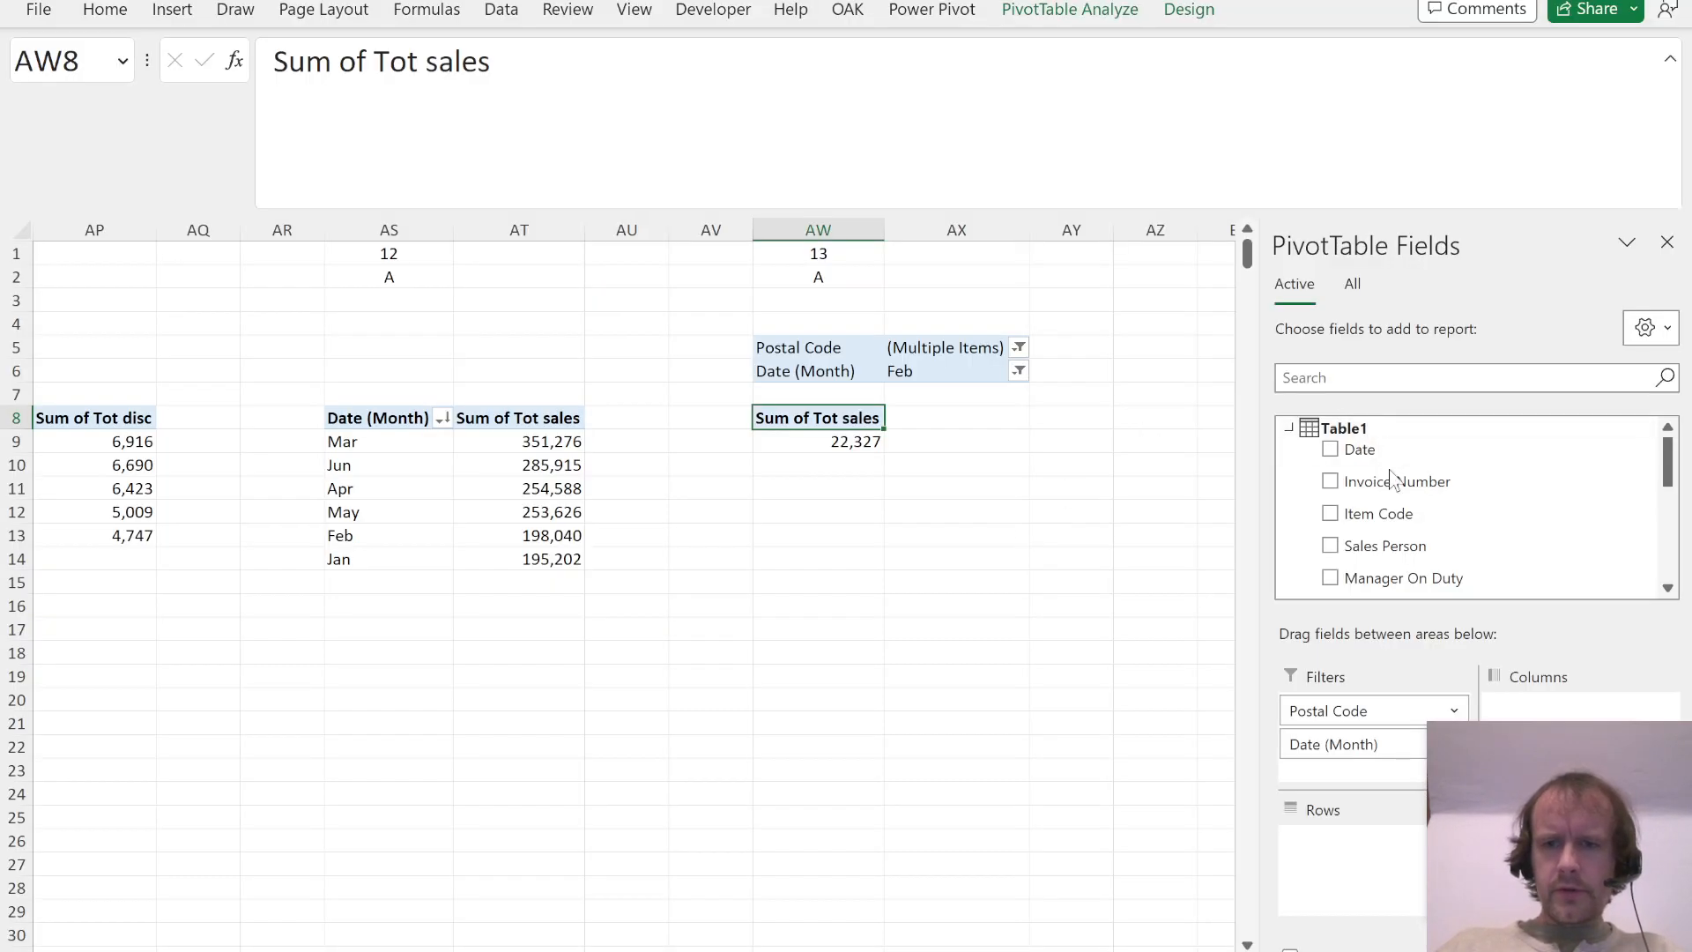
pyautogui.moveTo(1384, 516); pyautogui.dragTo(1341, 869)
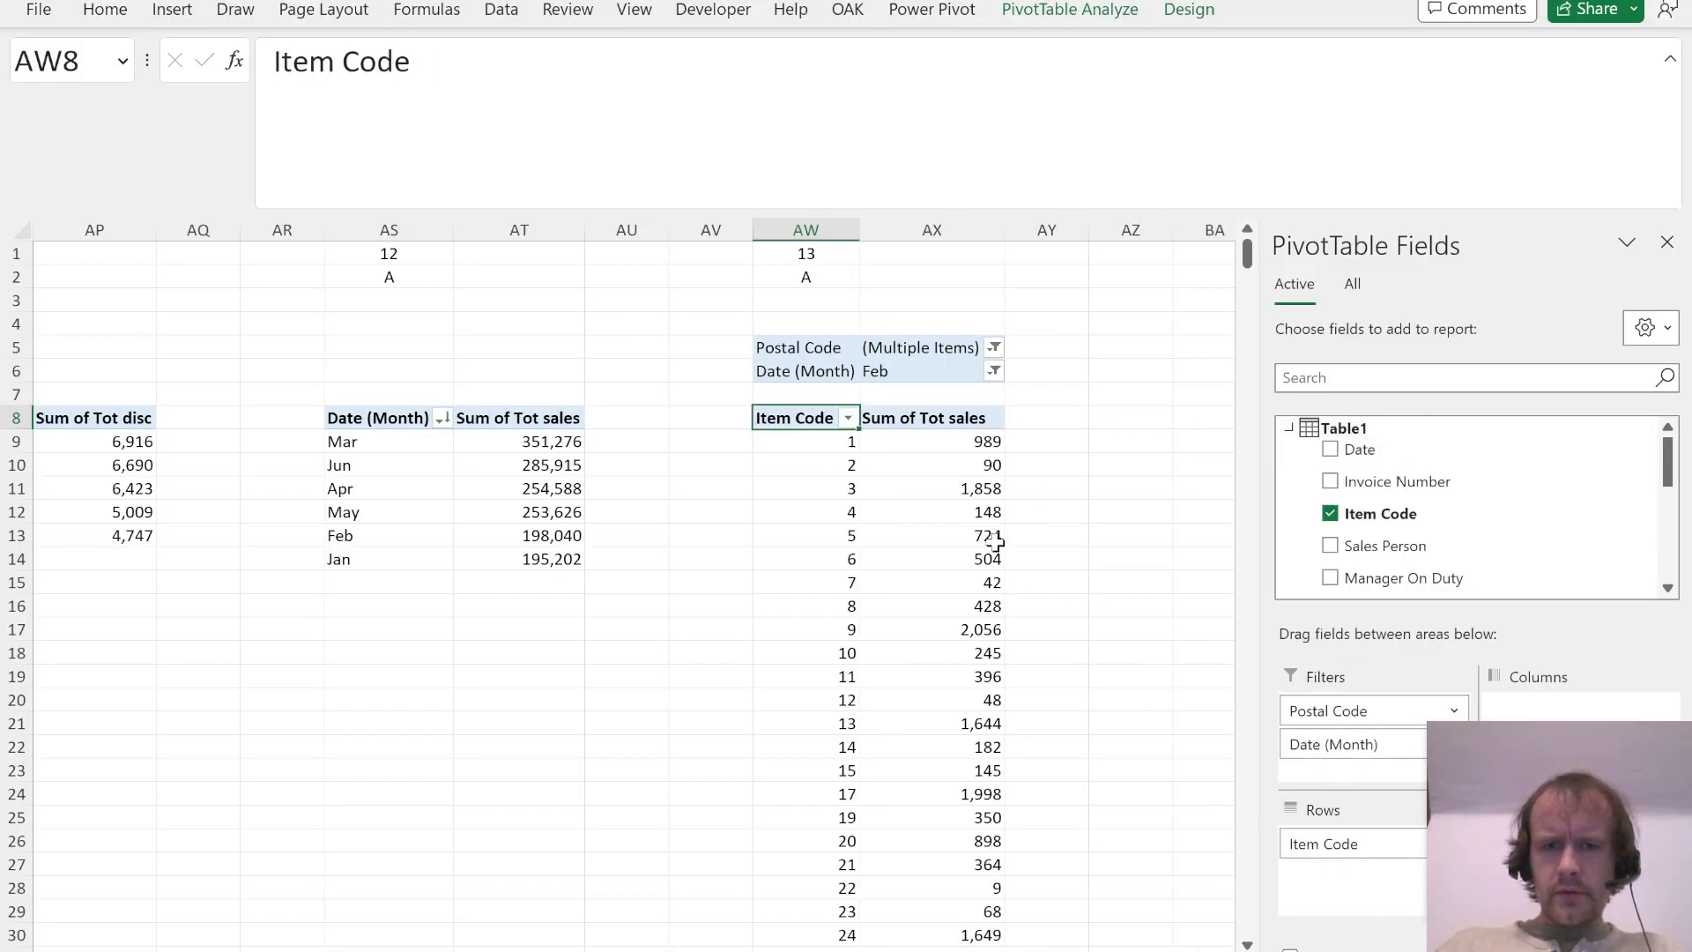
pyautogui.click(988, 538)
pyautogui.hotkey('alt', 'a')
pyautogui.press('s')
pyautogui.press('d')
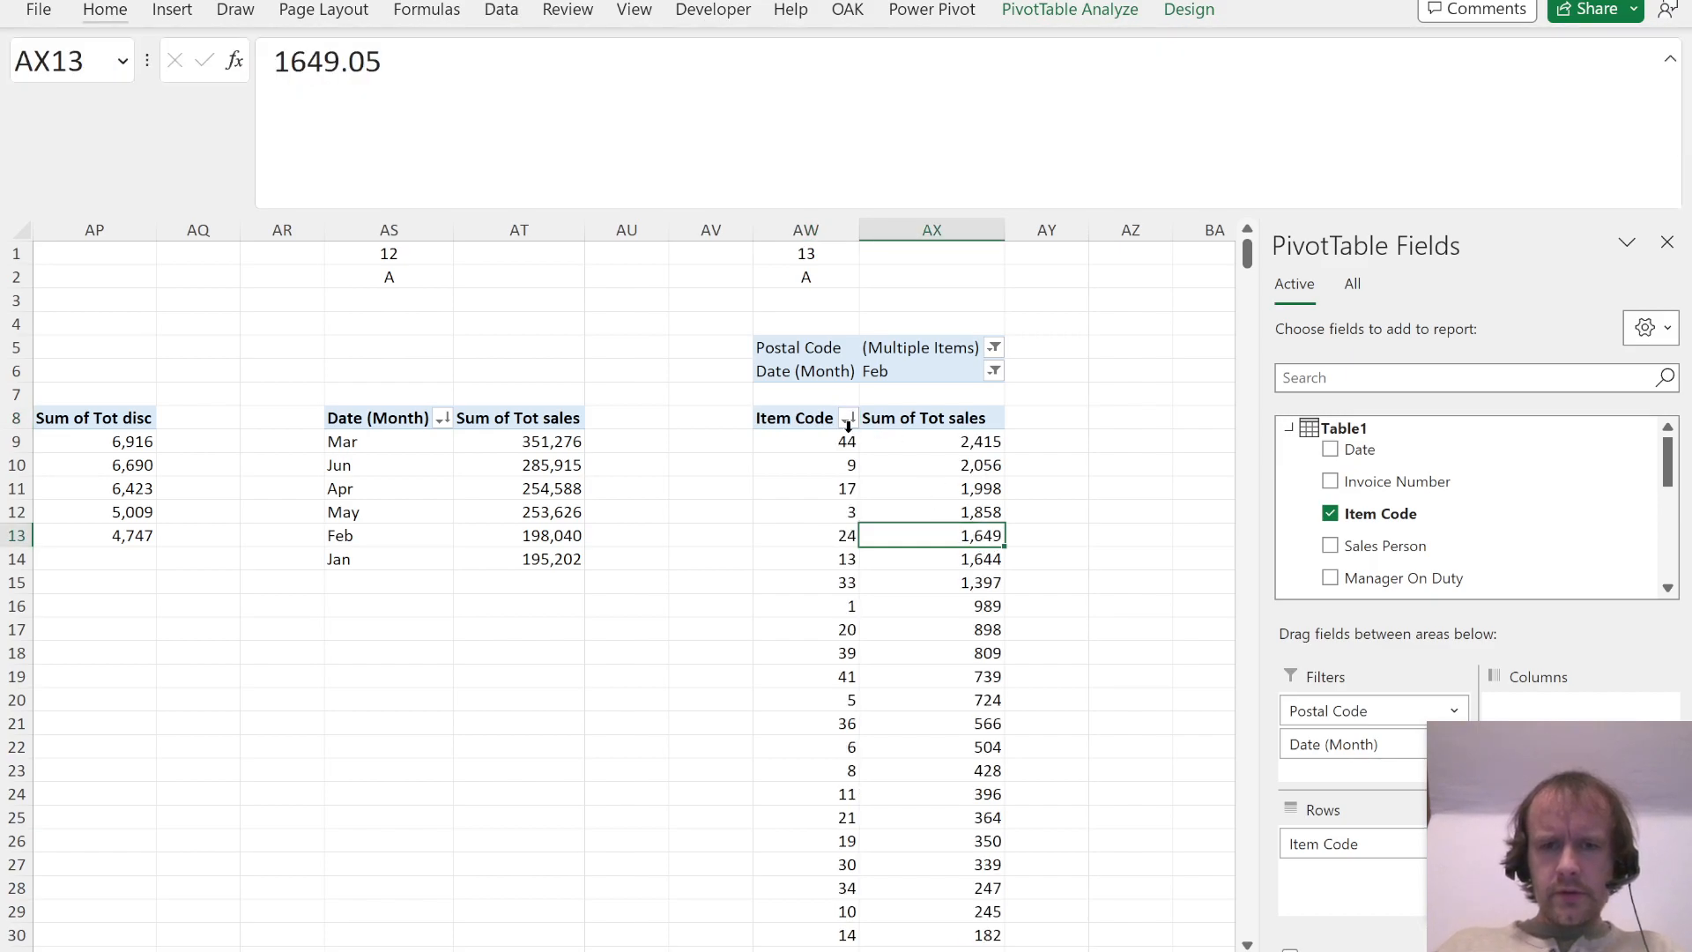
# Step: Check the Question 13 options in the PDF and record answer D in AW2
pyautogui.hotkey('alt', 'Tab')
pyautogui.hotkey('alt', 'Tab')
pyautogui.click(801, 281)
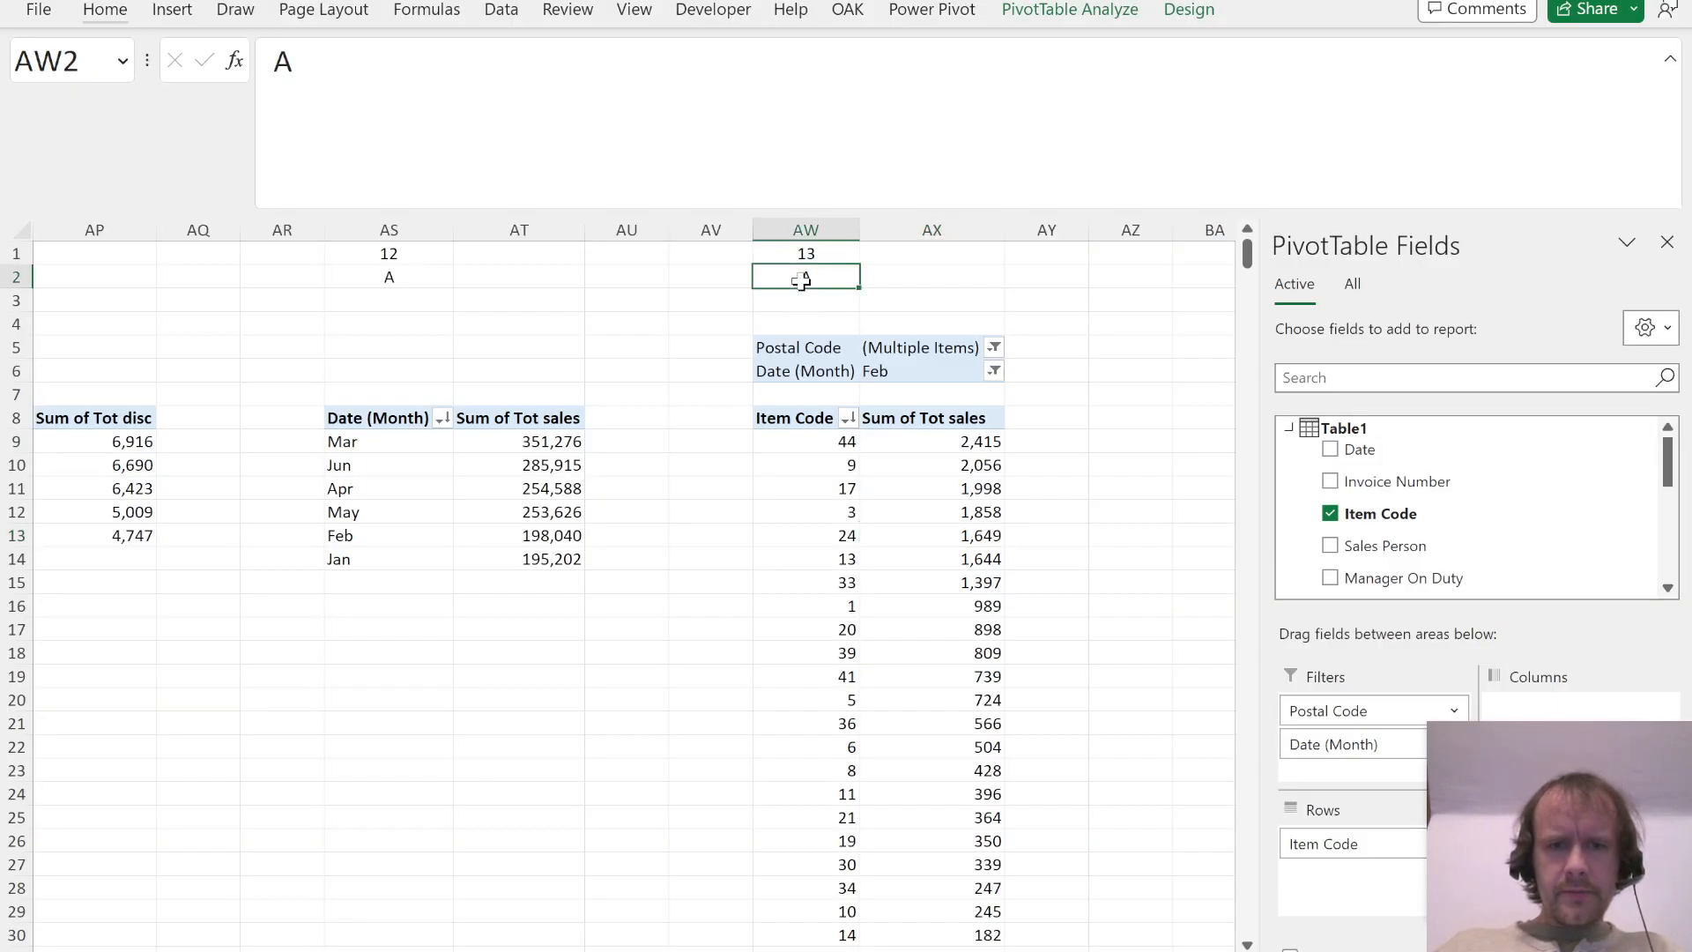
pyautogui.write('D')
pyautogui.hotkey('ctrl', 'Return')
# Step: Copy the Question 13 columns AW:AX to the columns starting at BA as the starting point for Question 14
pyautogui.hotkey('ctrl', 'space')
pyautogui.hotkey('shift', 'Right')
pyautogui.hotkey('ctrl', 'c')
pyautogui.press('Right')
pyautogui.press('Right')
pyautogui.press('Right')
pyautogui.press('Right')
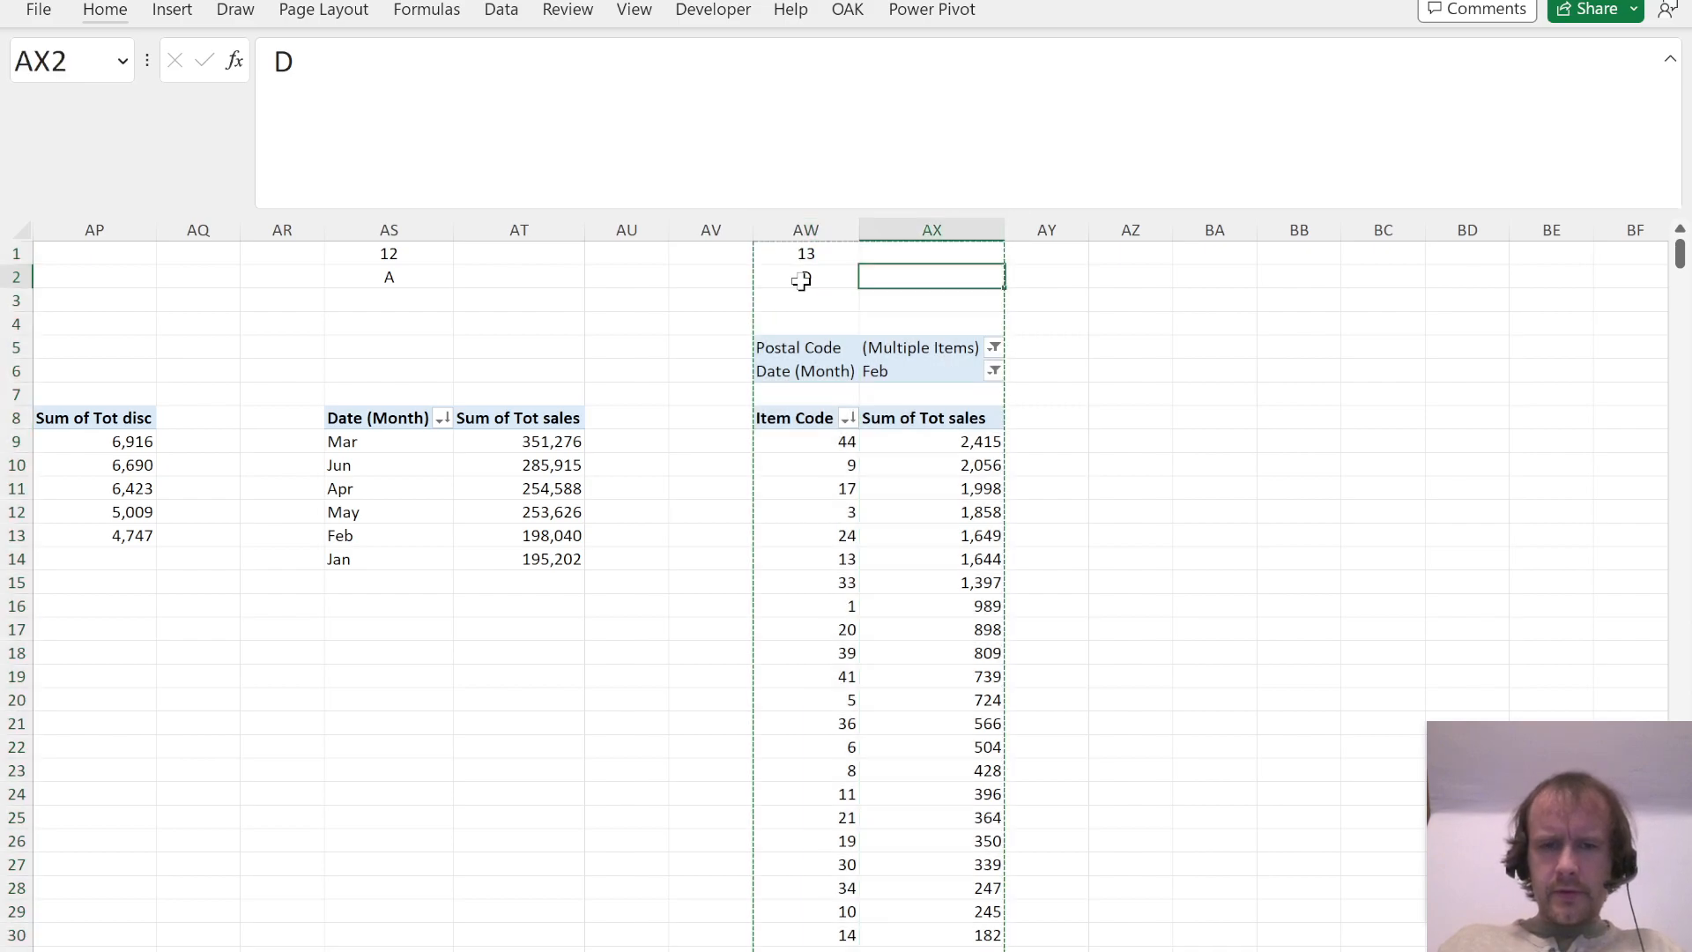
pyautogui.hotkey('ctrl', 'space')
pyautogui.hotkey('ctrl', 'v')
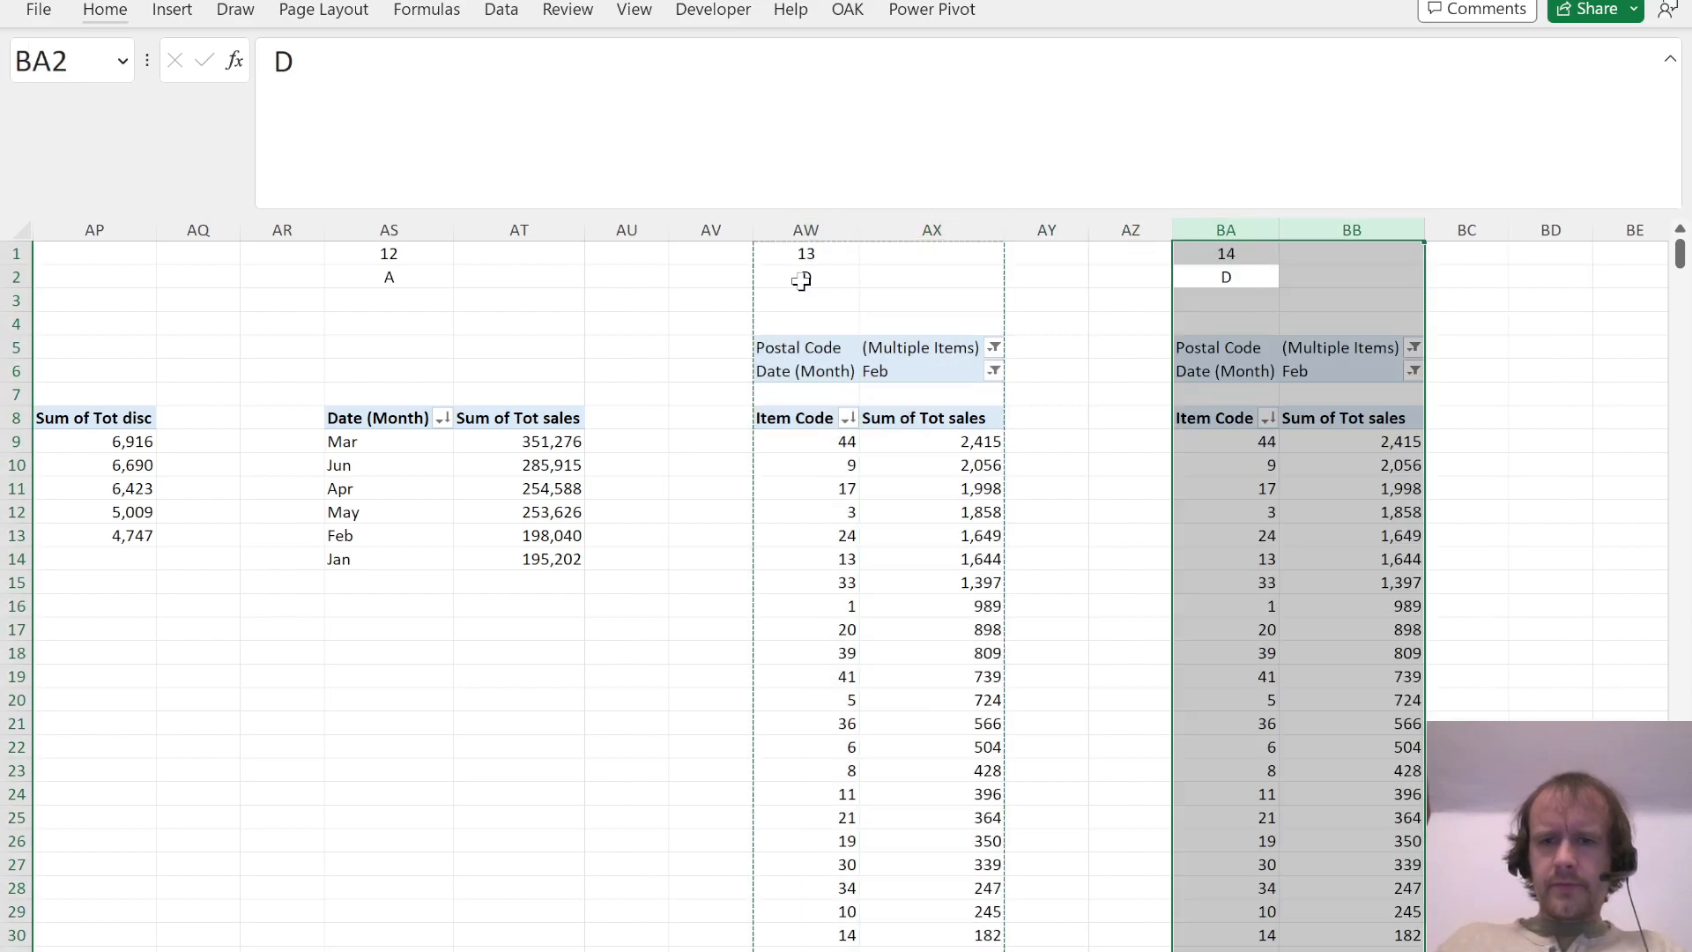
# Step: Read Question 14 in the PDF and rearrange its PivotTable to show all months in rows, without Postal Code and Item Code
pyautogui.hotkey('alt', 'Tab')
pyautogui.scroll(-9, 855, 569)
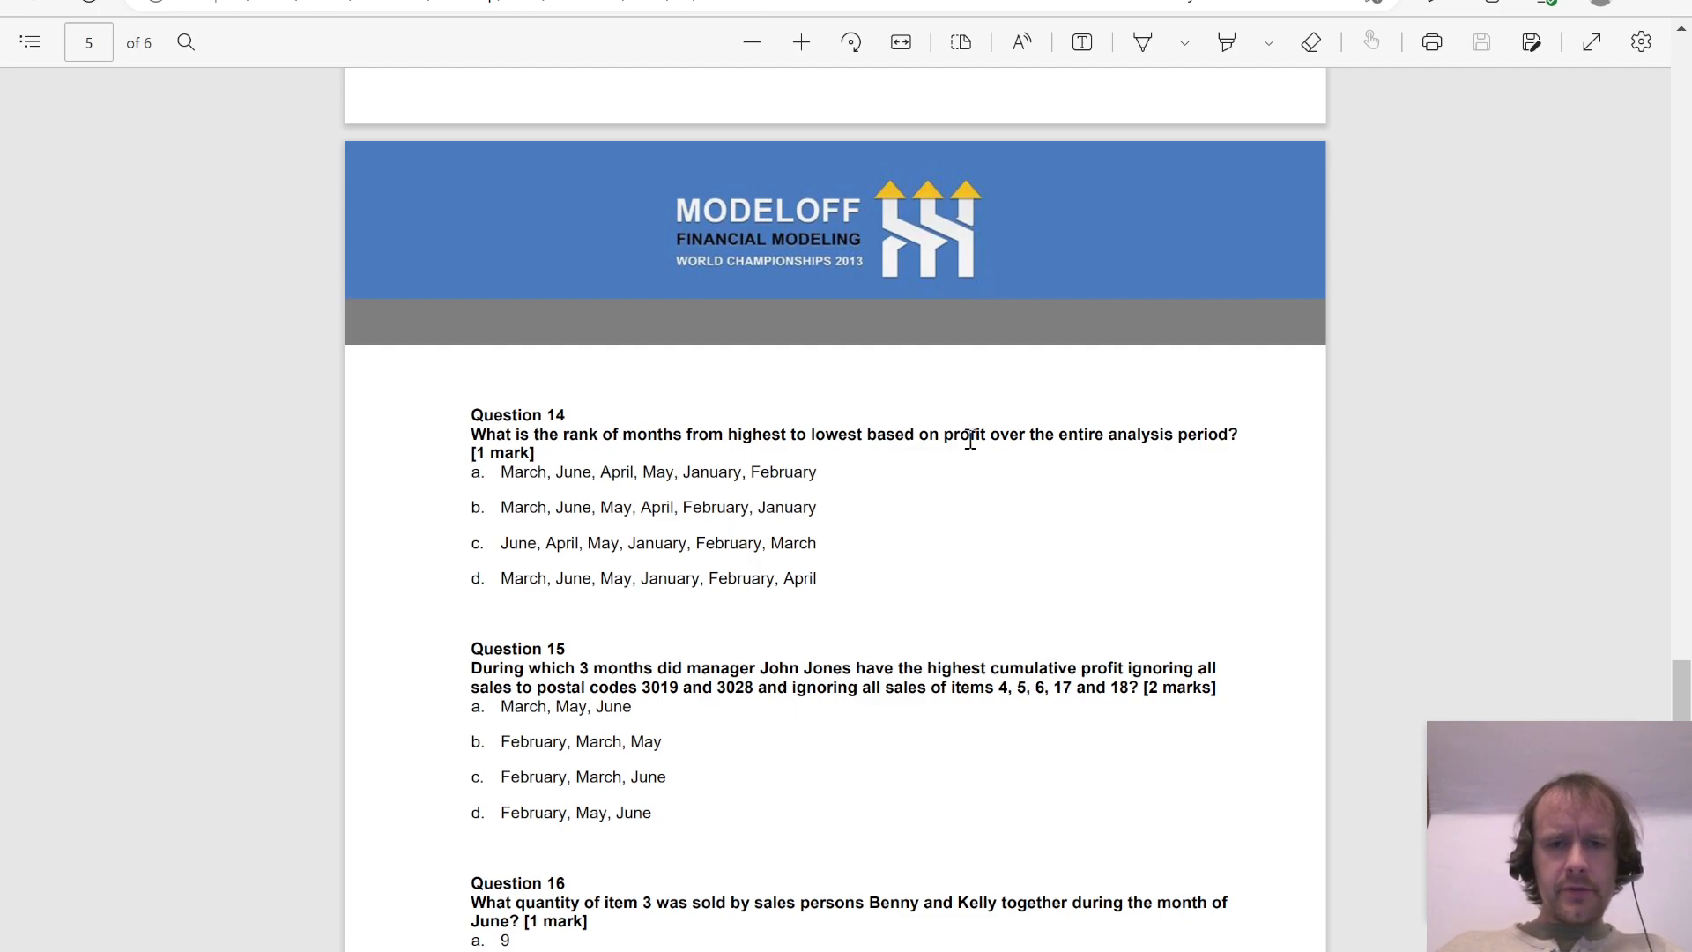
pyautogui.hotkey('alt', 'Tab')
pyautogui.click(1225, 464)
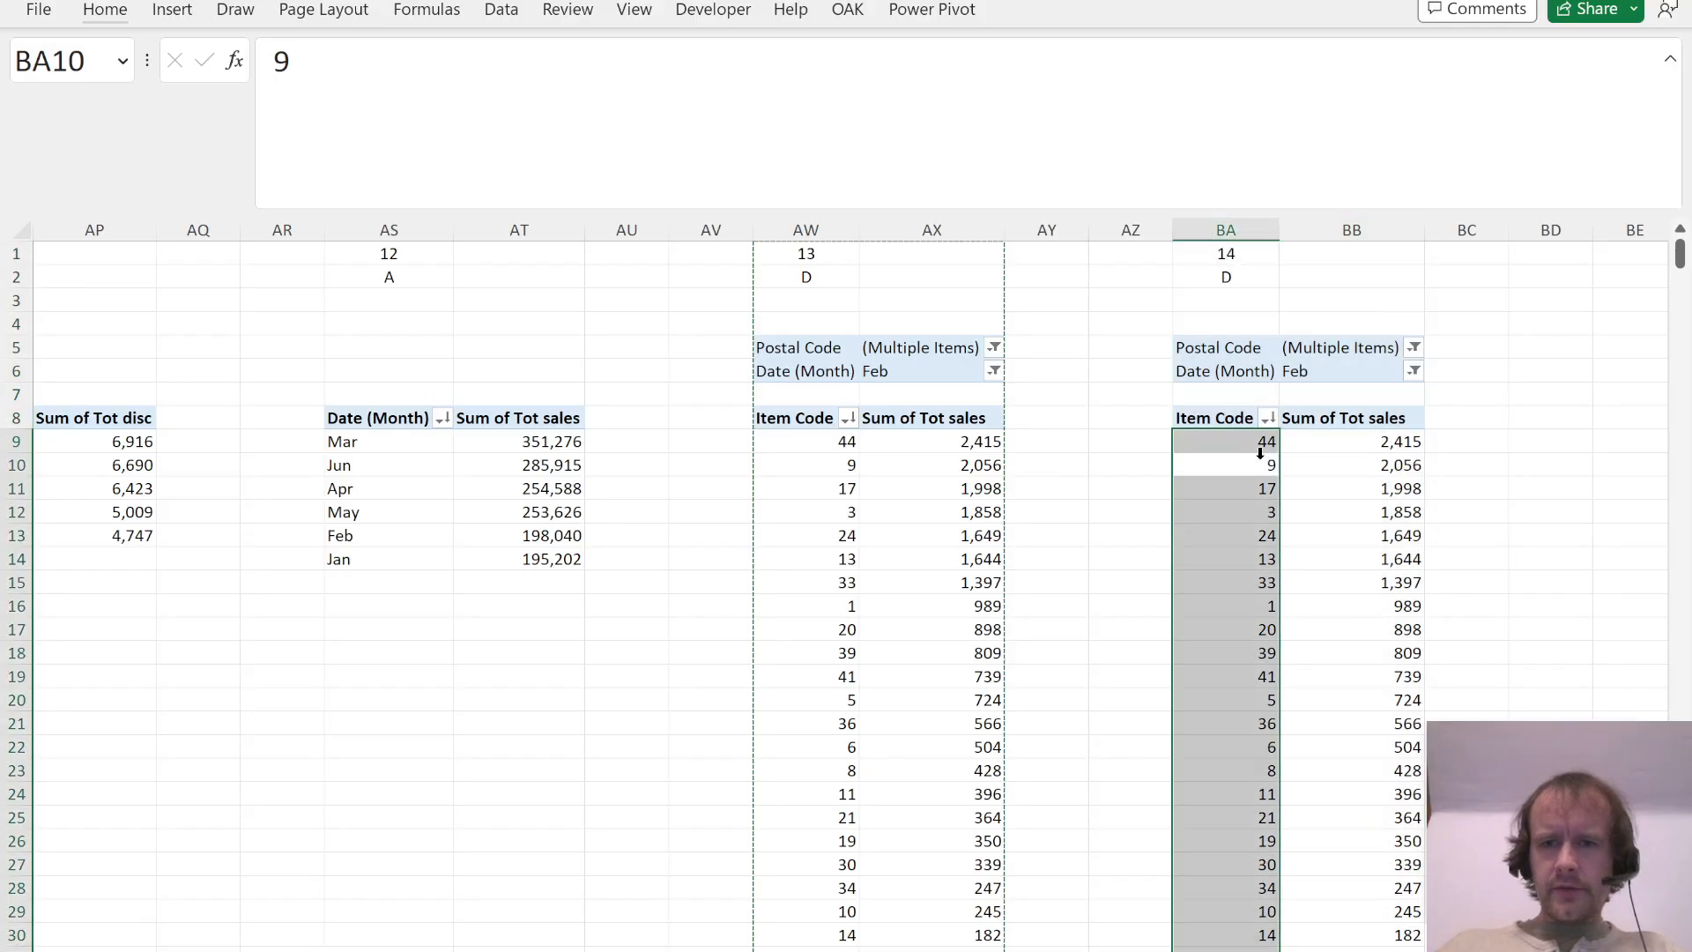
pyautogui.moveTo(1327, 708); pyautogui.dragTo(1428, 514)
pyautogui.moveTo(1357, 826); pyautogui.dragTo(1524, 520)
pyautogui.moveTo(1360, 710); pyautogui.dragTo(1334, 876)
pyautogui.click(1177, 490)
pyautogui.click(1177, 492)
pyautogui.press('Left')
pyautogui.press('Up')
pyautogui.press('Up')
pyautogui.press('Left')
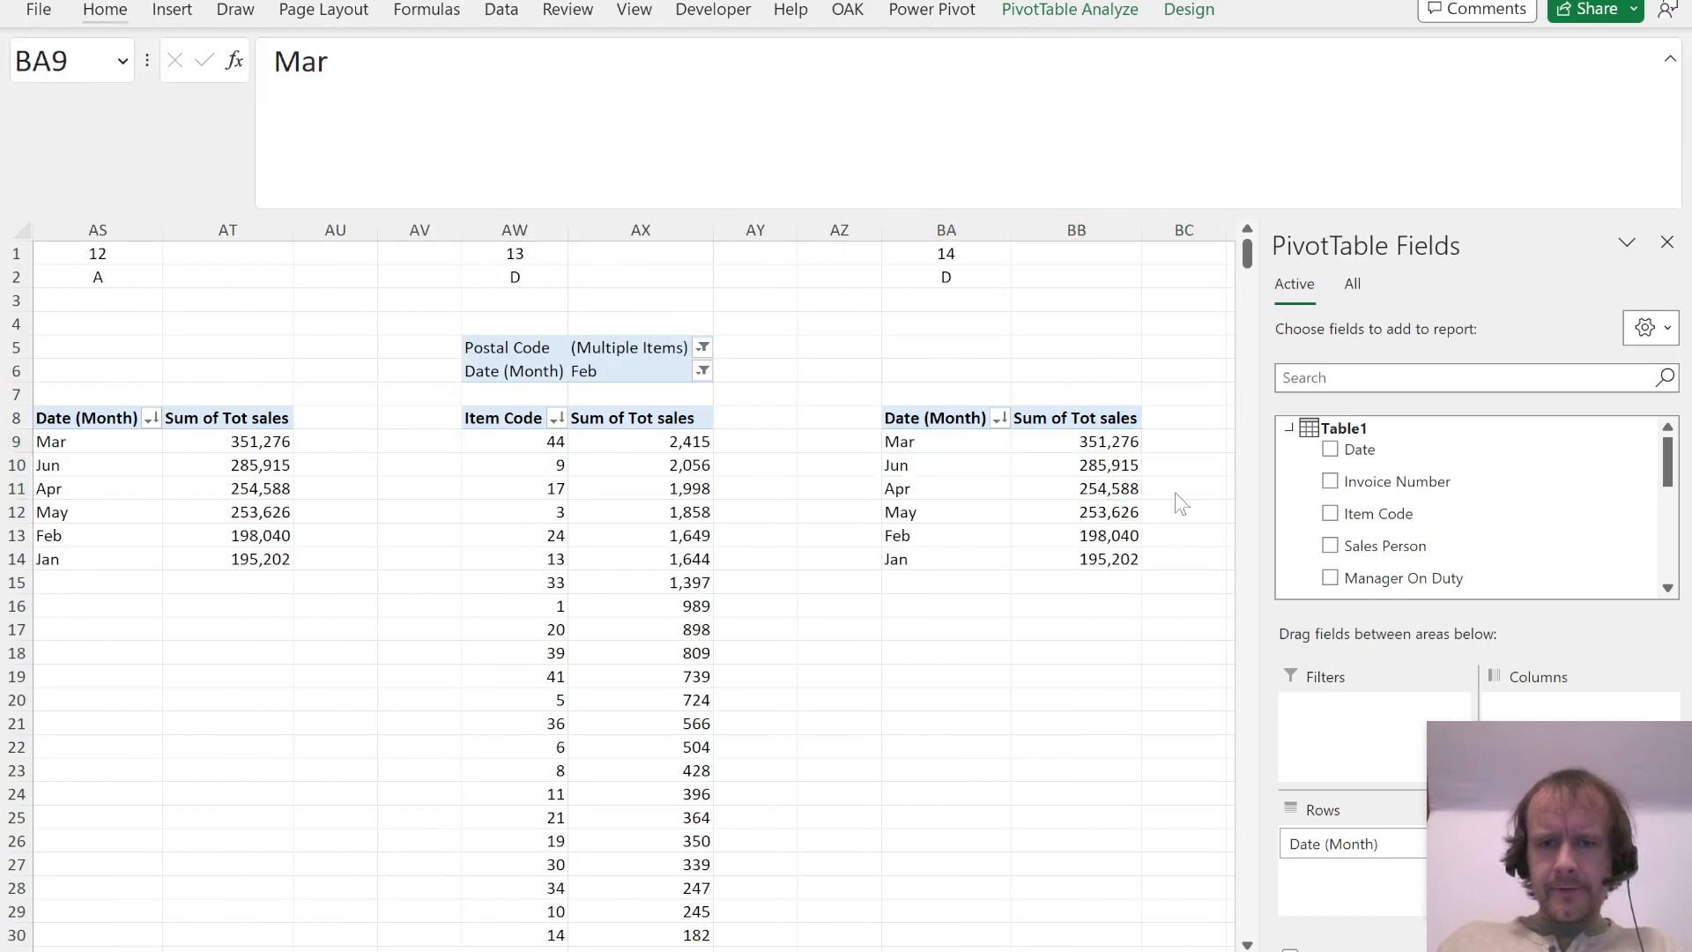
# Step: Compare the month ranking options of Question 14 in the PDF with the month order in its PivotTable
pyautogui.hotkey('alt', 'Tab')
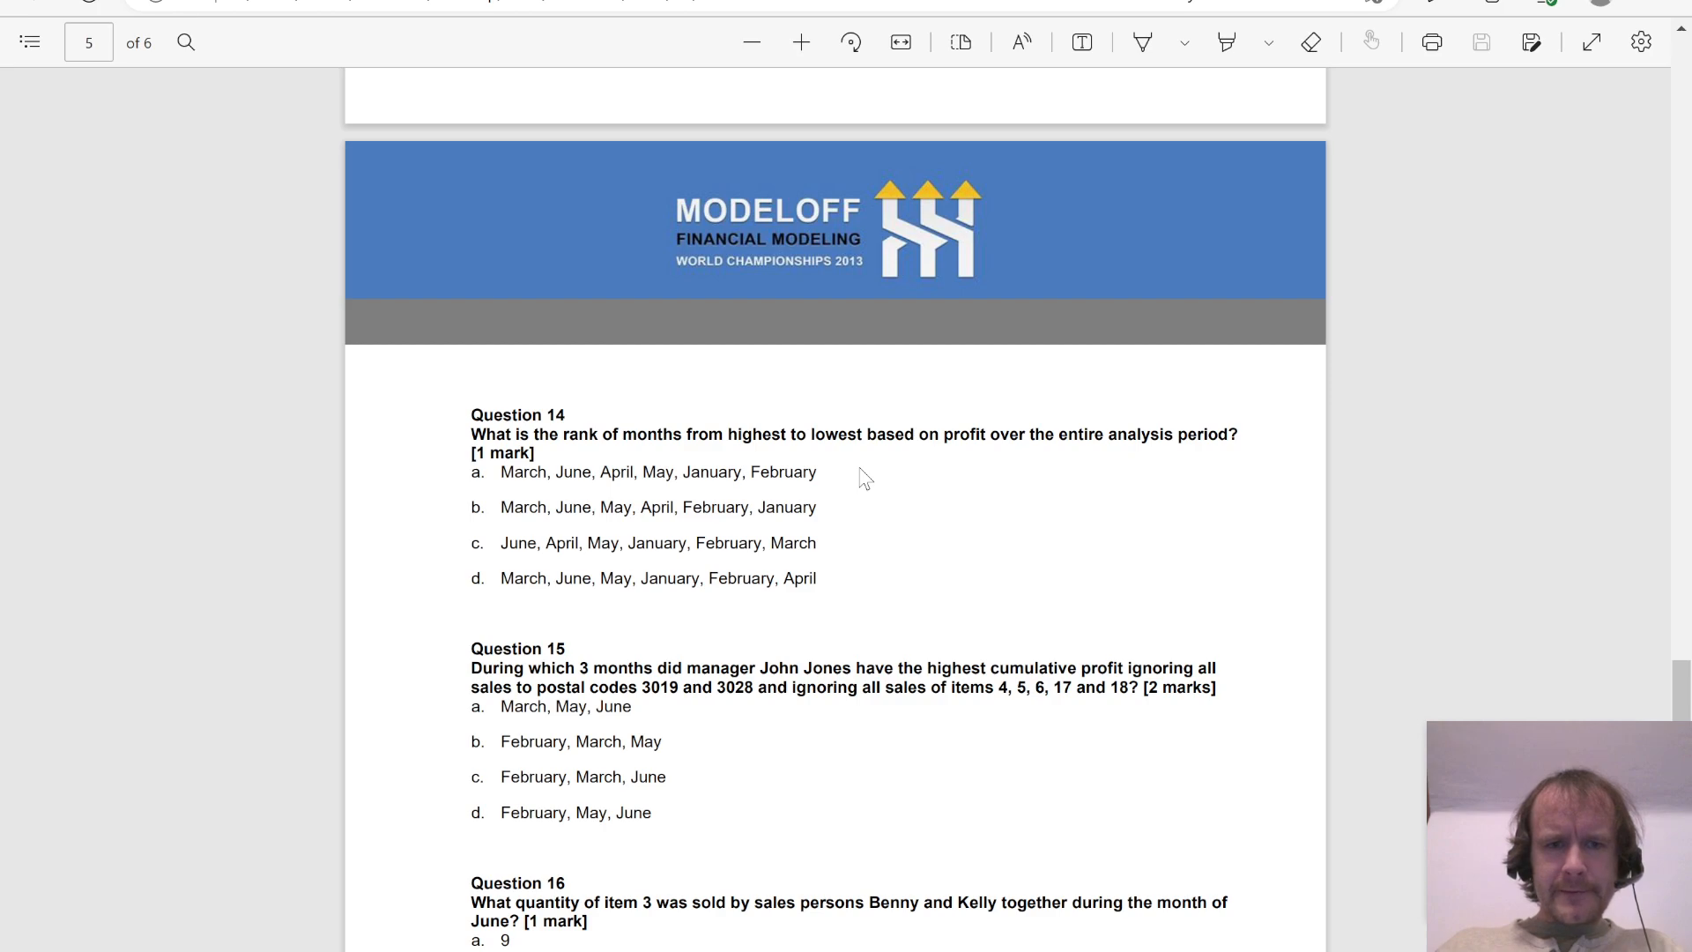
pyautogui.hotkey('alt', 'Tab')
pyautogui.hotkey('alt', 'Tab')
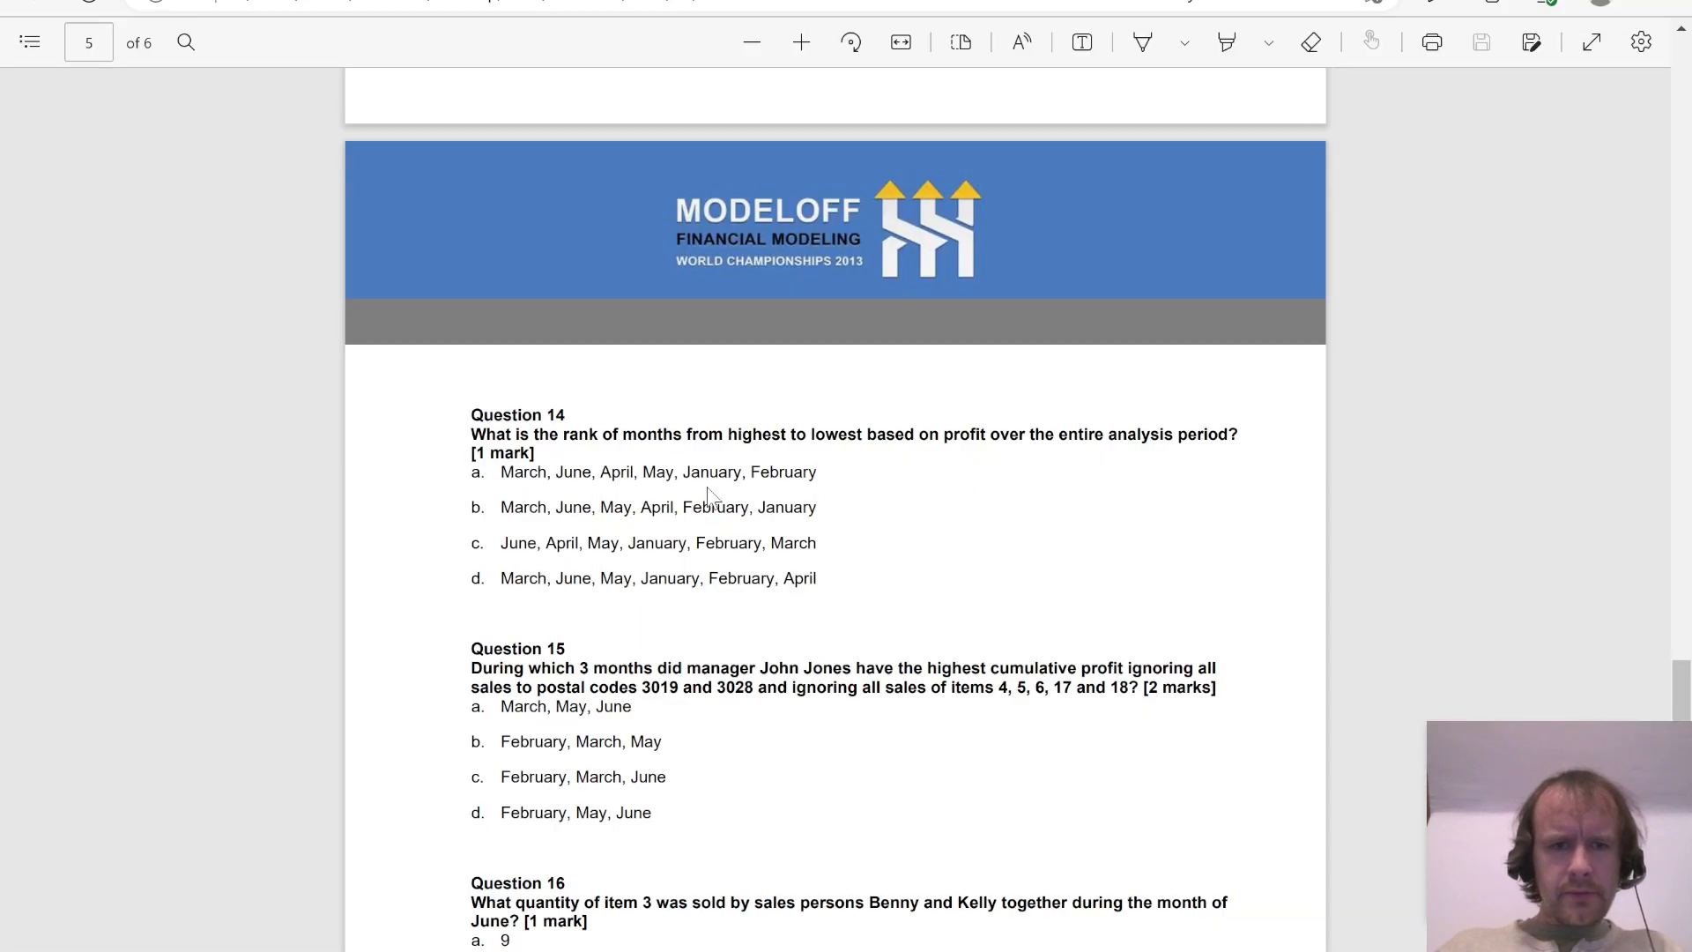
pyautogui.hotkey('alt', 'Tab')
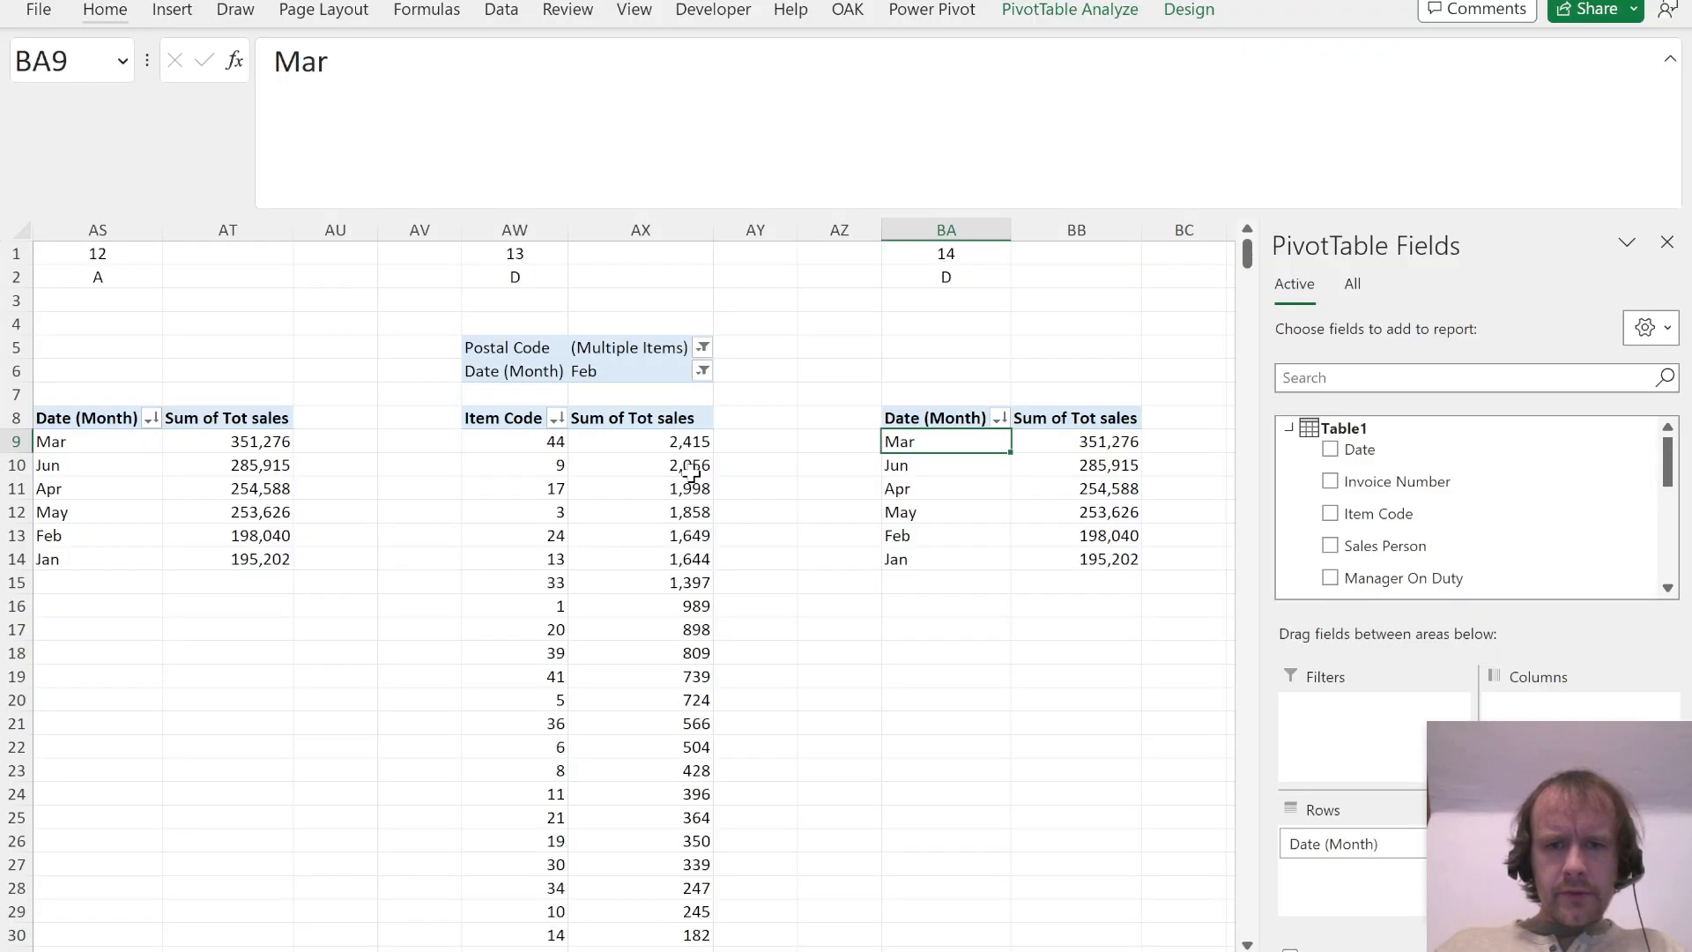
pyautogui.hotkey('alt', 'Tab')
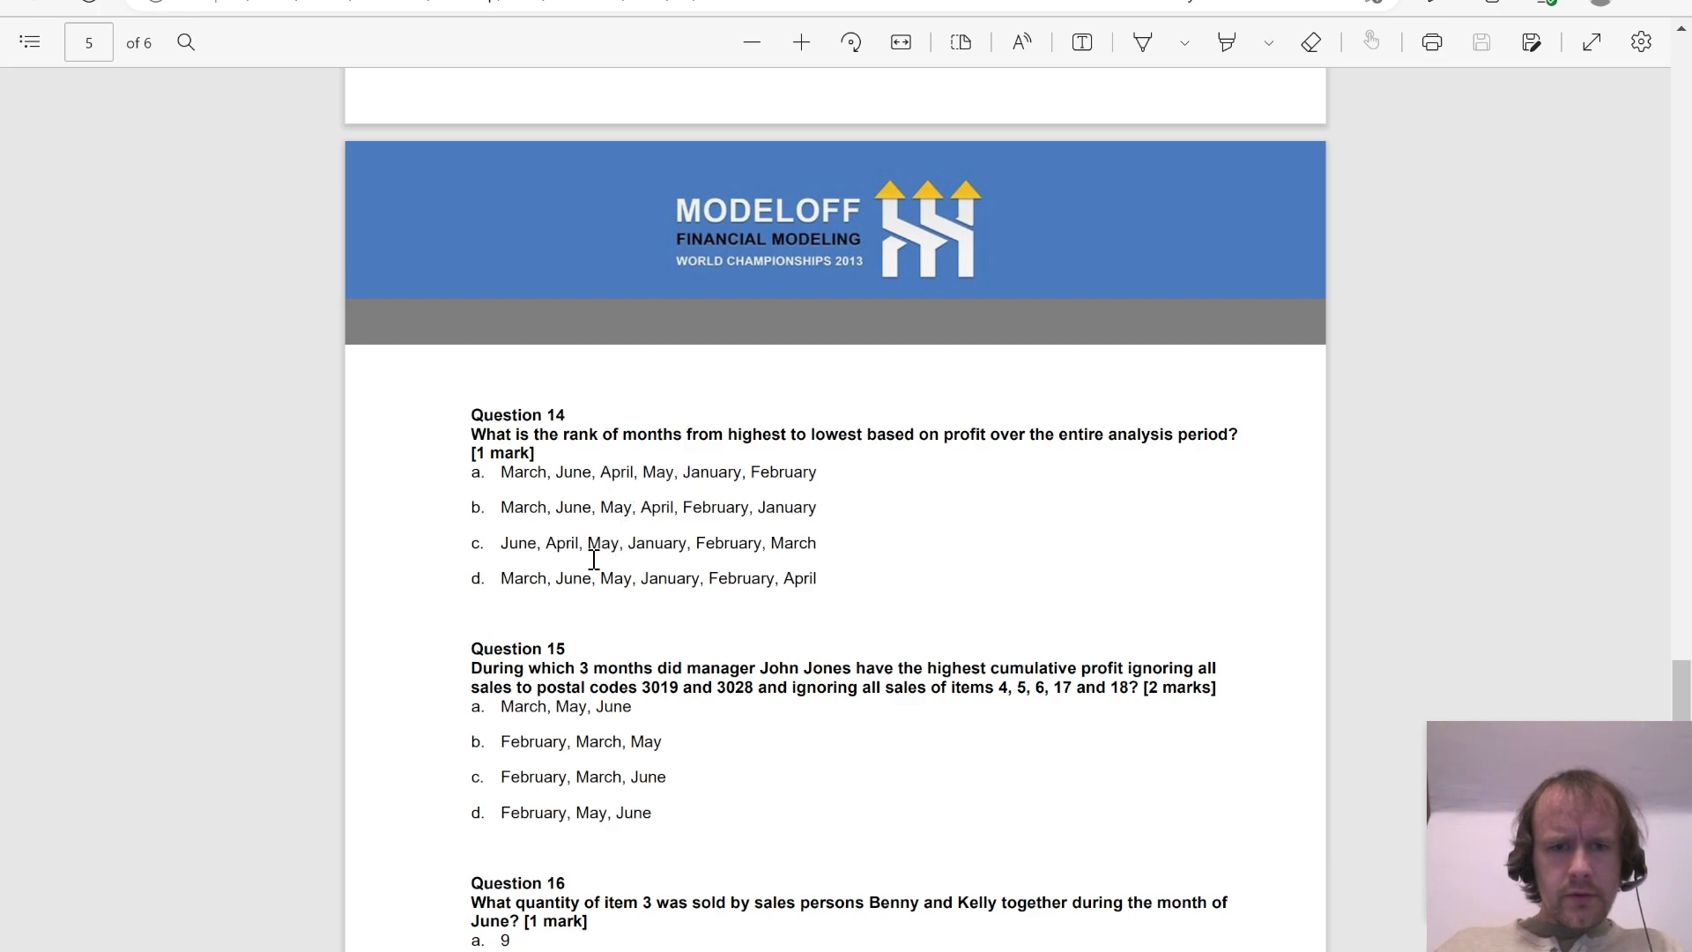
pyautogui.hotkey('alt', 'Tab')
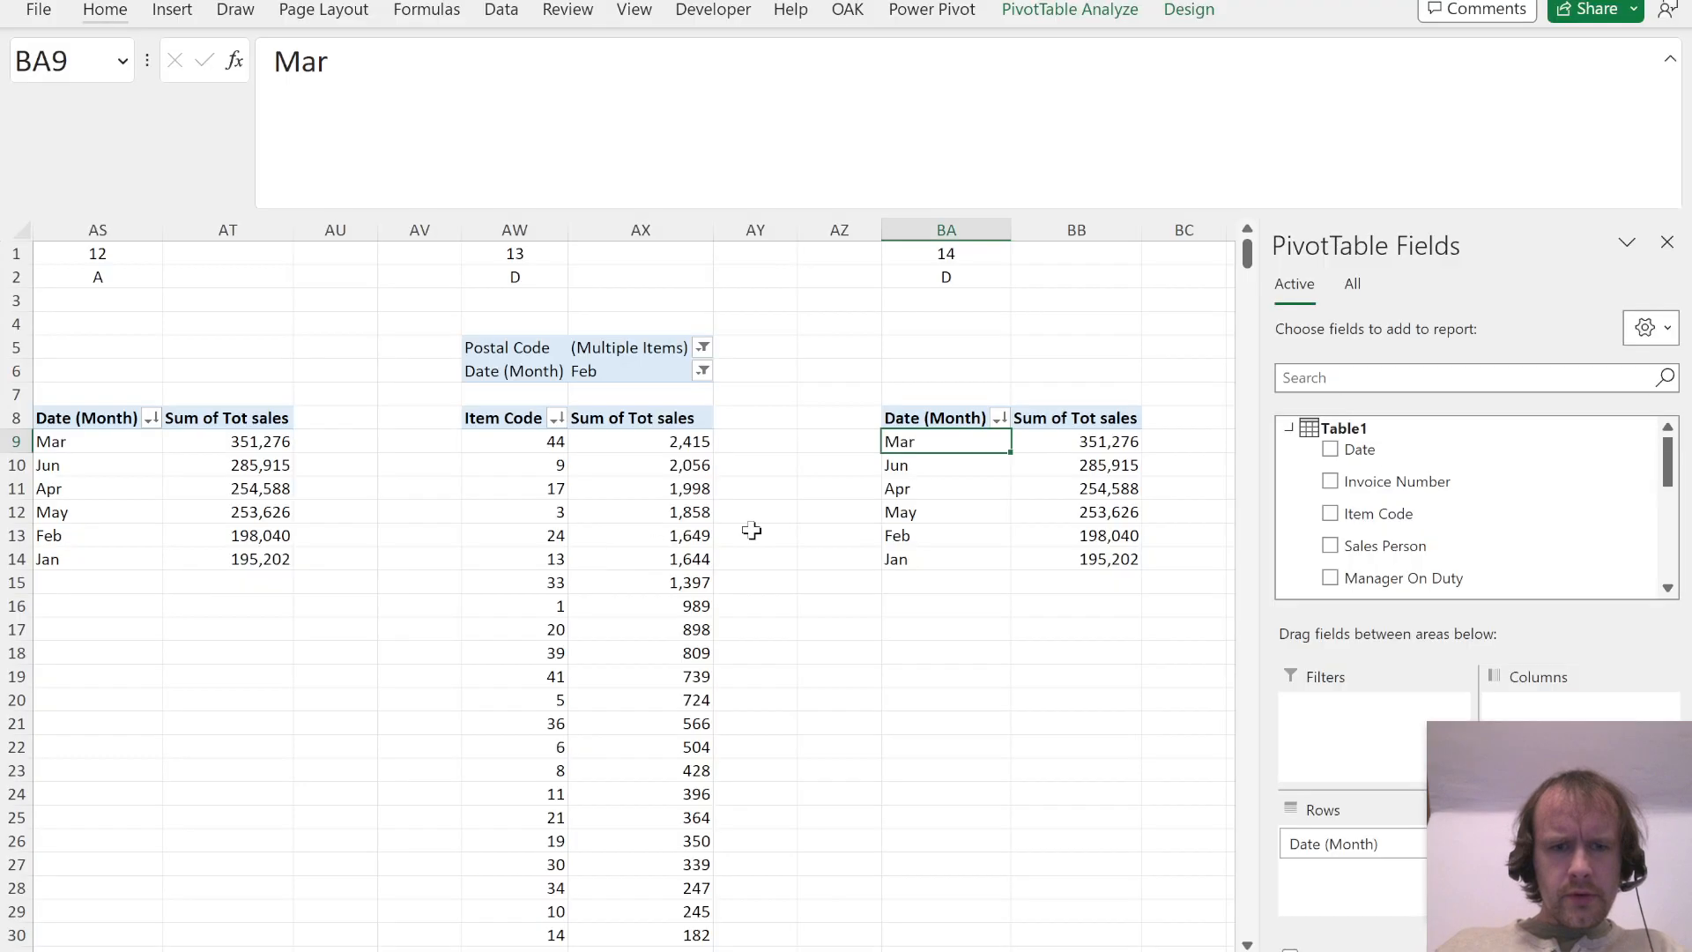
pyautogui.hotkey('alt', 'Tab')
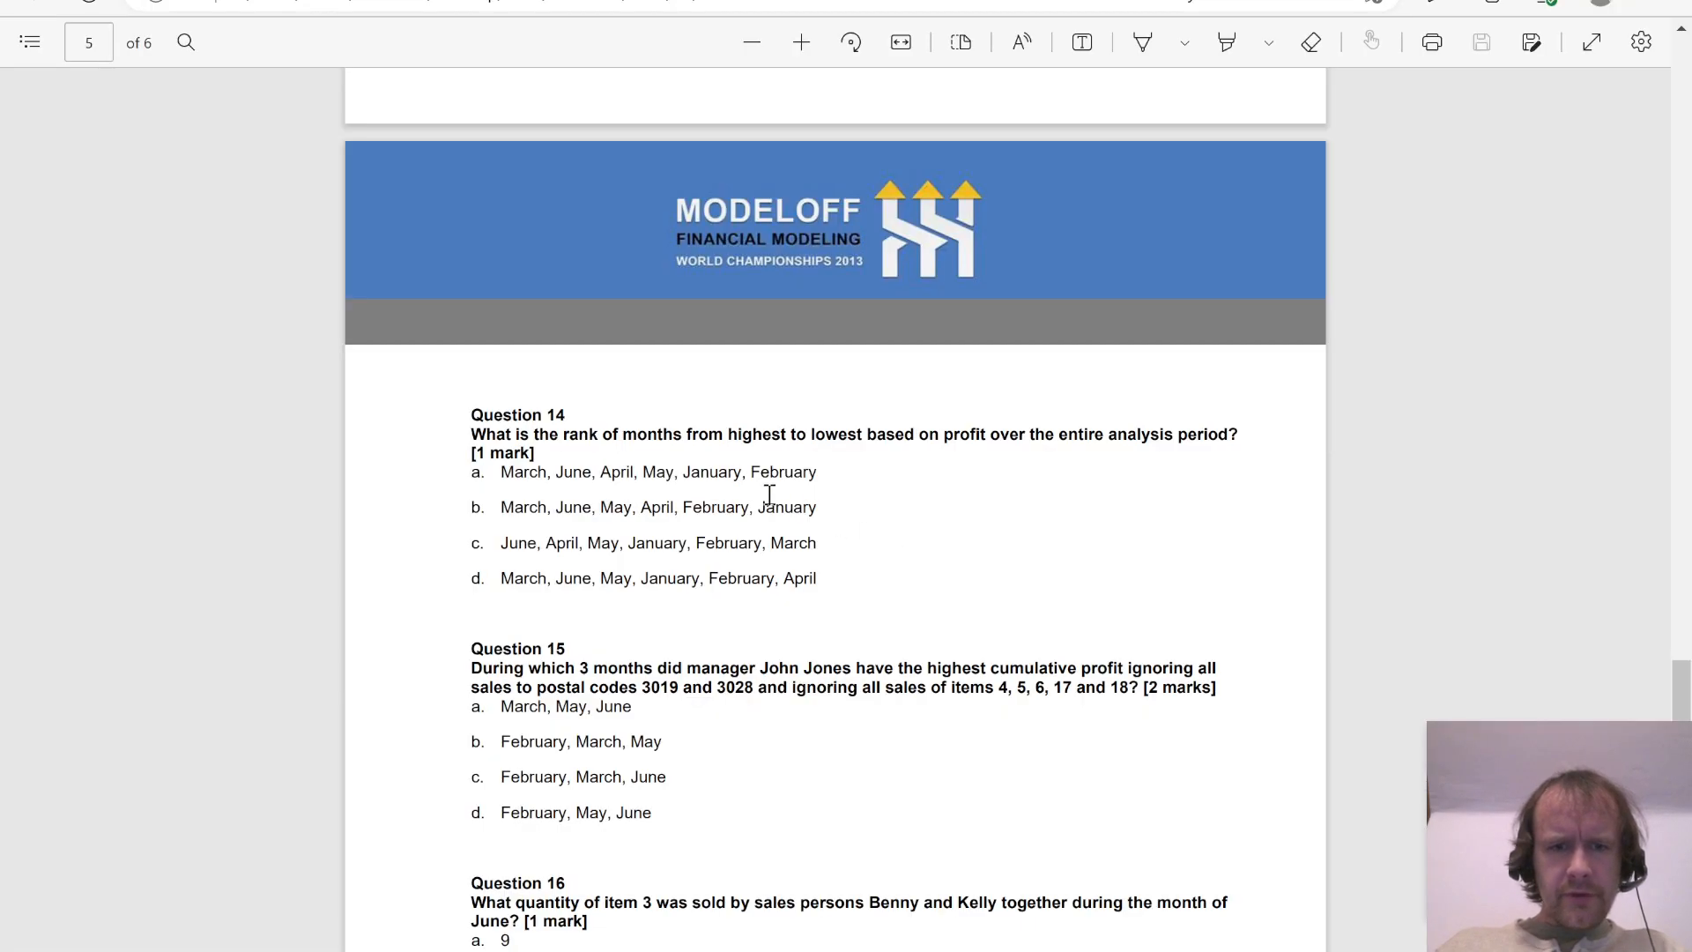
pyautogui.moveTo(532, 476); pyautogui.dragTo(793, 473)
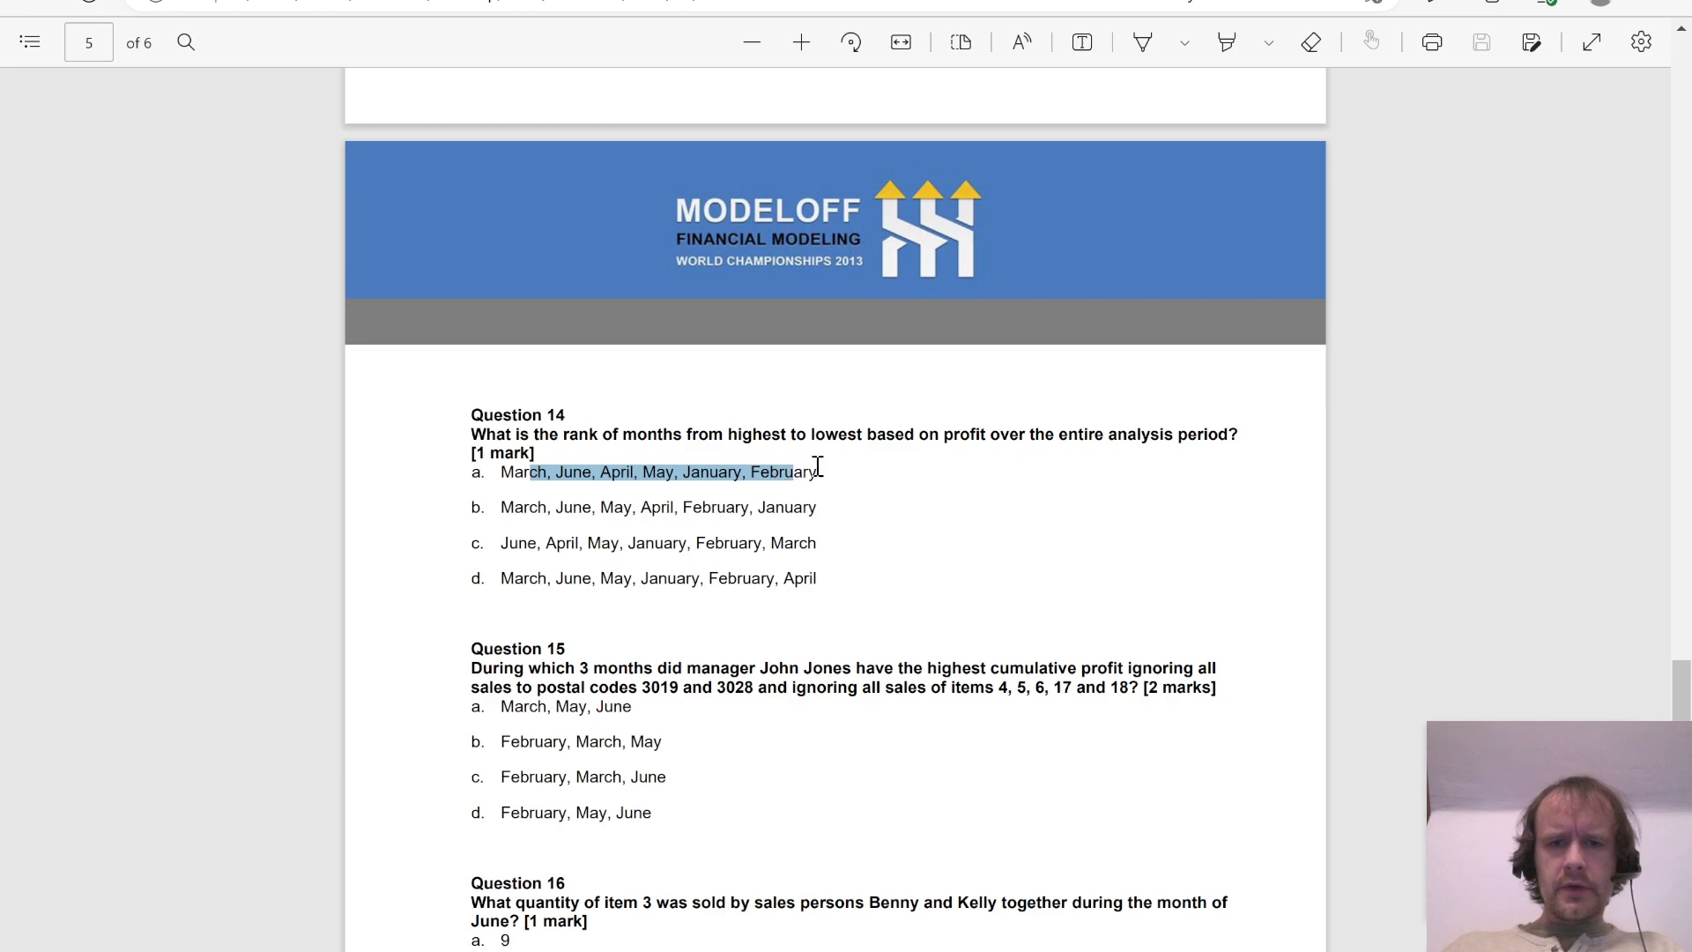
pyautogui.hotkey('alt', 'Tab')
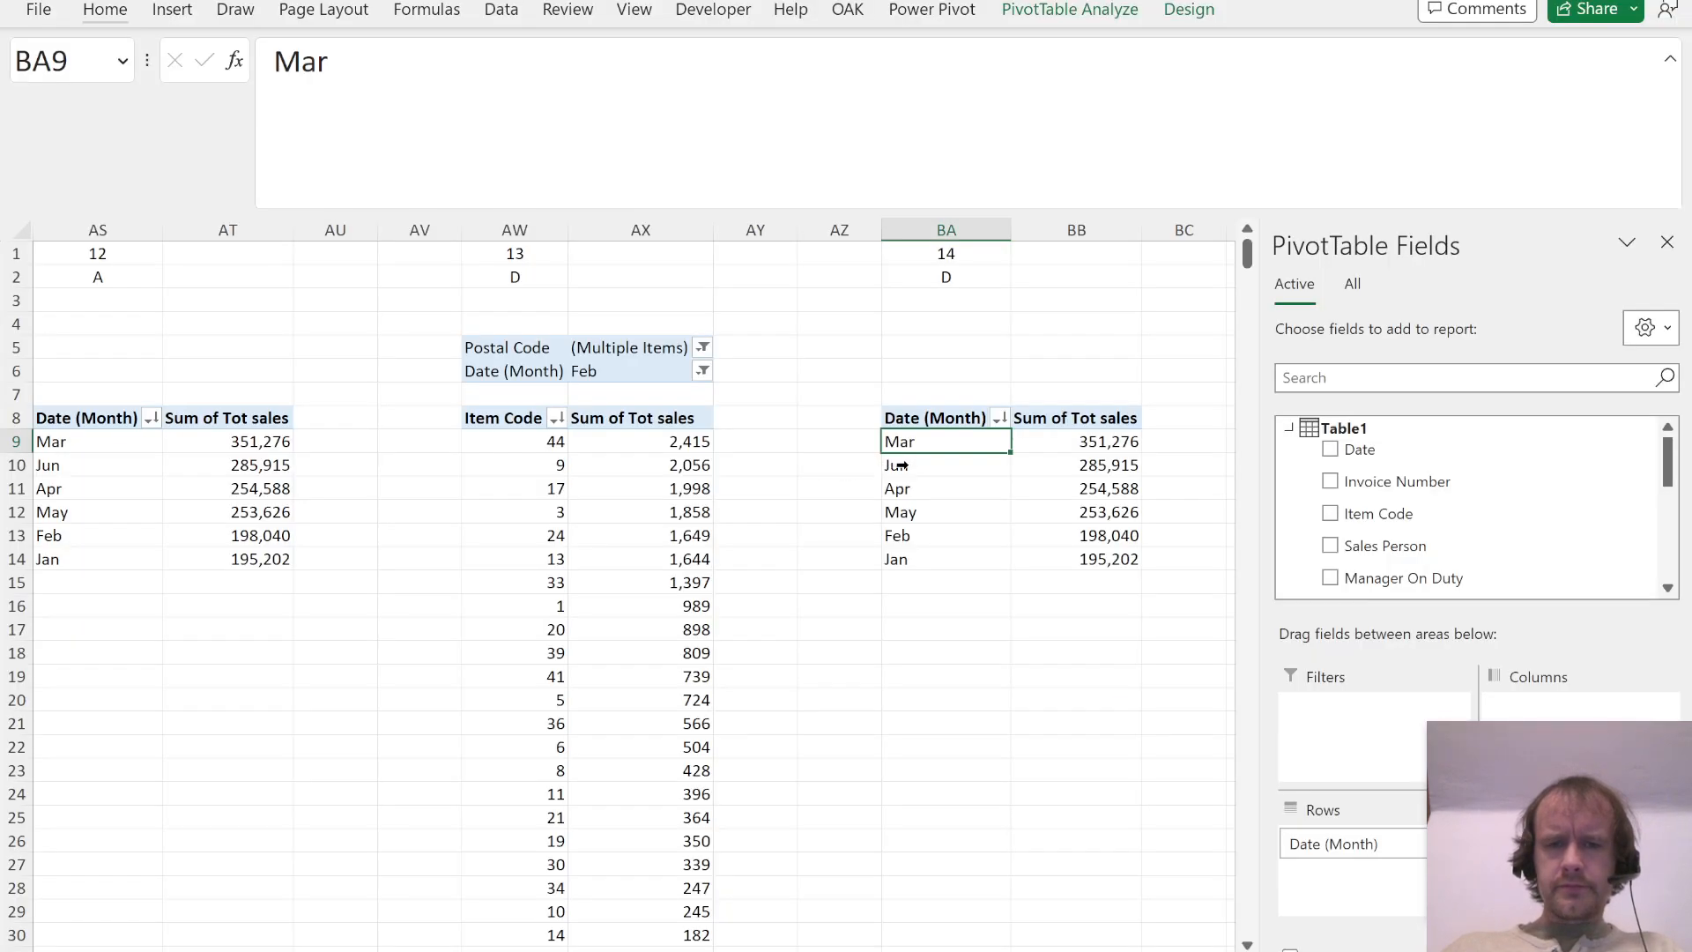
# Step: Clear the copied answer in BA2 for Question 14 and return to its PivotTable values
pyautogui.hotkey('ctrl', 'Up')
pyautogui.hotkey('ctrl', 'Up')
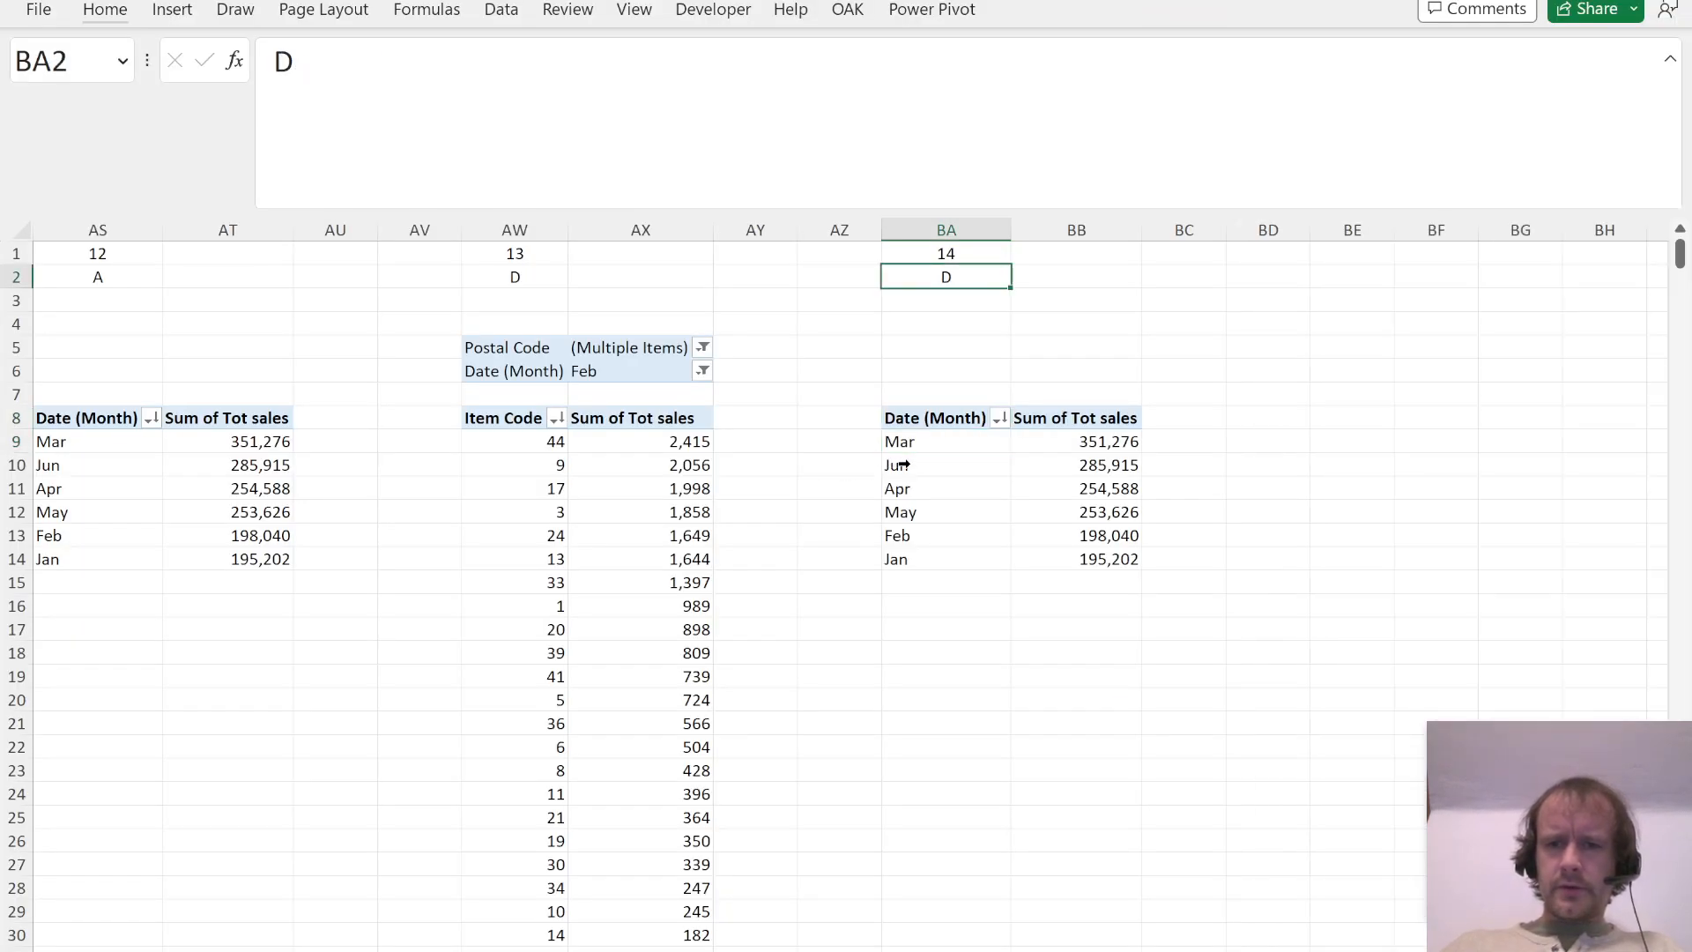
pyautogui.hotkey('ctrl', 'Down')
pyautogui.hotkey('ctrl', 'Down')
pyautogui.press('Right')
# Step: Recheck Question 13 in the PDF and replace Tot sales with Tot prof in the values of its PivotTable
pyautogui.hotkey('alt', 'Tab')
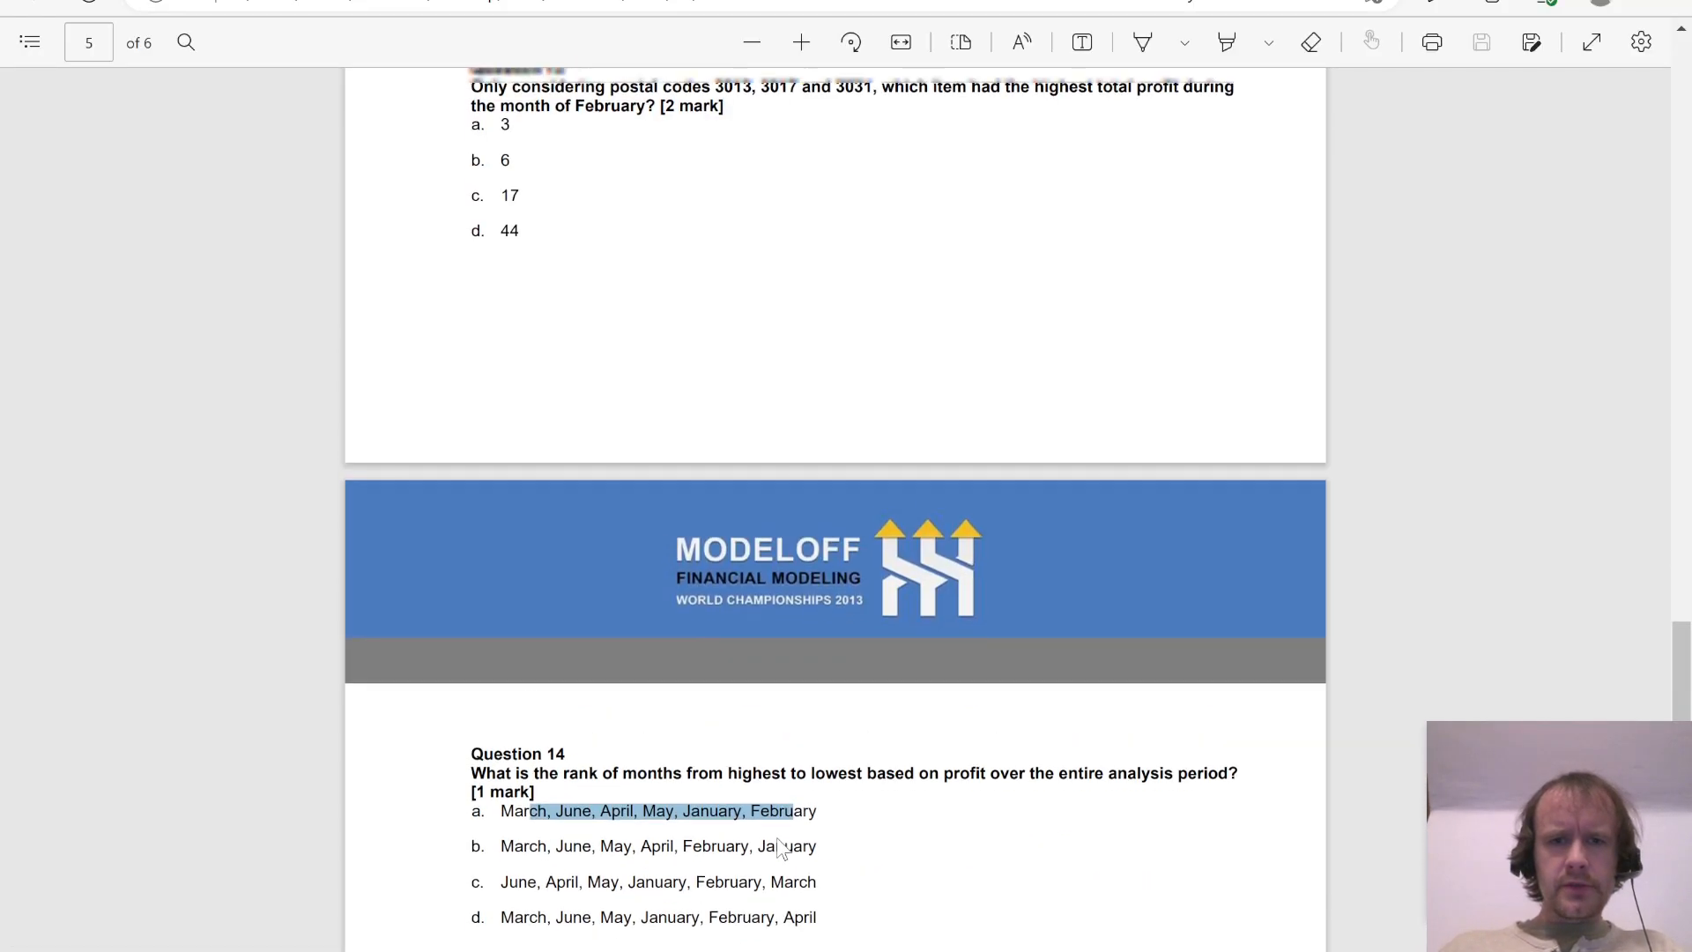
pyautogui.scroll(3, 778, 846)
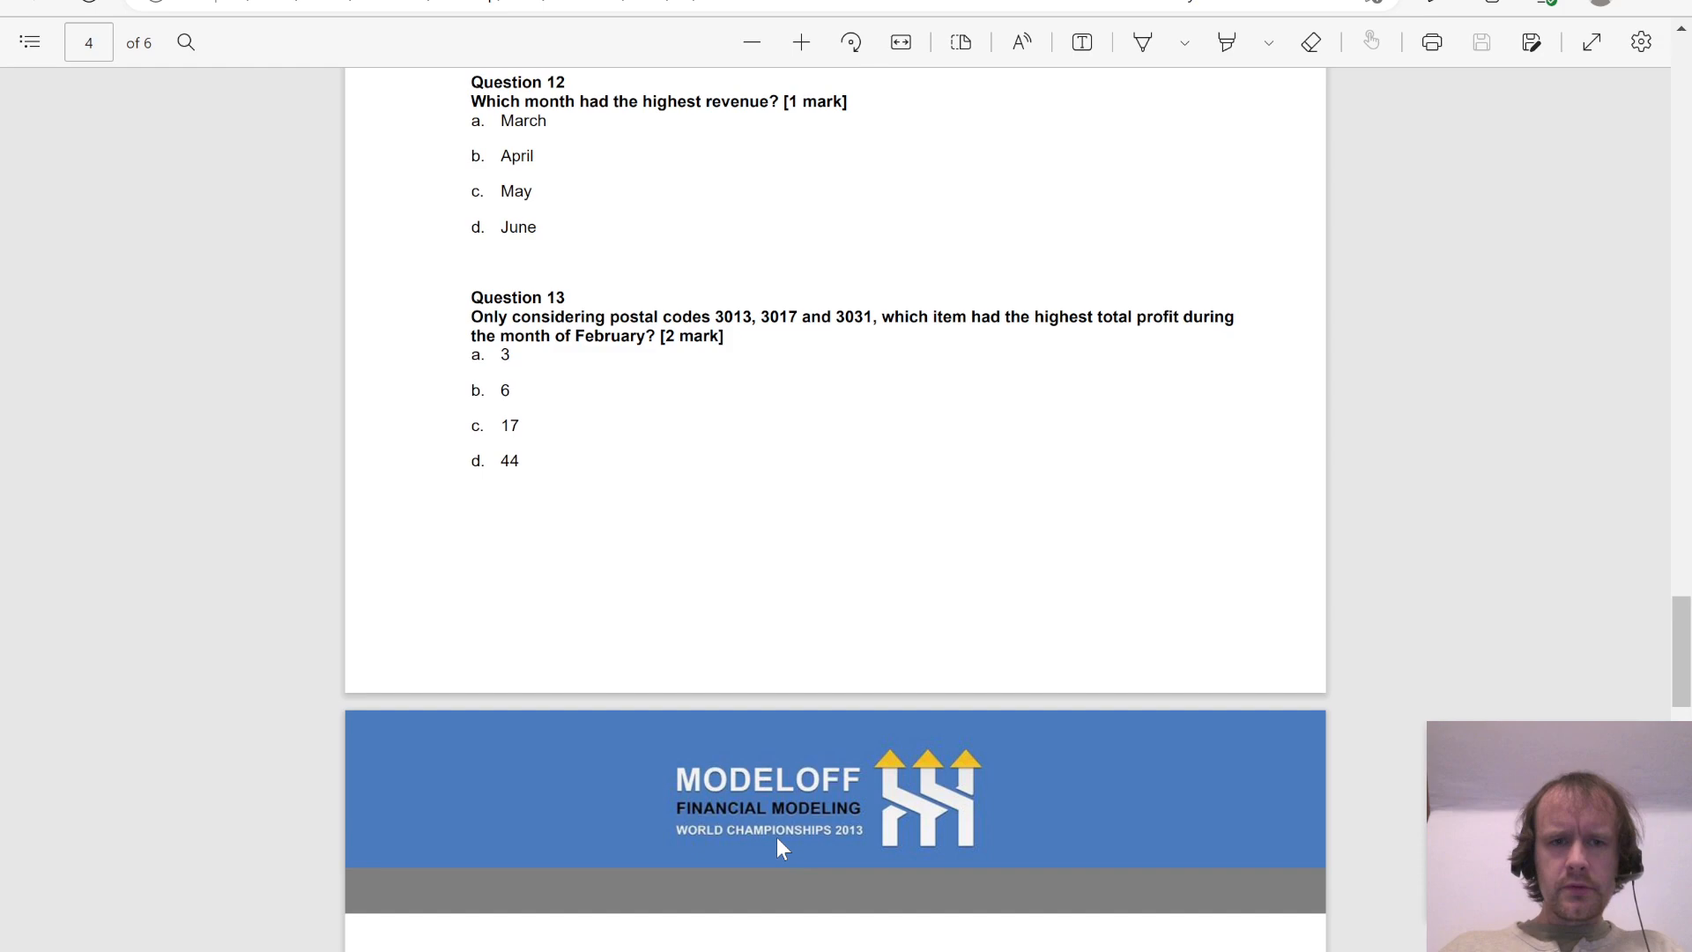
pyautogui.hotkey('alt', 'Tab')
pyautogui.hotkey('ctrl', 'Left')
pyautogui.hotkey('ctrl', 'Left')
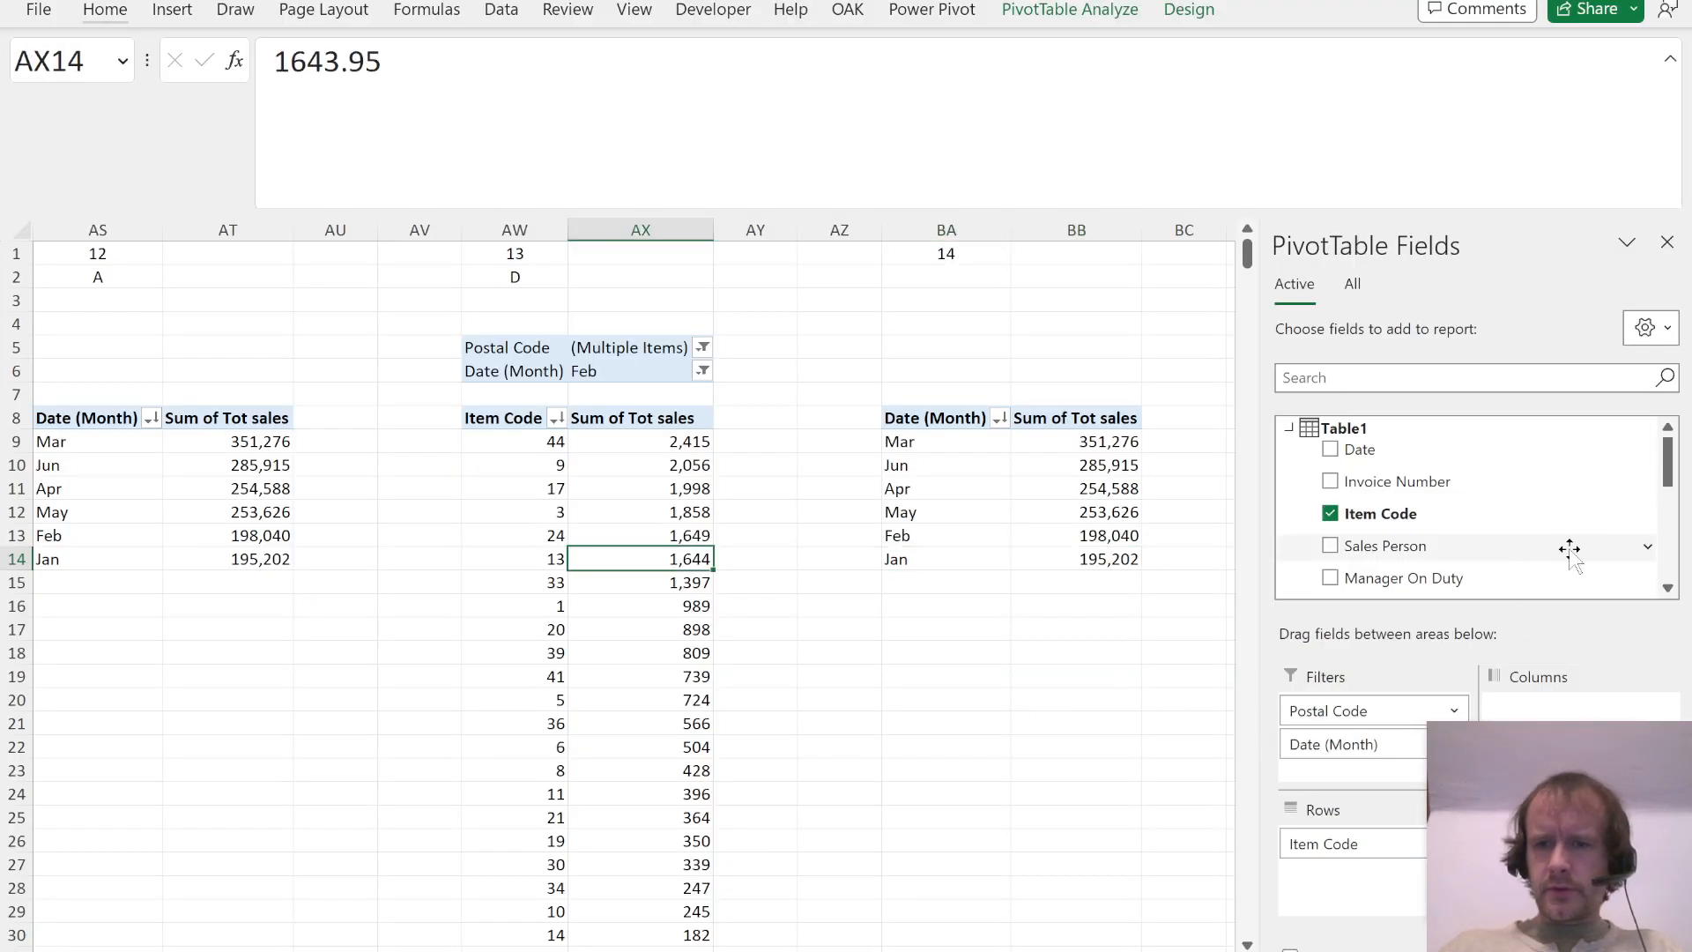
pyautogui.scroll(-3, 1560, 531)
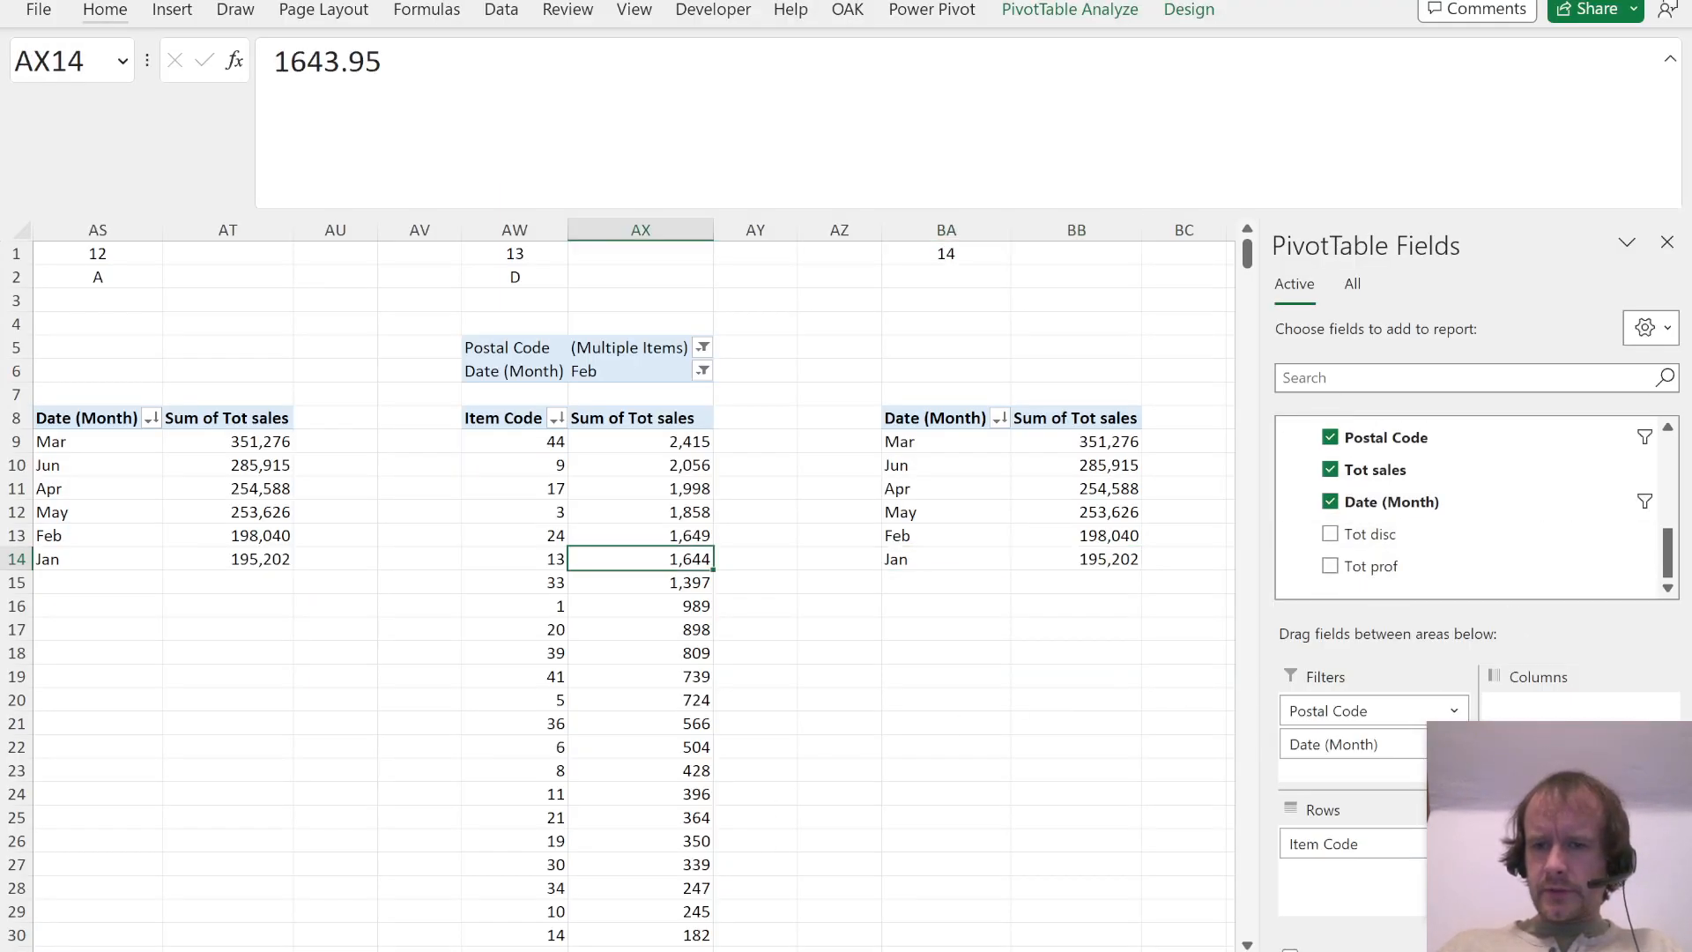
pyautogui.moveTo(1577, 844); pyautogui.dragTo(1489, 540)
pyautogui.moveTo(1380, 568); pyautogui.dragTo(1569, 841)
# Step: Sort the items in the Question 13 PivotTable by Sum of Tot prof from largest to smallest
pyautogui.hotkey('alt', 'a')
pyautogui.press('s')
pyautogui.press('d')
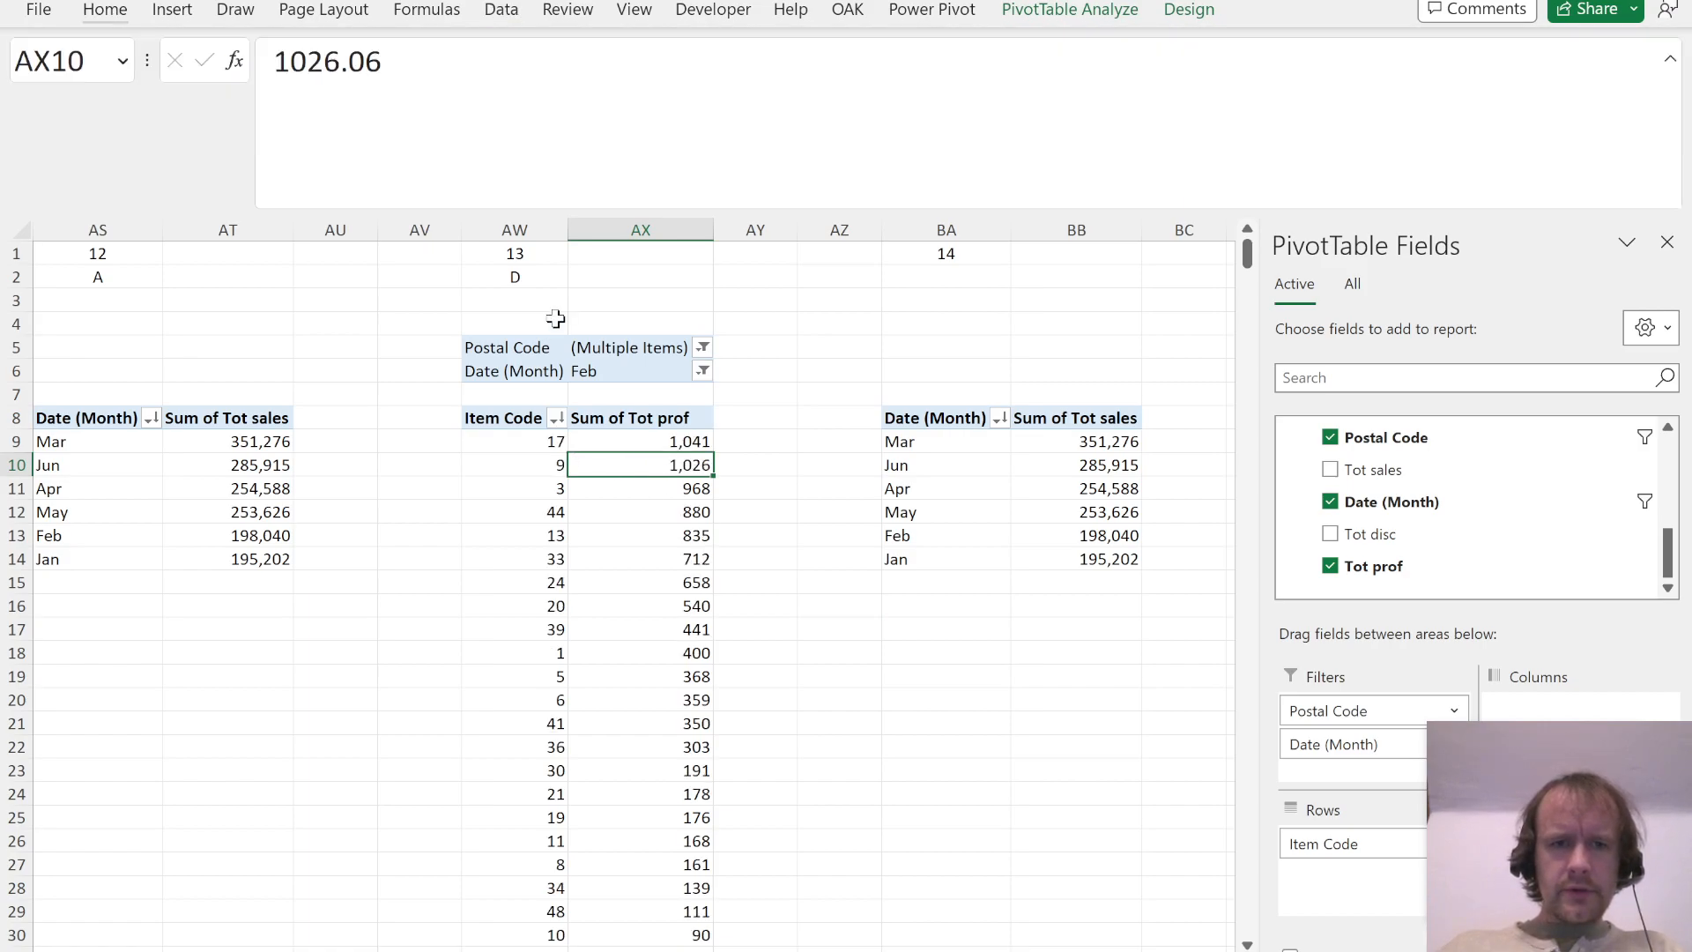
# Step: Recheck the Question 13 options in the PDF and change its answer in AW2 to C
pyautogui.hotkey('alt', 'Tab')
pyautogui.hotkey('alt', 'Tab')
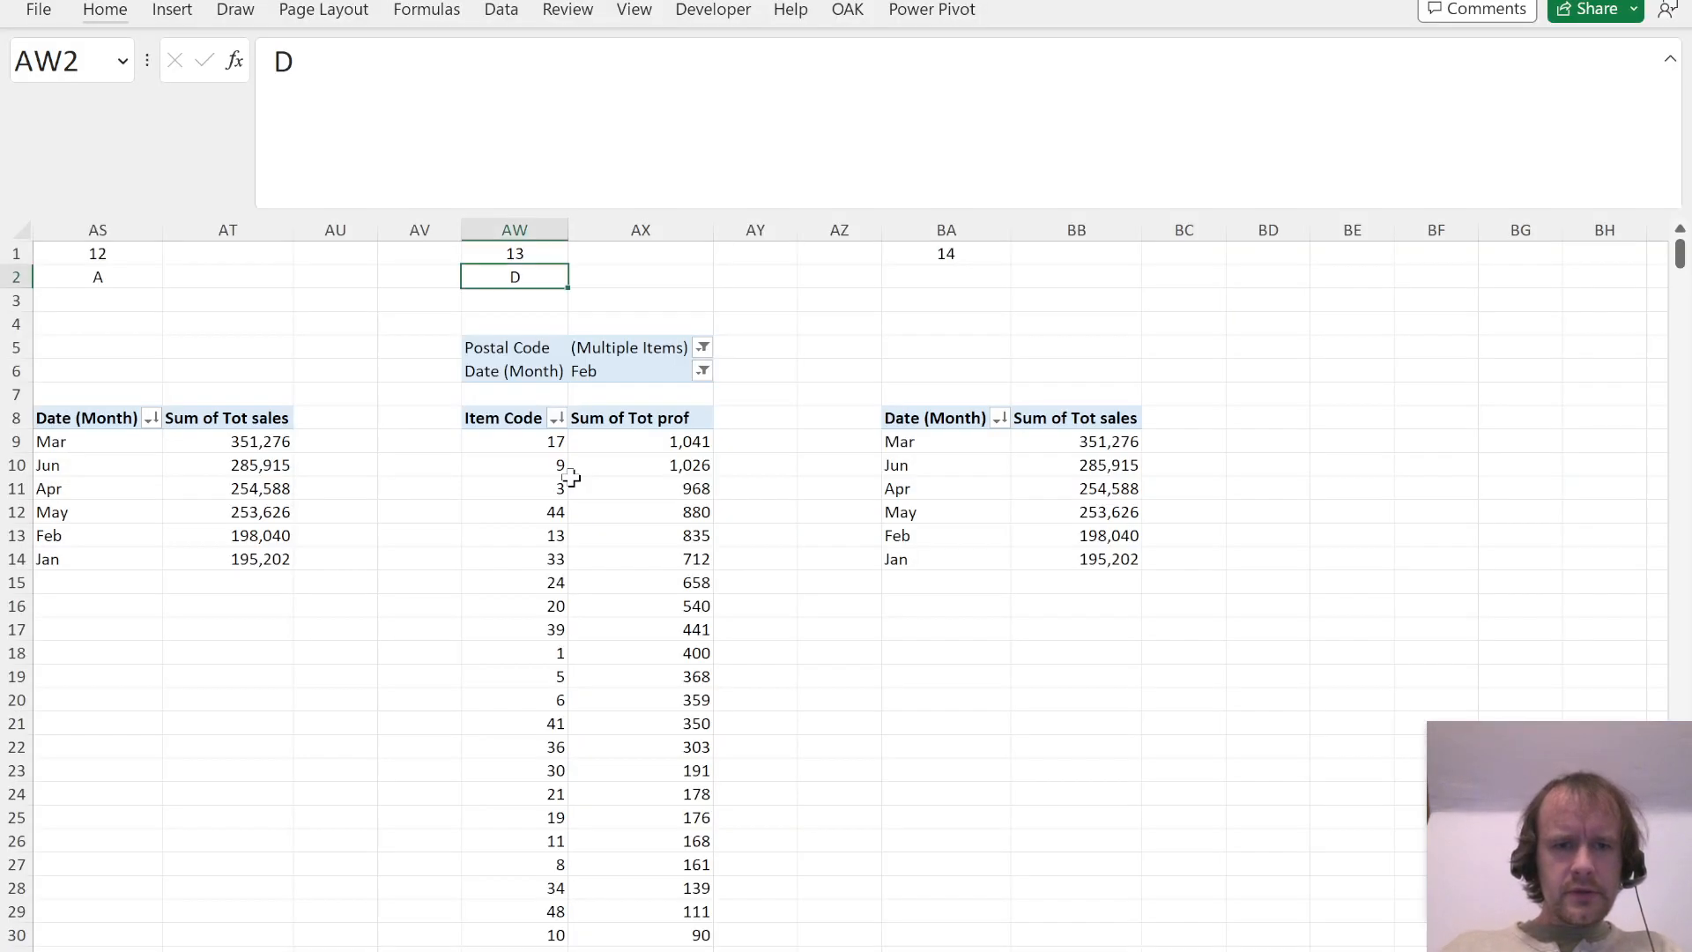
pyautogui.write('C')
# Step: Replace Tot sales with Tot prof in the values of the Question 14 PivotTable
pyautogui.hotkey('ctrl', 'Right')
pyautogui.hotkey('ctrl', 'Left')
pyautogui.press('Right')
pyautogui.press('Right')
pyautogui.press('Right')
pyautogui.press('Right')
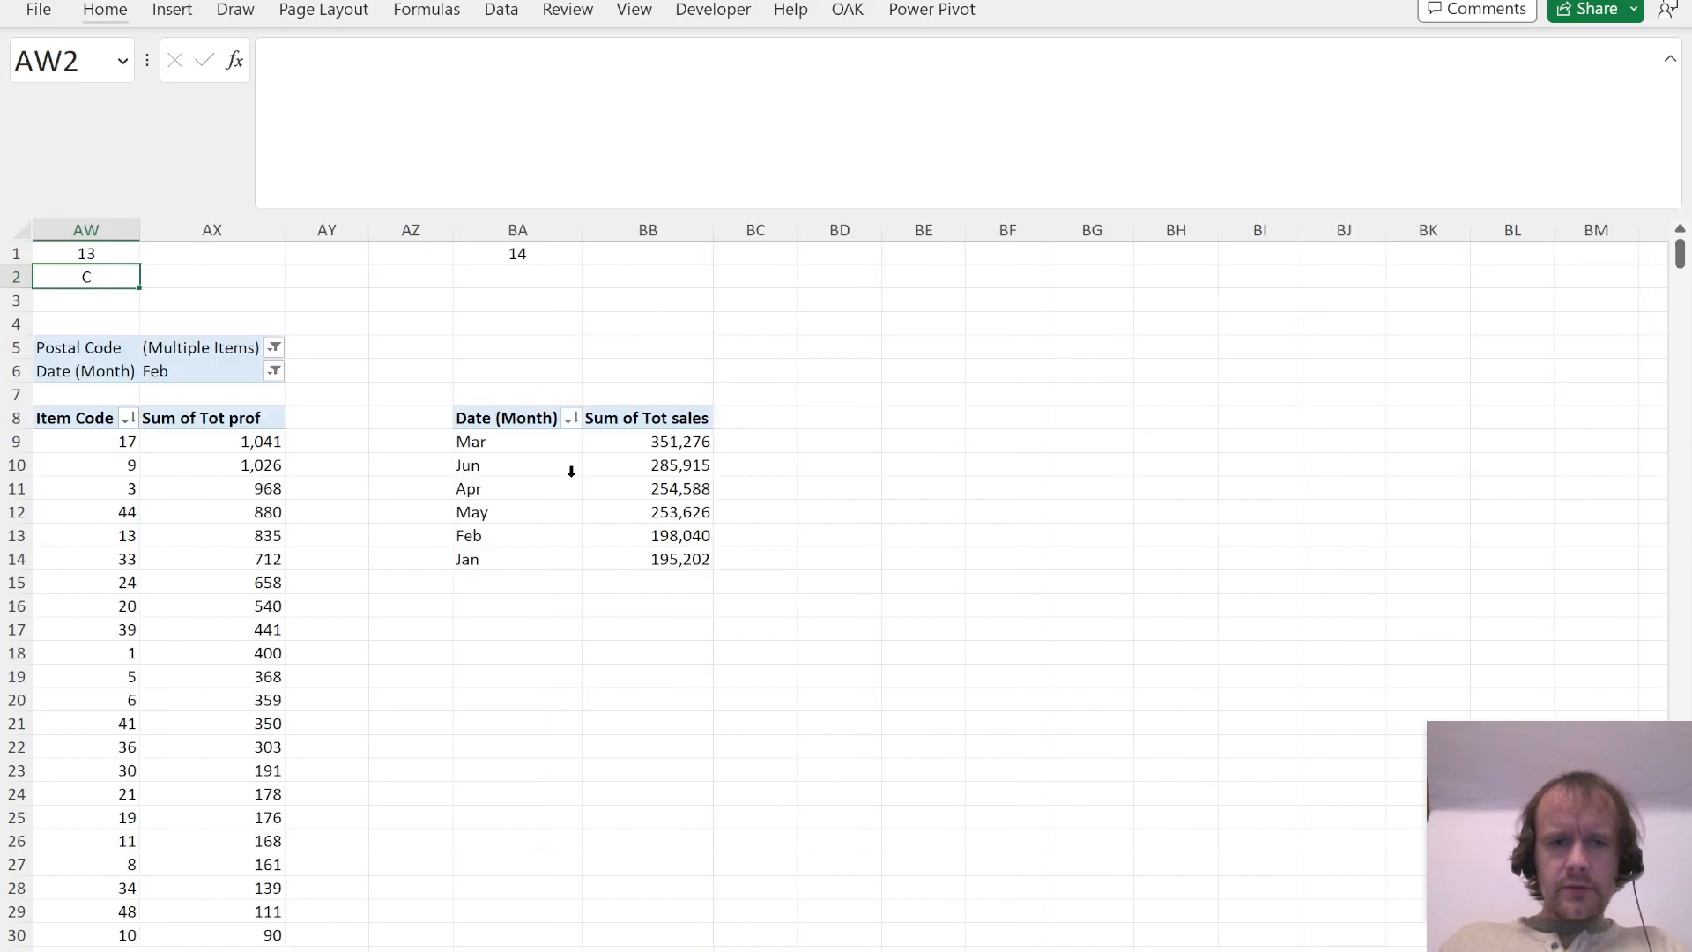
pyautogui.hotkey('ctrl', 'Down')
pyautogui.hotkey('ctrl', 'Down')
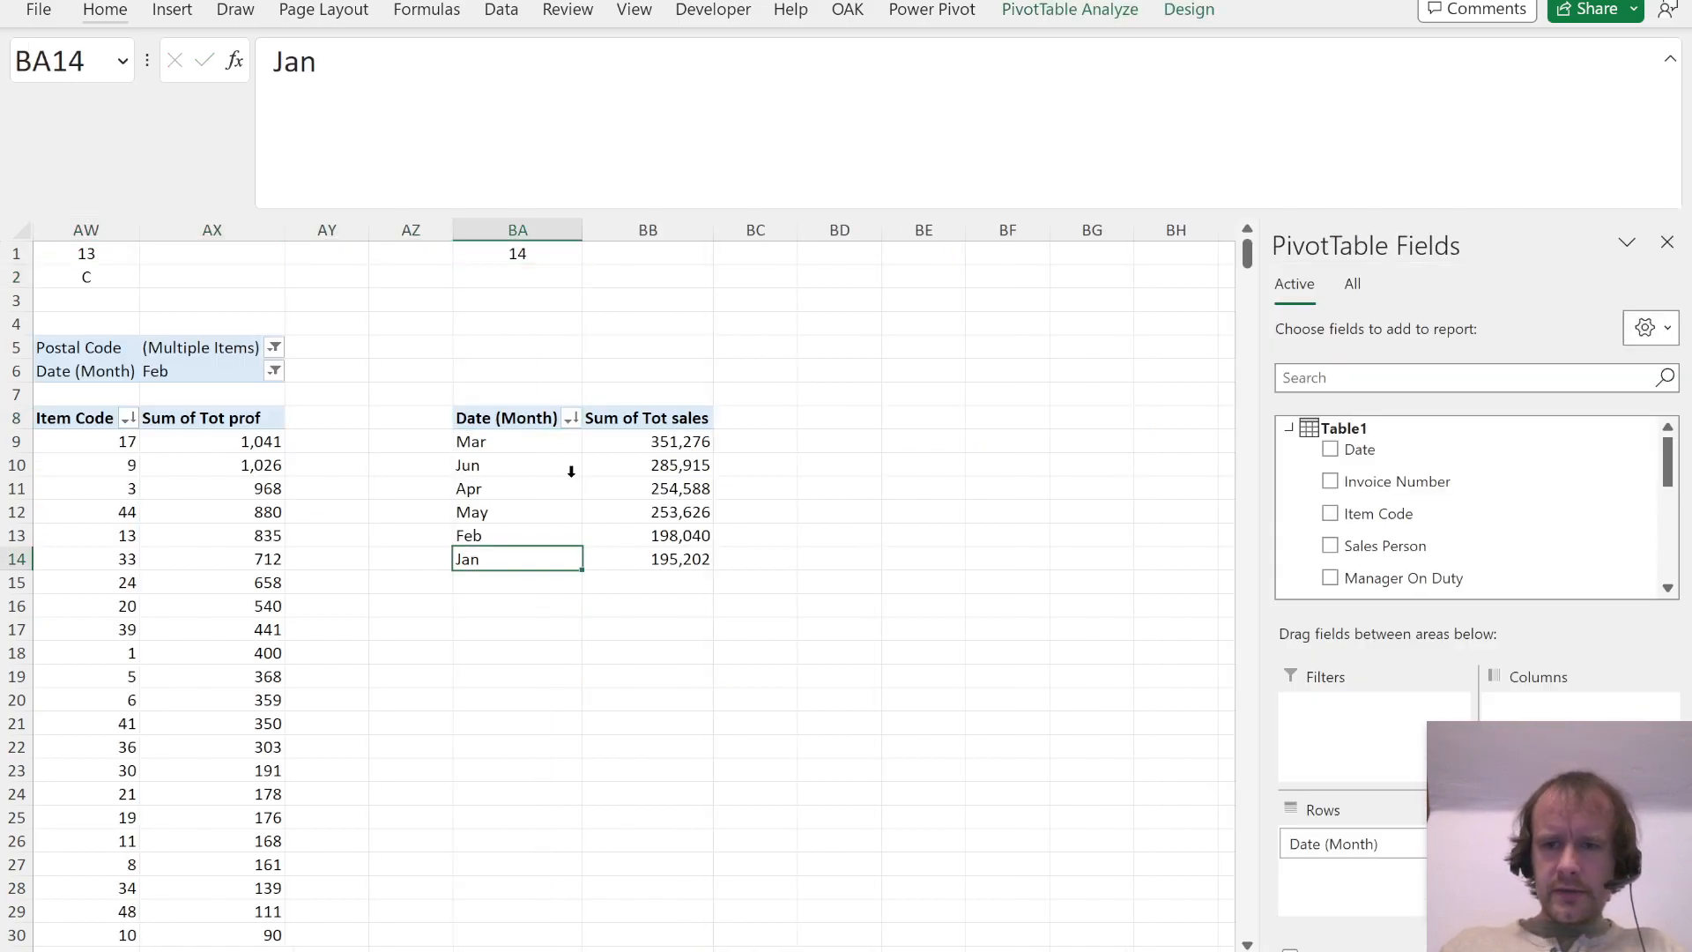
pyautogui.scroll(-5, 1571, 536)
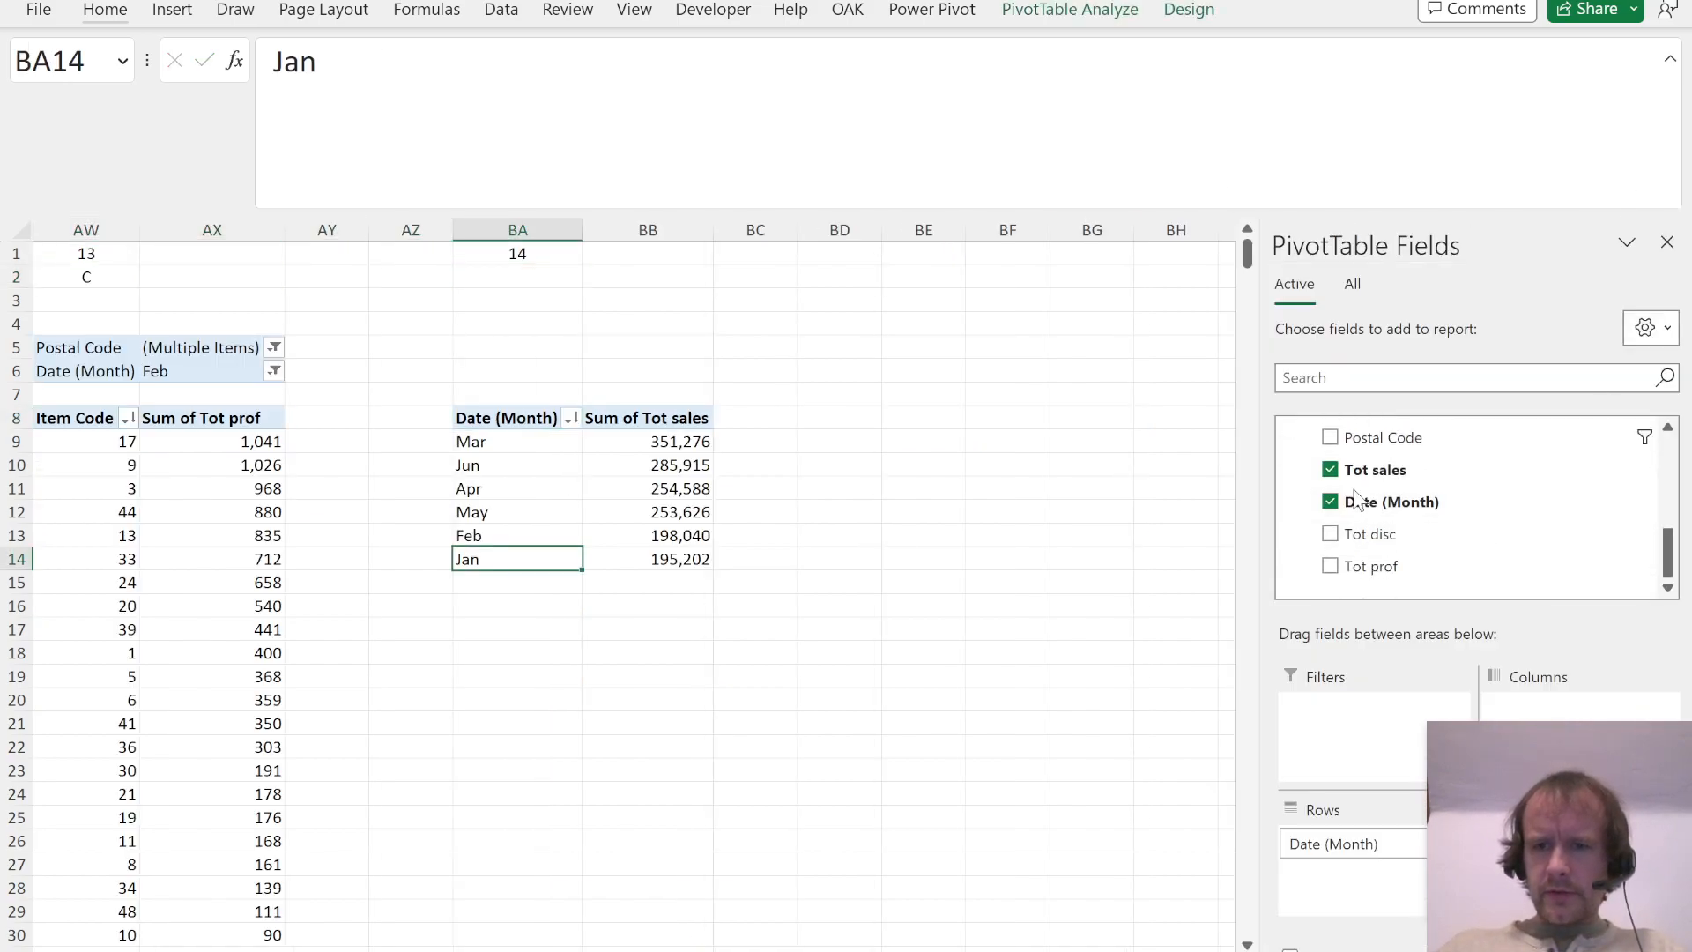
pyautogui.click(1330, 469)
pyautogui.moveTo(1370, 568); pyautogui.dragTo(1551, 872)
# Step: Sort the months in the Question 14 PivotTable by Sum of Tot prof from largest to smallest
pyautogui.click(691, 487)
pyautogui.hotkey('alt', 'h')
pyautogui.press('s')
pyautogui.press('o')
pyautogui.press('Left')
pyautogui.press('Up')
pyautogui.press('Up')
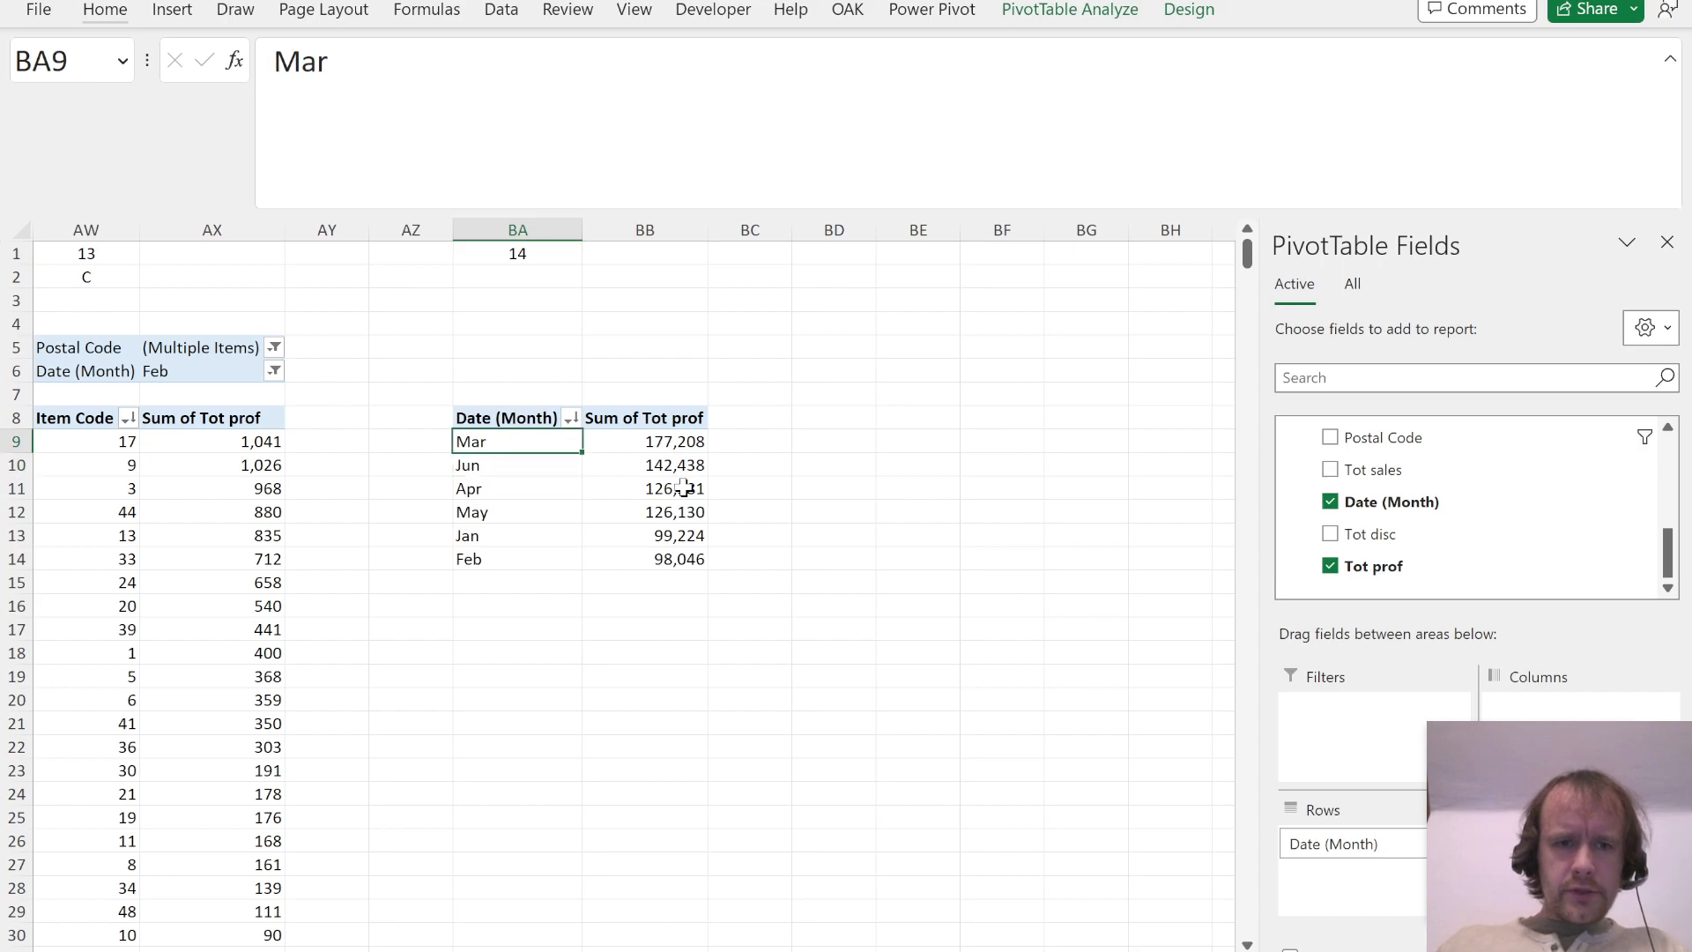
# Step: Compare the month order with the Question 14 options in the PDF and enter A as its answer in BA2
pyautogui.hotkey('alt', 'Tab')
pyautogui.scroll(-5, 684, 506)
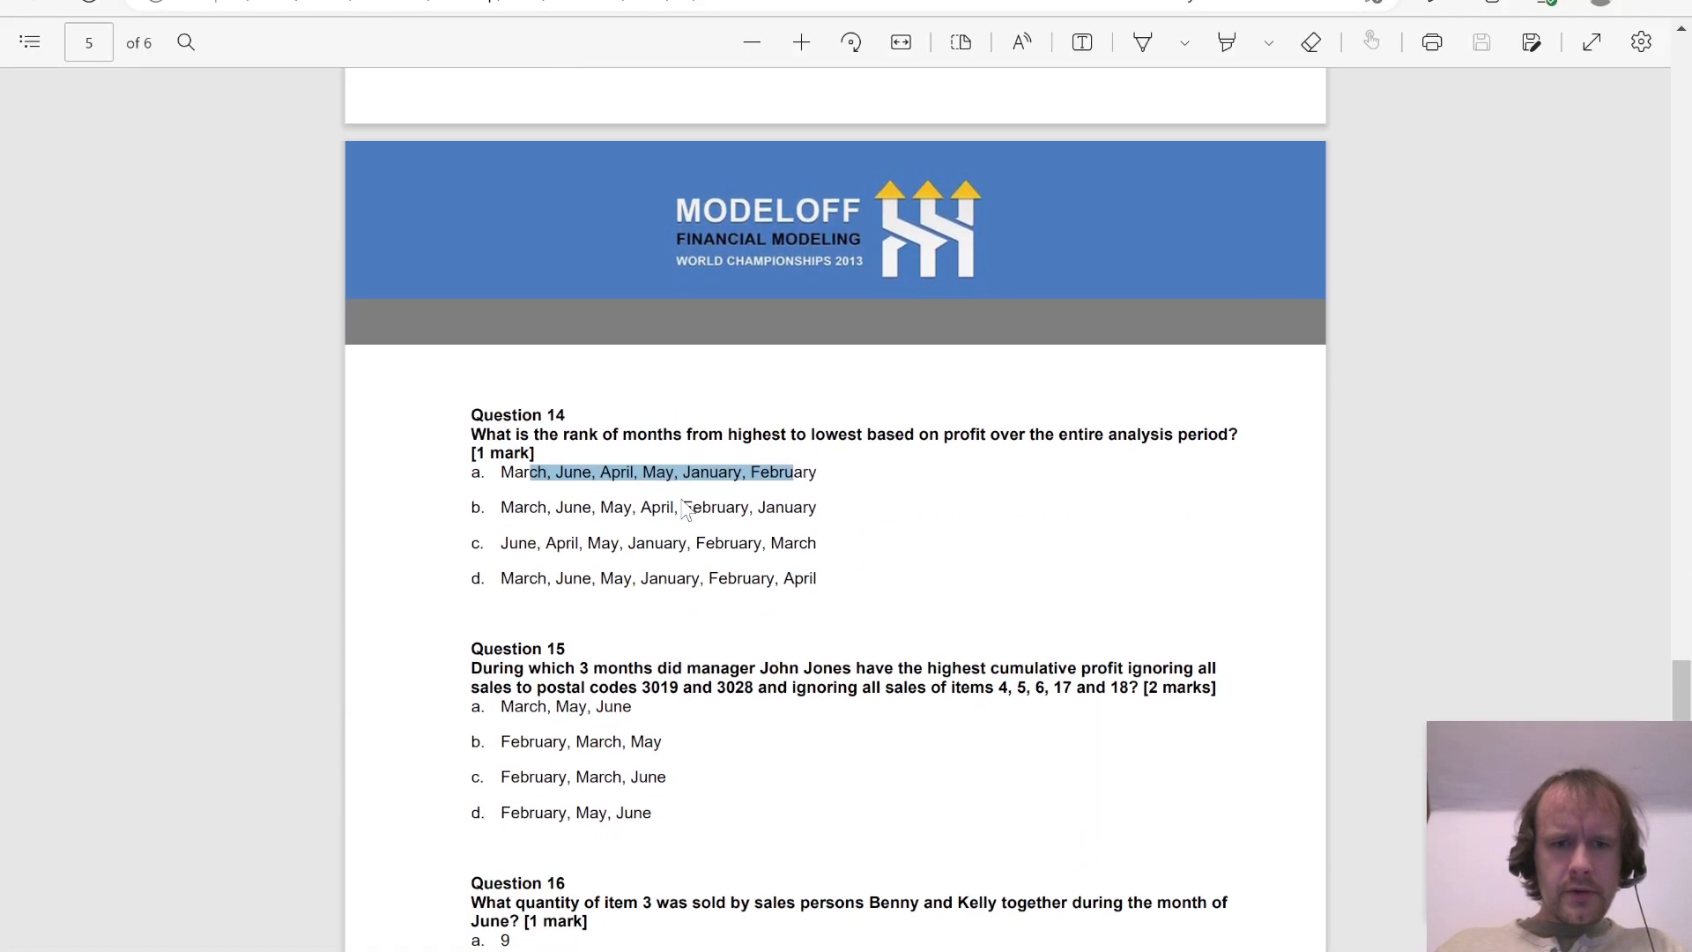
pyautogui.hotkey('alt', 'Tab')
pyautogui.press('Up')
pyautogui.press('Up')
pyautogui.press('Up')
pyautogui.press('Up')
pyautogui.press('Up')
pyautogui.press('Up')
pyautogui.press('Up')
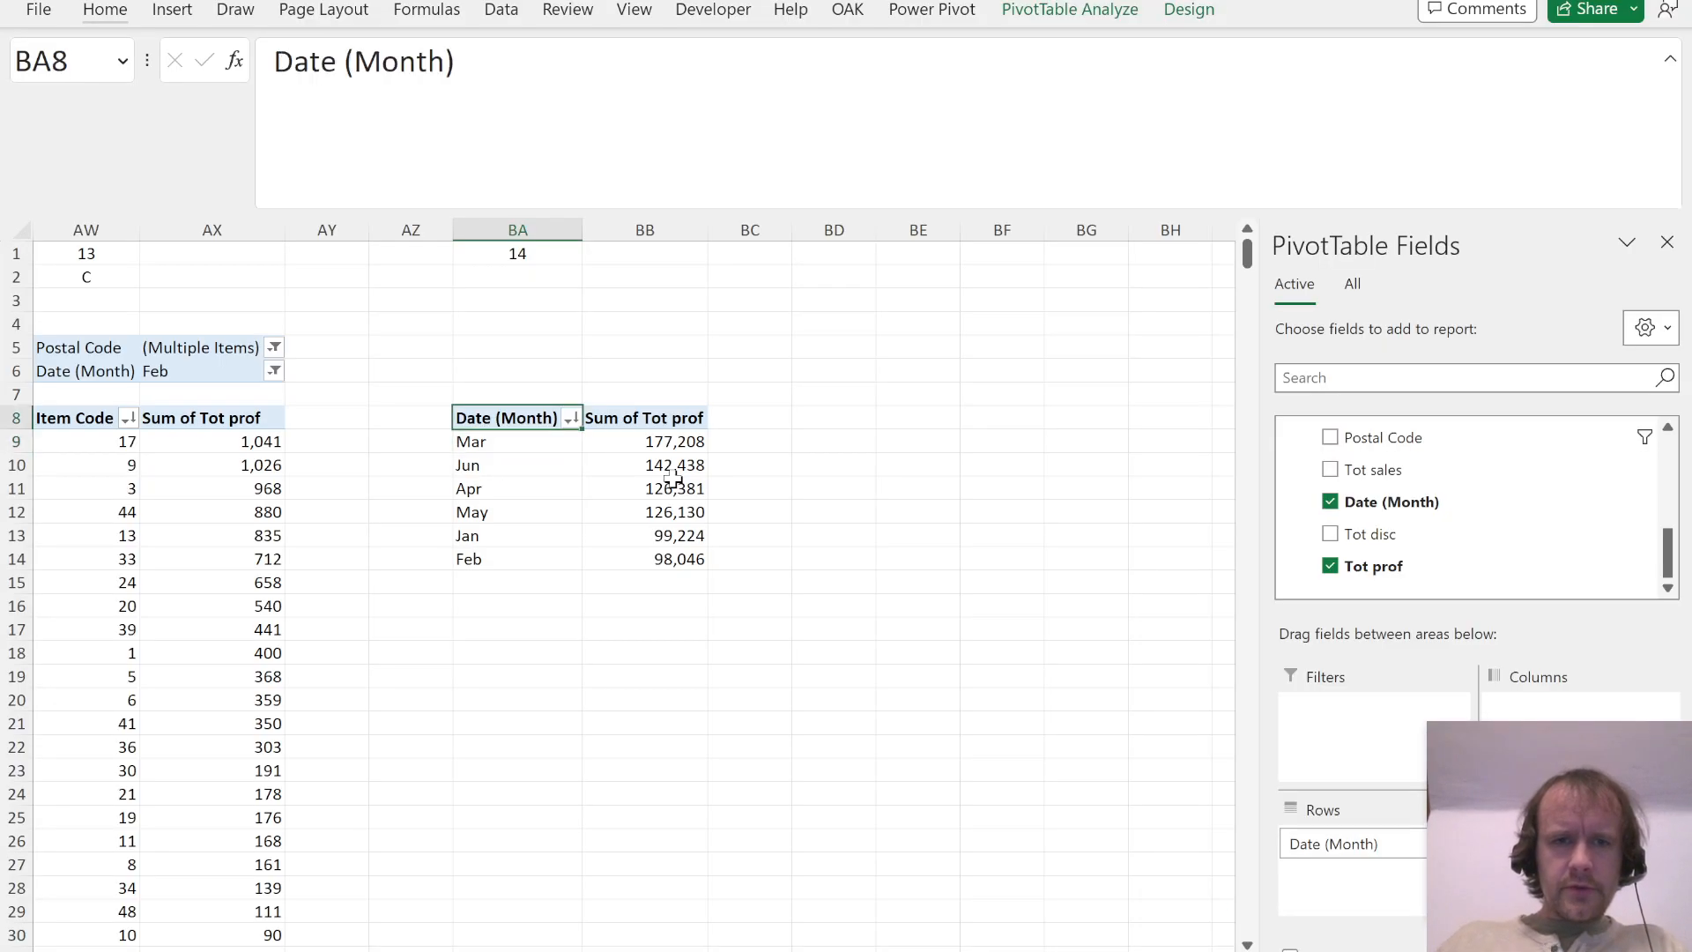
pyautogui.write('A')
pyautogui.hotkey('ctrl', 'Return')
# Step: Copy the Question 14 columns BA:BB to column BE for Question 15 and clear the copied answer in BE2
pyautogui.hotkey('ctrl', 'space')
pyautogui.hotkey('shift', 'Right')
pyautogui.hotkey('ctrl', 'c')
pyautogui.press('Right')
pyautogui.press('Right')
pyautogui.press('Right')
pyautogui.hotkey('ctrl', 'space')
pyautogui.press('Right')
pyautogui.hotkey('ctrl', 'space')
pyautogui.hotkey('ctrl', 'v')
pyautogui.press('BackSpace')
pyautogui.press('Up')
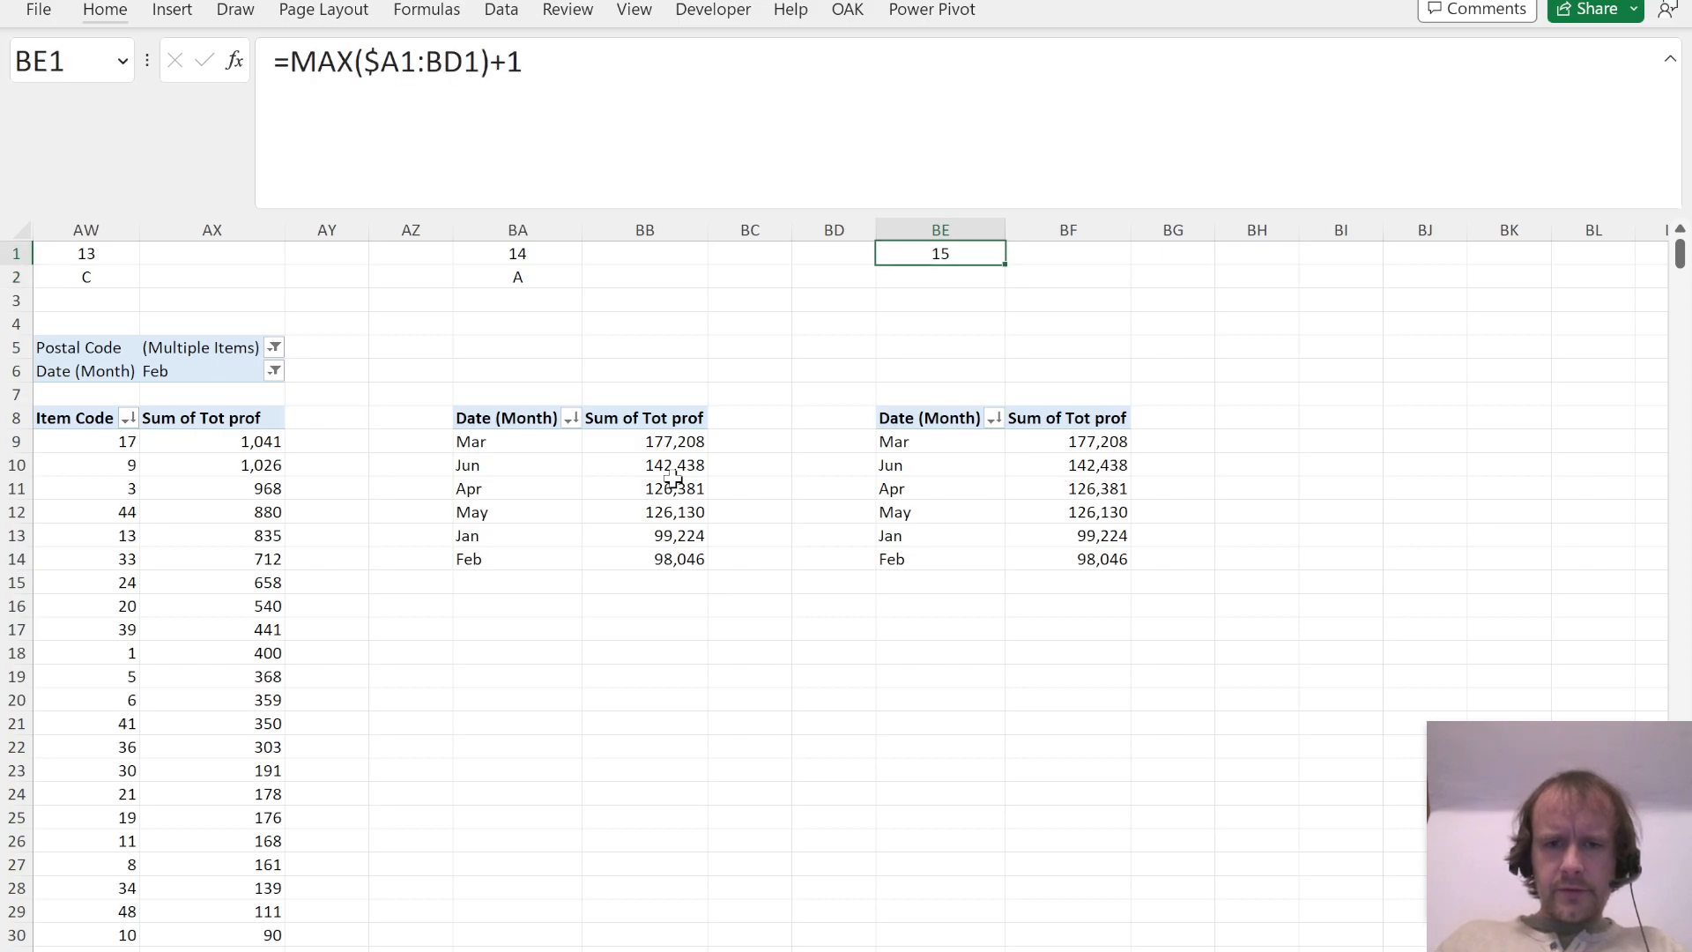
# Step: Read Question 15 in the PDF and add Manager On Duty, Postal Code and Item Code as filters to its PivotTable
pyautogui.hotkey('alt', 'Tab')
pyautogui.scroll(-3, 782, 727)
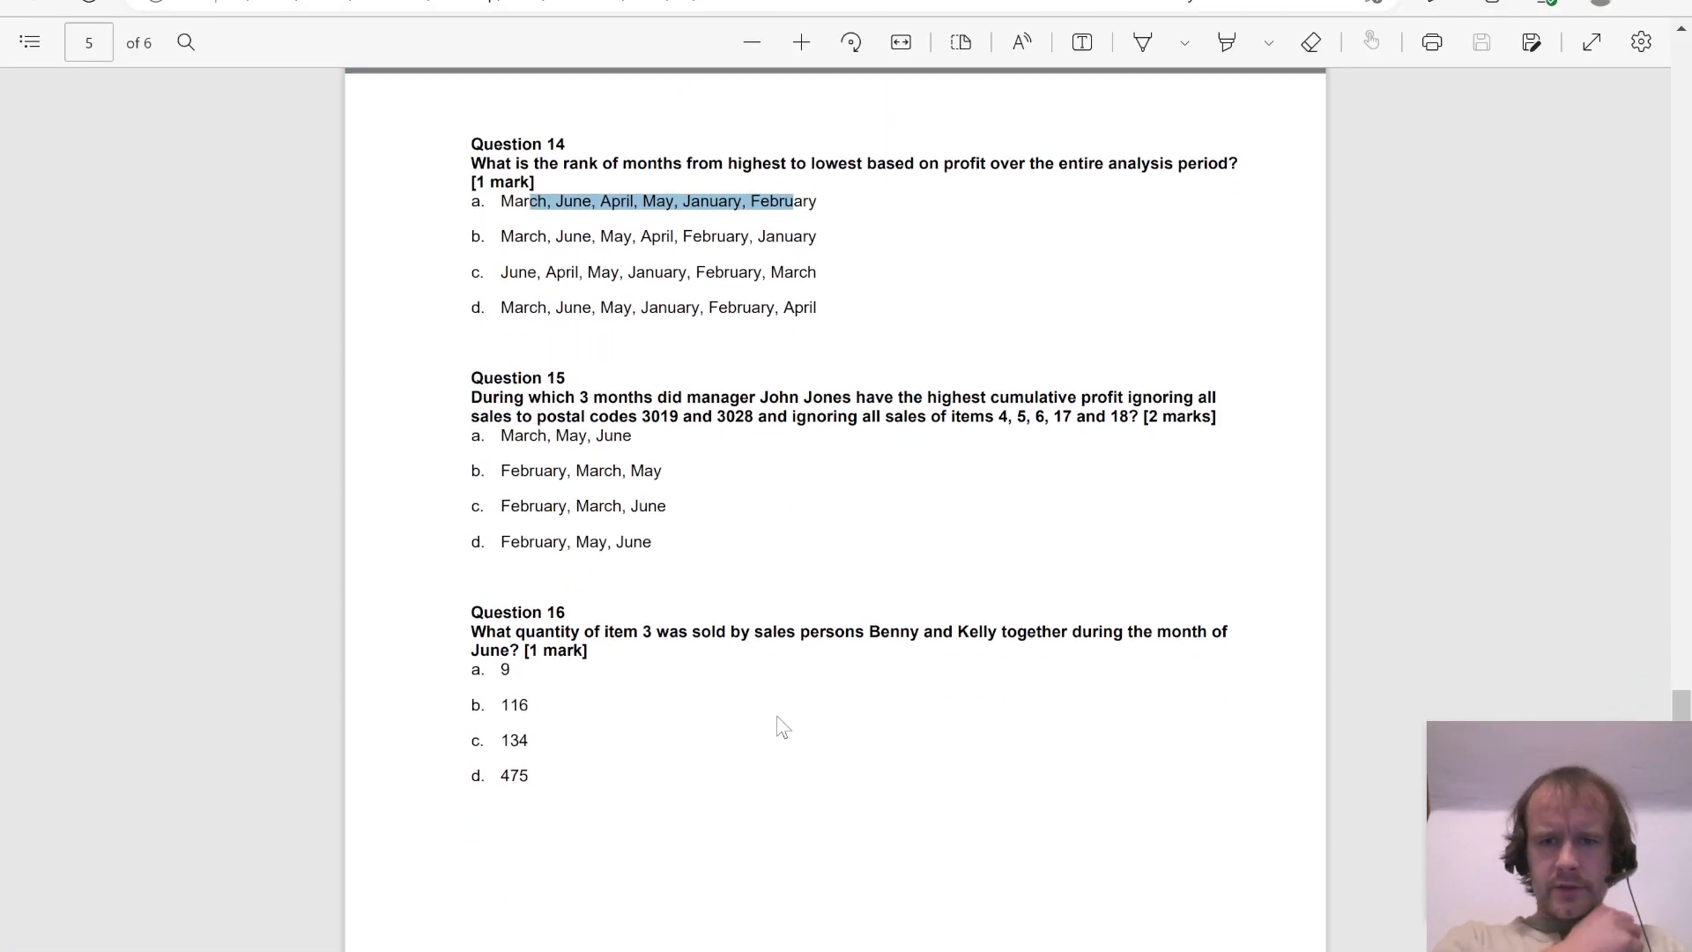
pyautogui.hotkey('alt', 'Tab')
pyautogui.click(954, 449)
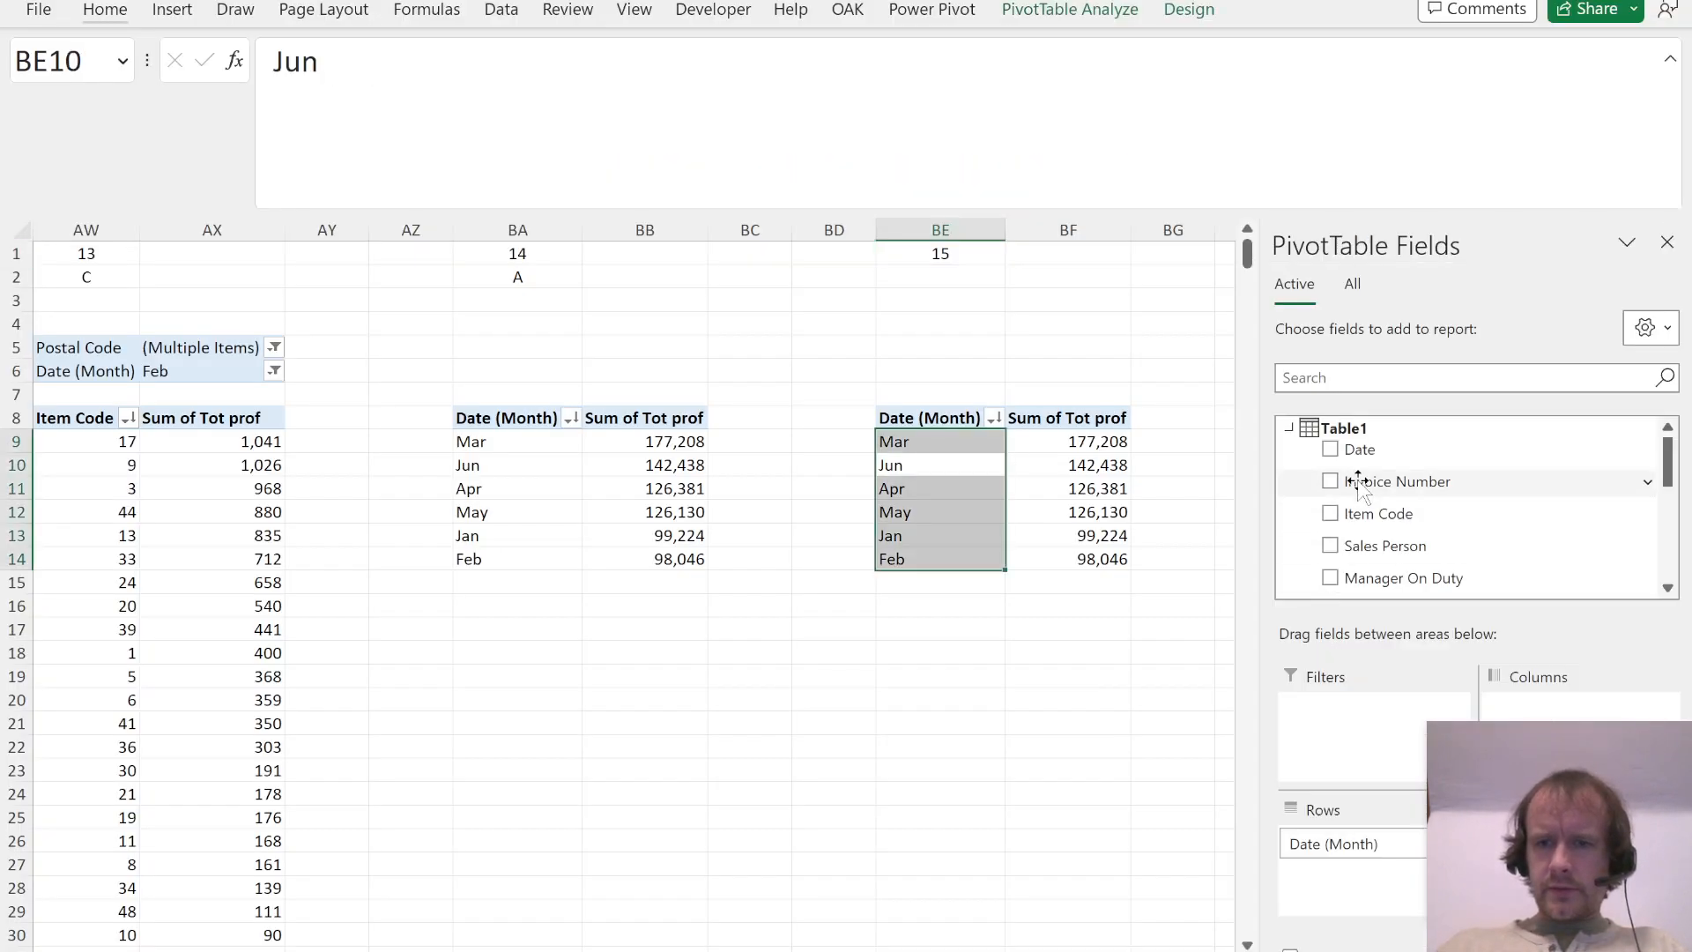
pyautogui.moveTo(1379, 578); pyautogui.dragTo(1383, 773)
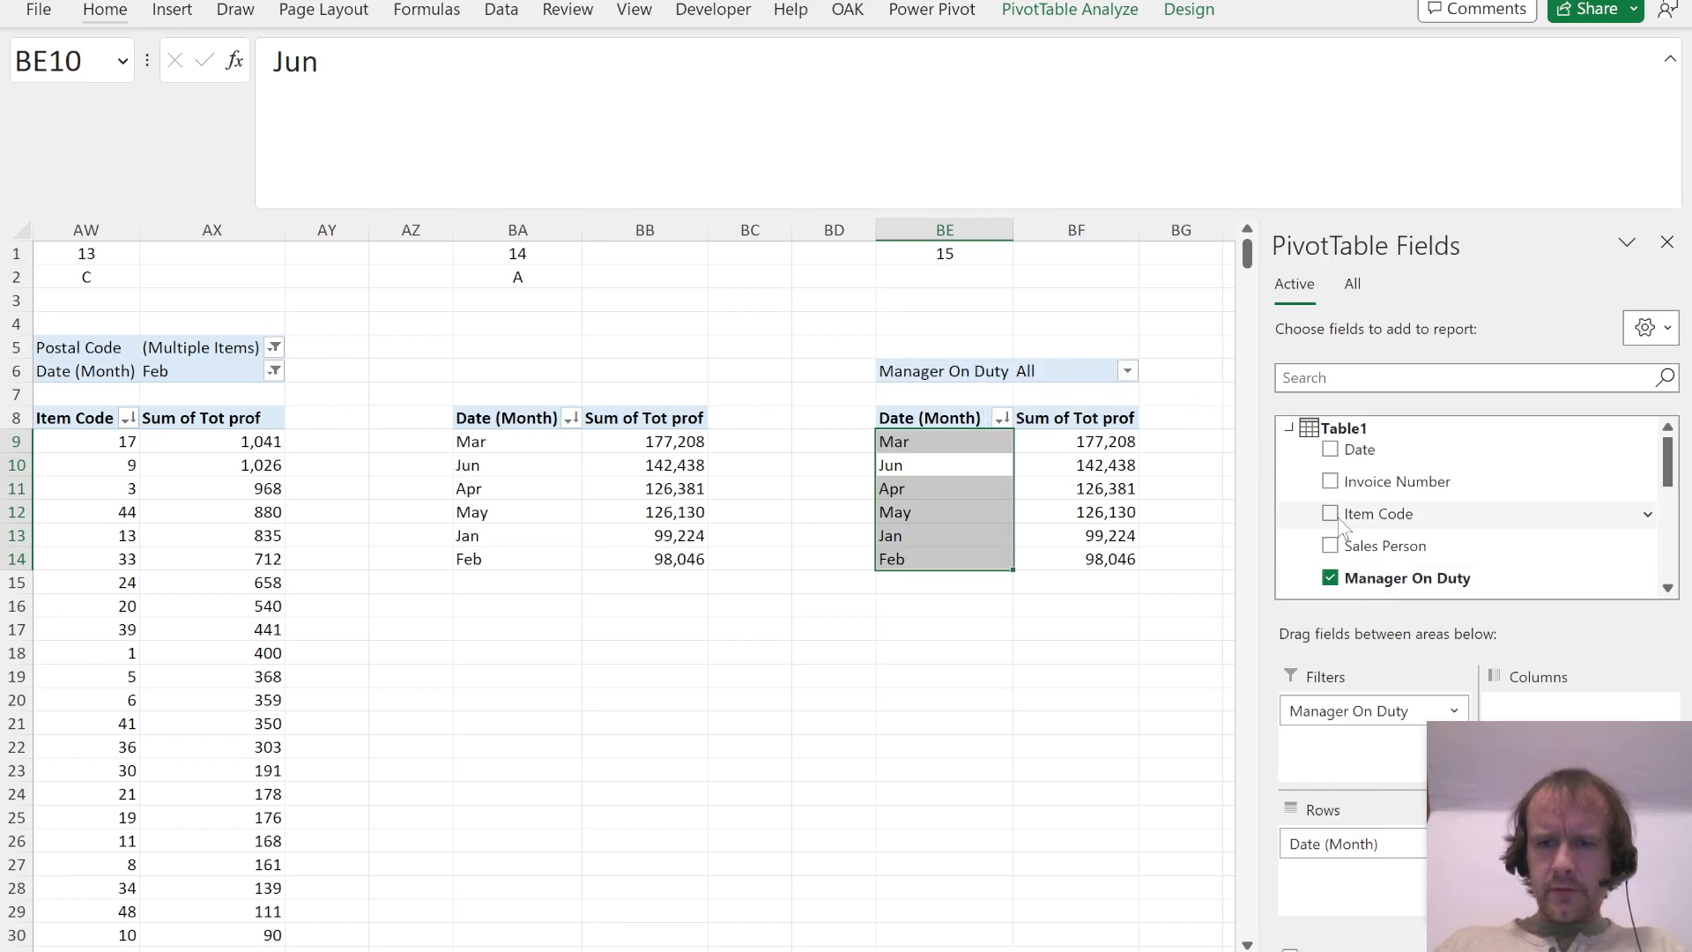
pyautogui.scroll(-3, 1362, 511)
pyautogui.moveTo(1364, 440); pyautogui.dragTo(1345, 745)
pyautogui.scroll(5, 1379, 555)
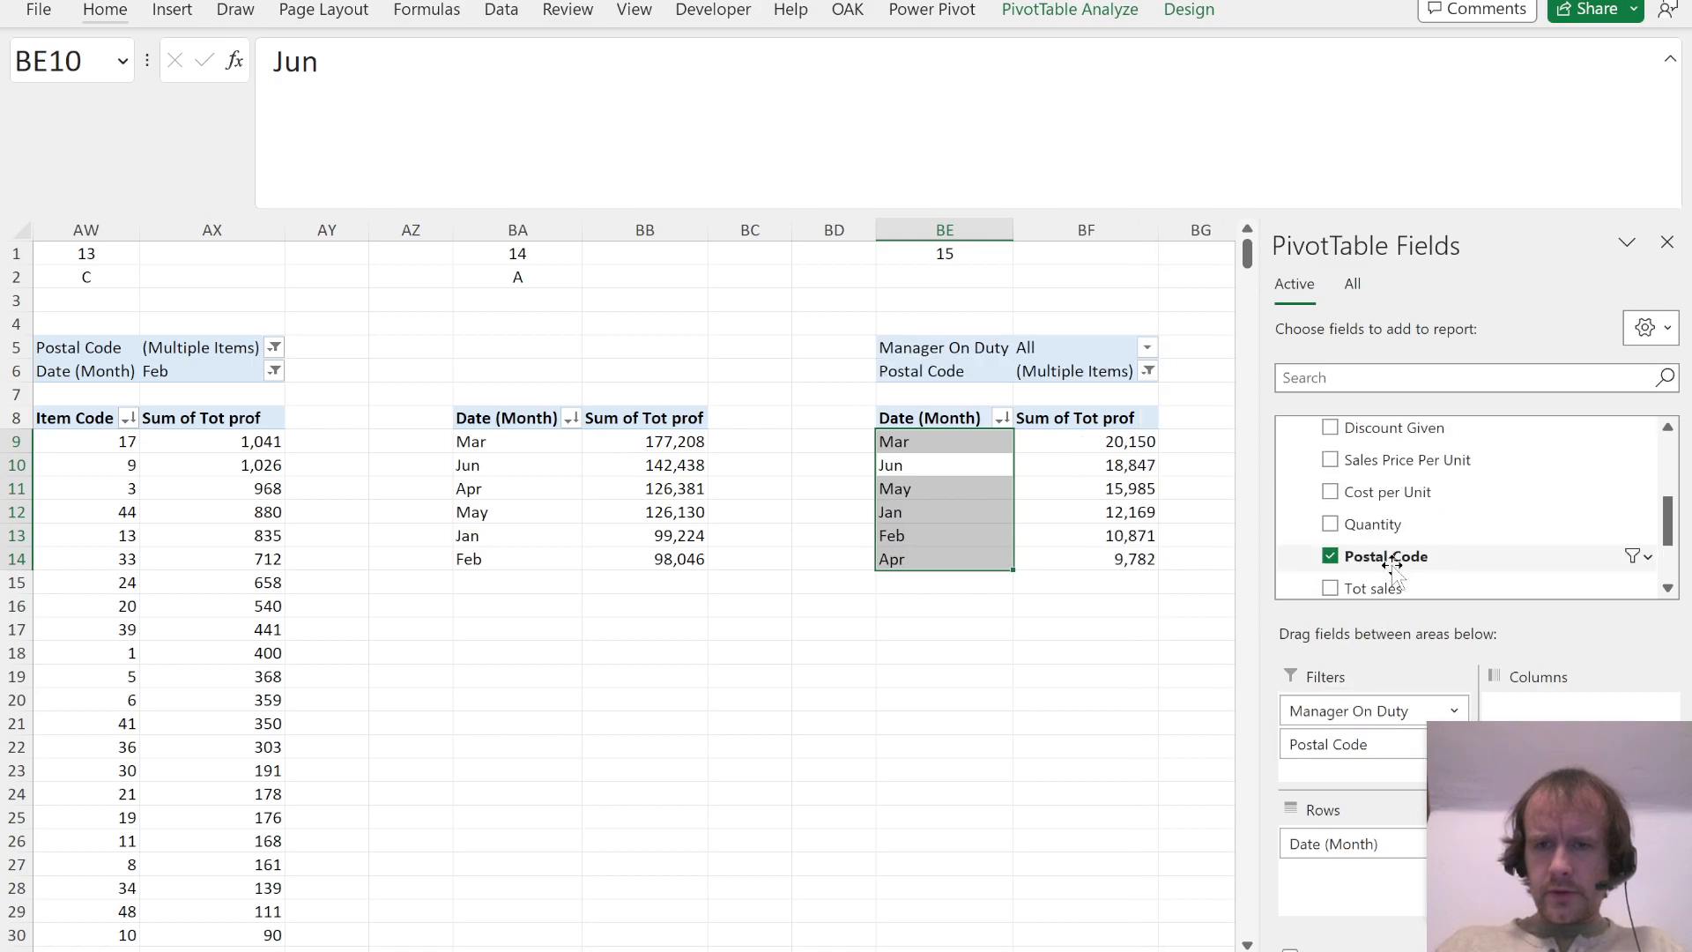
pyautogui.moveTo(1357, 418); pyautogui.dragTo(1375, 784)
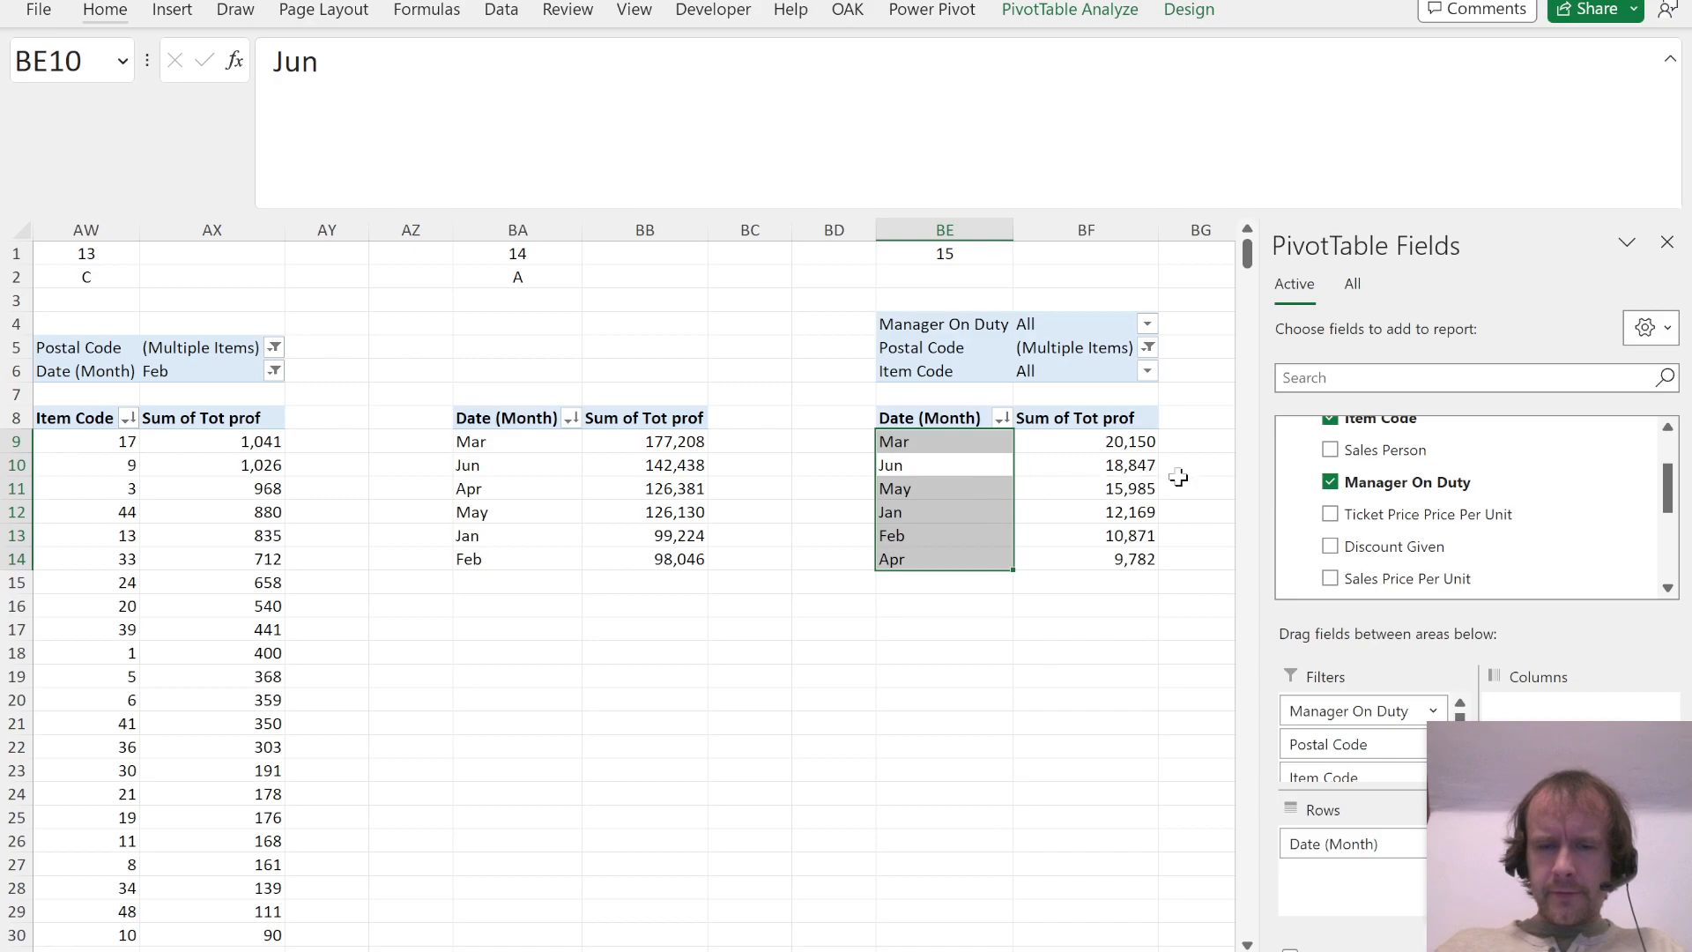
# Step: Recheck Question 15 in the PDF and reset the Postal Code filter of its PivotTable to All
pyautogui.hotkey('alt', 'Tab')
pyautogui.hotkey('alt', 'Tab')
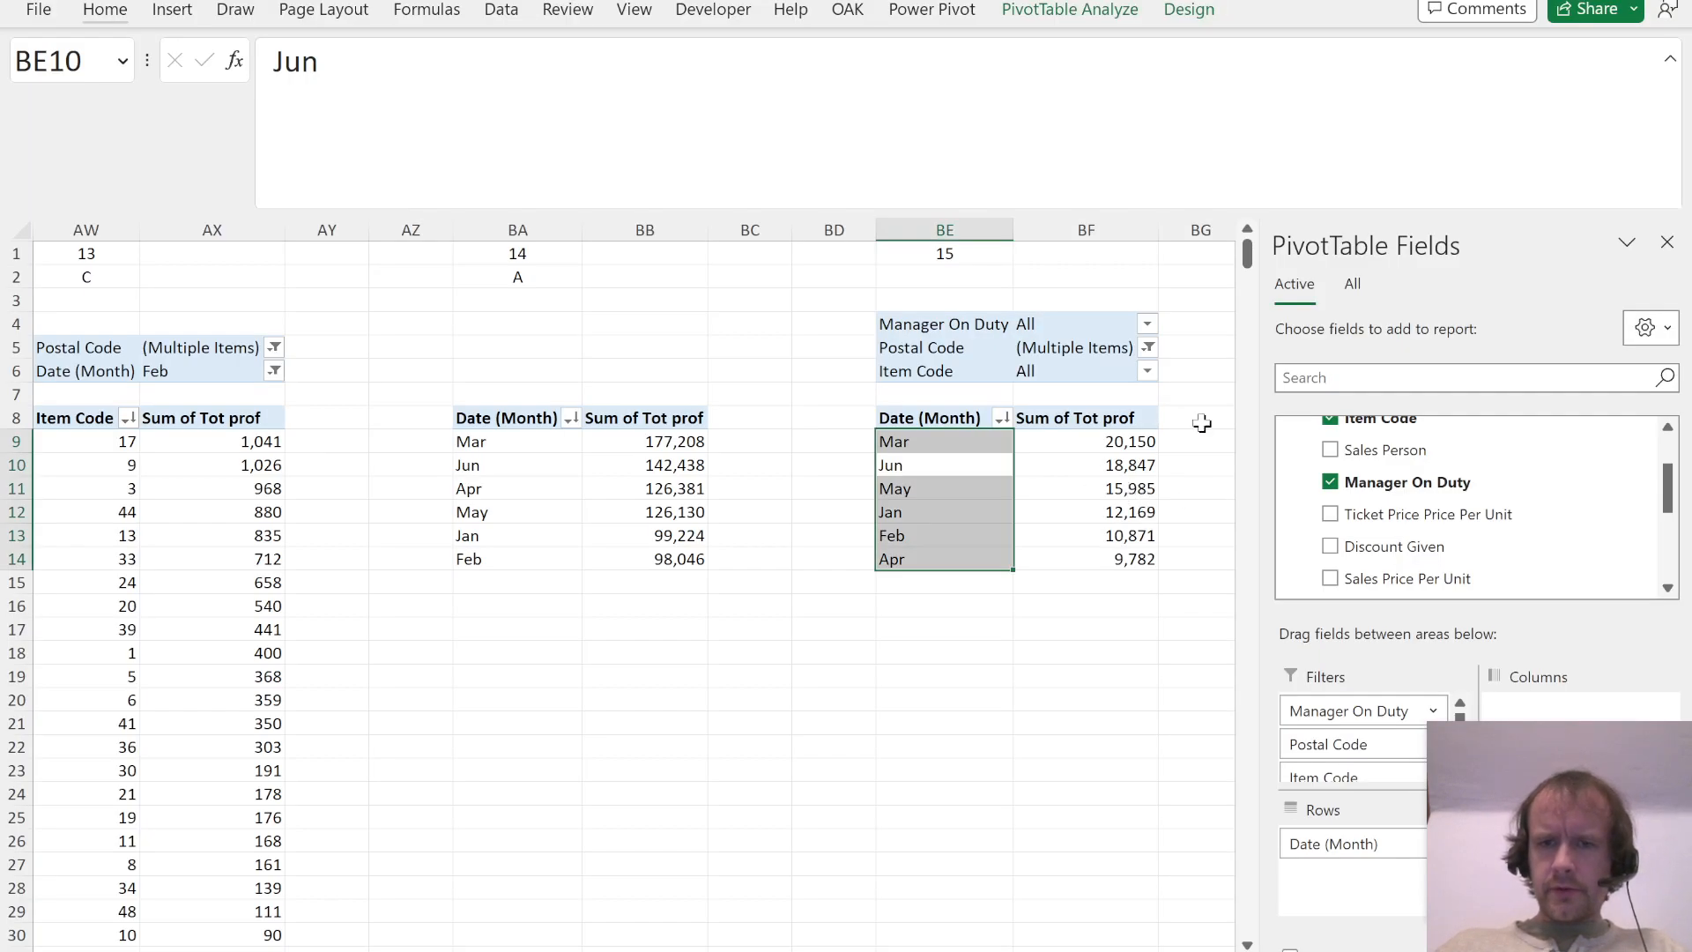
pyautogui.click(1147, 347)
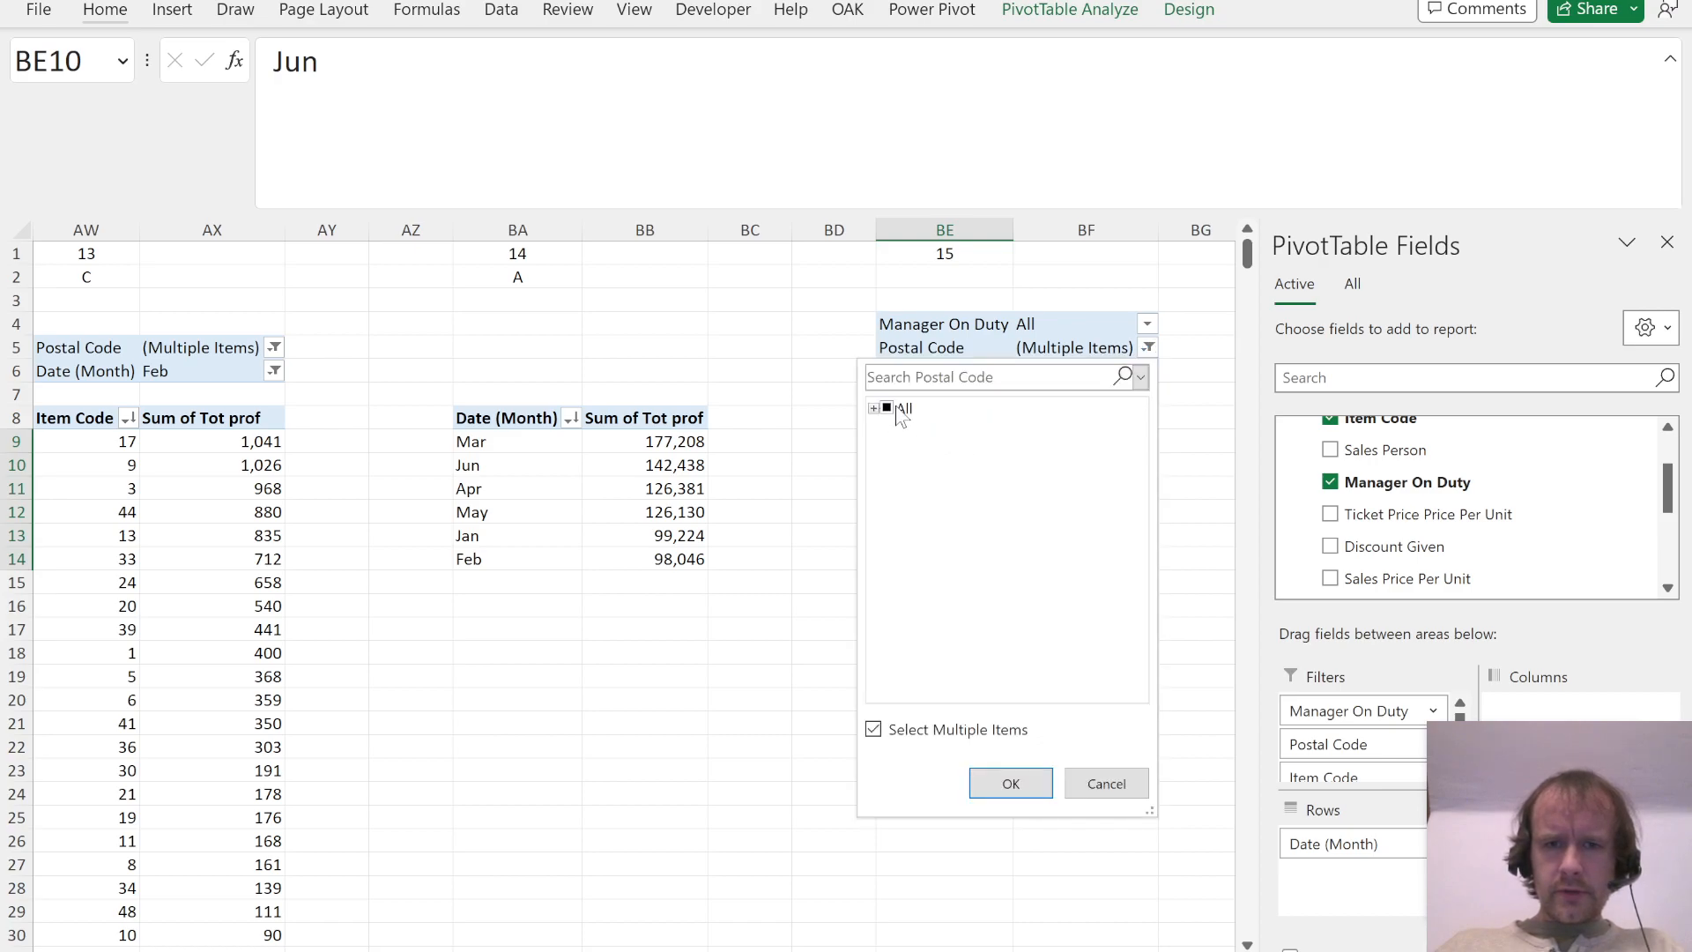
pyautogui.click(888, 409)
pyautogui.click(1011, 783)
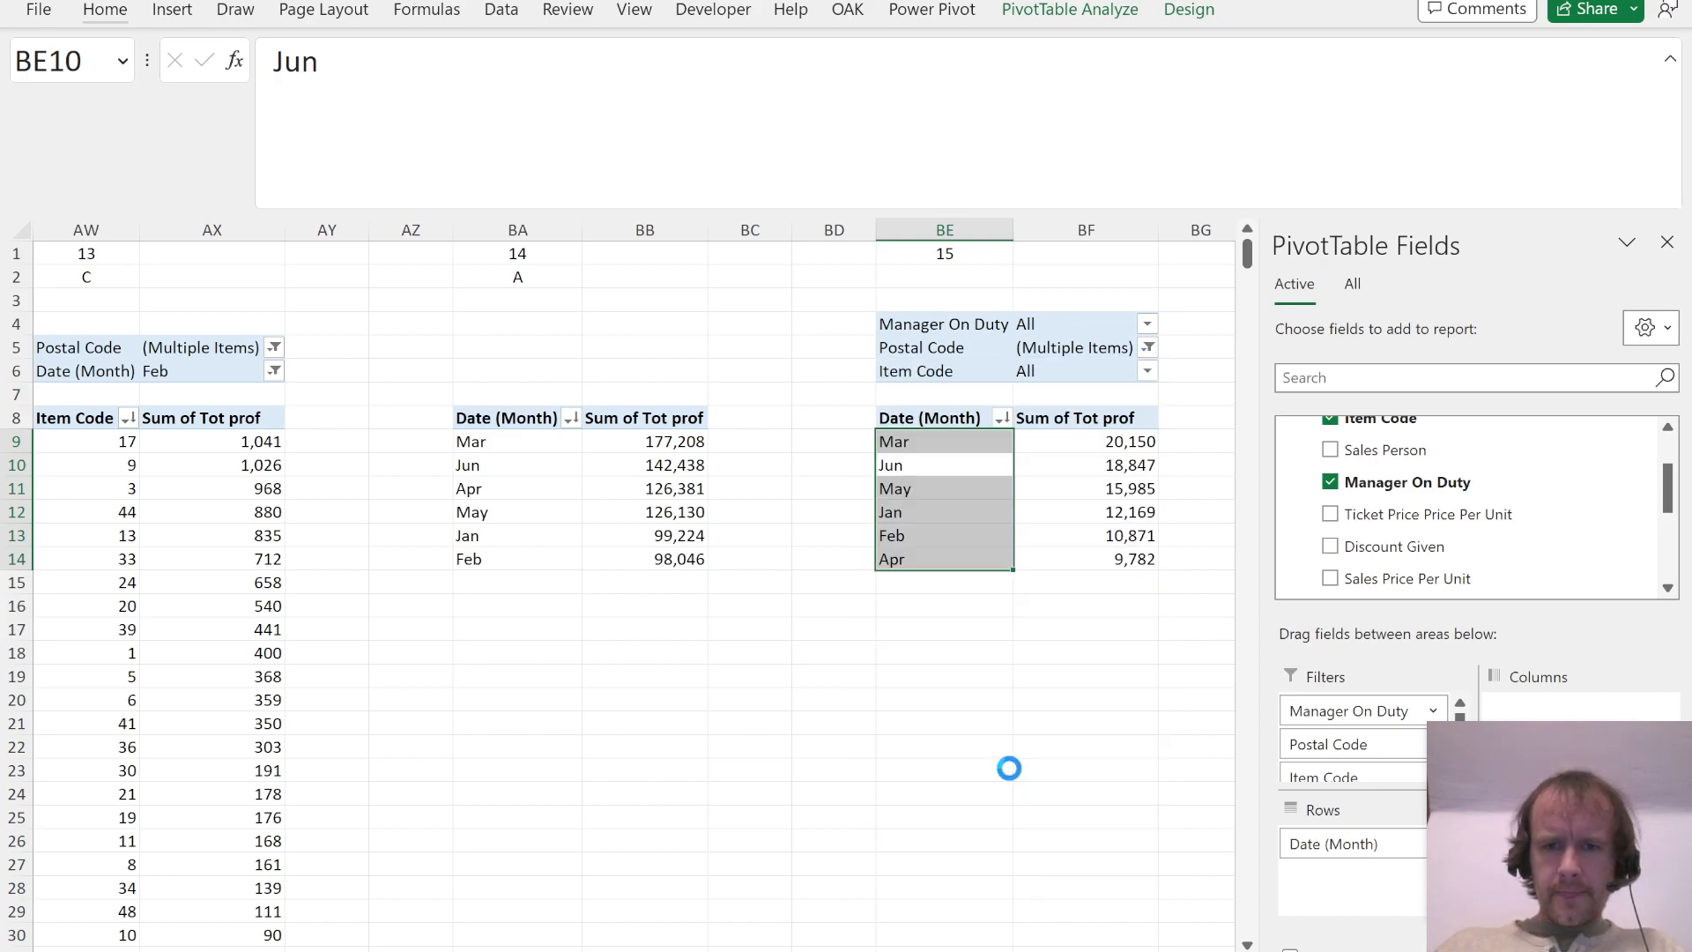
# Step: Filter Manager On Duty in the Question 15 PivotTable to the manager named in the question
pyautogui.click(1127, 324)
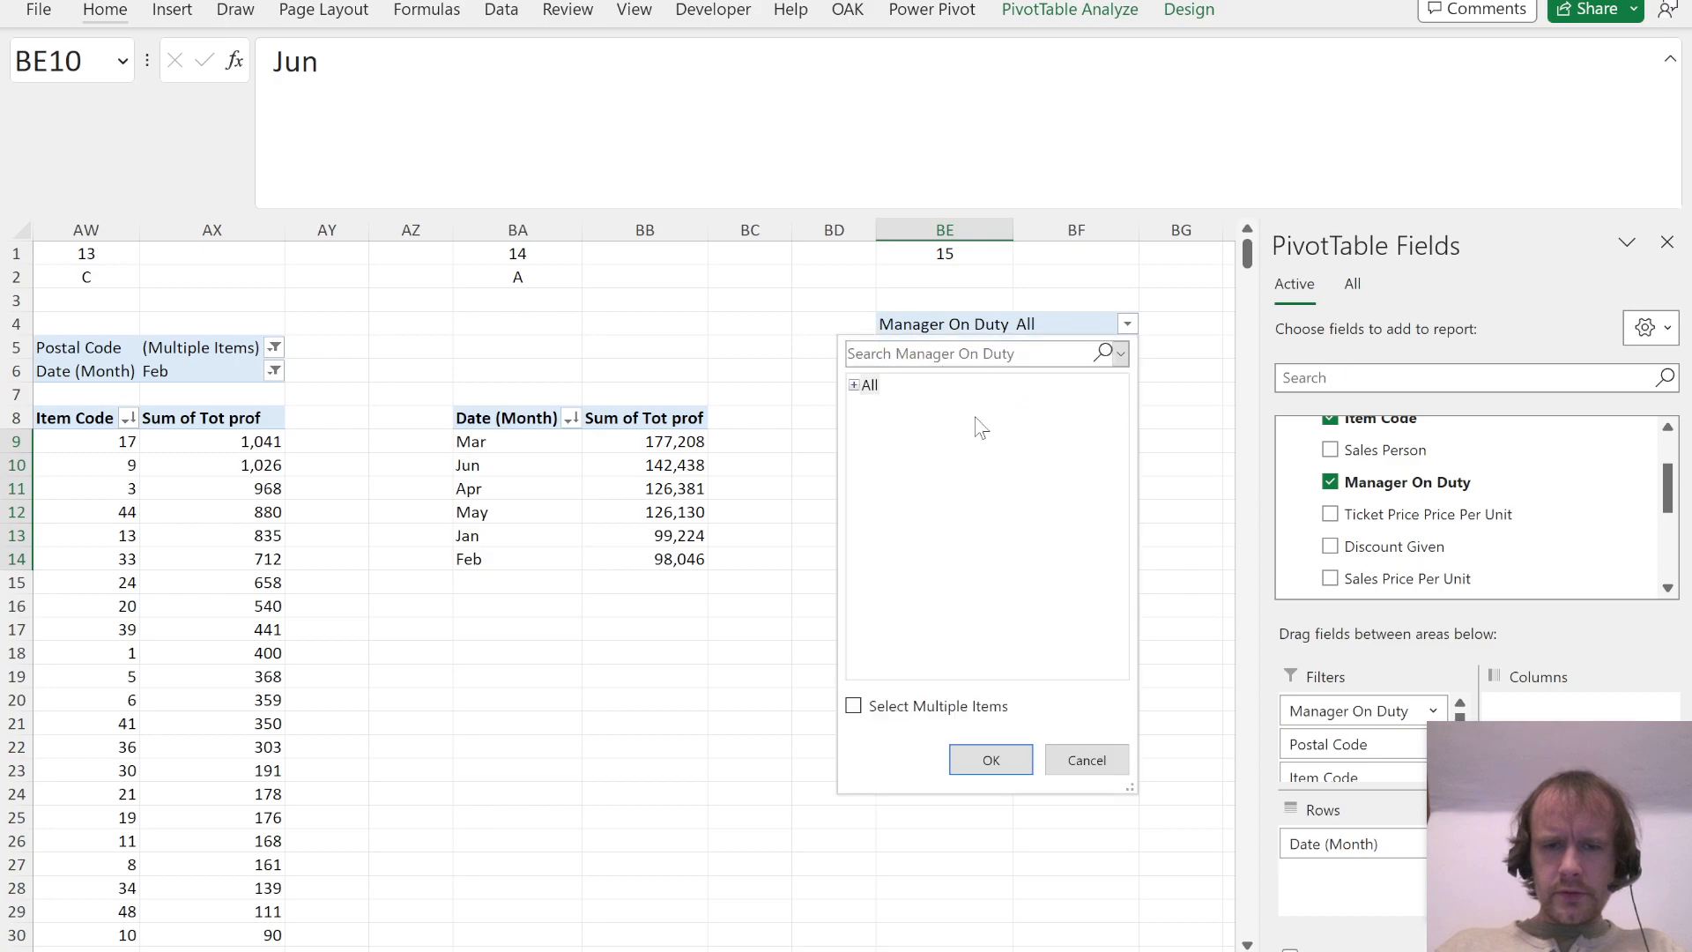
pyautogui.click(855, 385)
pyautogui.doubleClick(895, 404)
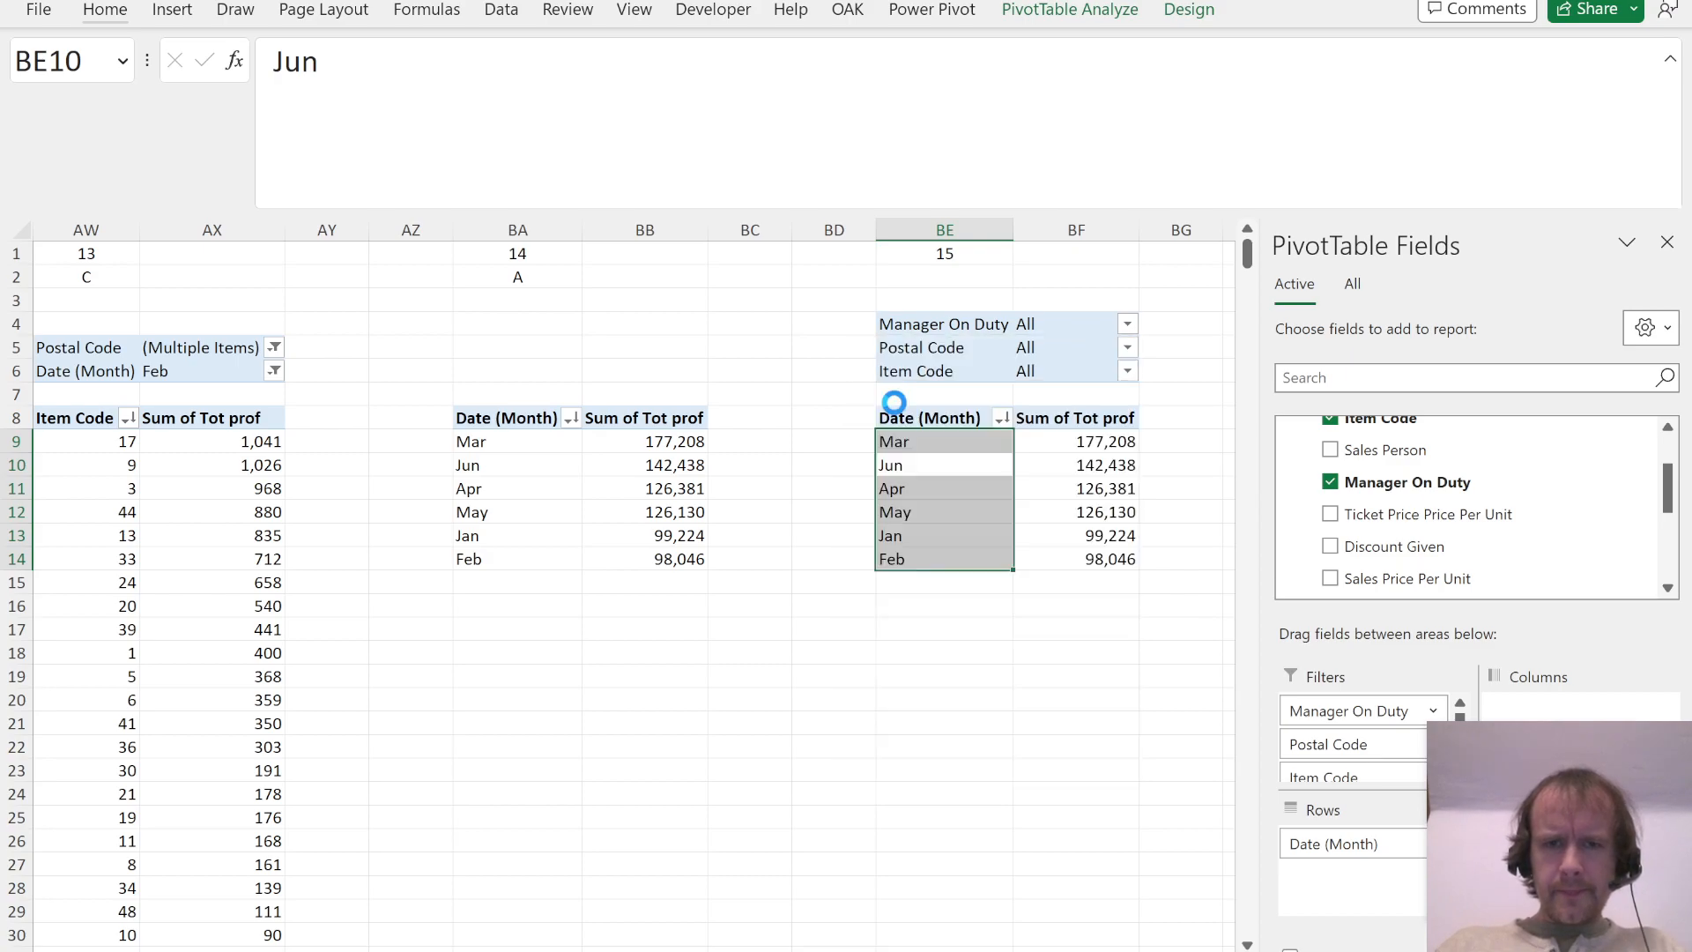
# Step: Exclude postal codes 3019 and 3028 from the Question 15 PivotTable, as the PDF requires
pyautogui.hotkey('alt', 'Tab')
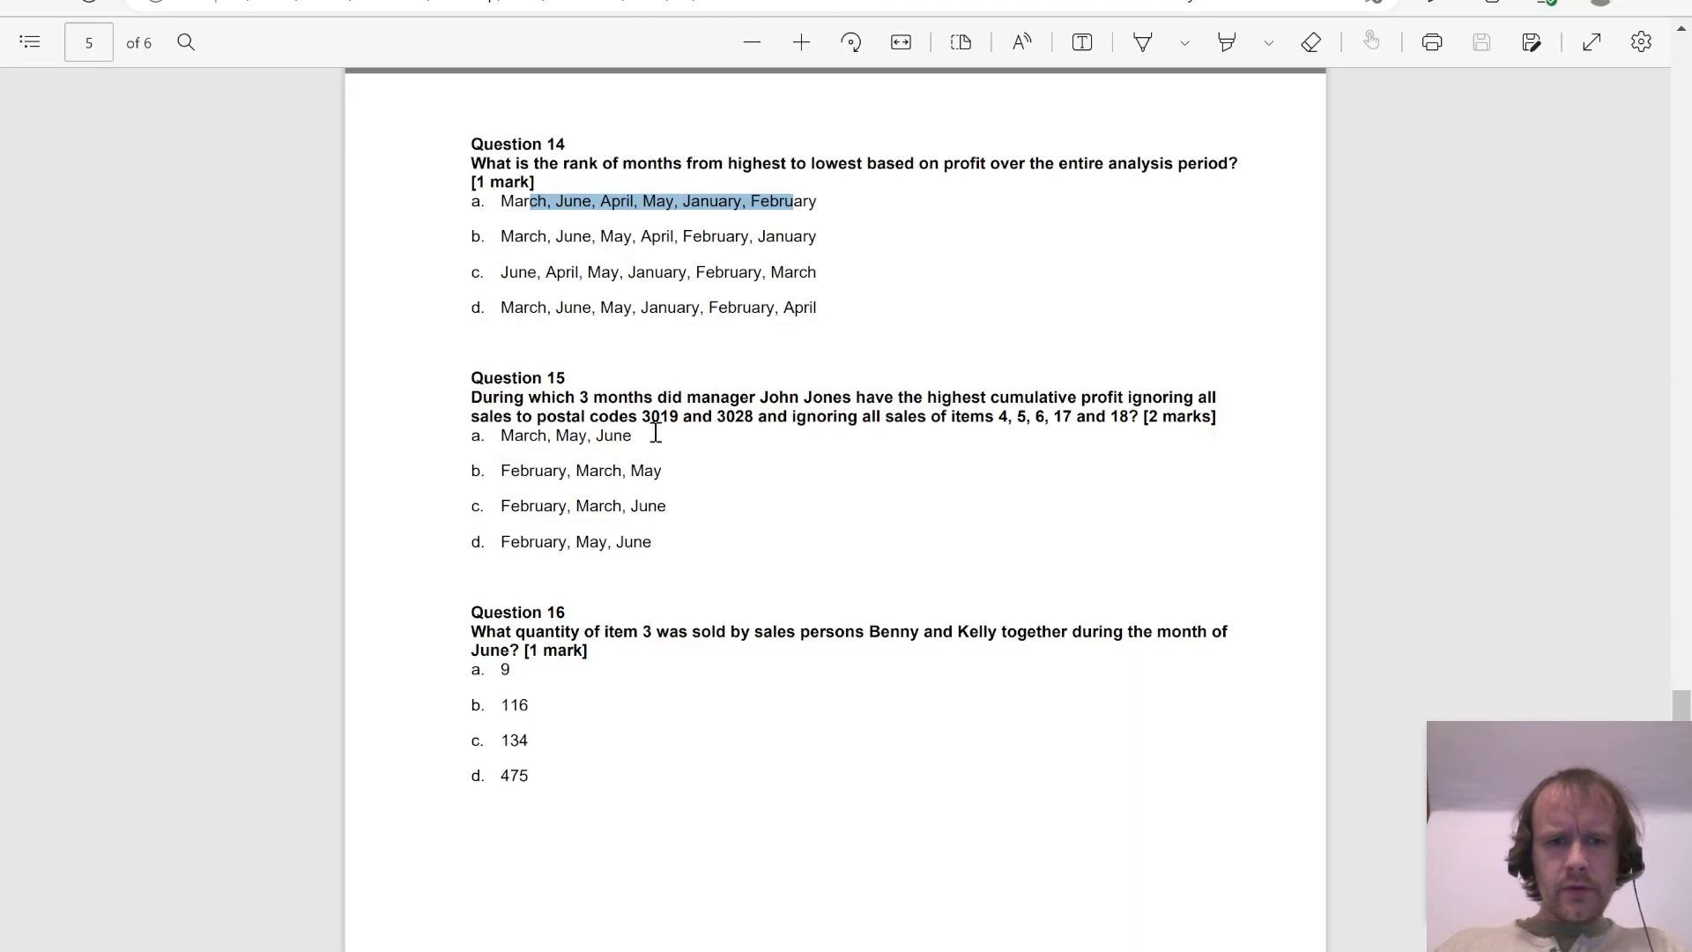
pyautogui.hotkey('alt', 'Tab')
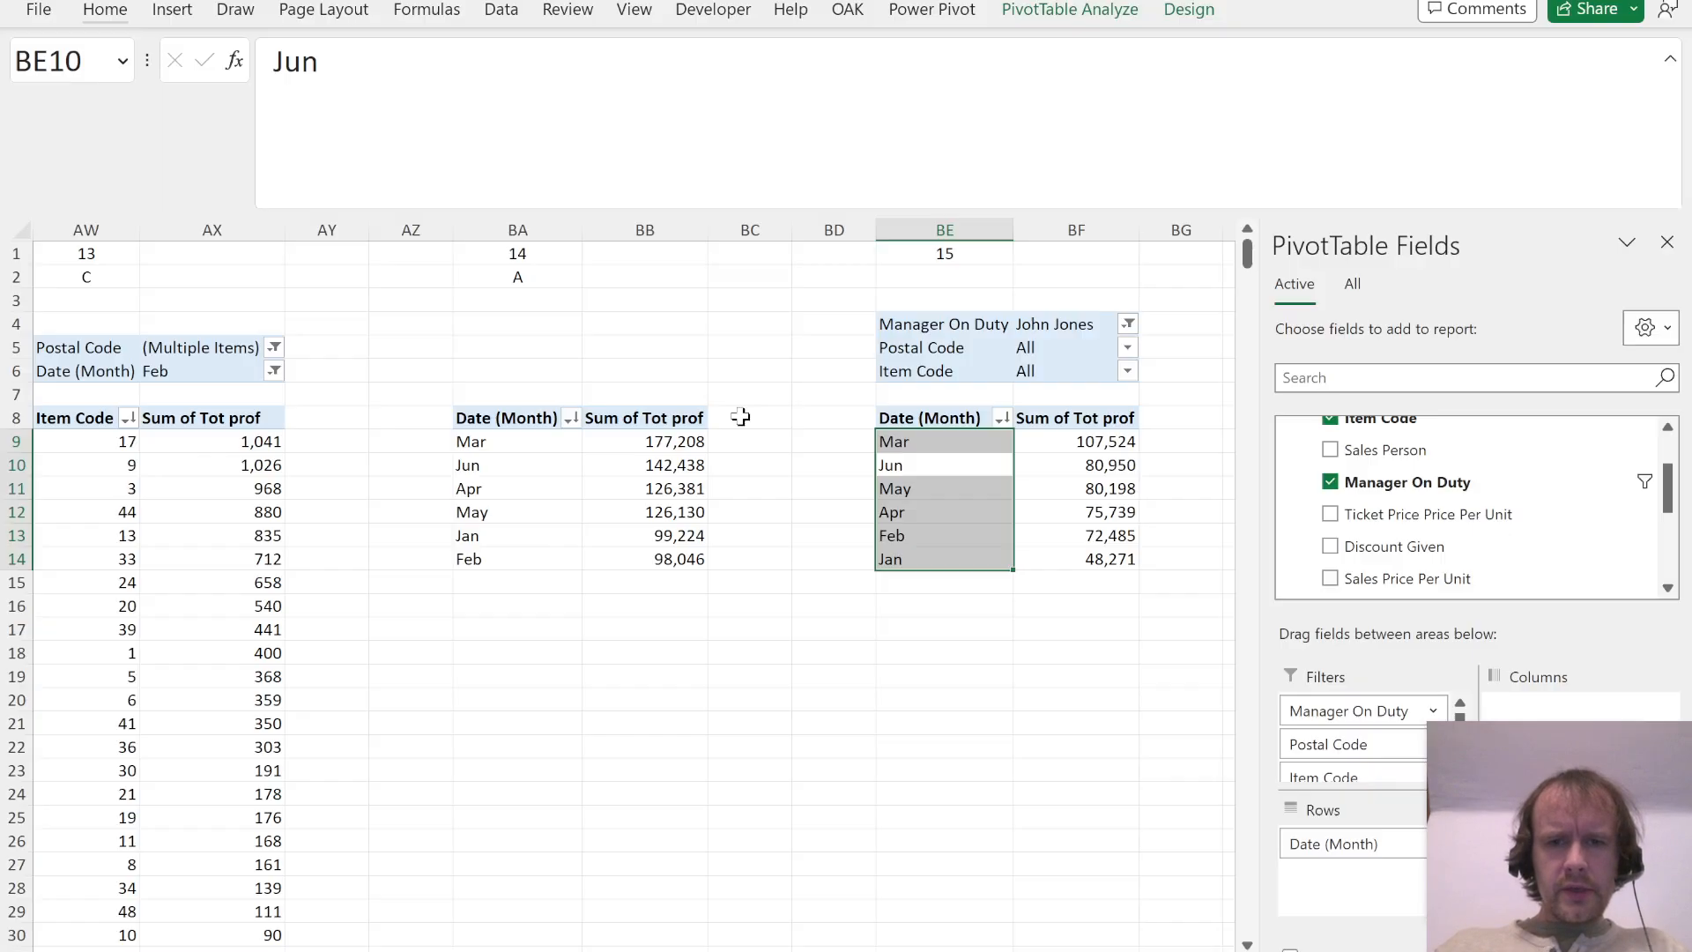
pyautogui.click(1112, 347)
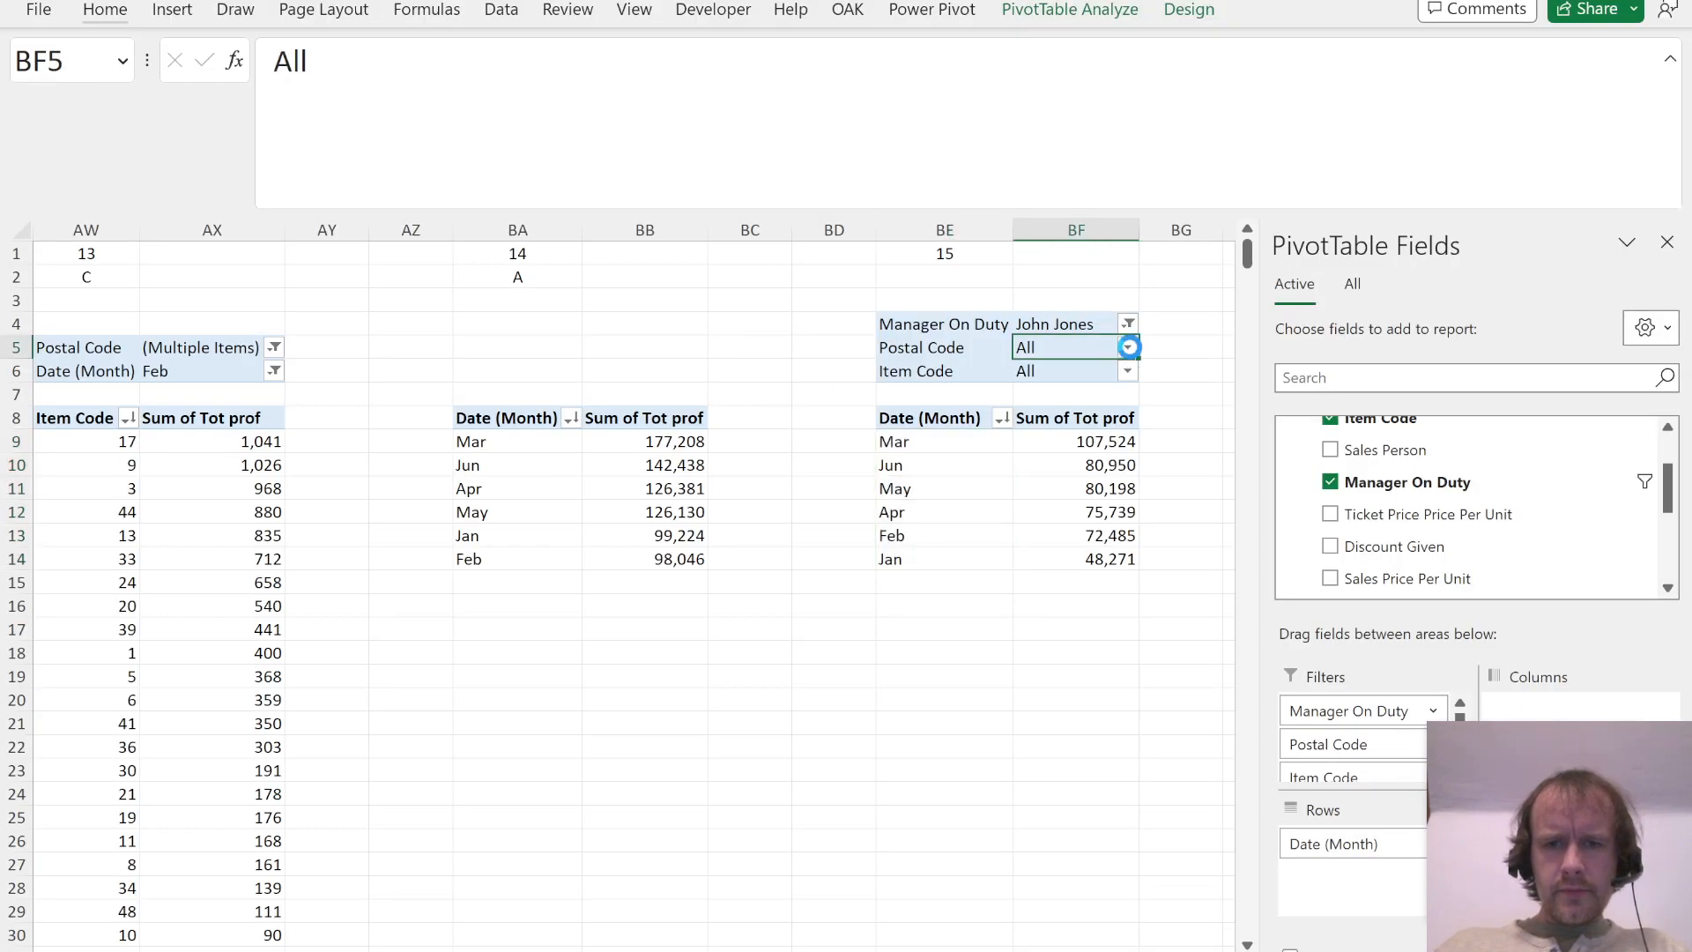
pyautogui.click(1128, 347)
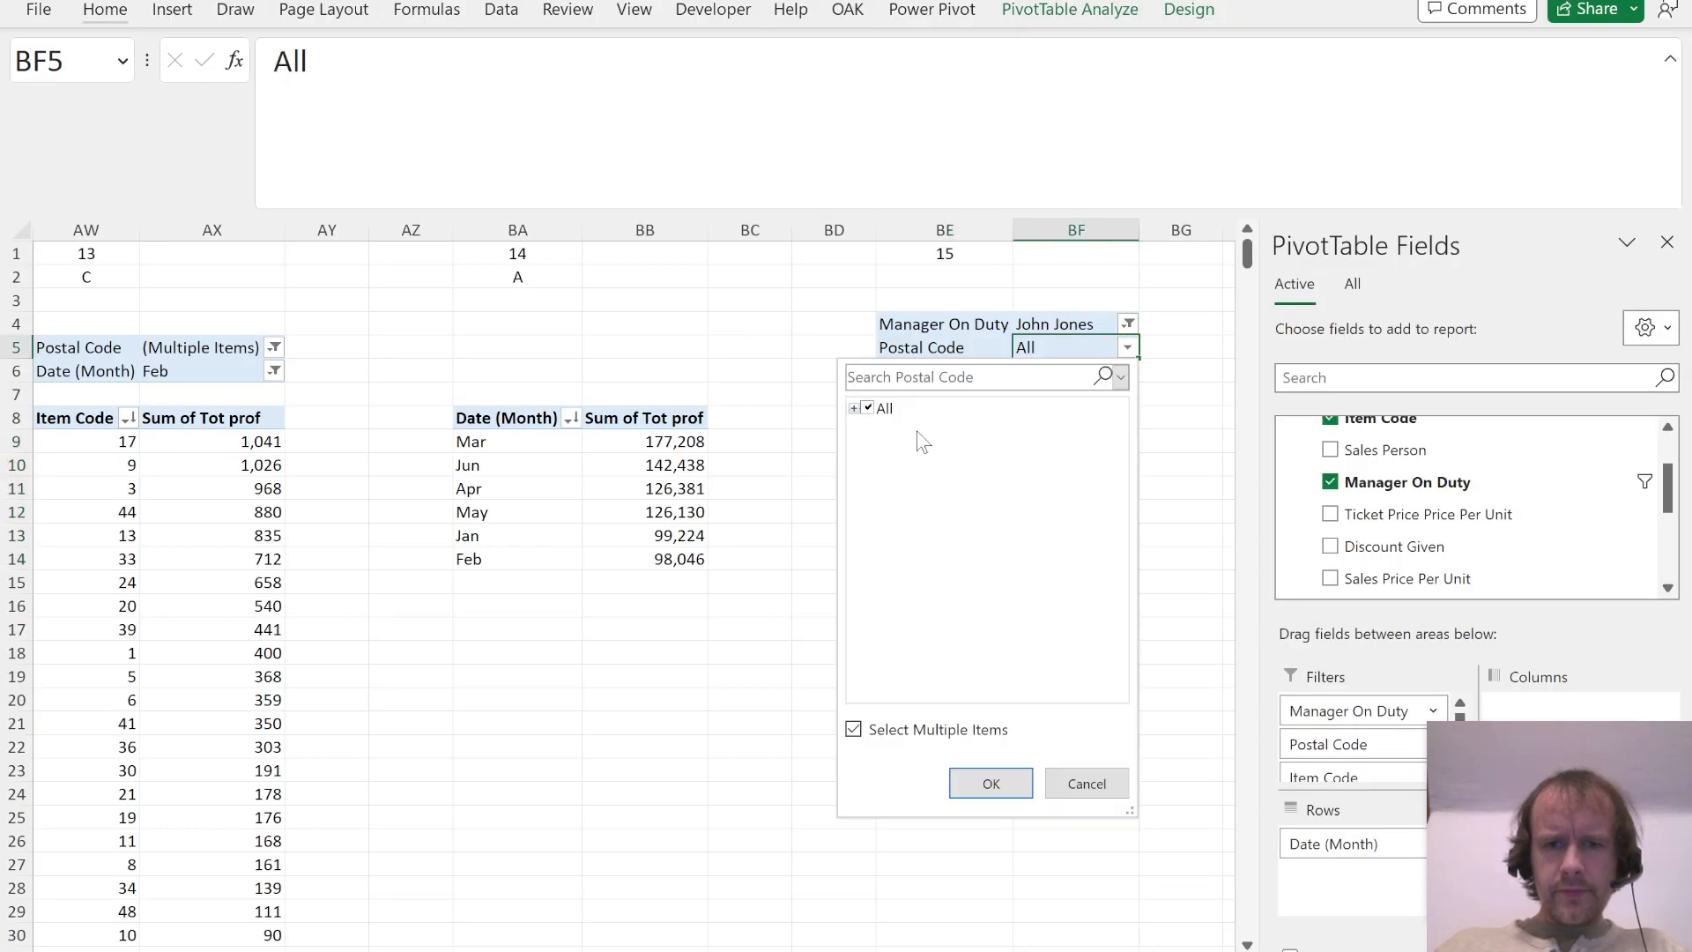
pyautogui.click(854, 408)
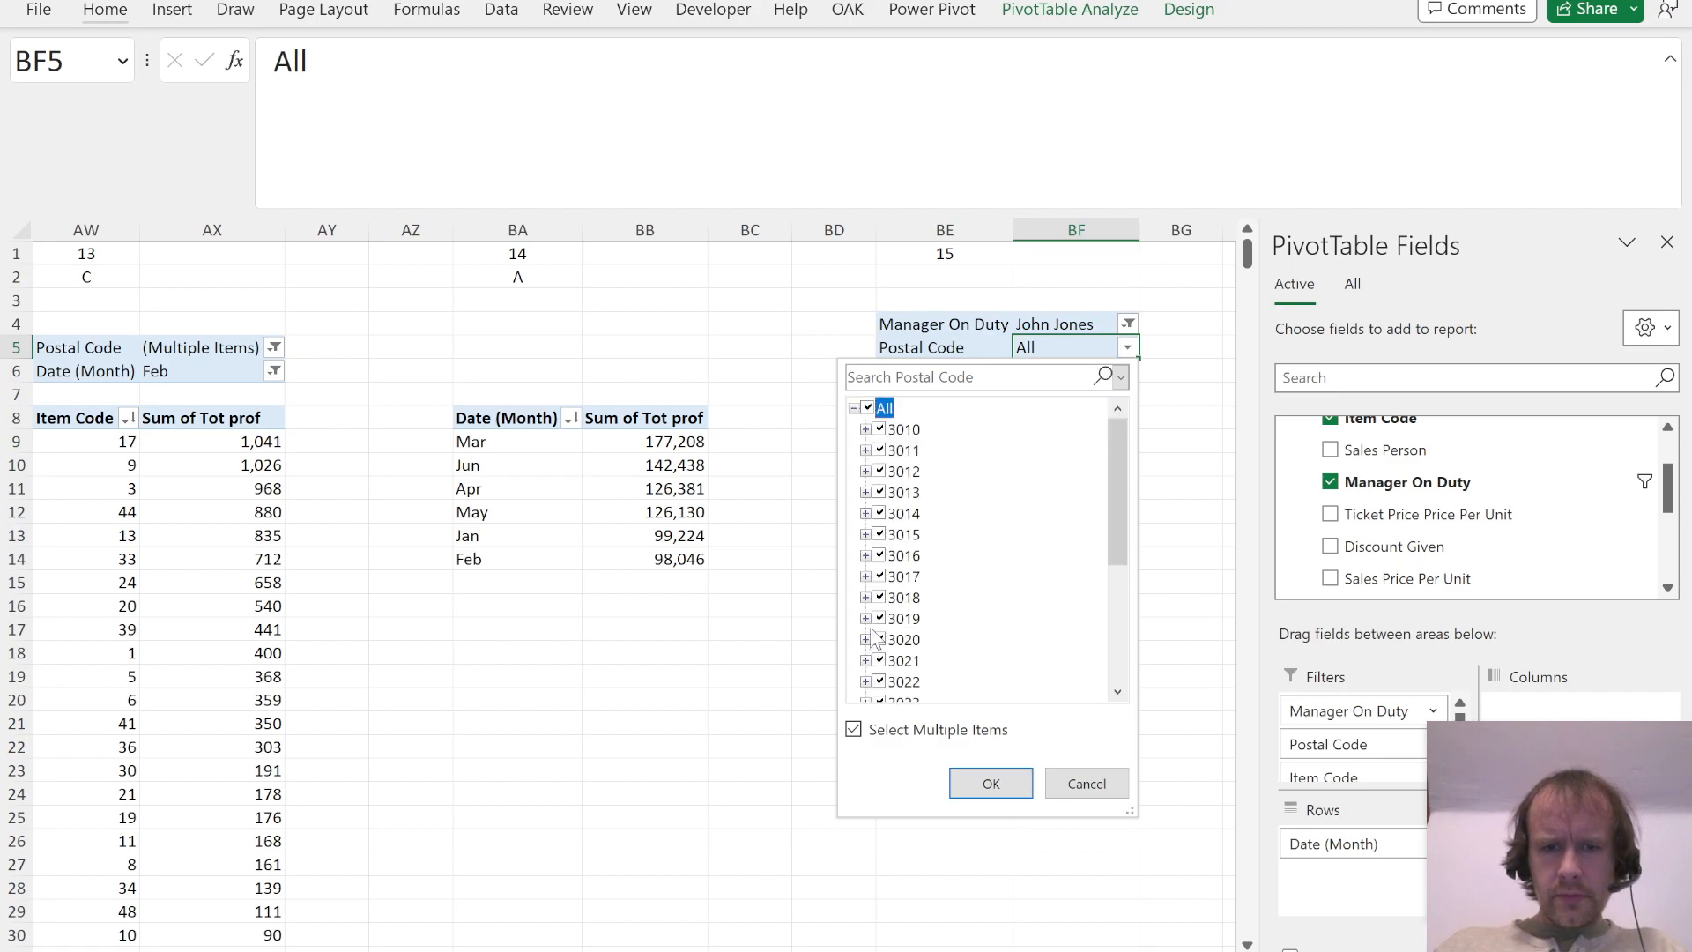
pyautogui.scroll(-4, 877, 630)
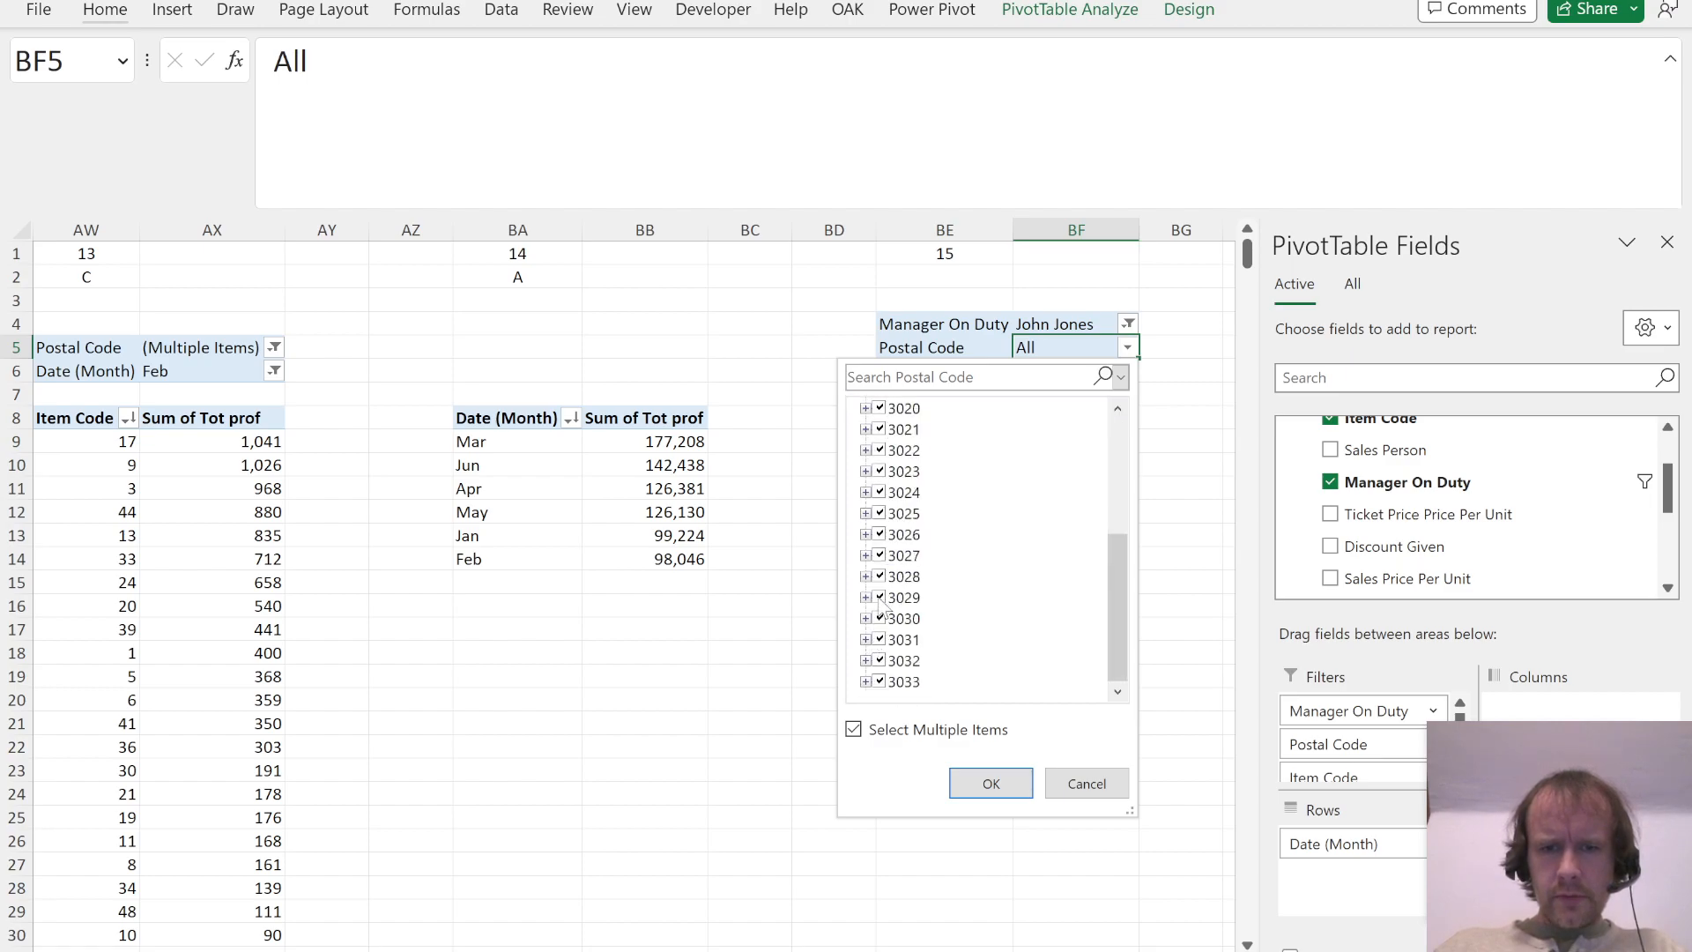
pyautogui.click(879, 576)
pyautogui.click(991, 782)
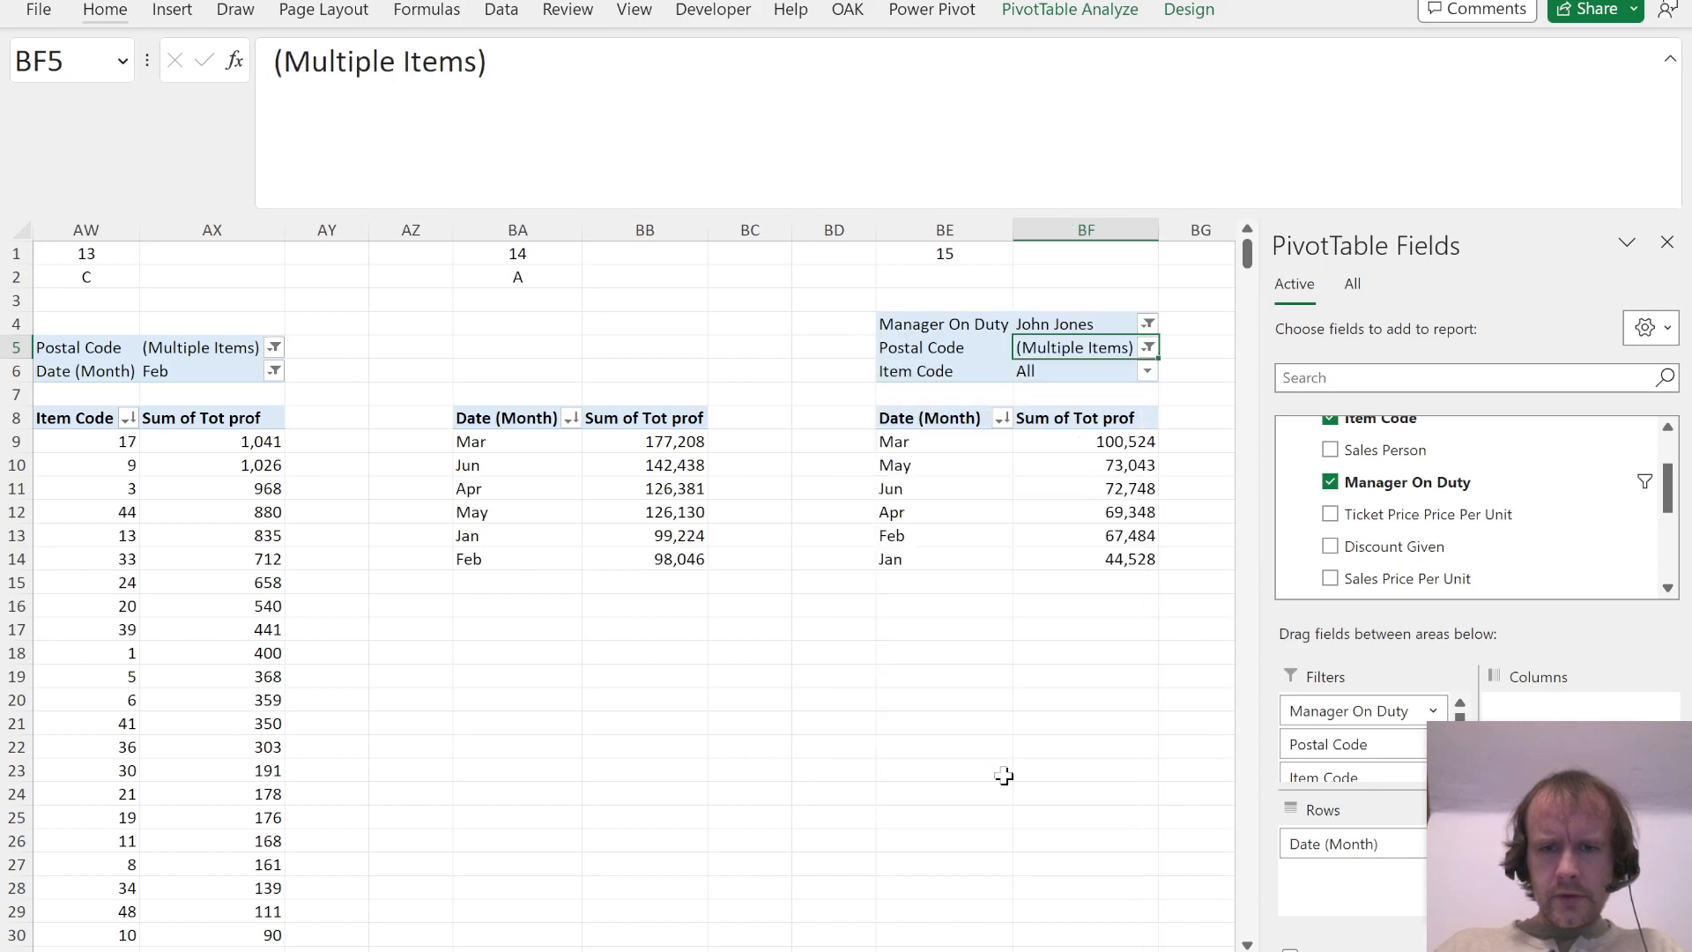
# Step: Exclude item codes 4, 5, 6, 17 and 18 from the Question 15 PivotTable, as the PDF requires
pyautogui.hotkey('alt', 'Tab')
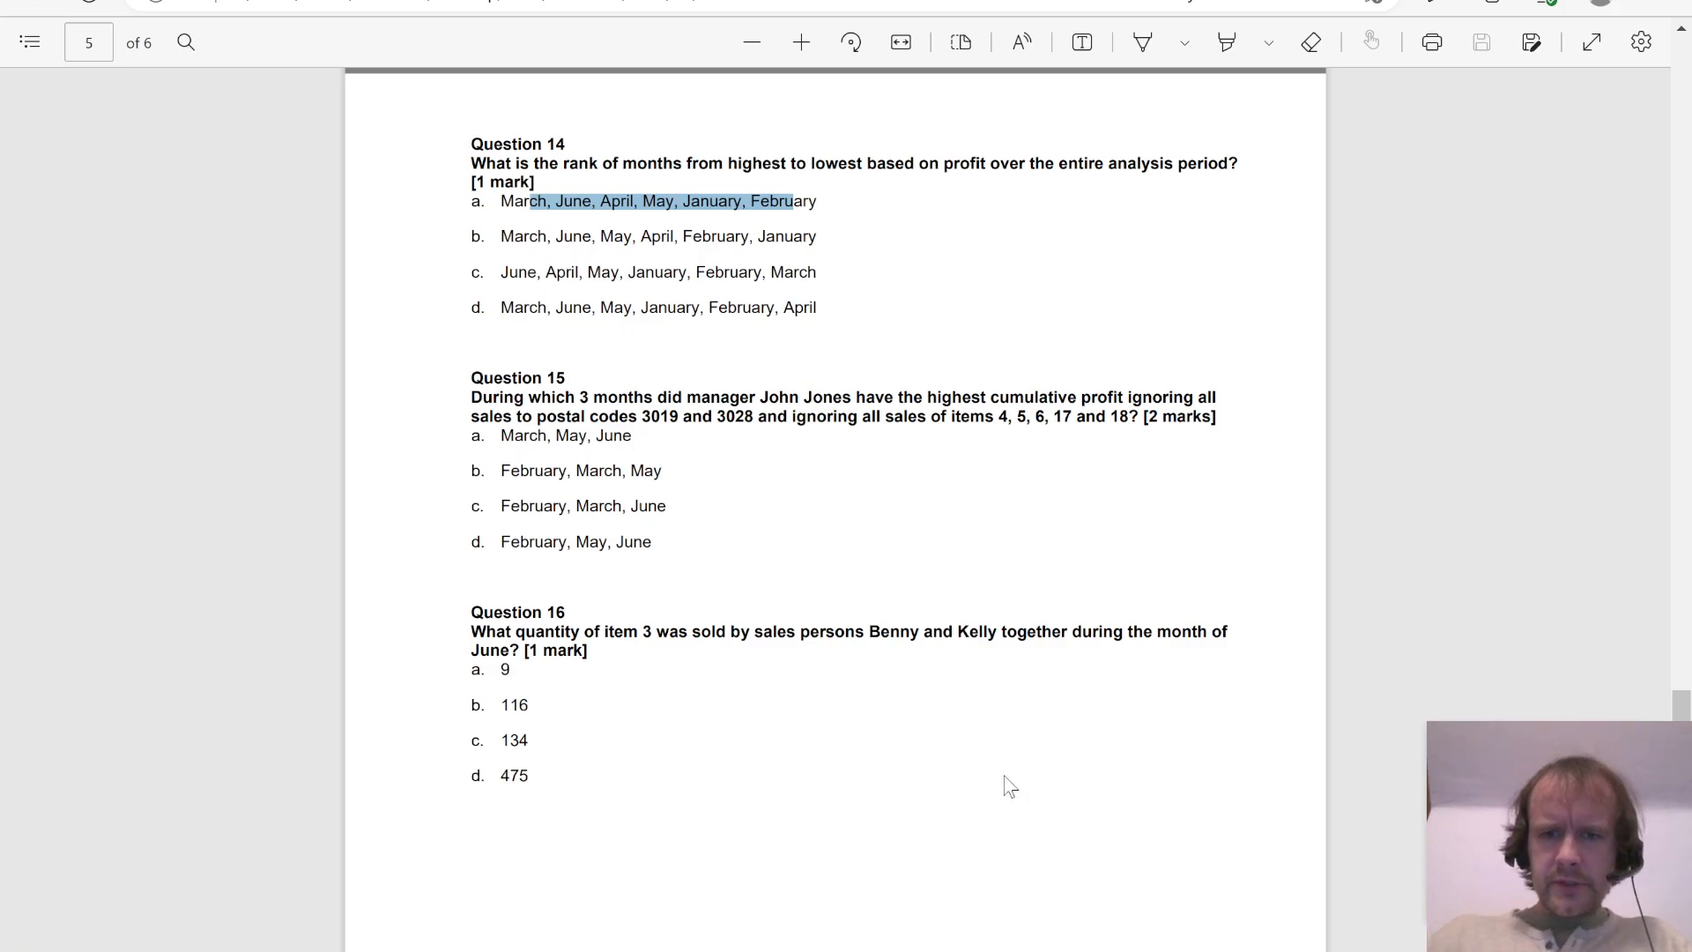
pyautogui.hotkey('alt', 'Tab')
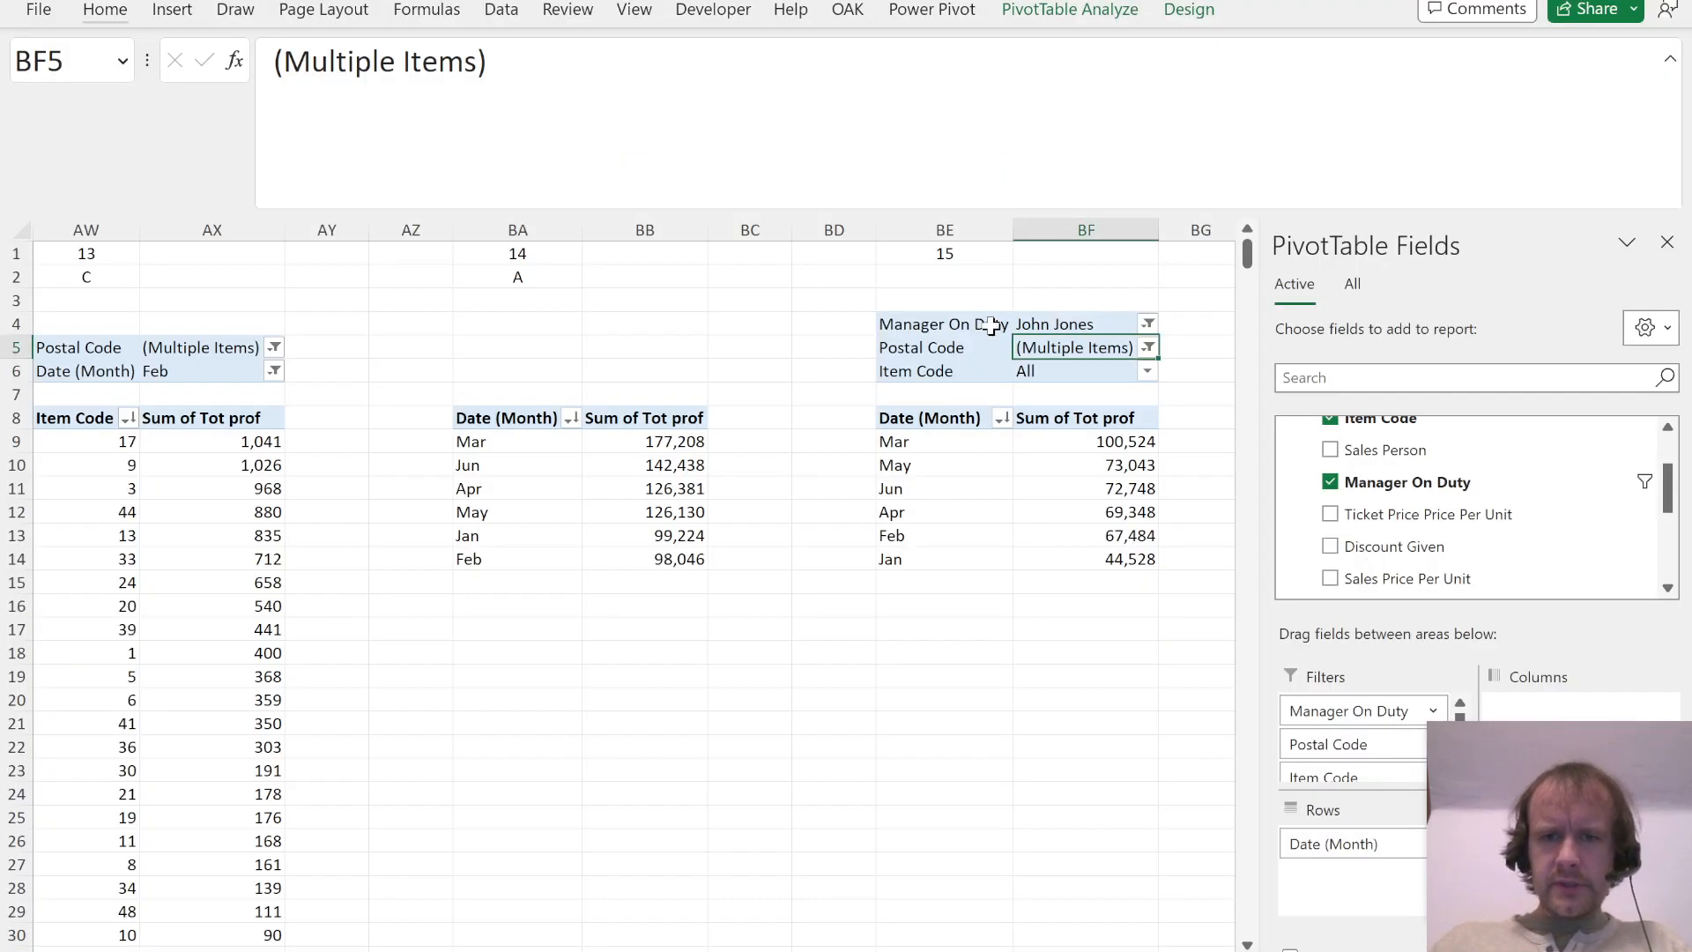
pyautogui.click(1147, 371)
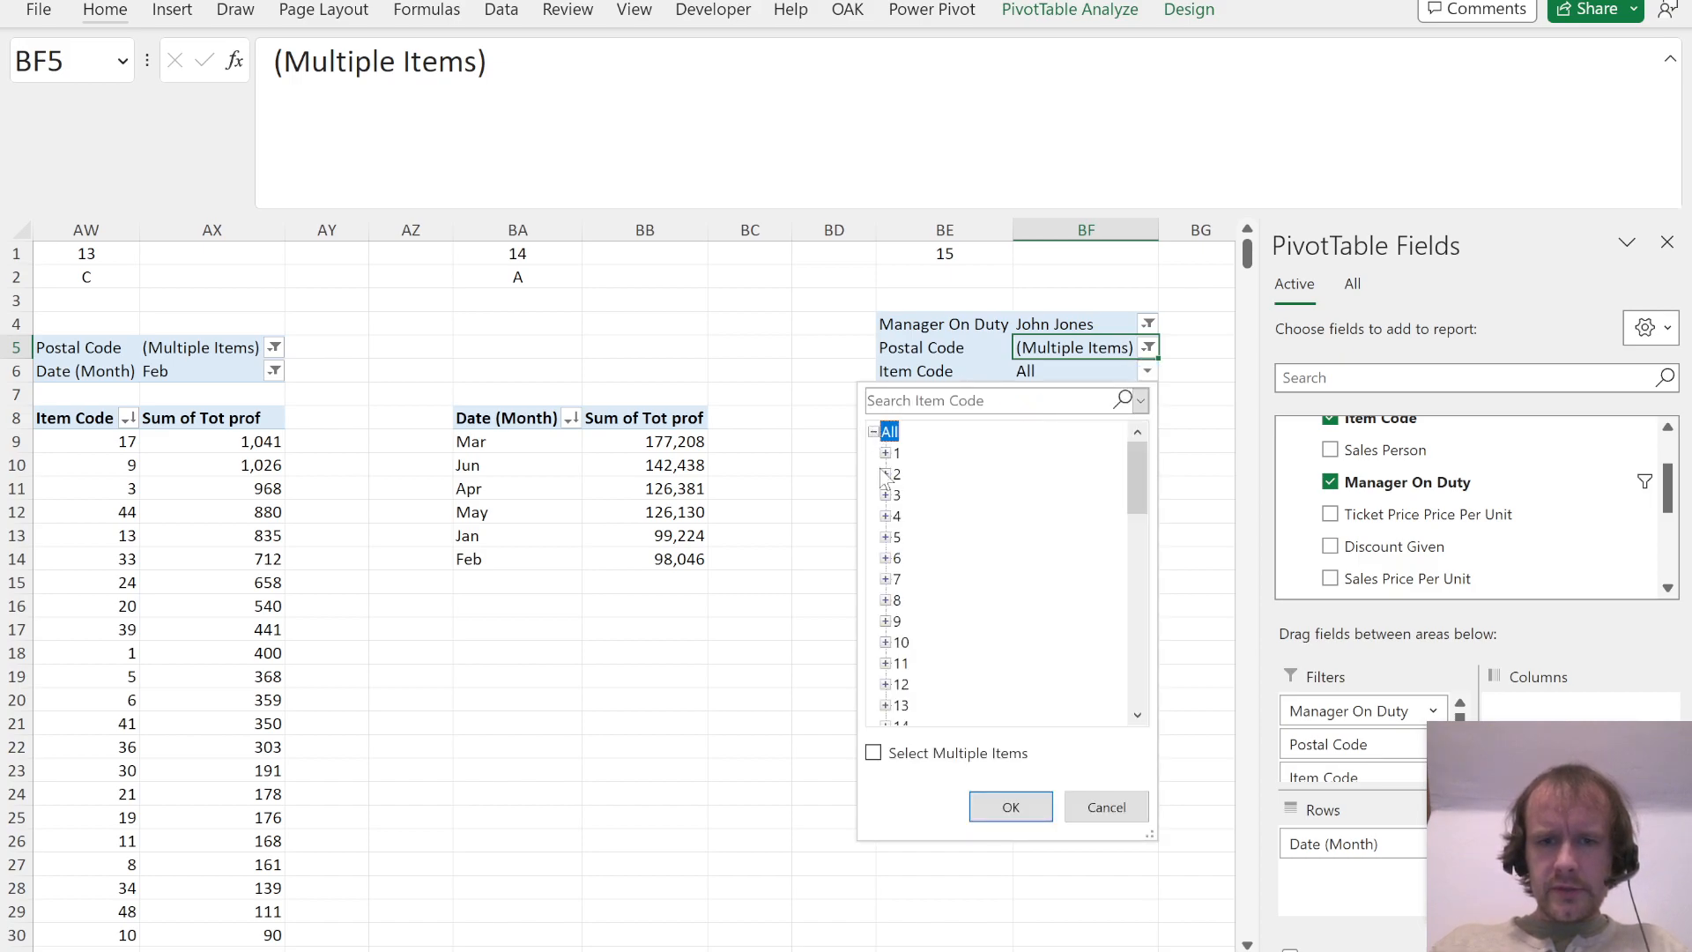
pyautogui.click(874, 752)
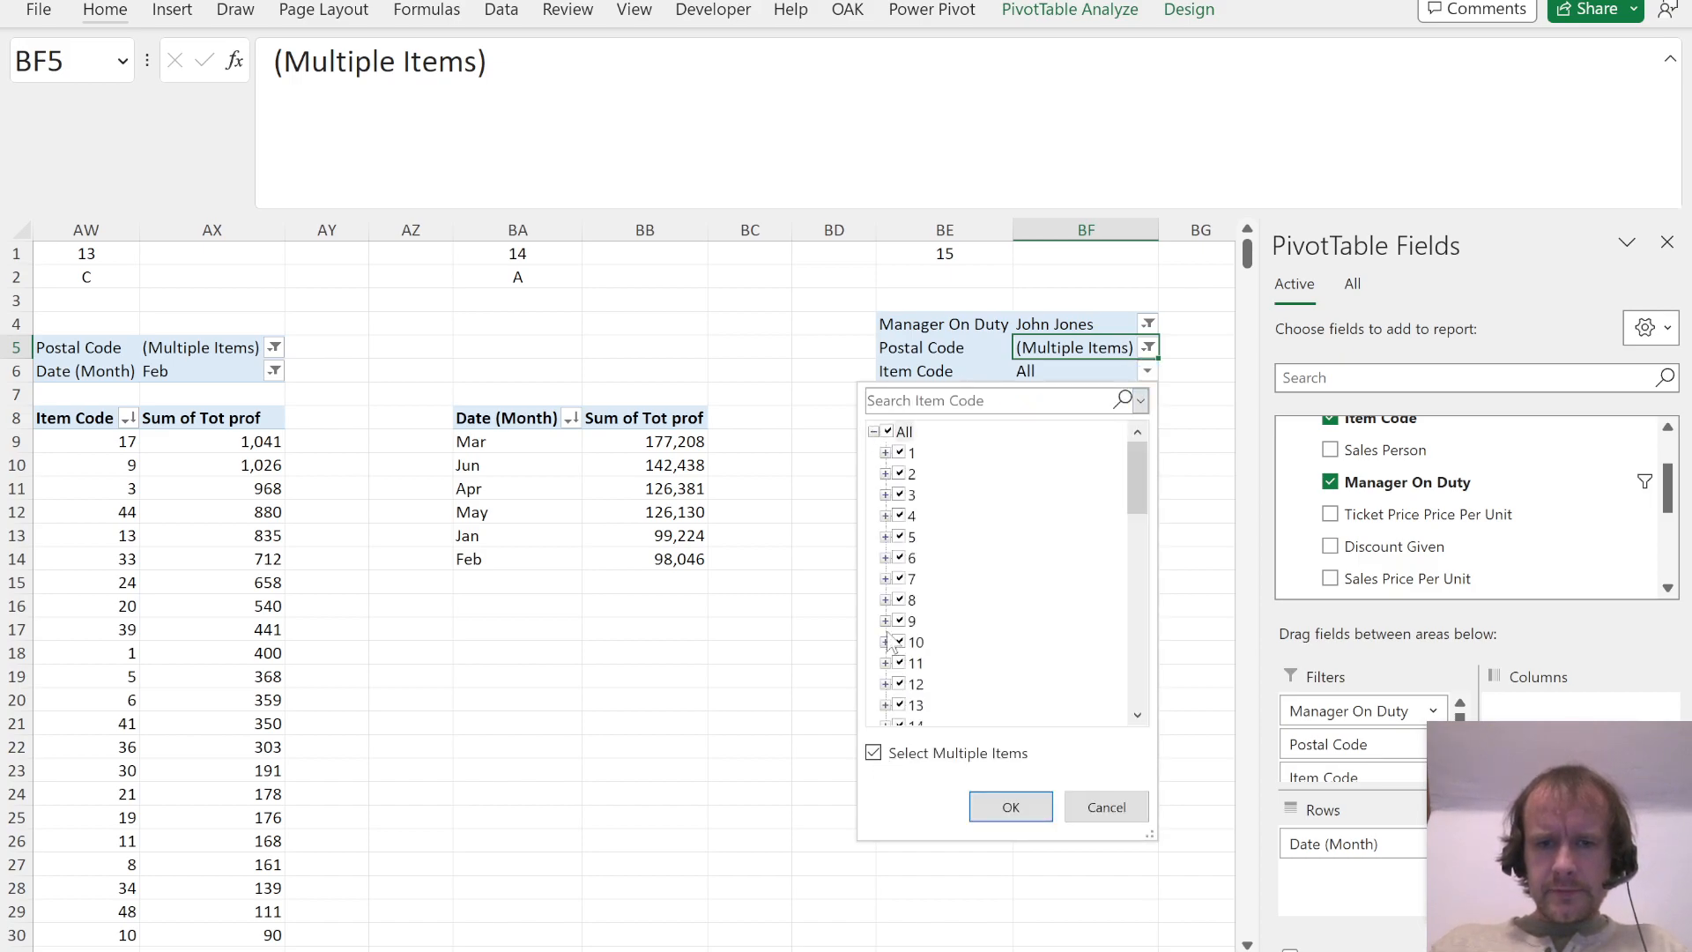
pyautogui.click(902, 514)
pyautogui.press('Down')
pyautogui.press('space')
pyautogui.press('Down')
pyautogui.press('space')
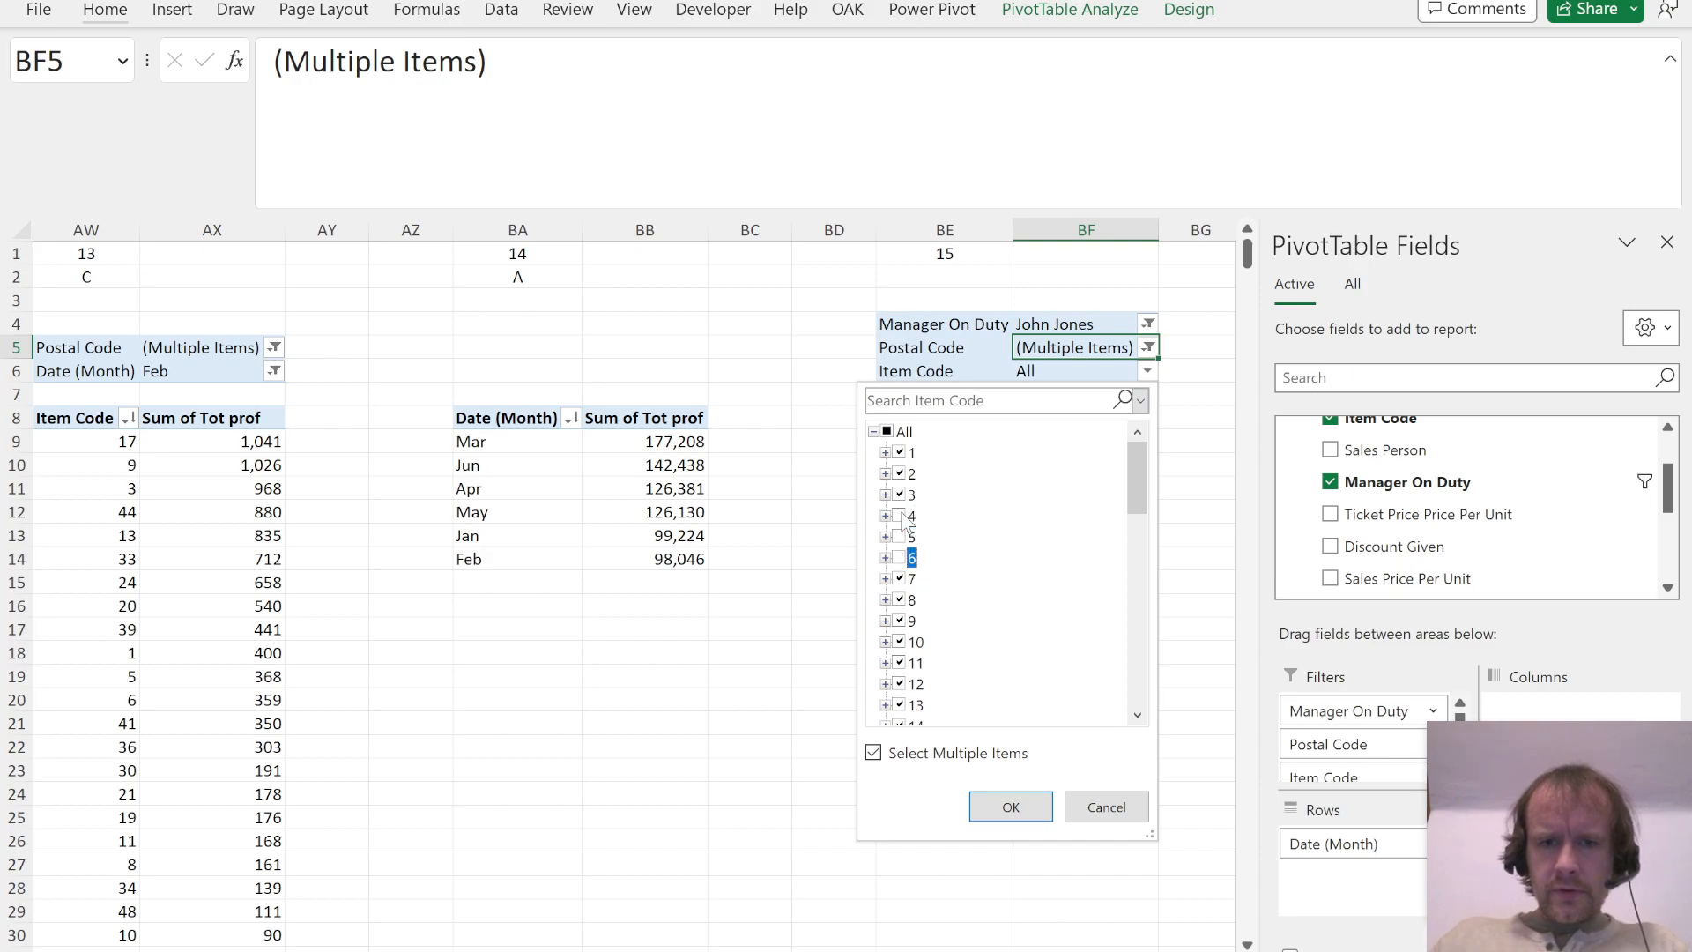
pyautogui.write('17')
pyautogui.press('space')
pyautogui.press('Down')
pyautogui.press('space')
pyautogui.press('Return')
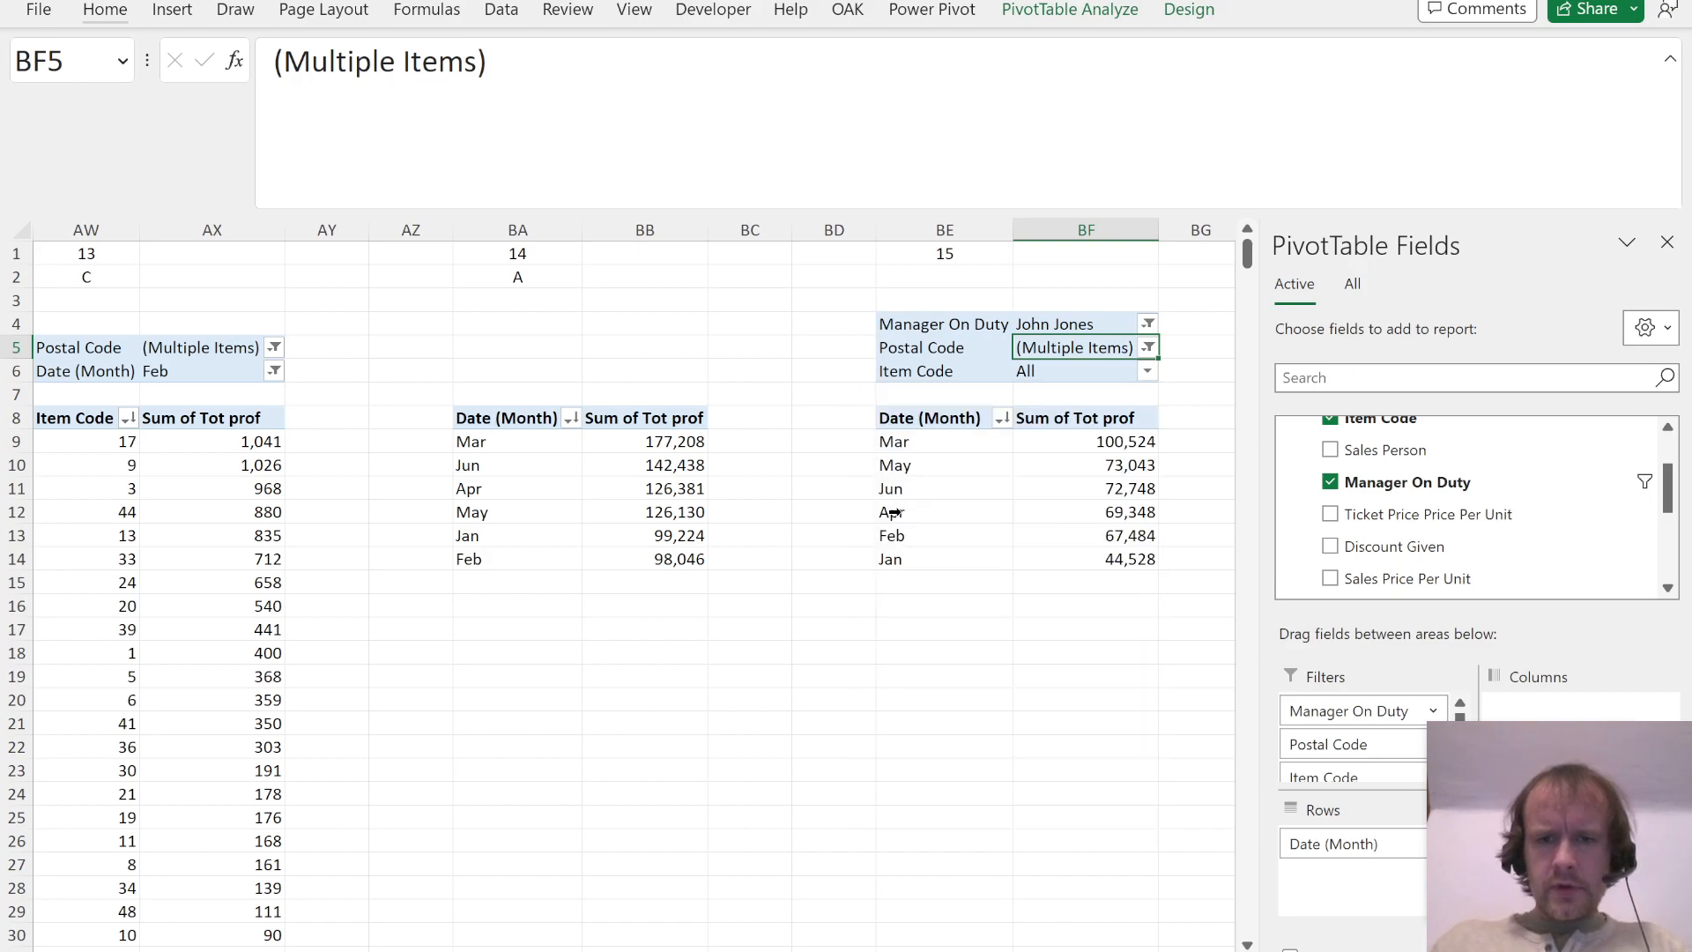
# Step: Compare the three most profitable months in the Question 15 PivotTable with the answer options in the PDF
pyautogui.click(1093, 441)
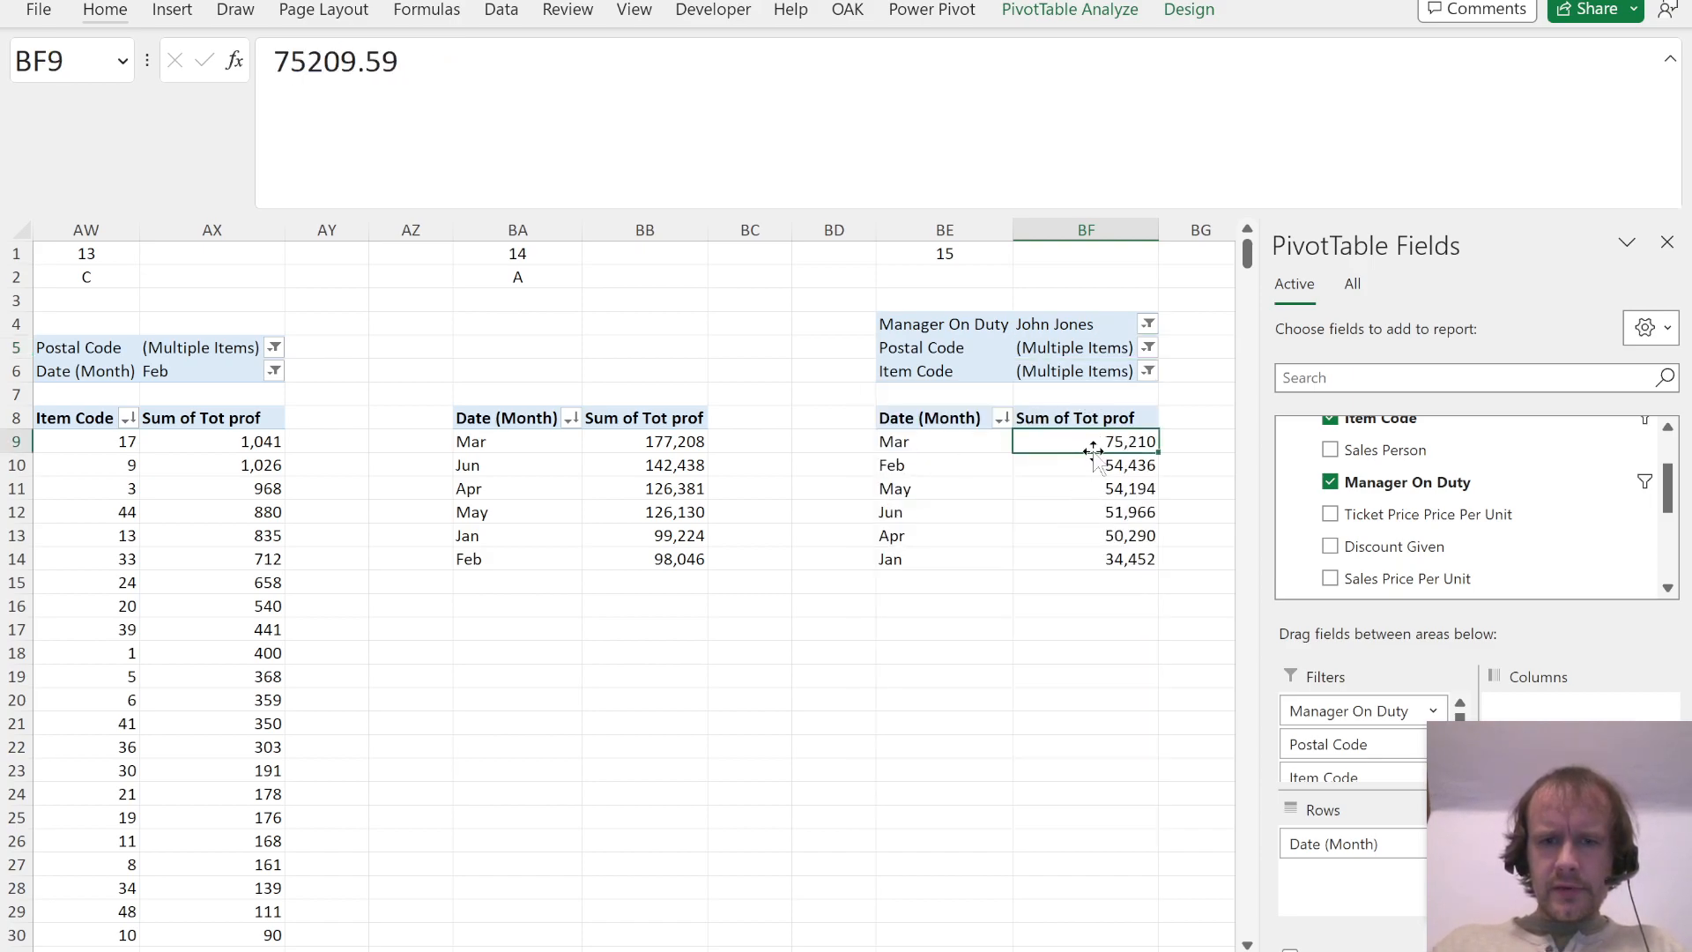
pyautogui.hotkey('alt', 'Tab')
pyautogui.hotkey('alt', 'Tab')
pyautogui.press('Left')
pyautogui.hotkey('shift', 'Down')
pyautogui.hotkey('shift', 'Down')
pyautogui.hotkey('alt', 'Tab')
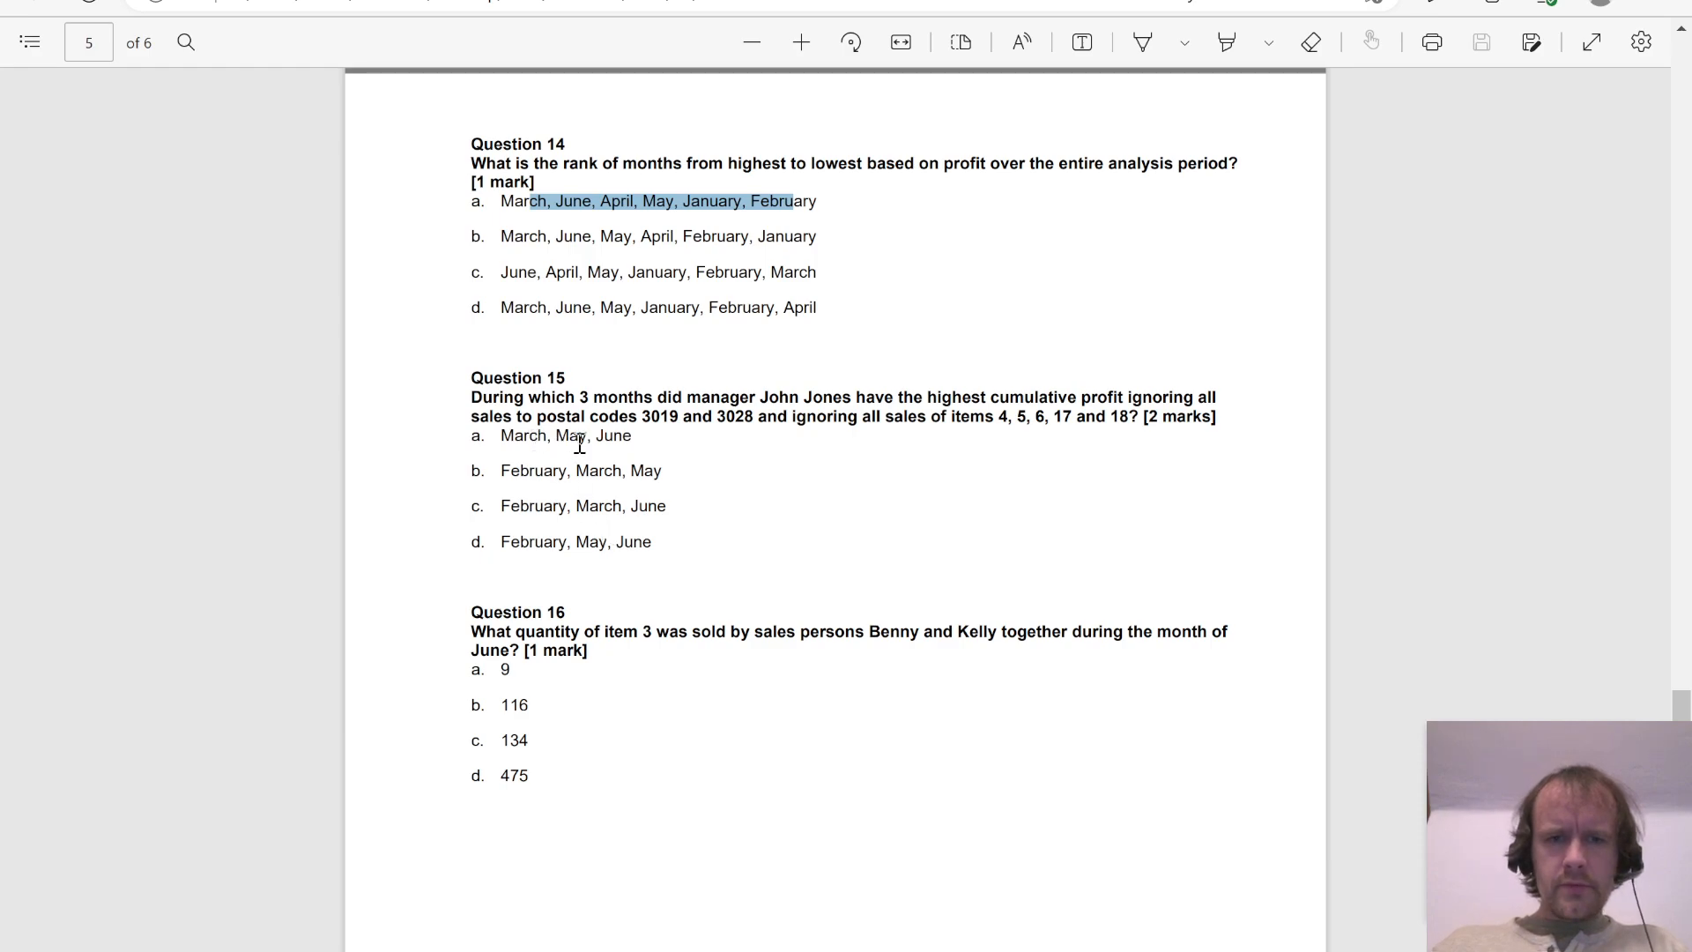
pyautogui.hotkey('alt', 'Tab')
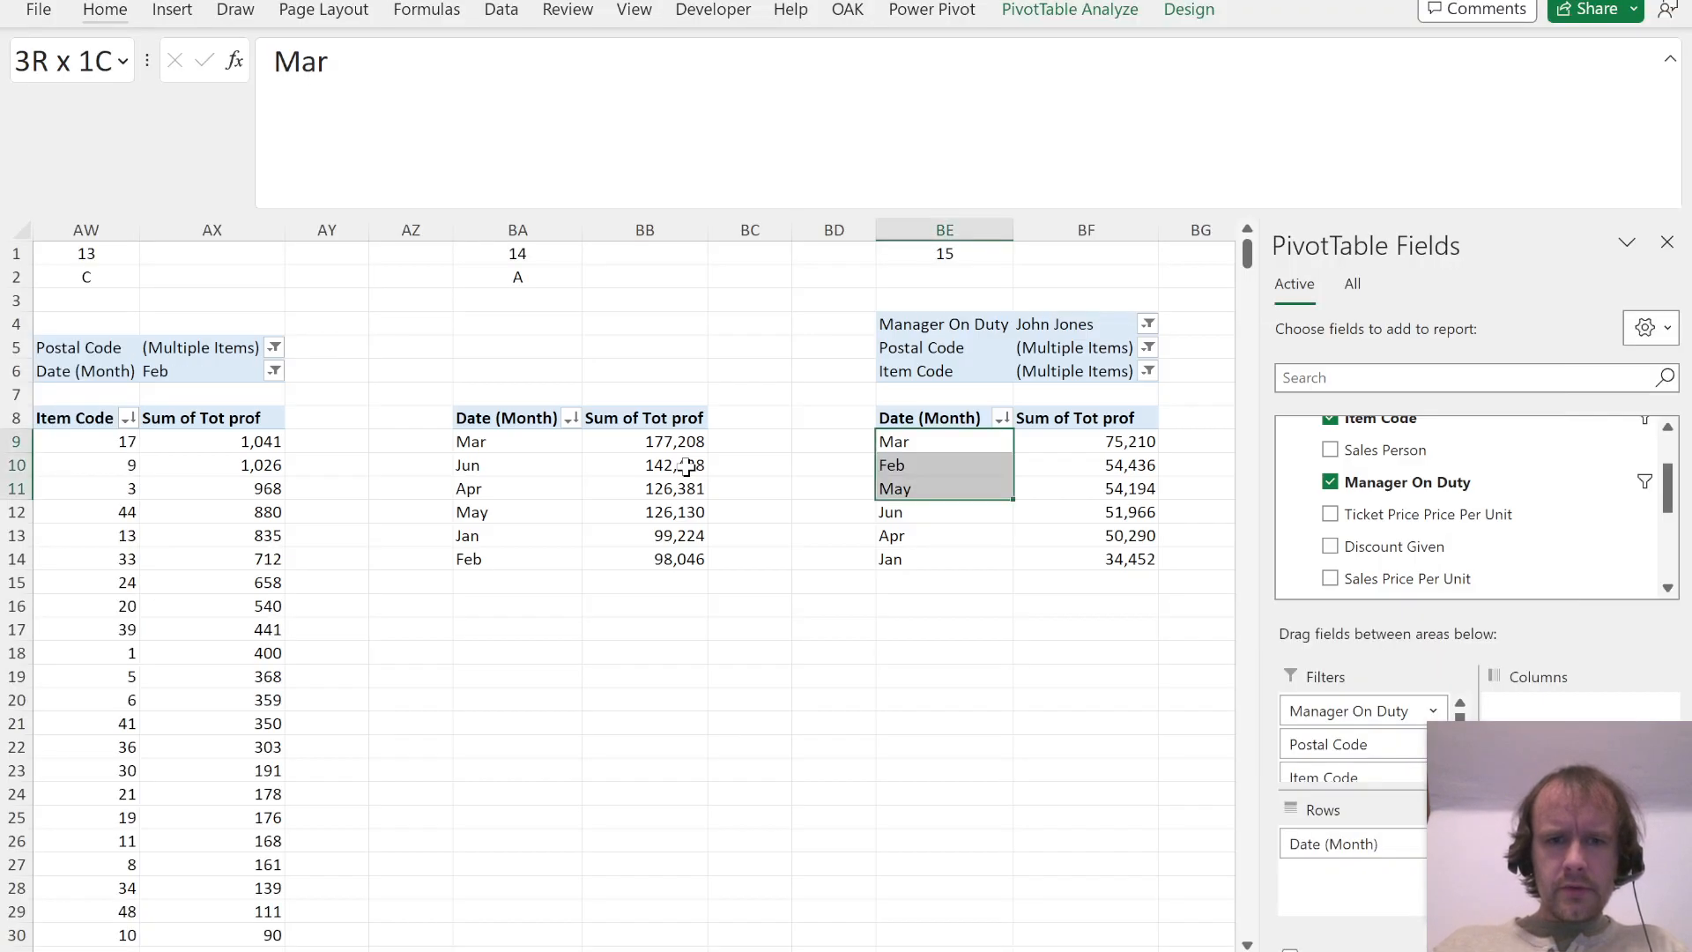
pyautogui.scroll(-3, 1531, 495)
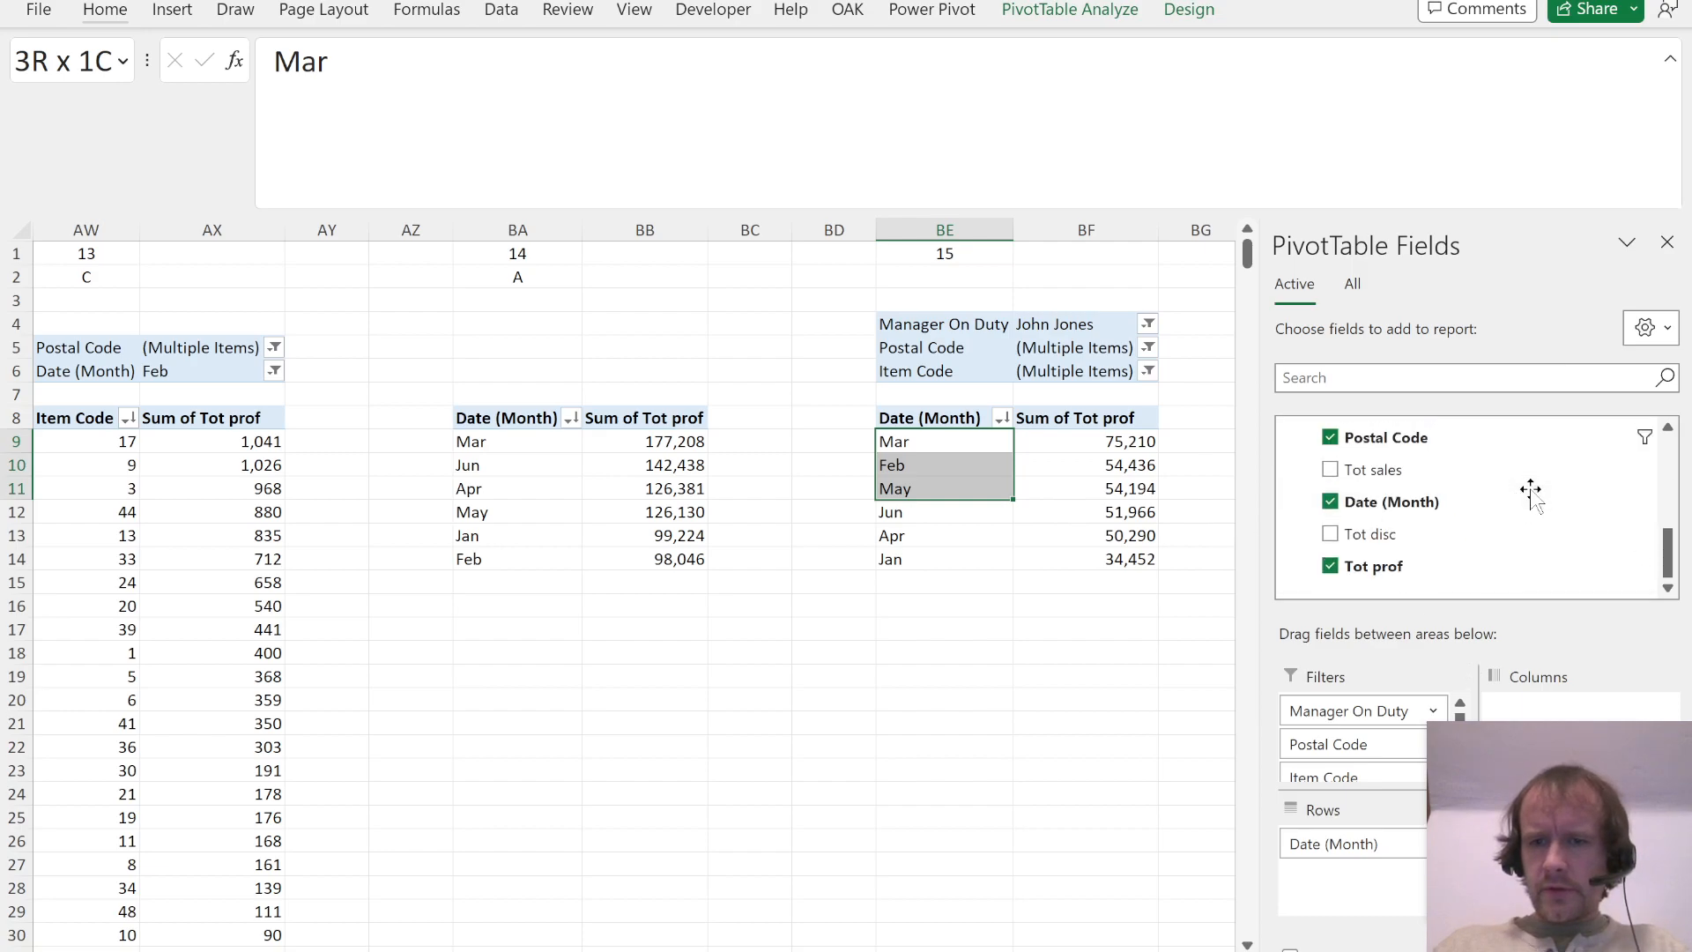
# Step: Check the Question 15 PivotTable's Item Code filter against the item exclusions listed in the PDF
pyautogui.click(1108, 491)
pyautogui.moveTo(1108, 491); pyautogui.dragTo(1112, 504)
pyautogui.press('Return')
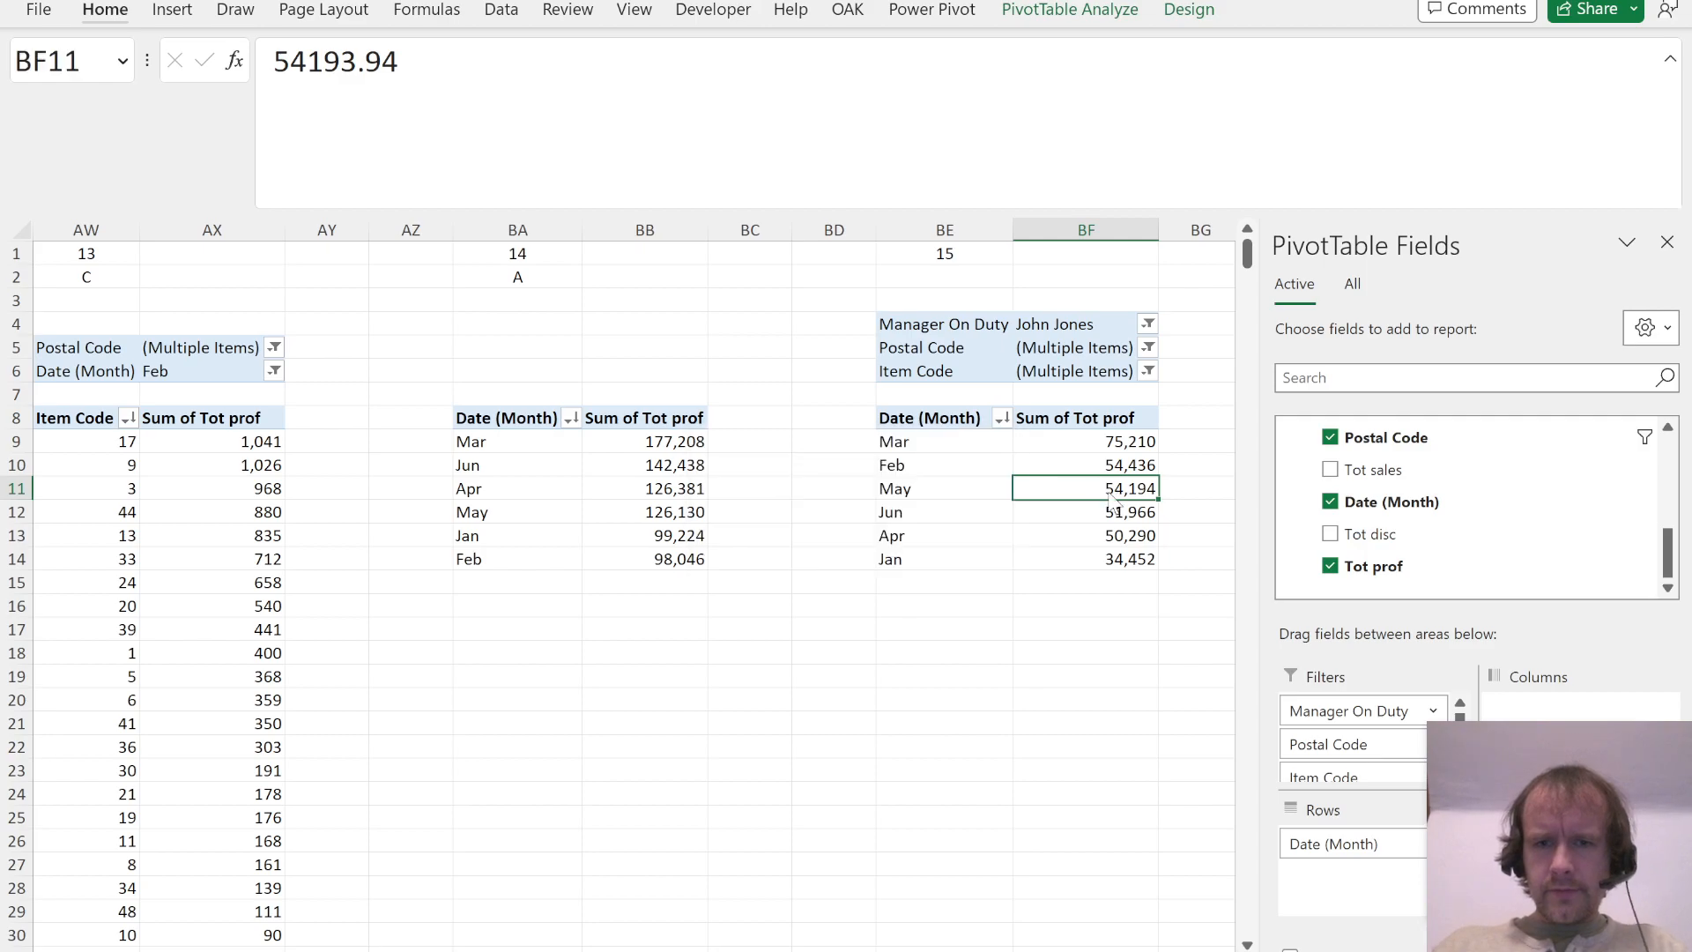
pyautogui.hotkey('alt', 'a')
pyautogui.press('Escape')
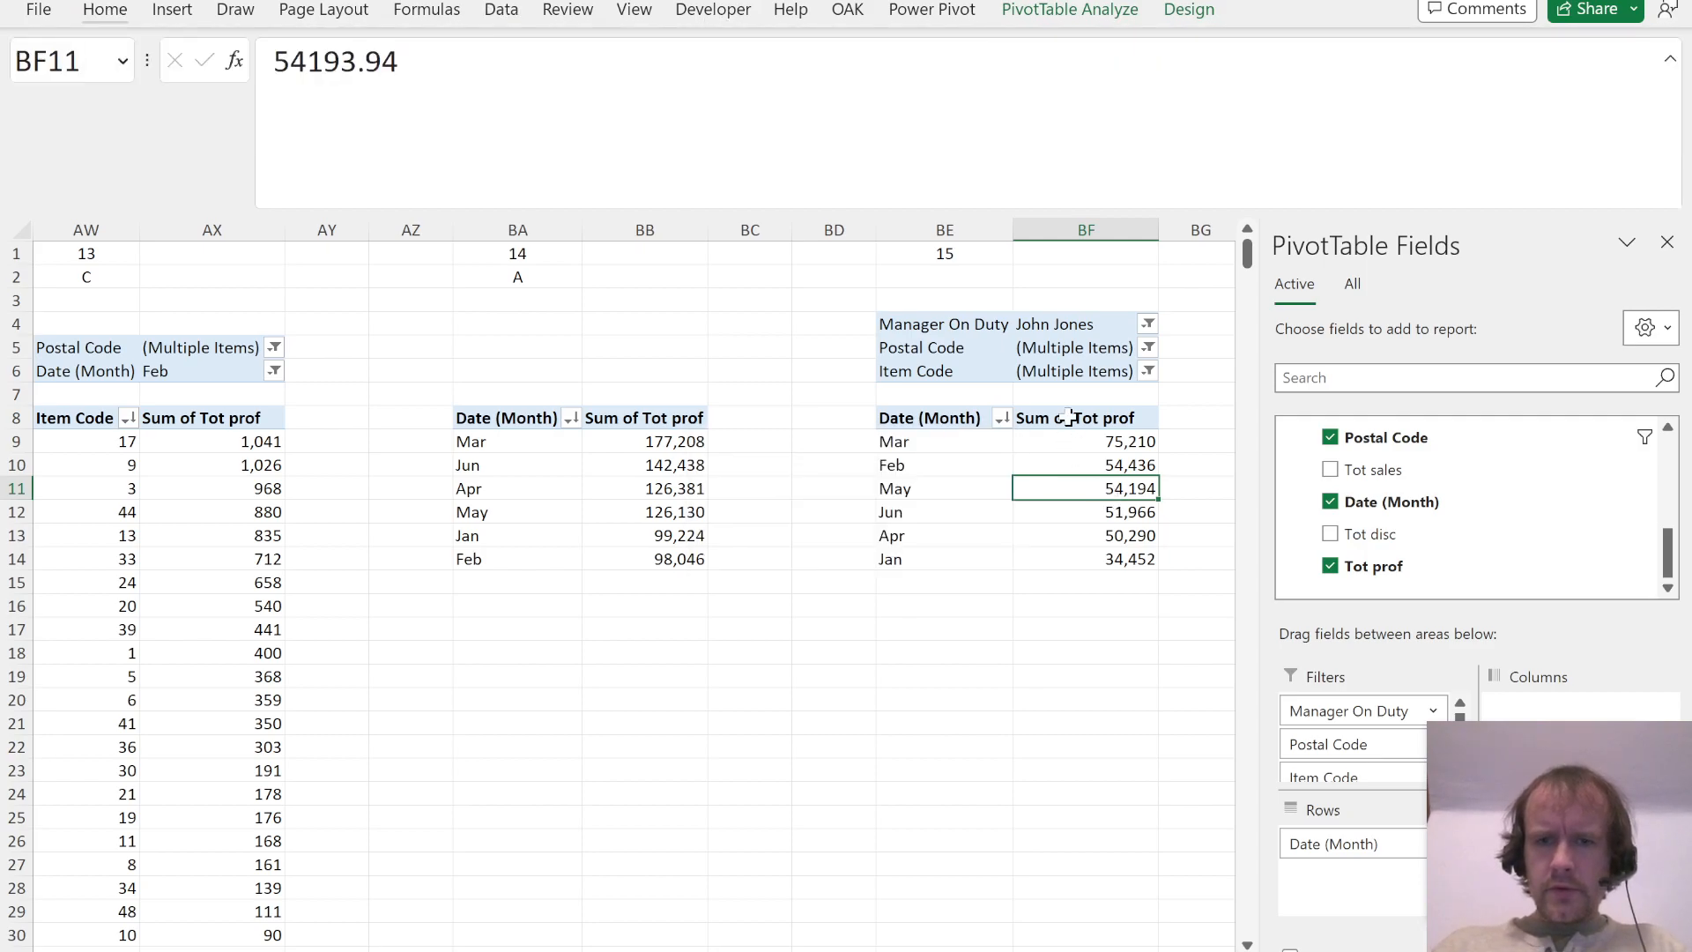
pyautogui.hotkey('alt', 'Tab')
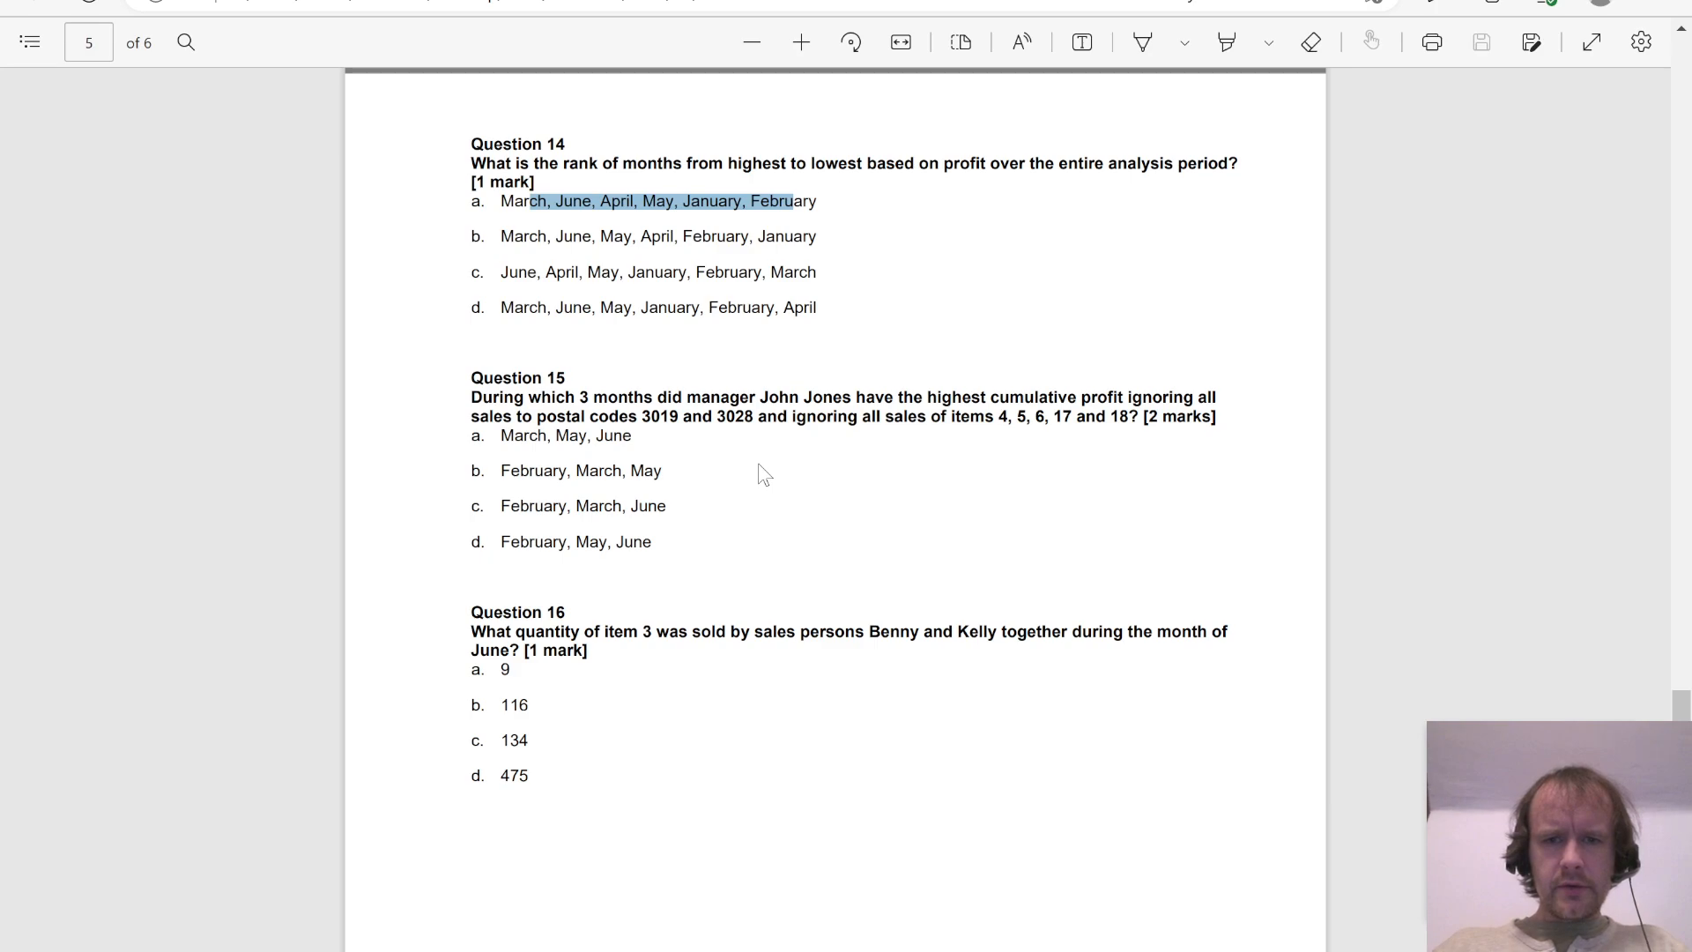
pyautogui.hotkey('alt', 'Tab')
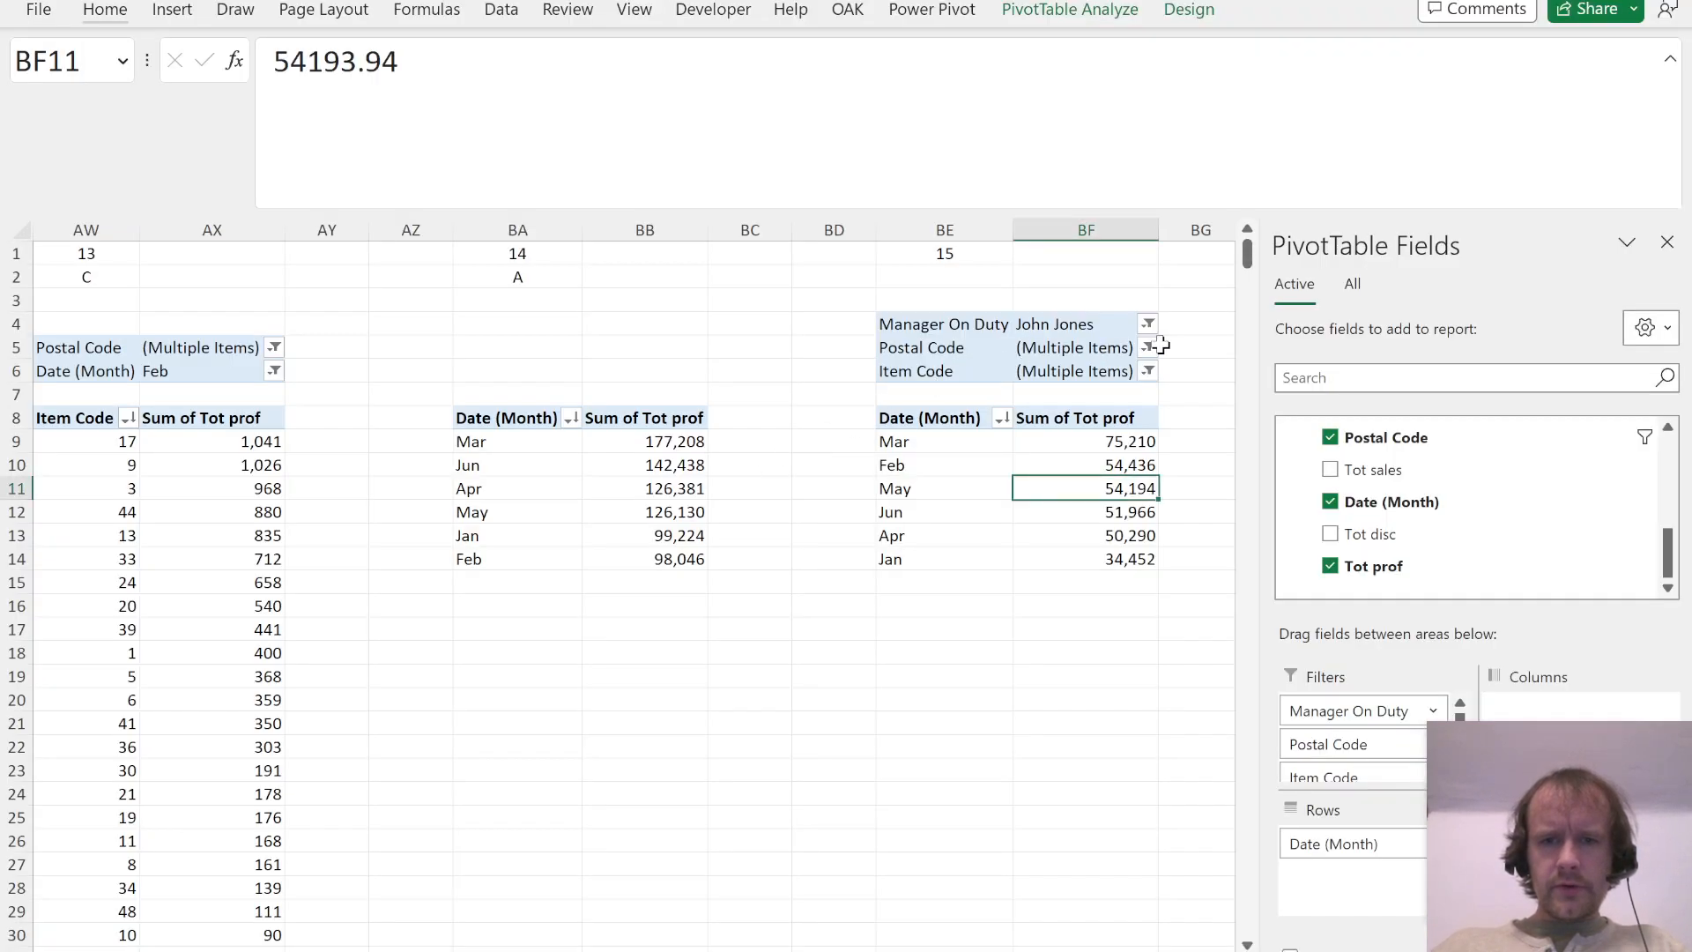
pyautogui.click(1148, 371)
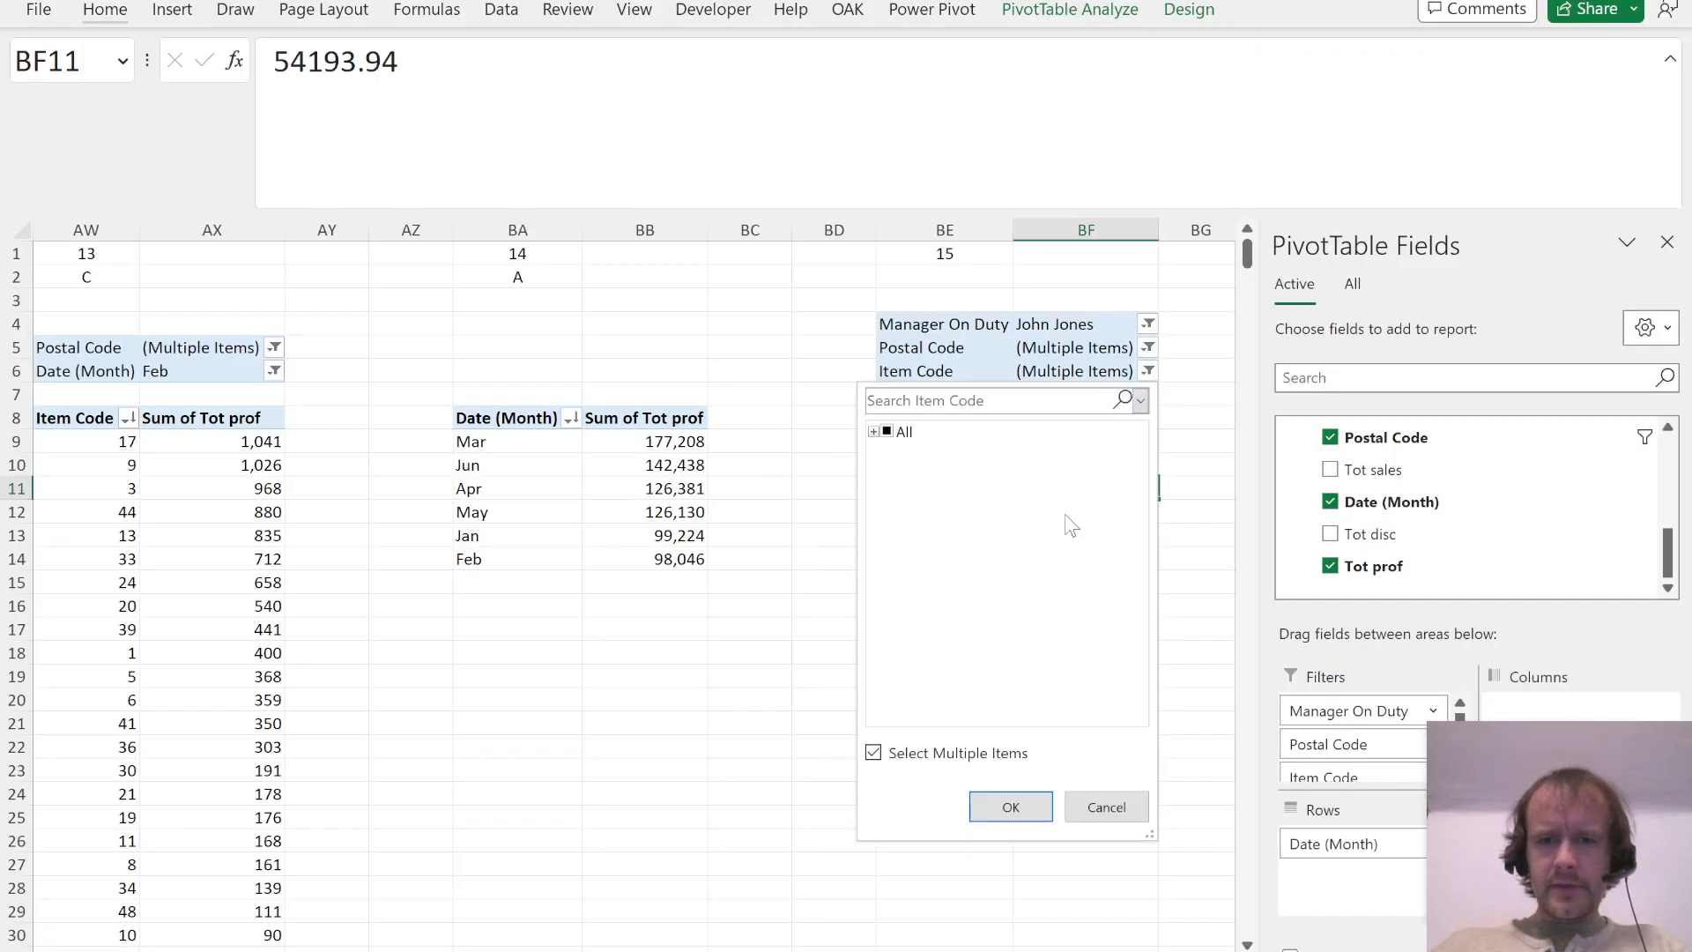
pyautogui.click(873, 430)
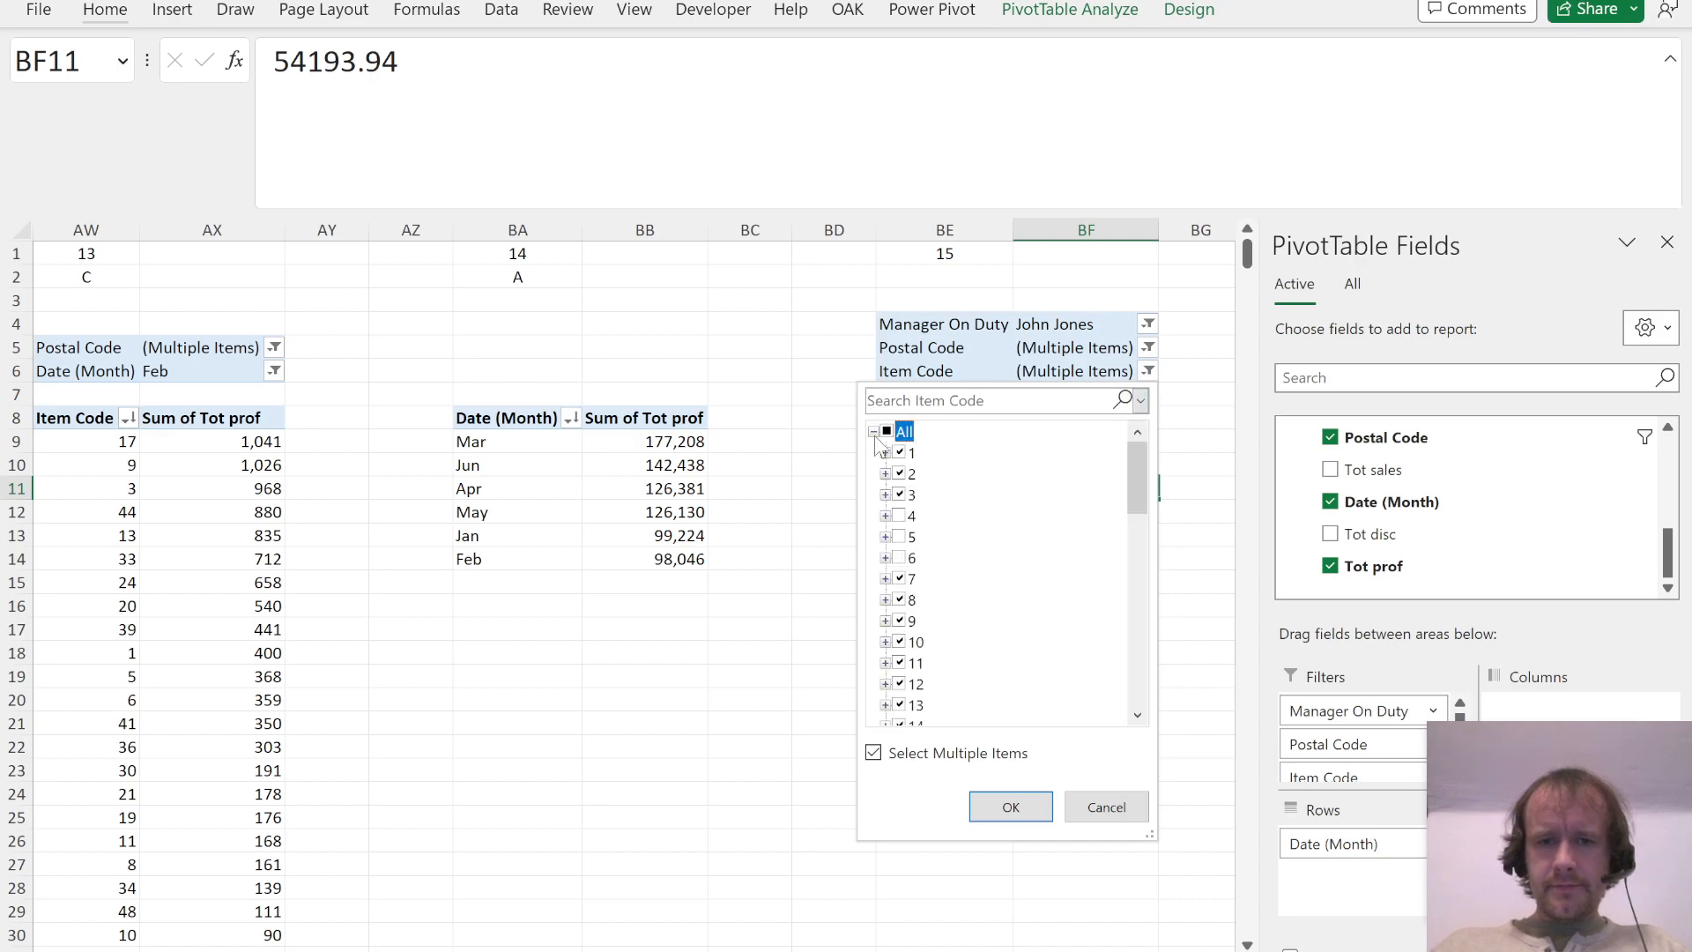
pyautogui.scroll(-12, 996, 608)
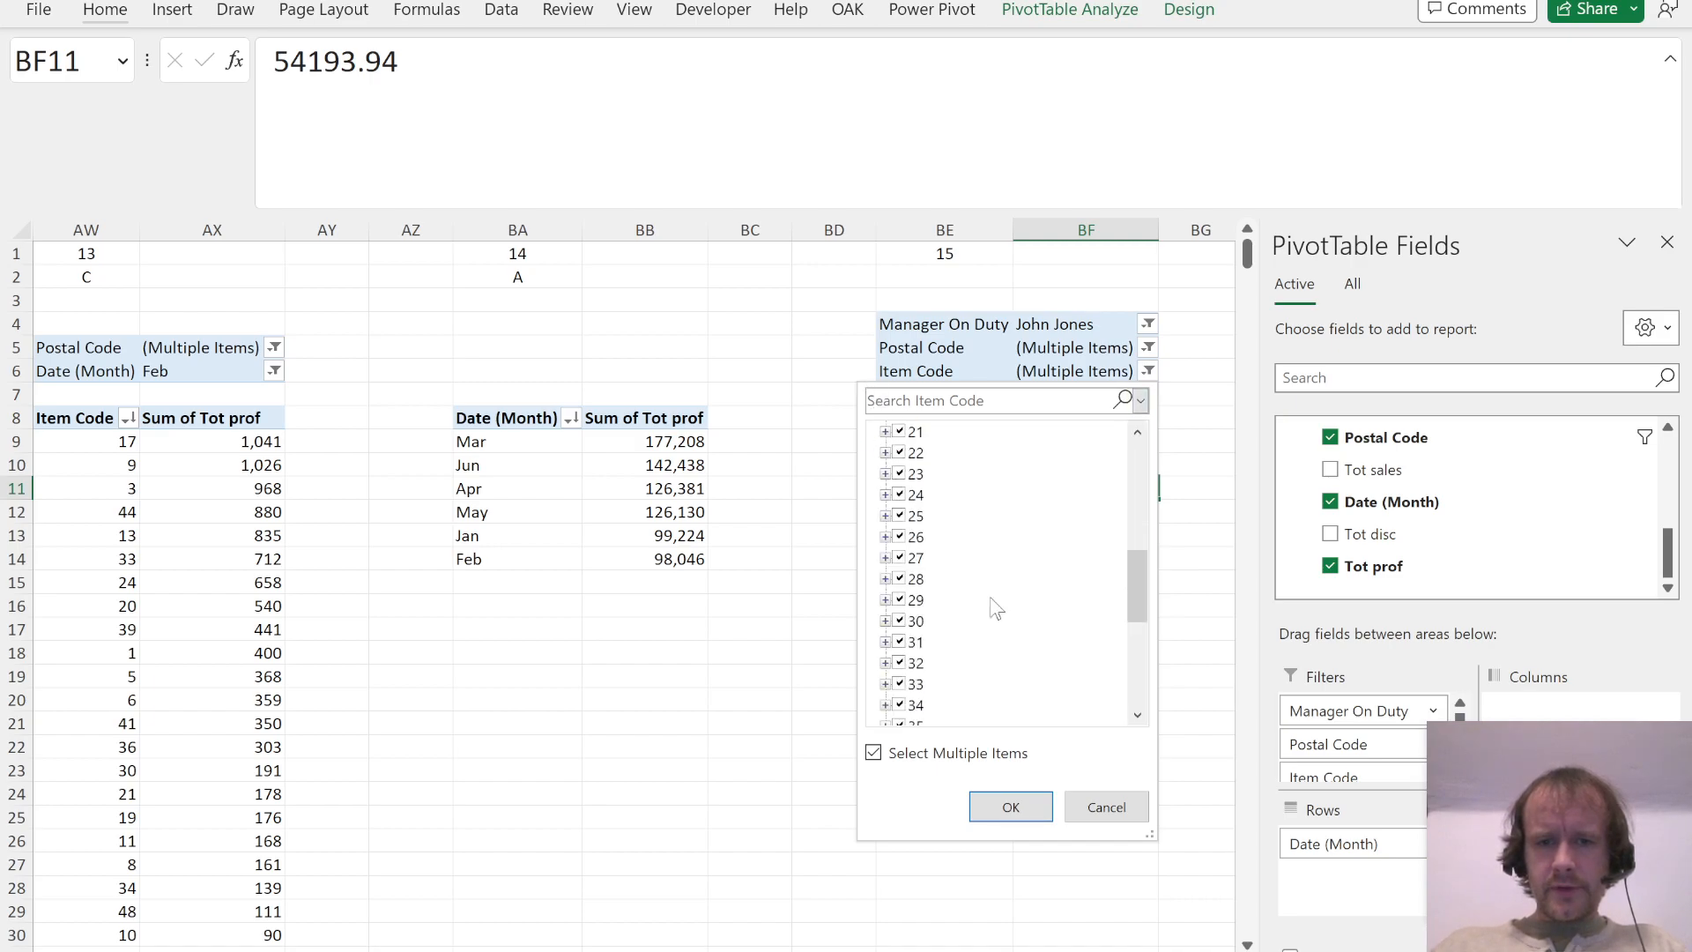
pyautogui.press('Return')
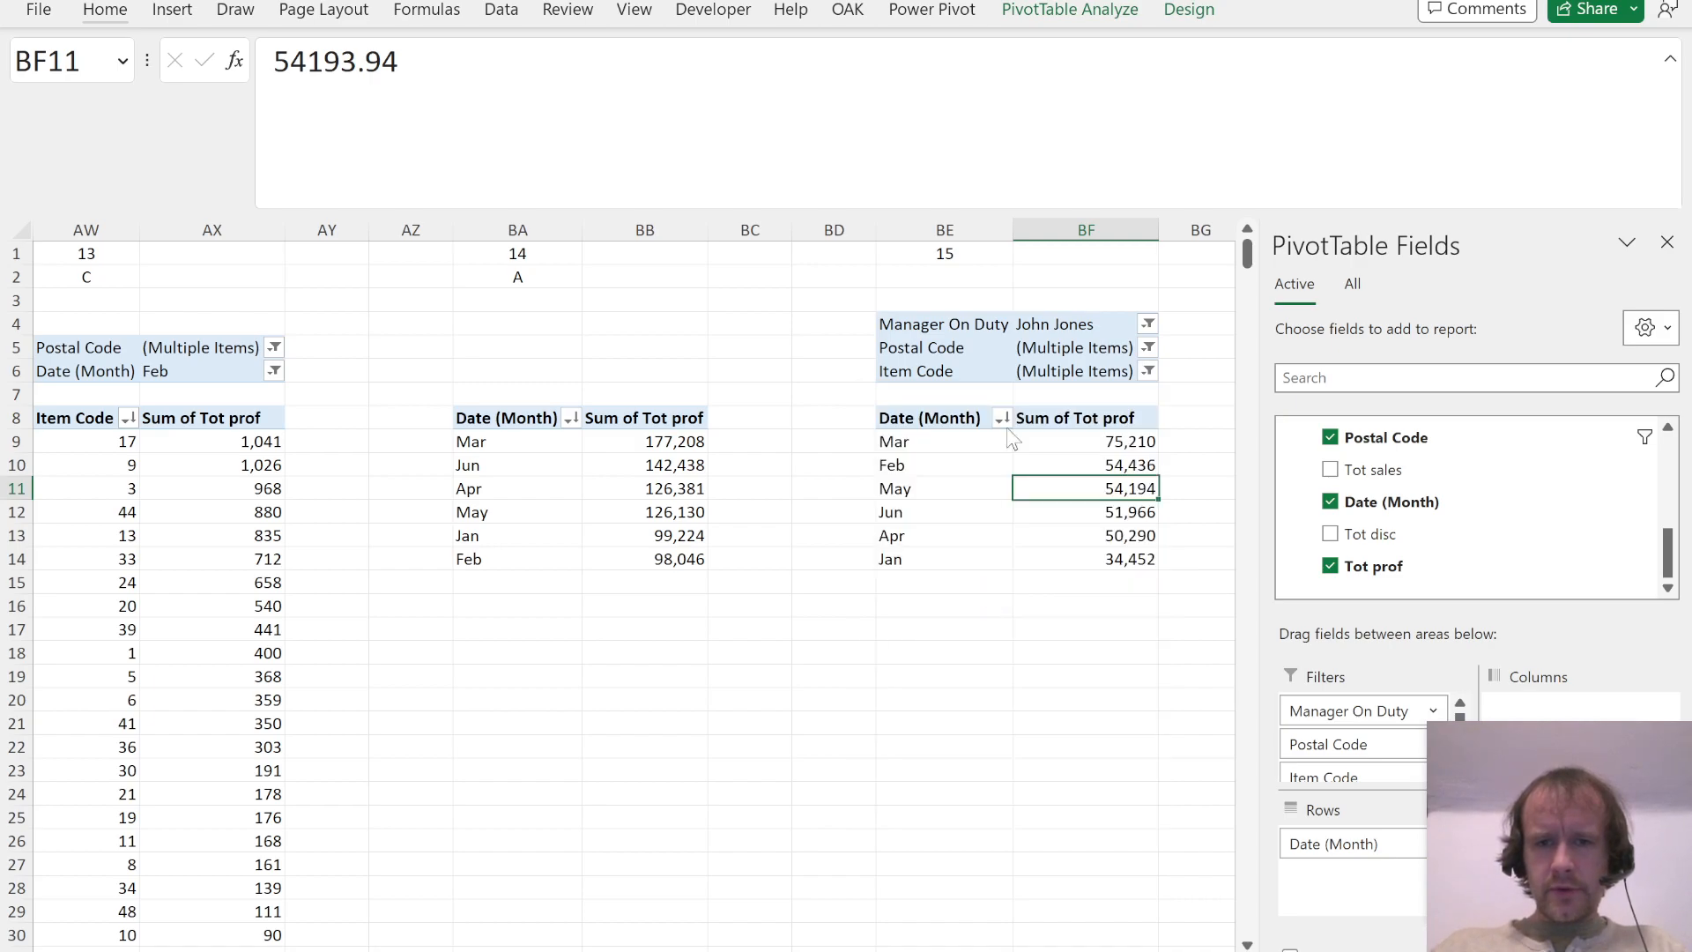
# Step: Check that postal codes 3019 and 3028 are excluded in the Question 15 PivotTable's Postal Code filter
pyautogui.click(1148, 347)
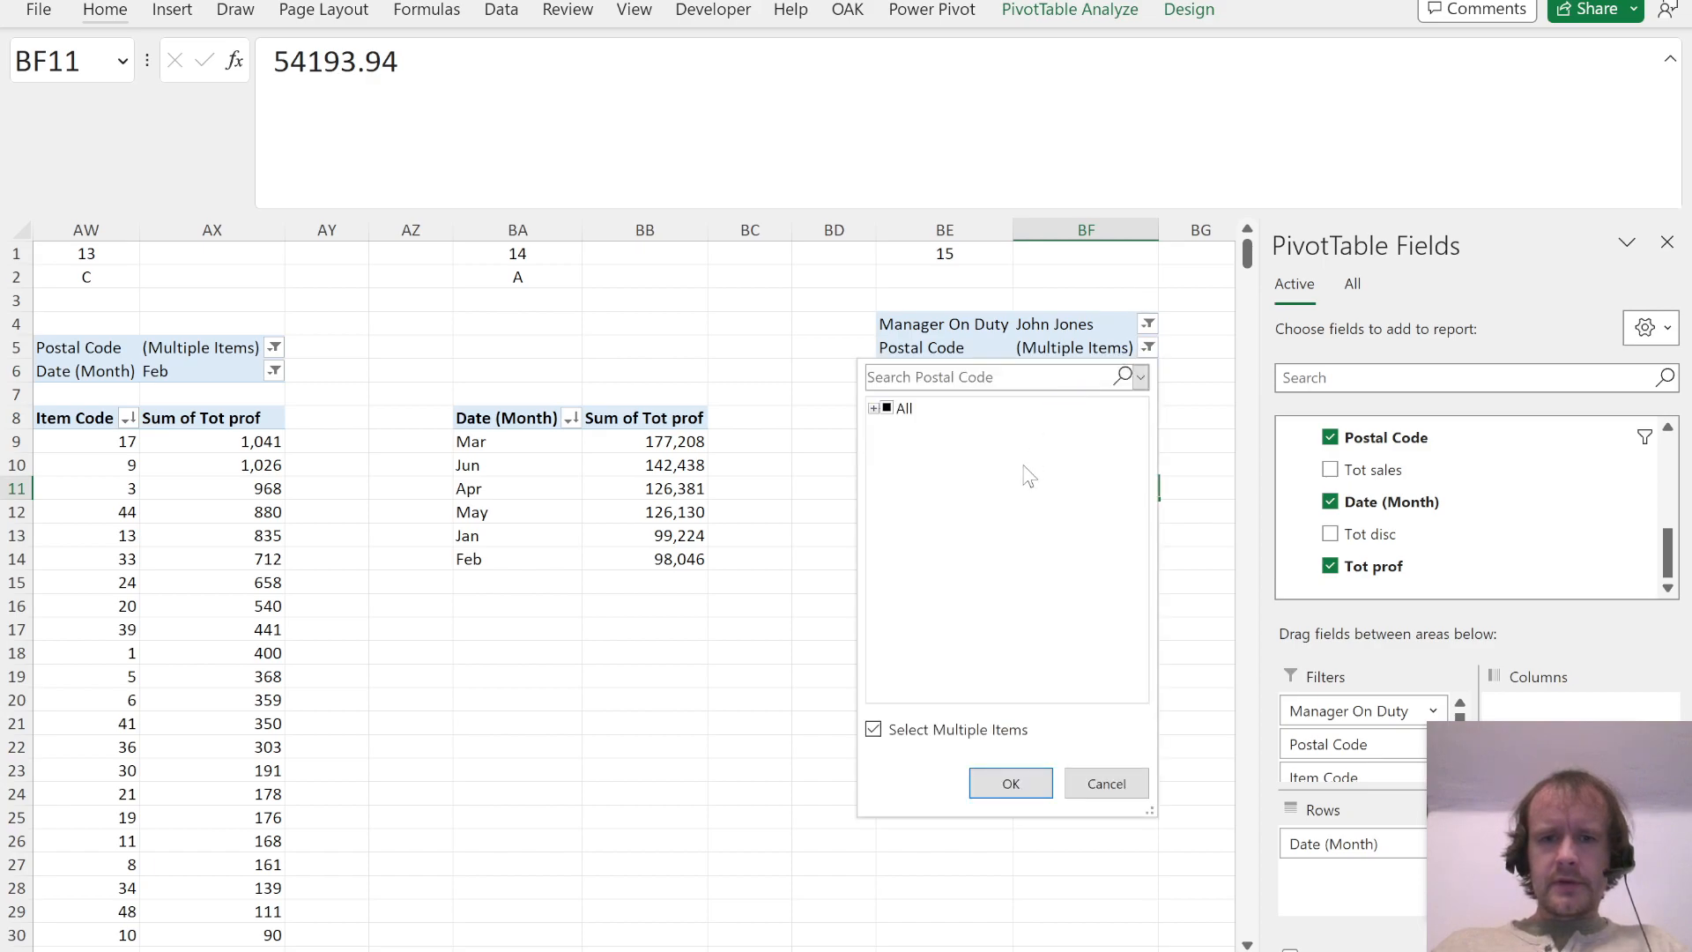
pyautogui.click(873, 409)
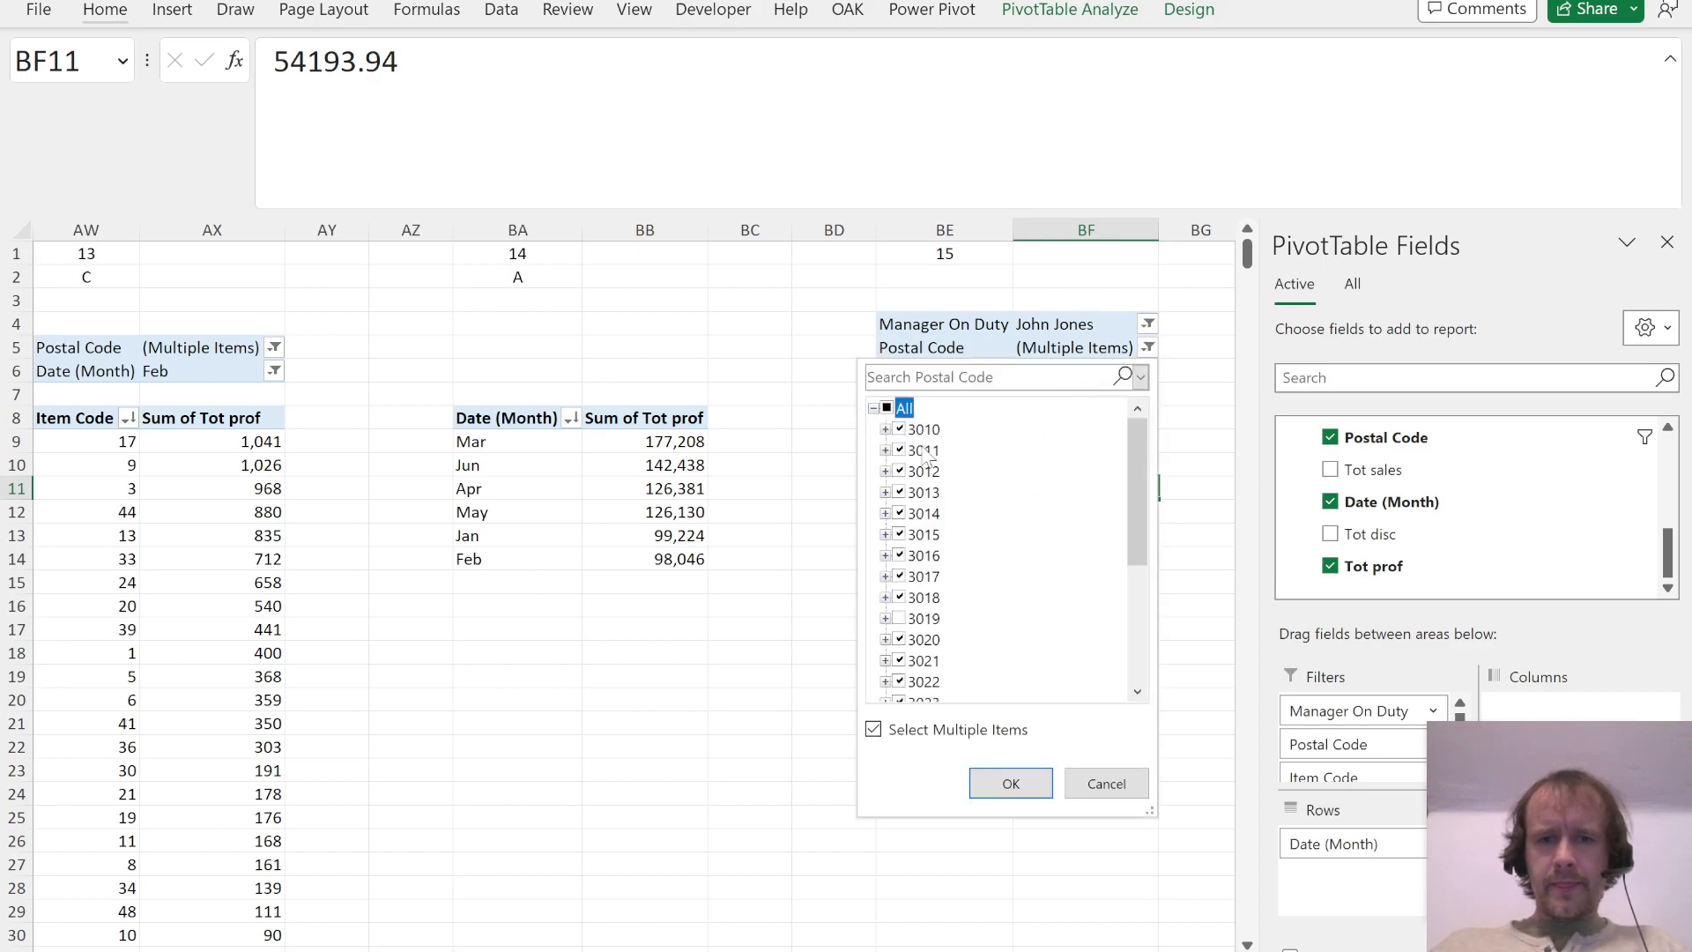
pyautogui.scroll(-7, 1046, 599)
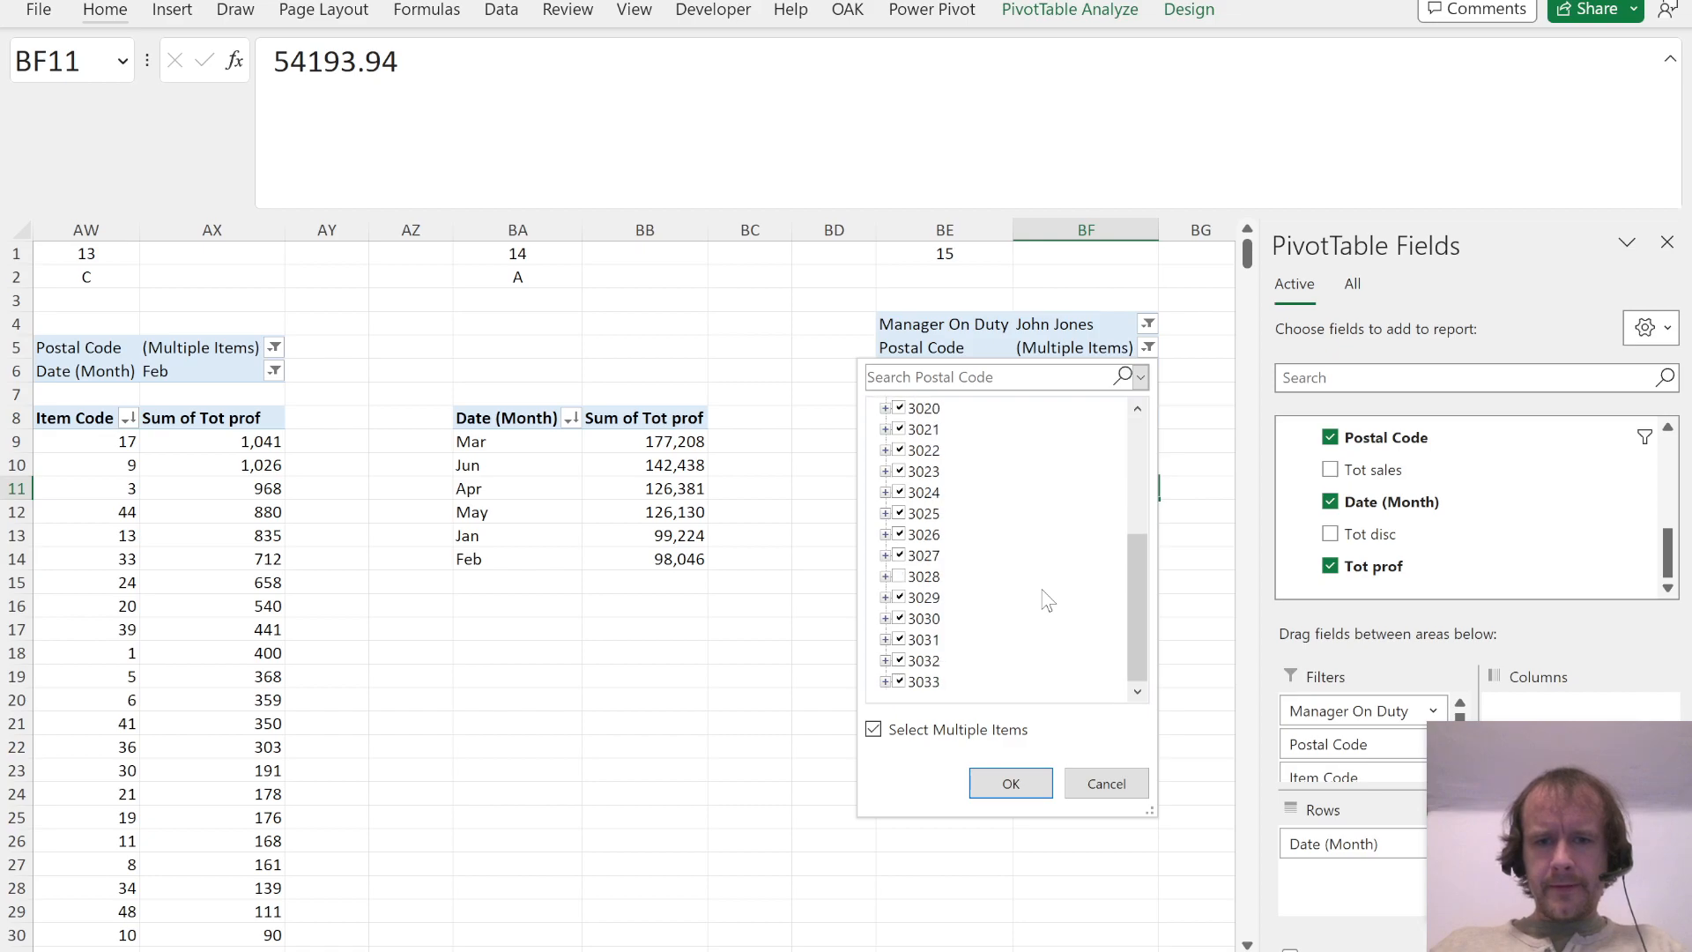
pyautogui.press('Escape')
# Step: Match the top three months of the Question 15 PivotTable to one of the PDF's answer options
pyautogui.hotkey('alt', 'Tab')
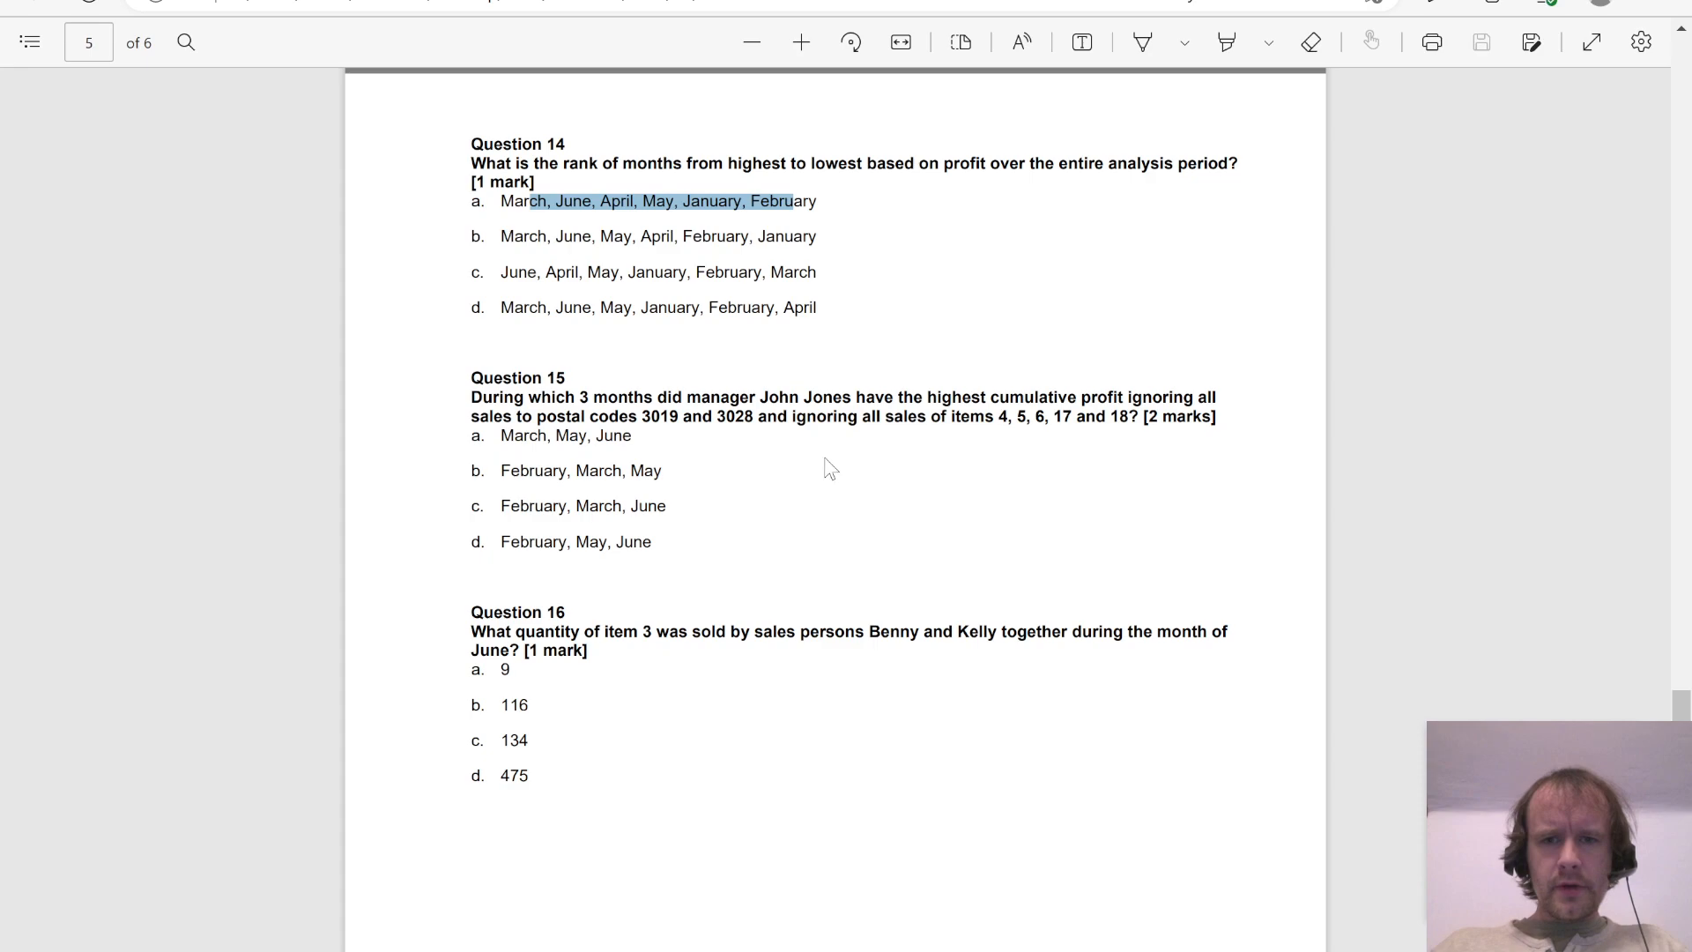
pyautogui.hotkey('alt', 'Tab')
pyautogui.press('Left')
pyautogui.press('Up')
pyautogui.press('Up')
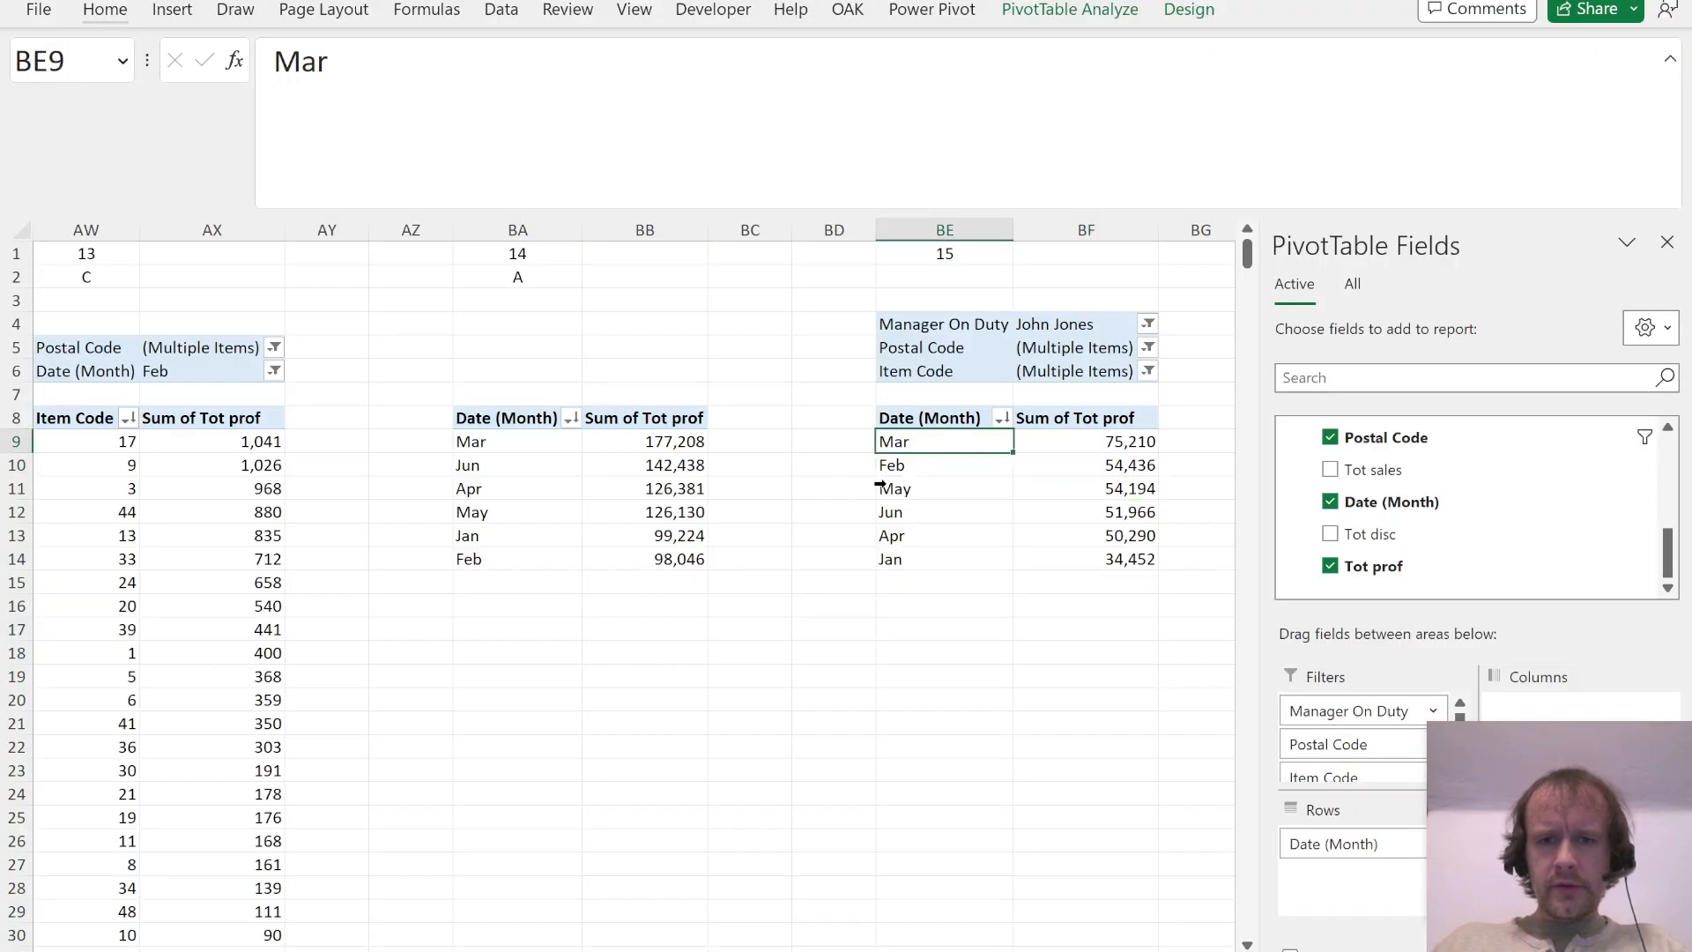
pyautogui.hotkey('shift', 'Down')
pyautogui.hotkey('shift', 'Down')
pyautogui.hotkey('alt', 'Tab')
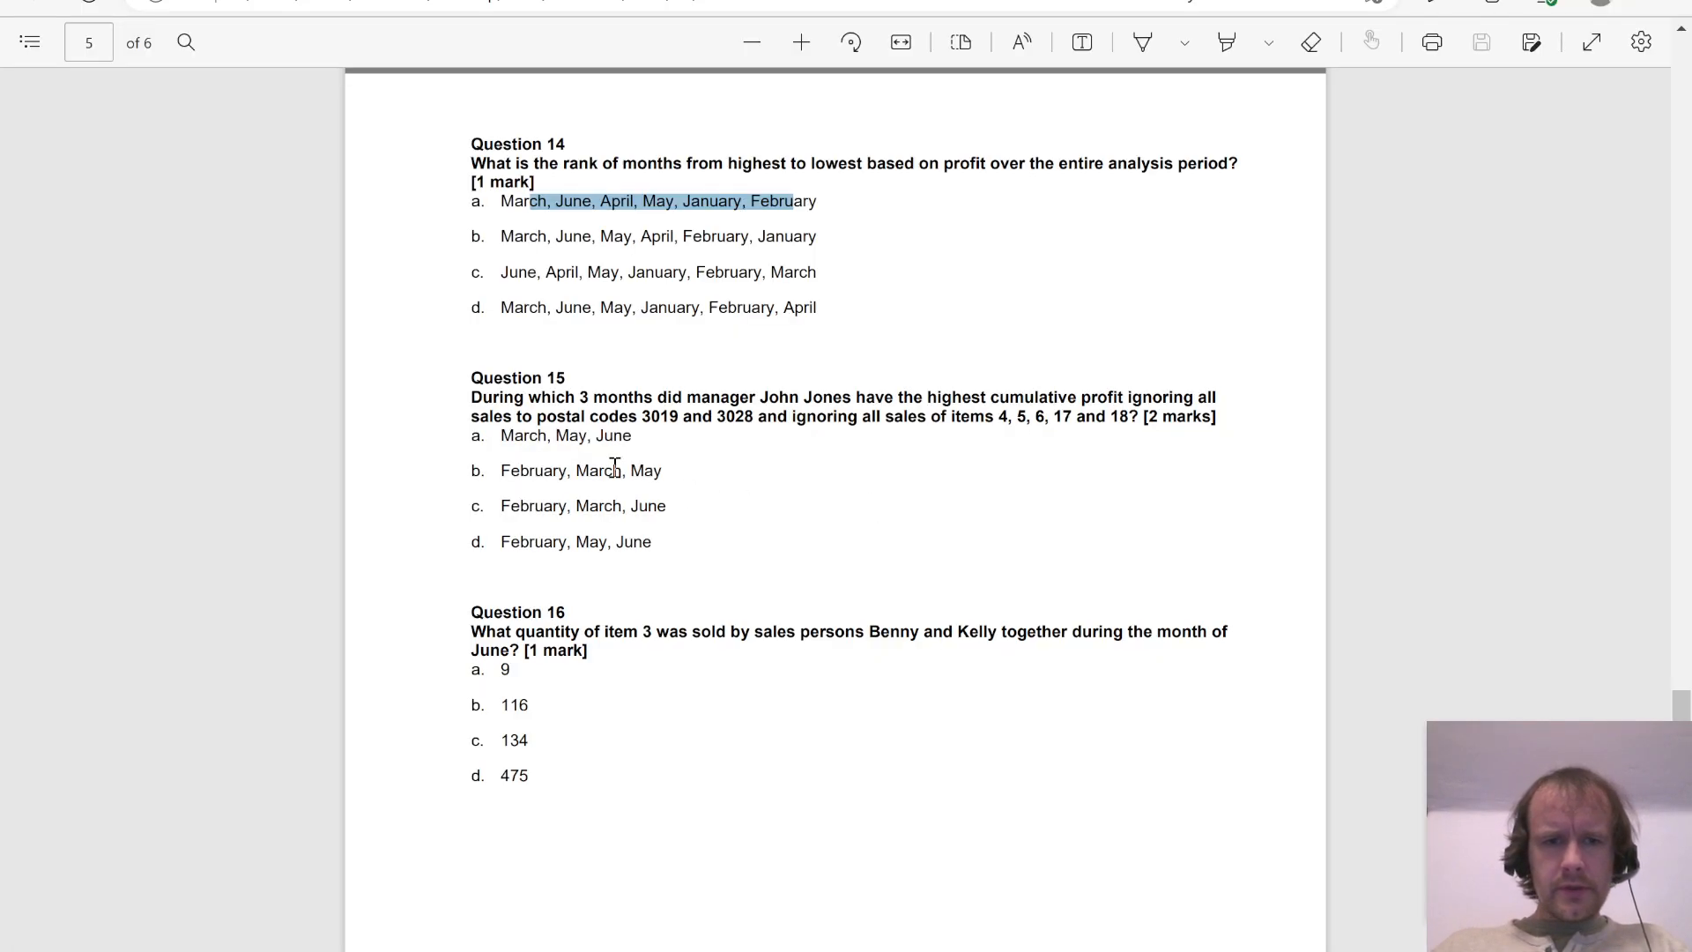
# Step: Enter B as the answer to Question 15 in cell BE2
pyautogui.hotkey('alt', 'Tab')
pyautogui.press('Up')
pyautogui.press('Up')
pyautogui.press('Up')
pyautogui.press('Up')
pyautogui.press('Up')
pyautogui.press('Down')
pyautogui.press('Up')
pyautogui.press('Up')
pyautogui.press('Up')
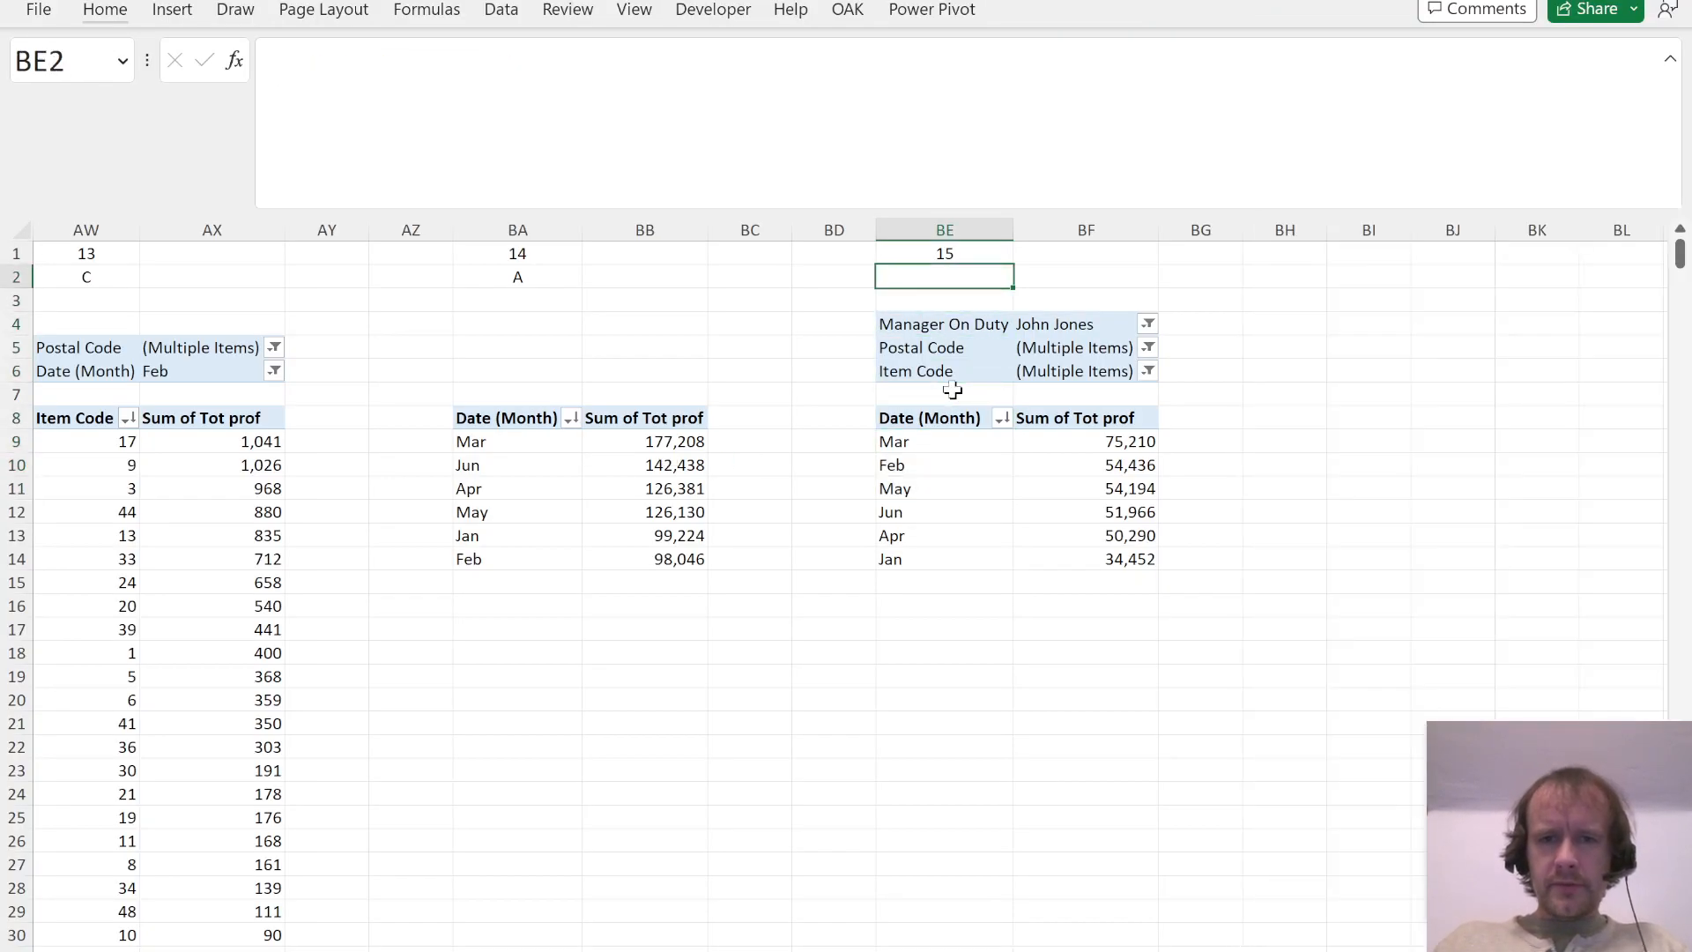
pyautogui.write('B')
pyautogui.press('Return')
# Step: Copy the Question 15 columns BE:BF with their PivotTable to columns BI:BJ for Question 16
pyautogui.press('Right')
pyautogui.press('Left')
pyautogui.hotkey('ctrl', 'space')
pyautogui.hotkey('shift', 'Right')
pyautogui.hotkey('shift', 'Right')
pyautogui.hotkey('shift', 'Left')
pyautogui.hotkey('ctrl', 'c')
pyautogui.press('Right')
pyautogui.press('Right')
pyautogui.press('Right')
pyautogui.press('Right')
pyautogui.hotkey('ctrl', 'space')
pyautogui.hotkey('ctrl', 'v')
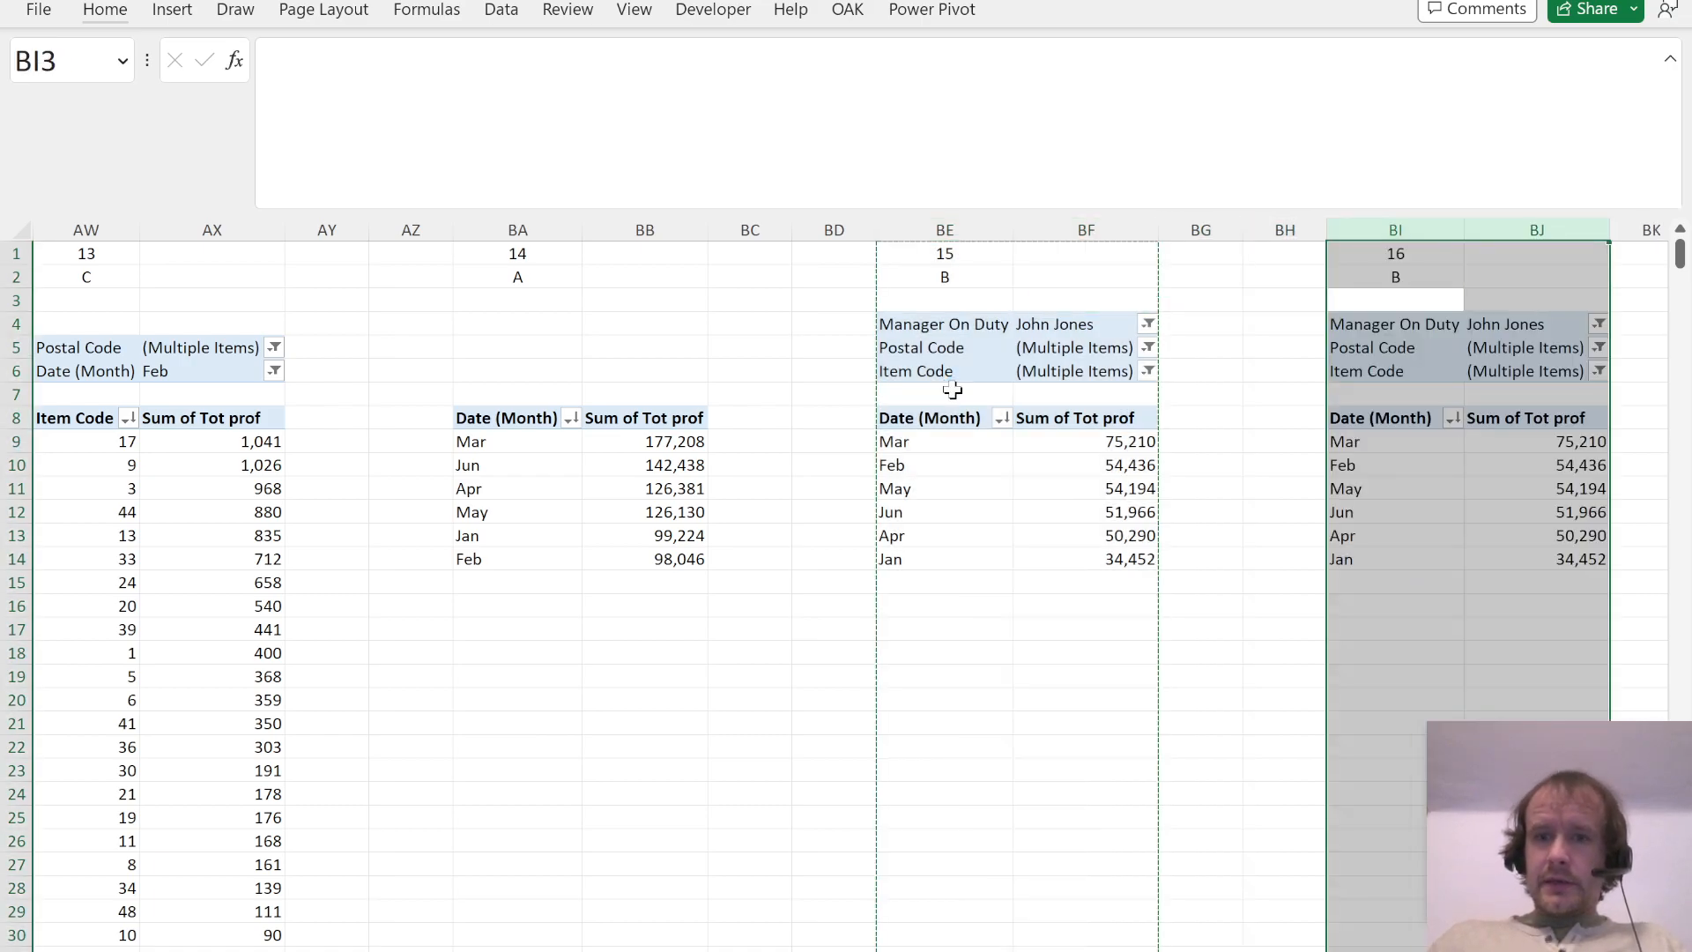
# Step: Read Question 16 in the PDF and remove Manager On Duty and Postal Code from the copied PivotTable's filters
pyautogui.press('Down')
pyautogui.press('Up')
pyautogui.hotkey('alt', 'Tab')
pyautogui.scroll(-1, 853, 696)
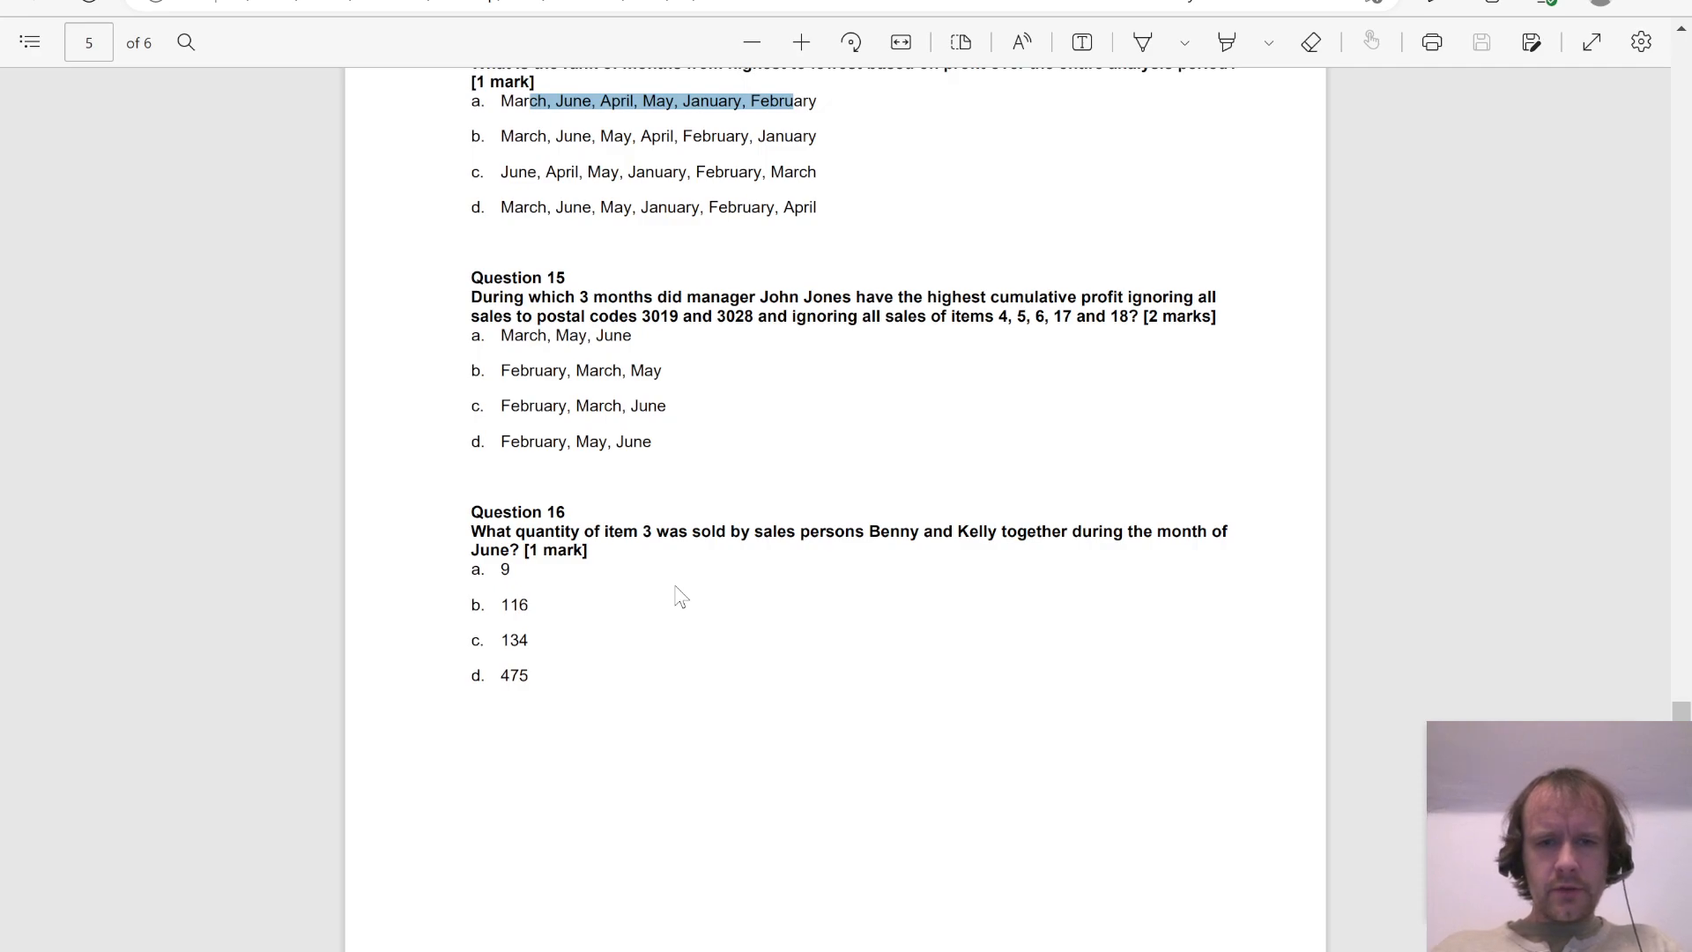
pyautogui.hotkey('alt', 'Tab')
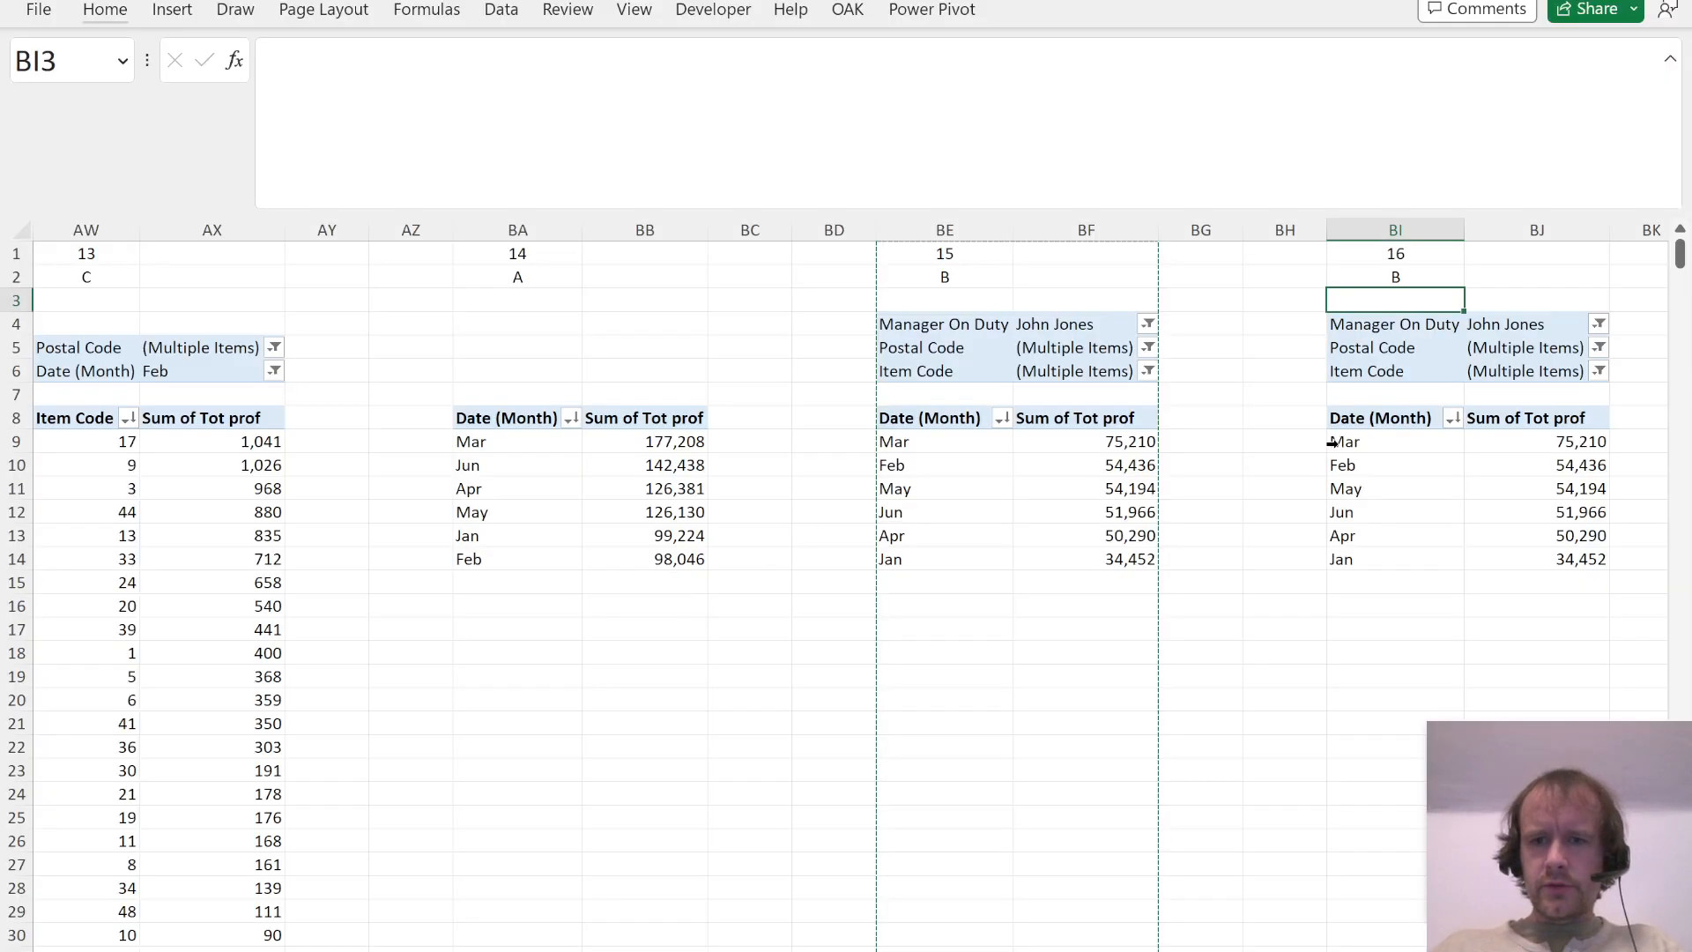
pyautogui.click(1374, 476)
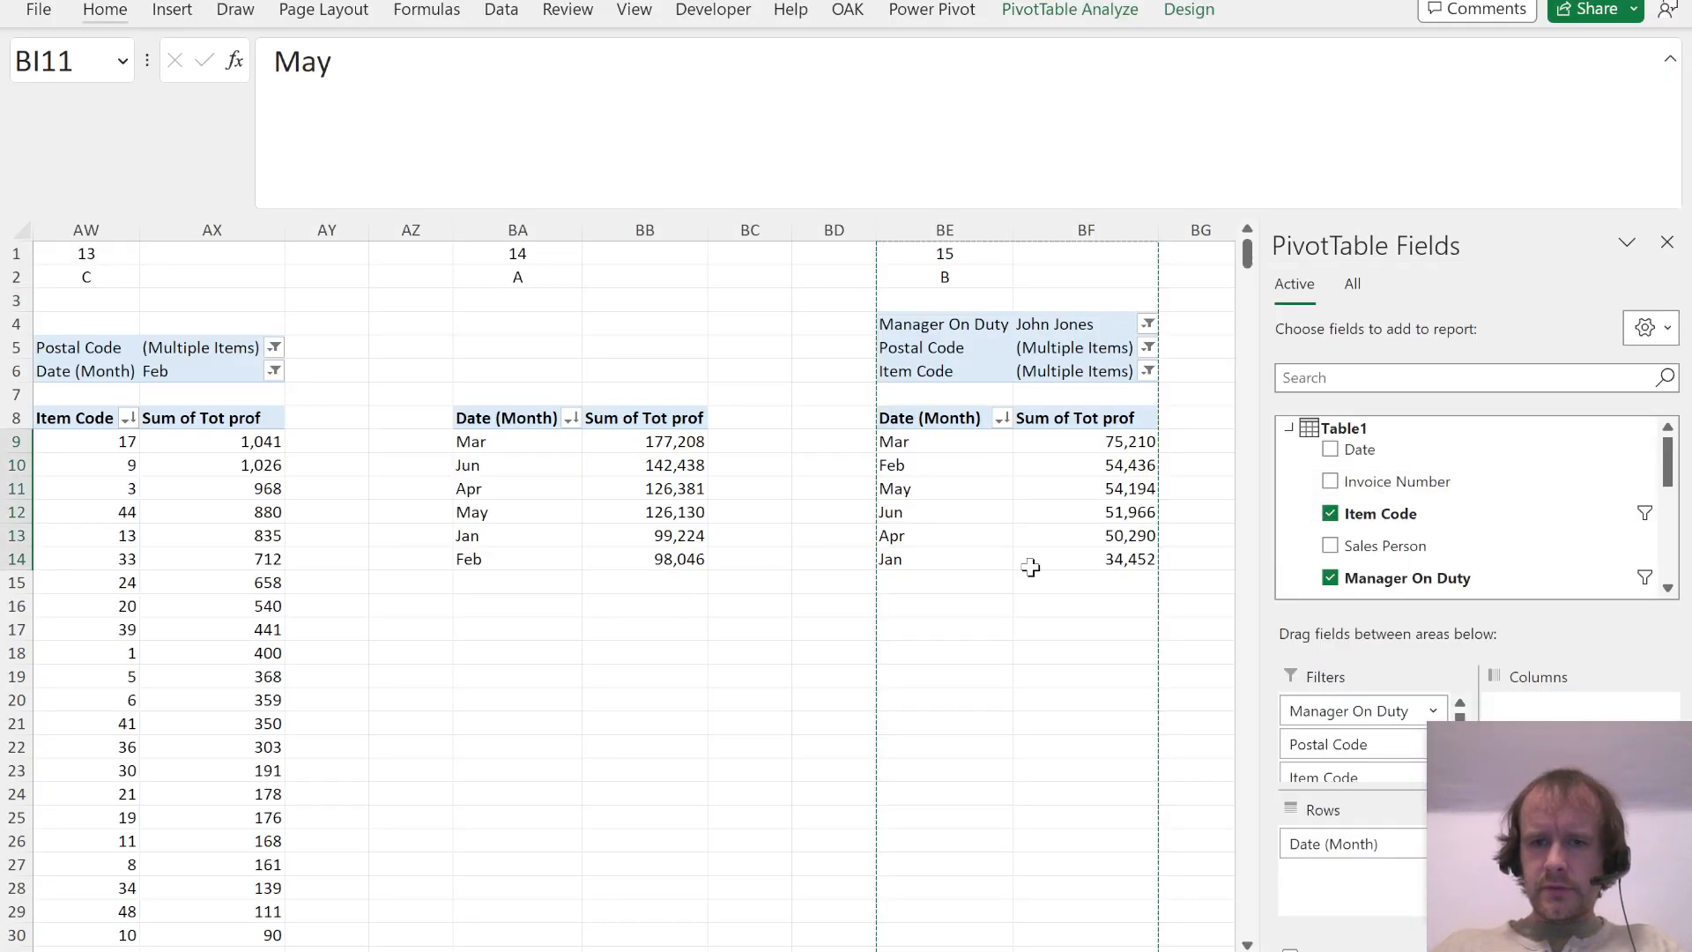
pyautogui.hscroll(2, 1031, 568)
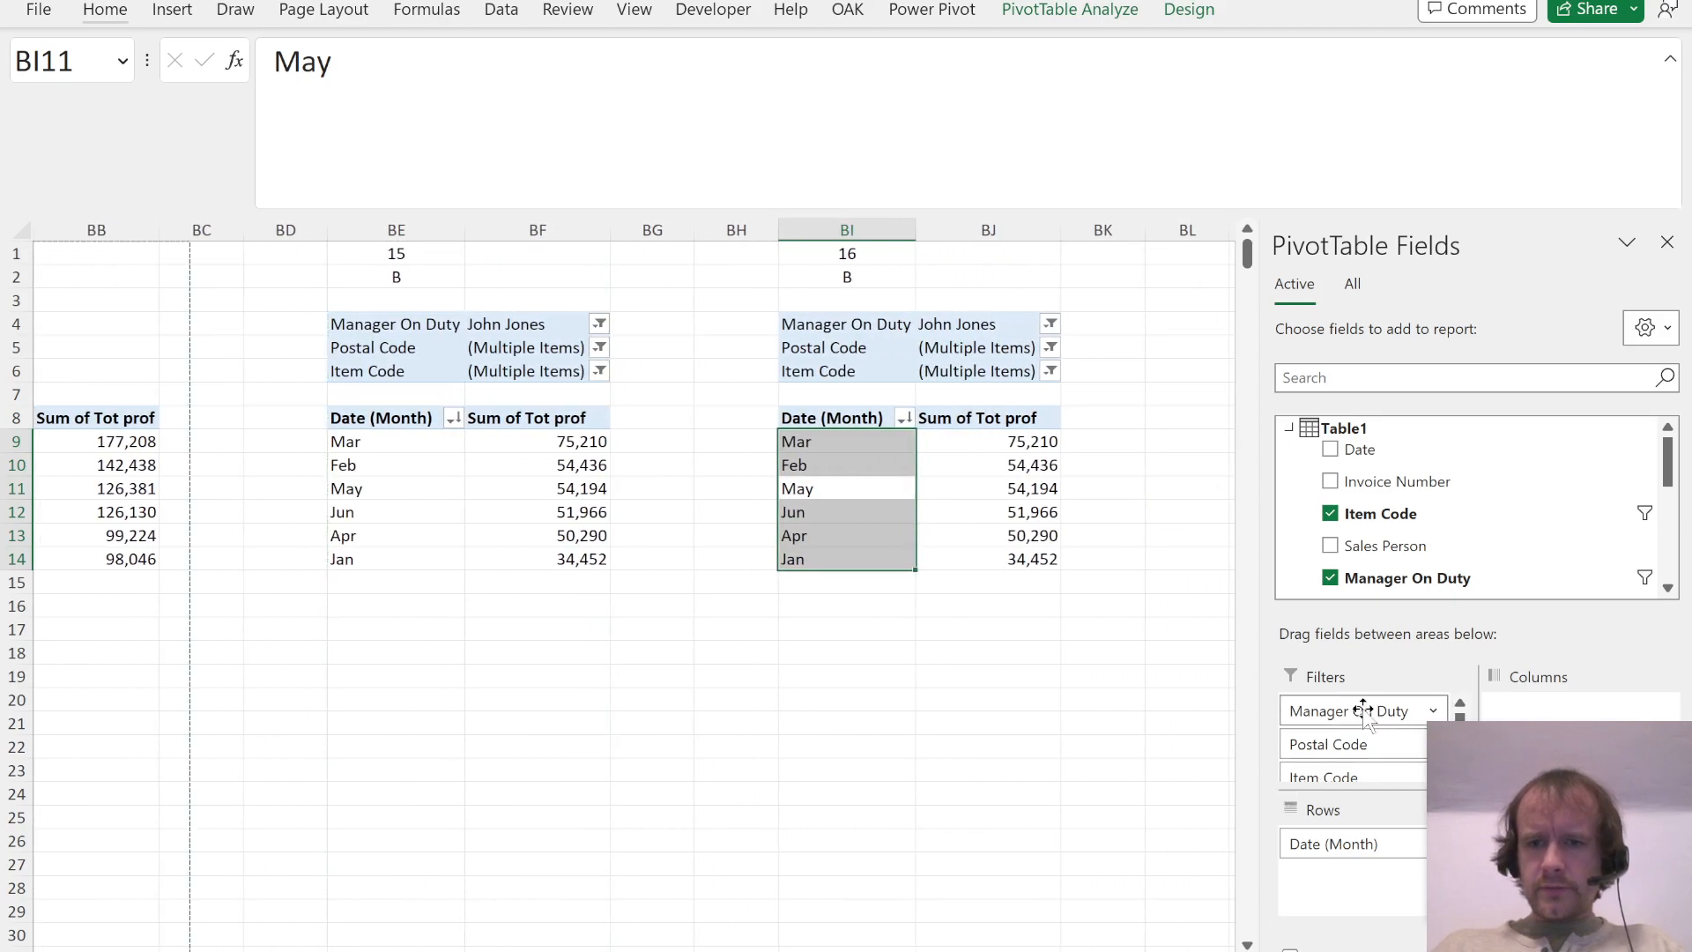
pyautogui.moveTo(1366, 710); pyautogui.dragTo(1410, 507)
pyautogui.moveTo(1305, 709); pyautogui.dragTo(1451, 476)
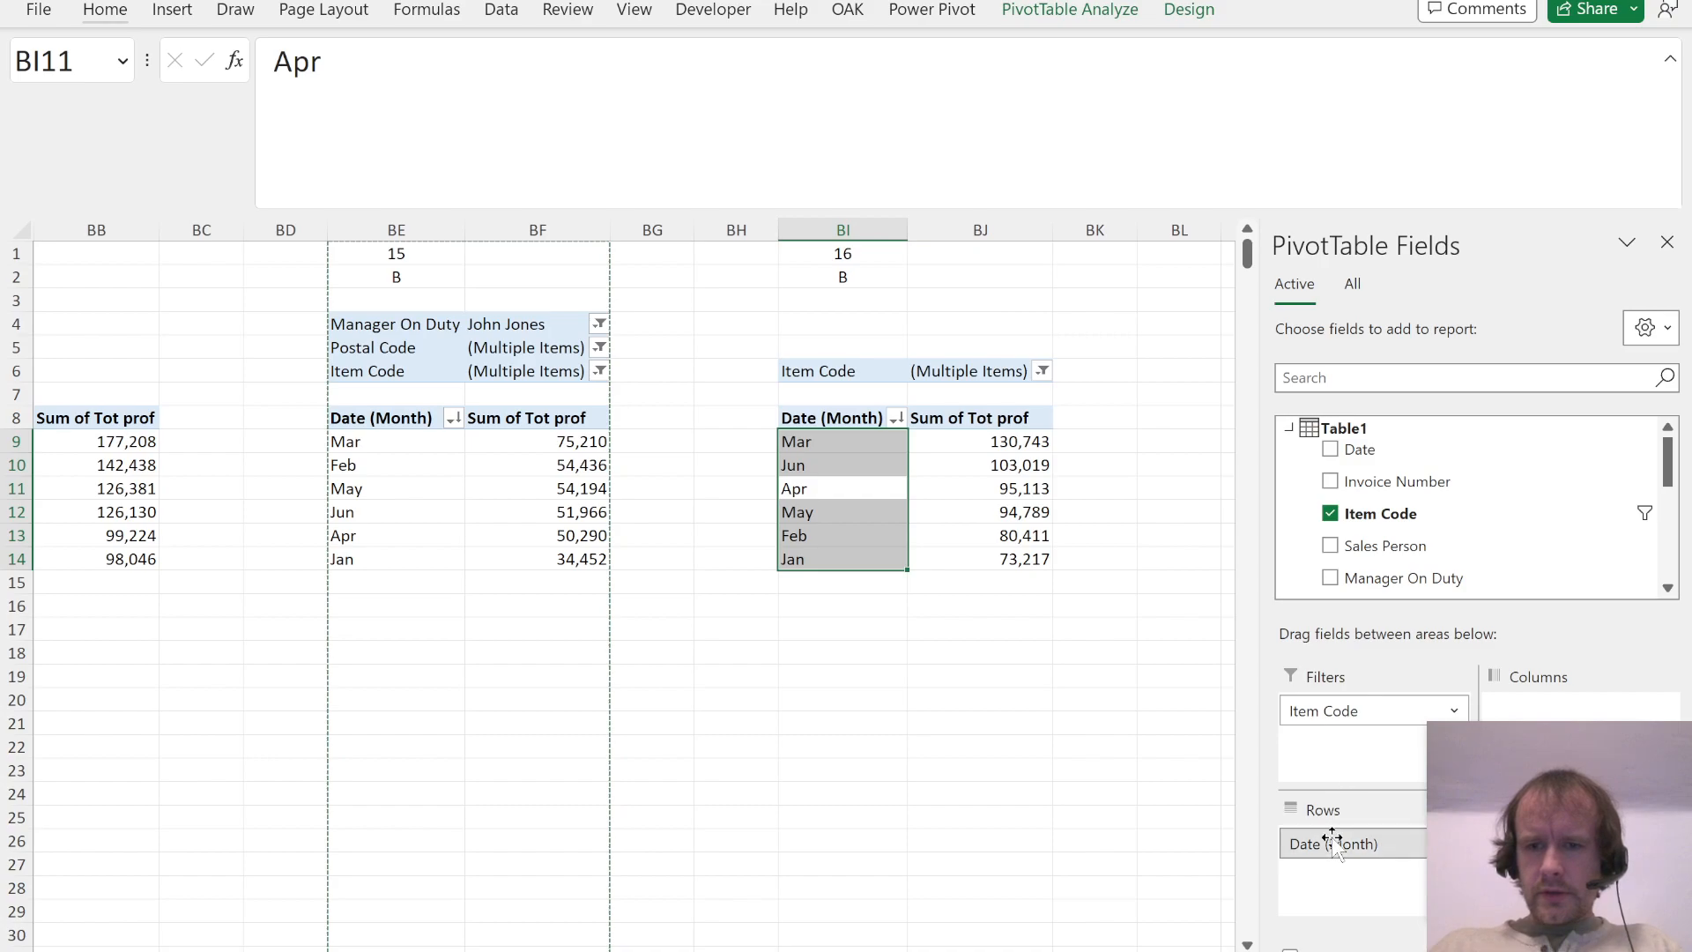
# Step: Make Date (Month) a report filter in the Question 16 PivotTable and filter it to Jun
pyautogui.moveTo(1339, 844); pyautogui.dragTo(1345, 759)
pyautogui.moveTo(1048, 381); pyautogui.dragTo(1040, 385)
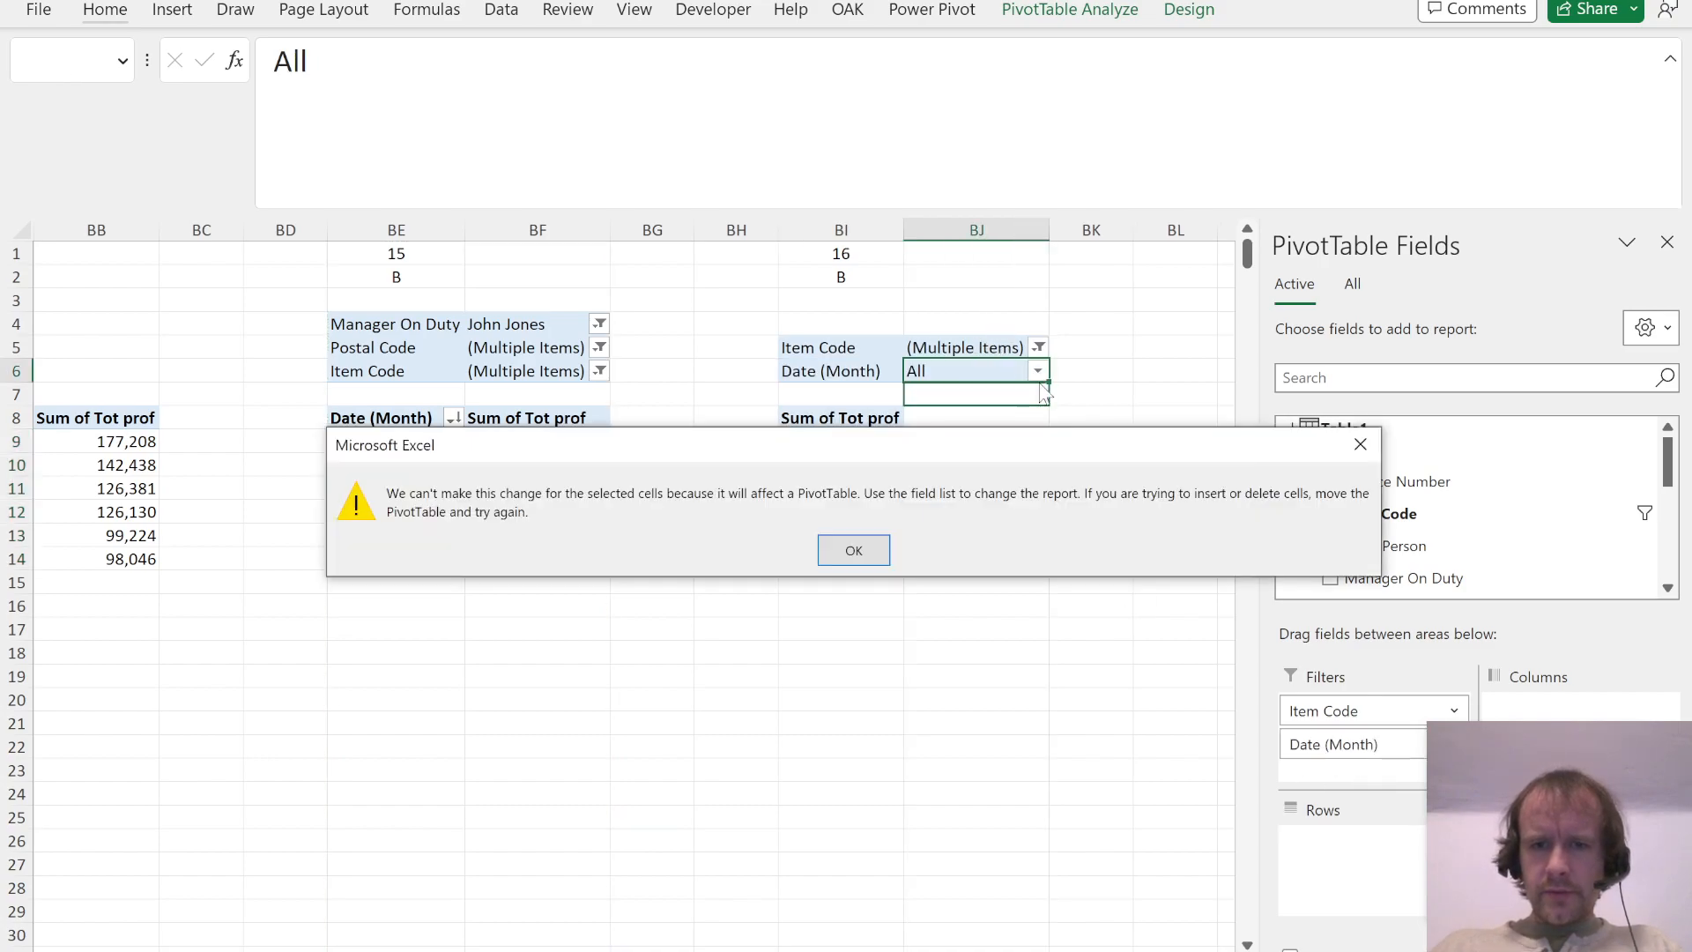
pyautogui.press('Return')
pyautogui.click(1038, 371)
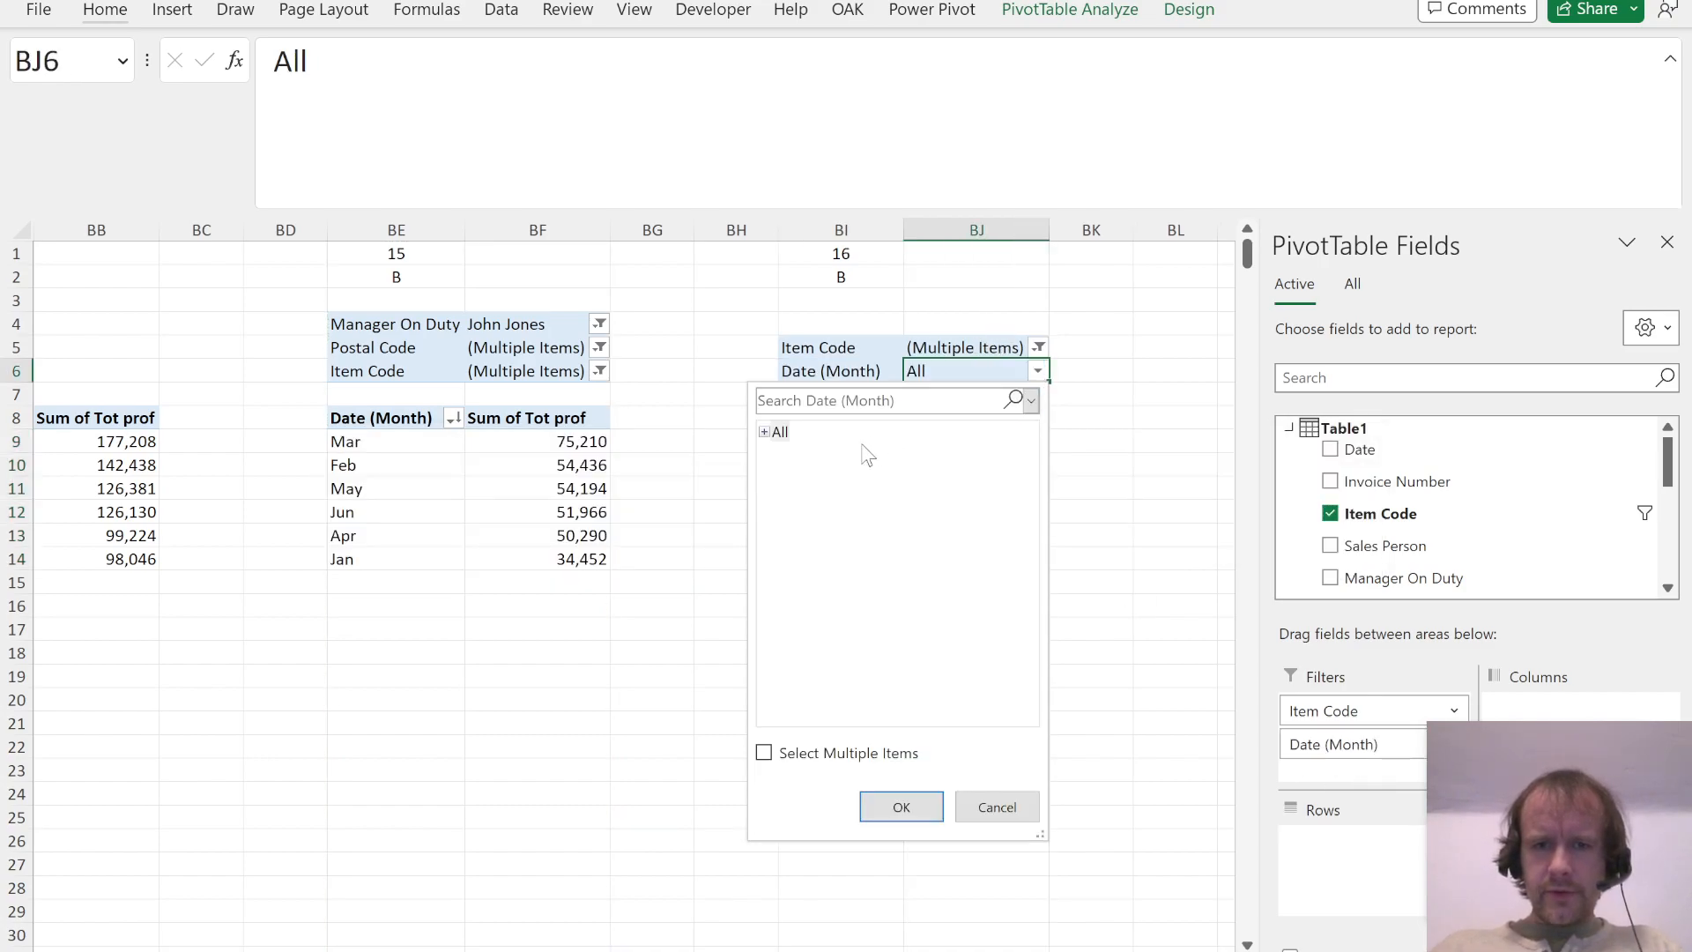
pyautogui.click(764, 432)
pyautogui.click(798, 557)
pyautogui.press('Return')
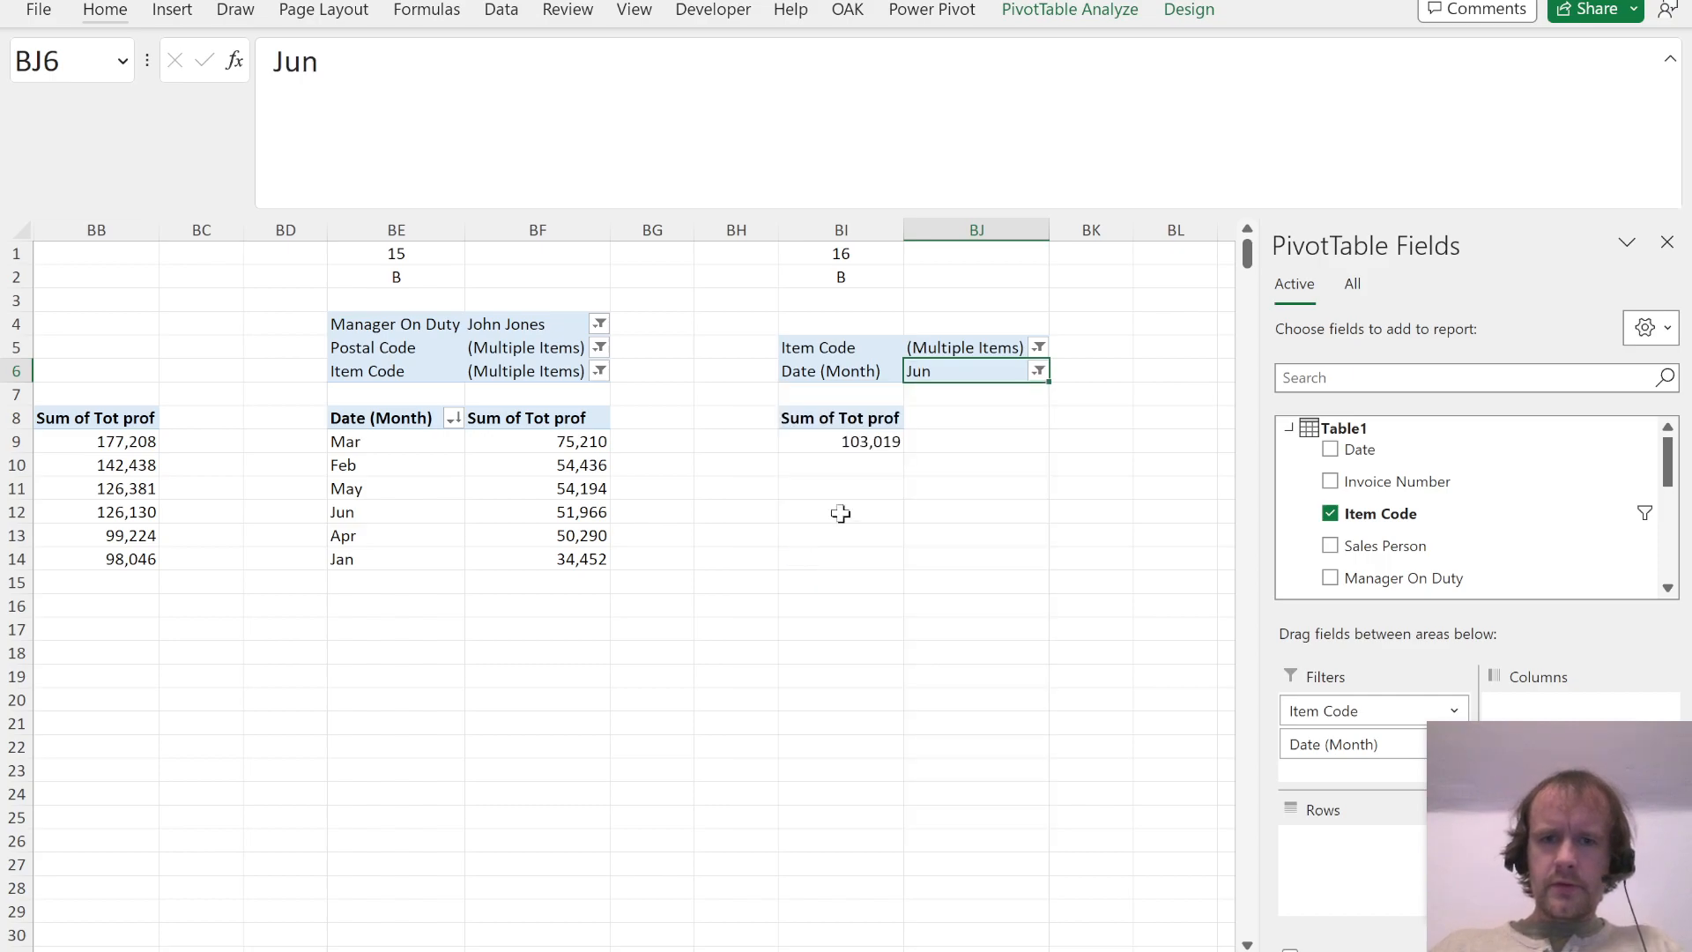
# Step: Clear the inherited Item Code filter in the Question 16 PivotTable and limit it to item 3
pyautogui.click(1038, 347)
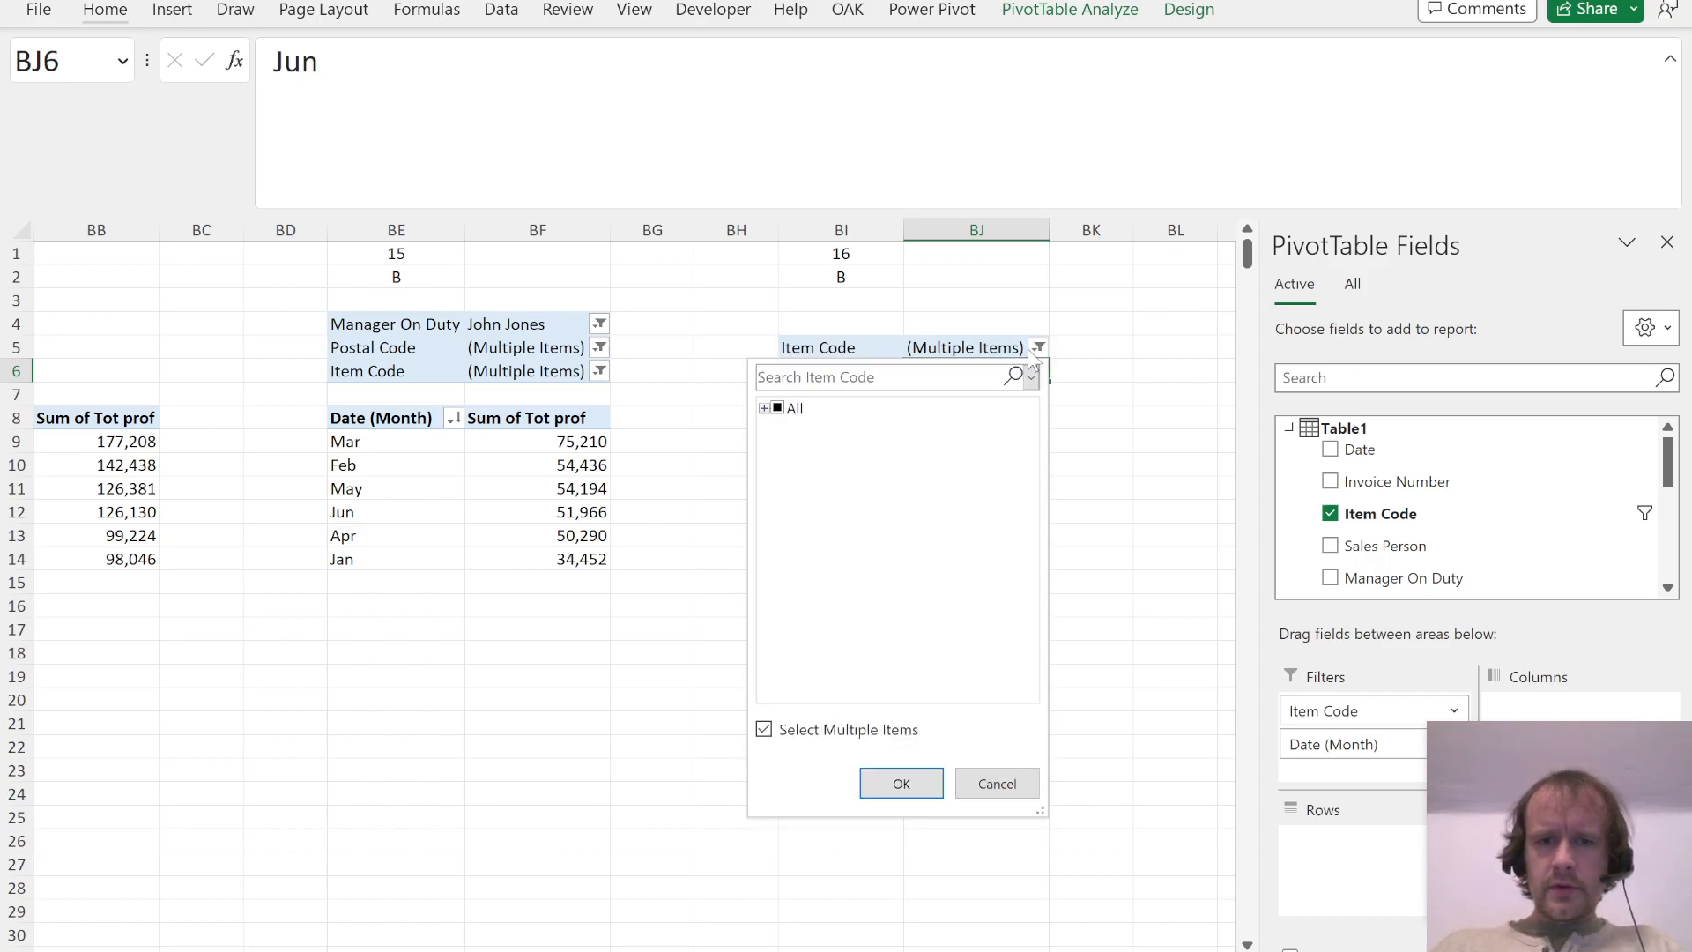
pyautogui.click(779, 409)
pyautogui.click(887, 775)
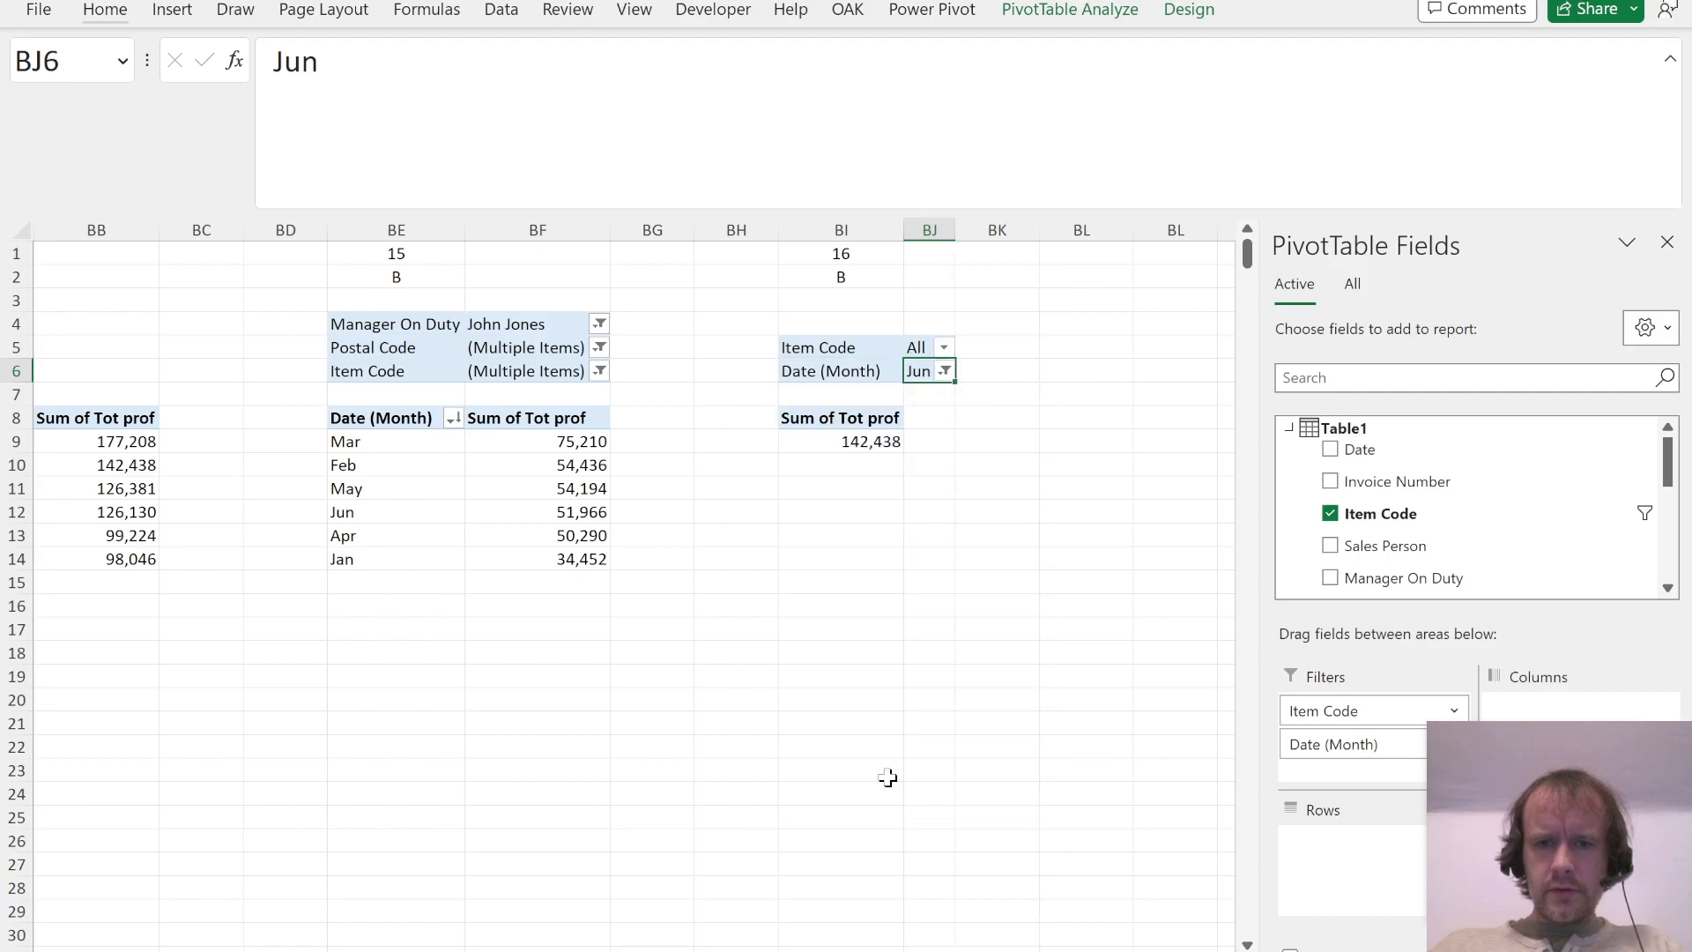
pyautogui.hotkey('alt', 'Tab')
pyautogui.hotkey('alt', 'Tab')
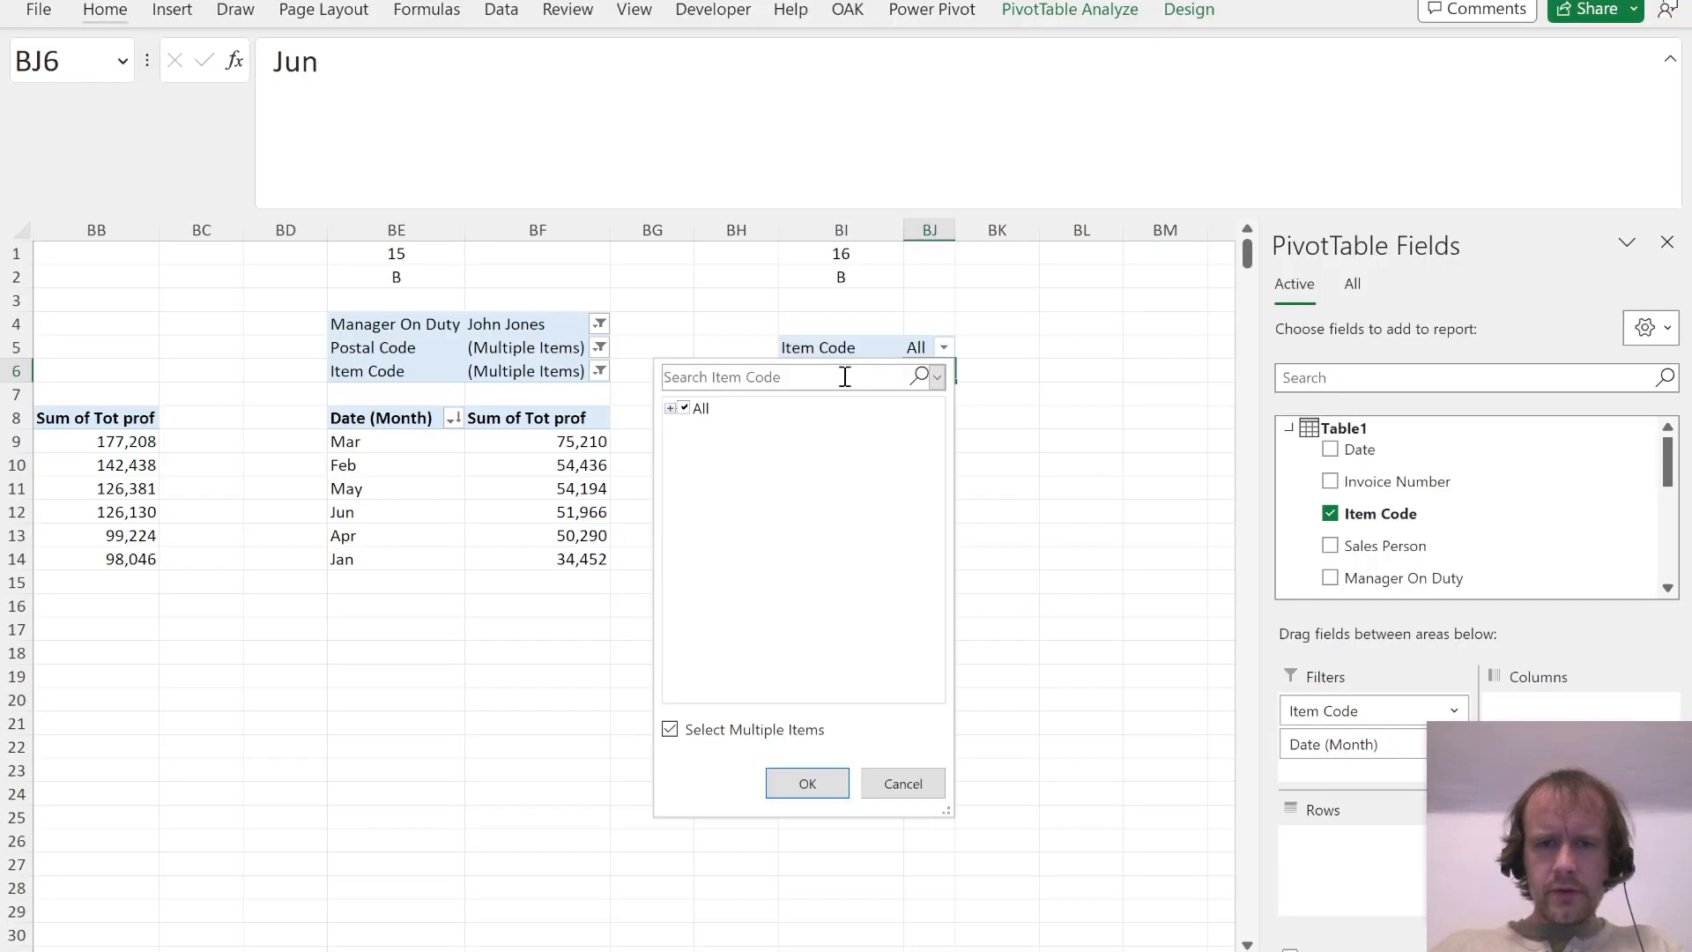
pyautogui.click(671, 408)
pyautogui.click(685, 408)
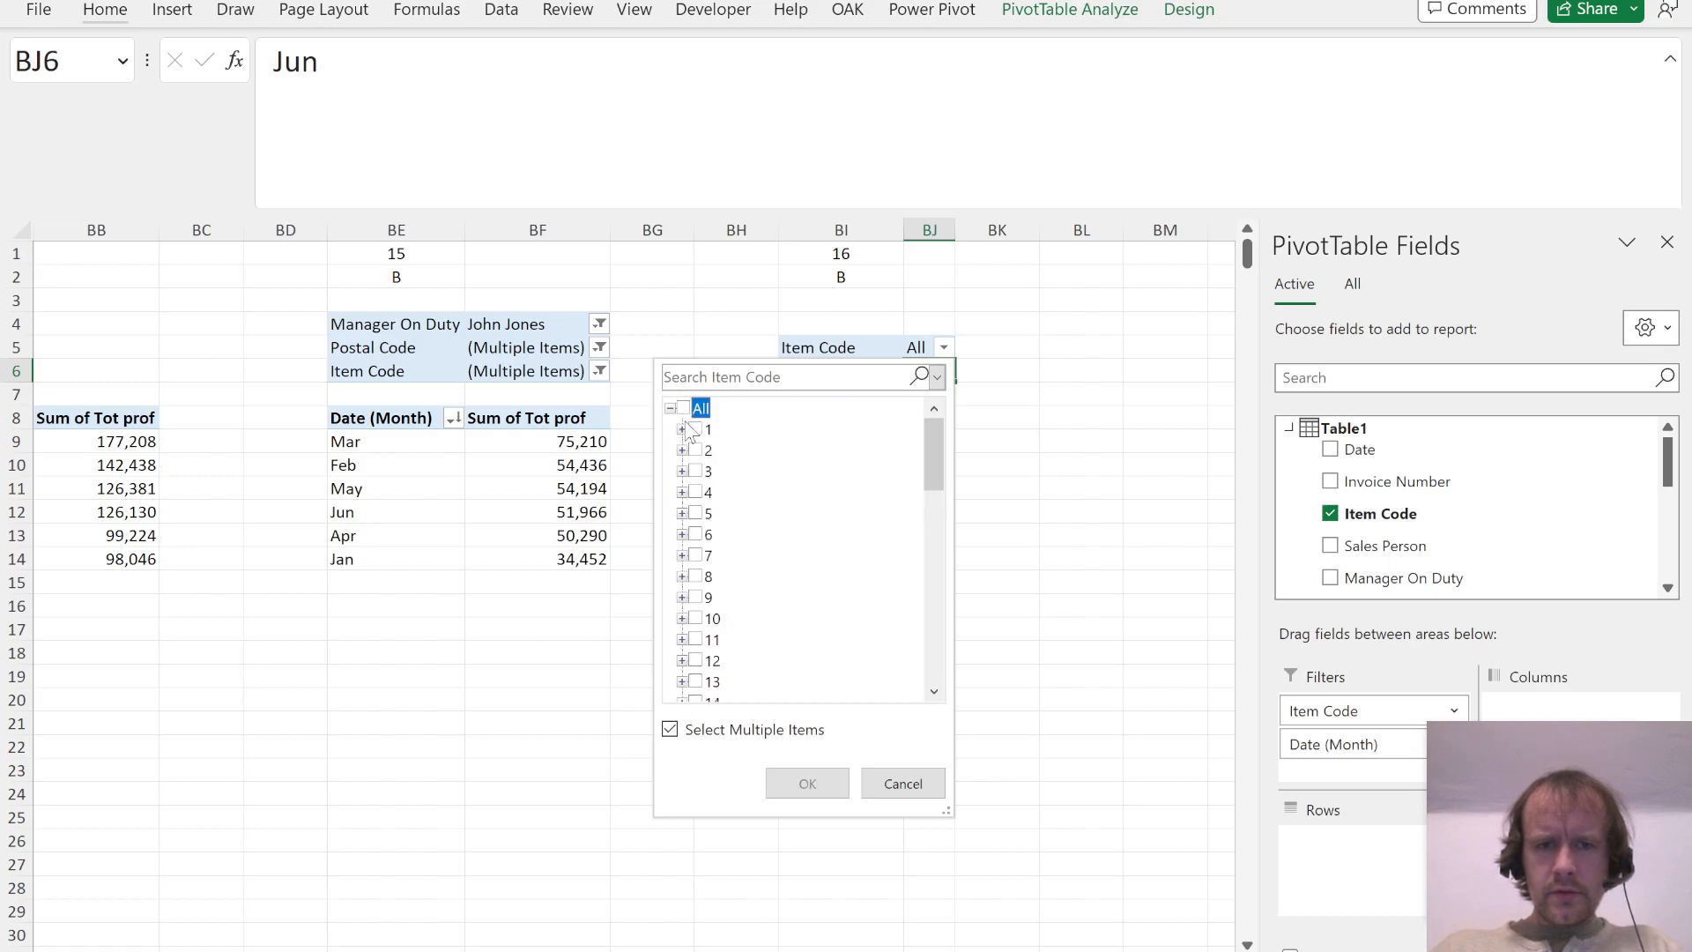
pyautogui.click(695, 470)
pyautogui.press('Return')
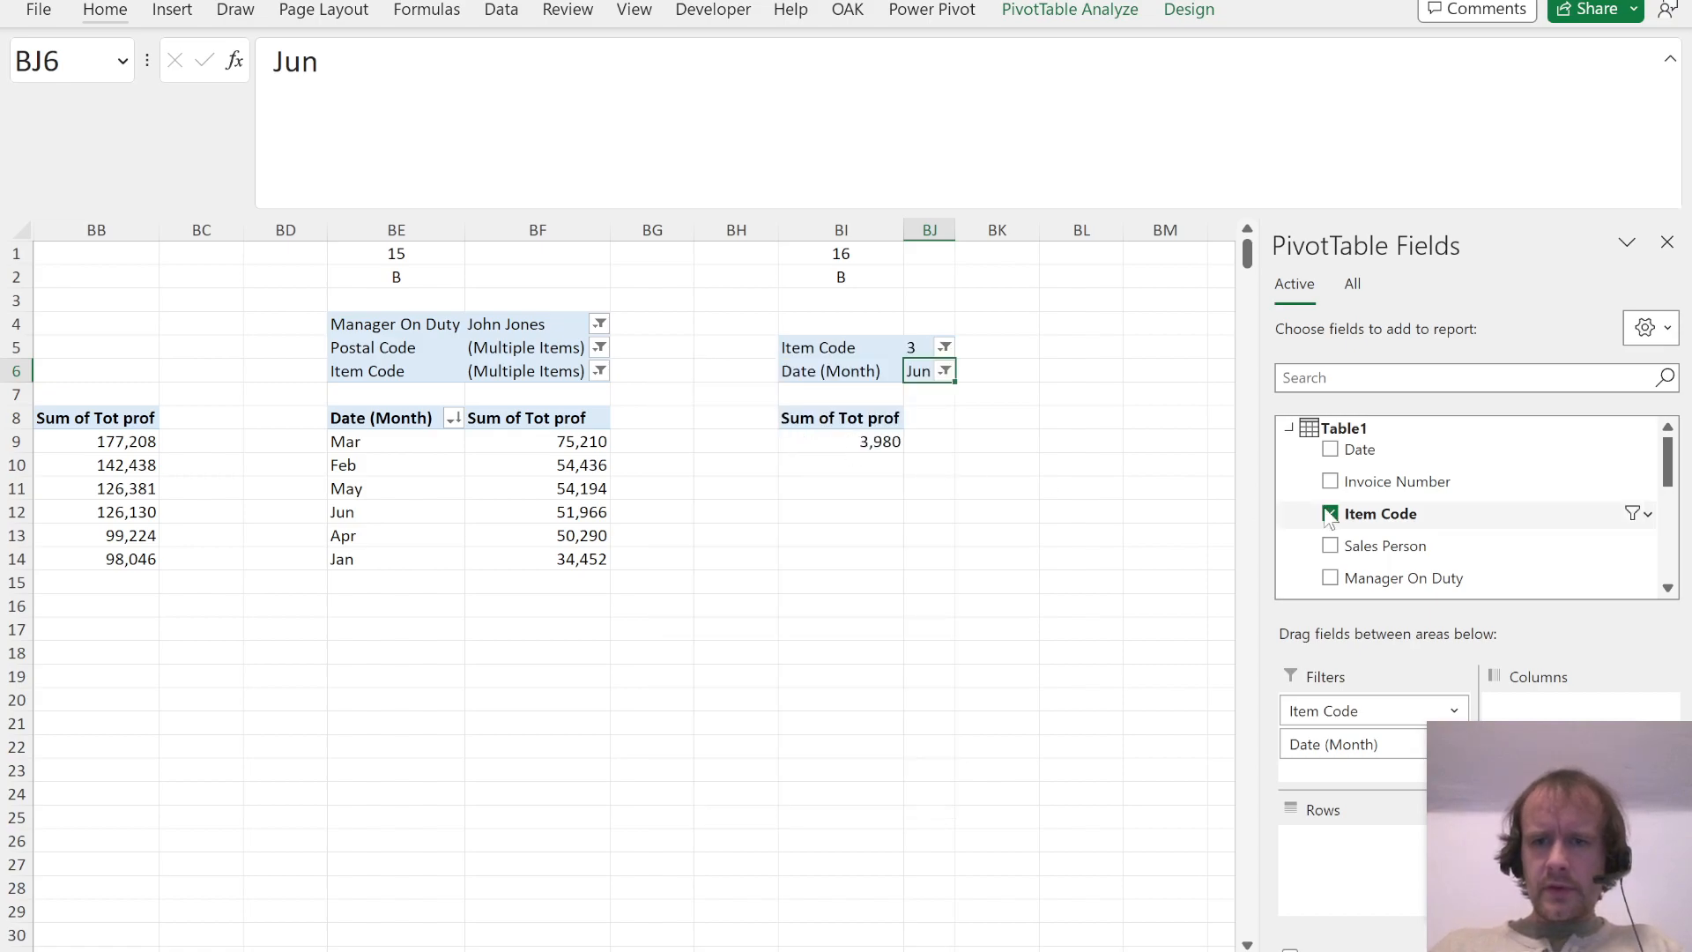
# Step: Add Sales Person as a report filter in the Question 16 PivotTable, limited to the two sales persons named in the question
pyautogui.moveTo(1405, 546); pyautogui.dragTo(1349, 776)
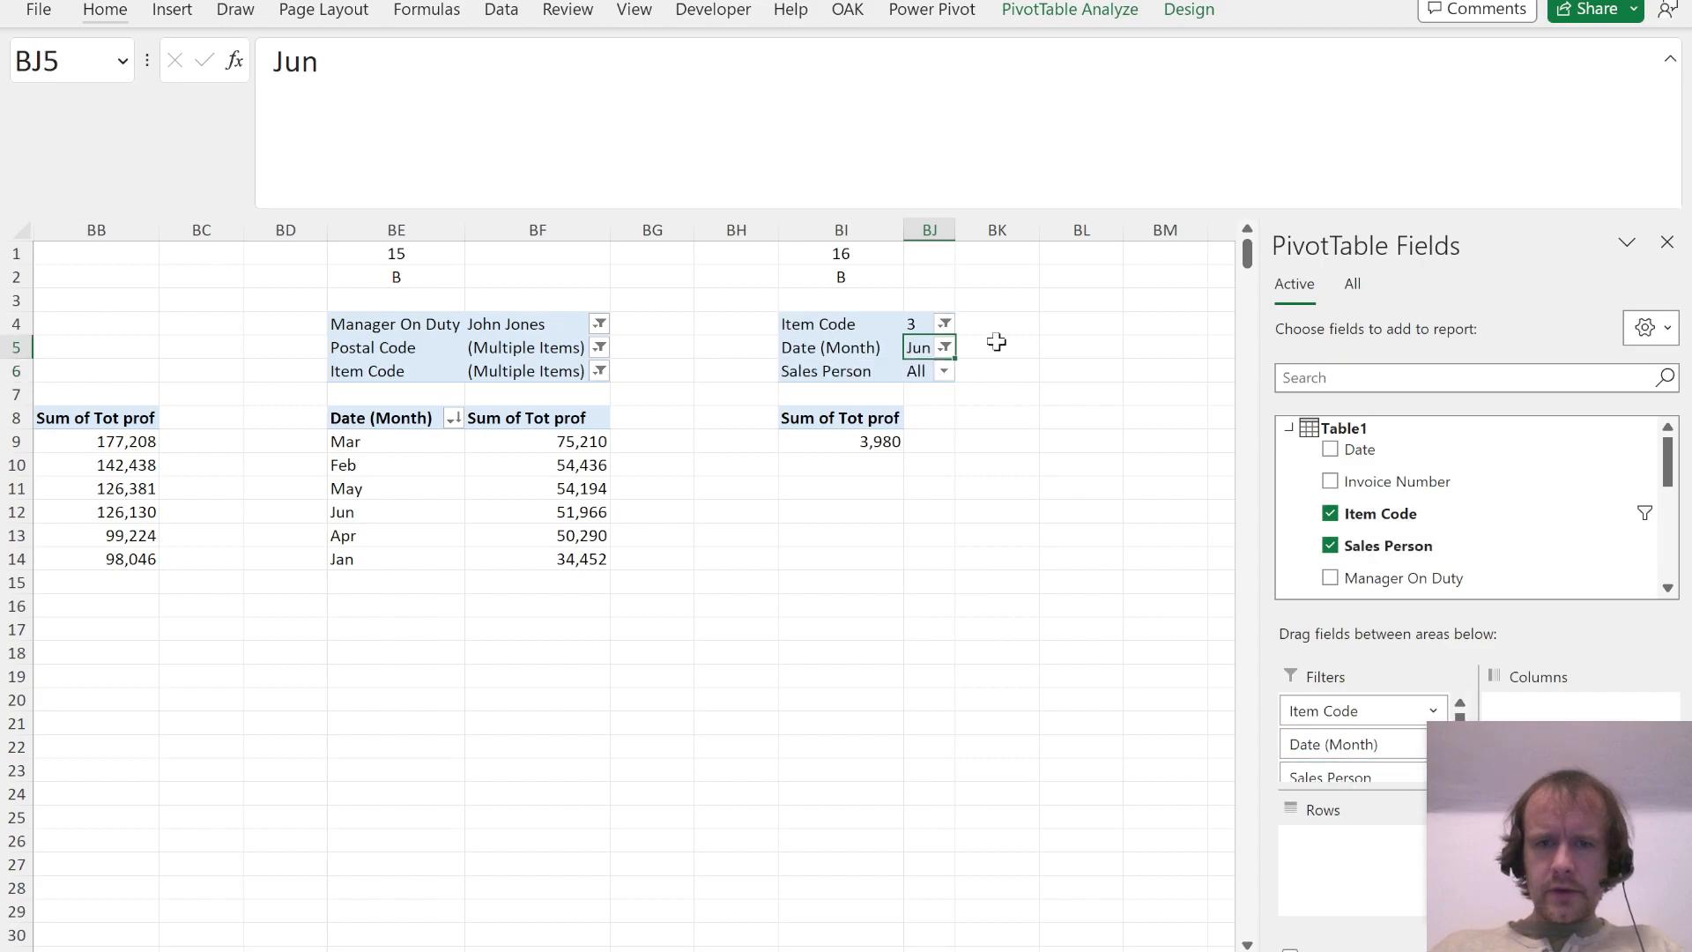
pyautogui.click(944, 371)
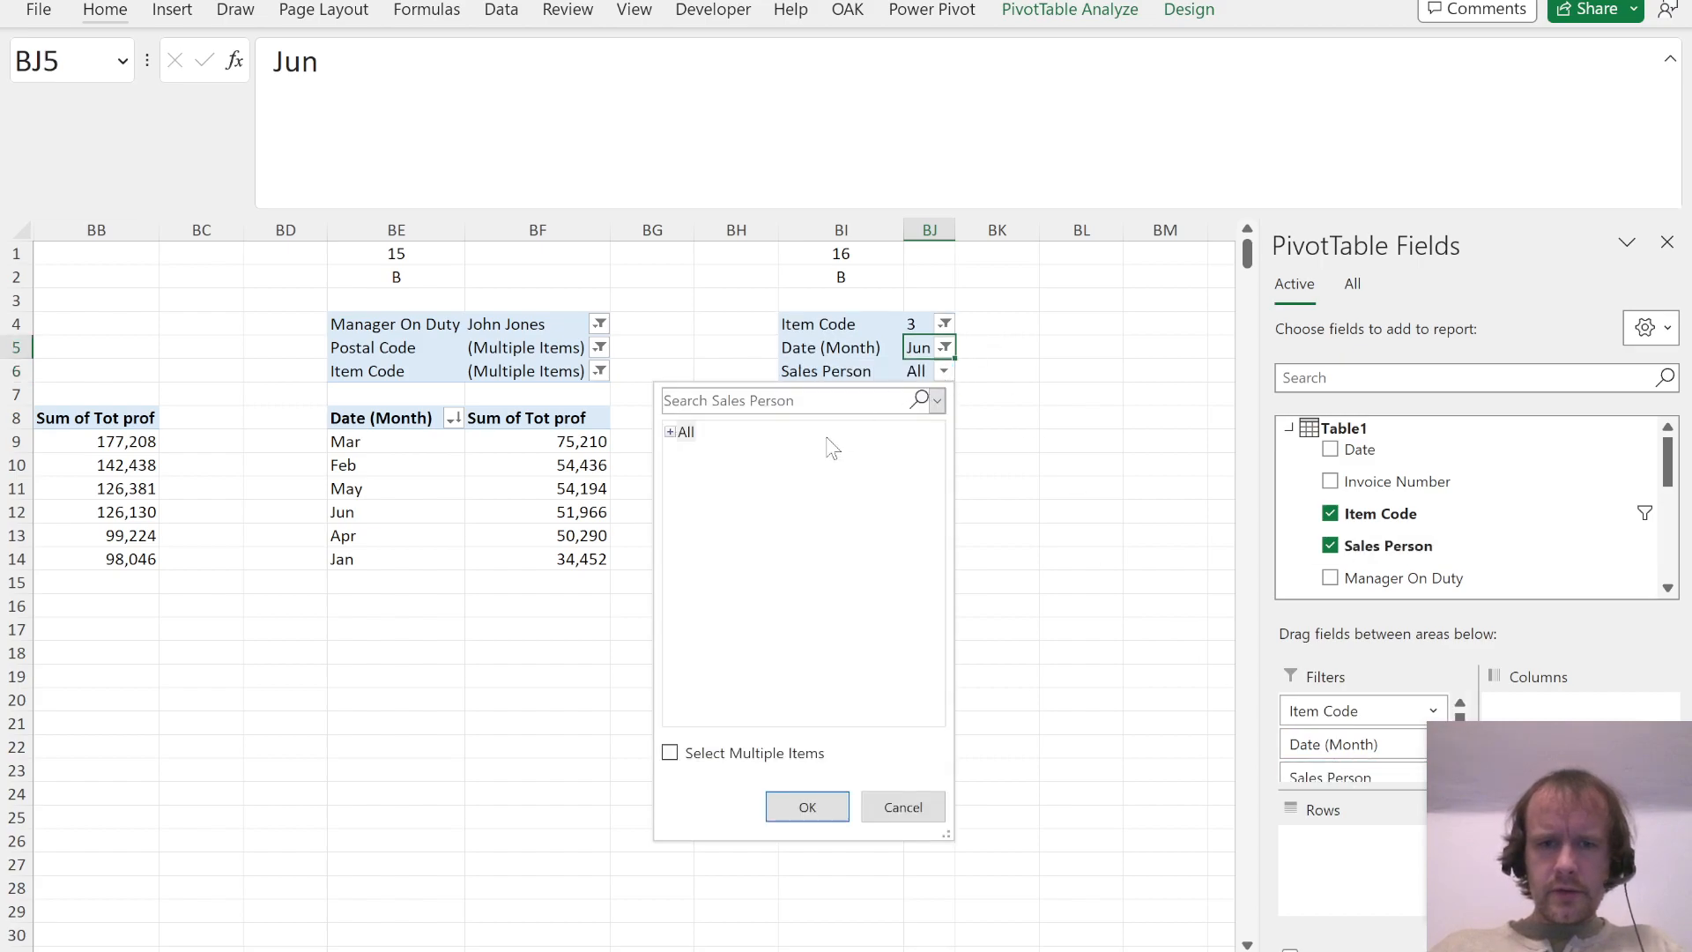
pyautogui.click(669, 434)
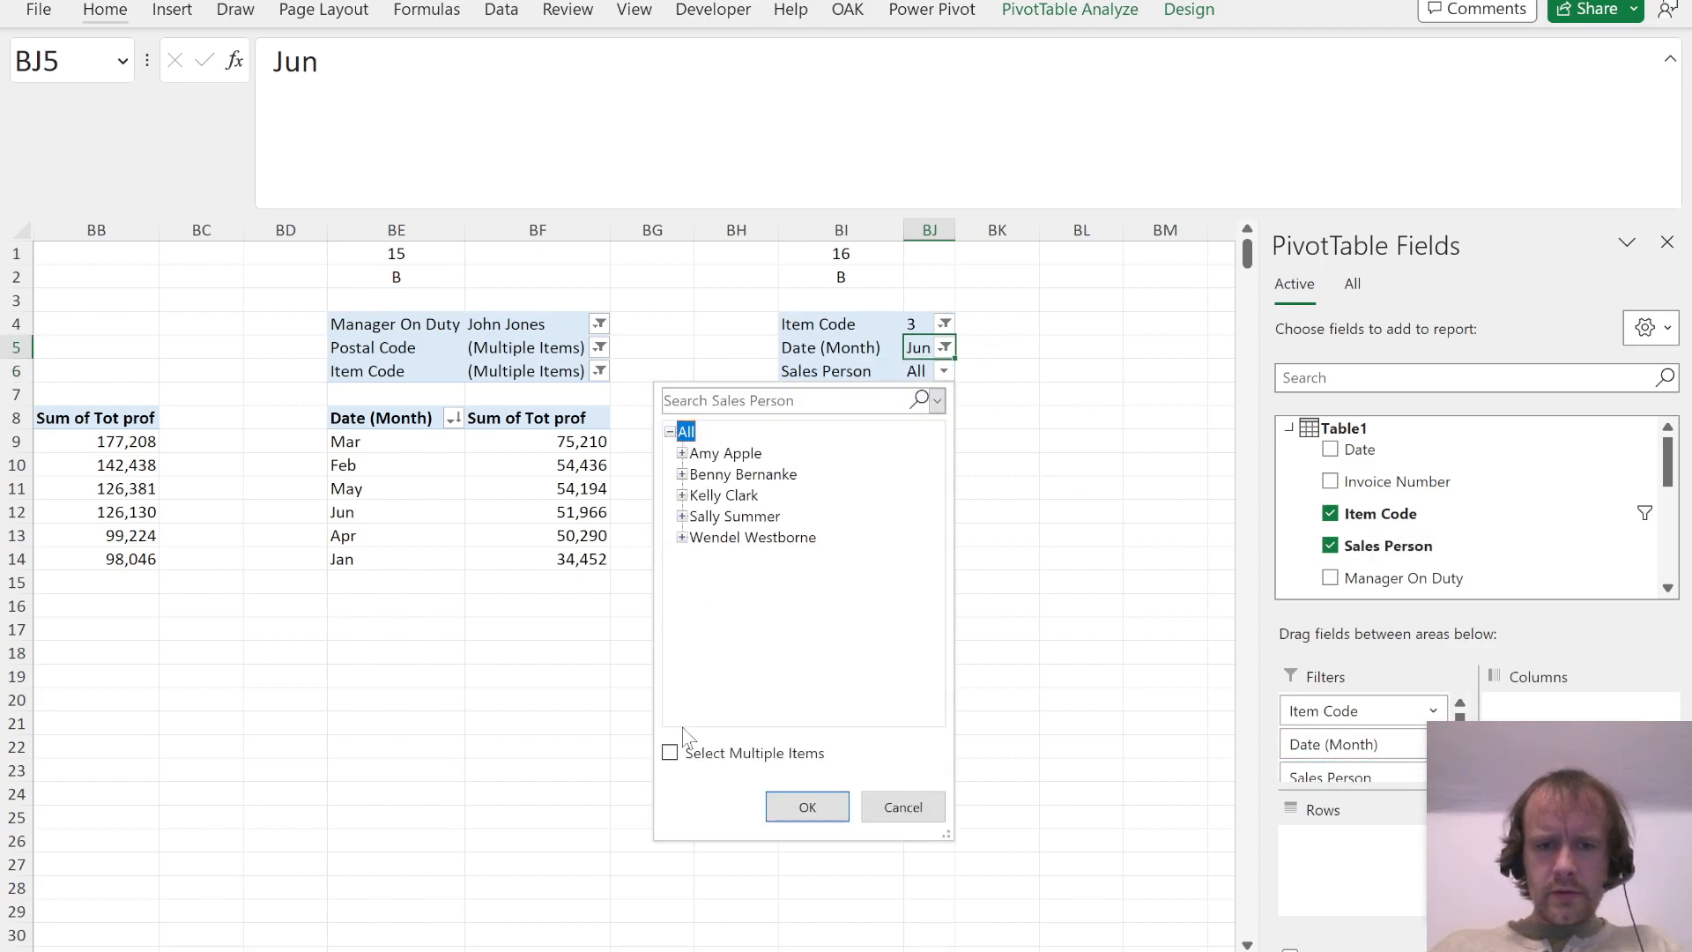
pyautogui.click(671, 754)
pyautogui.click(686, 432)
pyautogui.click(758, 474)
pyautogui.click(739, 495)
pyautogui.click(807, 807)
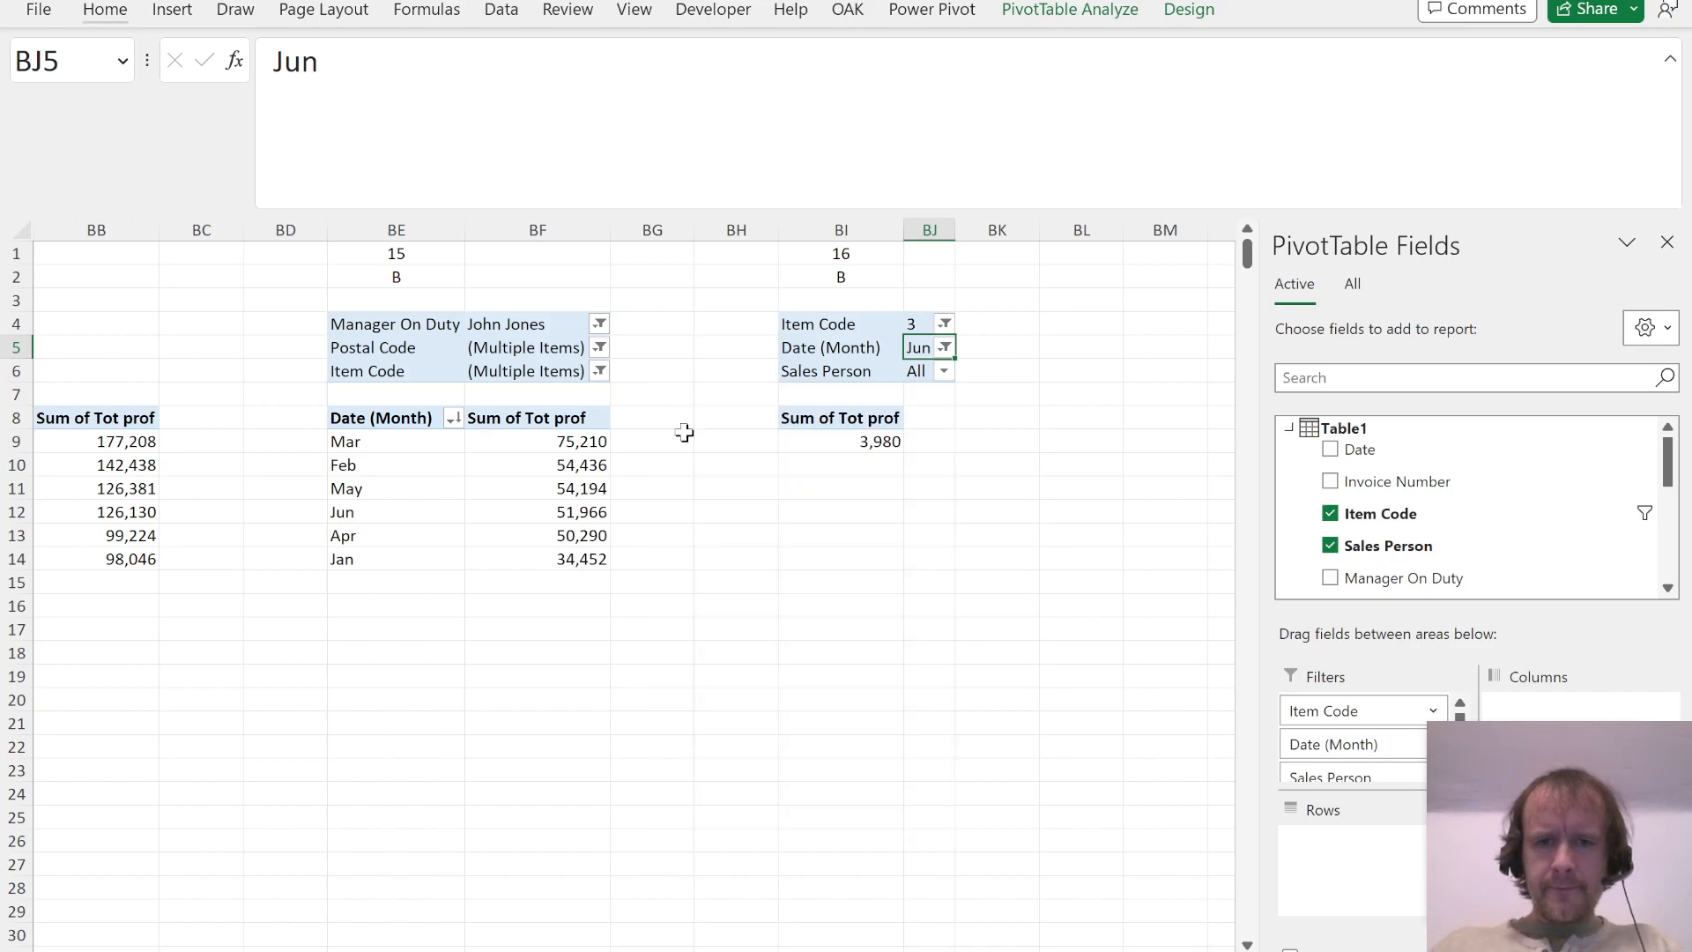
# Step: Replace Tot prof with the quantity field in the Question 16 PivotTable's values and consult the PDF's answer options
pyautogui.moveTo(1569, 844); pyautogui.dragTo(1594, 548)
pyautogui.scroll(-5, 1498, 557)
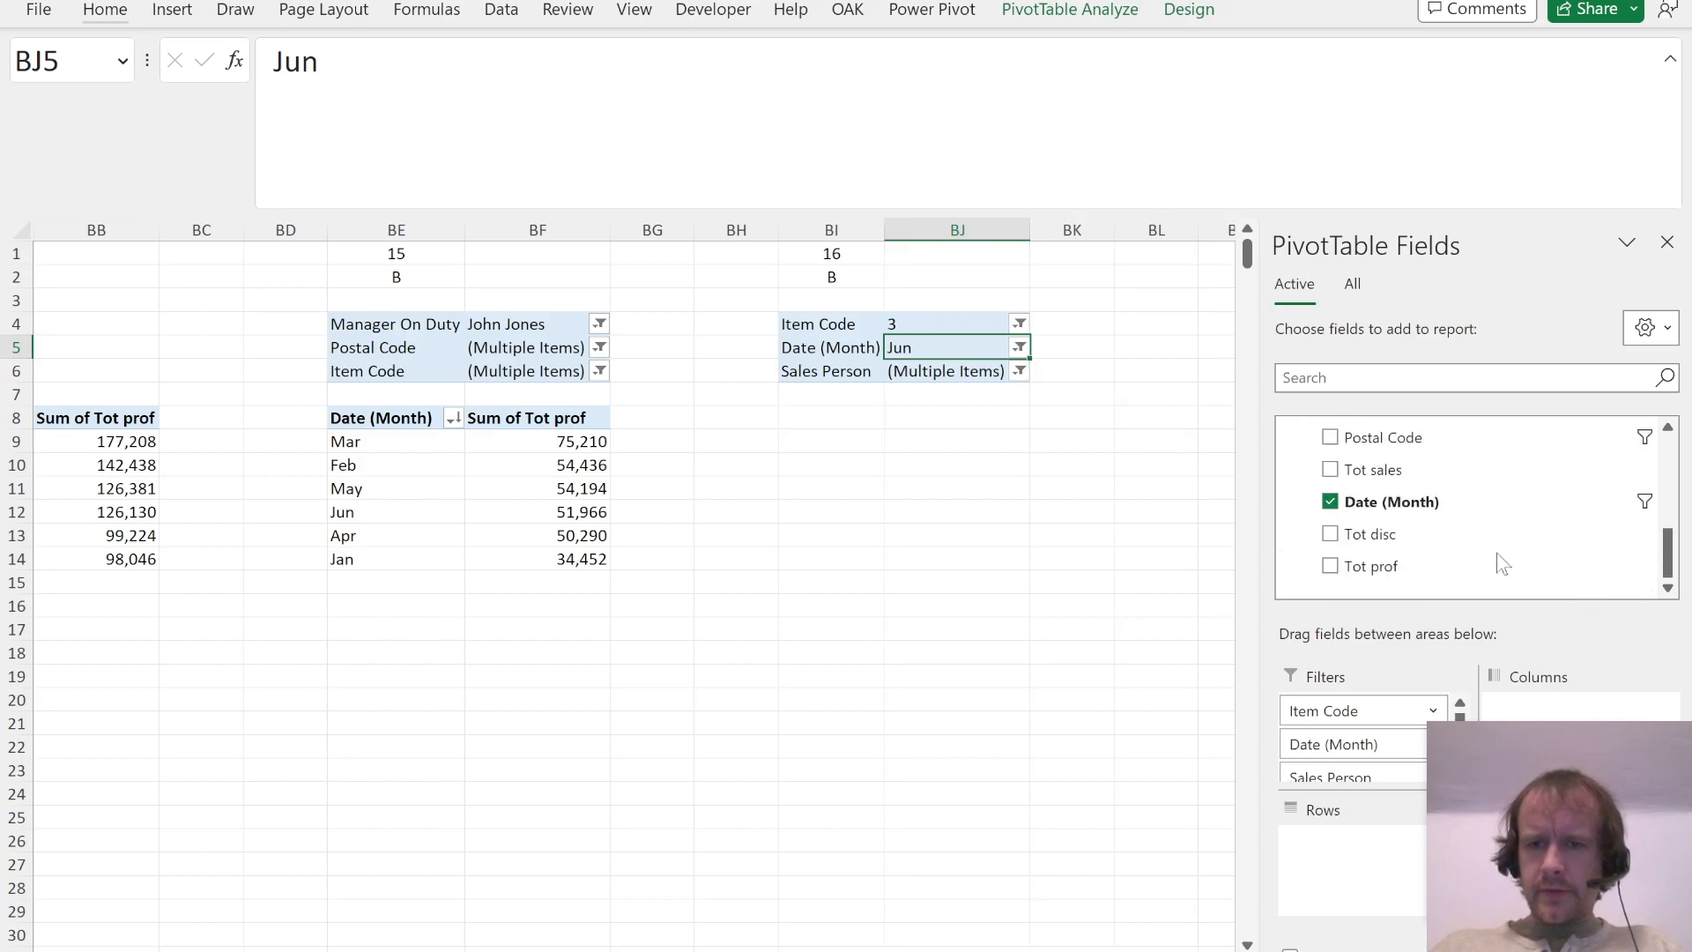
pyautogui.moveTo(1403, 445); pyautogui.dragTo(1553, 842)
pyautogui.click(859, 420)
pyautogui.hotkey('alt', 'Tab')
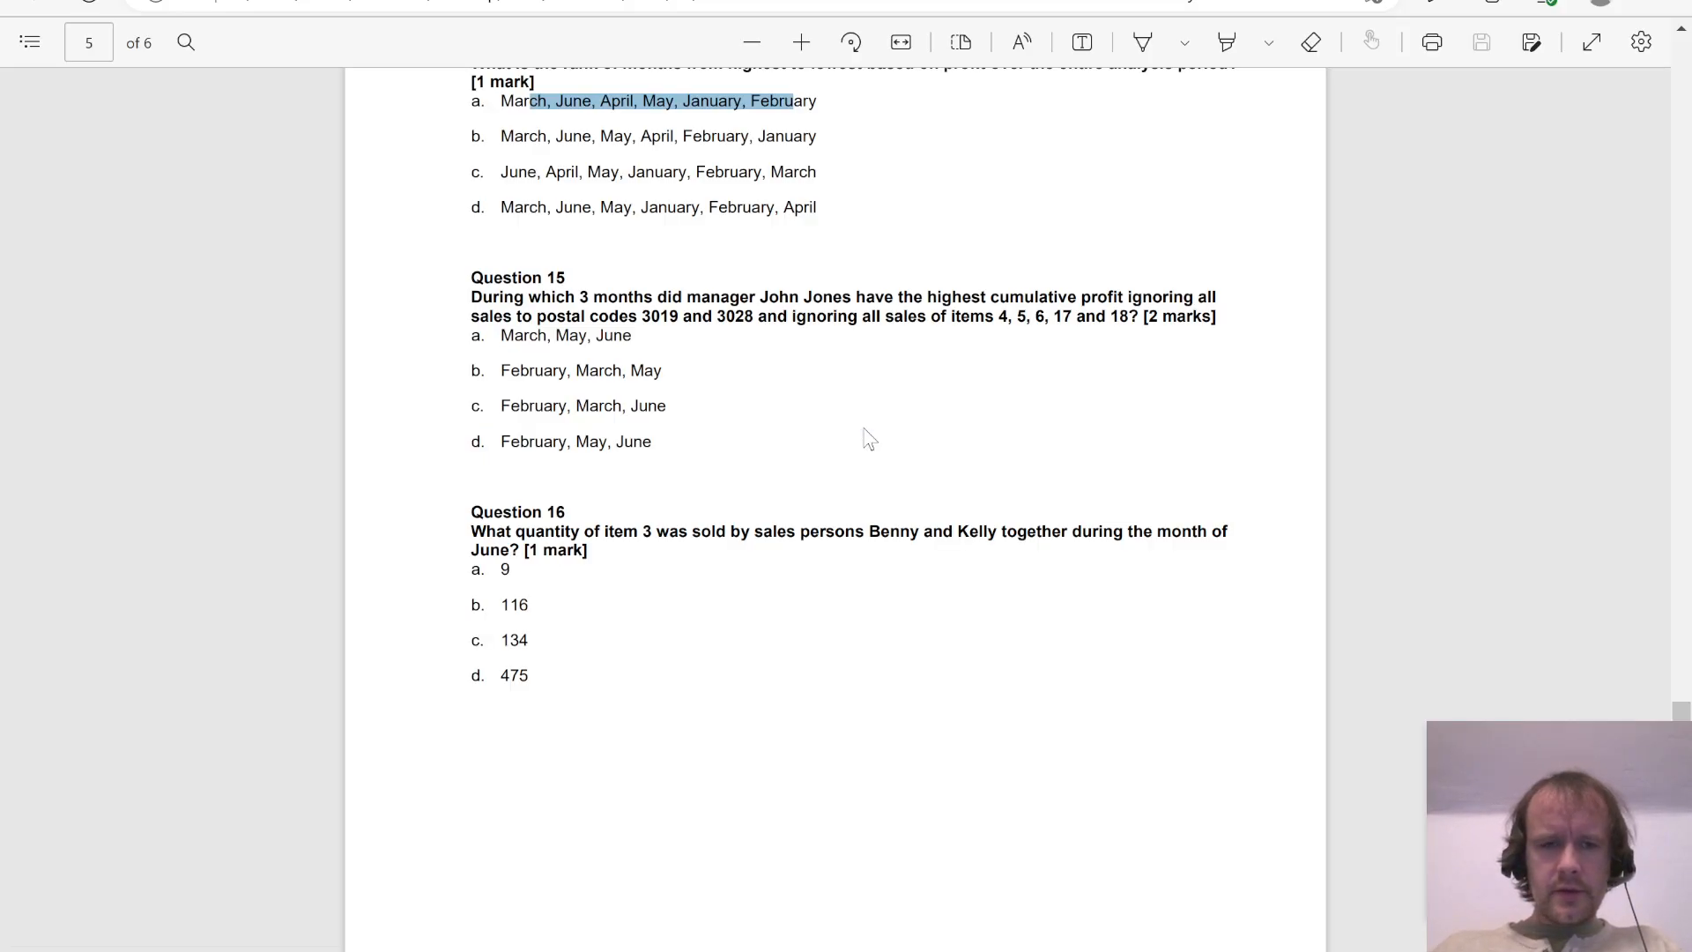
# Step: Check the answer letter recorded above the Question 16 PivotTable against its quantity total
pyautogui.hotkey('alt', 'Tab')
pyautogui.press('Up')
pyautogui.press('Up')
pyautogui.press('Up')
pyautogui.press('Up')
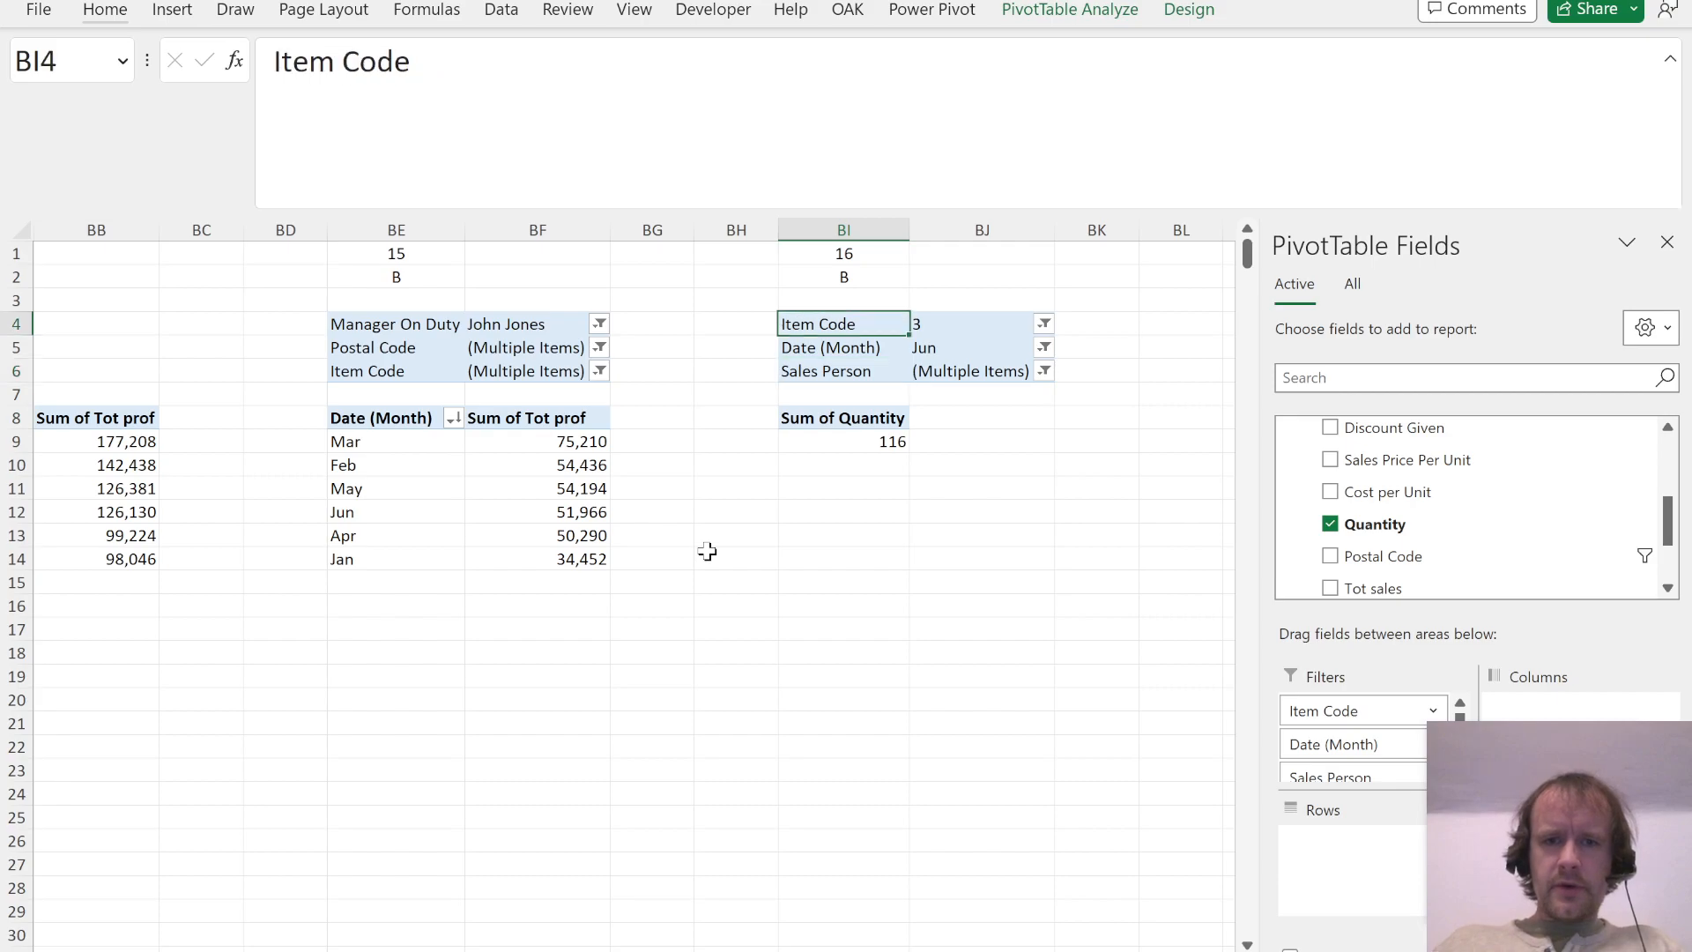
pyautogui.press('Up')
pyautogui.press('Up')
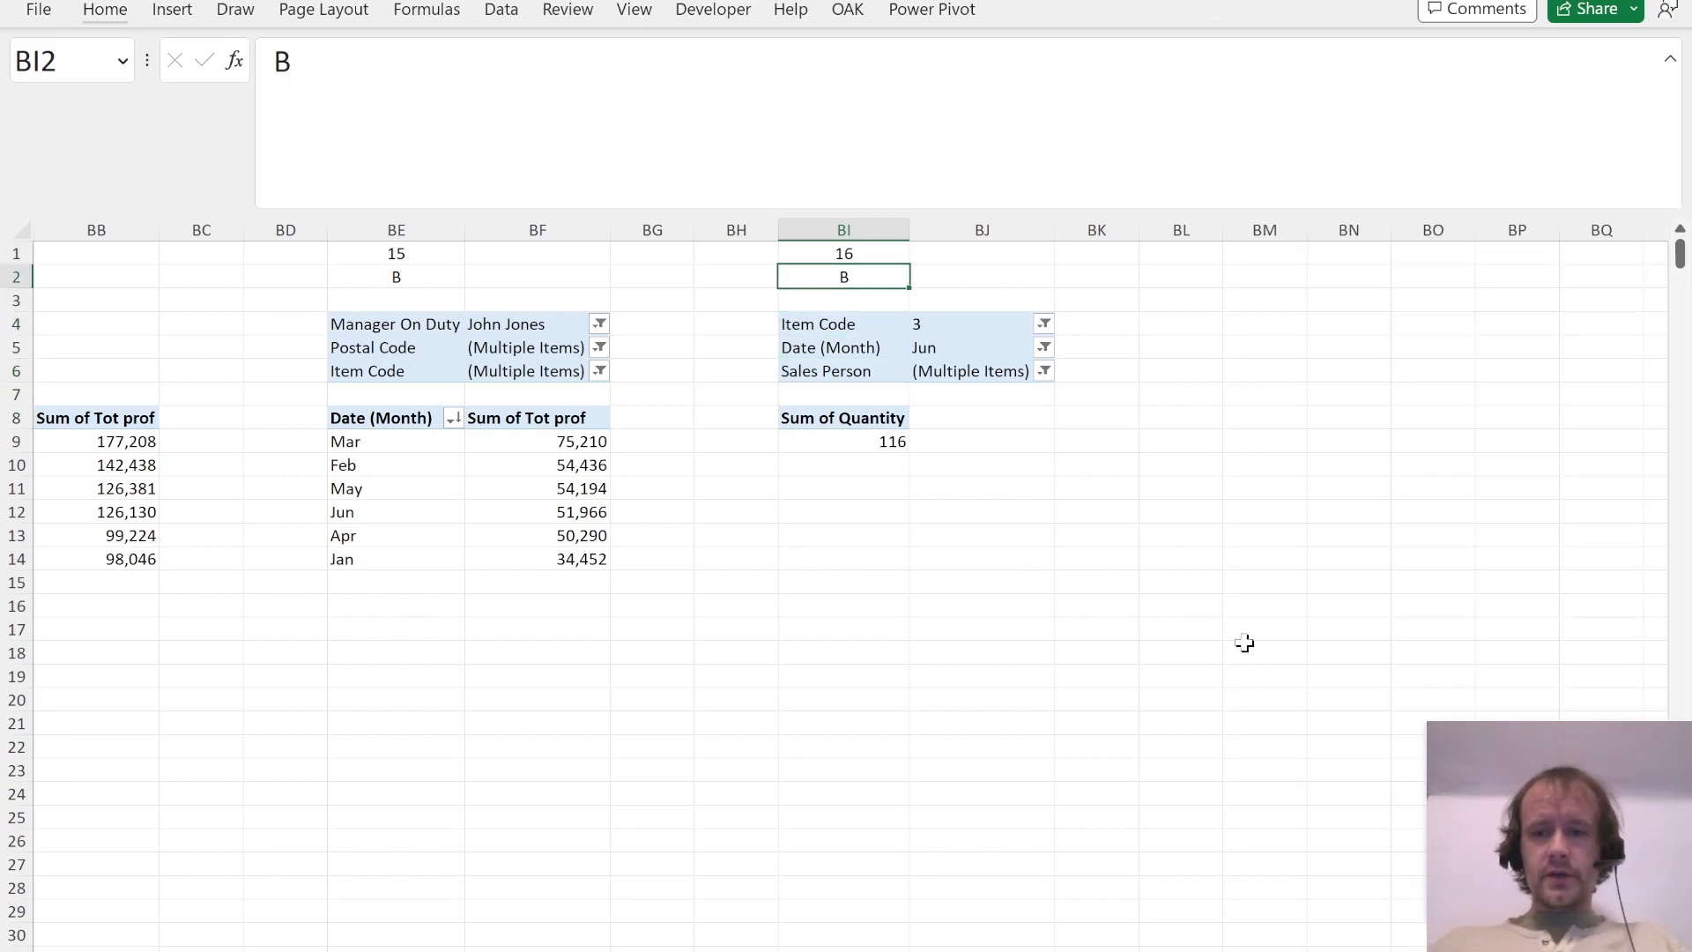
# Step: Open the PDF's Answers page and compare the recorded answers for Questions 1 to 6 in row 2 with its key
pyautogui.hotkey('alt', 'Tab')
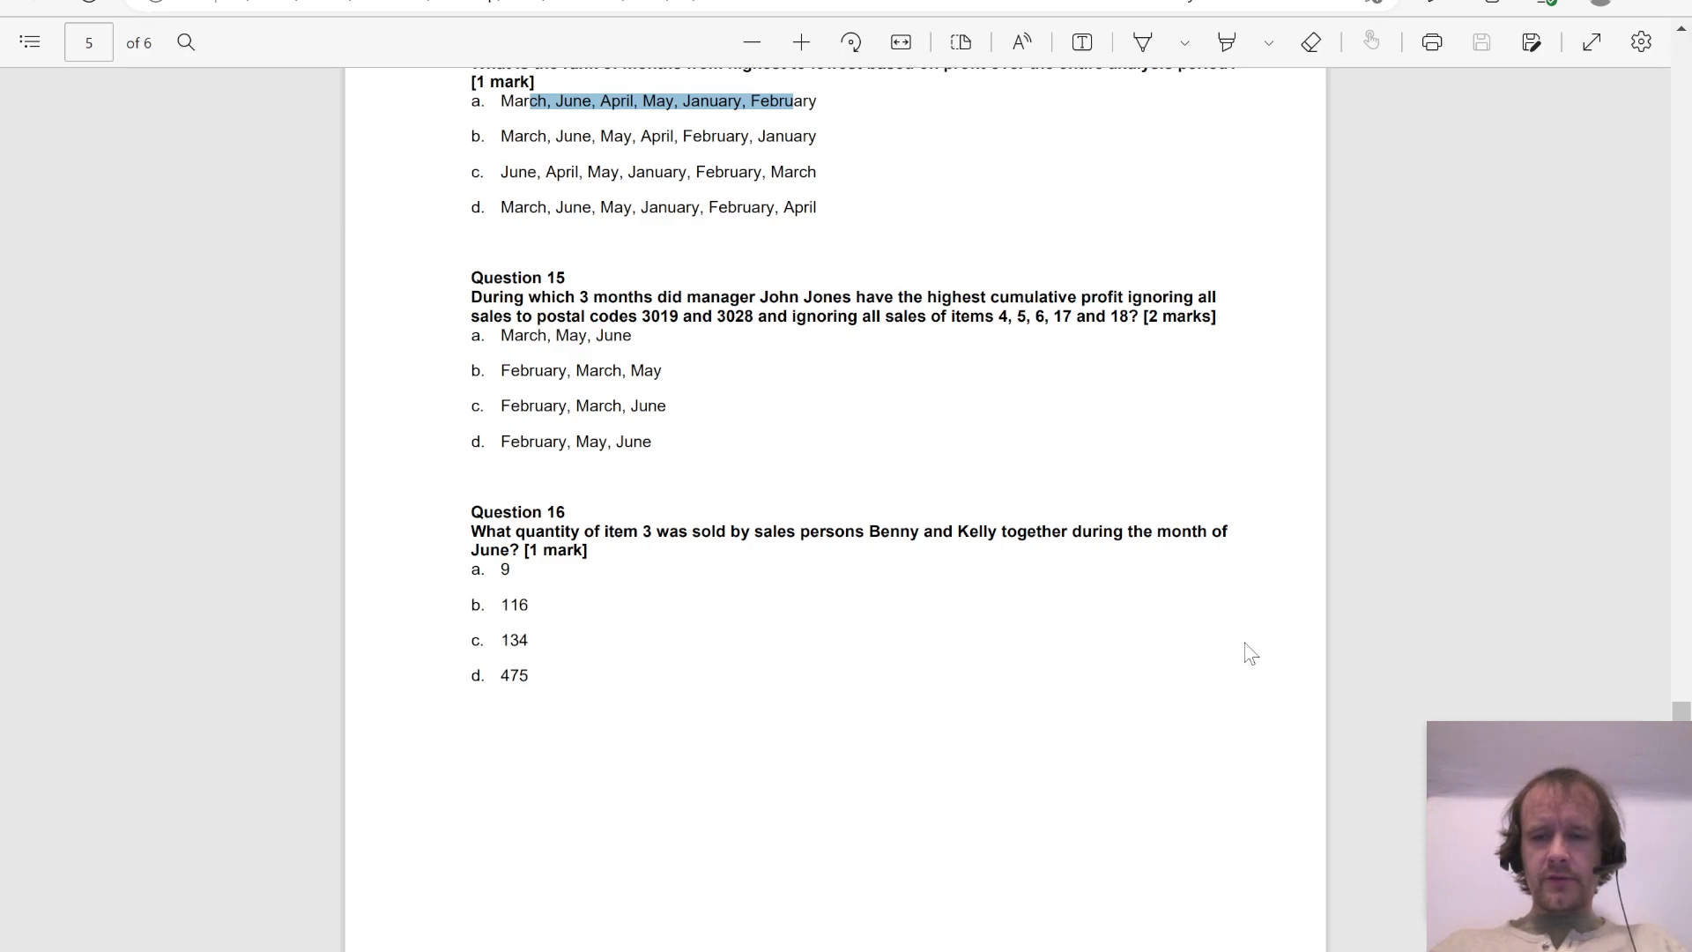
pyautogui.scroll(-10, 1250, 653)
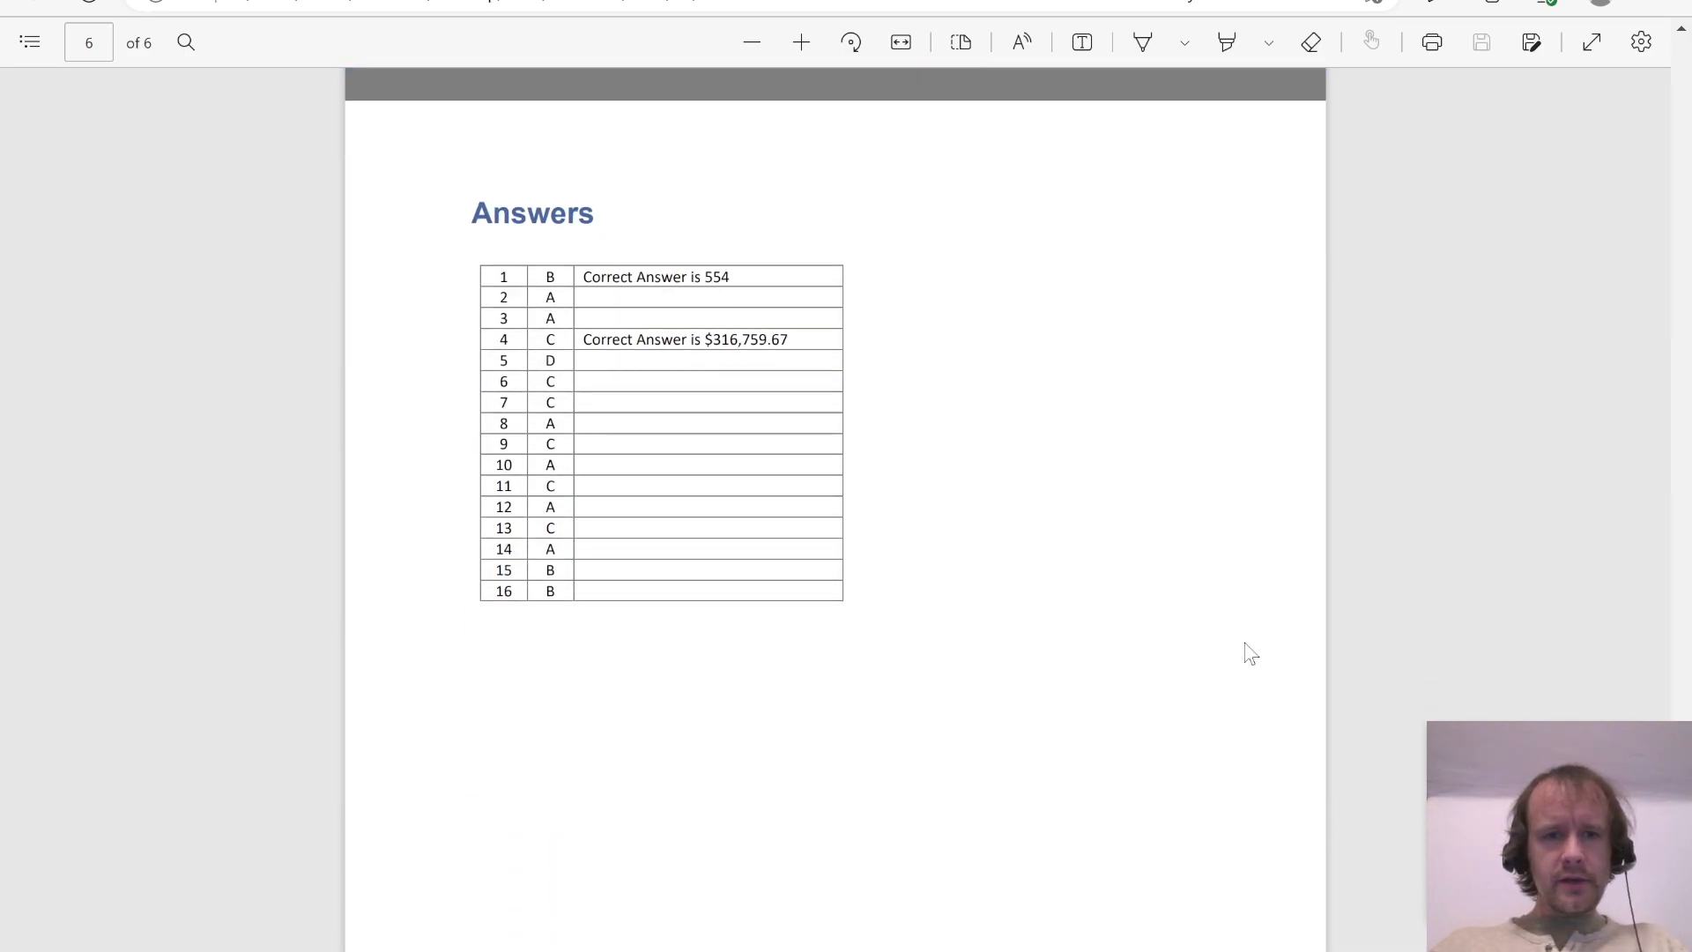
pyautogui.hotkey('alt', 'Tab')
pyautogui.hotkey('ctrl', 'Home')
pyautogui.press('Down')
pyautogui.hotkey('ctrl', 'Right')
pyautogui.hotkey('ctrl', 'Right')
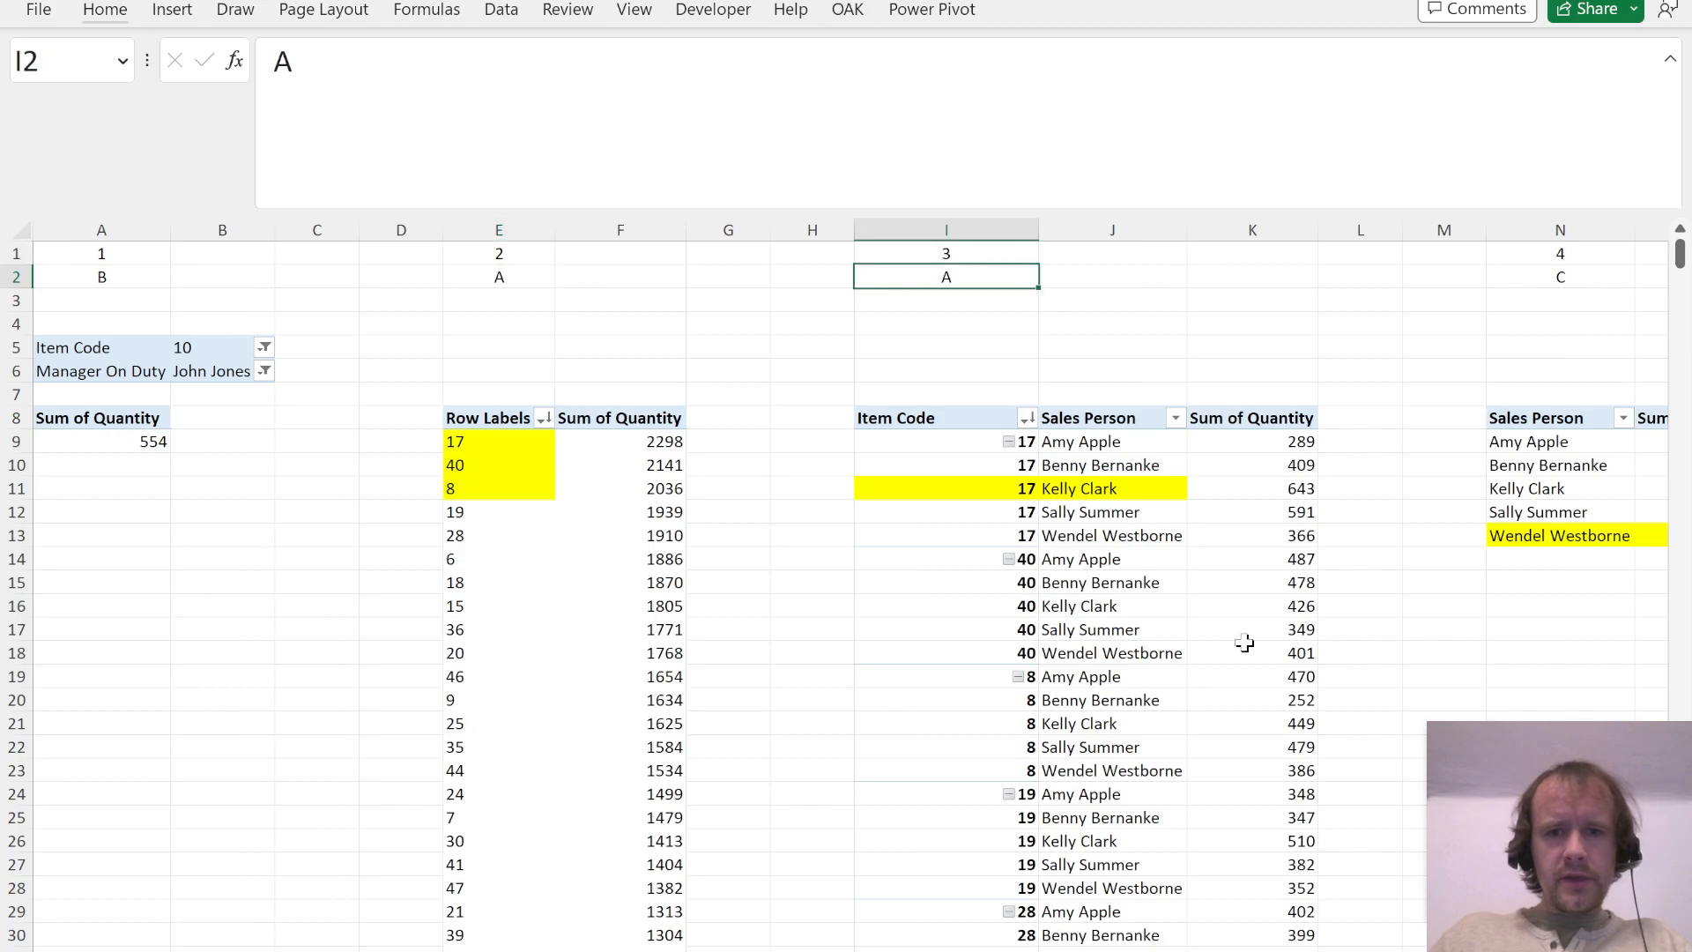
pyautogui.hotkey('ctrl', 'Right')
pyautogui.hotkey('ctrl', 'Right')
pyautogui.hotkey('ctrl', 'Right')
pyautogui.hotkey('alt', 'Tab')
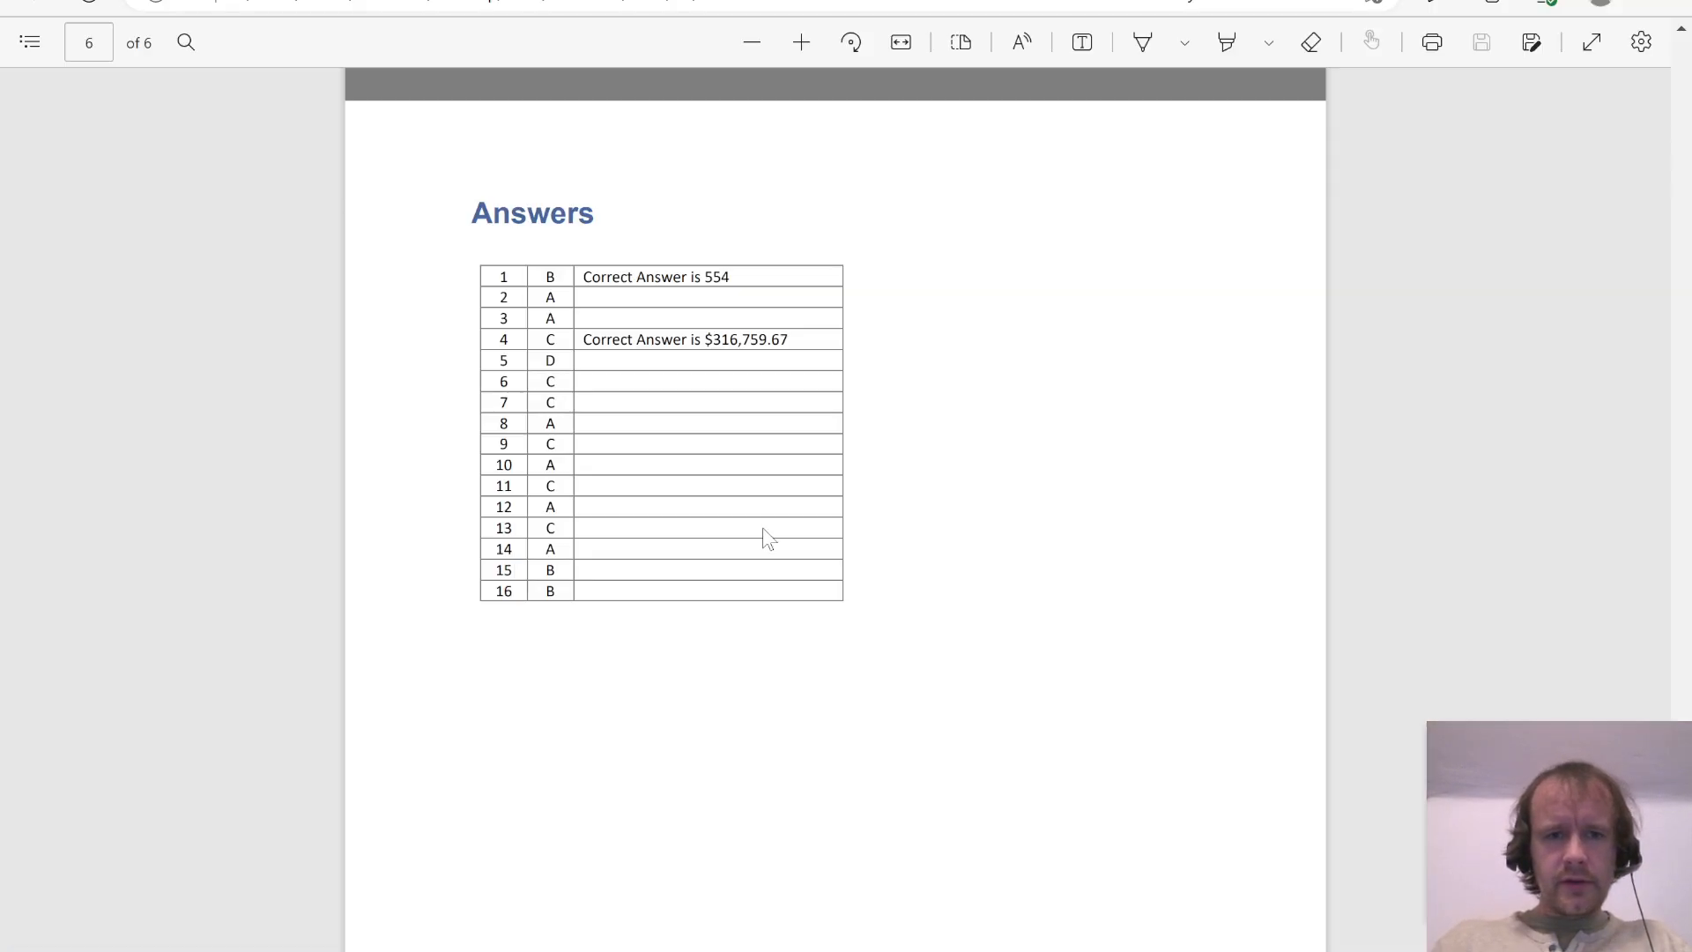
# Step: Compare the recorded answers for Questions 7 to 12 in row 2 with the PDF's answer key
pyautogui.hotkey('alt', 'Tab')
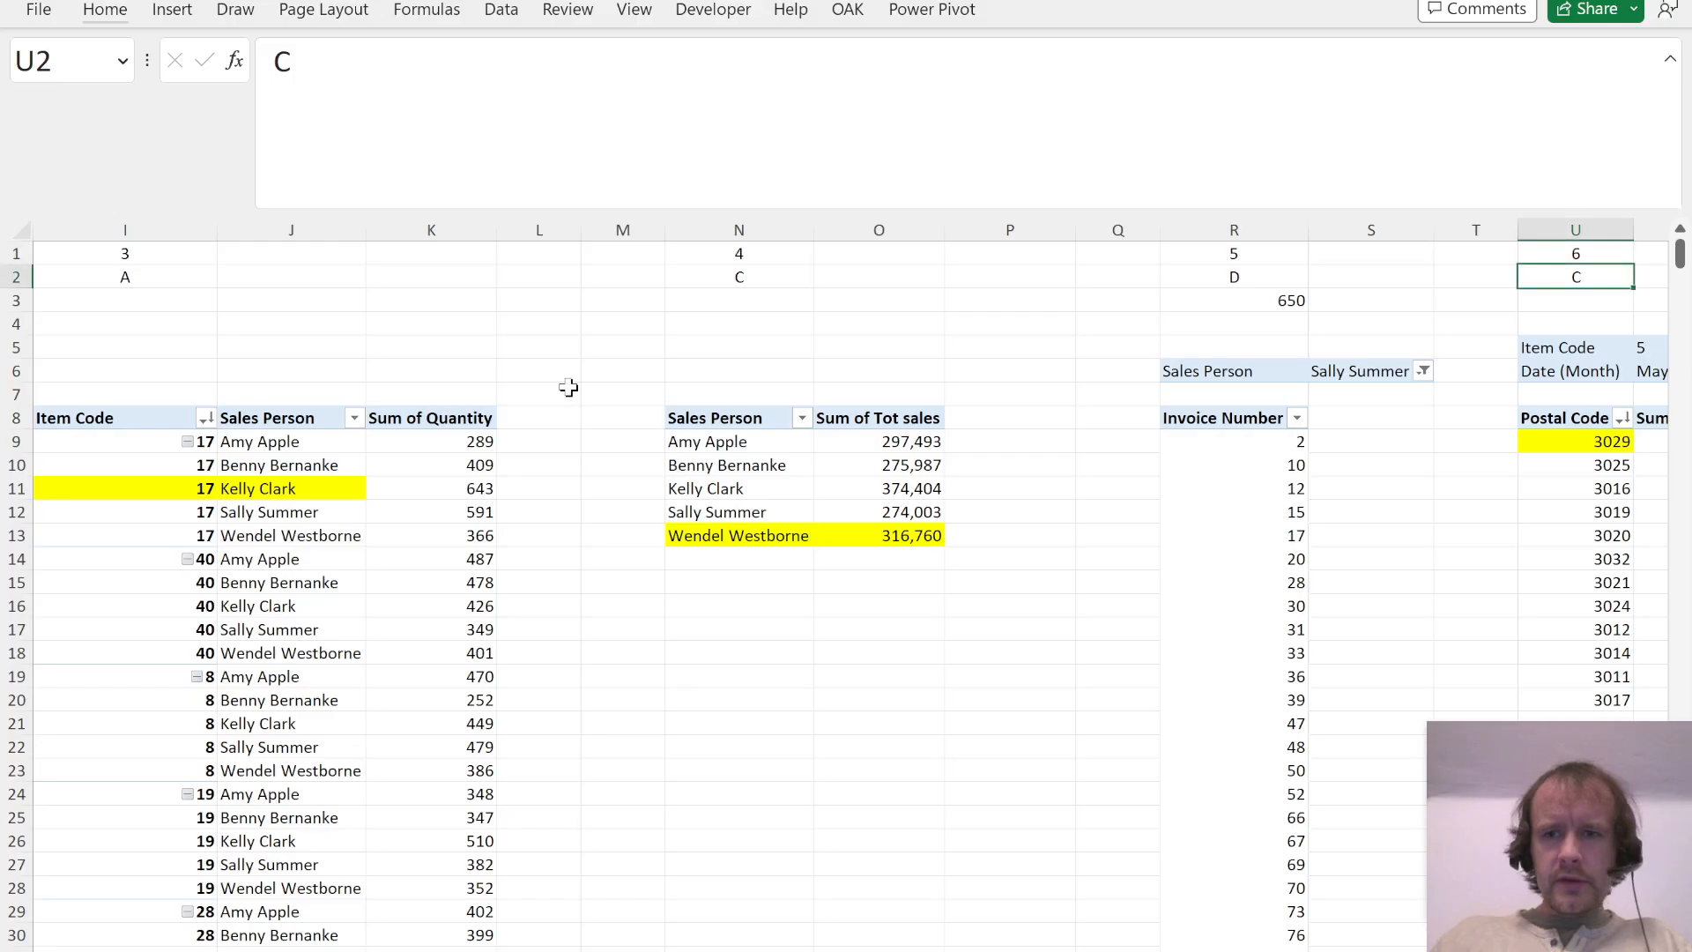
pyautogui.hotkey('ctrl', 'Right')
pyautogui.hotkey('ctrl', 'Right')
pyautogui.hotkey('ctrl', 'Right')
pyautogui.hotkey('ctrl', 'Right')
pyautogui.hotkey('ctrl', 'Right')
pyautogui.hotkey('ctrl', 'Right')
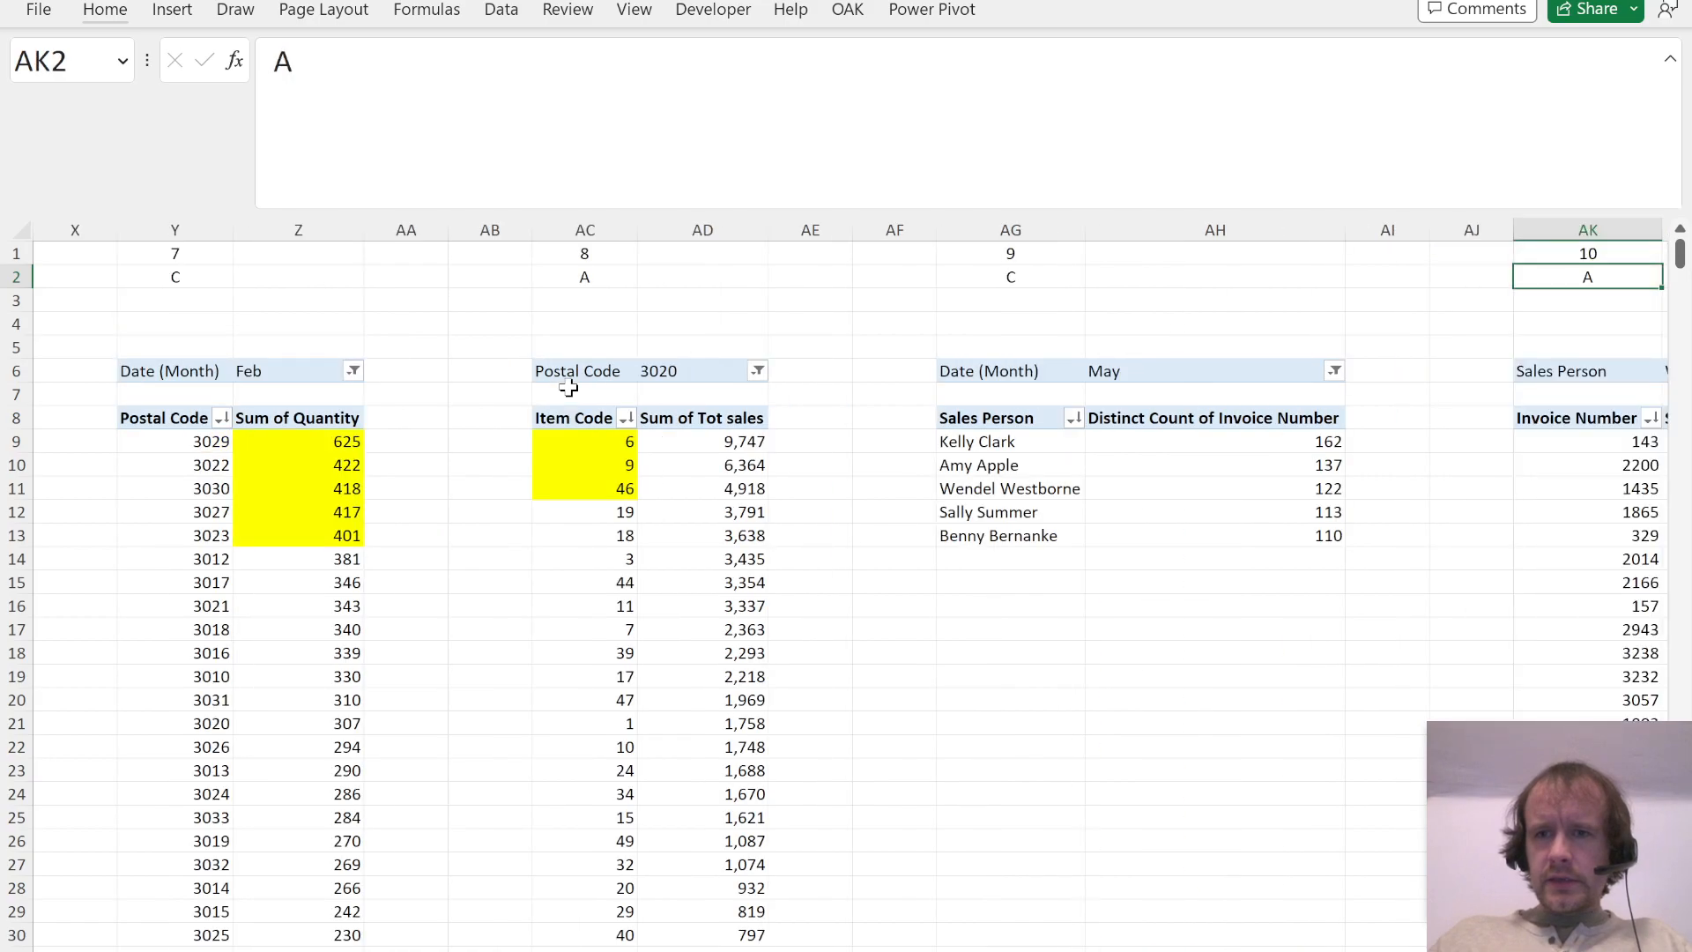
pyautogui.hotkey('alt', 'Tab')
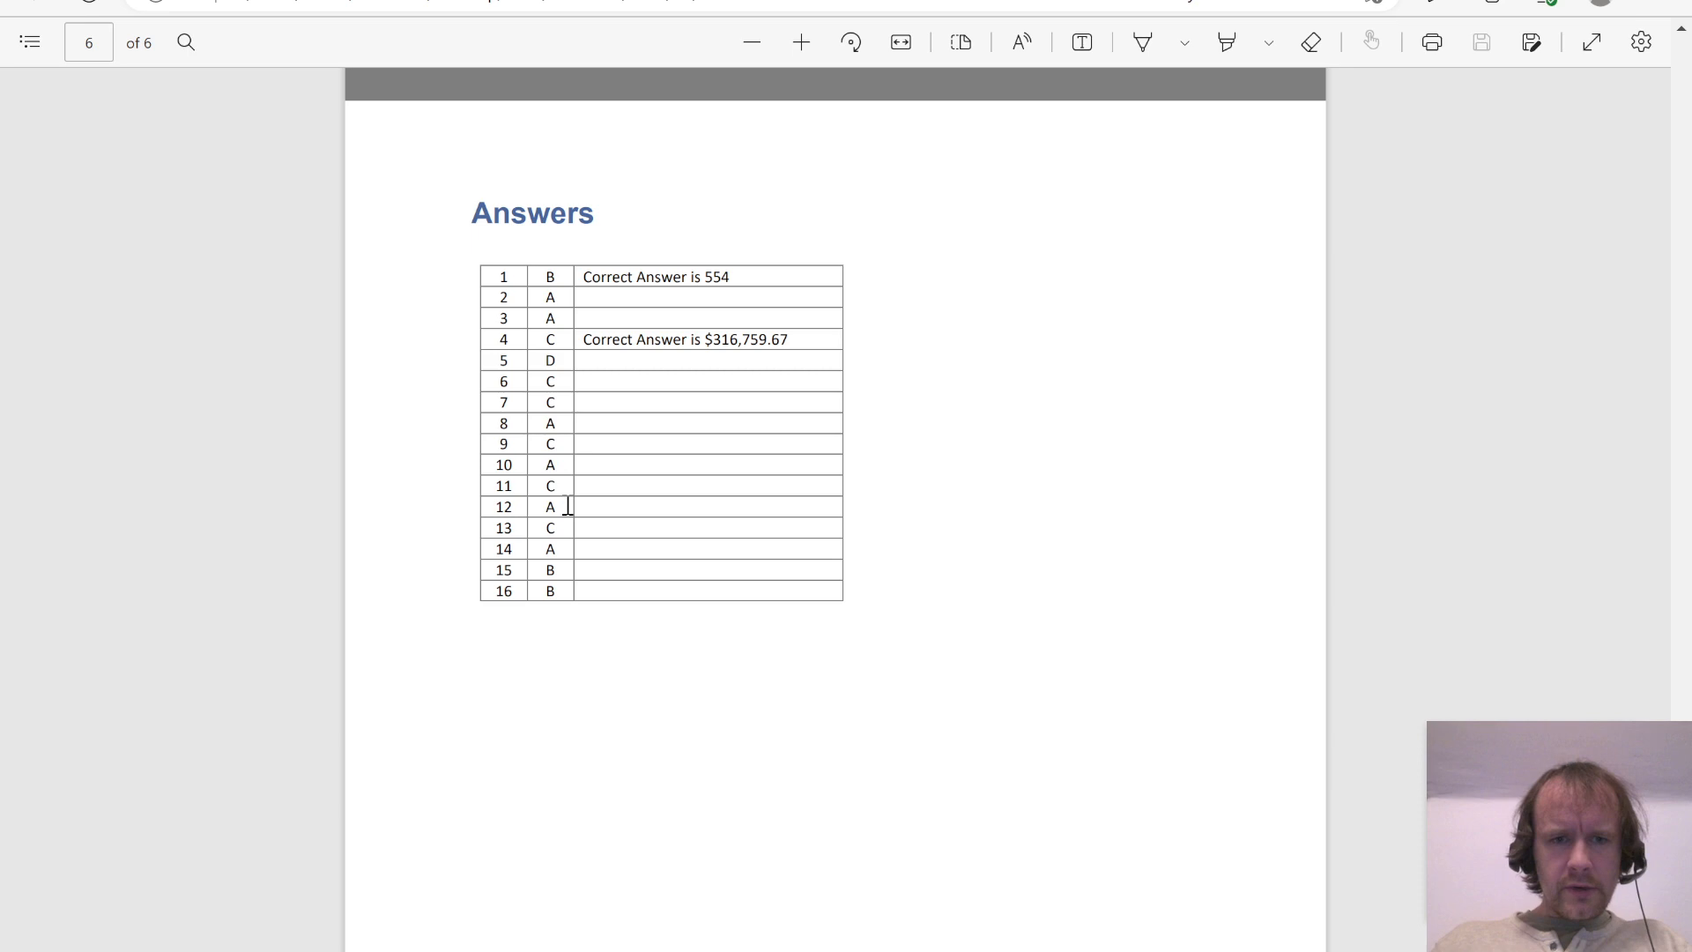
# Step: Compare the recorded answers for Questions 13 to 16 in row 2 with the PDF's answer key
pyautogui.hotkey('alt', 'Tab')
pyautogui.hotkey('ctrl', 'Right')
pyautogui.hotkey('ctrl', 'Right')
pyautogui.hotkey('ctrl', 'Right')
pyautogui.hotkey('ctrl', 'Right')
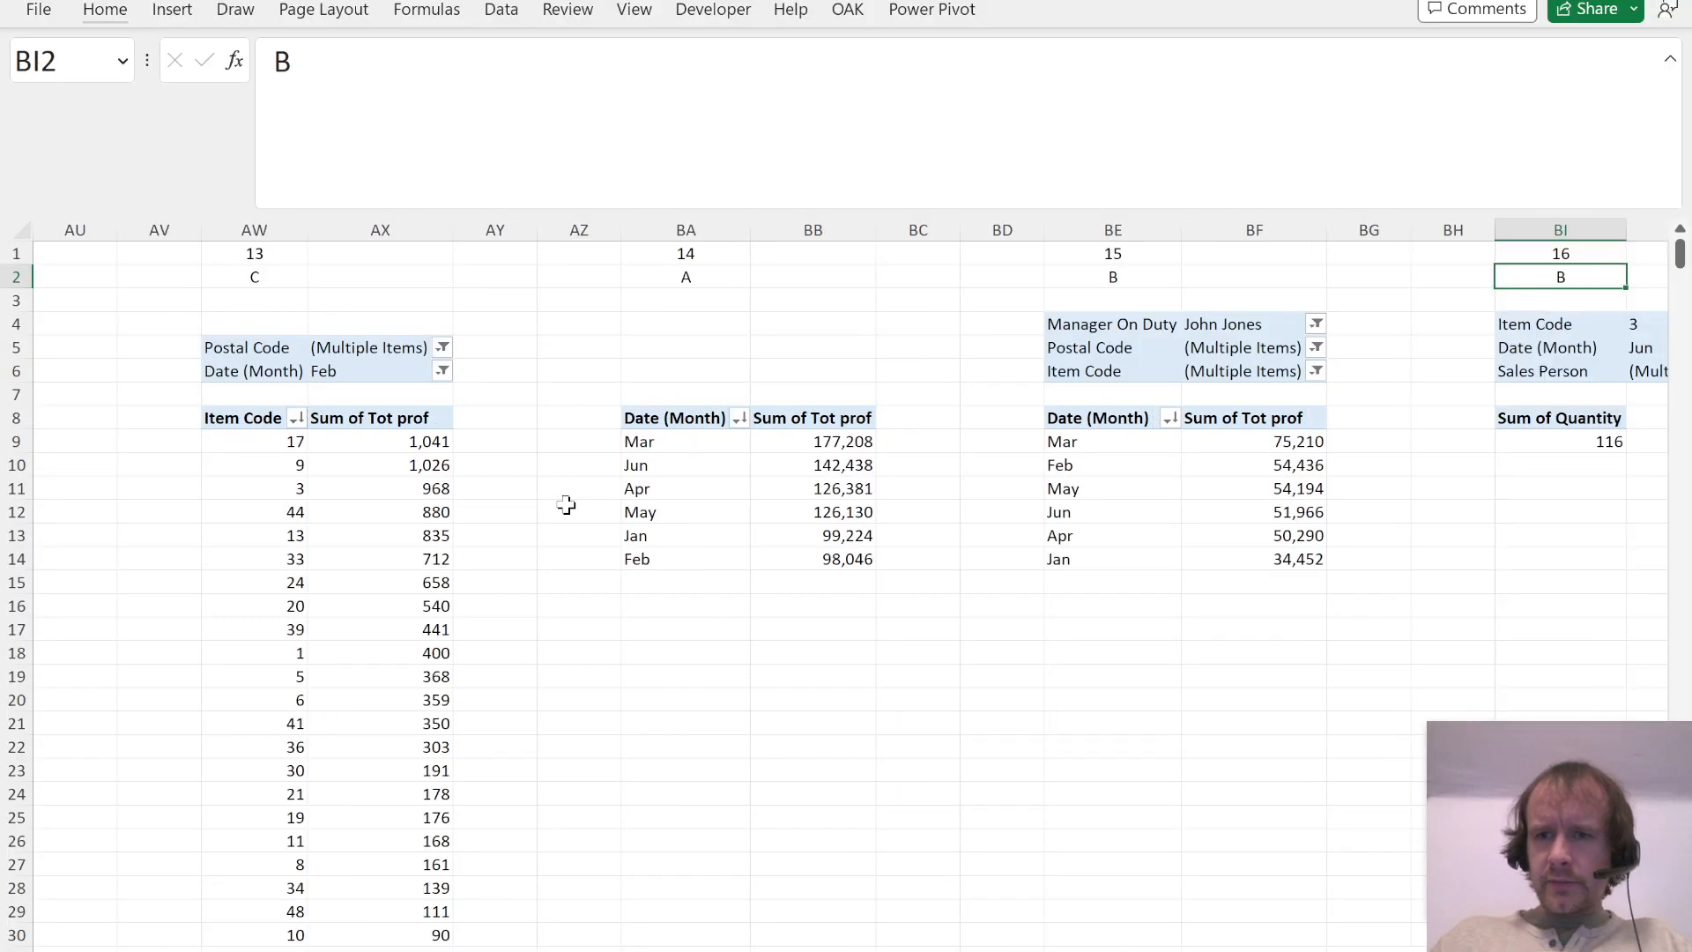
pyautogui.hotkey('ctrl', 'Right')
pyautogui.hotkey('ctrl', 'Left')
pyautogui.hotkey('alt', 'Tab')
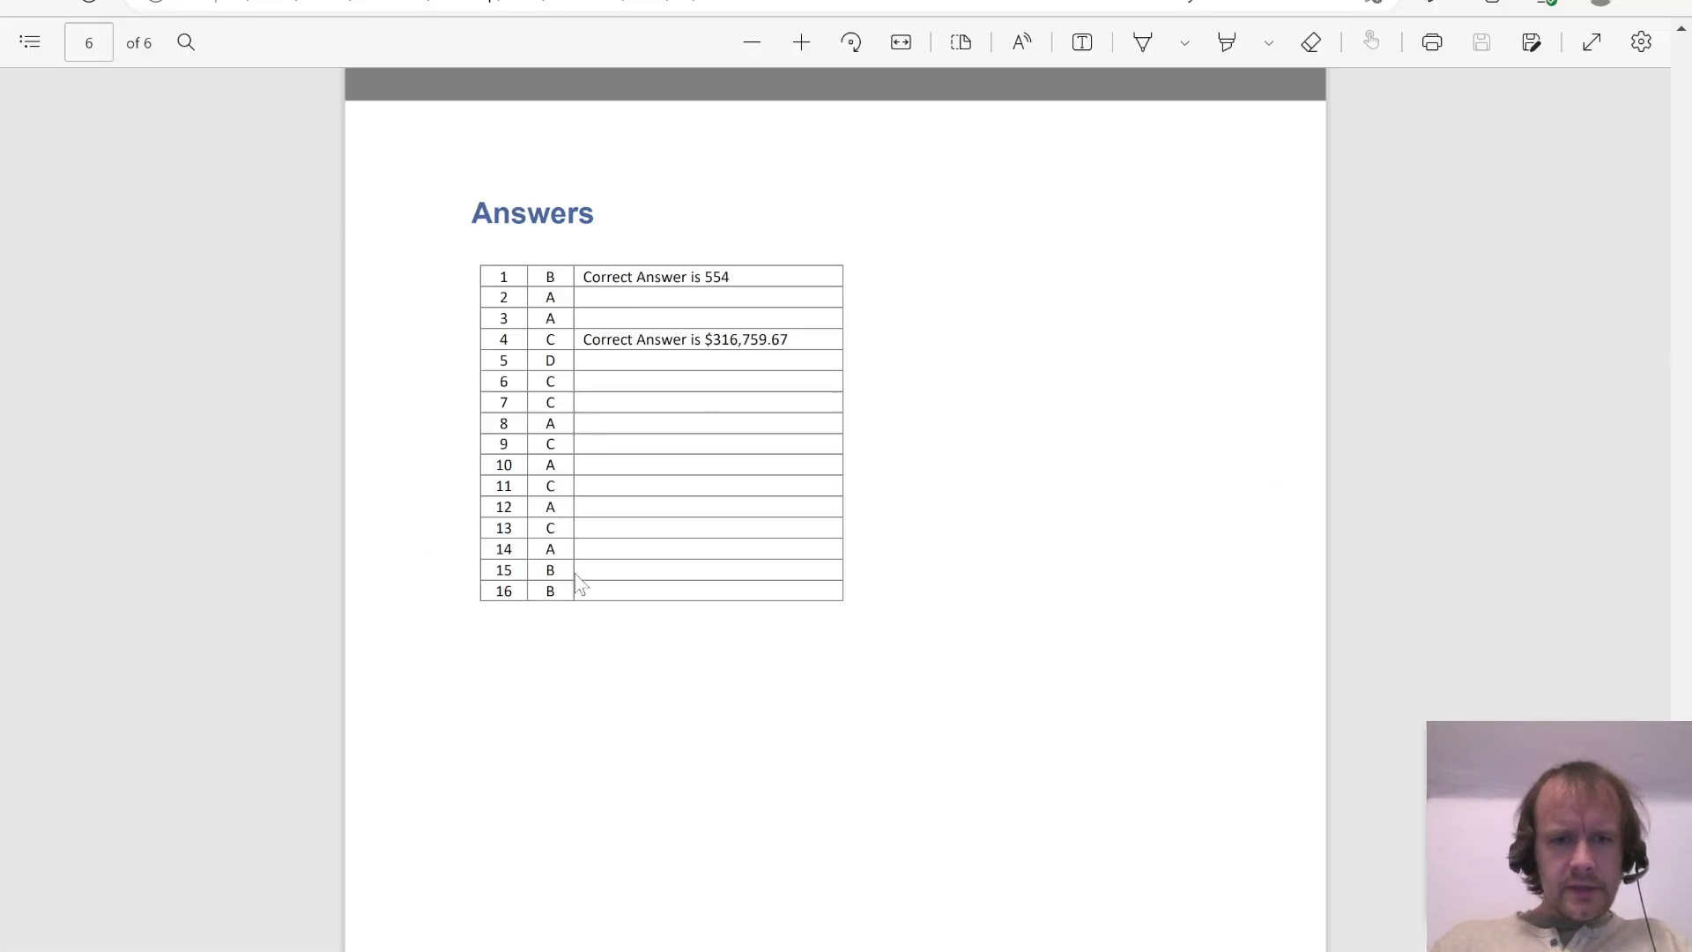